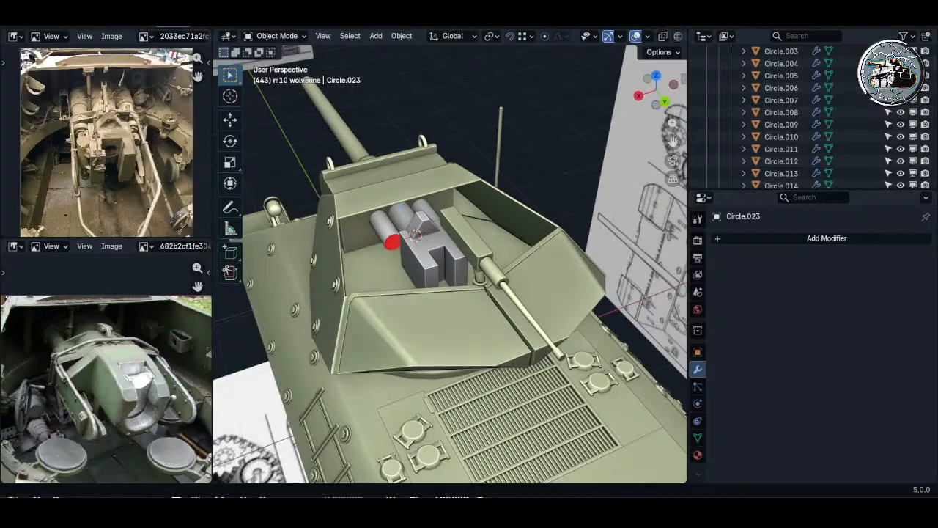
# - Isolate the U-shaped gun breech block inside the turret by hiding all other objects
pyautogui.moveTo(409, 297); pyautogui.dragTo(432, 293, button='middle')
pyautogui.scroll(6, 394, 258)
pyautogui.moveTo(394, 258); pyautogui.dragTo(421, 292, button='middle')
pyautogui.scroll(3, 97, 395)
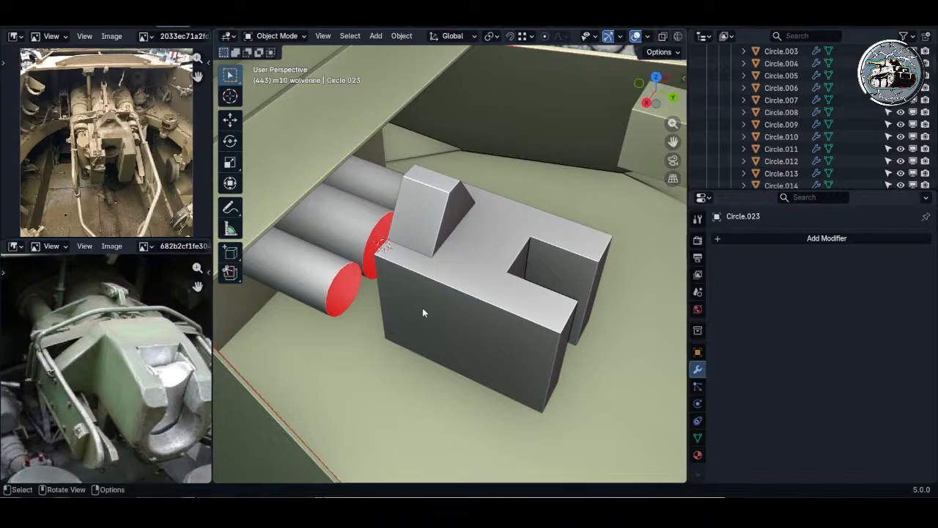
pyautogui.scroll(-6, 418, 308)
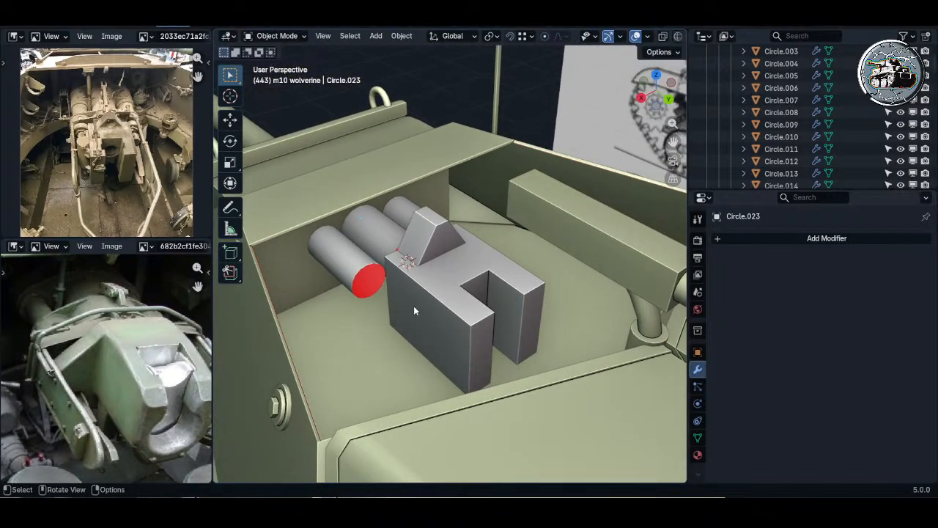
pyautogui.click(413, 306)
pyautogui.scroll(-3, 146, 352)
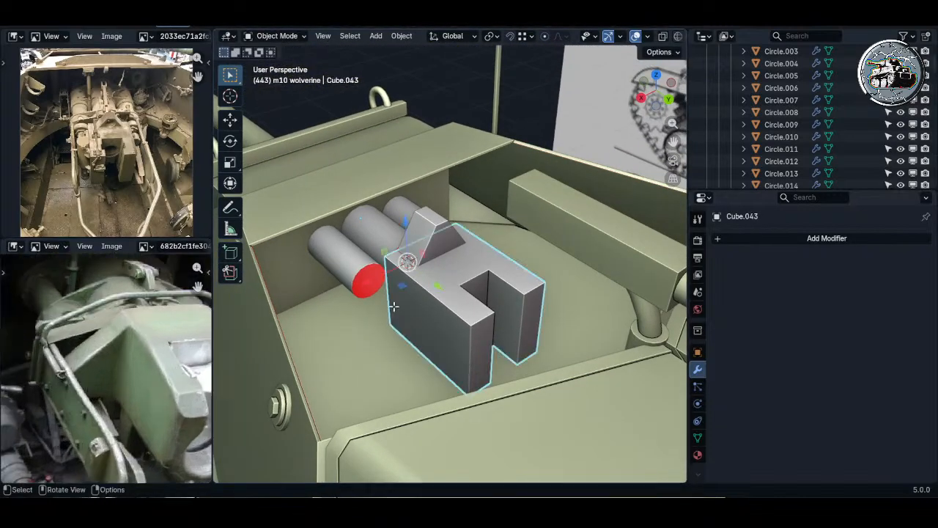
pyautogui.press('Tab')
pyautogui.moveTo(394, 306)
pyautogui.mouseDown(button='middle')
pyautogui.moveTo(435, 299)
pyautogui.moveTo(469, 278)
pyautogui.moveTo(405, 307)
pyautogui.mouseUp(button='middle')
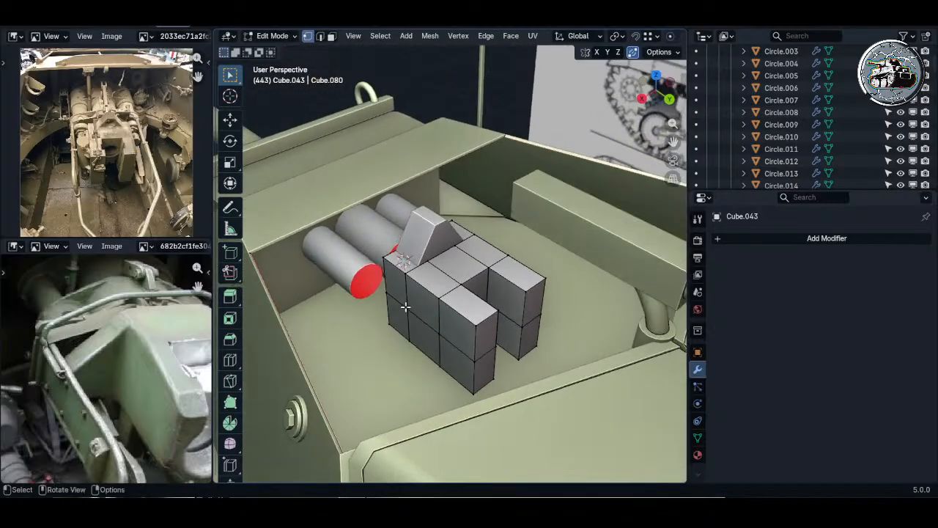
pyautogui.press('3')
pyautogui.keyDown('shift'); pyautogui.click(400, 297); pyautogui.keyUp('shift')
pyautogui.keyDown('shift'); pyautogui.click(401, 323); pyautogui.keyUp('shift')
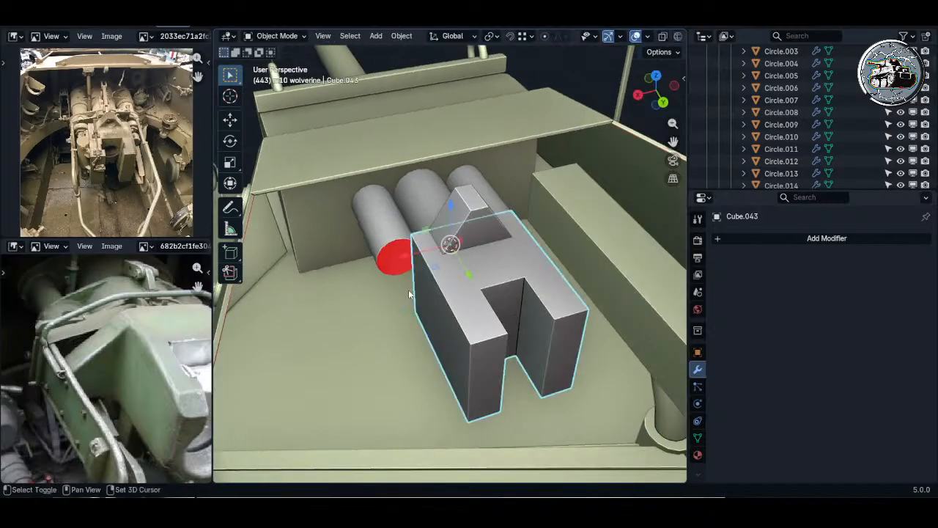
pyautogui.hotkey('shift', 'h')
# - Extrude the breech block's side faces at its closed end outward on both sides, scaling them 1.692 along X
pyautogui.press('Tab')
pyautogui.moveTo(562, 261); pyautogui.dragTo(455, 275, button='middle')
pyautogui.keyDown('shift'); pyautogui.click(635, 307); pyautogui.keyUp('shift')
pyautogui.keyDown('shift'); pyautogui.moveTo(634, 321); pyautogui.dragTo(550, 286, button='middle'); pyautogui.keyUp('shift')
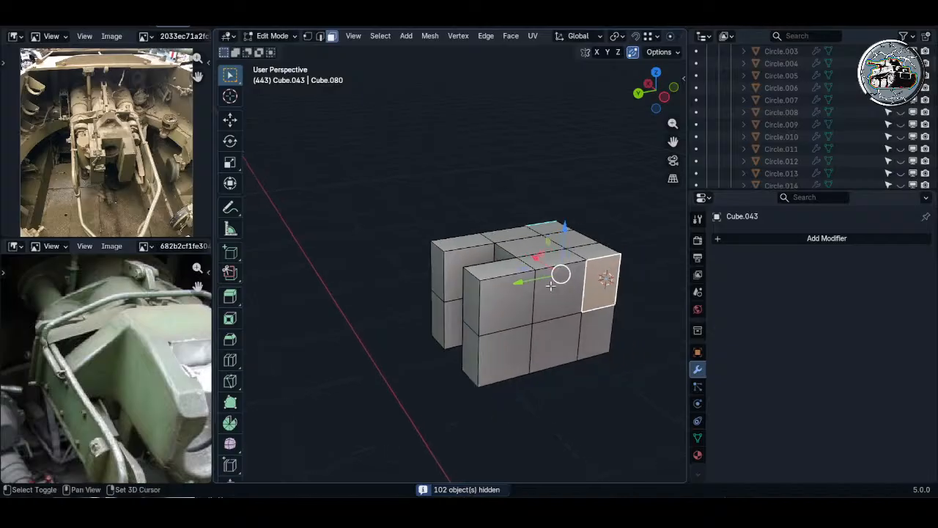
pyautogui.keyDown('shift'); pyautogui.click(599, 334); pyautogui.keyUp('shift')
pyautogui.press('e')
pyautogui.rightClick(519, 281)
pyautogui.press('s')
pyautogui.press('x')
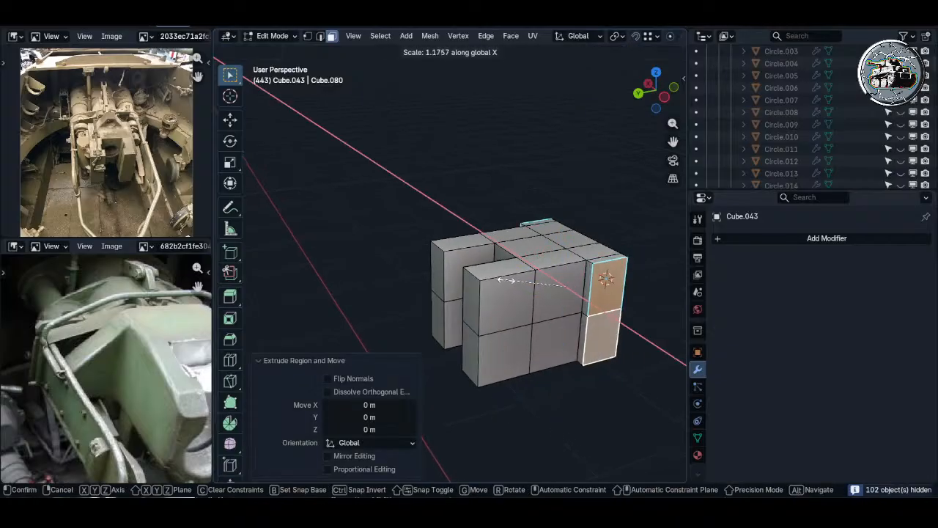
pyautogui.click(480, 273)
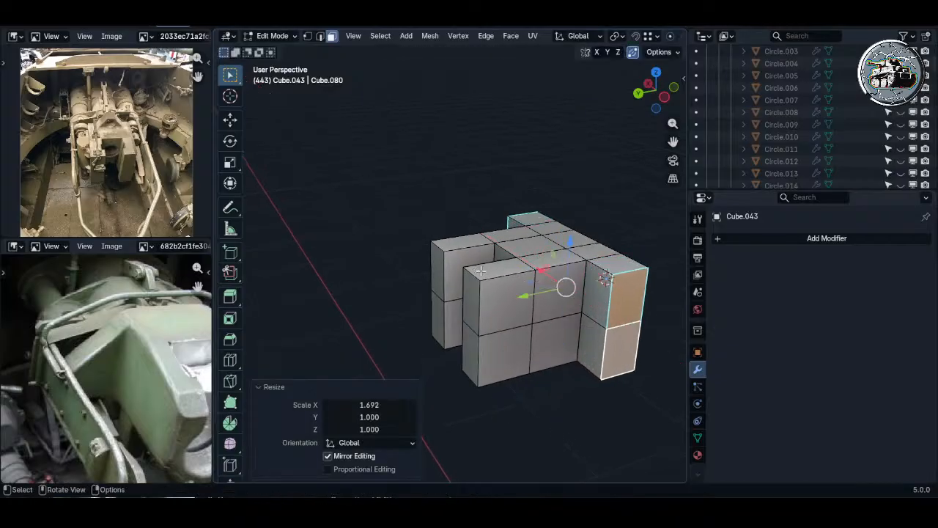
# - Change the pivot point and taper the extruded outer faces by scaling them to 0.453 along Z
pyautogui.press('.')
pyautogui.click(485, 304)
pyautogui.press('s')
pyautogui.press('z')
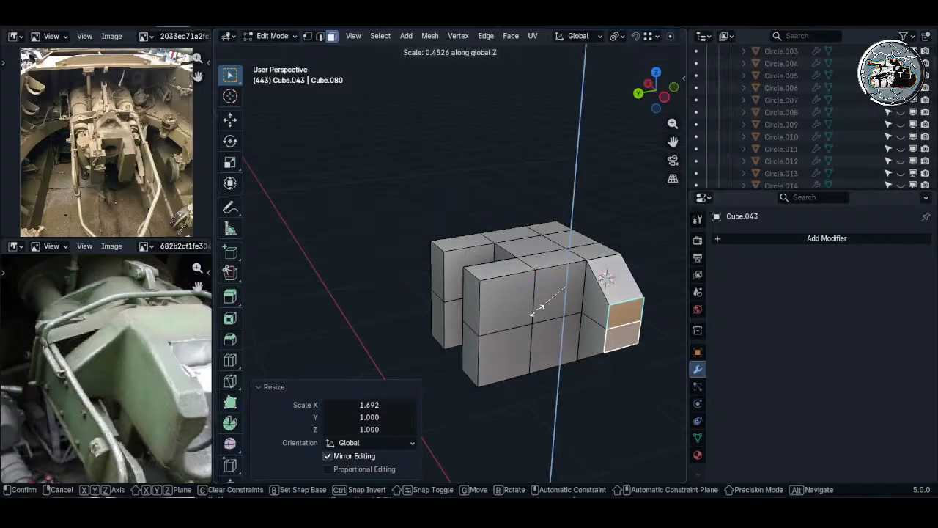
pyautogui.click(533, 313)
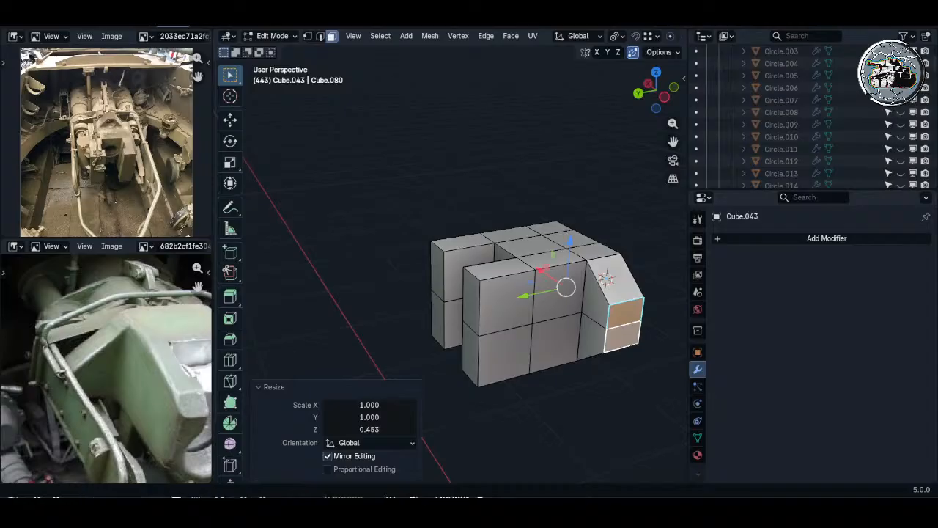
# - Extrude the outer faces of both side wings again and scale them slightly outward along X
pyautogui.moveTo(587, 278); pyautogui.dragTo(377, 224, button='middle')
pyautogui.hotkey('alt', 'z')
pyautogui.scroll(3, 390, 242)
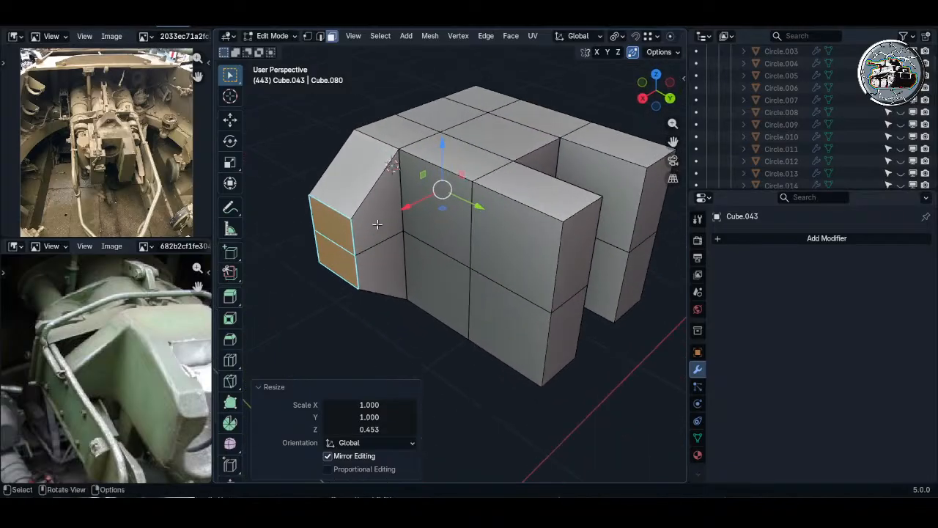
pyautogui.press('e')
pyautogui.rightClick(378, 224)
pyautogui.press('s')
pyautogui.press('x')
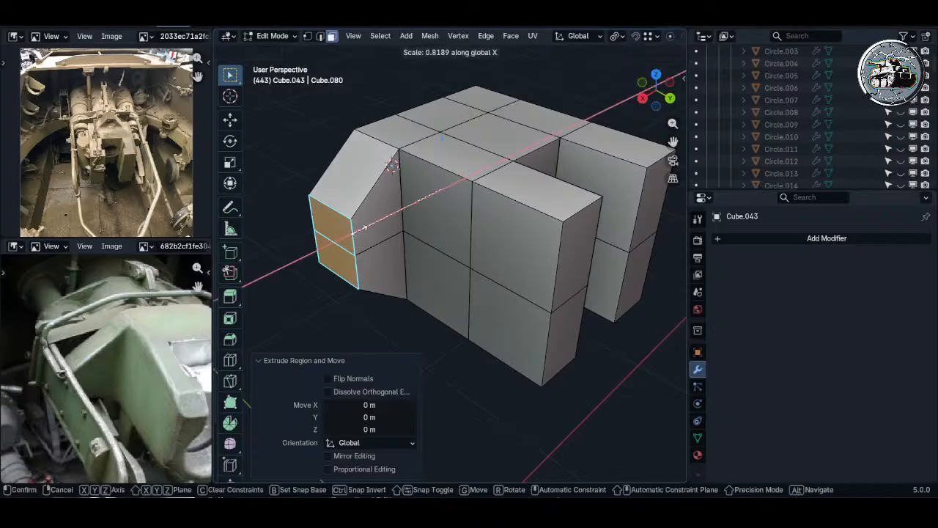
pyautogui.rightClick(352, 229)
pyautogui.press('.')
pyautogui.click(359, 195)
pyautogui.press('s')
pyautogui.press('x')
pyautogui.click(354, 183)
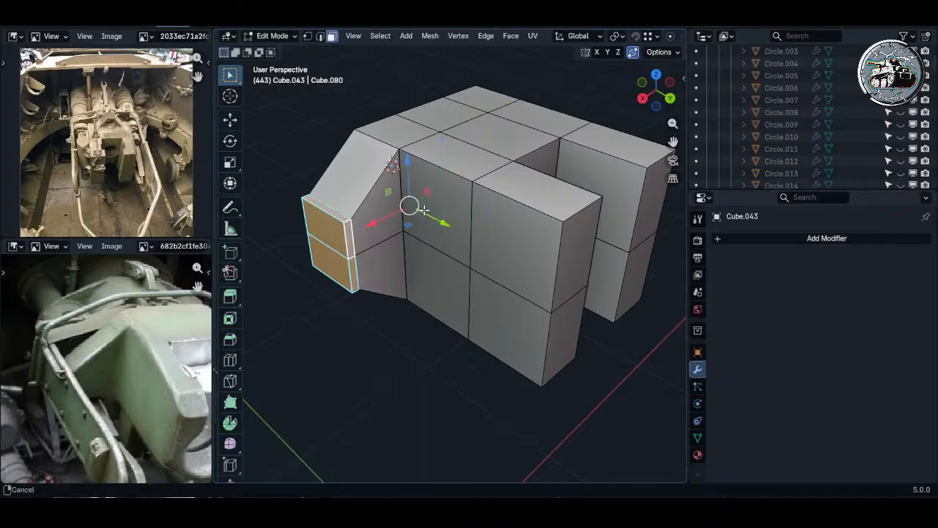
# - Separate the thin caps on the ends of the side wings into their own object
pyautogui.moveTo(412, 209); pyautogui.dragTo(519, 254, button='middle')
pyautogui.scroll(-4, 552, 210)
pyautogui.press('p')
pyautogui.click(561, 214)
pyautogui.press('Tab')
pyautogui.scroll(2, 557, 216)
pyautogui.scroll(-2, 553, 253)
pyautogui.moveTo(519, 254); pyautogui.dragTo(555, 256, button='middle')
pyautogui.press('Tab')
pyautogui.press('Tab')
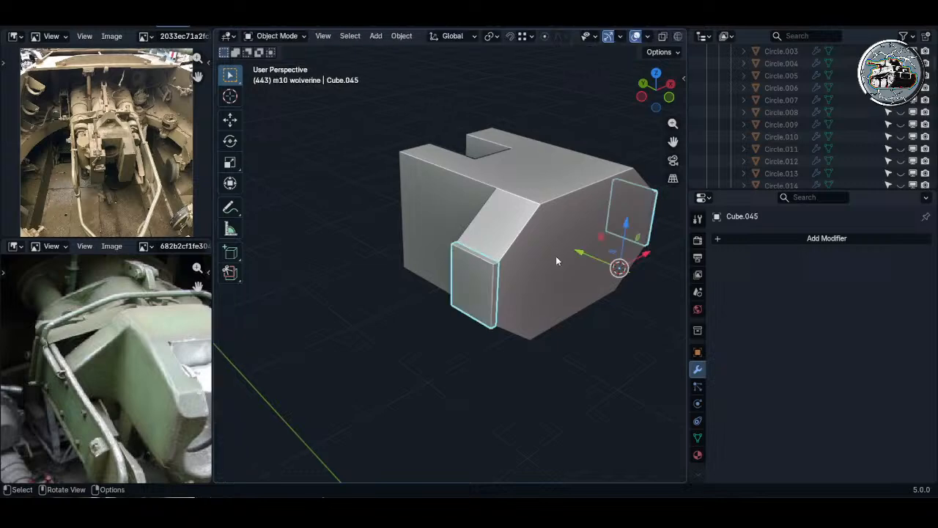
# - Duplicate all faces of the breech block's closed end and separate the copy into a new object
pyautogui.click(556, 256)
pyautogui.press('Tab')
pyautogui.press('c')
pyautogui.moveTo(529, 280); pyautogui.dragTo(635, 220)
pyautogui.rightClick(569, 273)
pyautogui.hotkey('shift', 'd')
pyautogui.rightClick(562, 274)
pyautogui.press('p')
pyautogui.click(562, 275)
pyautogui.press('Tab')
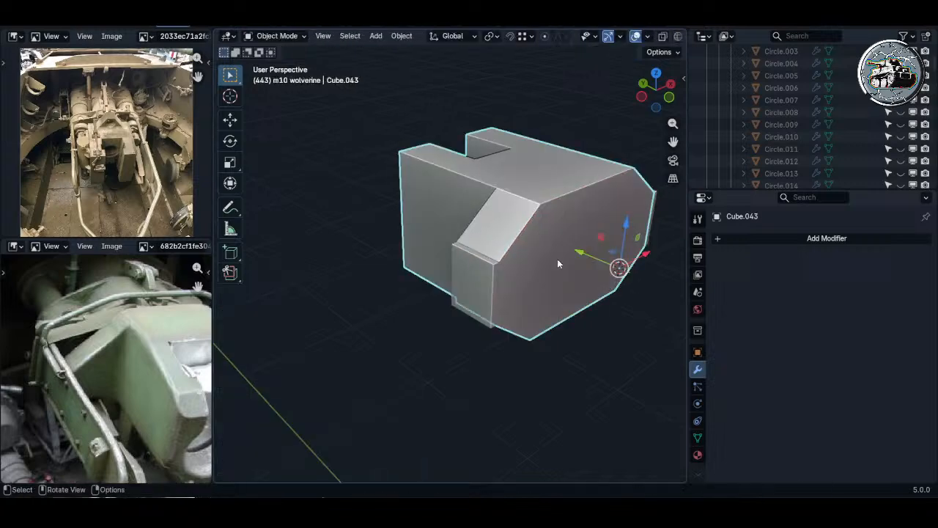
# - Extrude the separated end face away from the breech block to form a solid plate
pyautogui.hotkey('alt', 'z')
pyautogui.hotkey('alt', 'z')
pyautogui.click(557, 261)
pyautogui.press('Tab')
pyautogui.press('a')
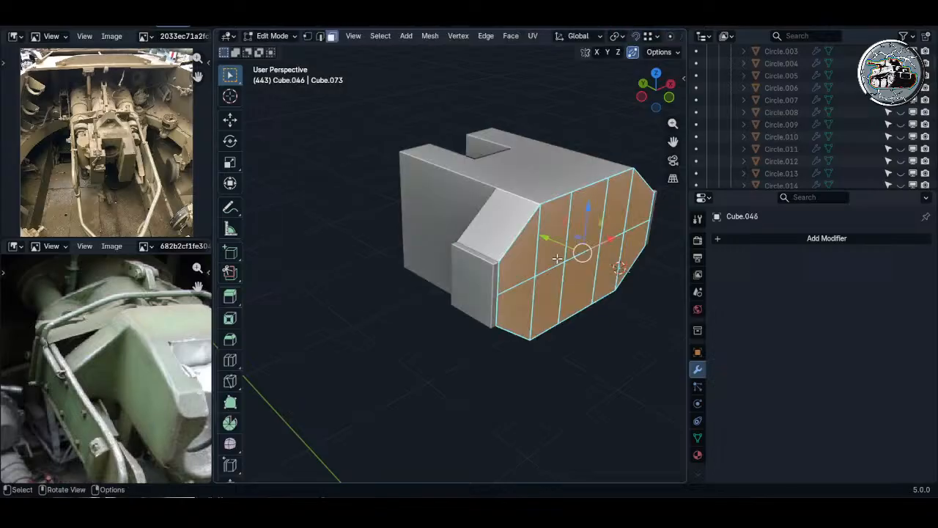
pyautogui.press('e')
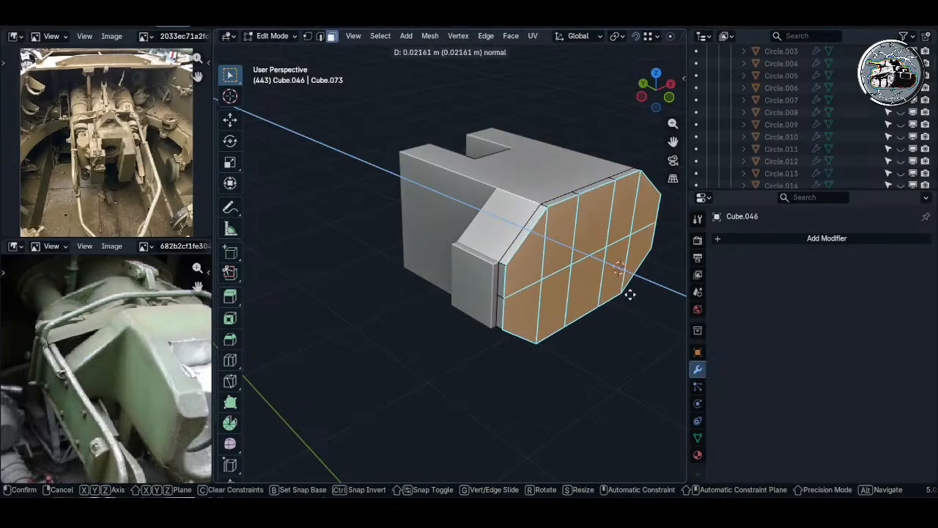
pyautogui.click(300, 338)
# - Widen the whole end plate slightly along X
pyautogui.moveTo(536, 328); pyautogui.dragTo(511, 342, button='middle')
pyautogui.press('a')
pyautogui.press('s')
pyautogui.press('x')
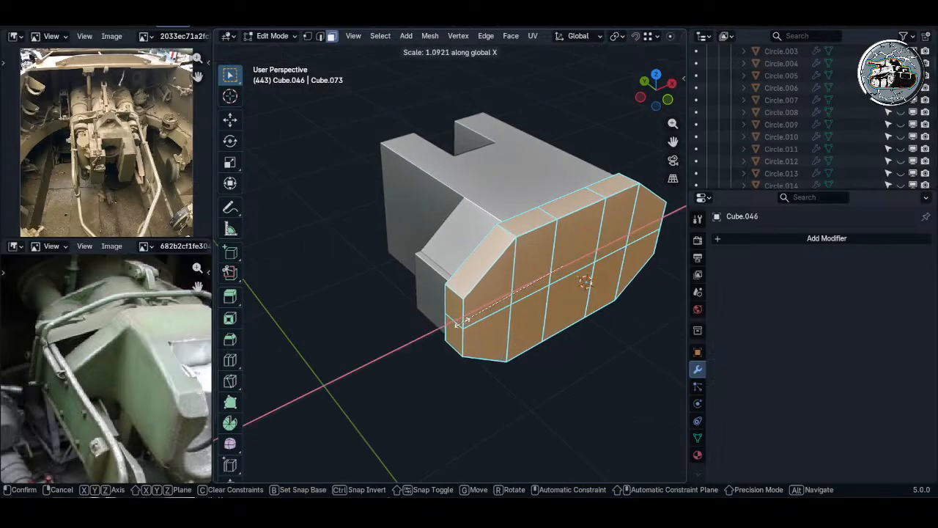
pyautogui.click(454, 324)
# - Scale the end plate's upper and lower middle faces inward along Z to reduce its height
pyautogui.hotkey('alt', 'a')
pyautogui.click(578, 204)
pyautogui.keyDown('shift'); pyautogui.click(614, 187); pyautogui.keyUp('shift')
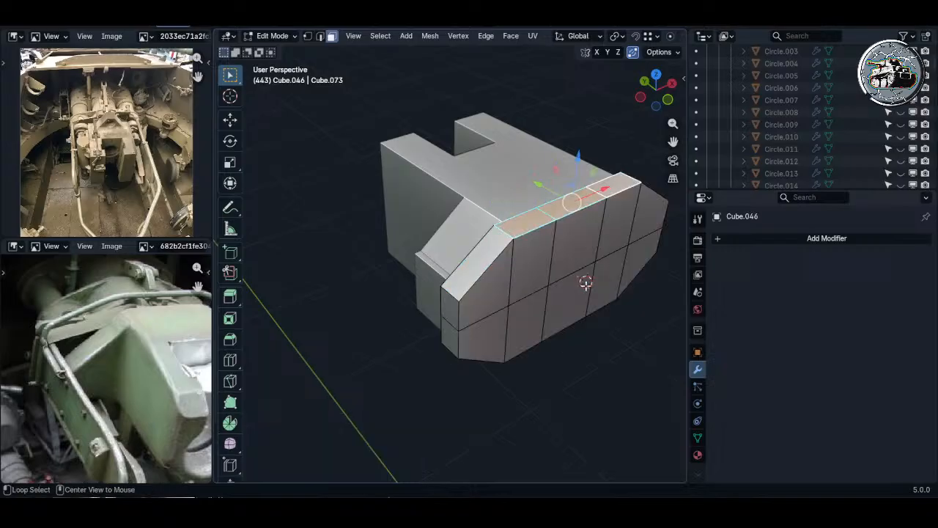
pyautogui.hotkey('alt', 'z')
pyautogui.keyDown('shift'); pyautogui.click(594, 300); pyautogui.keyUp('shift')
pyautogui.keyDown('shift'); pyautogui.click(557, 324); pyautogui.keyUp('shift')
pyautogui.keyDown('shift'); pyautogui.click(521, 344); pyautogui.keyUp('shift')
pyautogui.hotkey('alt', 'z')
pyautogui.press('s')
pyautogui.press('z')
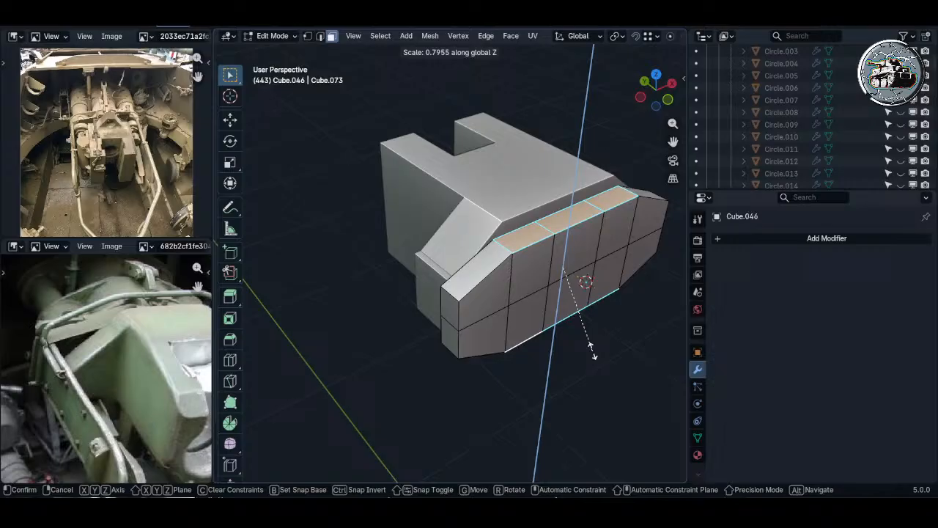
pyautogui.click(592, 350)
pyautogui.hotkey('alt', 'a')
pyautogui.press('Tab')
# - Isolate the end plate with the outer recoil cylinders and compare them with the reference photo
pyautogui.hotkey('alt', 'h')
pyautogui.hotkey('alt', 'a')
pyautogui.moveTo(508, 286); pyautogui.dragTo(418, 275, button='middle')
pyautogui.keyDown('shift'); pyautogui.moveTo(418, 275); pyautogui.dragTo(456, 297, button='middle'); pyautogui.keyUp('shift')
pyautogui.keyDown('shift'); pyautogui.click(477, 310); pyautogui.keyUp('shift')
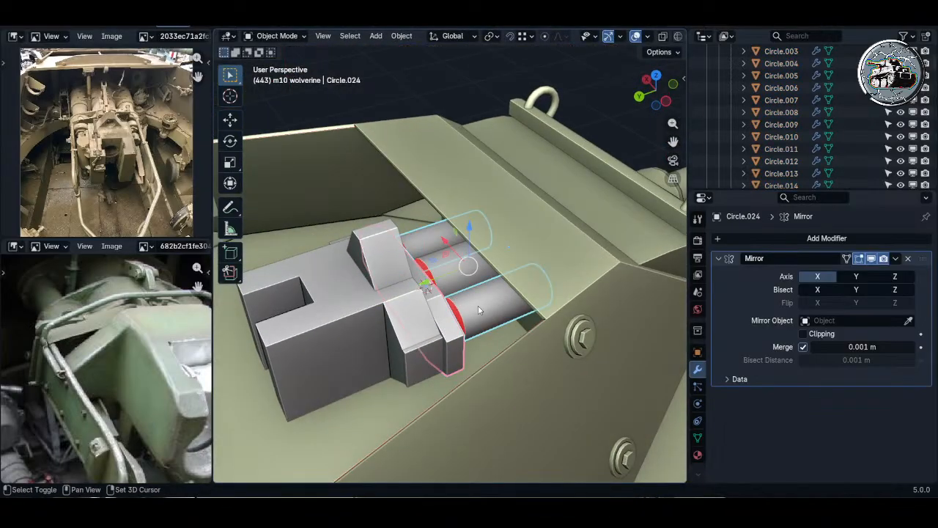
pyautogui.hotkey('shift', 'h')
pyautogui.scroll(4, 103, 120)
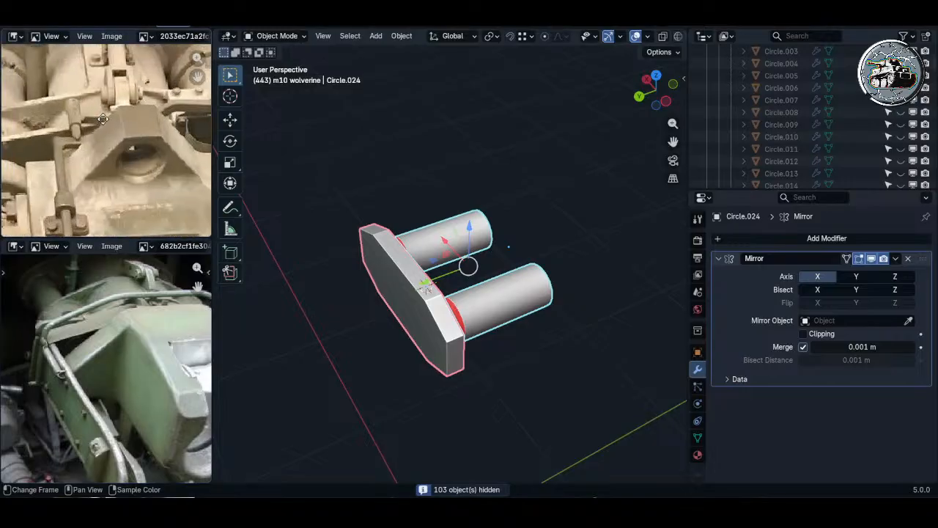
pyautogui.scroll(-3, 103, 120)
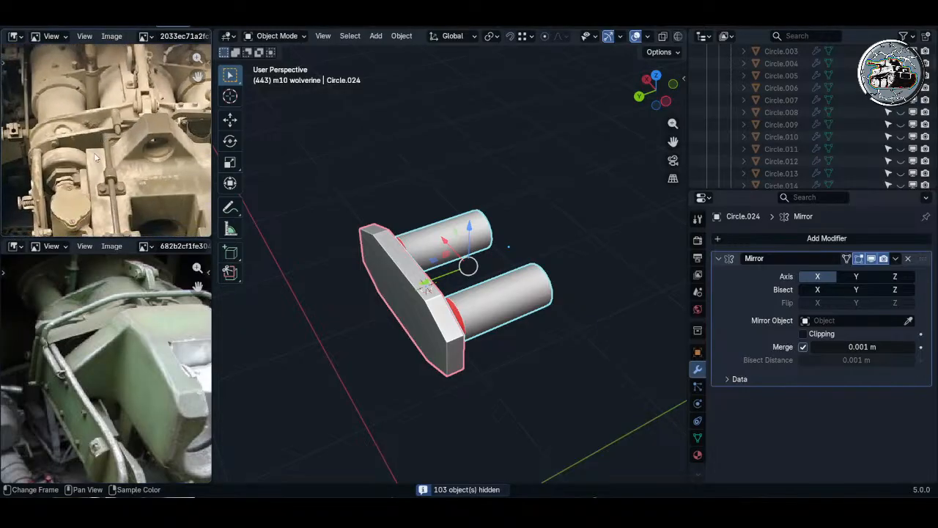
pyautogui.moveTo(445, 293); pyautogui.dragTo(447, 251, button='middle')
pyautogui.scroll(3, 440, 286)
pyautogui.scroll(1, 421, 264)
pyautogui.press('Tab')
pyautogui.scroll(-1, 439, 253)
pyautogui.press('Tab')
# - Unhide all objects and show only the end plate and the recoil cylinders in local view
pyautogui.hotkey('alt', 'h')
pyautogui.hotkey('alt', 'a')
pyautogui.click(506, 239)
pyautogui.keyDown('shift'); pyautogui.click(540, 253); pyautogui.keyUp('shift')
pyautogui.keyDown('shift'); pyautogui.click(492, 299); pyautogui.keyUp('shift')
pyautogui.press('/')
# - Duplicate the middle recoil cylinder's open edge loop facing the plate and separate it into a new object
pyautogui.hotkey('alt', 'a')
pyautogui.click(461, 255)
pyautogui.scroll(3, 448, 250)
pyautogui.press('Tab')
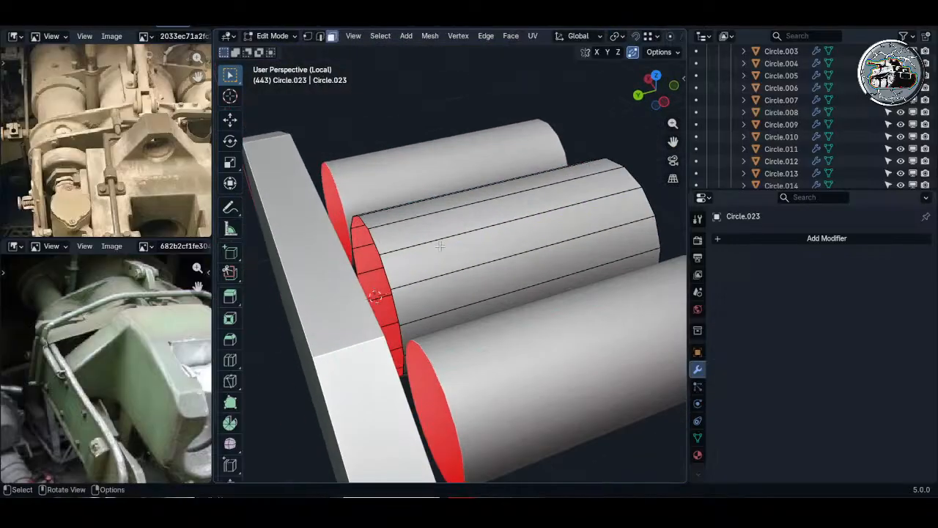
pyautogui.press('1')
pyautogui.keyDown('alt'); pyautogui.click(387, 263); pyautogui.keyUp('alt')
pyautogui.hotkey('shift', 'd')
pyautogui.rightClick(420, 265)
pyautogui.press('p')
pyautogui.press('s')
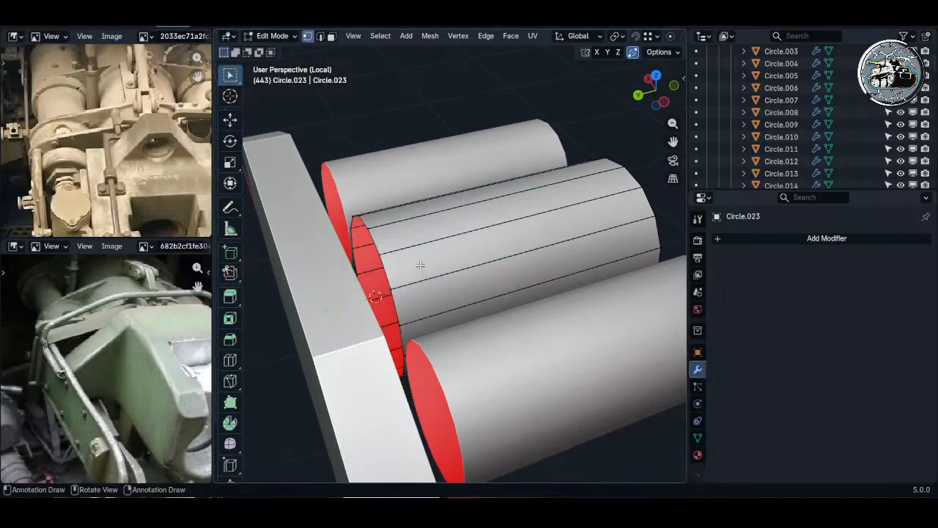
pyautogui.press('Tab')
# - Enlarge the separated circle so that it surrounds the end of the middle recoil cylinder
pyautogui.hotkey('alt', 'z')
pyautogui.click(387, 276)
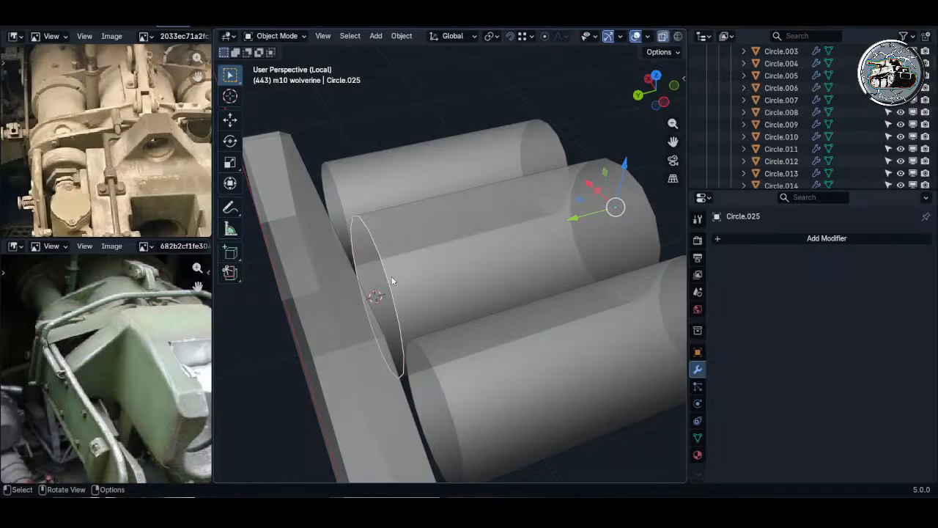
pyautogui.press('Tab')
pyautogui.press('a')
pyautogui.hotkey('alt', 'z')
pyautogui.moveTo(391, 280); pyautogui.dragTo(387, 238, button='middle')
pyautogui.press('s')
pyautogui.click(378, 196)
pyautogui.press('s')
pyautogui.click(282, 181)
# - Extrude the enlarged circle toward the end plate to form a ring on the middle cylinder
pyautogui.press('e')
pyautogui.rightClick(389, 238)
pyautogui.press('g')
pyautogui.press('x')
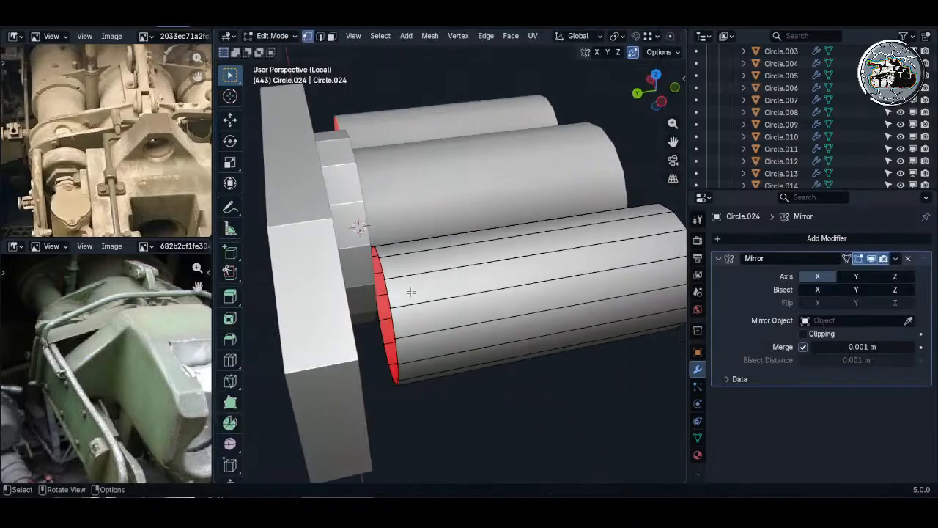
# - Duplicate the mirrored outer cylinders' end edge loop as a separate object and select it
pyautogui.hotkey('shift', 'd')
pyautogui.press('Tab')
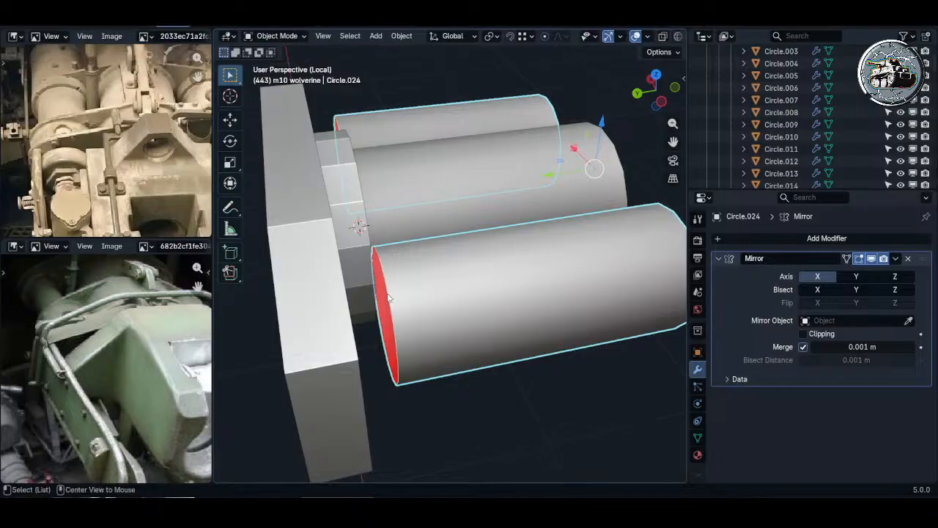
pyautogui.hotkey('alt', 'z')
pyautogui.click(391, 300)
pyautogui.click(391, 300)
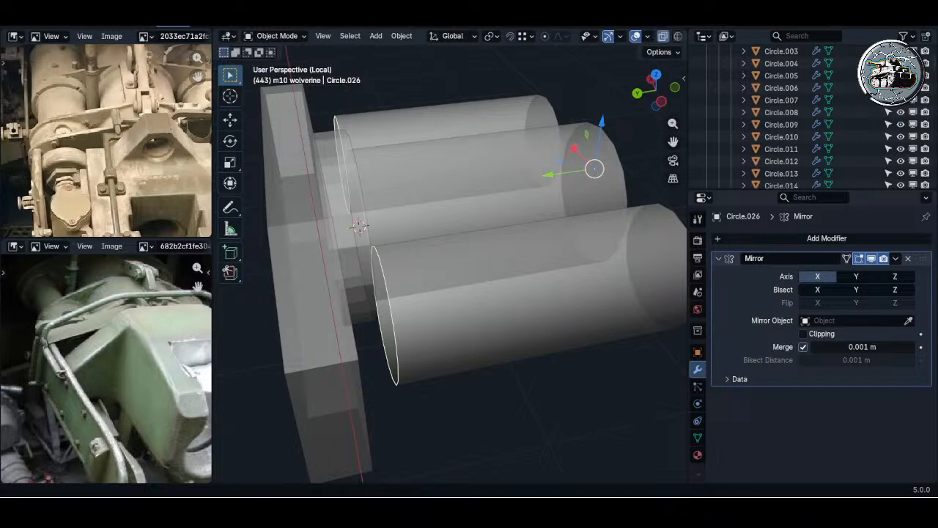
# - Enlarge the separated mirrored circles so that they surround the ends of the outer cylinders
pyautogui.keyDown('shift'); pyautogui.moveTo(395, 320); pyautogui.dragTo(400, 278, button='middle'); pyautogui.keyUp('shift')
pyautogui.press('Tab')
pyautogui.hotkey('alt', 'z')
pyautogui.moveTo(404, 231); pyautogui.dragTo(414, 193, button='middle')
pyautogui.press('a')
pyautogui.scroll(2, 391, 219)
pyautogui.press('s')
pyautogui.click(394, 208)
pyautogui.press('s')
pyautogui.click(426, 173)
# - Extrude the outer cylinders' circles along Y into rings
pyautogui.press('e')
pyautogui.rightClick(441, 188)
pyautogui.press('g')
pyautogui.press('y')
pyautogui.click(433, 172)
pyautogui.hotkey('alt', 'a')
pyautogui.press('Tab')
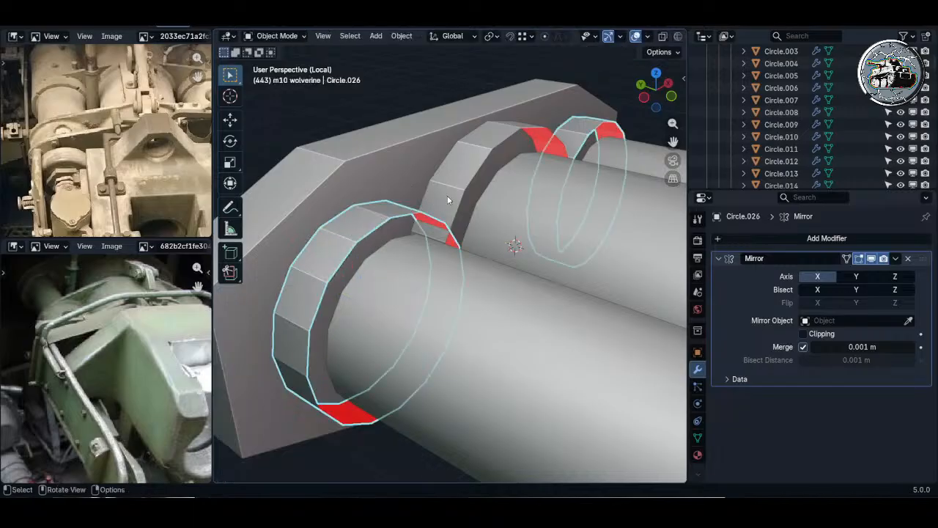
# - Select the middle and outer cylinder rings and hide all other objects
pyautogui.click(448, 199)
pyautogui.hotkey('shift', 'g')
pyautogui.click(449, 210)
pyautogui.hotkey('shift', 'h')
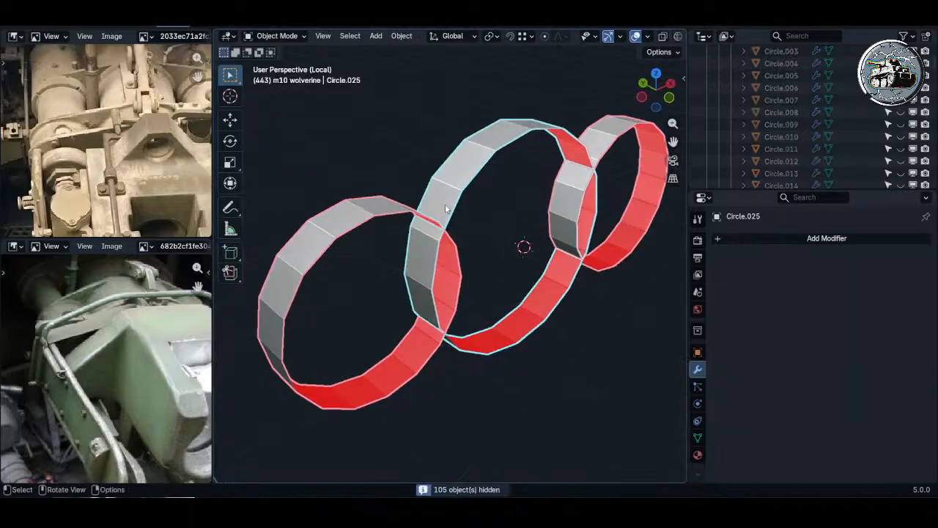
pyautogui.moveTo(445, 208)
pyautogui.mouseDown(button='middle')
pyautogui.moveTo(431, 213)
pyautogui.moveTo(450, 212)
pyautogui.mouseUp(button='middle')
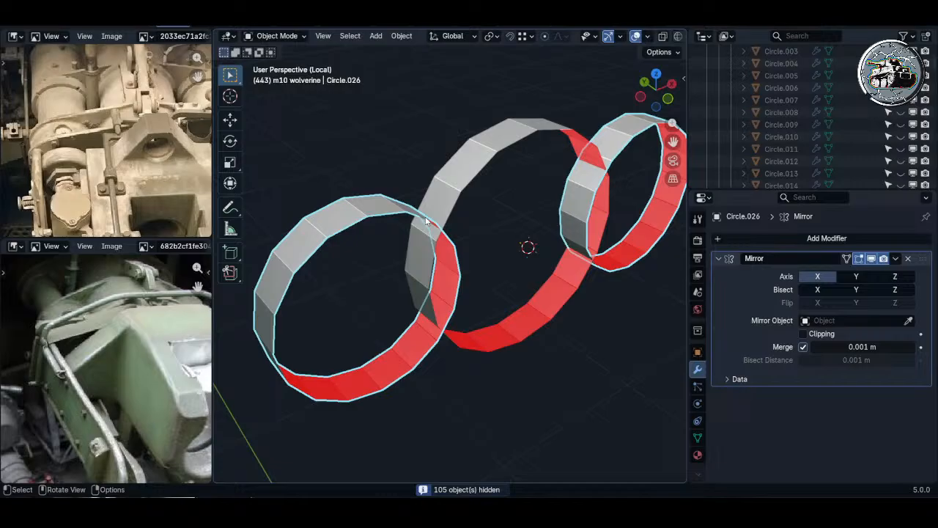
# - Convert the mirrored outer rings to real mesh and join them with the middle ring into one object
pyautogui.rightClick(388, 228)
pyautogui.click(388, 228)
pyautogui.press('Tab')
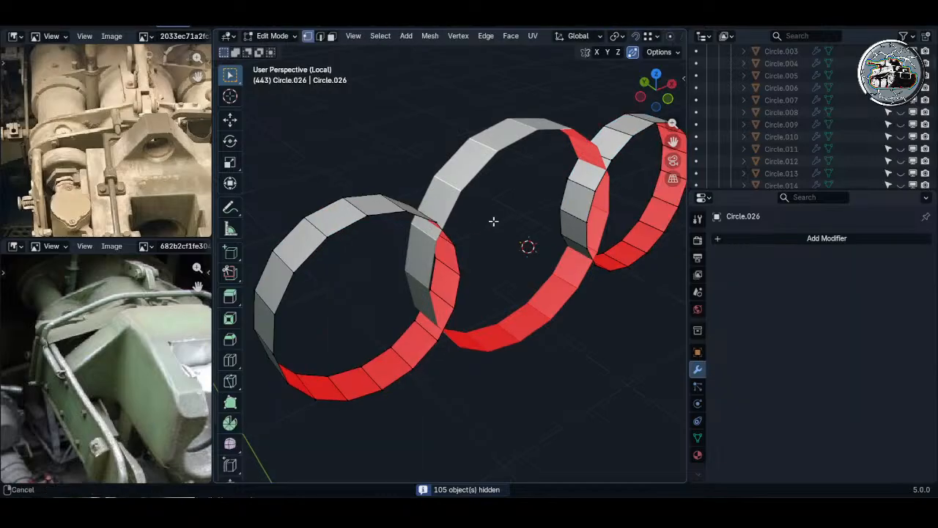
pyautogui.moveTo(493, 220); pyautogui.dragTo(406, 210, button='middle')
pyautogui.press('Tab')
pyautogui.hotkey('ctrl', 'j')
pyautogui.press('Tab')
# - Add a single loop cut across the middle ring near its upper crossing with the outer ring
pyautogui.scroll(2, 430, 208)
pyautogui.hotkey('ctrl', 'r')
pyautogui.click(424, 196)
pyautogui.rightClick(424, 196)
pyautogui.scroll(1, 458, 205)
pyautogui.scroll(-4, 454, 203)
pyautogui.moveTo(491, 196); pyautogui.dragTo(470, 196, button='middle')
# - Delete the vertices of the joined rings on the +X side, leaving one outer ring and half of the middle ring
pyautogui.hotkey('alt', 'z')
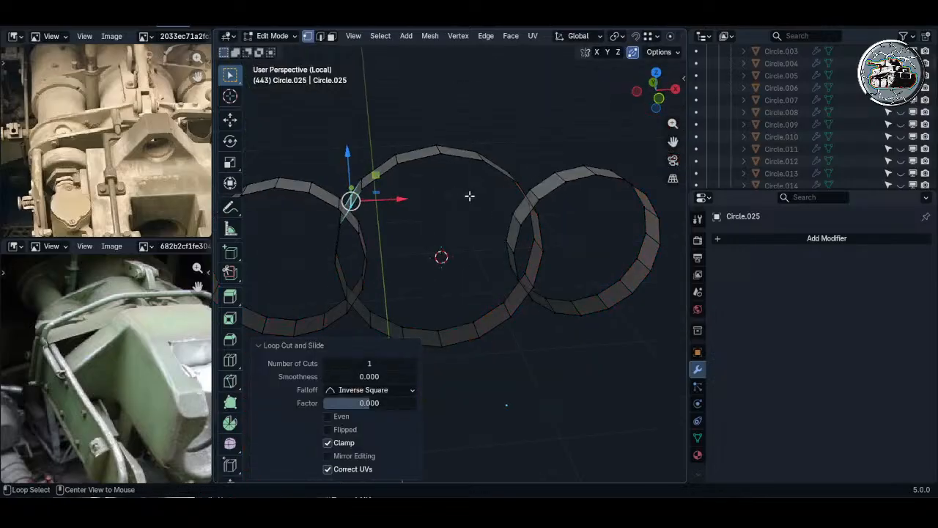
pyautogui.press('c')
pyautogui.moveTo(506, 179)
pyautogui.mouseDown()
pyautogui.moveTo(509, 274)
pyautogui.moveTo(559, 237)
pyautogui.mouseUp()
pyautogui.press('Escape')
pyautogui.press('x')
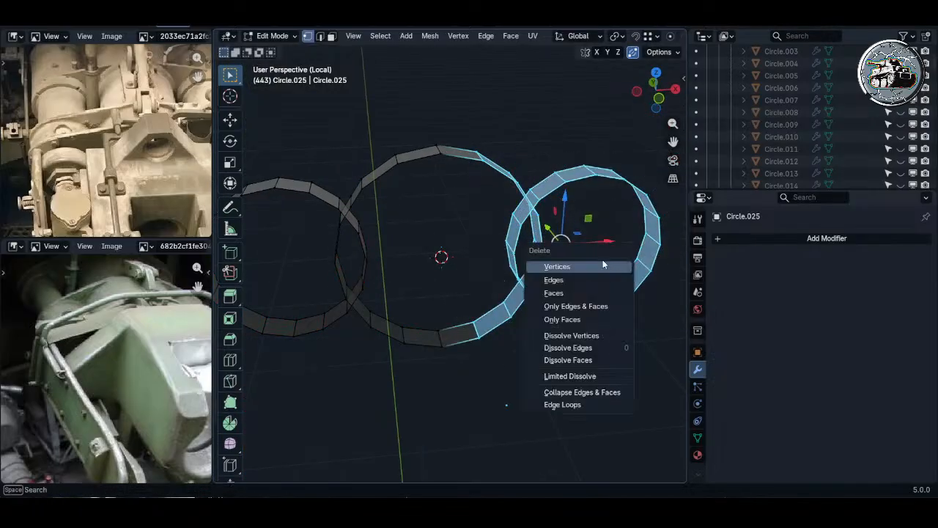
pyautogui.click(603, 266)
# - Slide the new edge on the middle ring to the point where it crosses the outer ring
pyautogui.moveTo(452, 237); pyautogui.dragTo(392, 230, button='middle')
pyautogui.keyDown('alt'); pyautogui.click(393, 162); pyautogui.keyUp('alt')
pyautogui.scroll(3, 403, 169)
pyautogui.moveTo(404, 169); pyautogui.dragTo(402, 174, button='middle')
pyautogui.press('g')
pyautogui.press('g')
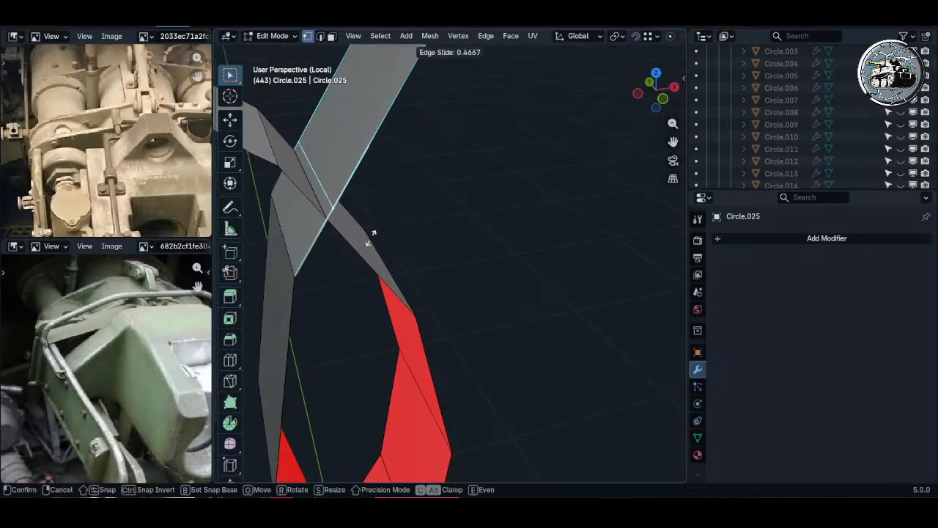
pyautogui.click(370, 253)
# - Delete the overlapping ring face just beyond the upper crossing
pyautogui.moveTo(373, 254); pyautogui.dragTo(413, 176, button='middle')
pyautogui.press('3')
pyautogui.click(341, 198)
pyautogui.press('x')
pyautogui.click(413, 174)
# - Loop cut the outer ring near the lower crossing and slide the cut onto the intersection with the middle ring
pyautogui.moveTo(410, 215); pyautogui.dragTo(472, 255, button='middle')
pyautogui.hotkey('ctrl', 'r')
pyautogui.click(480, 218)
pyautogui.scroll(4, 480, 219)
pyautogui.press('g')
pyautogui.press('g')
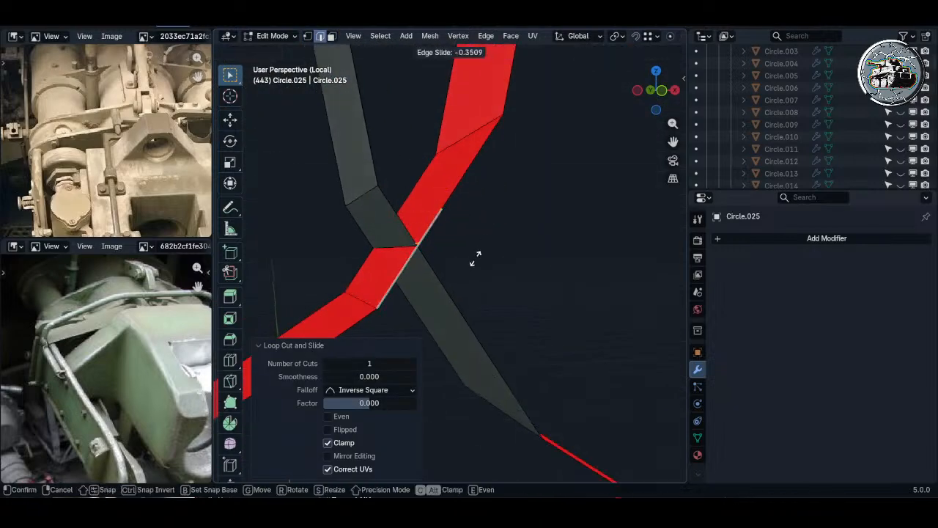
pyautogui.click(473, 264)
# - Try deleting the faces inside the ring overlap individually, and undo those deletions
pyautogui.press('3')
pyautogui.click(434, 210)
pyautogui.press('x')
pyautogui.click(436, 211)
pyautogui.moveTo(436, 210); pyautogui.dragTo(471, 217, button='middle')
pyautogui.click(472, 213)
pyautogui.keyDown('shift'); pyautogui.click(456, 71); pyautogui.keyUp('shift')
pyautogui.press('x')
pyautogui.click(453, 72)
pyautogui.moveTo(452, 88)
pyautogui.mouseDown(button='middle')
pyautogui.moveTo(463, 222)
pyautogui.moveTo(428, 149)
pyautogui.moveTo(414, 151)
pyautogui.moveTo(450, 162)
pyautogui.moveTo(432, 163)
pyautogui.moveTo(437, 249)
pyautogui.moveTo(429, 235)
pyautogui.moveTo(442, 235)
pyautogui.mouseUp(button='middle')
pyautogui.hotkey('ctrl', 'z')
pyautogui.hotkey('ctrl', 'z')
pyautogui.hotkey('ctrl', 'z')
# - Select the faces of both rings inside their overlap with circle select and delete them
pyautogui.press('c')
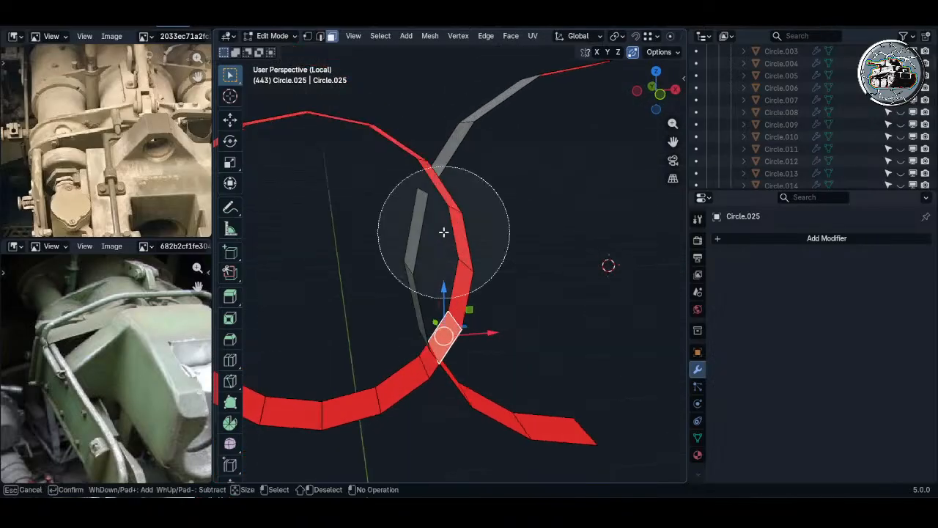
pyautogui.moveTo(442, 235); pyautogui.dragTo(442, 237)
pyautogui.press('Escape')
pyautogui.press('x')
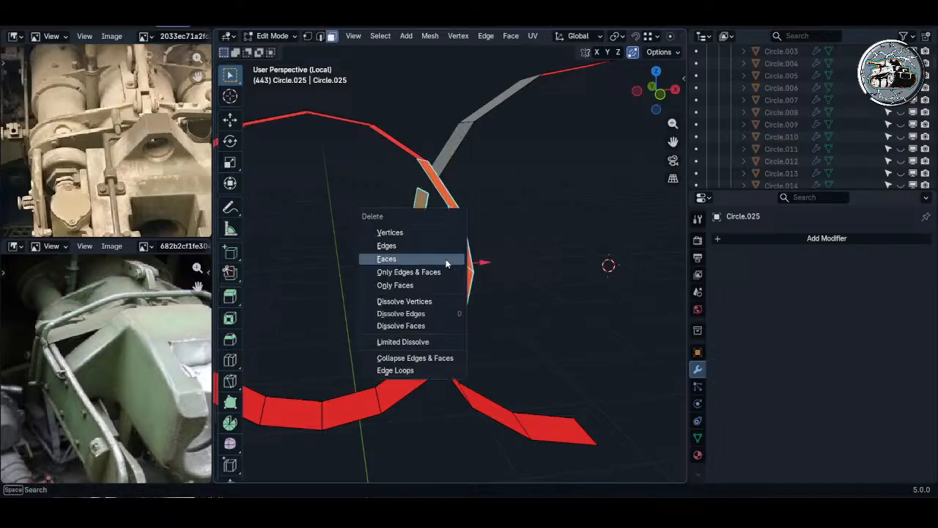
pyautogui.click(446, 259)
pyautogui.click(441, 338)
# - Loop cut the middle ring near the lower crossing and slide the cut to meet the outer ring's end edge
pyautogui.hotkey('ctrl', 'r')
pyautogui.click(468, 372)
pyautogui.rightClick(469, 372)
pyautogui.scroll(5, 472, 366)
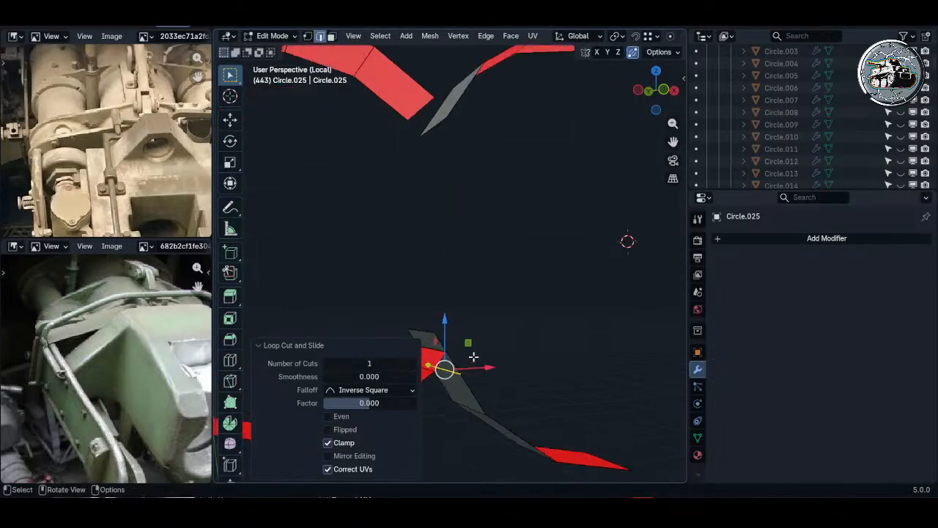
pyautogui.keyDown('shift'); pyautogui.moveTo(474, 356); pyautogui.dragTo(569, 266, button='middle'); pyautogui.keyUp('shift')
pyautogui.press('g')
pyautogui.press('g')
pyautogui.click(558, 206)
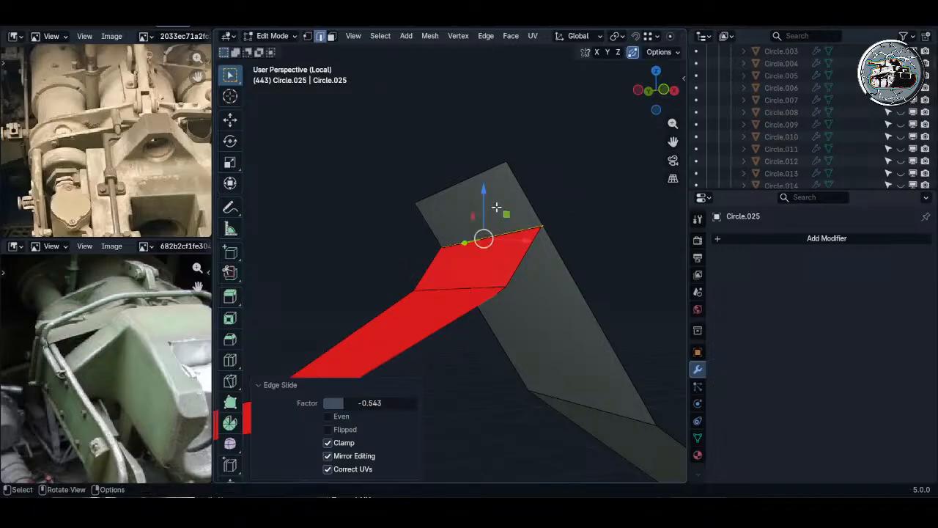
# - Delete the middle ring's leftover face above the lower crossing
pyautogui.click(500, 208)
pyautogui.press('x')
pyautogui.rightClick(510, 204)
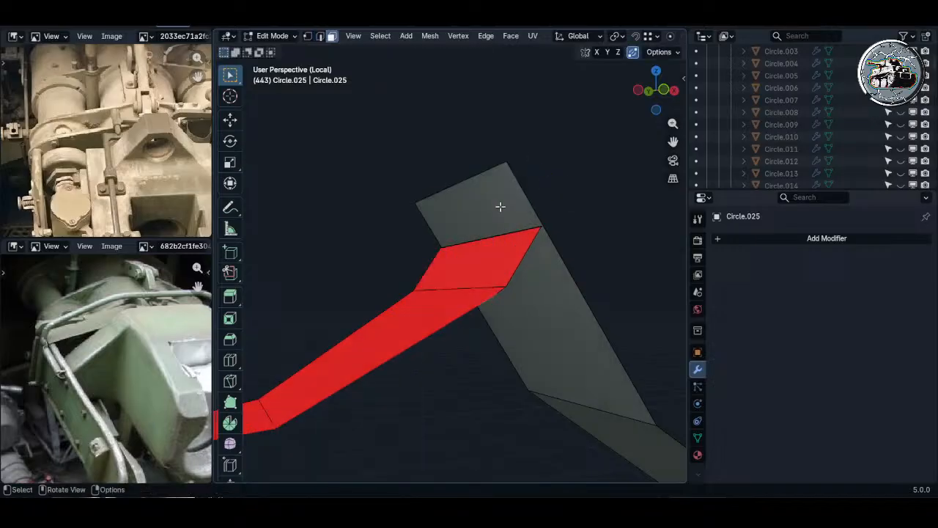
pyautogui.click(501, 207)
pyautogui.press('x')
pyautogui.click(501, 207)
# - Extrude the outer ring's upper end vertices, snapped to the middle ring's end, and fill the gap with a face
pyautogui.press('1')
pyautogui.scroll(-7, 509, 206)
pyautogui.moveTo(513, 205); pyautogui.dragTo(509, 259, button='middle')
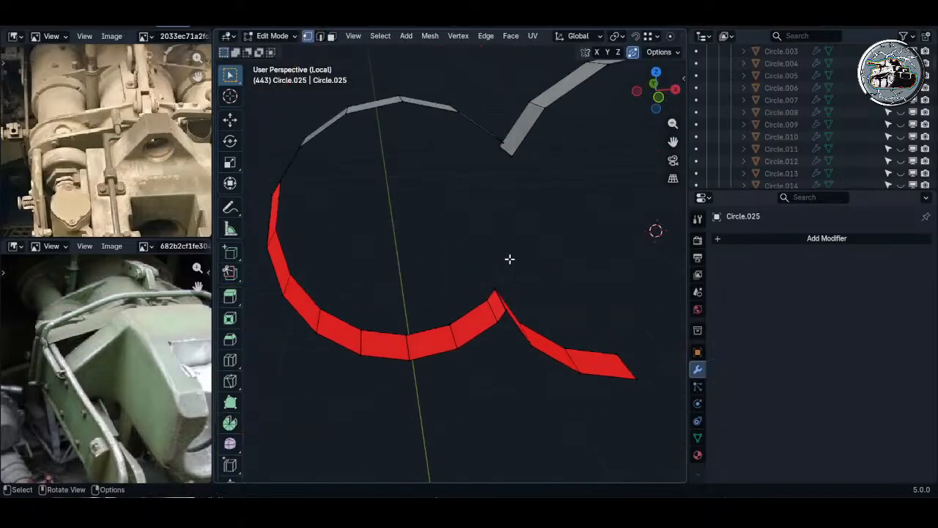
pyautogui.moveTo(505, 164); pyautogui.dragTo(477, 172, button='middle')
pyautogui.scroll(3, 492, 182)
pyautogui.click(478, 171)
pyautogui.press('g')
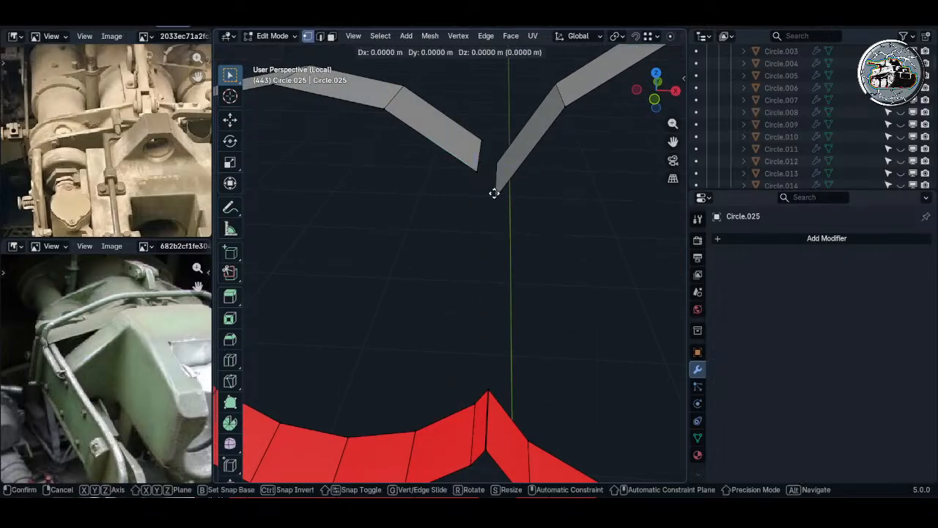
pyautogui.keyDown('ctrl'); pyautogui.click(494, 195); pyautogui.keyUp('ctrl')
pyautogui.click(481, 140)
pyautogui.press('e')
pyautogui.keyDown('ctrl'); pyautogui.click(496, 163); pyautogui.keyUp('ctrl')
pyautogui.moveTo(546, 258); pyautogui.dragTo(444, 129)
pyautogui.press('f')
# - Move the vertices at the lower crossing so that the outer and middle ring ends meet
pyautogui.press('a')
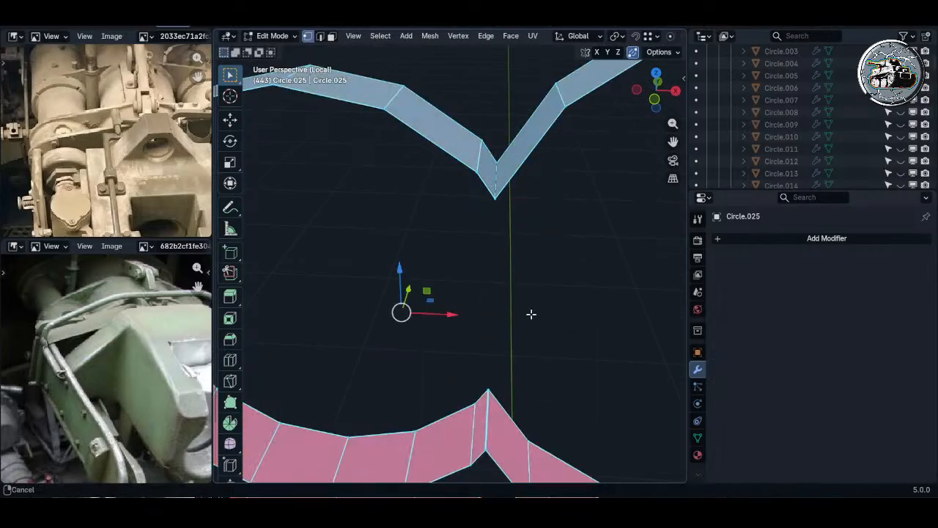
pyautogui.keyDown('shift'); pyautogui.moveTo(532, 314); pyautogui.dragTo(499, 264, button='middle'); pyautogui.keyUp('shift')
pyautogui.moveTo(499, 263); pyautogui.dragTo(515, 249, button='middle')
pyautogui.hotkey('alt', 'a')
pyautogui.scroll(3, 477, 342)
pyautogui.moveTo(470, 347); pyautogui.dragTo(477, 345)
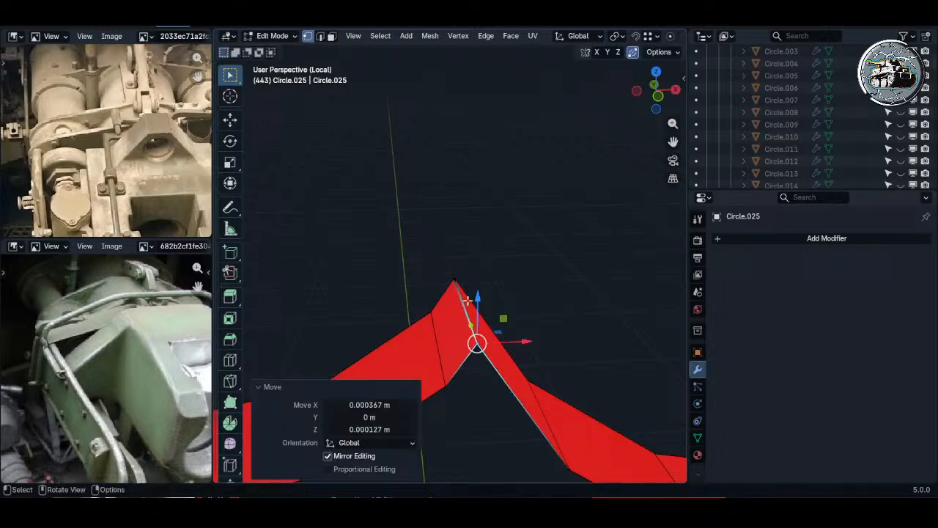
pyautogui.press('g')
pyautogui.click(450, 271)
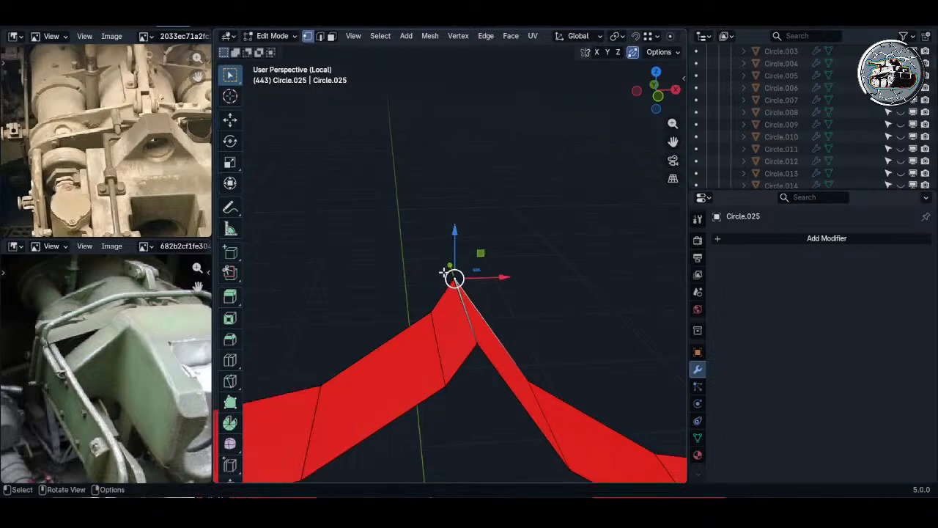
pyautogui.press('g')
pyautogui.click(445, 272)
# - Fill the open outline of the joined rings with flat faces to form a solid collar
pyautogui.scroll(-8, 491, 257)
pyautogui.press('a')
pyautogui.keyDown('shift'); pyautogui.moveTo(500, 216); pyautogui.dragTo(501, 246, button='middle'); pyautogui.keyUp('shift')
pyautogui.moveTo(501, 247)
pyautogui.mouseDown(button='middle')
pyautogui.moveTo(518, 253)
pyautogui.moveTo(496, 234)
pyautogui.mouseUp(button='middle')
pyautogui.hotkey('alt', 'a')
pyautogui.keyDown('alt'); pyautogui.click(471, 203); pyautogui.keyUp('alt')
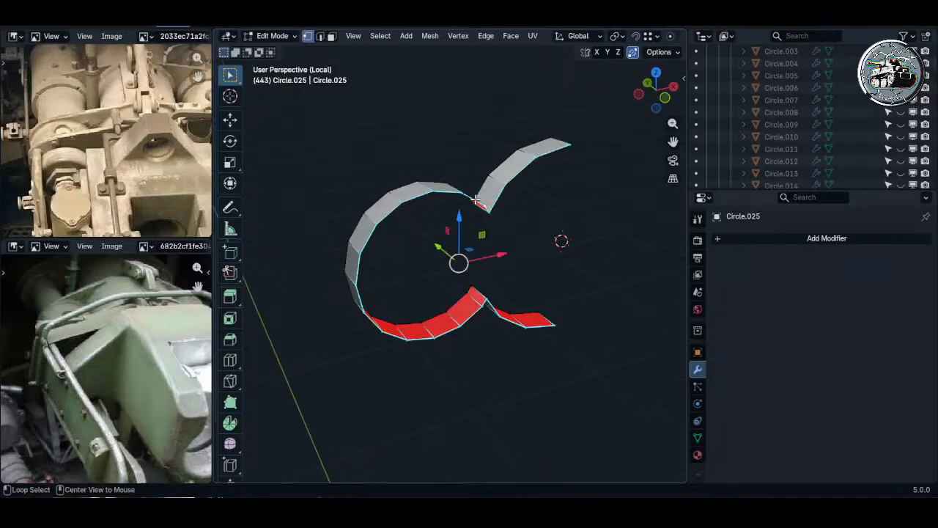
pyautogui.press('f')
pyautogui.moveTo(471, 203); pyautogui.dragTo(450, 239, button='middle')
pyautogui.press('a')
# - Add a Mirror modifier on the X axis to the collar and unhide the cylinders and end plate
pyautogui.click(813, 240)
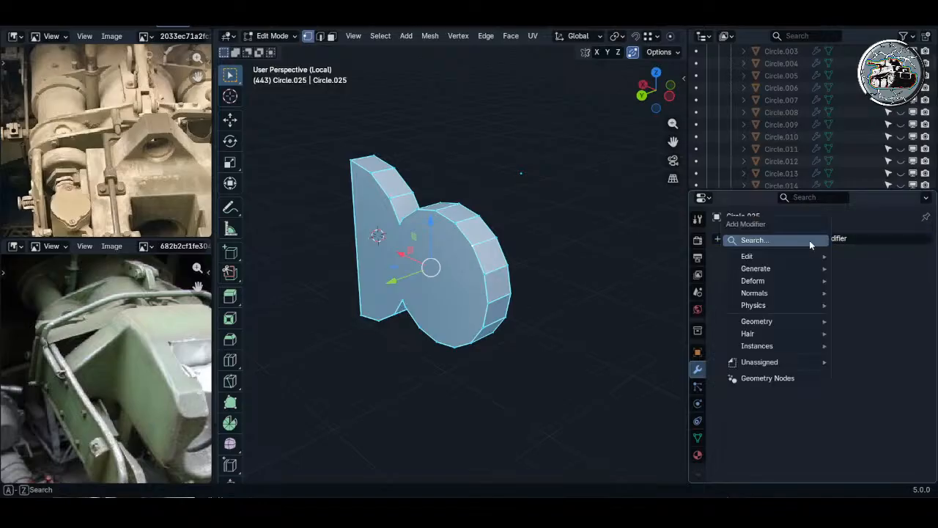
pyautogui.moveTo(791, 280)
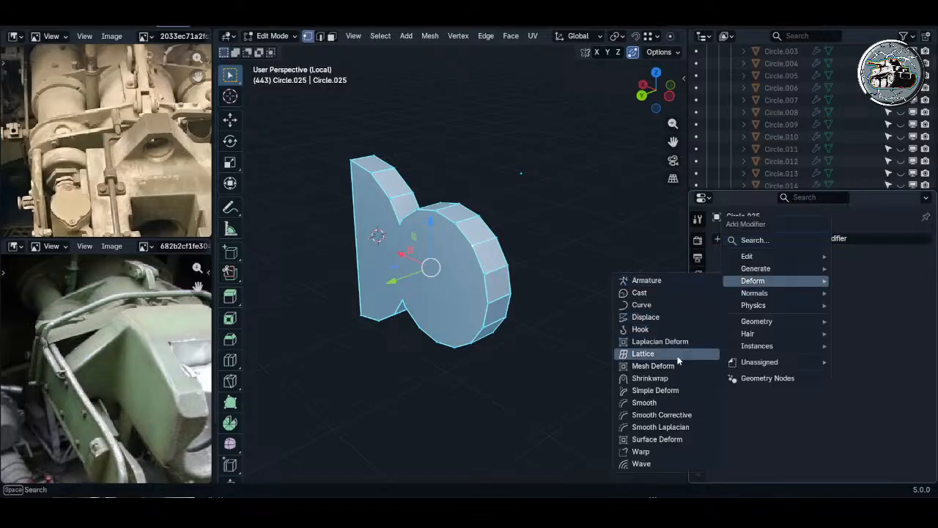
pyautogui.moveTo(748, 268)
pyautogui.click(664, 134)
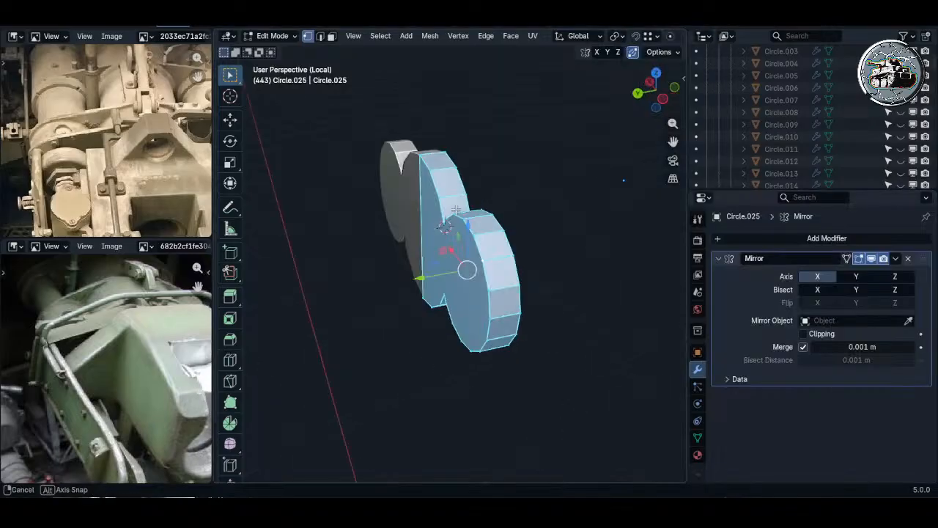
pyautogui.press('Tab')
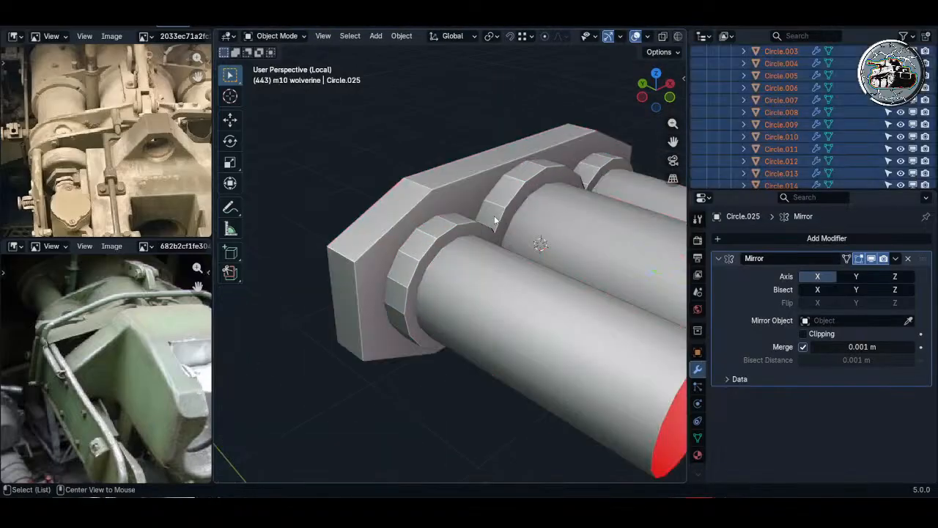
# - Shade the collar smooth by angle at 30°
pyautogui.scroll(-3, 495, 213)
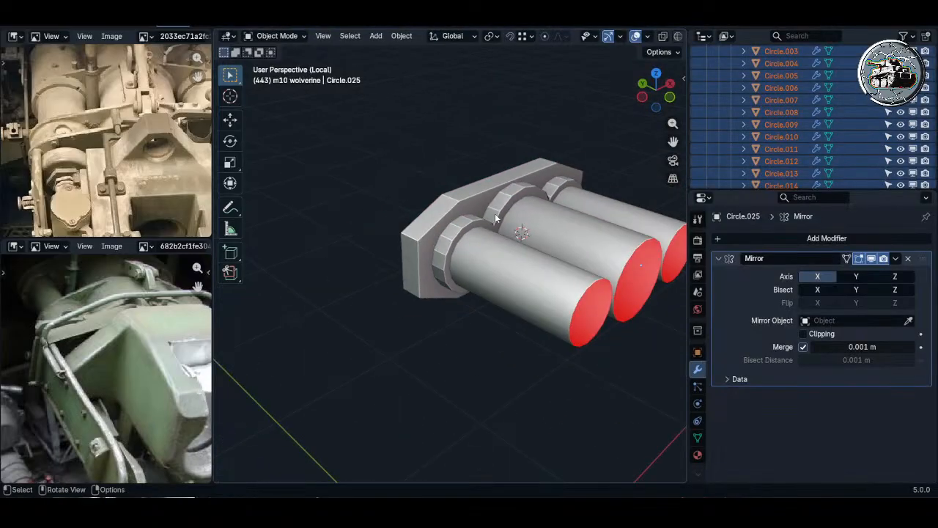
pyautogui.click(496, 211)
pyautogui.rightClick(494, 211)
pyautogui.click(494, 211)
pyautogui.keyDown('shift'); pyautogui.moveTo(491, 209); pyautogui.dragTo(472, 212, button='middle'); pyautogui.keyUp('shift')
pyautogui.moveTo(472, 212)
pyautogui.mouseDown(button='middle')
pyautogui.moveTo(467, 220)
pyautogui.moveTo(481, 226)
pyautogui.mouseUp(button='middle')
pyautogui.scroll(3, 466, 220)
pyautogui.hotkey('alt', 'a')
# - Duplicate the collar and move the copy about -0.101 m along Y, away from the end plate
pyautogui.press('Tab')
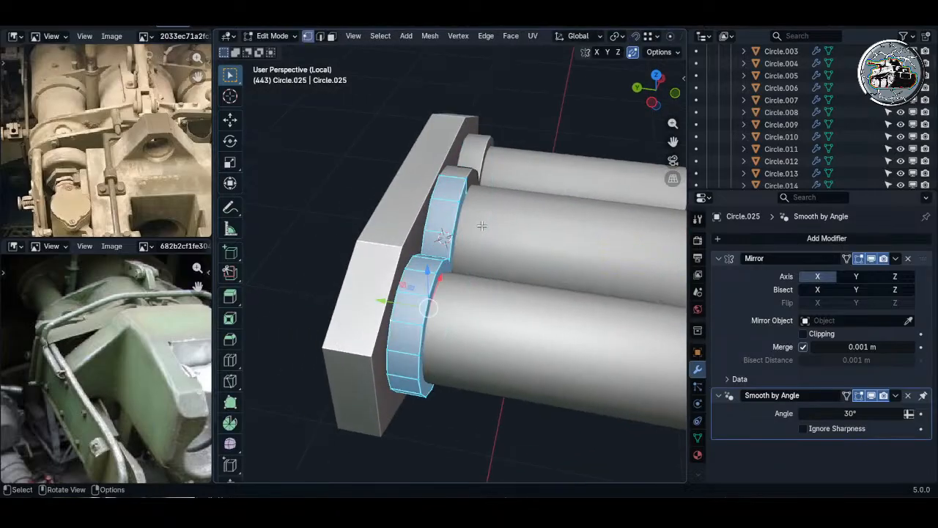
pyautogui.press('Tab')
pyautogui.hotkey('shift', 'd')
pyautogui.rightClick(481, 225)
pyautogui.press('Tab')
pyautogui.press('g')
pyautogui.press('y')
pyautogui.click(543, 232)
# - Thin the duplicated collar to about 0.419 along Y and shift it about 0.028 m back toward the end plate
pyautogui.press('s')
pyautogui.press('y')
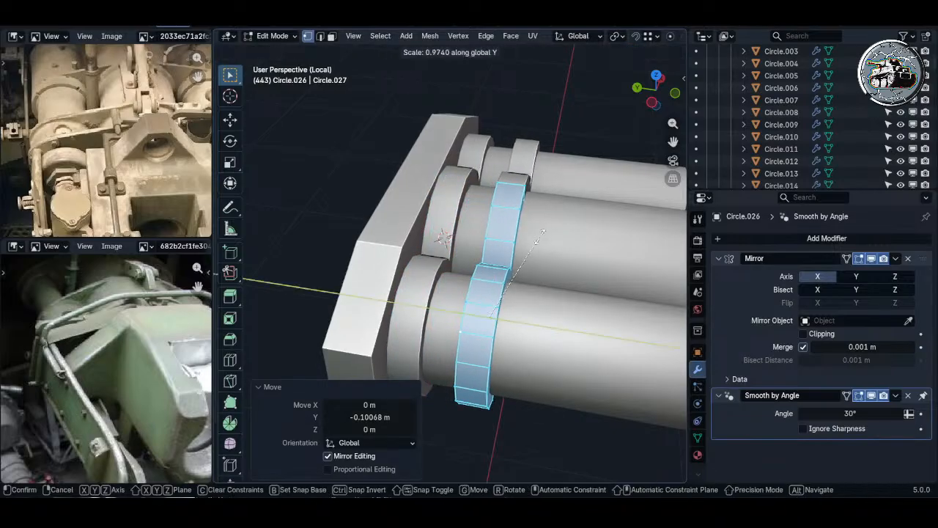
pyautogui.click(506, 269)
pyautogui.press('g')
pyautogui.press('y')
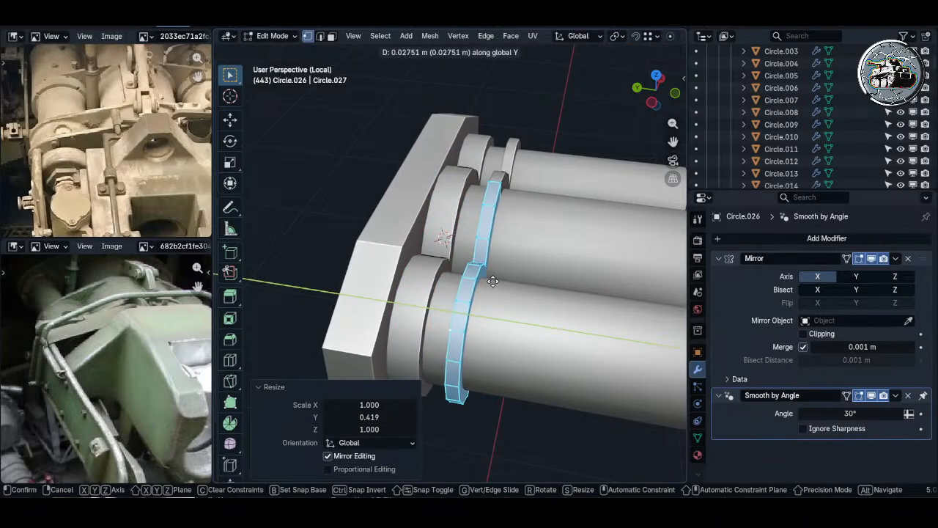
pyautogui.click(493, 282)
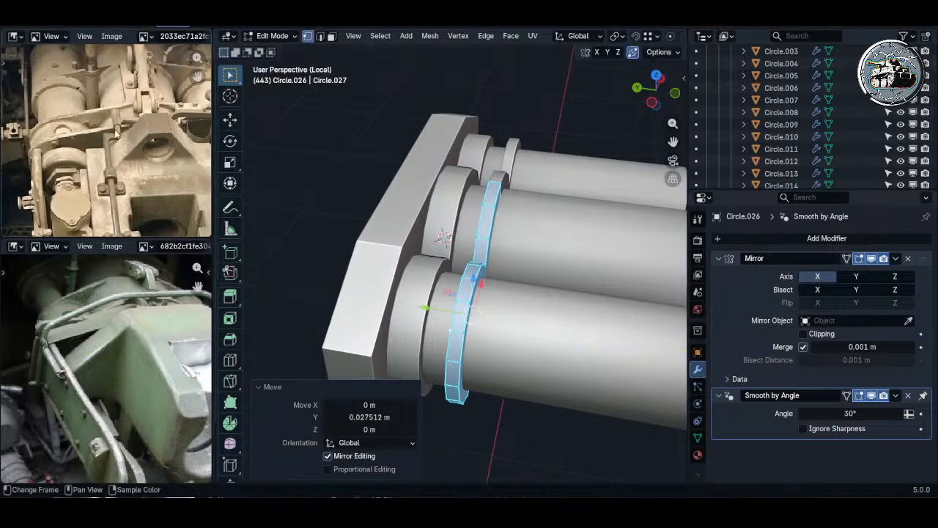
# - Leave the isolated view to show the whole turret and reframe the upper reference photo on the recoil cylinders
pyautogui.moveTo(408, 204)
pyautogui.mouseDown(button='middle')
pyautogui.moveTo(476, 186)
pyautogui.moveTo(480, 201)
pyautogui.moveTo(457, 220)
pyautogui.moveTo(513, 211)
pyautogui.moveTo(401, 210)
pyautogui.moveTo(499, 188)
pyautogui.moveTo(410, 220)
pyautogui.mouseUp(button='middle')
pyautogui.scroll(-3, 480, 200)
pyautogui.press('Tab')
pyautogui.scroll(-3, 451, 214)
pyautogui.press('KP_Divide')
pyautogui.scroll(-1, 454, 208)
pyautogui.click(520, 195)
pyautogui.scroll(-6, 423, 200)
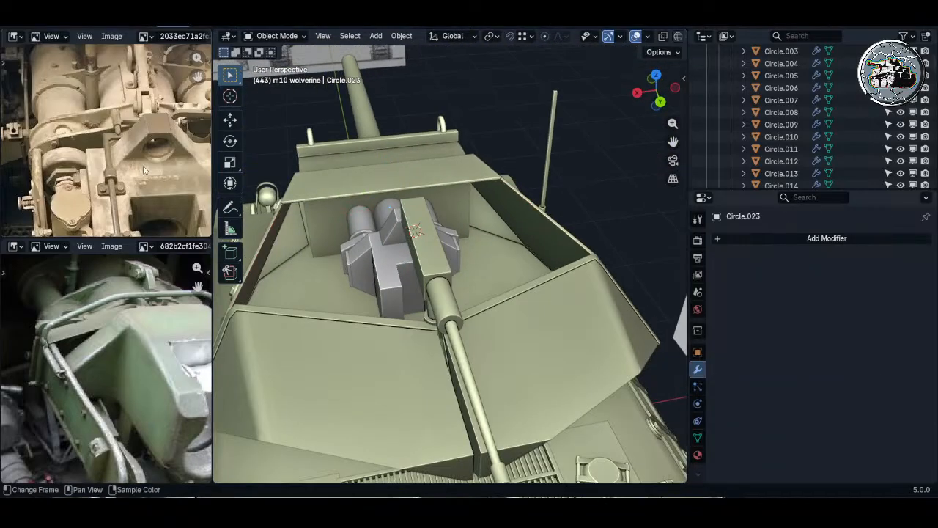
pyautogui.scroll(-2, 115, 183)
pyautogui.moveTo(115, 183); pyautogui.dragTo(156, 189, button='middle')
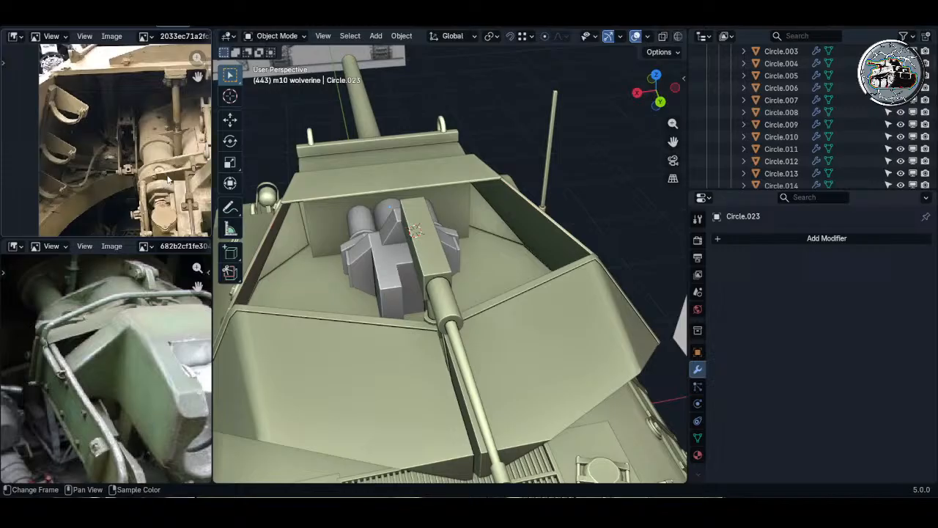
pyautogui.scroll(-3, 168, 177)
pyautogui.scroll(4, 143, 166)
pyautogui.keyDown('shift'); pyautogui.moveTo(188, 167); pyautogui.dragTo(142, 177, button='middle'); pyautogui.keyUp('shift')
# - Duplicate the thick collar next to the end plate and move the copy about -0.288 m along Y
pyautogui.moveTo(369, 255); pyautogui.dragTo(361, 232, button='middle')
pyautogui.click(361, 250)
pyautogui.scroll(5, 361, 232)
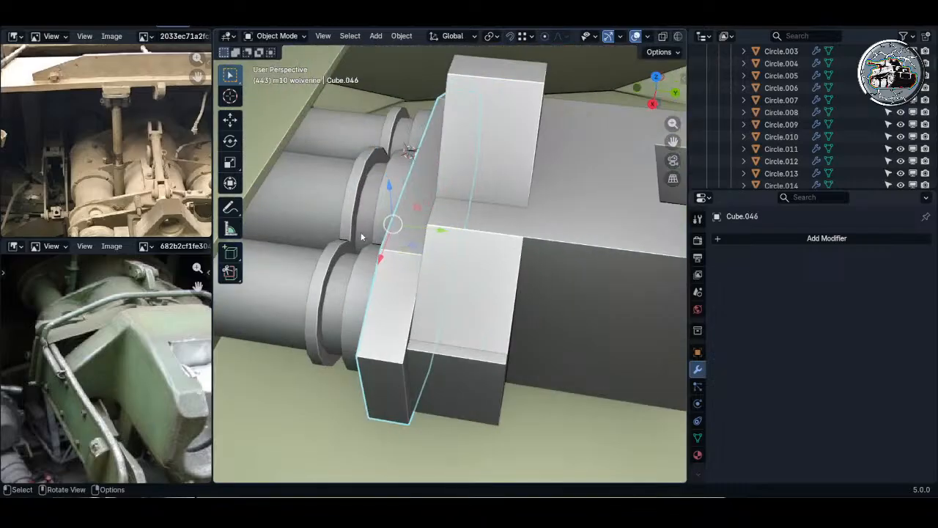
pyautogui.click(381, 217)
pyautogui.press('Tab')
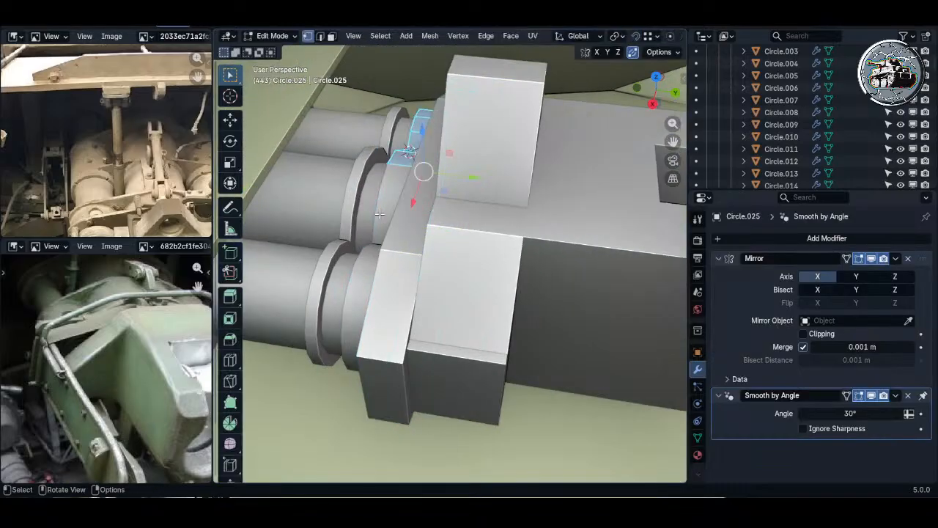
pyautogui.press('Tab')
pyautogui.hotkey('shift', 'd')
pyautogui.rightClick(380, 214)
pyautogui.press('Tab')
pyautogui.press('g')
pyautogui.press('y')
pyautogui.click(265, 198)
# - Move the copied collar about another -0.14 m along Y, away from the end plate
pyautogui.keyDown('shift'); pyautogui.moveTo(265, 198); pyautogui.dragTo(389, 242, button='middle'); pyautogui.keyUp('shift')
pyautogui.moveTo(389, 242); pyautogui.dragTo(444, 235, button='middle')
pyautogui.press('g')
pyautogui.press('y')
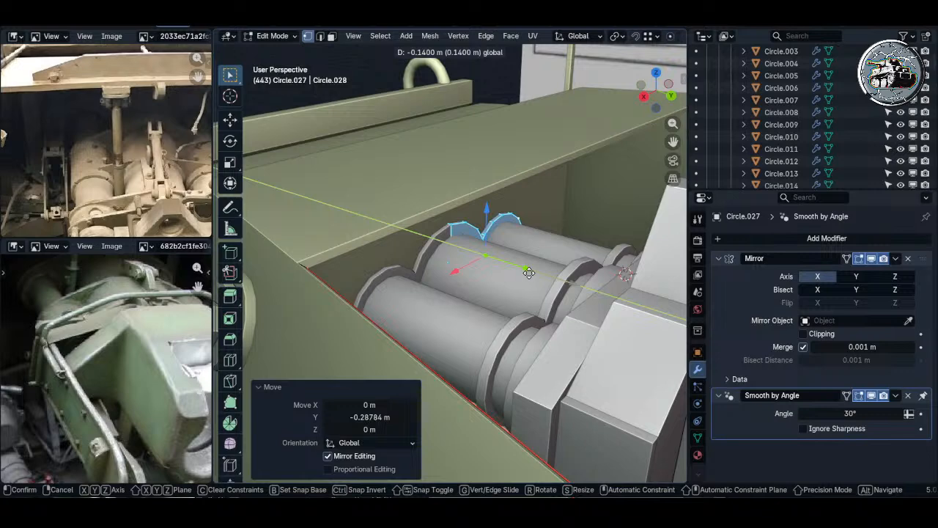
pyautogui.click(528, 273)
# - Isolate the copied collar and delete the upper rim faces forming the notch between its two lobes
pyautogui.moveTo(482, 256); pyautogui.dragTo(499, 227, button='middle')
pyautogui.press('Tab')
pyautogui.hotkey('shift', 'h')
pyautogui.press('Tab')
pyautogui.hotkey('alt', 'a')
pyautogui.scroll(4, 555, 225)
pyautogui.press('3')
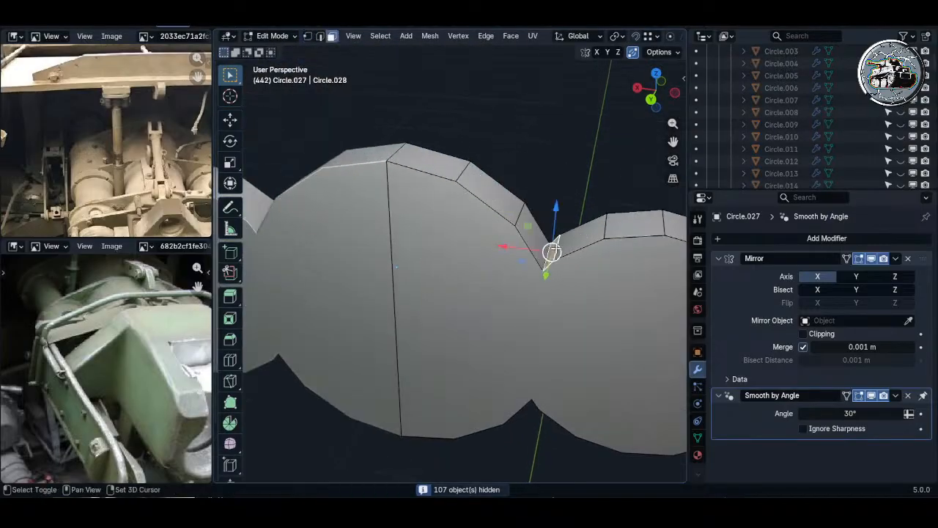
pyautogui.keyDown('shift'); pyautogui.click(557, 246); pyautogui.keyUp('shift')
pyautogui.keyDown('shift'); pyautogui.click(529, 228); pyautogui.keyUp('shift')
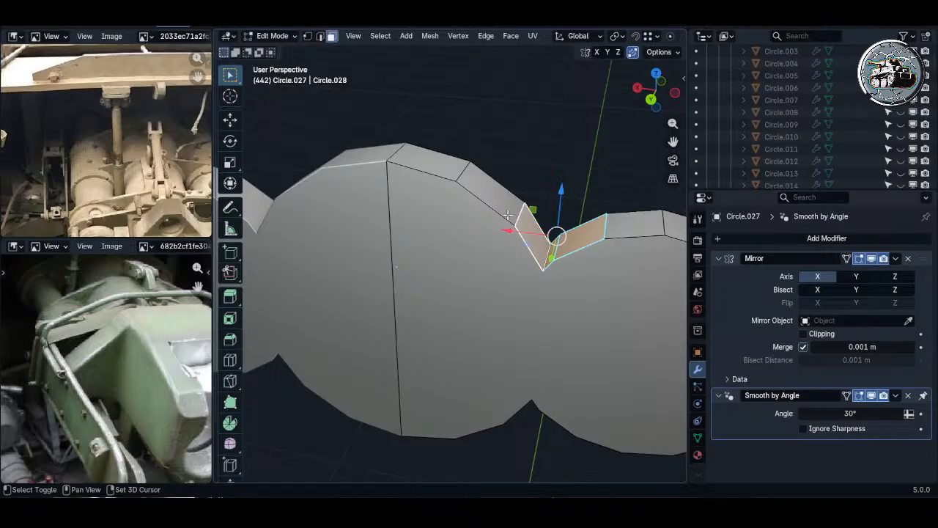
pyautogui.keyDown('shift'); pyautogui.click(507, 215); pyautogui.keyUp('shift')
pyautogui.moveTo(507, 215); pyautogui.dragTo(552, 234, button='middle')
pyautogui.press('x')
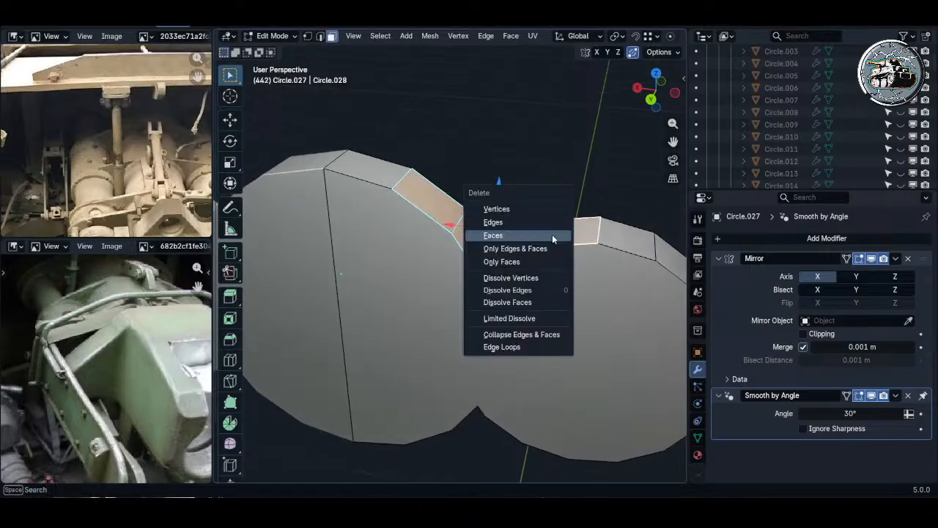
pyautogui.click(551, 235)
# - Fill a straight rim face across the deleted upper notch of the collar
pyautogui.keyDown('shift'); pyautogui.click(402, 180); pyautogui.keyUp('shift')
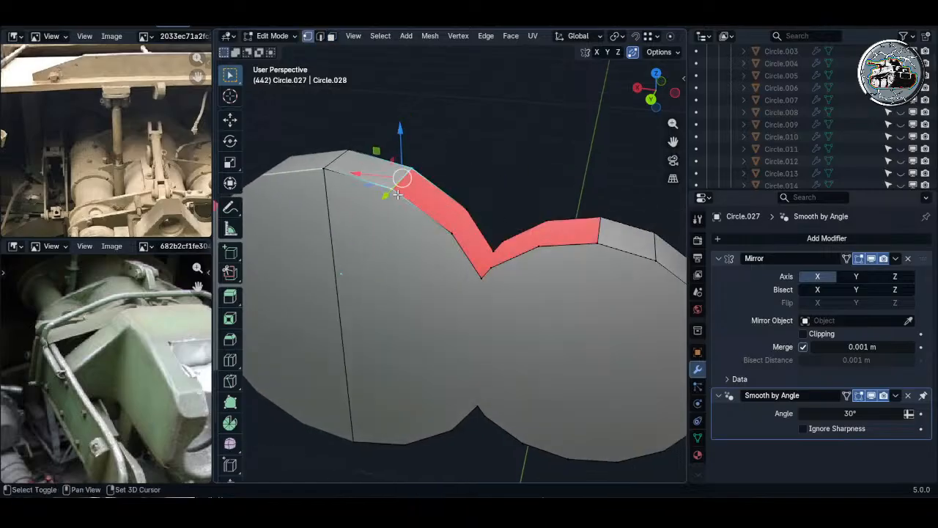
pyautogui.press('f')
pyautogui.hotkey('alt', 'a')
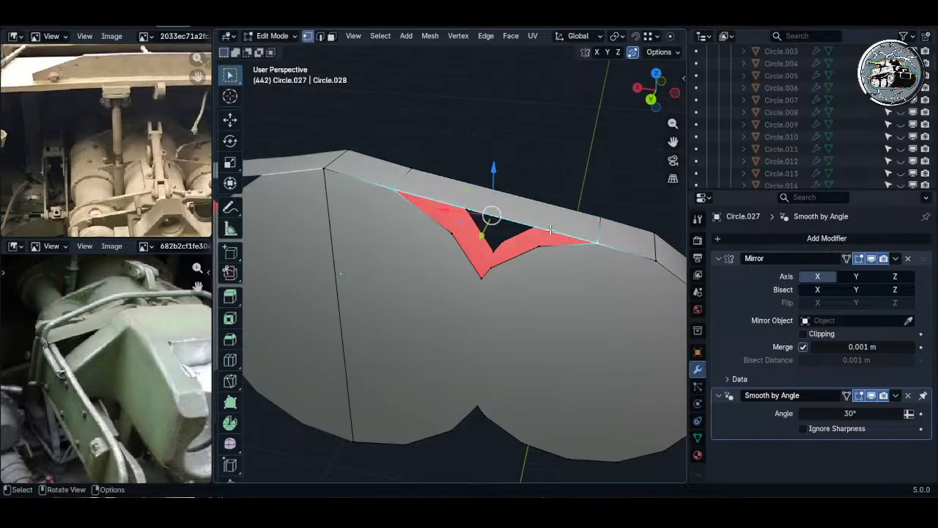
# - Delete the leftover upper notch vertices on both the front and back of the collar
pyautogui.keyDown('ctrl'); pyautogui.click(486, 277); pyautogui.keyUp('ctrl')
pyautogui.hotkey('alt', 'a')
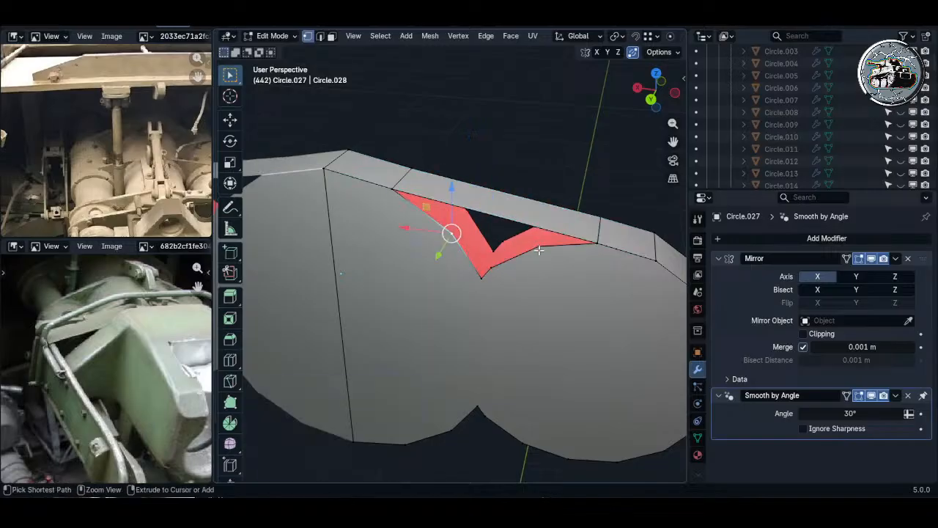
pyautogui.keyDown('ctrl'); pyautogui.click(539, 250); pyautogui.keyUp('ctrl')
pyautogui.press('x')
pyautogui.click(546, 239)
pyautogui.moveTo(546, 241); pyautogui.dragTo(375, 242, button='middle')
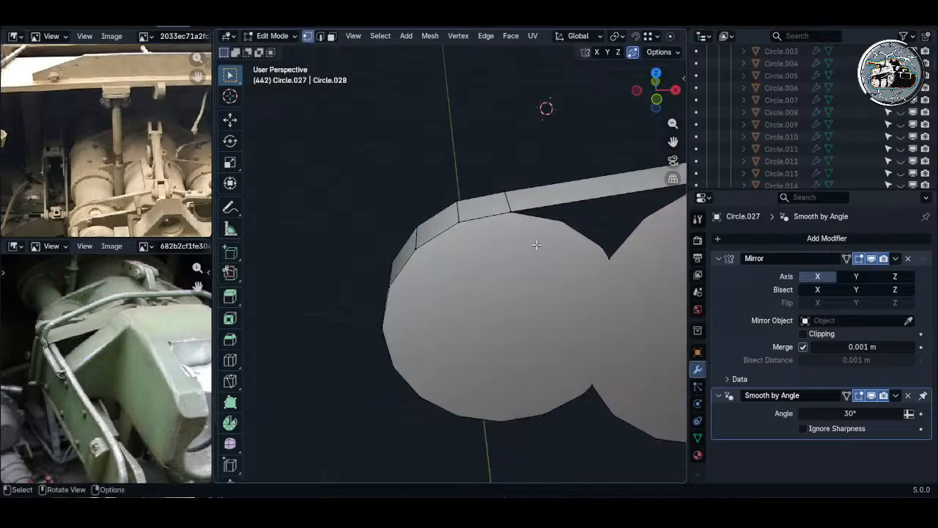
pyautogui.click(562, 223)
pyautogui.keyDown('shift'); pyautogui.moveTo(598, 247); pyautogui.dragTo(532, 253, button='middle'); pyautogui.keyUp('shift')
pyautogui.keyDown('ctrl'); pyautogui.click(583, 227); pyautogui.keyUp('ctrl')
pyautogui.press('x')
pyautogui.click(583, 229)
pyautogui.moveTo(576, 283); pyautogui.dragTo(582, 260, button='middle')
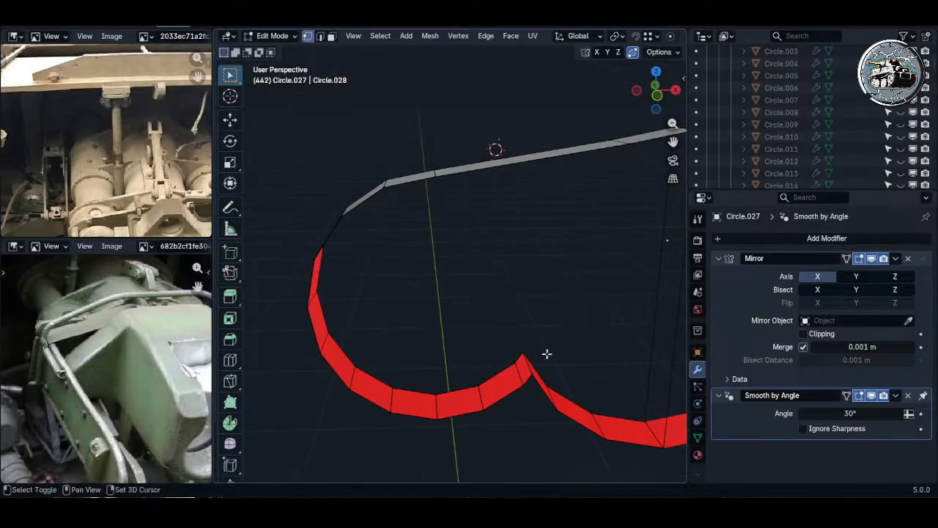
# - Delete the vertices around the lower notch of the collar's rim, back to the curve of the outer lobe
pyautogui.moveTo(547, 354)
pyautogui.mouseDown(button='middle')
pyautogui.moveTo(528, 327)
pyautogui.moveTo(546, 357)
pyautogui.mouseUp(button='middle')
pyautogui.press('c')
pyautogui.click(509, 334)
pyautogui.press('Escape')
pyautogui.press('x')
pyautogui.click(501, 340)
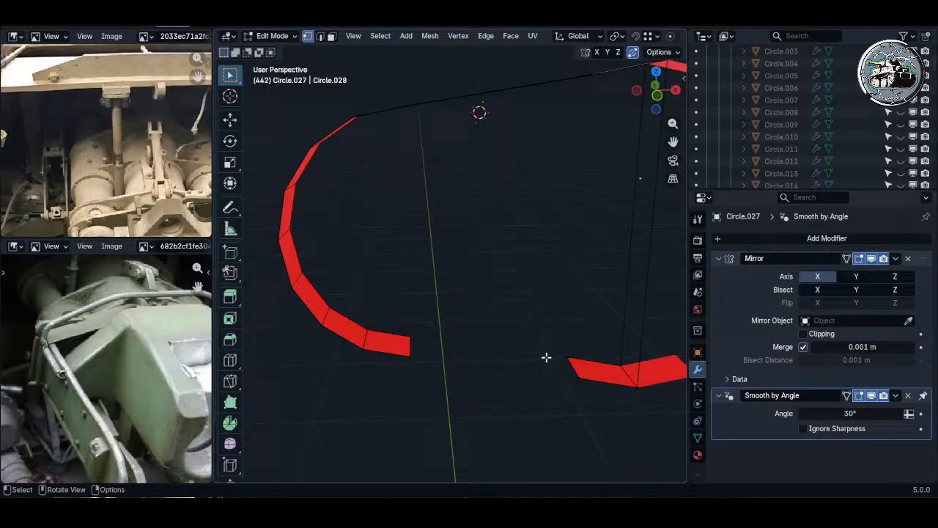
pyautogui.press('x')
pyautogui.click(404, 351)
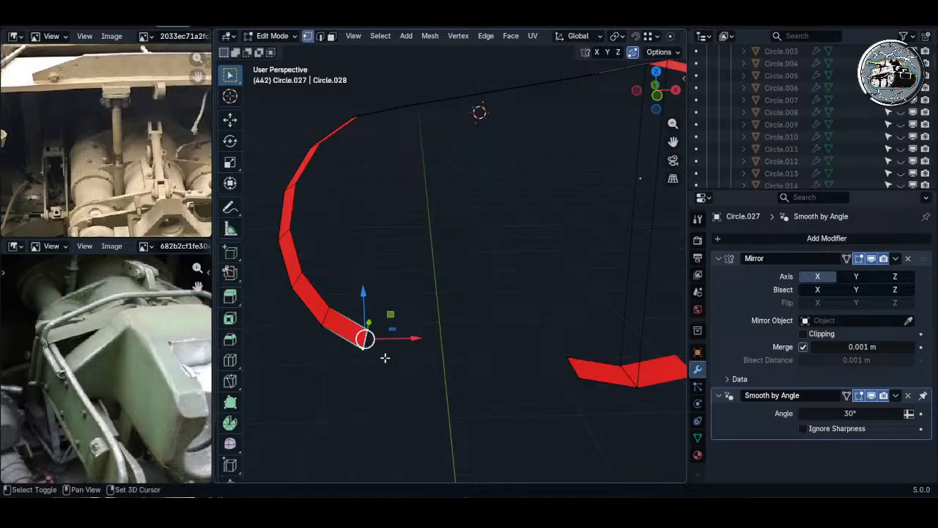
# - Fill a straight rim face across the lower gap between the outer lobe and the centre
pyautogui.keyDown('shift'); pyautogui.click(570, 364); pyautogui.keyUp('shift')
pyautogui.press('f')
pyautogui.moveTo(561, 379); pyautogui.dragTo(588, 321, button='middle')
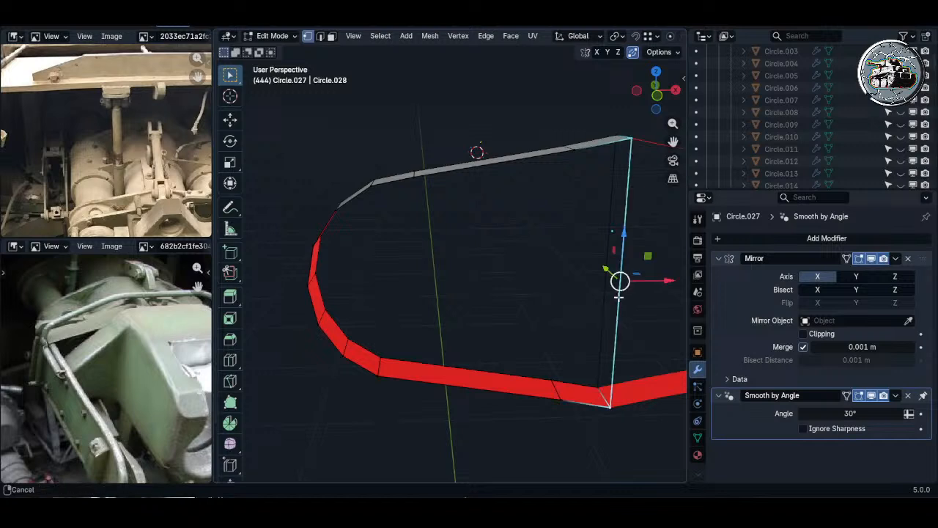
# - Delete the two vertical edges at the collar's mirror centre
pyautogui.moveTo(619, 286); pyautogui.dragTo(567, 337, button='middle')
pyautogui.press('2')
pyautogui.click(567, 339)
pyautogui.press('x')
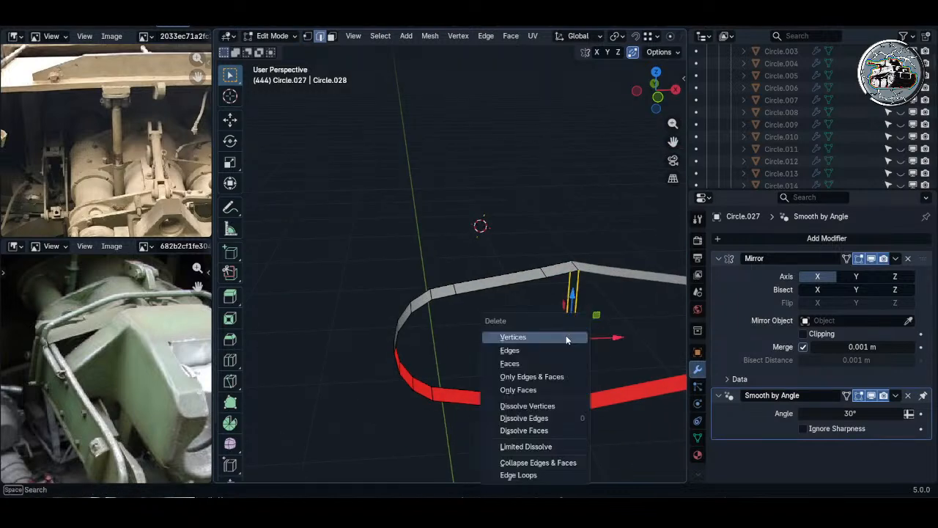
pyautogui.click(546, 351)
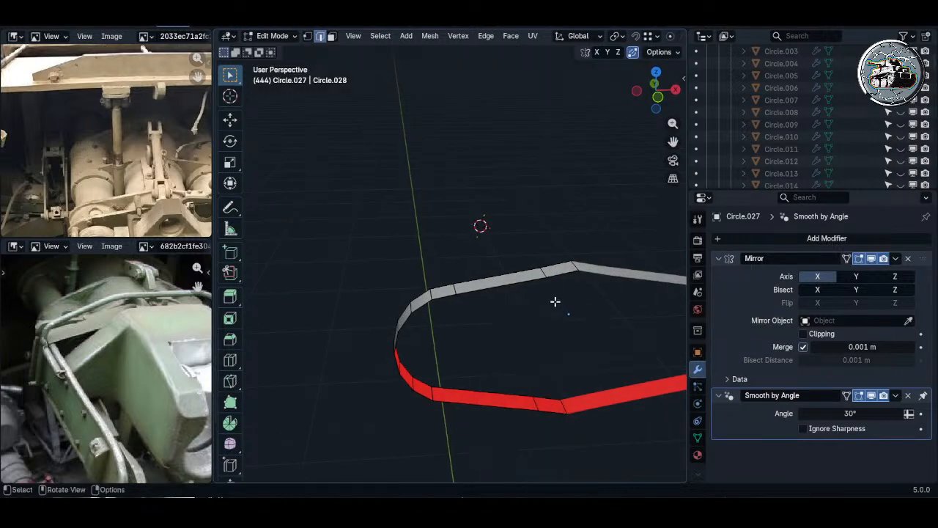
# - Scale the upper and lower rim edges next to the centre by about 1.05 along Z
pyautogui.keyDown('shift'); pyautogui.click(533, 408); pyautogui.keyUp('shift')
pyautogui.press('s')
pyautogui.press('z')
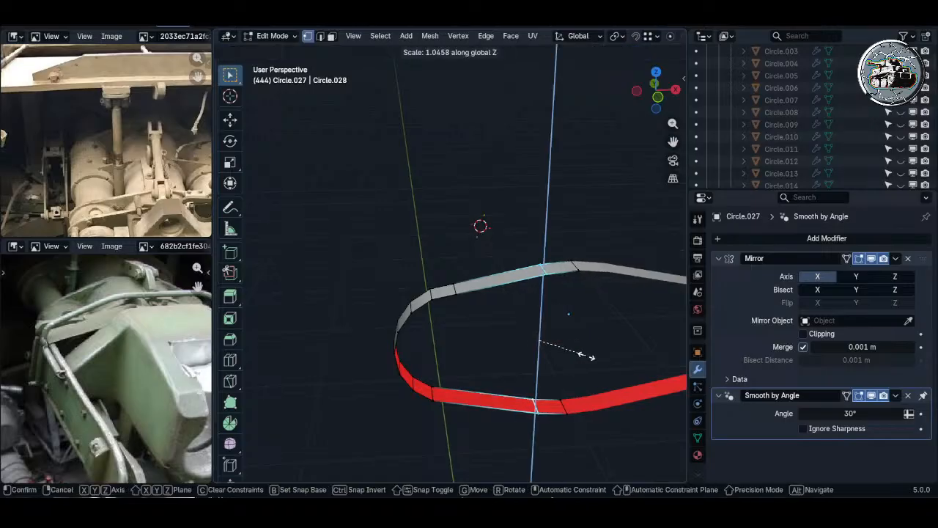
pyautogui.click(584, 352)
# - Raise the upper rim edge where the straight span meets the outer curve slightly along Z
pyautogui.keyDown('alt'); pyautogui.click(490, 298); pyautogui.keyUp('alt')
pyautogui.moveTo(503, 312); pyautogui.dragTo(522, 303, button='middle')
pyautogui.click(476, 282)
pyautogui.press('g')
pyautogui.press('z')
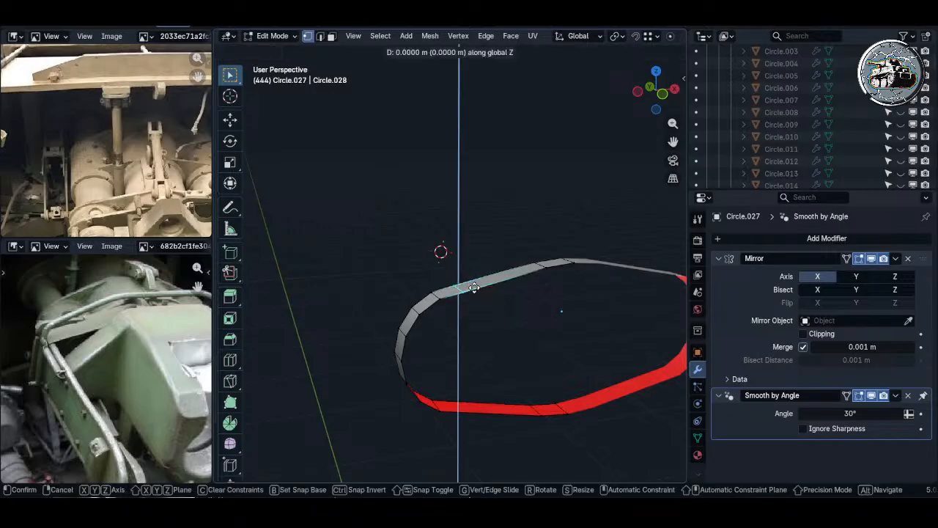
pyautogui.click(476, 270)
# - Fill the open front and back outlines of the collar with faces
pyautogui.keyDown('alt'); pyautogui.click(488, 288); pyautogui.keyUp('alt')
pyautogui.press('f')
pyautogui.keyDown('alt'); pyautogui.click(475, 277); pyautogui.keyUp('alt')
pyautogui.moveTo(476, 277); pyautogui.dragTo(633, 285, button='middle')
pyautogui.press('f')
pyautogui.moveTo(541, 300)
pyautogui.mouseDown(button='middle')
pyautogui.moveTo(517, 291)
pyautogui.moveTo(536, 310)
pyautogui.mouseUp(button='middle')
pyautogui.press('Tab')
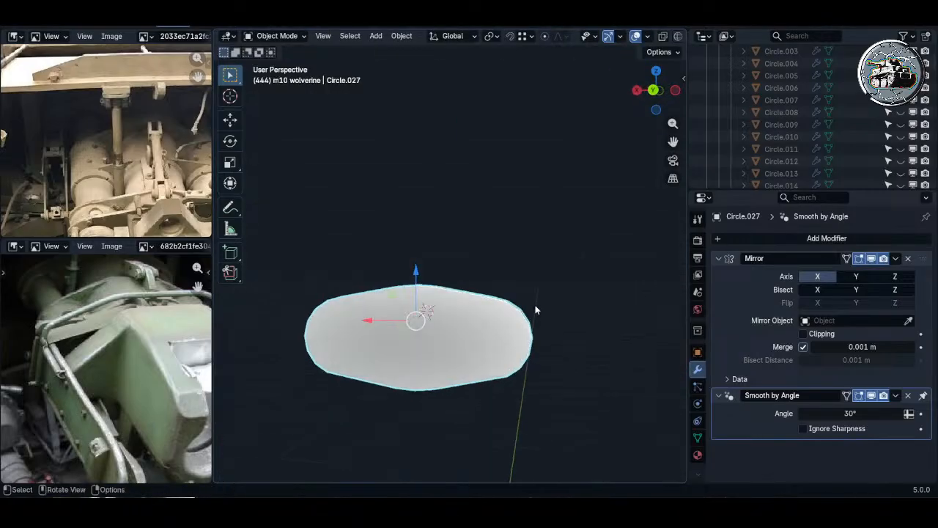
# - Reveal the hidden objects, add one centred loop cut across the collar's upper straight rim span, and raise it slightly along Z
pyautogui.hotkey('alt', 'h')
pyautogui.moveTo(470, 371); pyautogui.dragTo(490, 266, button='middle')
pyautogui.click(480, 260)
pyautogui.scroll(3, 488, 267)
pyautogui.scroll(-3, 491, 264)
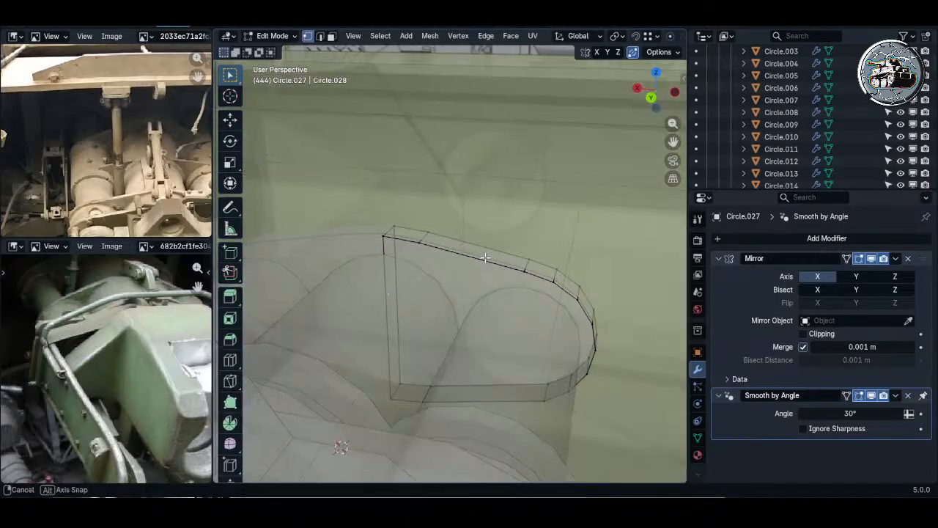
pyautogui.hotkey('ctrl', 'r')
pyautogui.click(485, 256)
pyautogui.rightClick(485, 255)
pyautogui.press('g')
pyautogui.press('z')
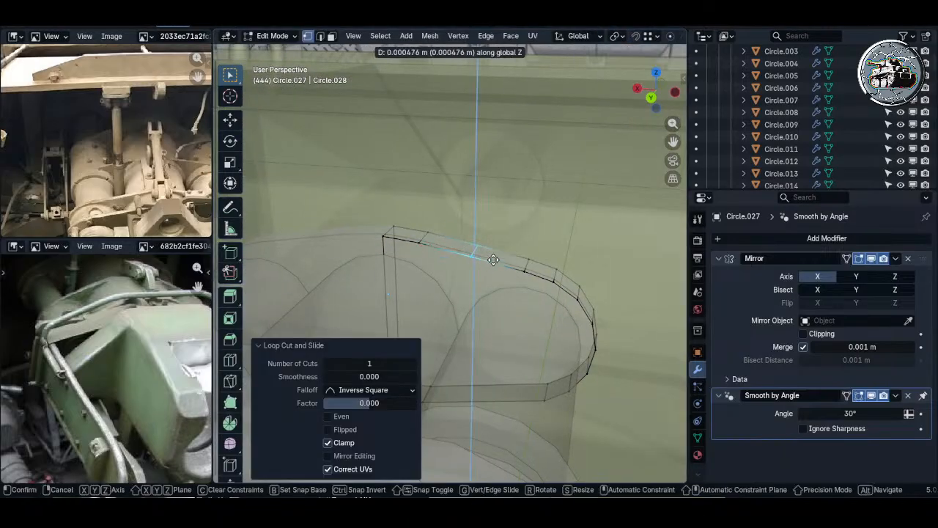
pyautogui.click(495, 253)
# - Slide the upper rim edge nearest the centre by a factor of 0.148 and raise it slightly along Z
pyautogui.press('c')
pyautogui.click(431, 241)
pyautogui.rightClick(432, 241)
pyautogui.press('g')
pyautogui.press('g')
pyautogui.click(441, 245)
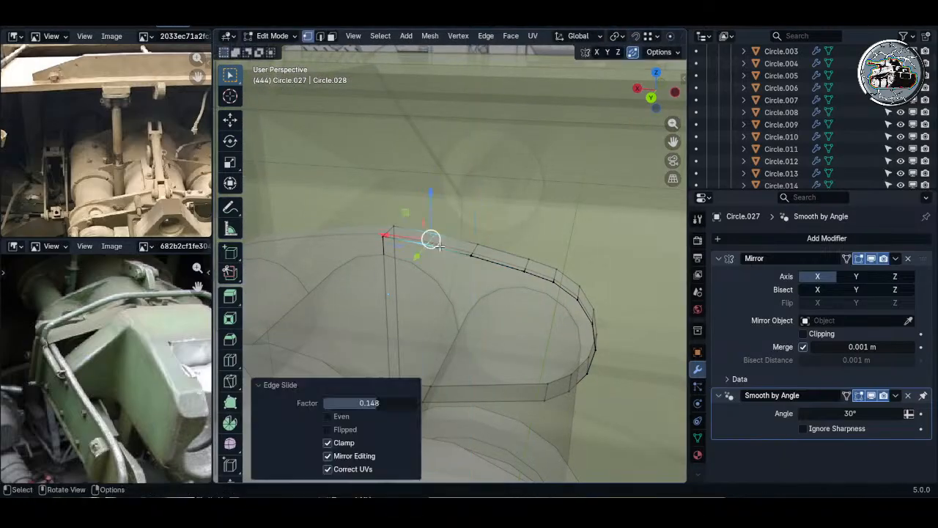
pyautogui.press('g')
pyautogui.press('z')
pyautogui.click(441, 241)
# - Refine the middle upper rim edge by sliding it by a factor of -0.150 and raising it slightly along Z
pyautogui.hotkey('alt', 'a')
pyautogui.press('c')
pyautogui.click(482, 253)
pyautogui.rightClick(482, 254)
pyautogui.press('g')
pyautogui.press('z')
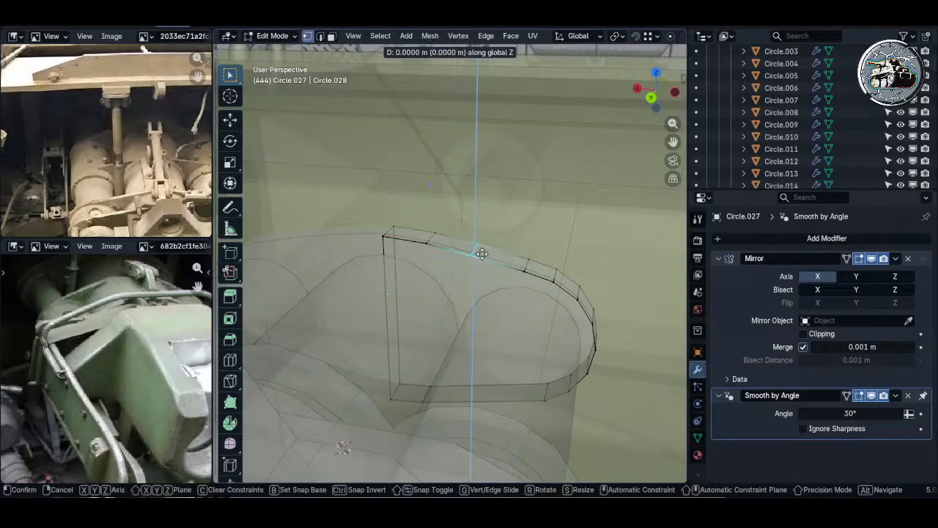
pyautogui.click(482, 248)
pyautogui.press('g')
pyautogui.press('g')
pyautogui.click(500, 245)
pyautogui.press('g')
pyautogui.press('z')
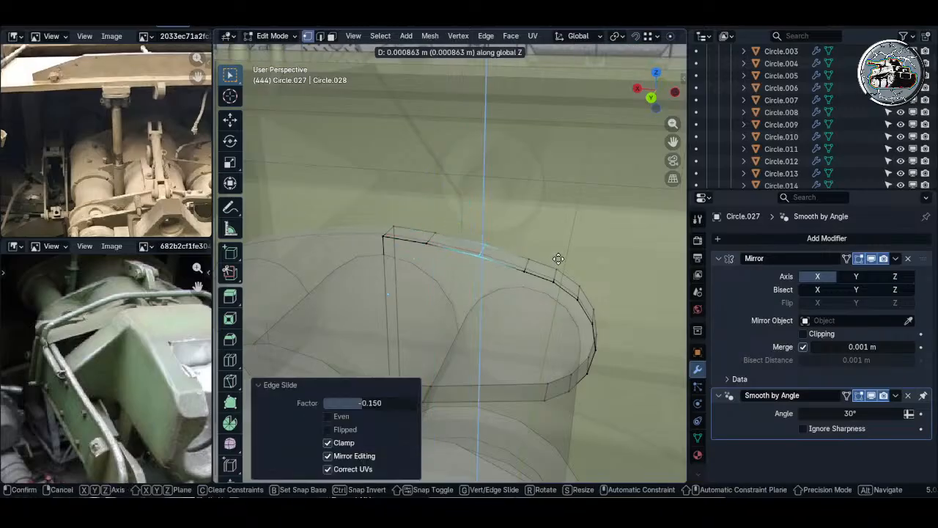
pyautogui.click(559, 259)
# - Raise the upper rim edge at the start of the outer curve about 0.0013 m along Z
pyautogui.hotkey('alt', 'a')
pyautogui.press('c')
pyautogui.click(526, 265)
pyautogui.rightClick(526, 265)
pyautogui.scroll(4, 525, 261)
pyautogui.press('g')
pyautogui.press('z')
pyautogui.click(530, 245)
pyautogui.scroll(-2, 531, 246)
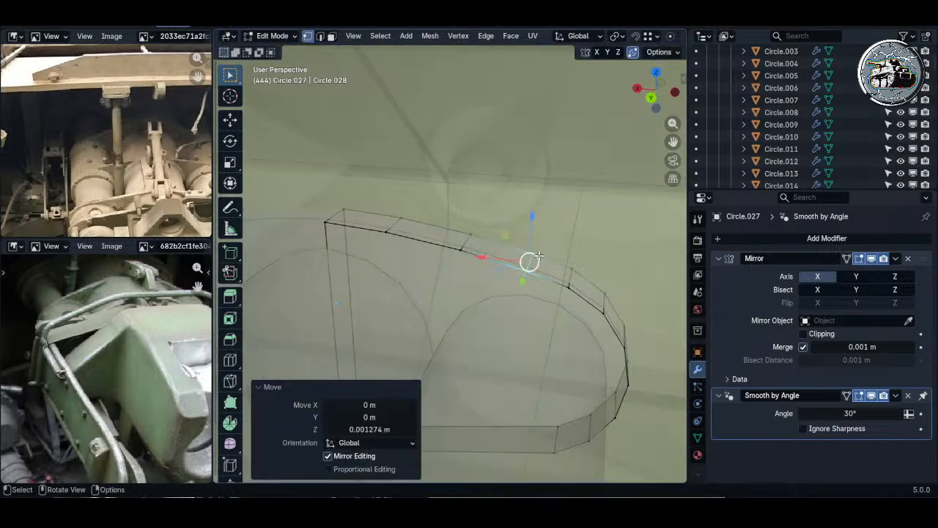
# - Turn off X-ray, check the collar among the recoil cylinders, and isolate it again for editing its underside
pyautogui.hotkey('alt', 'a')
pyautogui.hotkey('alt', 'z')
pyautogui.moveTo(534, 254); pyautogui.dragTo(521, 302, button='middle')
pyautogui.press('Tab')
pyautogui.scroll(-3, 530, 262)
pyautogui.press('Tab')
pyautogui.press('Tab')
pyautogui.scroll(3, 521, 298)
pyautogui.hotkey('shift', 'h')
pyautogui.press('Tab')
pyautogui.scroll(4, 491, 323)
pyautogui.moveTo(440, 374)
pyautogui.mouseDown(button='middle')
pyautogui.moveTo(492, 327)
pyautogui.moveTo(481, 266)
pyautogui.mouseUp(button='middle')
# - Lower the bottom rim edge nearest the centre slightly along Z
pyautogui.press('z')
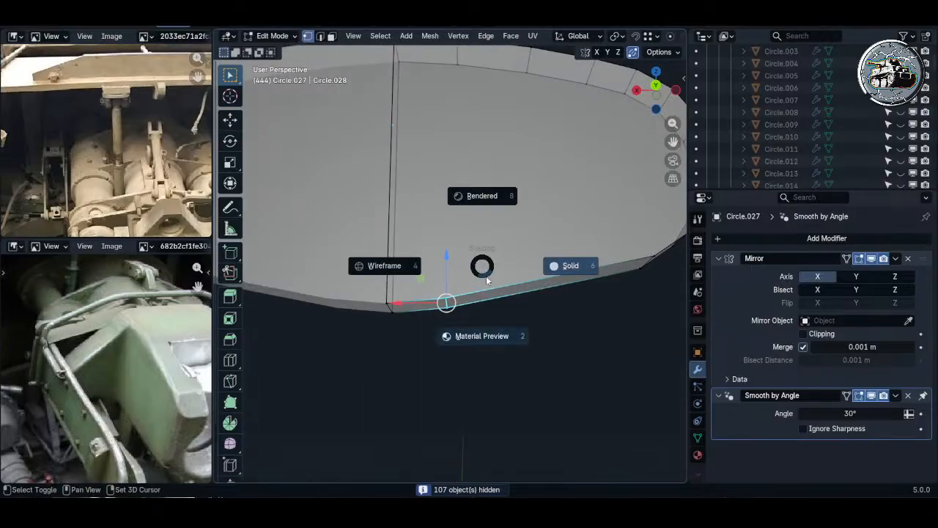
pyautogui.press('g')
pyautogui.press('z')
pyautogui.click(498, 290)
# - Add one centred loop cut across the collar's bottom straight rim span and lower it about 0.0056 m along Z
pyautogui.hotkey('ctrl', 'r')
pyautogui.click(533, 280)
pyautogui.rightClick(535, 281)
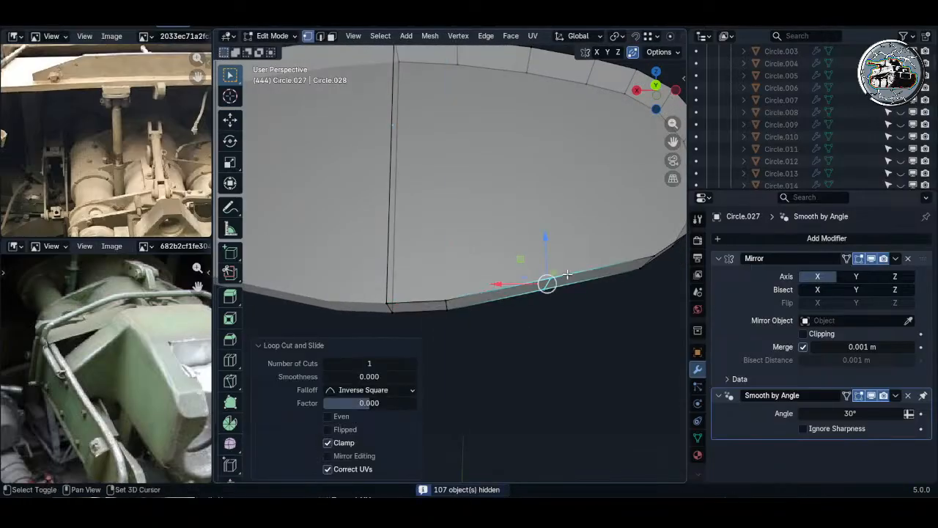
pyautogui.keyDown('shift'); pyautogui.moveTo(567, 275); pyautogui.dragTo(549, 265, button='middle'); pyautogui.keyUp('shift')
pyautogui.press('g')
pyautogui.press('z')
pyautogui.click(552, 316)
# - Slide the new bottom rim edge toward the centre by a factor of about 0.26 and fine-tune its position
pyautogui.keyDown('shift'); pyautogui.moveTo(563, 297); pyautogui.dragTo(541, 295, button='middle'); pyautogui.keyUp('shift')
pyautogui.press('g')
pyautogui.press('g')
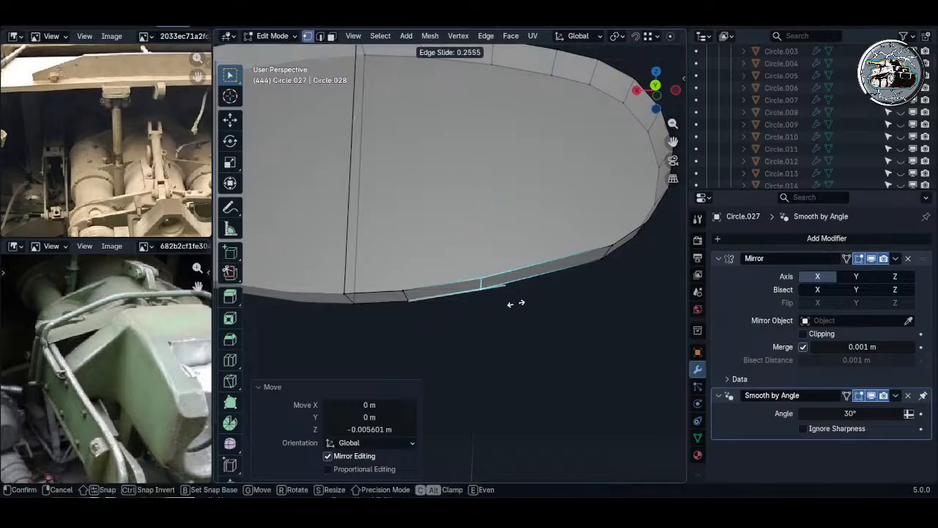
pyautogui.click(508, 304)
pyautogui.press('g')
pyautogui.click(507, 317)
# - Add another loop cut on the outer part of the bottom span, lower it along Z, and slide it by -0.066
pyautogui.hotkey('ctrl', 'r')
pyautogui.click(542, 269)
pyautogui.rightClick(543, 269)
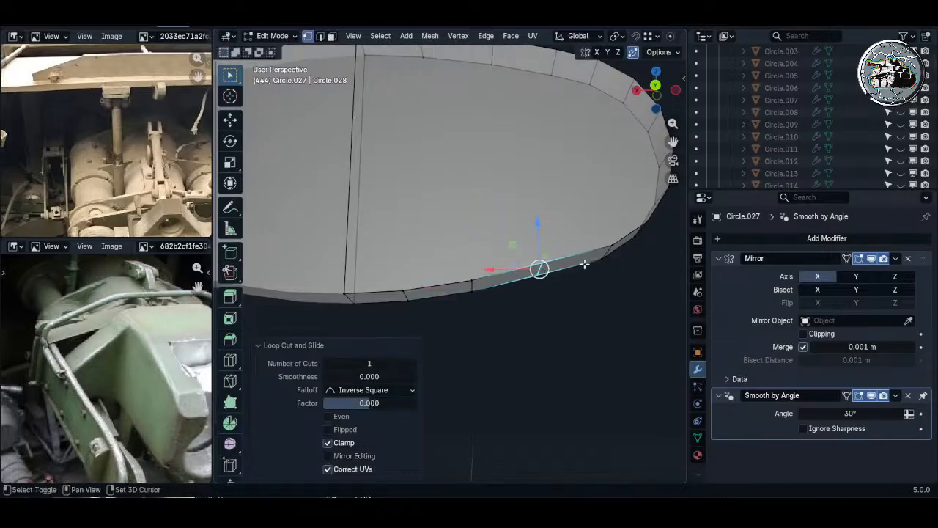
pyautogui.keyDown('shift'); pyautogui.moveTo(584, 264); pyautogui.dragTo(535, 273, button='middle'); pyautogui.keyUp('shift')
pyautogui.press('g')
pyautogui.press('z')
pyautogui.click(537, 301)
pyautogui.click(552, 297)
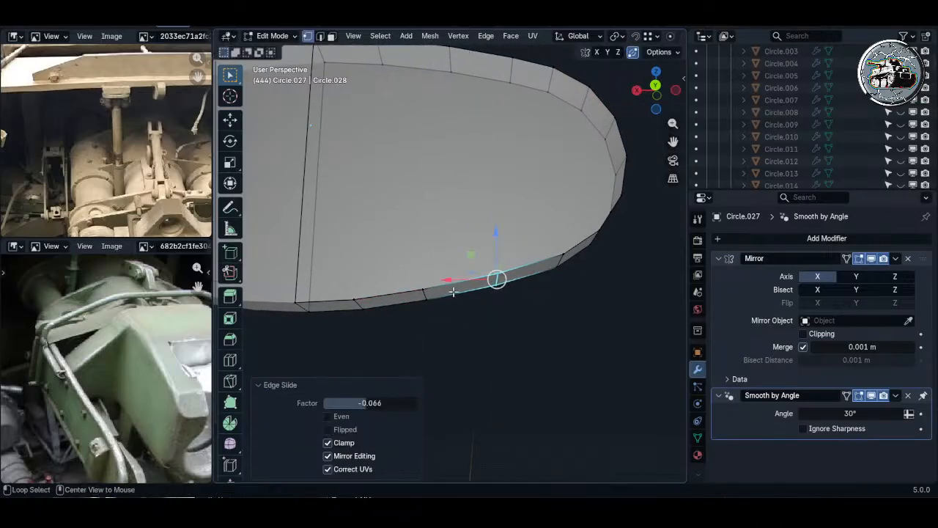
# - Lower the neighbouring bottom rim edge of the plate about 0.0011 m along Z and slide it slightly along the rim
pyautogui.click(426, 293)
pyautogui.press('g')
pyautogui.press('z')
pyautogui.click(439, 303)
pyautogui.press('g')
pyautogui.press('g')
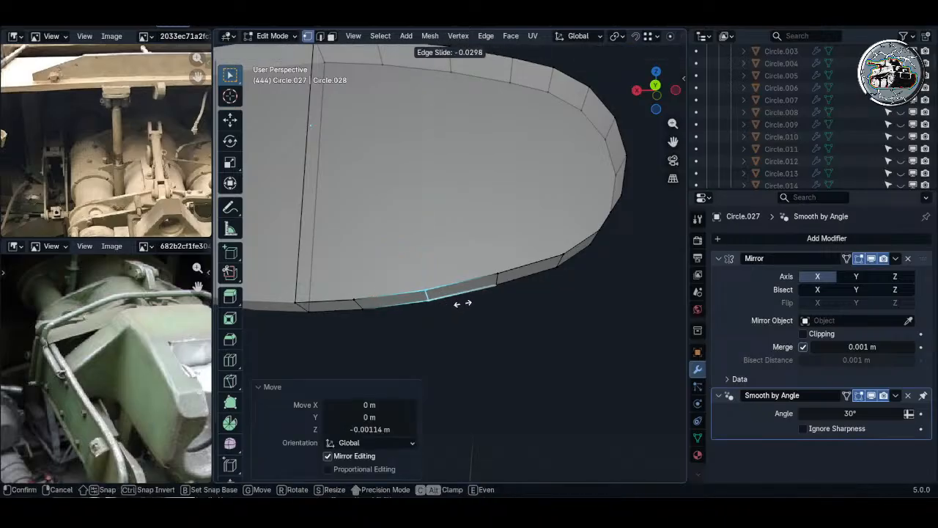
pyautogui.click(469, 300)
# - Slide another bottom rim edge of the plate along the rim and lower it slightly along Z
pyautogui.scroll(-1, 503, 284)
pyautogui.press('c')
pyautogui.keyDown('shift'); pyautogui.moveTo(496, 281); pyautogui.dragTo(462, 367, button='middle'); pyautogui.keyUp('shift')
pyautogui.click(488, 287)
pyautogui.rightClick(490, 286)
pyautogui.press('g')
pyautogui.press('g')
pyautogui.click(489, 287)
pyautogui.scroll(3, 506, 286)
pyautogui.click(489, 286)
pyautogui.press('g')
pyautogui.press('z')
pyautogui.click(491, 295)
# - Reveal all hidden objects and duplicate the circular turret ring disc in place
pyautogui.press('Tab')
pyautogui.scroll(-4, 497, 293)
pyautogui.hotkey('alt', 'h')
pyautogui.hotkey('alt', 'a')
pyautogui.hotkey('alt', 'z')
pyautogui.scroll(-2, 463, 367)
pyautogui.click(464, 370)
pyautogui.moveTo(487, 336); pyautogui.dragTo(494, 357, button='middle')
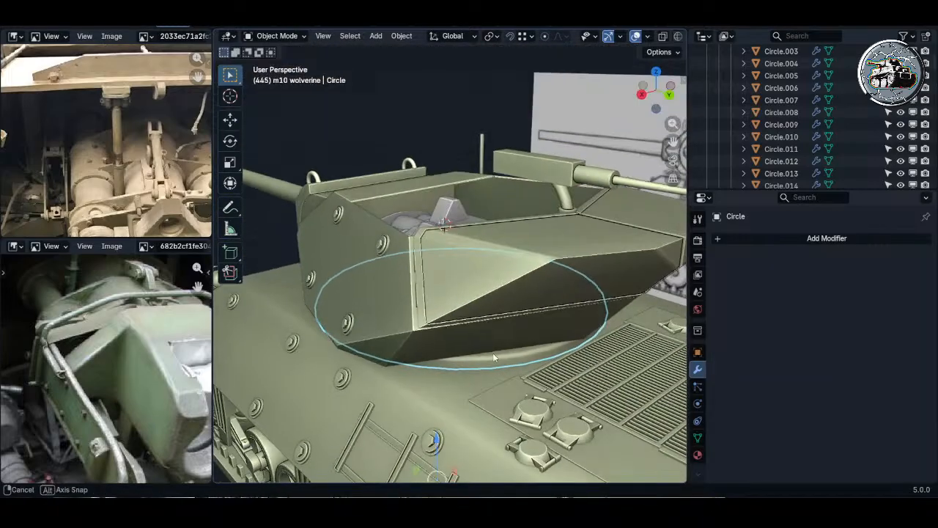
pyautogui.hotkey('shift', 'd')
pyautogui.rightClick(494, 355)
# - Raise the duplicated disc's whole mesh about 0.925 m along Z and flip it with a Z scale of -1
pyautogui.press('Tab')
pyautogui.press('a')
pyautogui.press('g')
pyautogui.press('z')
pyautogui.click(507, 224)
pyautogui.write('sz')
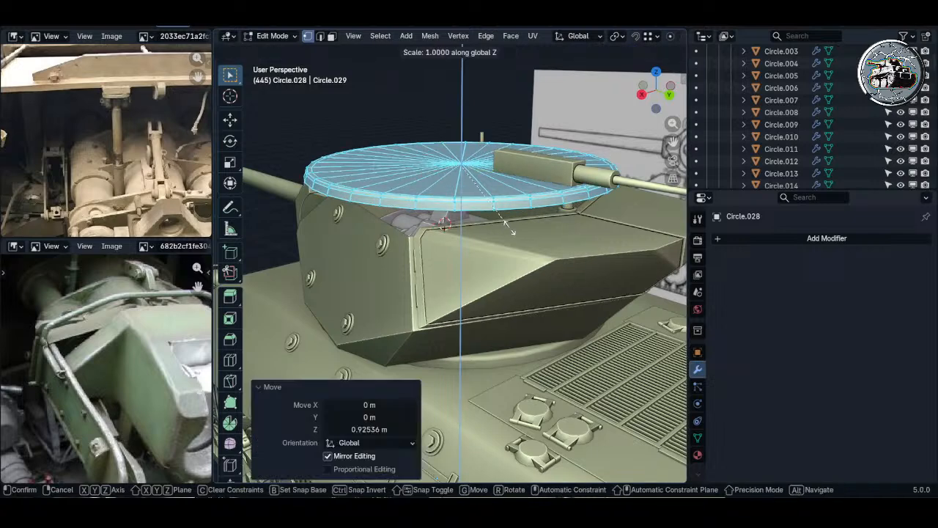
pyautogui.write('-1')
pyautogui.press('Return')
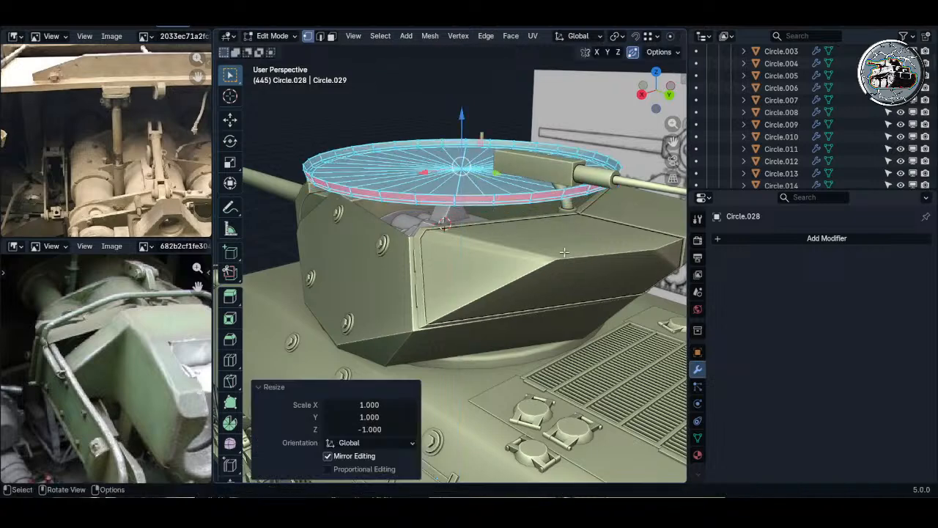
# - Shrink the disc in X and Y to about 0.6 and lower it about 0.611 m along Z into the turret
pyautogui.press('s')
pyautogui.hotkey('shift', 'z')
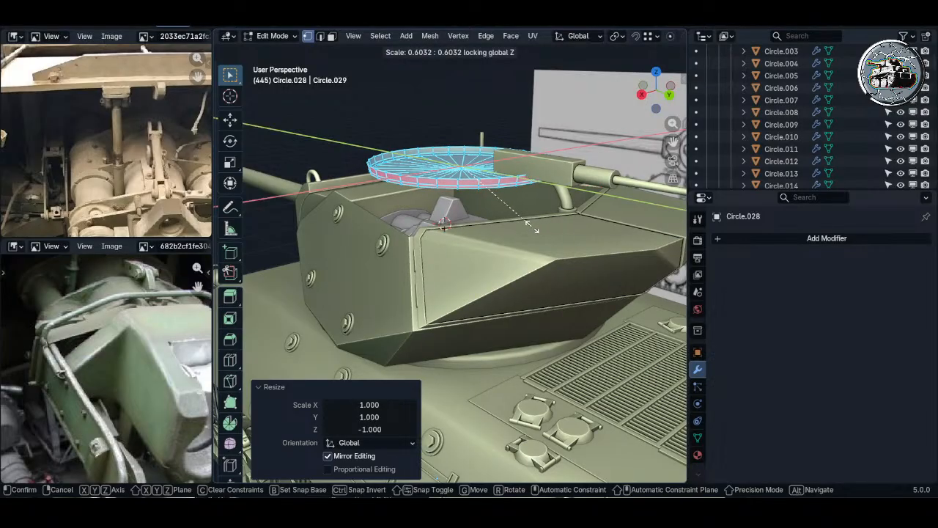
pyautogui.click(535, 230)
pyautogui.moveTo(535, 230); pyautogui.dragTo(396, 223, button='middle')
pyautogui.press('g')
pyautogui.press('z')
pyautogui.click(398, 228)
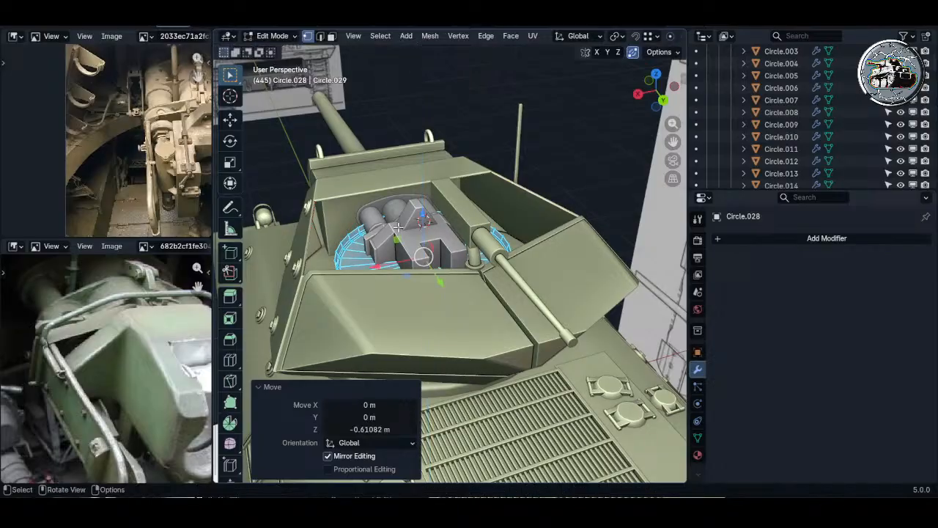
# - Lower the resized disc a further 0.169 m along Z beneath the gun breech
pyautogui.moveTo(128, 156); pyautogui.dragTo(143, 140, button='middle')
pyautogui.scroll(2, 415, 236)
pyautogui.moveTo(415, 234); pyautogui.dragTo(509, 242, button='middle')
pyautogui.press('g')
pyautogui.press('z')
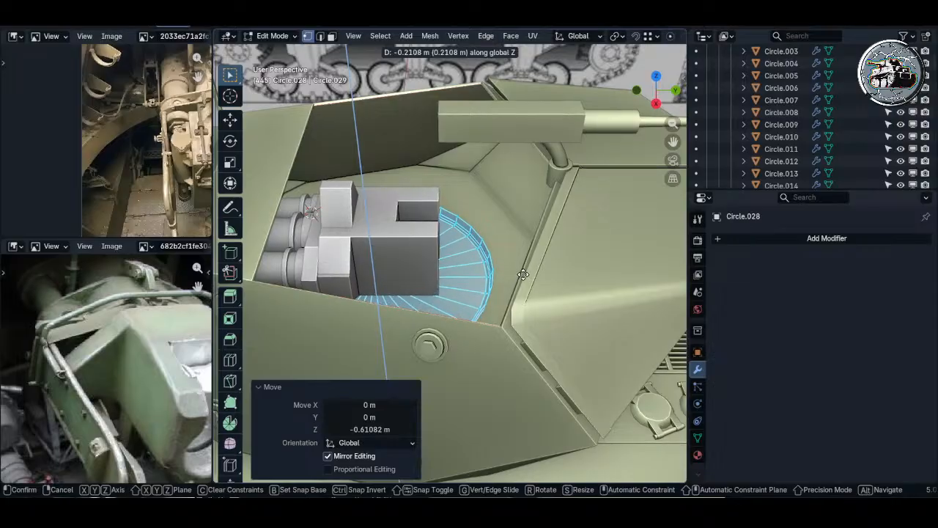
pyautogui.click(524, 269)
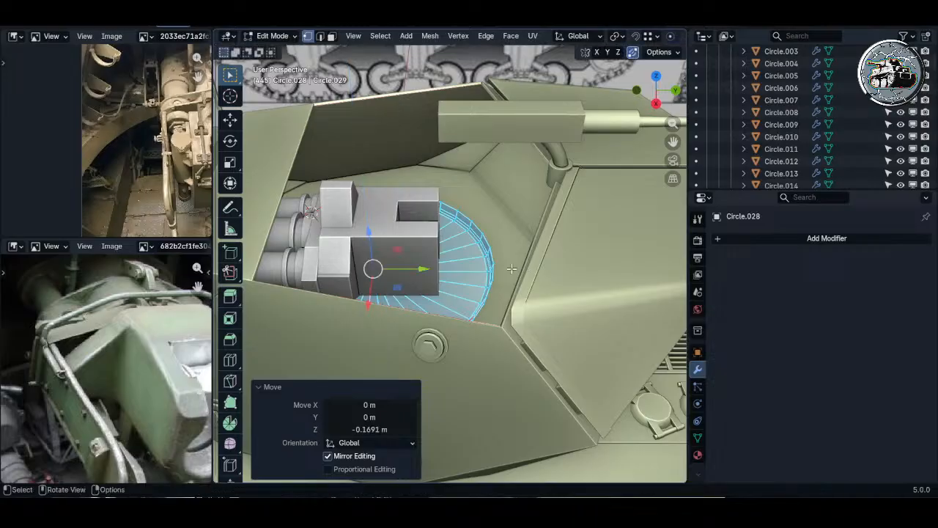
# - Isolate the disc and delete its central fan of faces, keeping the outer rim
pyautogui.press('Tab')
pyautogui.hotkey('shift', 'h')
pyautogui.press('Tab')
pyautogui.press('3')
pyautogui.hotkey('alt', 'a')
pyautogui.press('c')
pyautogui.click(379, 283)
pyautogui.press('Escape')
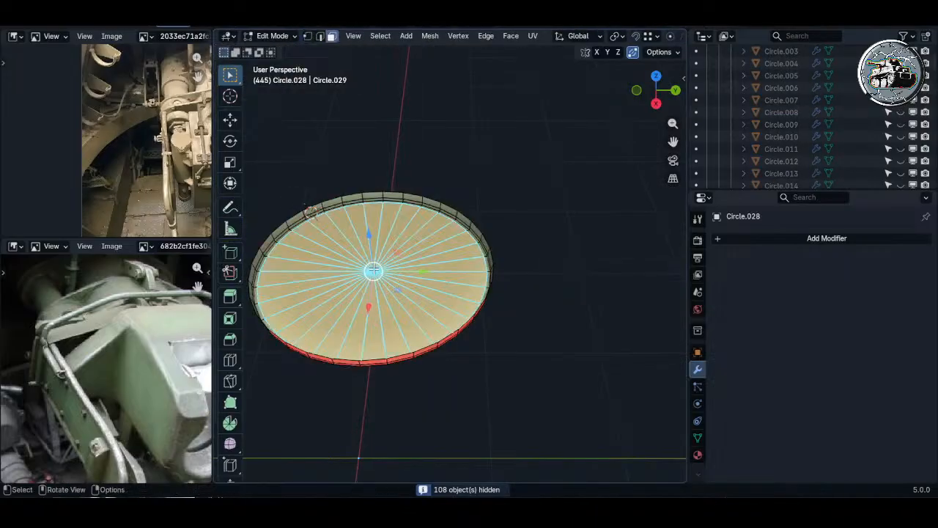
pyautogui.press('x')
pyautogui.click(367, 282)
pyautogui.hotkey('ctrl', 'z')
pyautogui.press('x')
pyautogui.click(367, 282)
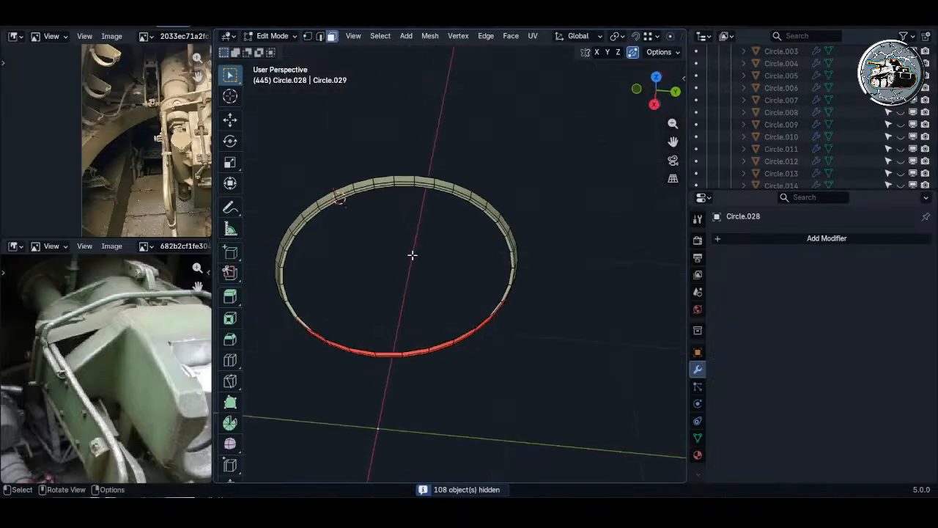
# - Delete the inner lip loop's vertices and slide the remaining inner edge loop by a factor of -0.443
pyautogui.press('1')
pyautogui.scroll(4, 485, 196)
pyautogui.scroll(2, 495, 192)
pyautogui.keyDown('alt'); pyautogui.keyDown('shift'); pyautogui.click(495, 191); pyautogui.keyUp('shift'); pyautogui.keyUp('alt')
pyautogui.scroll(2, 498, 191)
pyautogui.press('x')
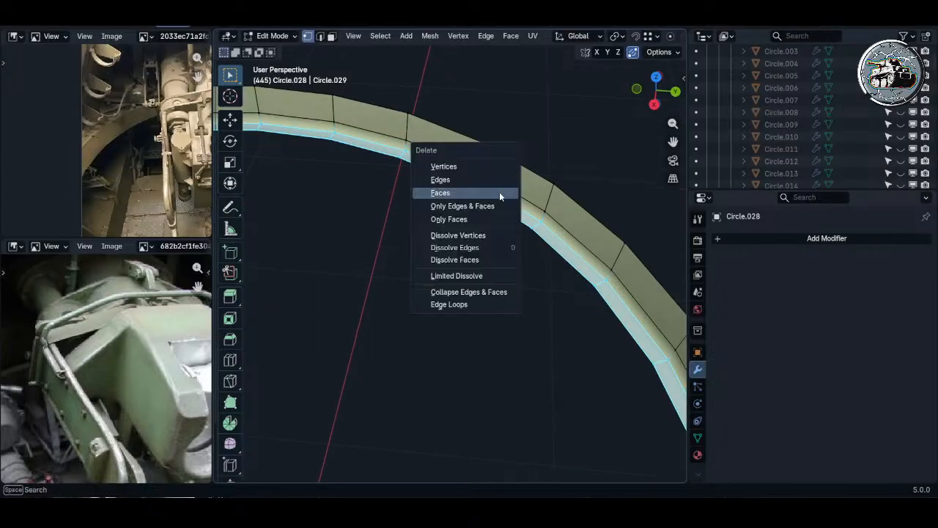
pyautogui.click(499, 168)
pyautogui.keyDown('alt'); pyautogui.click(498, 186); pyautogui.keyUp('alt')
pyautogui.press('g')
pyautogui.press('g')
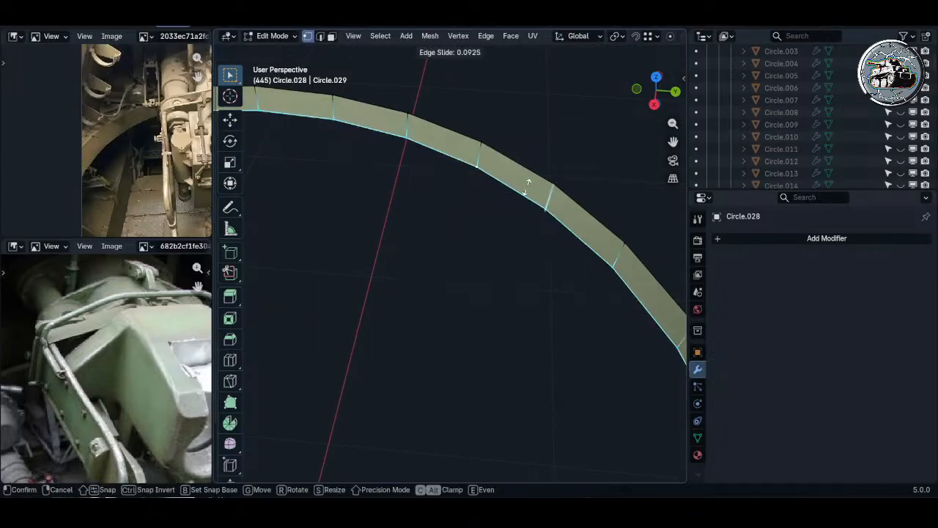
pyautogui.click(524, 190)
pyautogui.scroll(-6, 493, 192)
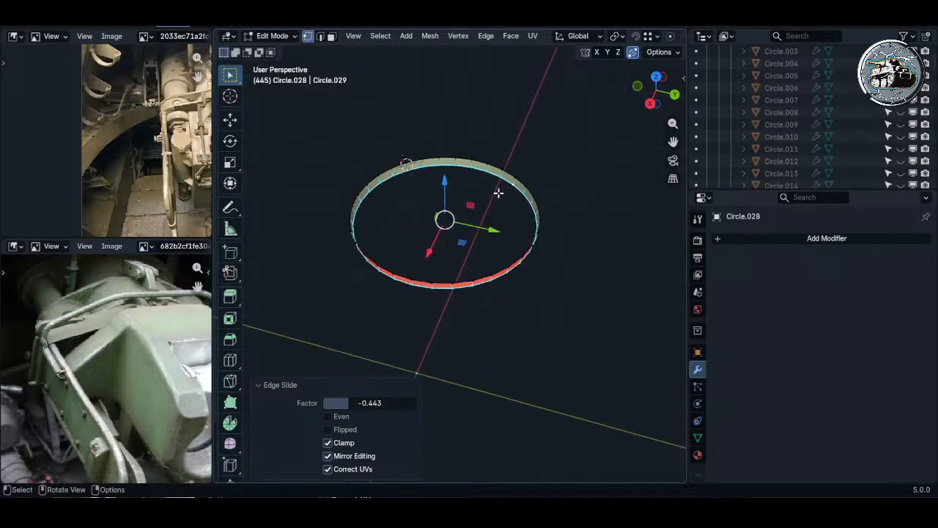
# - Extrude the rim's two edge loops outward with Z locked, scaling the second one by 1.852 in X and Y
pyautogui.moveTo(498, 192); pyautogui.dragTo(436, 205, button='middle')
pyautogui.press('e')
pyautogui.press('Escape')
pyautogui.press('s')
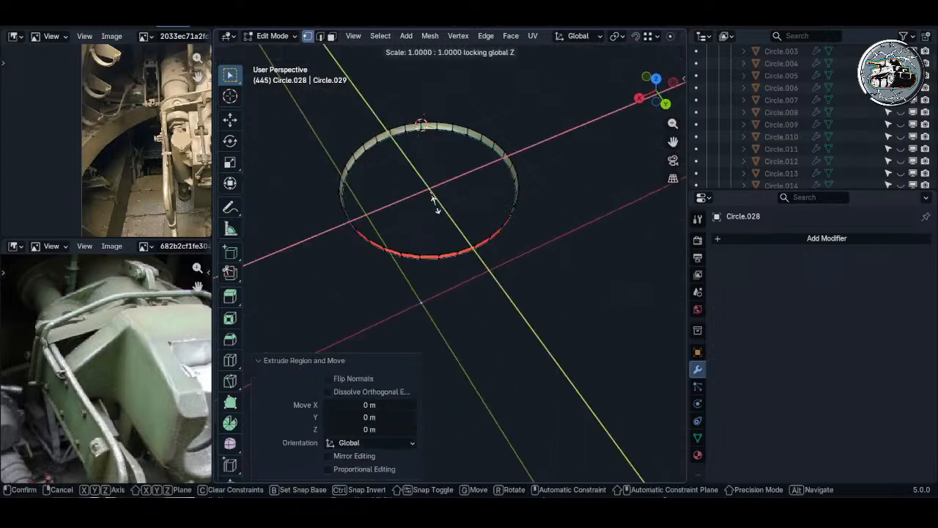
pyautogui.click(437, 208)
pyautogui.press('e')
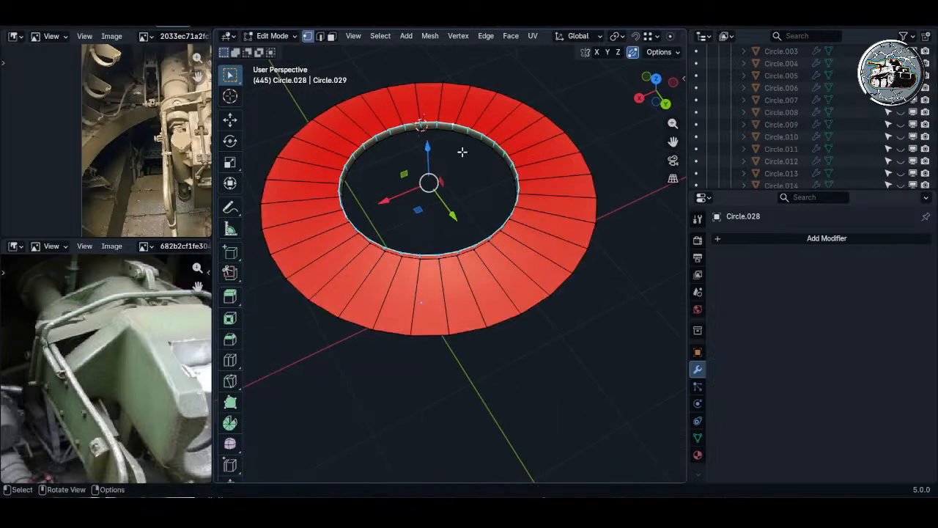
pyautogui.press('Escape')
pyautogui.press('s')
pyautogui.hotkey('shift', 'z')
pyautogui.click(497, 156)
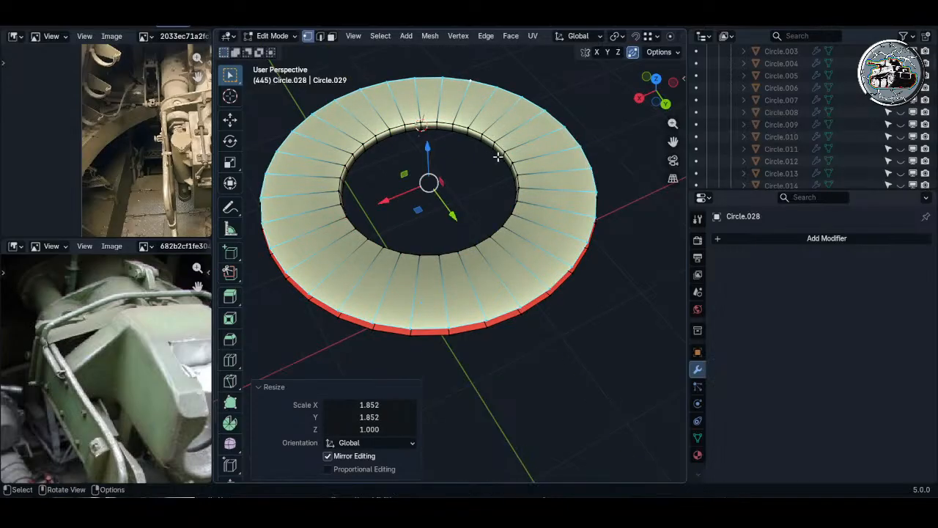
# - Bridge the two outer edge loops to close the ring's side and bring the rest of the tank back into view
pyautogui.keyDown('alt'); pyautogui.keyDown('shift'); pyautogui.click(477, 326); pyautogui.keyUp('shift'); pyautogui.keyUp('alt')
pyautogui.hotkey('ctrl', 'e')
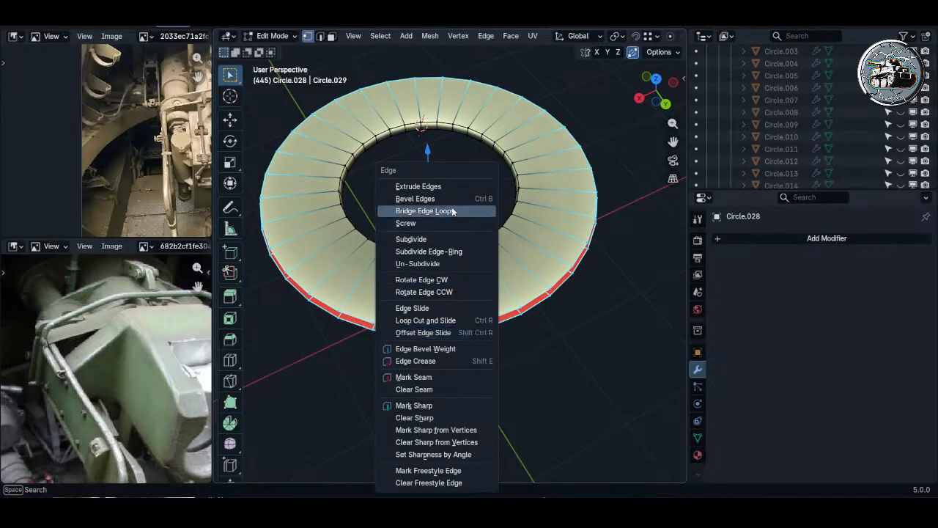
pyautogui.click(453, 211)
pyautogui.press('Tab')
pyautogui.press('KP_Divide')
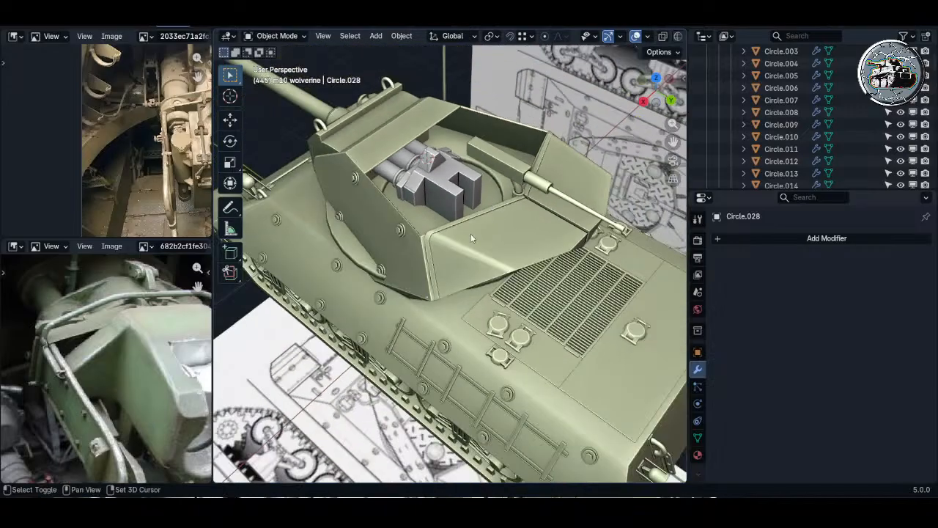
# - Select the ring's inner edge loops and scale them by 1.309 in X and Y to widen the opening
pyautogui.moveTo(472, 238); pyautogui.dragTo(560, 184, button='middle')
pyautogui.scroll(-3, 149, 132)
pyautogui.moveTo(149, 146); pyautogui.dragTo(80, 107, button='middle')
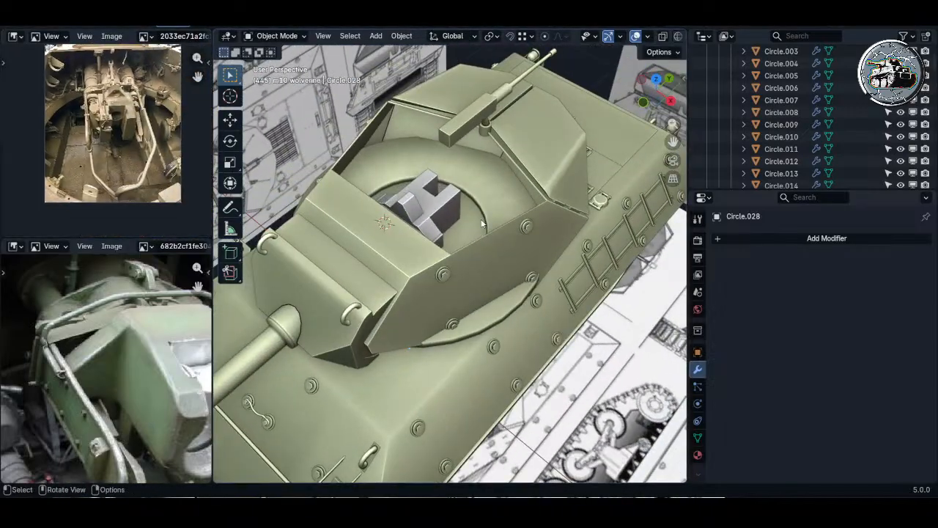
pyautogui.click(482, 223)
pyautogui.moveTo(483, 224); pyautogui.dragTo(477, 248, button='middle')
pyautogui.press('Tab')
pyautogui.hotkey('alt', 'z')
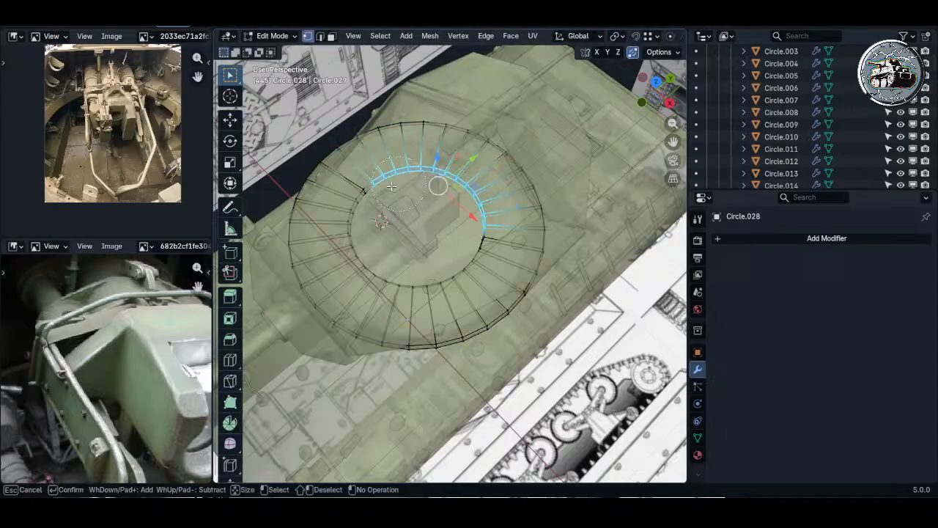
pyautogui.click(656, 85)
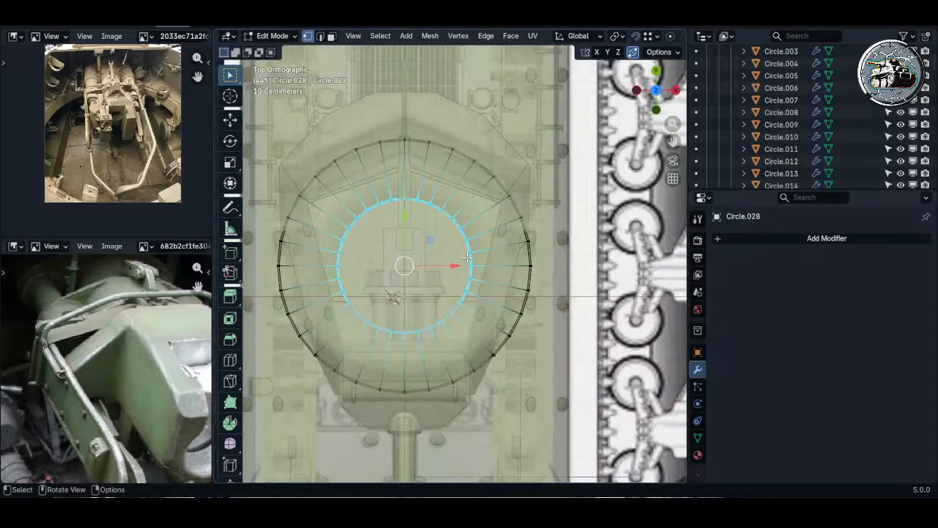
pyautogui.press('s')
pyautogui.hotkey('shift', 'z')
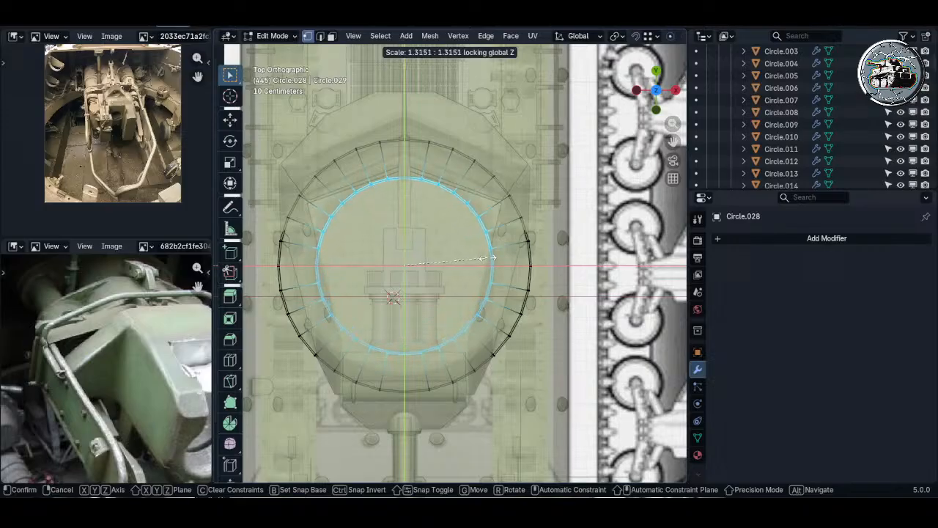
pyautogui.click(491, 256)
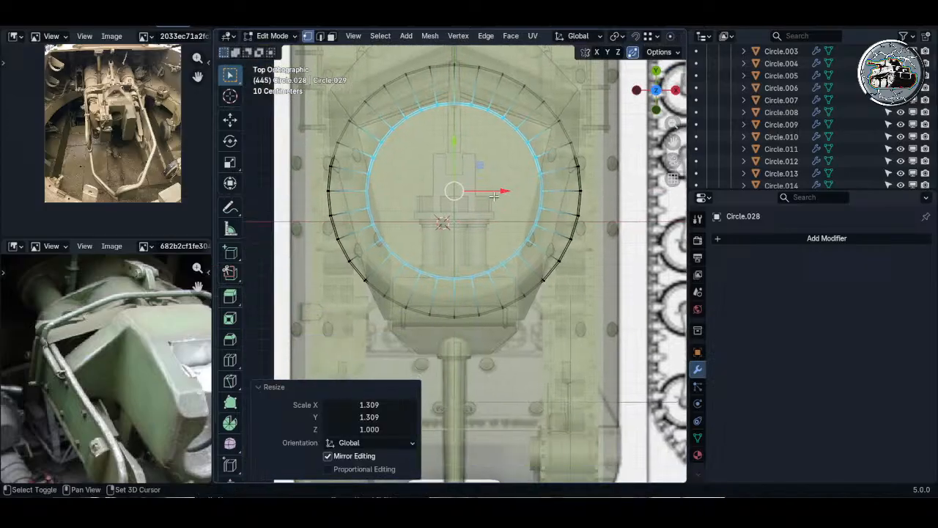
# - Delete the vertices of the ring's +X half in top view, keeping the centre-line vertices
pyautogui.press('Tab')
pyautogui.moveTo(487, 253); pyautogui.dragTo(461, 242, button='middle')
pyautogui.press('Tab')
pyautogui.hotkey('alt', 'z')
pyautogui.moveTo(462, 242); pyautogui.dragTo(511, 183, button='middle')
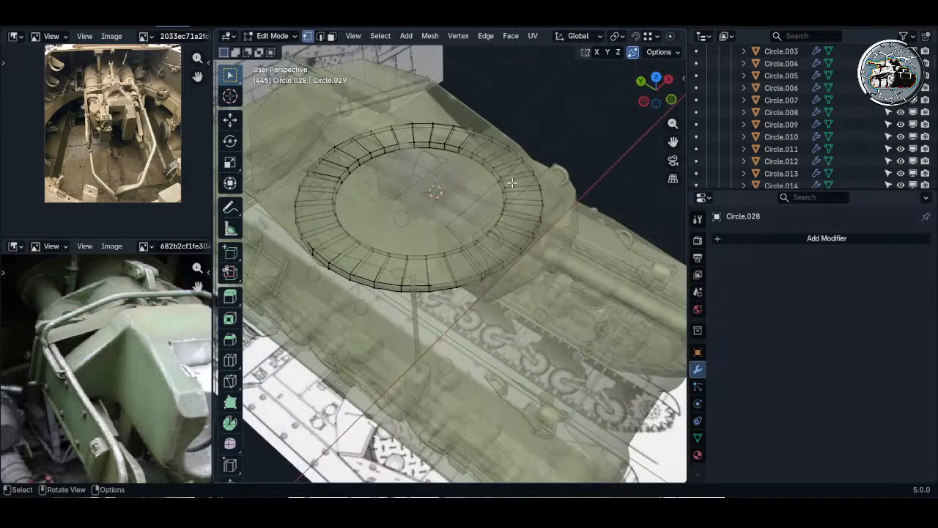
pyautogui.click(656, 79)
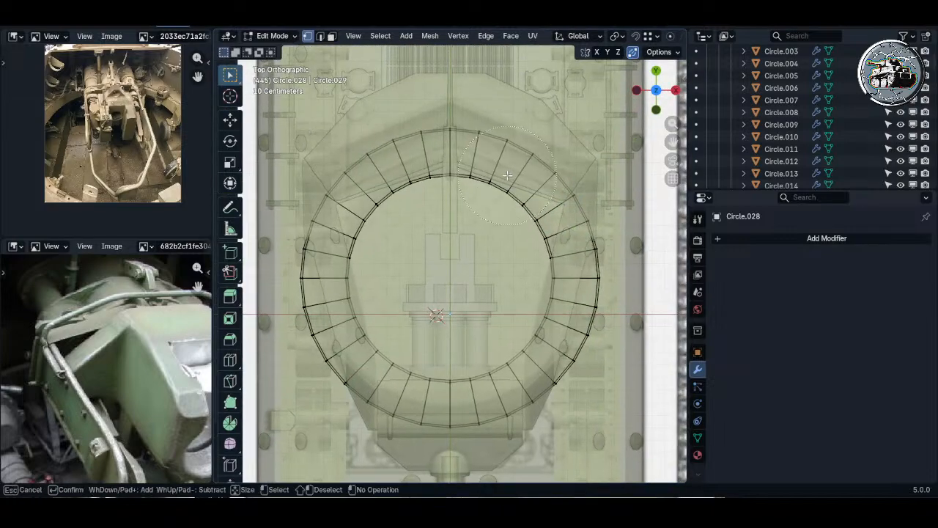
pyautogui.moveTo(545, 229); pyautogui.dragTo(530, 390)
pyautogui.press('x')
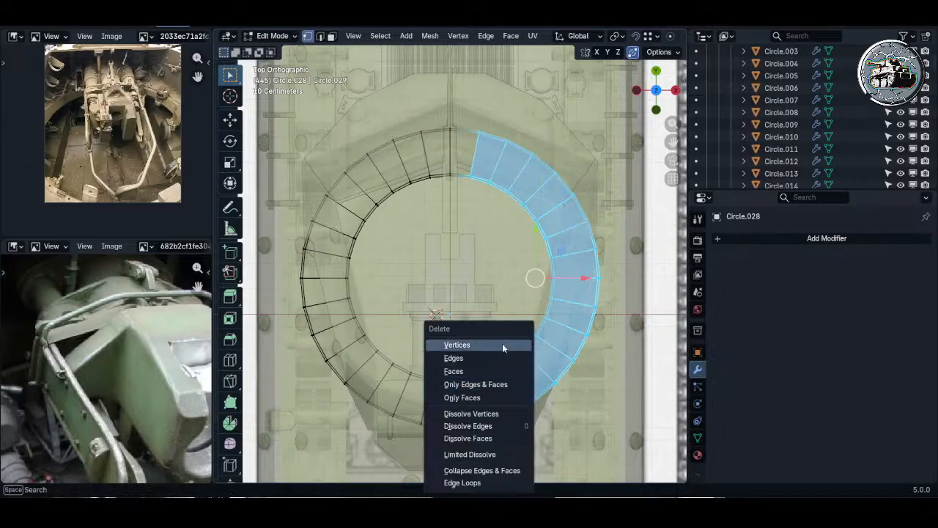
pyautogui.click(502, 343)
pyautogui.keyDown('shift'); pyautogui.moveTo(466, 308); pyautogui.dragTo(490, 267, button='middle'); pyautogui.keyUp('shift')
pyautogui.hotkey('alt', 'z')
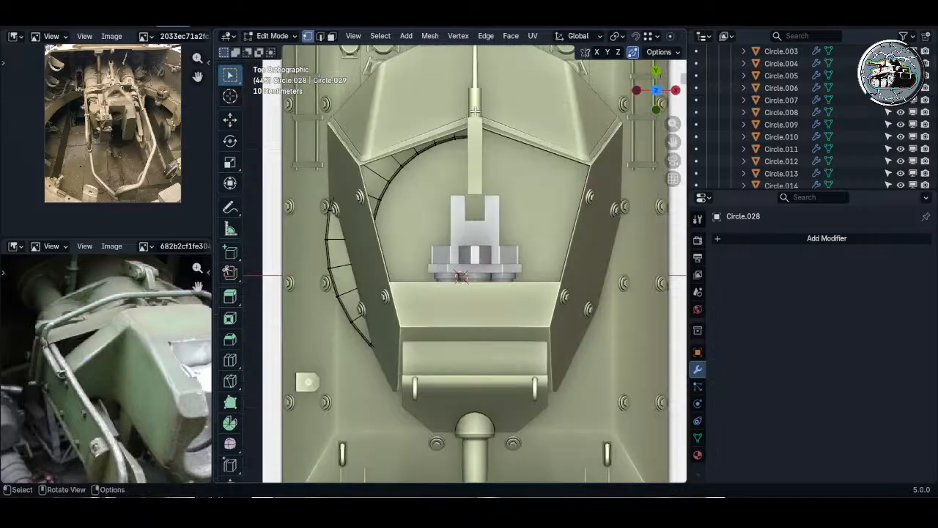
pyautogui.hotkey('alt', 'z')
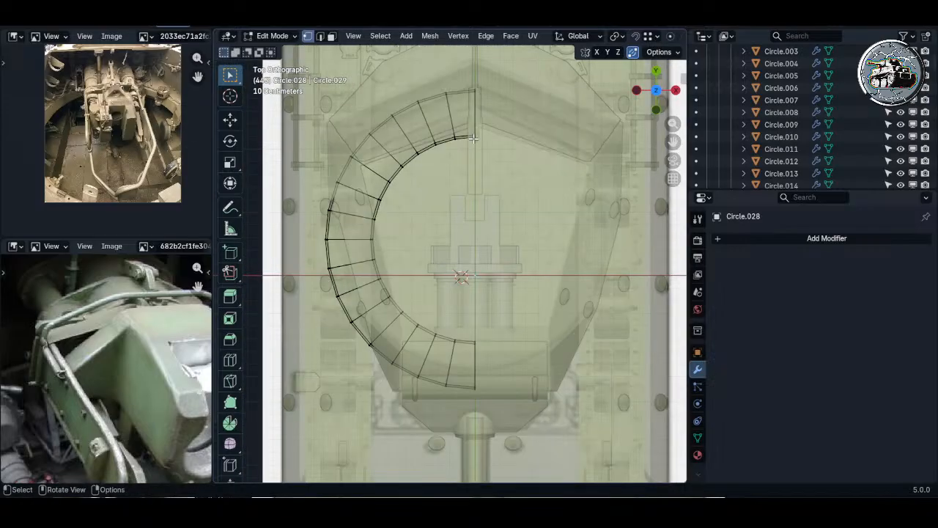
# - Add a Mirror modifier on the X axis to the half ring and enable Clipping
pyautogui.click(748, 241)
pyautogui.click(804, 354)
pyautogui.keyDown('shift'); pyautogui.moveTo(543, 308); pyautogui.dragTo(555, 291, button='middle'); pyautogui.keyUp('shift')
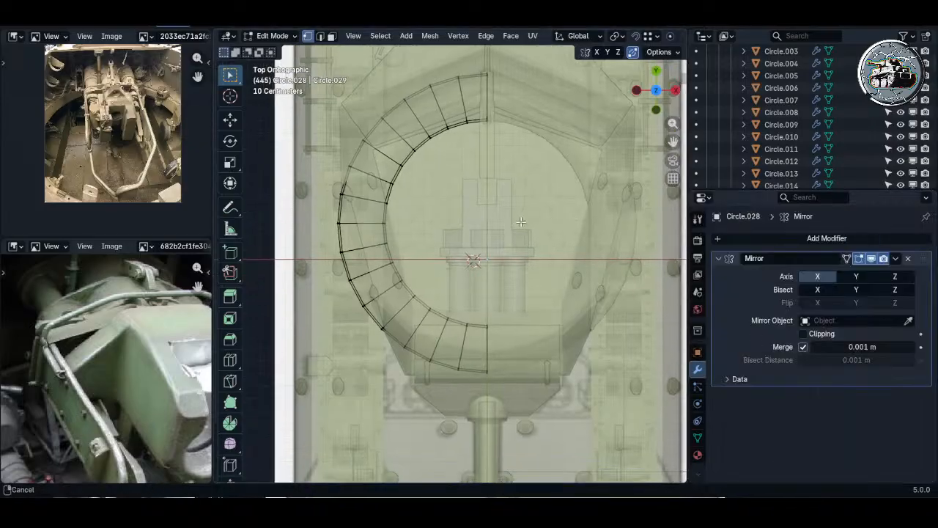
pyautogui.click(806, 333)
# - Flatten the outer front edges beside the centre line to zero in Y and move them about 0.05 m along Y
pyautogui.keyDown('shift'); pyautogui.moveTo(464, 316); pyautogui.dragTo(490, 285, button='middle'); pyautogui.keyUp('shift')
pyautogui.scroll(3, 504, 343)
pyautogui.press('c')
pyautogui.click(504, 343)
pyautogui.rightClick(505, 326)
pyautogui.scroll(2, 505, 320)
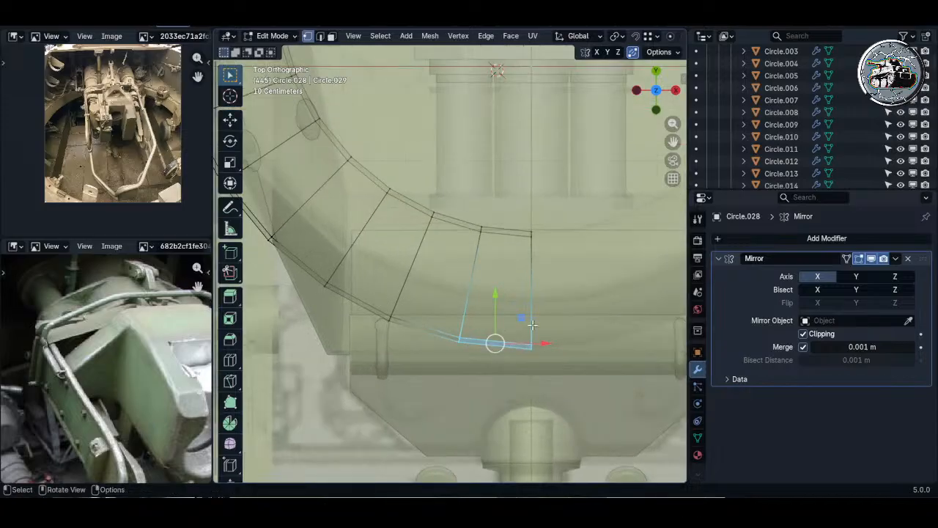
pyautogui.press('s')
pyautogui.press('y')
pyautogui.press('0')
pyautogui.press('Return')
pyautogui.moveTo(494, 294); pyautogui.dragTo(495, 278)
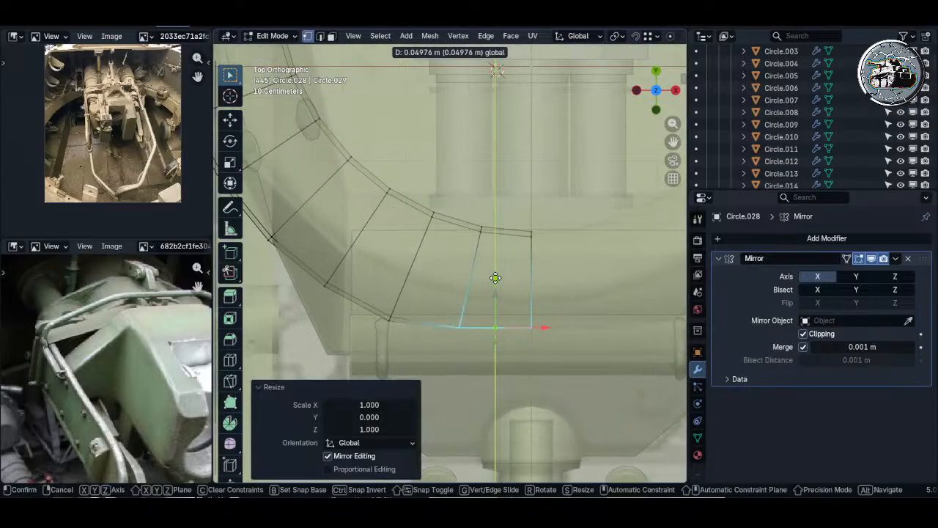
# - Align the next outer front vertices vertically with zero X and Y scale, and move them inward with Z locked
pyautogui.hotkey('alt', 'a')
pyautogui.press('c')
pyautogui.press('s')
pyautogui.hotkey('shift', 'z')
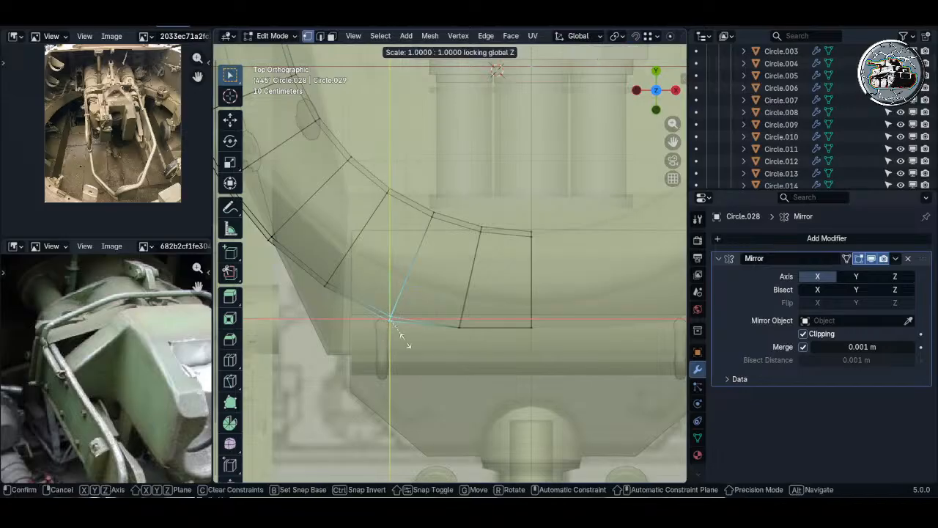
pyautogui.press('0')
pyautogui.press('Return')
pyautogui.press('g')
pyautogui.hotkey('shift', 'z')
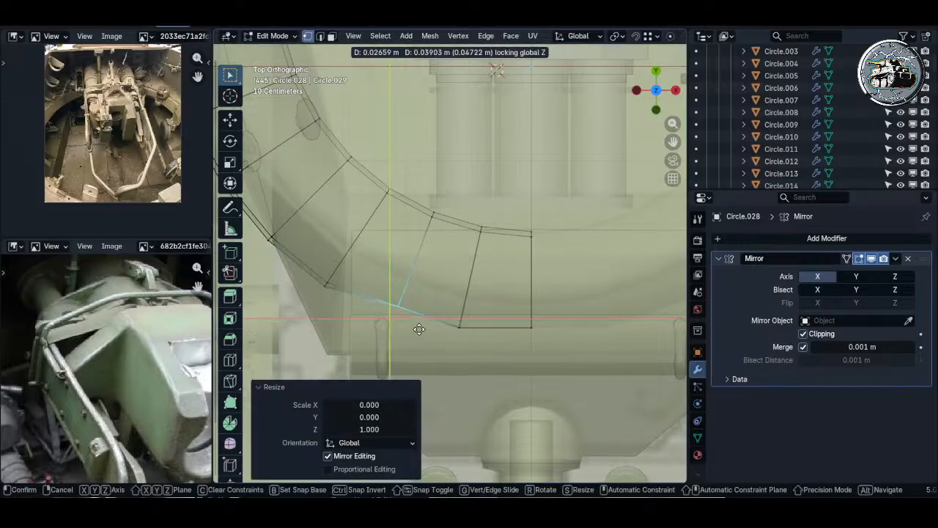
pyautogui.click(421, 326)
# - Align the third outer vertex pair from the front centre line at zero X/Y scale and move it about 0.058 m in X, 0.055 m in Y
pyautogui.keyDown('shift'); pyautogui.moveTo(392, 314); pyautogui.dragTo(476, 314, button='middle'); pyautogui.keyUp('shift')
pyautogui.hotkey('alt', 'a')
pyautogui.press('c')
pyautogui.click(412, 287)
pyautogui.rightClick(413, 291)
pyautogui.press('s')
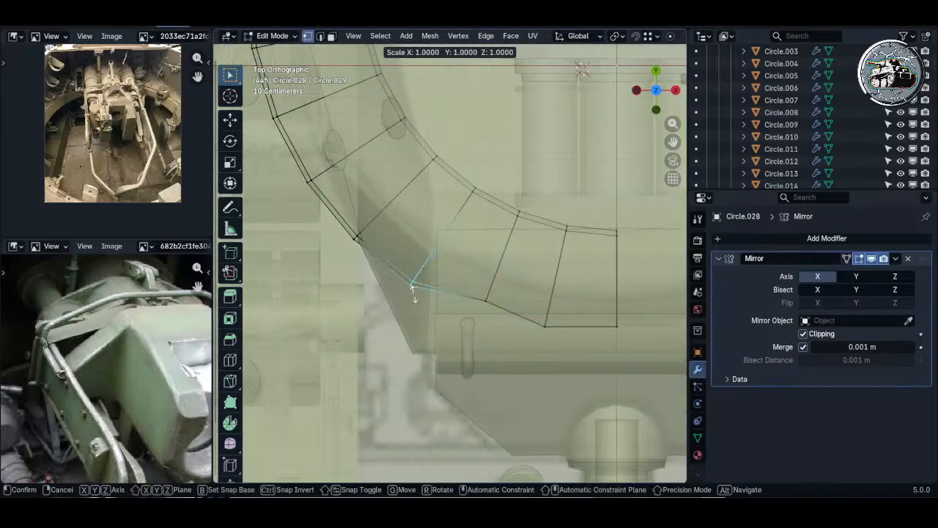
pyautogui.hotkey('shift', 'z')
pyautogui.press('0')
pyautogui.press('Return')
pyautogui.press('g')
pyautogui.hotkey('shift', 'z')
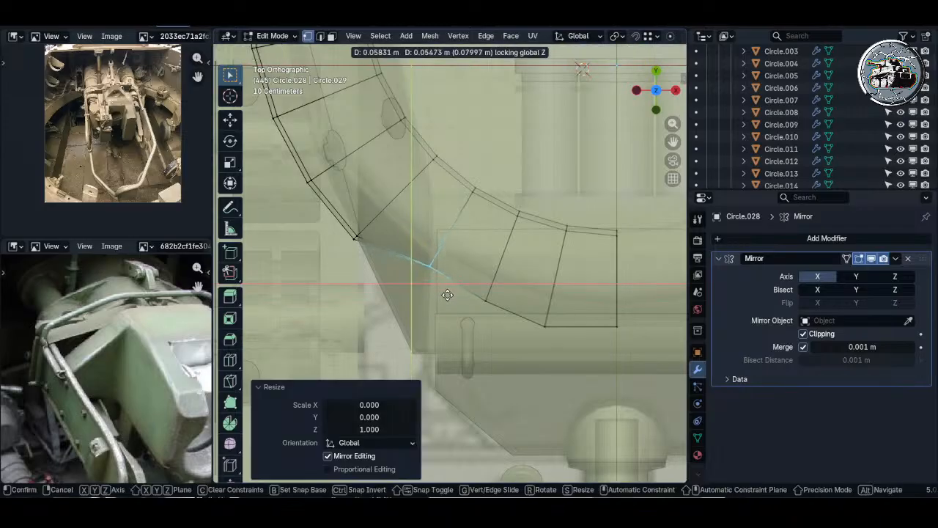
pyautogui.click(445, 296)
# - Align the fourth outer vertex pair from the front vertically and move it about 0.042 m in X and 0.045 m in Y
pyautogui.keyDown('shift'); pyautogui.moveTo(445, 296); pyautogui.dragTo(484, 317, button='middle'); pyautogui.keyUp('shift')
pyautogui.hotkey('alt', 'a')
pyautogui.press('c')
pyautogui.click(401, 271)
pyautogui.rightClick(408, 282)
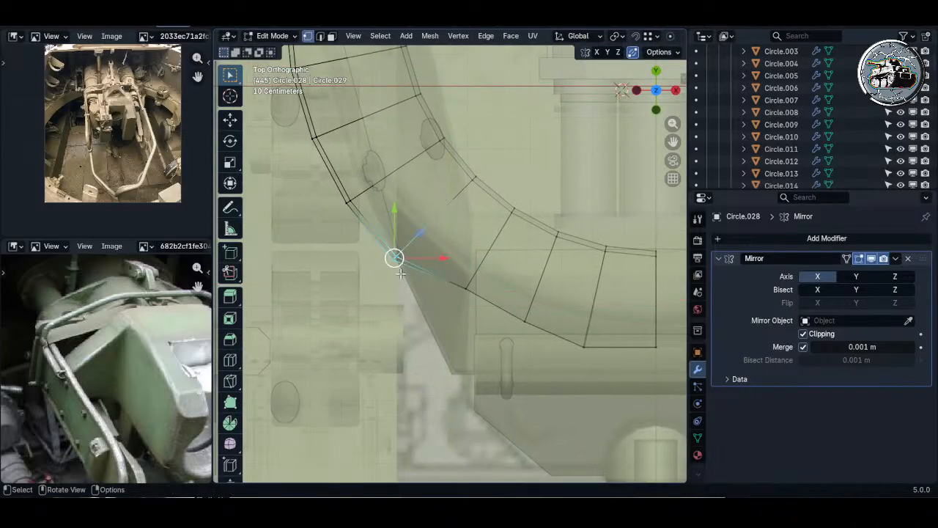
pyautogui.press('s')
pyautogui.hotkey('shift', 'z')
pyautogui.press('0')
pyautogui.press('Return')
pyautogui.press('g')
pyautogui.hotkey('shift', 'z')
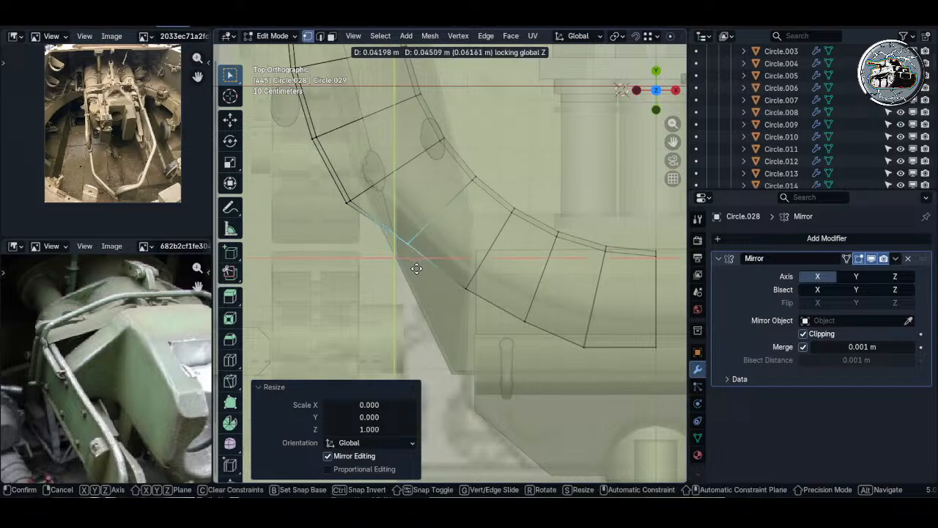
pyautogui.click(417, 270)
# - Collapse the fifth outer pair from the front in X and Y, and move it about 0.079 m in X and 0.047 m in Y
pyautogui.keyDown('shift'); pyautogui.moveTo(416, 269); pyautogui.dragTo(452, 345, button='middle'); pyautogui.keyUp('shift')
pyautogui.hotkey('alt', 'a')
pyautogui.press('c')
pyautogui.click(385, 280)
pyautogui.rightClick(386, 289)
pyautogui.press('s')
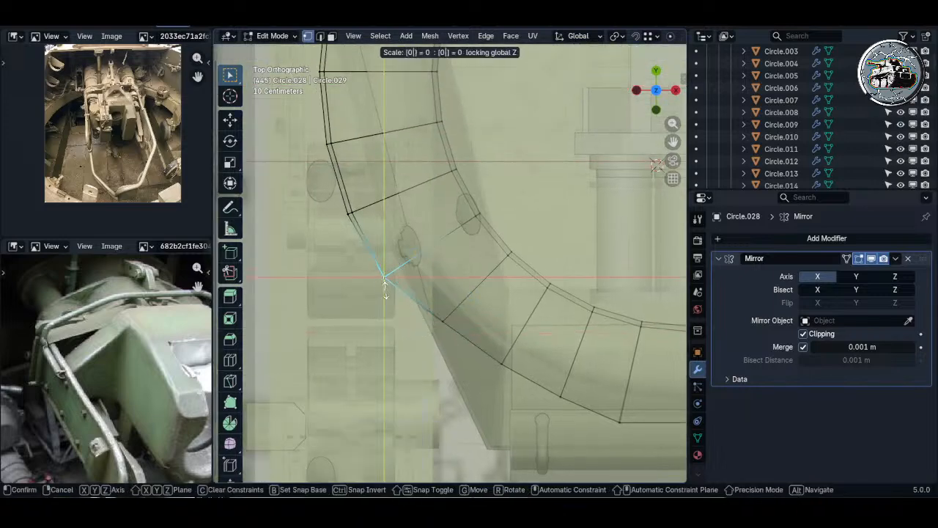
pyautogui.press('Return')
pyautogui.press('g')
pyautogui.hotkey('shift', 'z')
pyautogui.click(450, 272)
# - Align the sixth outer vertex pair from the front at zero X/Y scale and move it inward to the turret side wall with Z locked
pyautogui.keyDown('shift'); pyautogui.moveTo(450, 271); pyautogui.dragTo(452, 316, button='middle'); pyautogui.keyUp('shift')
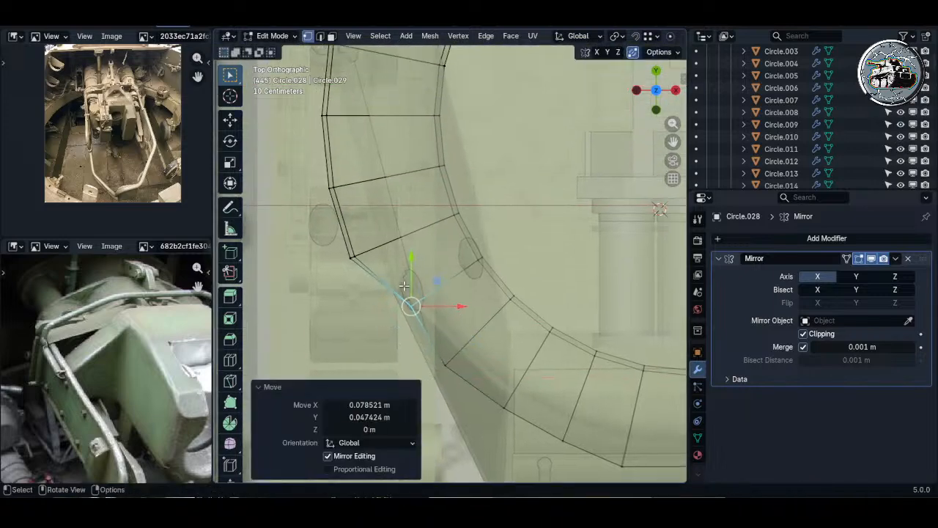
pyautogui.hotkey('alt', 'a')
pyautogui.press('c')
pyautogui.click(353, 258)
pyautogui.rightClick(351, 265)
pyautogui.press('s')
pyautogui.hotkey('shift', 'z')
pyautogui.press('0')
pyautogui.press('Return')
pyautogui.press('g')
pyautogui.hotkey('shift', 'z')
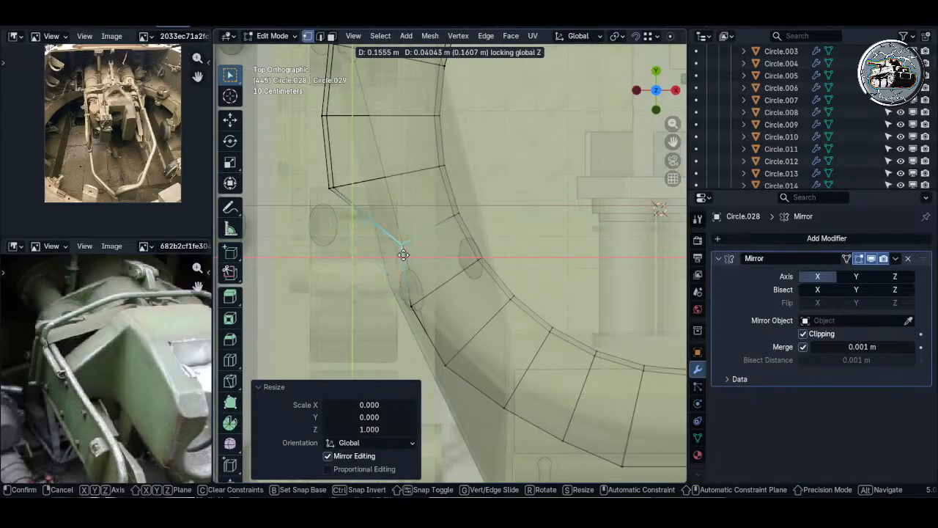
pyautogui.click(391, 245)
# - Align the outer pair just in front of the ring's widest point vertically and move it about 0.138 m in X and 0.034 m in Y
pyautogui.keyDown('shift'); pyautogui.moveTo(391, 242); pyautogui.dragTo(406, 331, button='middle'); pyautogui.keyUp('shift')
pyautogui.hotkey('alt', 'a')
pyautogui.press('c')
pyautogui.click(346, 275)
pyautogui.rightClick(350, 277)
pyautogui.press('s')
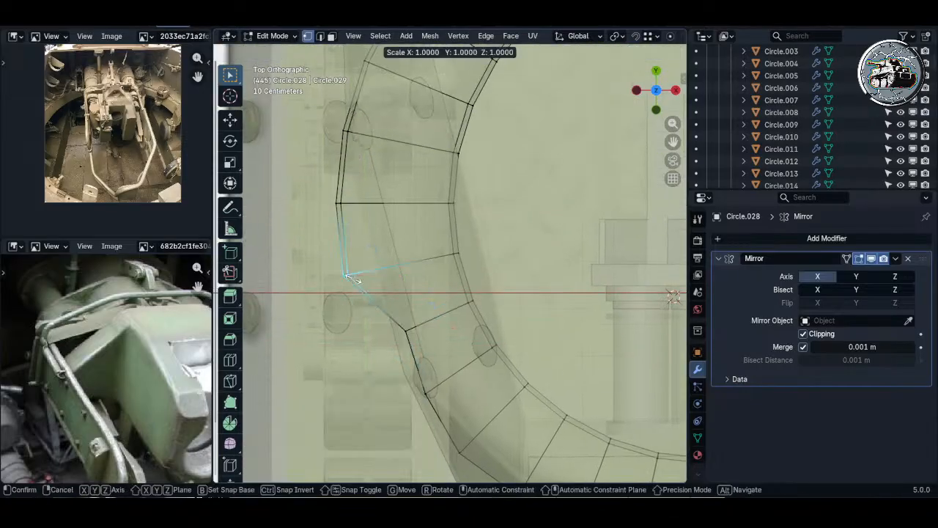
pyautogui.press('Return')
pyautogui.press('g')
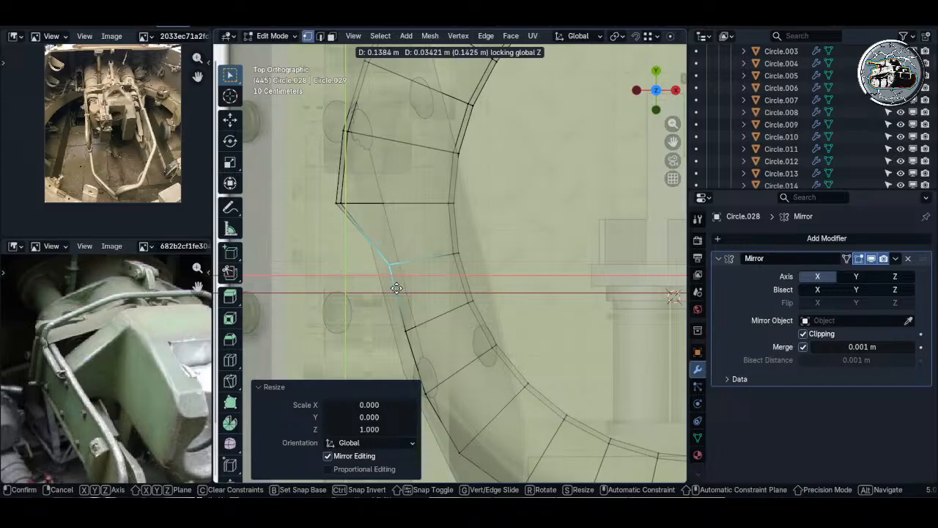
pyautogui.click(397, 288)
# - Collapse the outer vertex pair at the ring's widest point in X and Y, and move it inward to the side wall with Z locked
pyautogui.hotkey('alt', 'a')
pyautogui.press('c')
pyautogui.click(337, 204)
pyautogui.rightClick(341, 206)
pyautogui.keyDown('shift'); pyautogui.moveTo(366, 208); pyautogui.dragTo(360, 266, button='middle'); pyautogui.keyUp('shift')
pyautogui.press('s')
pyautogui.hotkey('shift', 'z')
pyautogui.press('0')
pyautogui.press('Return')
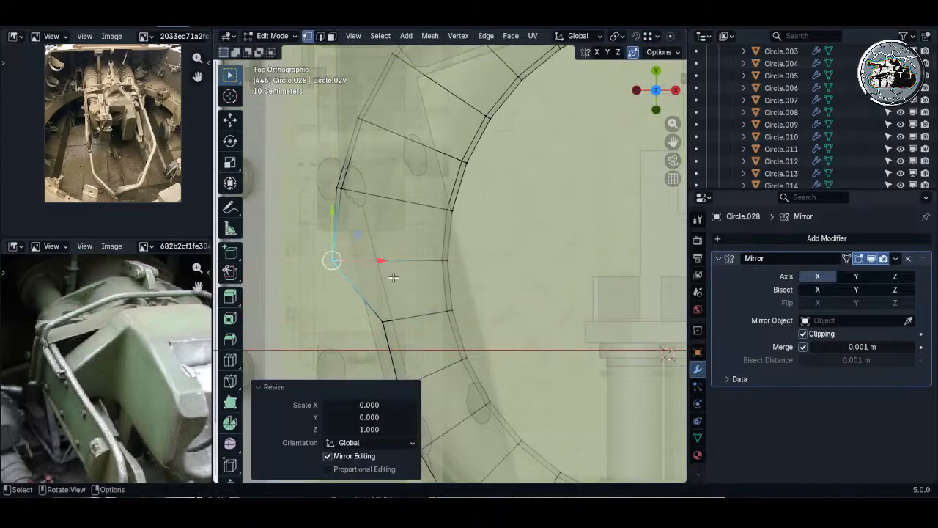
pyautogui.press('g')
pyautogui.hotkey('shift', 'z')
pyautogui.click(426, 275)
# - Align the first outer vertex pair behind the widest point at zero X/Y scale and move it about 0.04 m inward along X
pyautogui.hotkey('alt', 'a')
pyautogui.press('c')
pyautogui.click(345, 190)
pyautogui.rightClick(348, 190)
pyautogui.press('s')
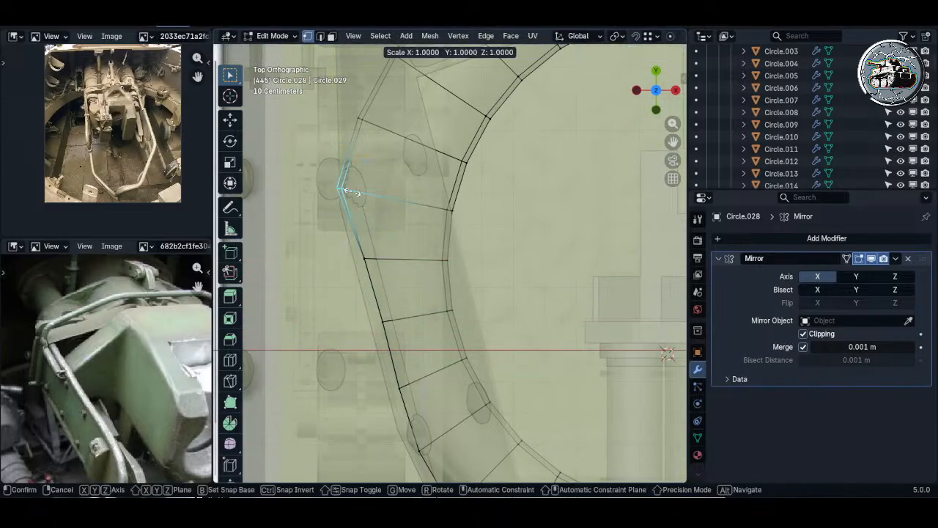
pyautogui.press('Return')
pyautogui.press('g')
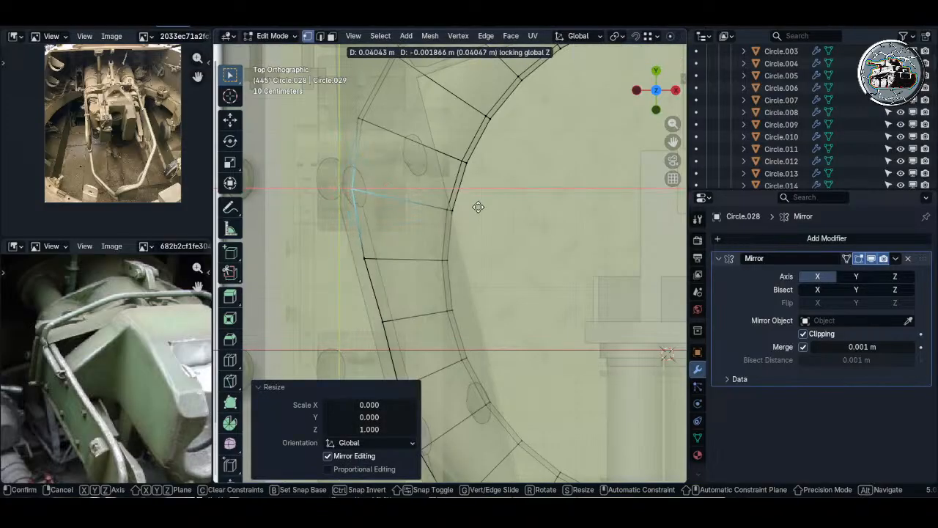
pyautogui.click(477, 207)
# - Align the second outer vertex pair behind the widest point vertically and nudge it inward with Z locked
pyautogui.keyDown('shift'); pyautogui.moveTo(478, 207); pyautogui.dragTo(494, 323, button='middle'); pyautogui.keyUp('shift')
pyautogui.hotkey('alt', 'a')
pyautogui.press('c')
pyautogui.hotkey('shift', 'z')
pyautogui.press('0')
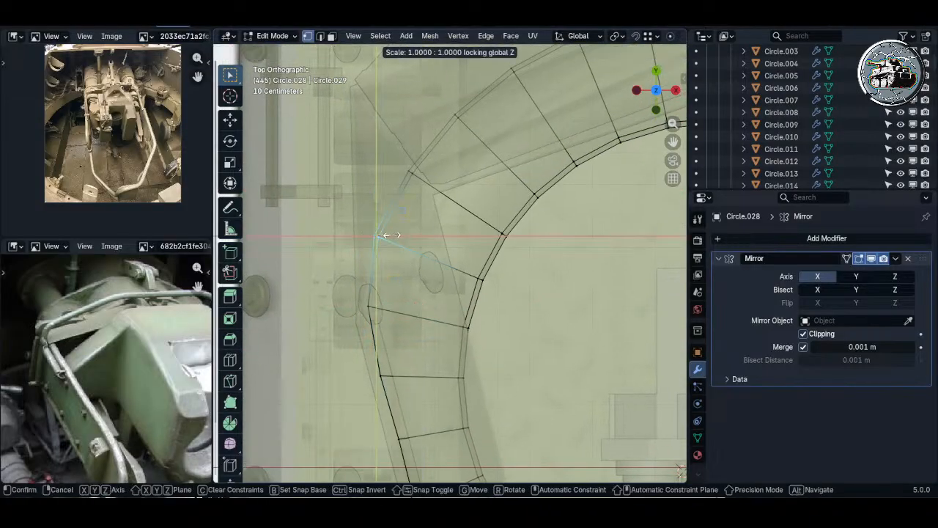
pyautogui.press('Return')
pyautogui.press('g')
pyautogui.hotkey('shift', 'z')
pyautogui.click(501, 269)
# - Scale the third outer vertex pair behind the widest point to zero in X and Y, and shift it slightly inward
pyautogui.press('c')
pyautogui.click(412, 171)
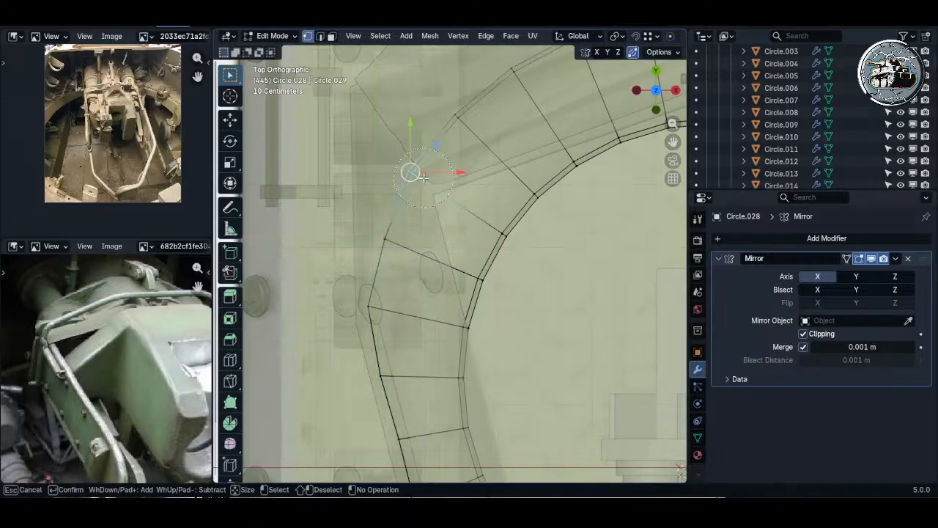
pyautogui.rightClick(414, 172)
pyautogui.press('s')
pyautogui.hotkey('shift', 'z')
pyautogui.press('0')
pyautogui.press('Return')
pyautogui.press('h')
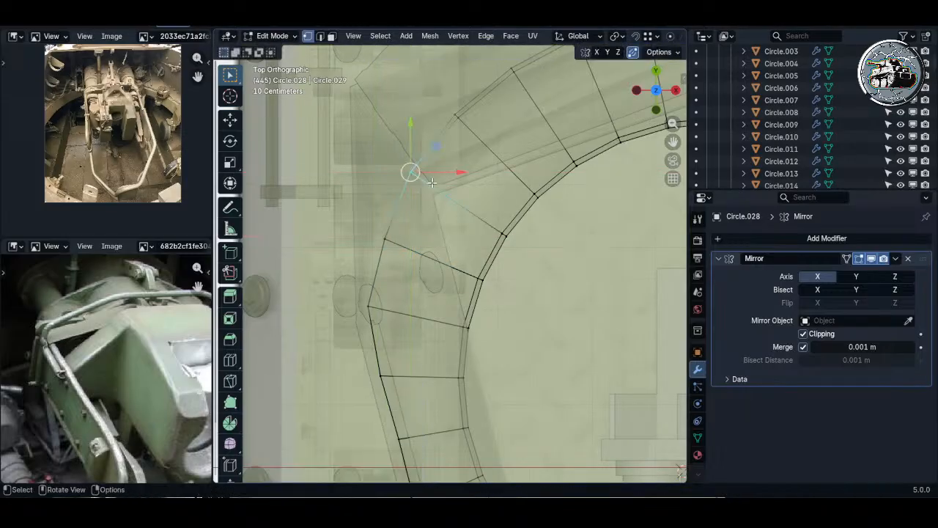
pyautogui.press('g')
pyautogui.click(440, 184)
# - Align the outer vertex pair midway along the rear curve at zero X/Y scale and shift it slightly toward the rear wall outline
pyautogui.keyDown('shift'); pyautogui.moveTo(439, 184); pyautogui.dragTo(412, 227, button='middle'); pyautogui.keyUp('shift')
pyautogui.press('c')
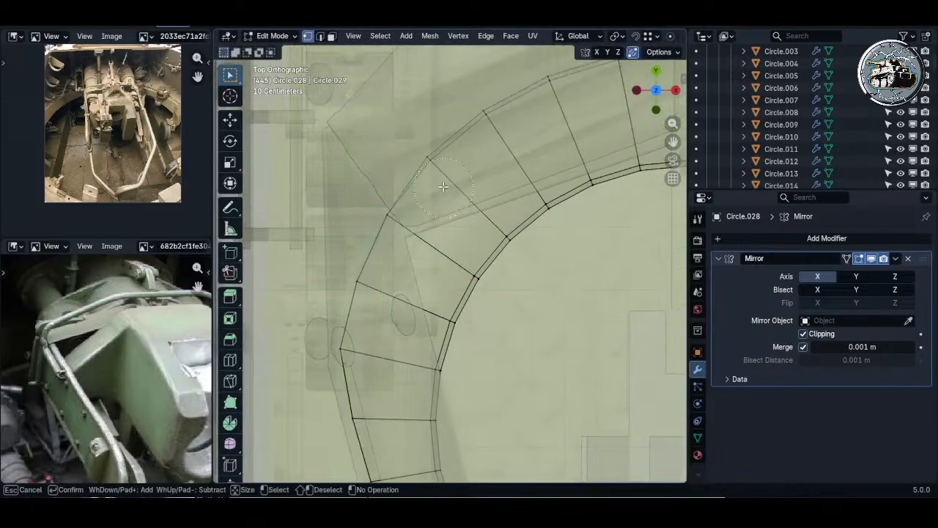
pyautogui.click(429, 160)
pyautogui.rightClick(439, 176)
pyautogui.press('s')
pyautogui.press('0')
pyautogui.press('Return')
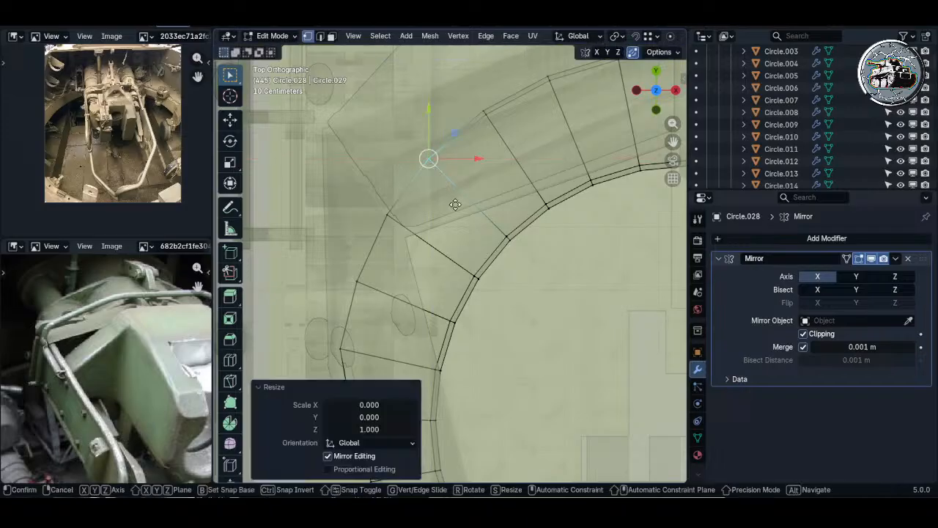
pyautogui.click(482, 162)
# - Collapse the third outer vertex pair from the rear centre line in X and Y, and adjust its position with Z locked
pyautogui.keyDown('shift'); pyautogui.moveTo(483, 162); pyautogui.dragTo(405, 252, button='middle'); pyautogui.keyUp('shift')
pyautogui.press('c')
pyautogui.click(409, 205)
pyautogui.rightClick(423, 210)
pyautogui.press('s')
pyautogui.hotkey('shift', 'z')
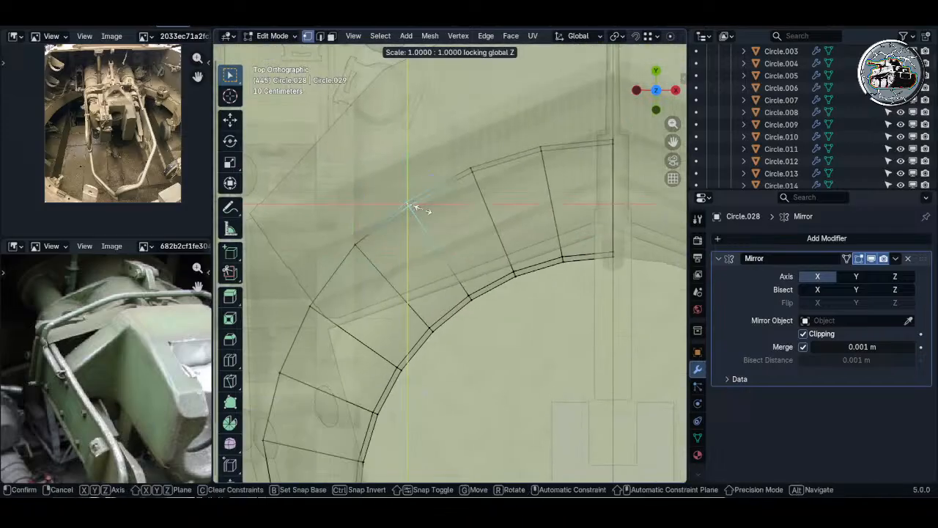
pyautogui.press('0')
pyautogui.press('Return')
pyautogui.press('g')
pyautogui.hotkey('shift', 'z')
pyautogui.click(452, 238)
# - Align the second outer vertex pair from the rear centre line vertically and nudge it slightly along Y with Z locked
pyautogui.keyDown('alt'); pyautogui.click(473, 176); pyautogui.keyUp('alt')
pyautogui.press('s')
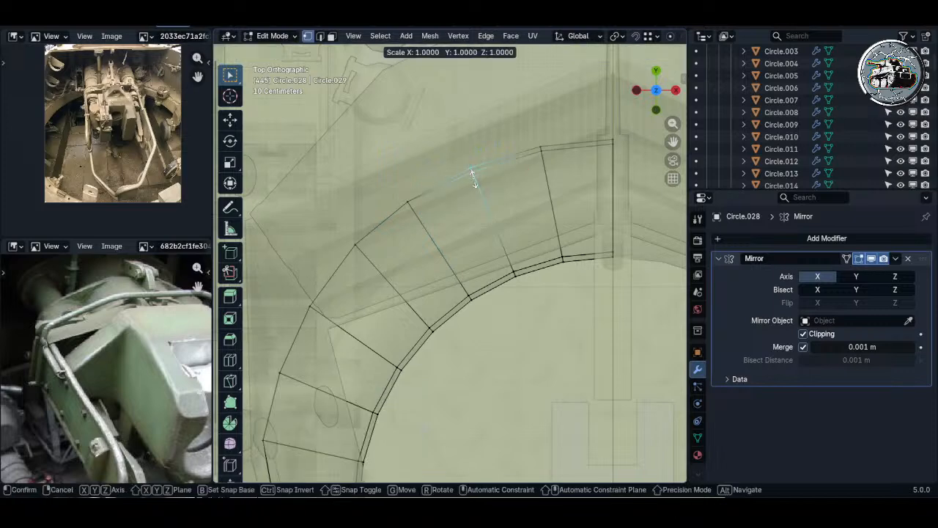
pyautogui.press('Return')
pyautogui.press('g')
pyautogui.hotkey('shift', 'z')
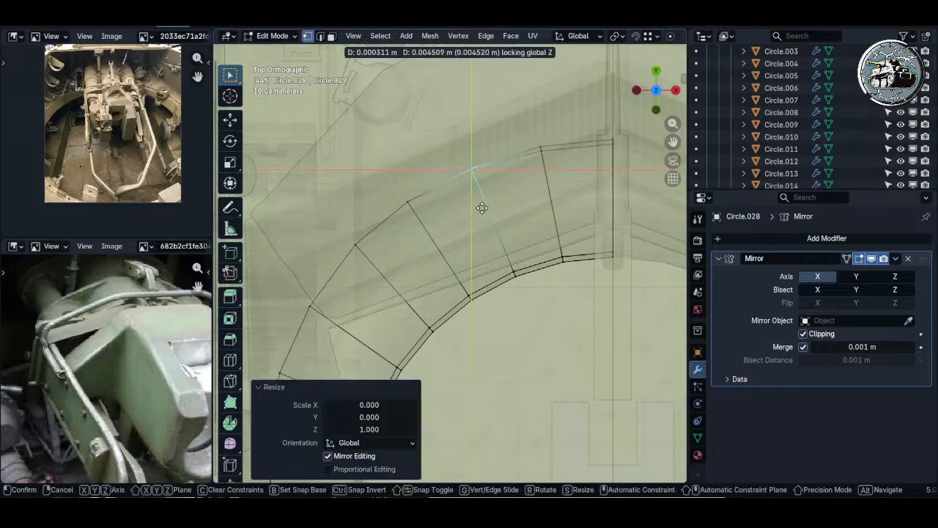
pyautogui.click(482, 210)
# - Scale the outer vertex pair beside the rear centre line to zero in X and Y so its vertices align vertically
pyautogui.moveTo(525, 135); pyautogui.dragTo(554, 155)
pyautogui.press('s')
pyautogui.hotkey('shift', 'z')
pyautogui.press('0')
pyautogui.press('Return')
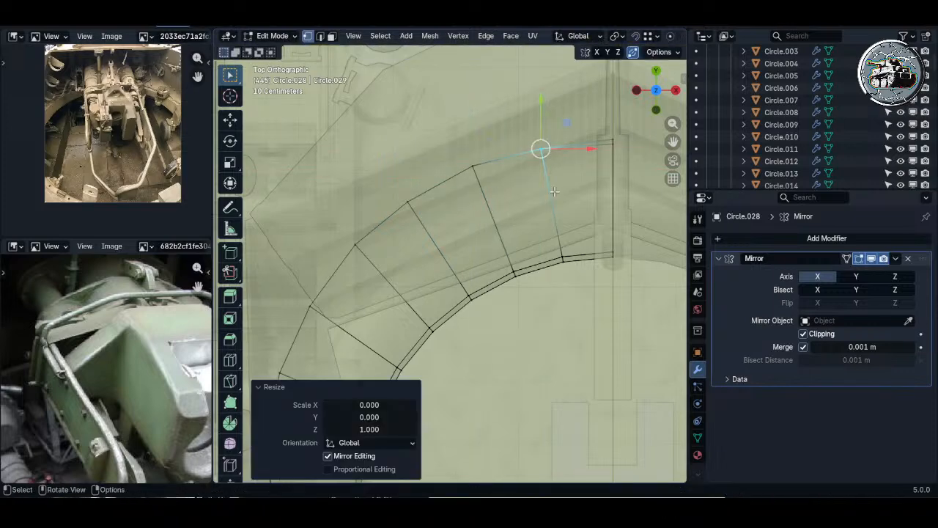
pyautogui.click(552, 166)
# - Align the outer rear centre-line vertices at zero X/Y scale and move them about 0.042 m along Y
pyautogui.keyDown('shift'); pyautogui.moveTo(572, 157); pyautogui.dragTo(486, 215, button='middle'); pyautogui.keyUp('shift')
pyautogui.hotkey('alt', 'a')
pyautogui.moveTo(509, 178); pyautogui.dragTo(546, 220)
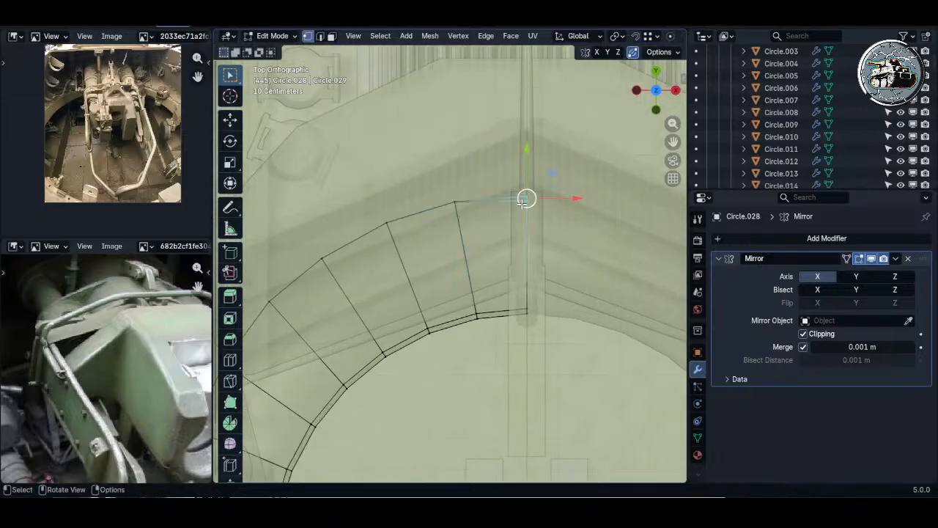
pyautogui.press('s')
pyautogui.hotkey('shift', 'z')
pyautogui.press('0')
pyautogui.press('Return')
pyautogui.press('g')
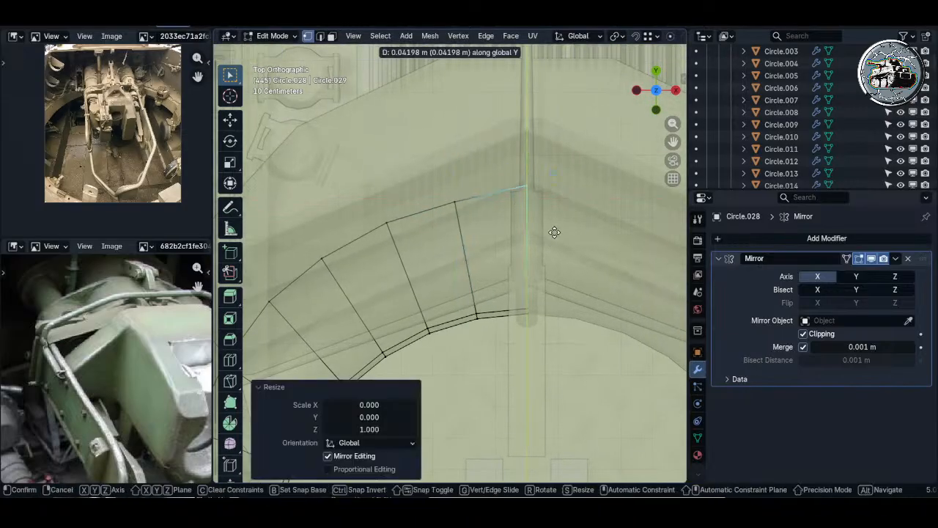
pyautogui.click(554, 234)
# - Move the outer vertex pair beside the rear centre line about 0.009 m along Y with Z locked
pyautogui.hotkey('alt', 'a')
pyautogui.moveTo(440, 187); pyautogui.dragTo(469, 215)
pyautogui.press('g')
pyautogui.hotkey('shift', 'z')
pyautogui.click(467, 207)
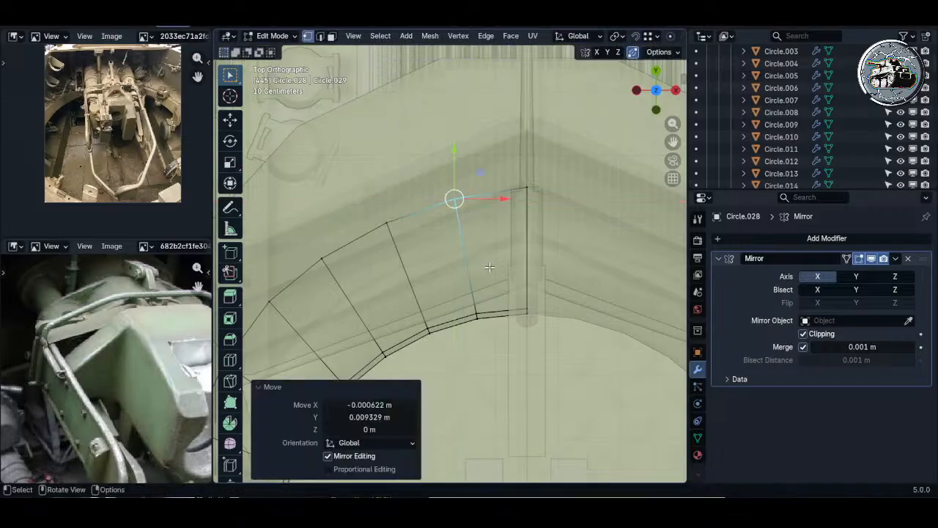
# - Move the outer vertex pair at the tip of the section protruding through the turret wall inward with Z locked
pyautogui.moveTo(507, 382); pyautogui.dragTo(547, 262, button='middle')
pyautogui.keyDown('shift'); pyautogui.moveTo(500, 327); pyautogui.dragTo(528, 264, button='middle'); pyautogui.keyUp('shift')
pyautogui.scroll(5, 496, 285)
pyautogui.click(491, 279)
pyautogui.keyDown('shift'); pyautogui.click(489, 299); pyautogui.keyUp('shift')
pyautogui.press('g')
pyautogui.hotkey('shift', 'z')
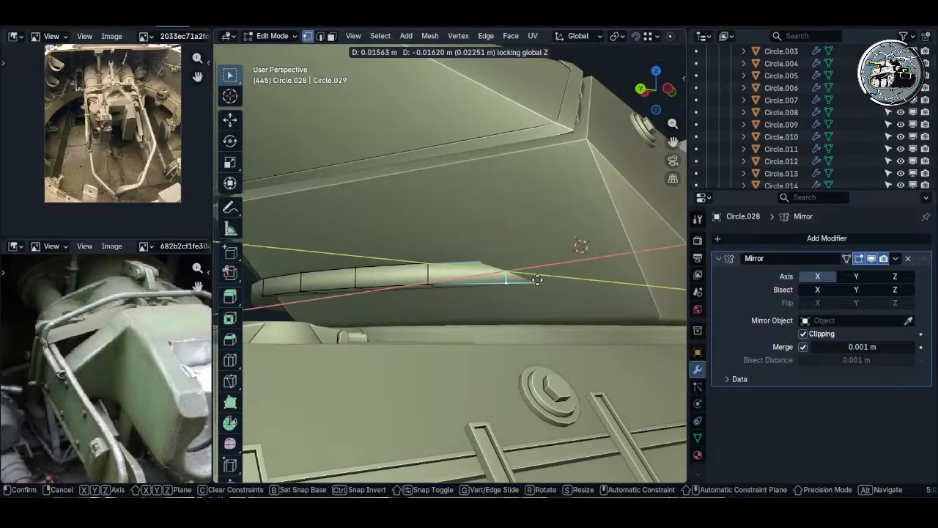
pyautogui.click(554, 303)
pyautogui.moveTo(429, 263); pyautogui.dragTo(480, 287, button='middle')
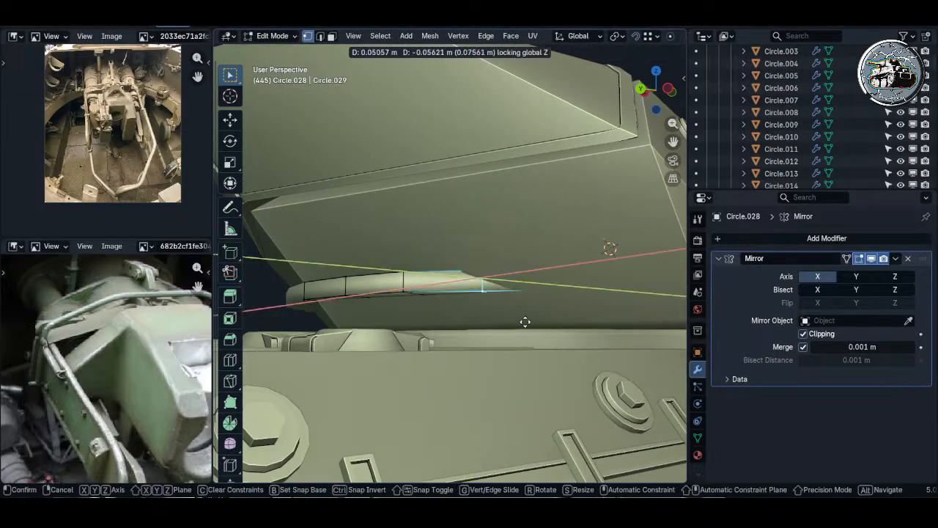
pyautogui.click(543, 334)
# - Move the next protruding outer vertex pair inside the turret wall, about 0.063 m in X and -0.122 m in Y, with Z locked
pyautogui.click(403, 272)
pyautogui.keyDown('shift'); pyautogui.click(404, 292); pyautogui.keyUp('shift')
pyautogui.moveTo(411, 292); pyautogui.dragTo(456, 322, button='middle')
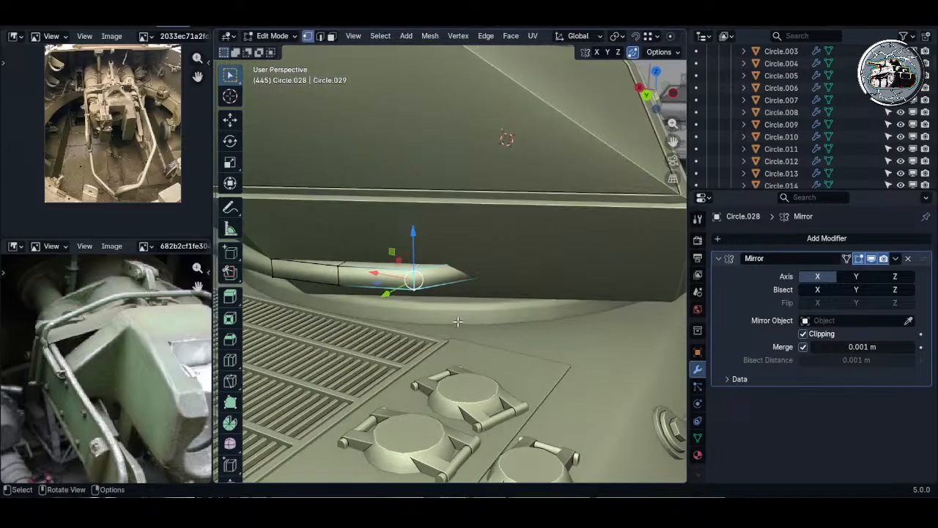
pyautogui.press('g')
pyautogui.hotkey('shift', 'z')
pyautogui.click(493, 215)
pyautogui.press('c')
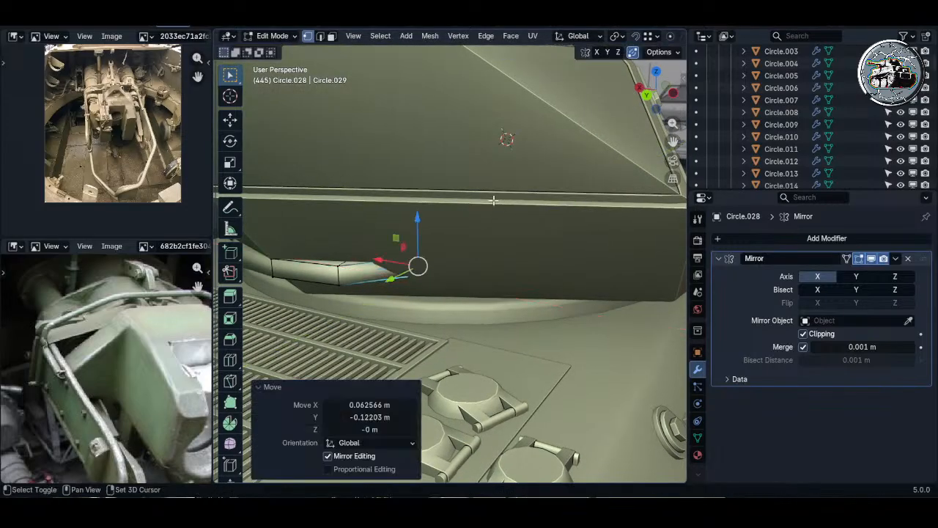
# - Nudge the selected protruding outer vertex pair further inside the turret wall with Z locked
pyautogui.moveTo(417, 264)
pyautogui.mouseDown(button='middle')
pyautogui.moveTo(395, 276)
pyautogui.moveTo(399, 293)
pyautogui.mouseUp(button='middle')
pyautogui.press('g')
pyautogui.hotkey('shift', 'z')
pyautogui.click(425, 283)
# - Move the neighbouring outer vertex pair about 0.01 m in X and -0.07 m in Y with Z locked
pyautogui.click(314, 274)
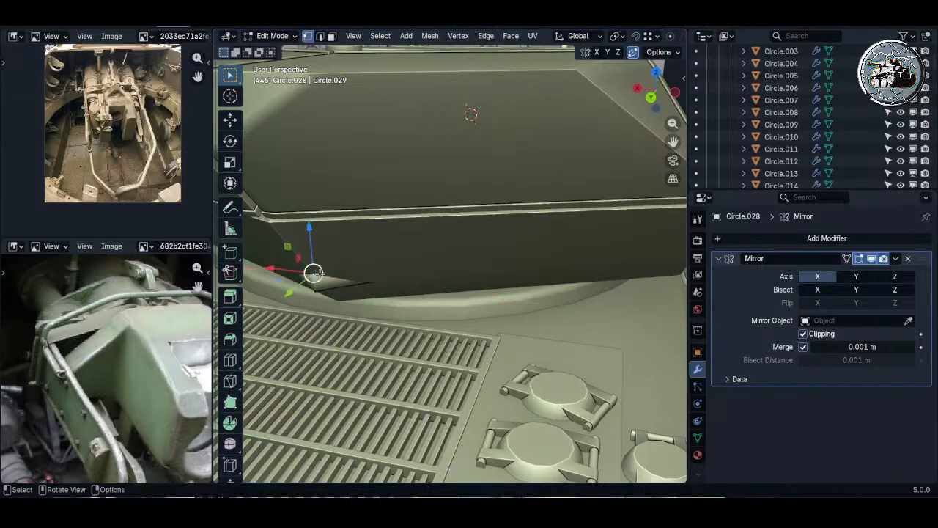
pyautogui.keyDown('shift'); pyautogui.click(315, 291); pyautogui.keyUp('shift')
pyautogui.keyDown('shift'); pyautogui.moveTo(340, 284); pyautogui.dragTo(395, 301, button='middle'); pyautogui.keyUp('shift')
pyautogui.press('g')
pyautogui.hotkey('shift', 'z')
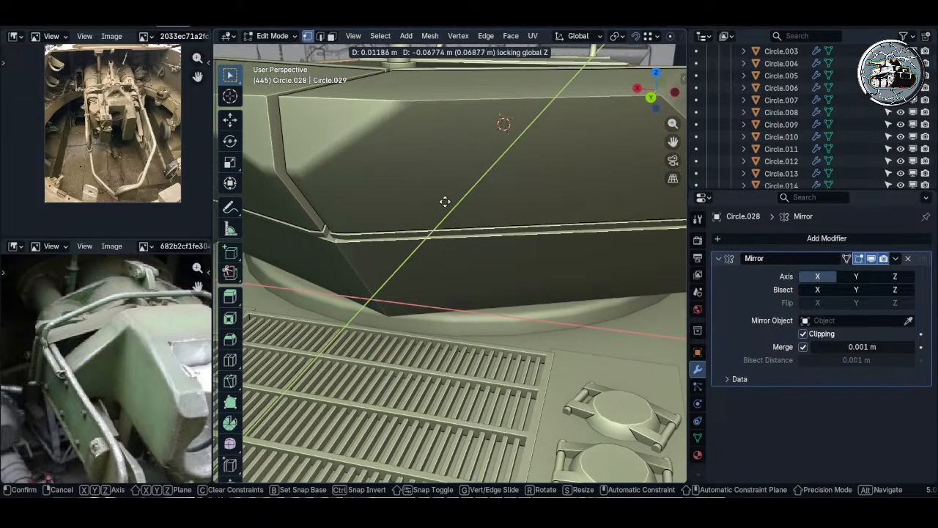
pyautogui.click(447, 198)
# - Move the outer vertex pair protruding through the turret's bolted side plate inward, about 0.049 m in X and 0.008 m in Y
pyautogui.hotkey('alt', 'z')
pyautogui.scroll(-4, 479, 275)
pyautogui.moveTo(479, 275); pyautogui.dragTo(476, 339, button='middle')
pyautogui.hotkey('alt', 'z')
pyautogui.click(456, 300)
pyautogui.scroll(3, 477, 339)
pyautogui.keyDown('shift'); pyautogui.click(461, 318); pyautogui.keyUp('shift')
pyautogui.press('g')
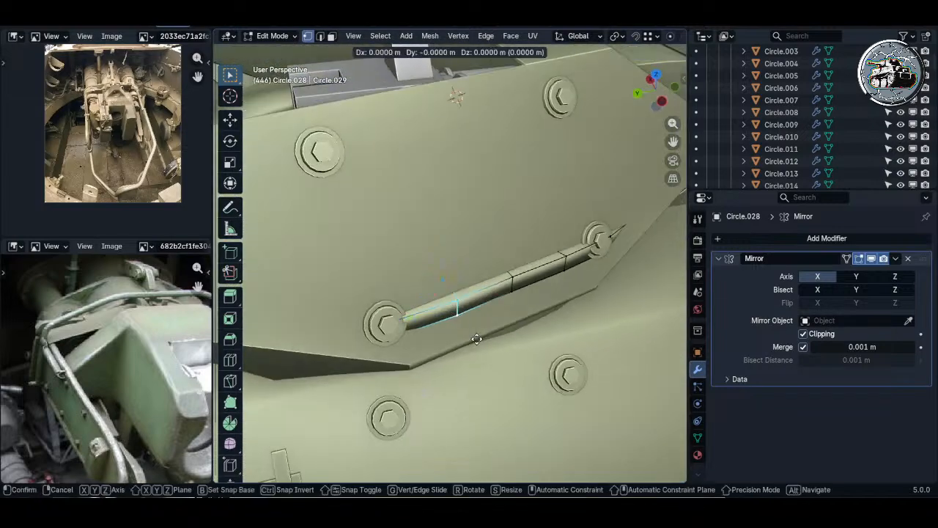
pyautogui.click(410, 306)
# - Move the adjoining outer vertex pair near the lower side-plate bolt inside the turret wall with Z locked
pyautogui.hotkey('alt', 'z')
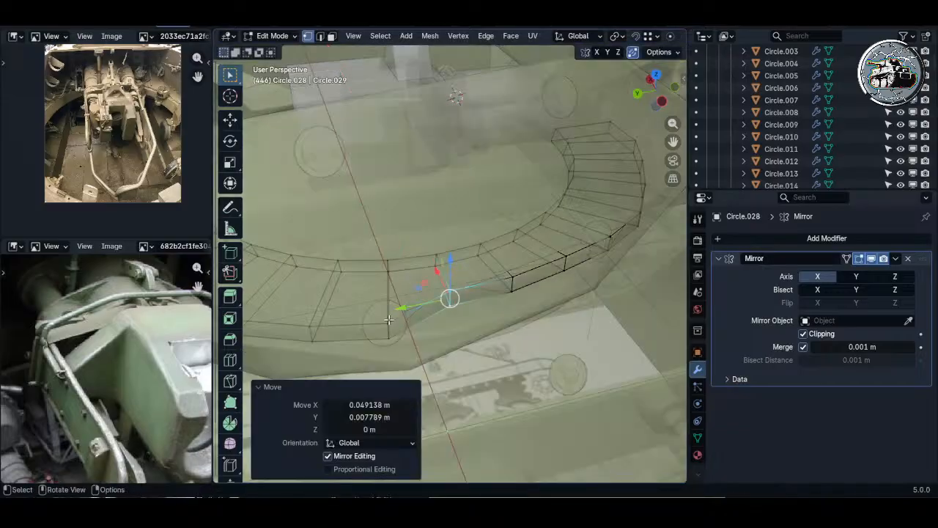
pyautogui.hotkey('alt', 'z')
pyautogui.press('g')
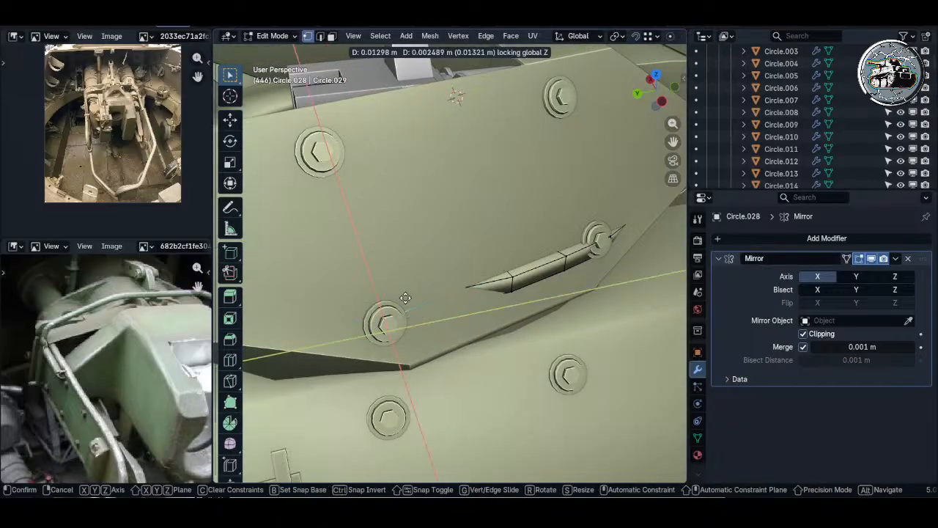
pyautogui.click(395, 260)
pyautogui.hotkey('shift', 'z')
# - Select the next outer vertex pair still protruding through the side plate and move it inward
pyautogui.moveTo(511, 310); pyautogui.dragTo(501, 305)
pyautogui.keyDown('alt'); pyautogui.click(553, 274); pyautogui.keyUp('alt')
pyautogui.keyDown('shift'); pyautogui.moveTo(573, 282); pyautogui.dragTo(526, 334, button='middle'); pyautogui.keyUp('shift')
pyautogui.click(504, 301)
pyautogui.hotkey('alt', 'z')
pyautogui.hotkey('alt', 'z')
pyautogui.press('g')
pyautogui.click(465, 276)
# - Change the snapping target and move an upper outer-edge vertex about -0.003 m in X and -0.008 m in Y with Z locked
pyautogui.moveTo(576, 294); pyautogui.dragTo(525, 254, button='middle')
pyautogui.hotkey('alt', 'z')
pyautogui.hotkey('alt', 'z')
pyautogui.keyDown('alt'); pyautogui.scroll(-1, 507, 285); pyautogui.keyUp('alt')
pyautogui.scroll(4, 489, 288)
pyautogui.click(491, 289)
pyautogui.hotkey('ctrl', 'shift', 'Tab')
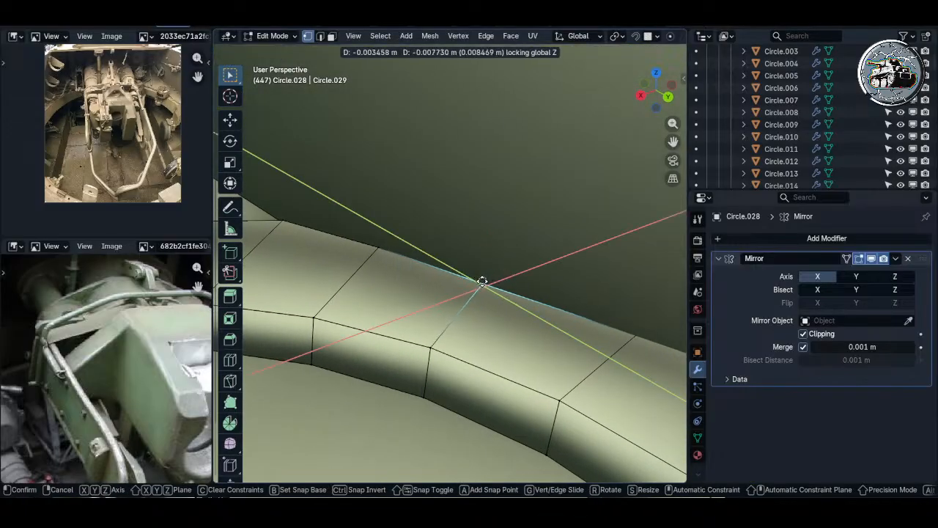
pyautogui.click(485, 285)
# - Move the next two vertices along the ring's upper outer edge to meet the turret wall
pyautogui.click(636, 336)
pyautogui.press('g')
pyautogui.keyDown('shift'); pyautogui.moveTo(639, 337); pyautogui.dragTo(399, 276, button='middle'); pyautogui.keyUp('shift')
pyautogui.click(578, 315)
pyautogui.click(560, 301)
pyautogui.press('g')
pyautogui.click(563, 293)
# - Move the following upper outer-edge vertex about 0.005 m in X and -0.008 m in Y with Z locked
pyautogui.moveTo(399, 275); pyautogui.dragTo(412, 276, button='middle')
pyautogui.click(517, 251)
pyautogui.press('g')
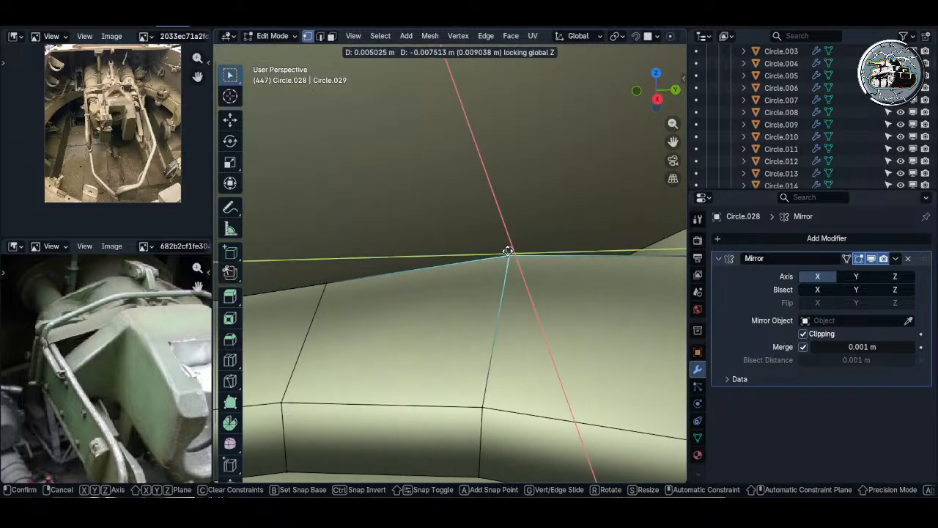
pyautogui.click(507, 250)
# - Move the upper outer-edge vertex to the first wall corner, about -0.082 m in X and 0.036 m in Y, with Z locked
pyautogui.moveTo(601, 259); pyautogui.dragTo(462, 259, button='middle')
pyautogui.hotkey('alt', 'z')
pyautogui.hotkey('alt', 'z')
pyautogui.press('g')
pyautogui.hotkey('shift', 'z')
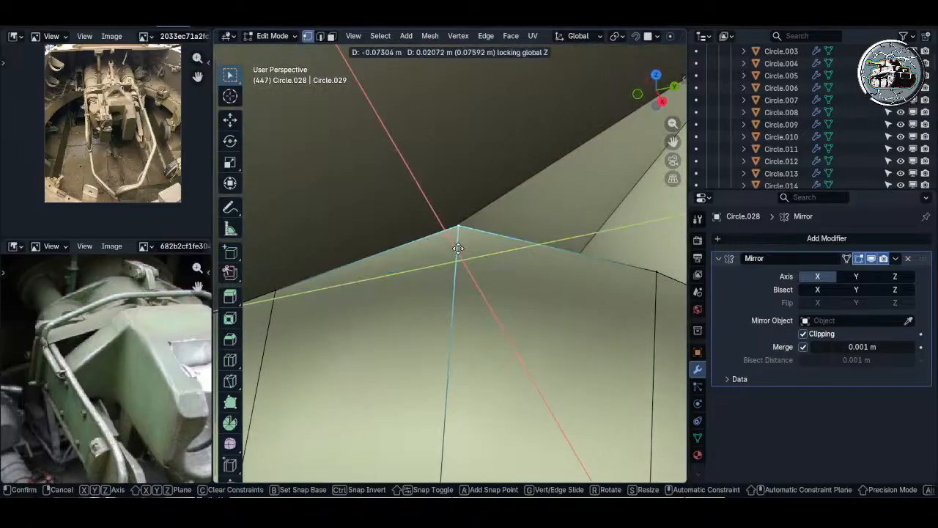
pyautogui.click(468, 225)
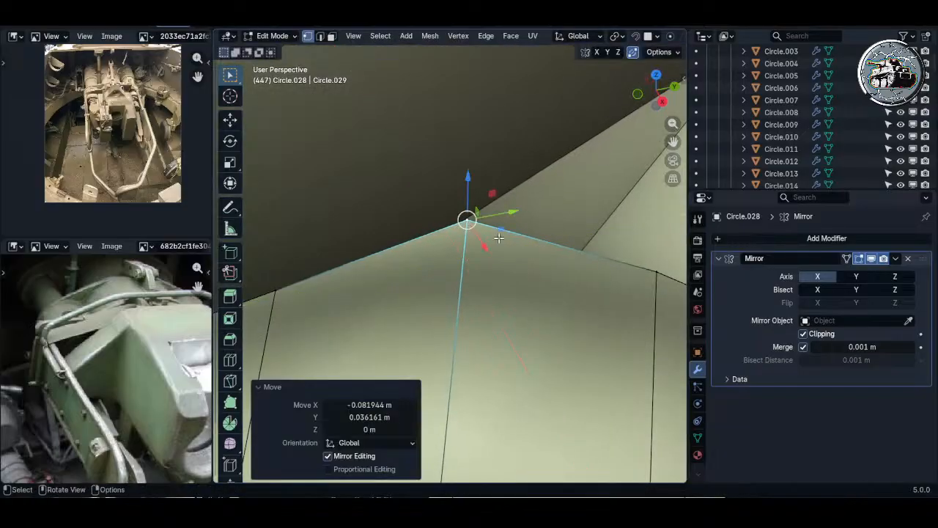
# - Move the next upper outer-edge vertex to the adjacent wall corner with Z locked
pyautogui.moveTo(468, 225); pyautogui.dragTo(517, 252, button='middle')
pyautogui.click(517, 251)
pyautogui.press('g')
pyautogui.hotkey('shift', 'z')
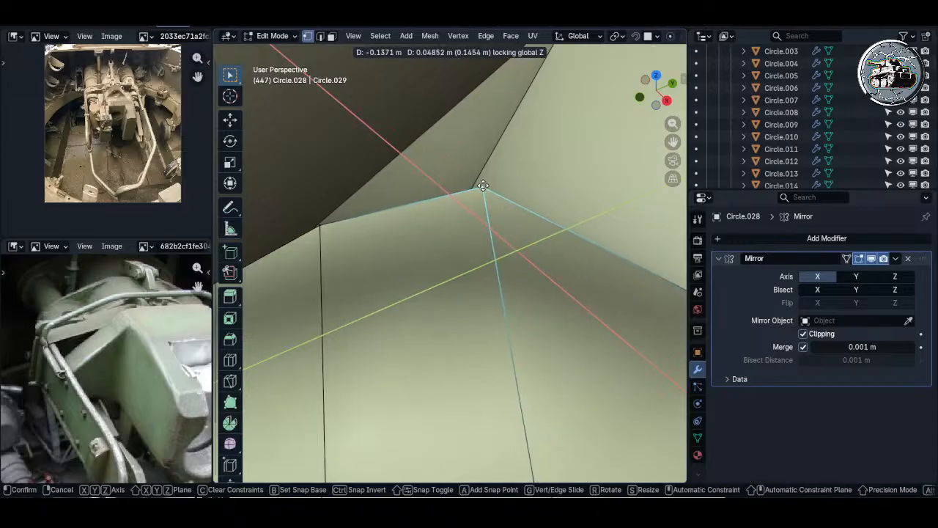
pyautogui.click(471, 187)
# - Move the two upper outer-edge vertices beyond the wall corner onto the adjoining wall with Z locked
pyautogui.moveTo(470, 187); pyautogui.dragTo(477, 237, button='middle')
pyautogui.click(460, 234)
pyautogui.press('g')
pyautogui.hotkey('shift', 'z')
pyautogui.click(473, 218)
pyautogui.click(479, 247)
pyautogui.press('g')
pyautogui.hotkey('shift', 'z')
pyautogui.click(479, 230)
# - Move the sagging upper outer-edge vertex to the wall, about -0.029 m in X and 0.052 m in Y, with Z locked
pyautogui.click(477, 237)
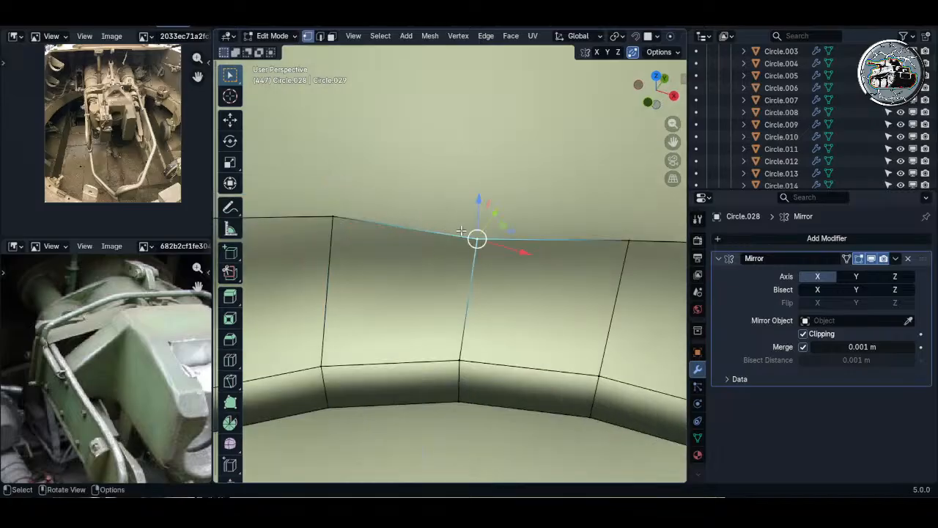
pyautogui.press('g')
pyautogui.hotkey('shift', 'z')
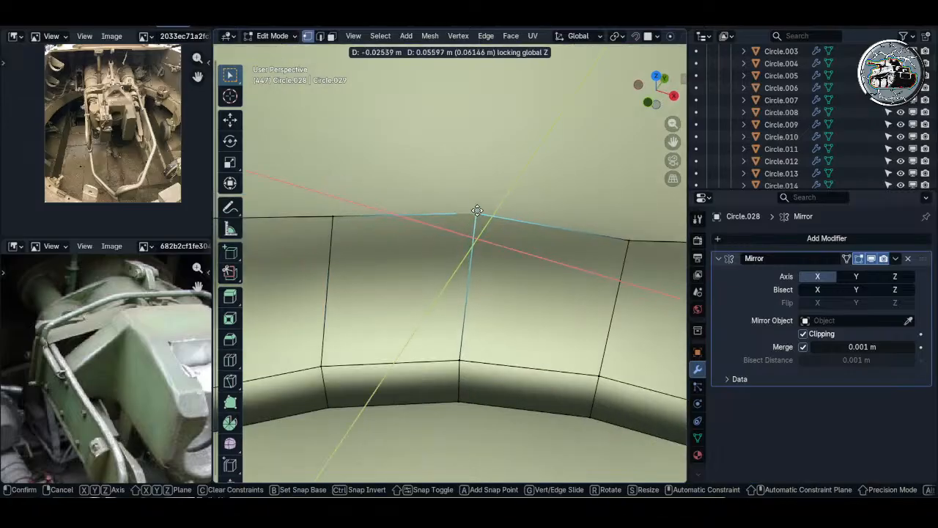
pyautogui.click(474, 214)
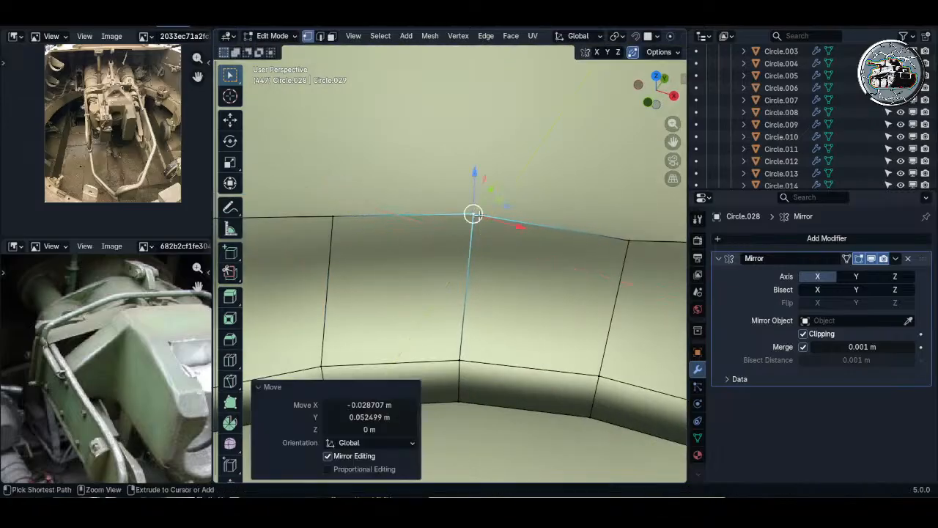
# - Move the upper outer-edge vertex beside the far wall corner about -0.006 m in X and 0.05 m in Y with Z locked
pyautogui.moveTo(473, 213)
pyautogui.mouseDown(button='middle')
pyautogui.moveTo(562, 189)
pyautogui.moveTo(550, 205)
pyautogui.moveTo(481, 209)
pyautogui.mouseUp(button='middle')
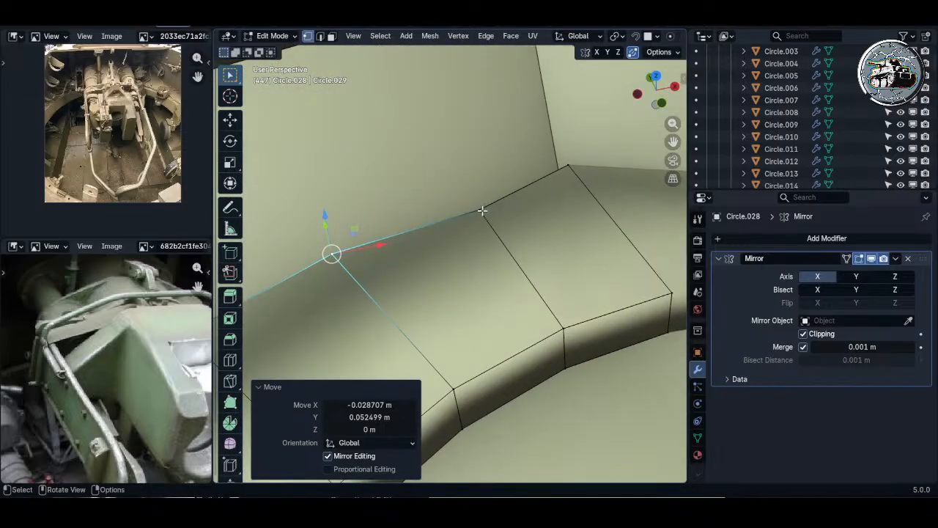
pyautogui.click(485, 211)
pyautogui.press('g')
pyautogui.hotkey('shift', 'z')
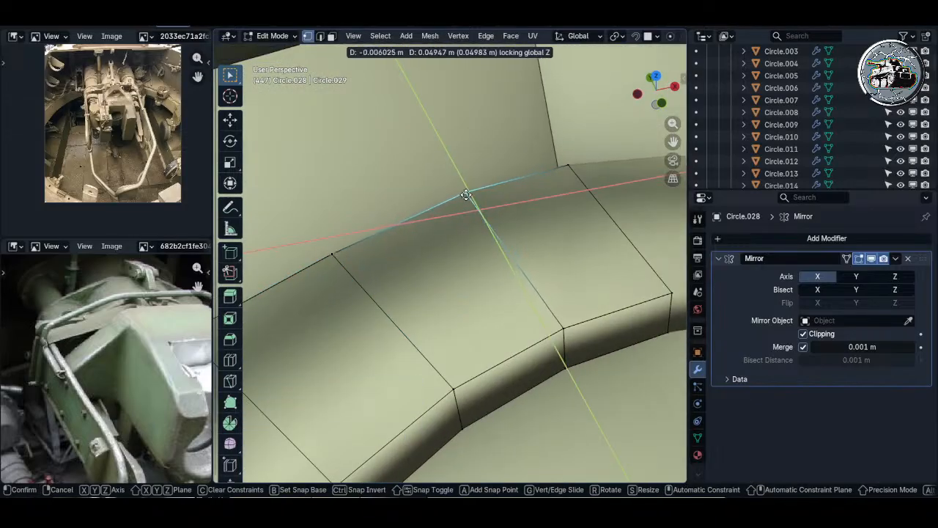
pyautogui.click(469, 192)
# - Move the upper outer-edge vertex into the far wall corner, about -0.006 m in X and 0.056 m in Y, with Z locked
pyautogui.keyDown('shift'); pyautogui.moveTo(469, 192); pyautogui.dragTo(352, 243, button='middle'); pyautogui.keyUp('shift')
pyautogui.click(457, 216)
pyautogui.moveTo(448, 209); pyautogui.dragTo(457, 220, button='middle')
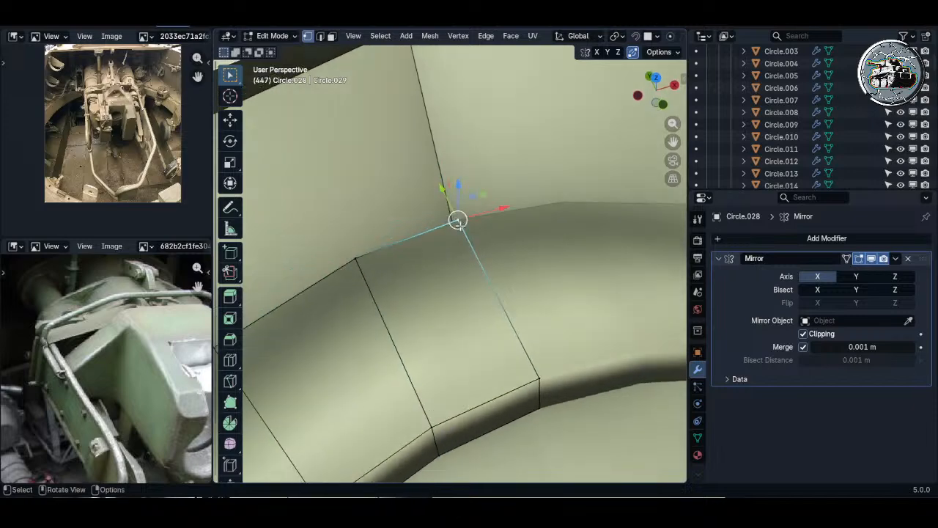
pyautogui.scroll(4, 450, 212)
pyautogui.hotkey('shift', 'z')
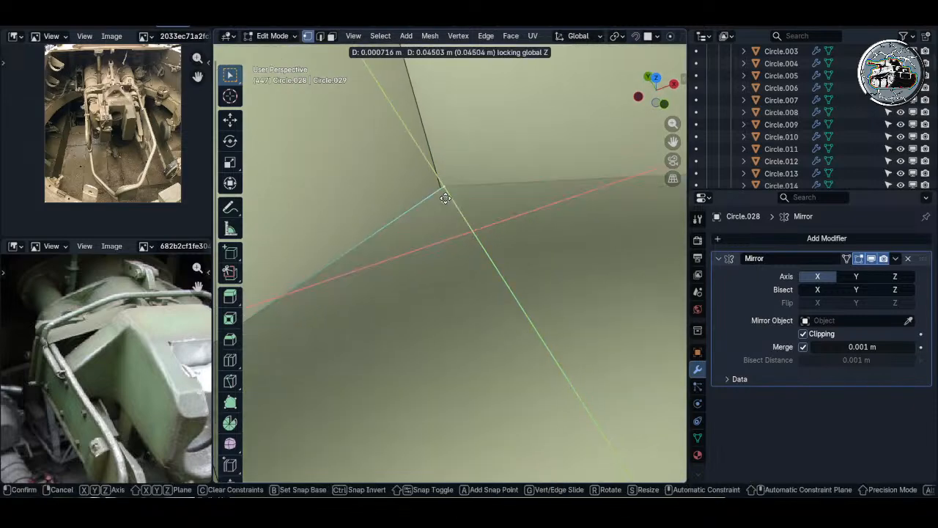
pyautogui.click(435, 181)
# - Refine the upper outer vertex at the opposite wall corner by about 0.006 m along Y with Z locked
pyautogui.scroll(-5, 437, 183)
pyautogui.moveTo(440, 189)
pyautogui.keyDown('shift'); pyautogui.mouseDown(button='middle')
pyautogui.moveTo(457, 222)
pyautogui.moveTo(423, 212)
pyautogui.moveTo(495, 210)
pyautogui.moveTo(374, 214)
pyautogui.moveTo(433, 213)
pyautogui.mouseUp(button='middle'); pyautogui.keyUp('shift')
pyautogui.hotkey('alt', 'z')
pyautogui.scroll(-3, 410, 206)
pyautogui.hotkey('alt', 'z')
pyautogui.scroll(9, 432, 213)
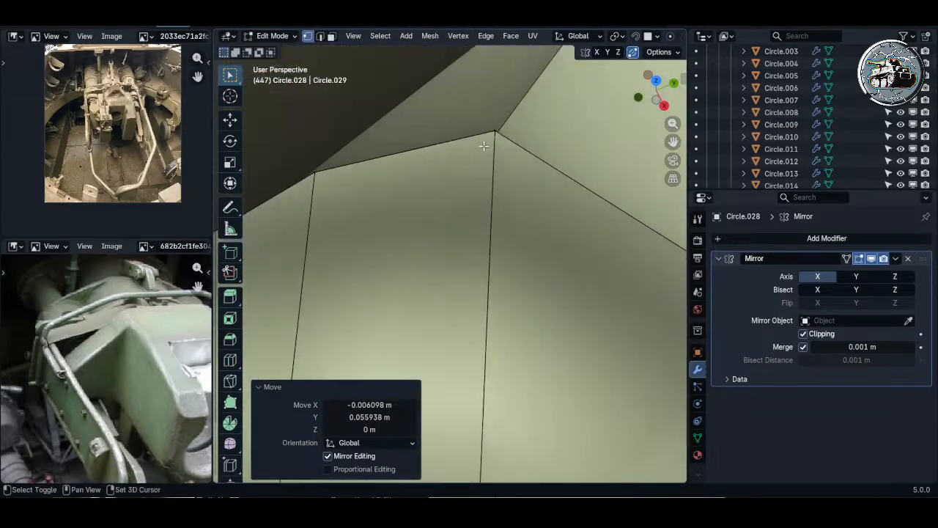
pyautogui.keyDown('shift'); pyautogui.moveTo(481, 142); pyautogui.dragTo(381, 261, button='middle'); pyautogui.keyUp('shift')
pyautogui.click(381, 260)
pyautogui.press('g')
pyautogui.hotkey('shift', 'z')
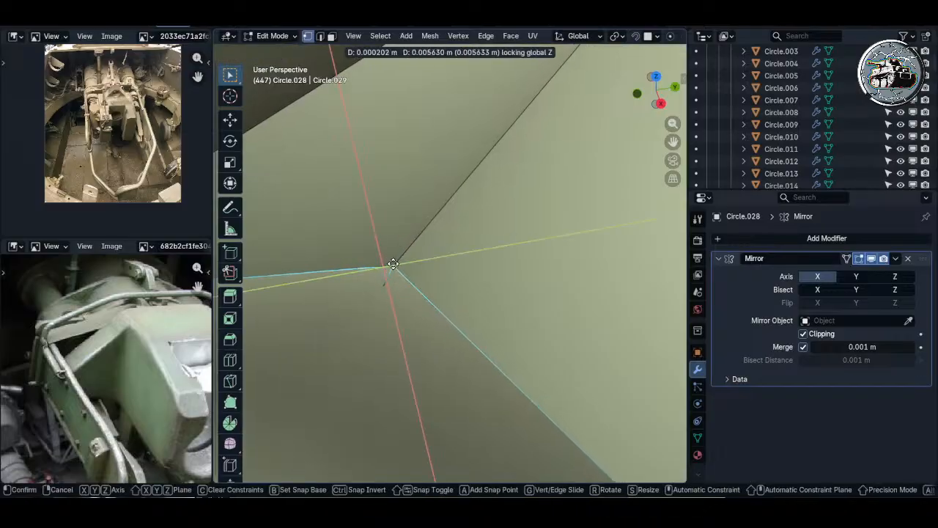
pyautogui.click(393, 264)
# - Select the ring's upper outer edge loop and inspect its fit against the turret walls in see-through view
pyautogui.scroll(-6, 393, 266)
pyautogui.keyDown('shift'); pyautogui.moveTo(367, 280); pyautogui.dragTo(483, 296, button='middle'); pyautogui.keyUp('shift')
pyautogui.hotkey('alt', 'a')
pyautogui.keyDown('alt'); pyautogui.click(510, 238); pyautogui.keyUp('alt')
pyautogui.scroll(-6, 498, 238)
pyautogui.hotkey('alt', 'z')
pyautogui.scroll(-2, 499, 239)
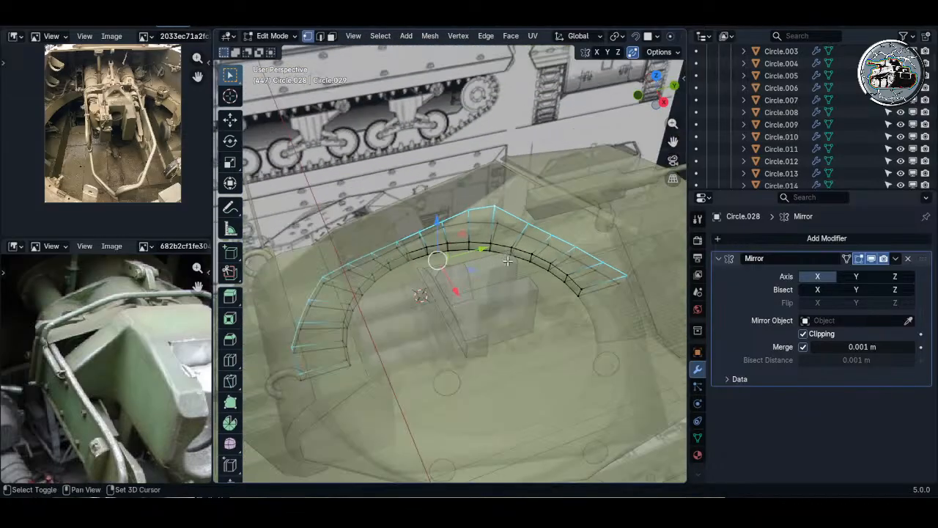
pyautogui.keyDown('shift'); pyautogui.moveTo(490, 258); pyautogui.dragTo(360, 261, button='middle'); pyautogui.keyUp('shift')
pyautogui.scroll(2, 360, 261)
pyautogui.moveTo(474, 330); pyautogui.dragTo(440, 293, button='middle')
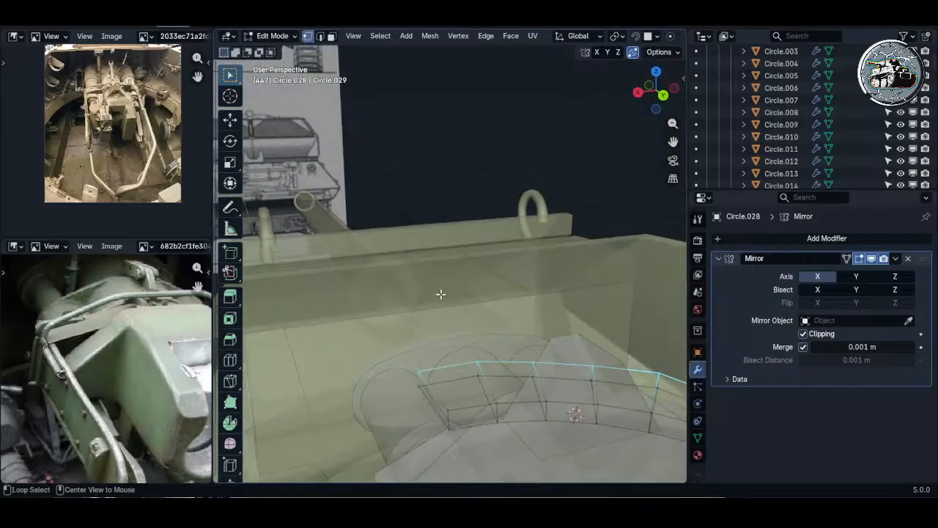
pyautogui.hotkey('alt', 'z')
pyautogui.keyDown('shift'); pyautogui.moveTo(490, 344); pyautogui.dragTo(446, 279, button='middle'); pyautogui.keyUp('shift')
# - Leave mesh editing and hide the gun breech and mount blocks that cover the ring
pyautogui.press('Tab')
pyautogui.click(543, 244)
pyautogui.press('h')
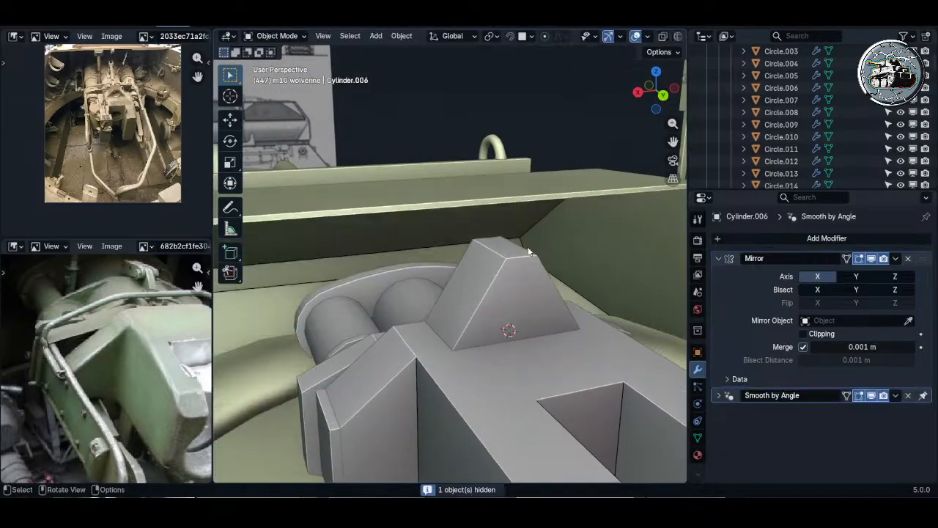
pyautogui.moveTo(543, 244); pyautogui.dragTo(499, 298, button='middle')
pyautogui.click(499, 301)
pyautogui.press('h')
pyautogui.click(513, 333)
pyautogui.press('h')
pyautogui.click(510, 338)
pyautogui.press('h')
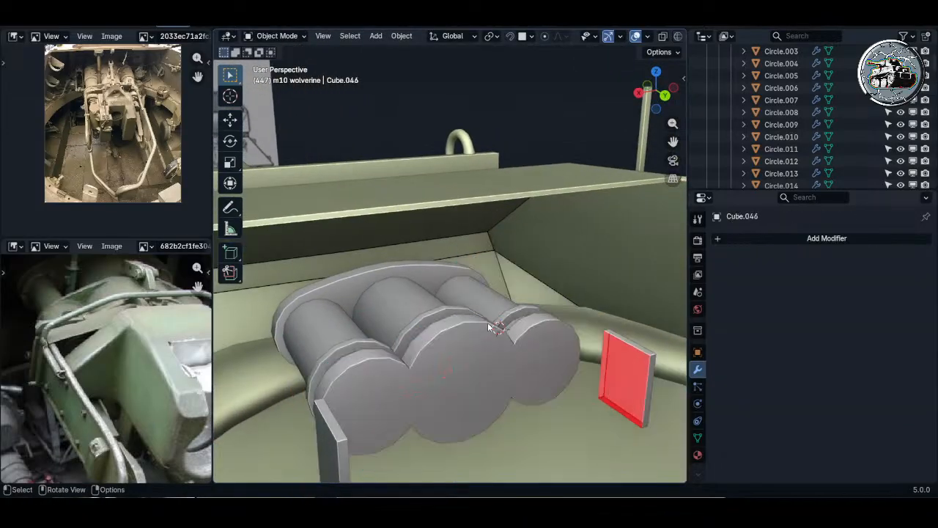
# - Hide the clustered gun cylinders and their backing plate to expose the front of the ring
pyautogui.click(485, 327)
pyautogui.press('h')
pyautogui.click(472, 320)
pyautogui.click(469, 321)
pyautogui.press('h')
pyautogui.click(485, 324)
pyautogui.press('h')
pyautogui.click(473, 324)
pyautogui.press('h')
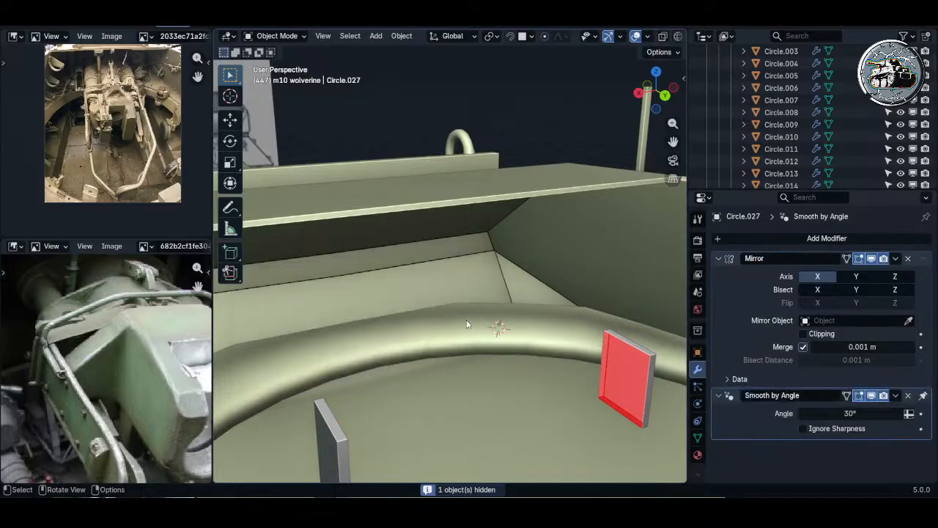
# - Edit the ring's mesh and move the upper outer vertex by the side wall about -0.017 m in X and 0.005 m in Y
pyautogui.click(467, 320)
pyautogui.press('Tab')
pyautogui.scroll(4, 533, 297)
pyautogui.keyDown('shift'); pyautogui.moveTo(607, 323); pyautogui.dragTo(579, 310, button='middle'); pyautogui.keyUp('shift')
pyautogui.scroll(2, 585, 310)
pyautogui.click(584, 310)
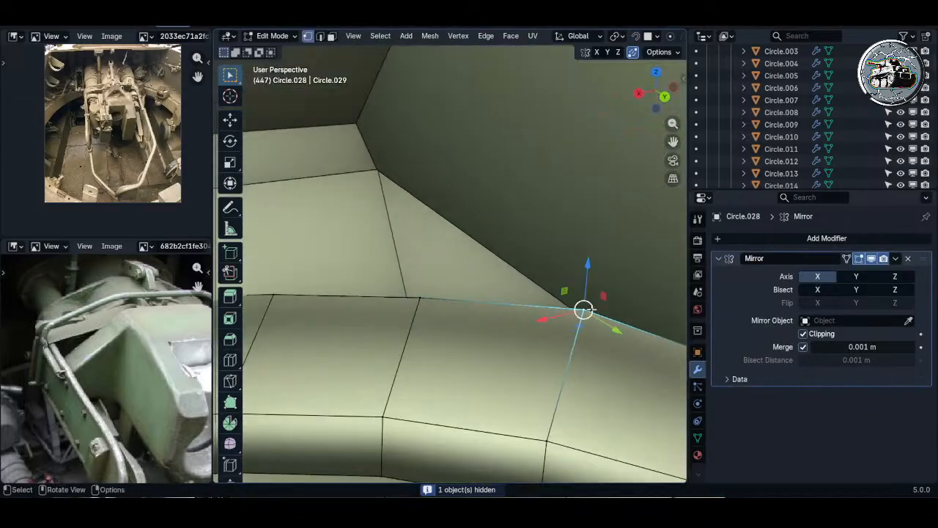
pyautogui.press('g')
pyautogui.hotkey('shift', 'z')
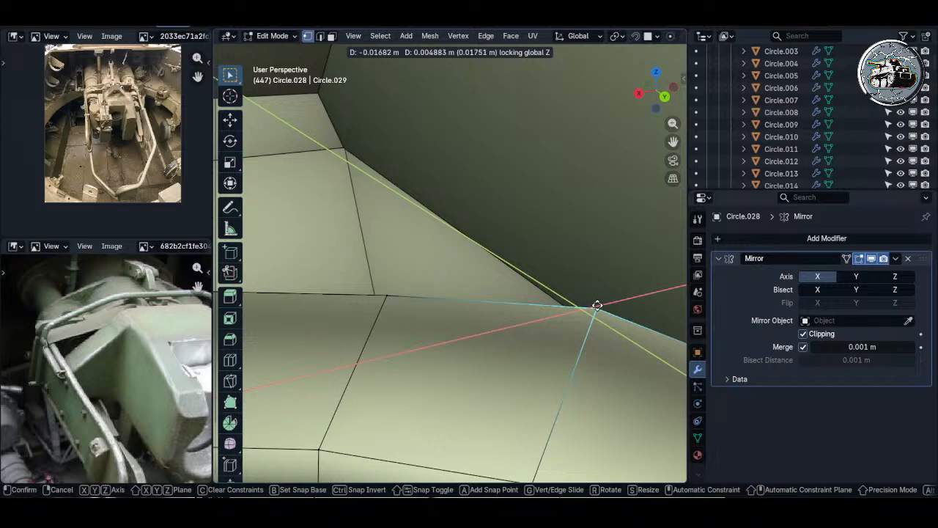
pyautogui.click(597, 305)
# - Move the upper outer vertex to the front wall corner, about -0.015 m in X and -0.118 m in Y, with Z locked
pyautogui.click(386, 295)
pyautogui.keyDown('shift'); pyautogui.moveTo(380, 261); pyautogui.dragTo(438, 273, button='middle'); pyautogui.keyUp('shift')
pyautogui.press('g')
pyautogui.hotkey('shift', 'z')
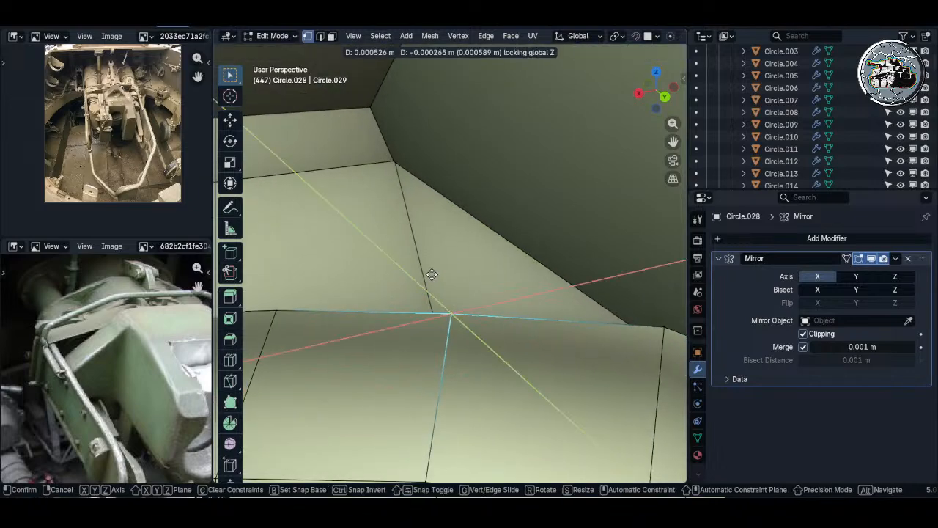
pyautogui.click(421, 277)
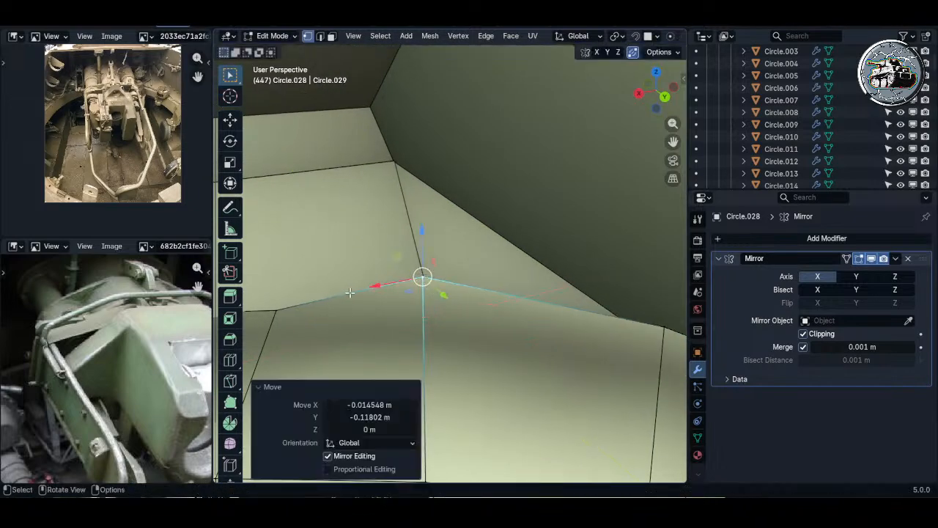
# - Move the upper outer vertex beside the front corner about -0.006 m in X and -0.013 m in Y with Z locked
pyautogui.keyDown('shift'); pyautogui.moveTo(423, 276); pyautogui.dragTo(549, 233, button='middle'); pyautogui.keyUp('shift')
pyautogui.click(417, 212)
pyautogui.click(425, 262)
pyautogui.press('g')
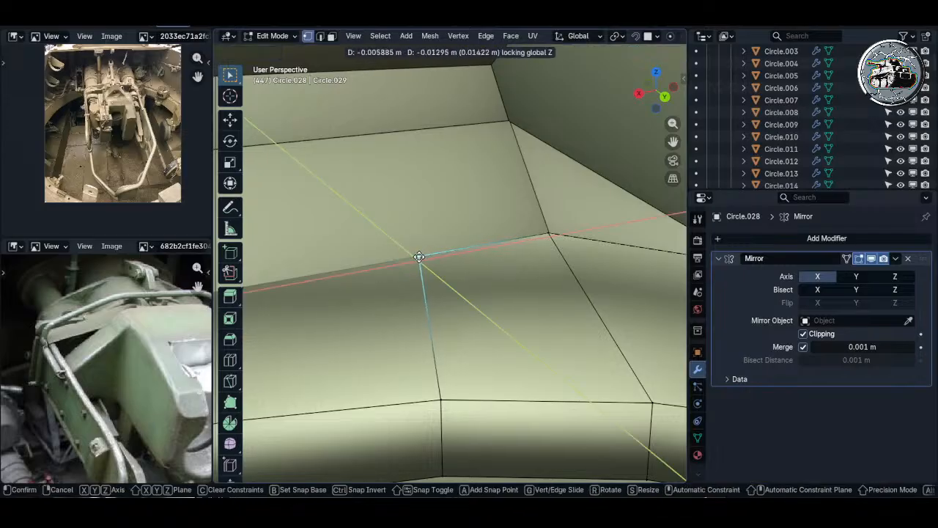
pyautogui.click(419, 257)
# - Move the next upper outer vertex along the front wall about 0.013 m in X and 0.067 m in Y with Z locked
pyautogui.scroll(-4, 518, 223)
pyautogui.keyDown('shift'); pyautogui.moveTo(420, 256); pyautogui.dragTo(494, 229, button='middle'); pyautogui.keyUp('shift')
pyautogui.hotkey('alt', 'z')
pyautogui.click(532, 208)
pyautogui.hotkey('alt', 'z')
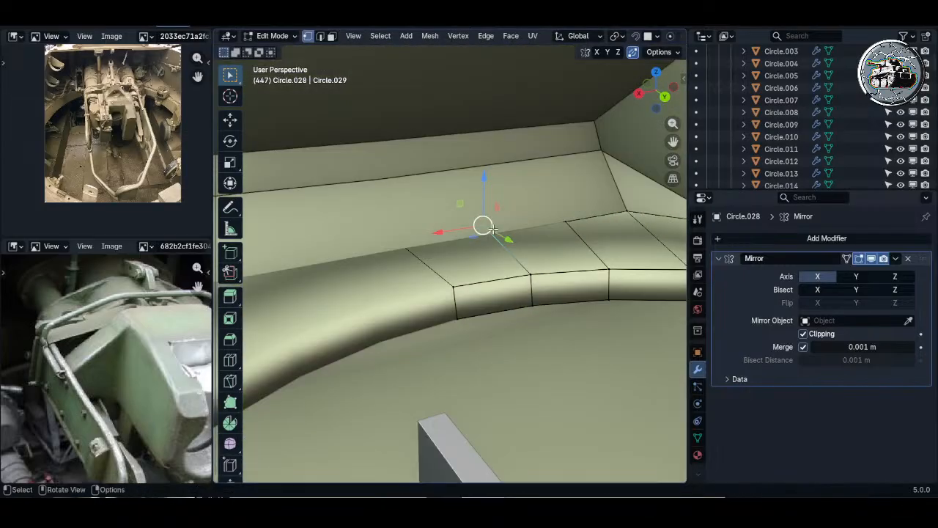
pyautogui.click(492, 234)
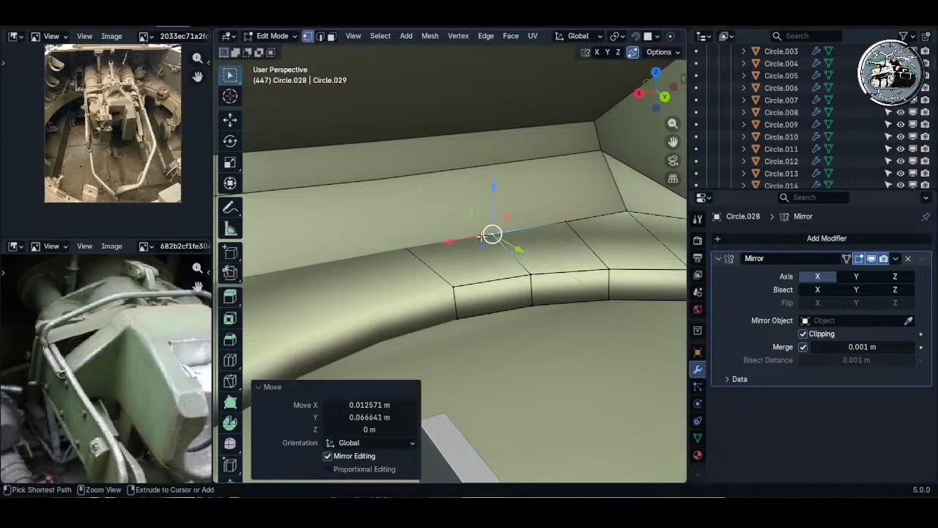
# - Move the next upper outer vertex along the front wall about 0.004 m in X and 0.059 m in Y with Z locked
pyautogui.click(394, 236)
pyautogui.scroll(5, 379, 237)
pyautogui.press('g')
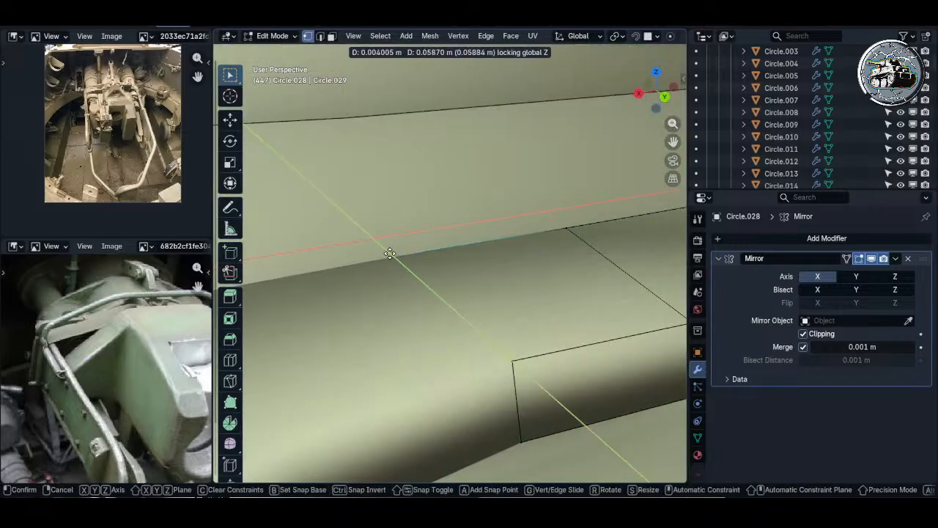
pyautogui.click(392, 257)
pyautogui.scroll(-1, 464, 253)
# - Hide the ring's upper outer edge loop so that the lower outer vertices can be reached
pyautogui.keyDown('alt'); pyautogui.click(464, 252); pyautogui.keyUp('alt')
pyautogui.keyDown('shift'); pyautogui.moveTo(569, 257); pyautogui.dragTo(507, 253, button='middle'); pyautogui.keyUp('shift')
pyautogui.scroll(-5, 507, 251)
pyautogui.hotkey('alt', 'z')
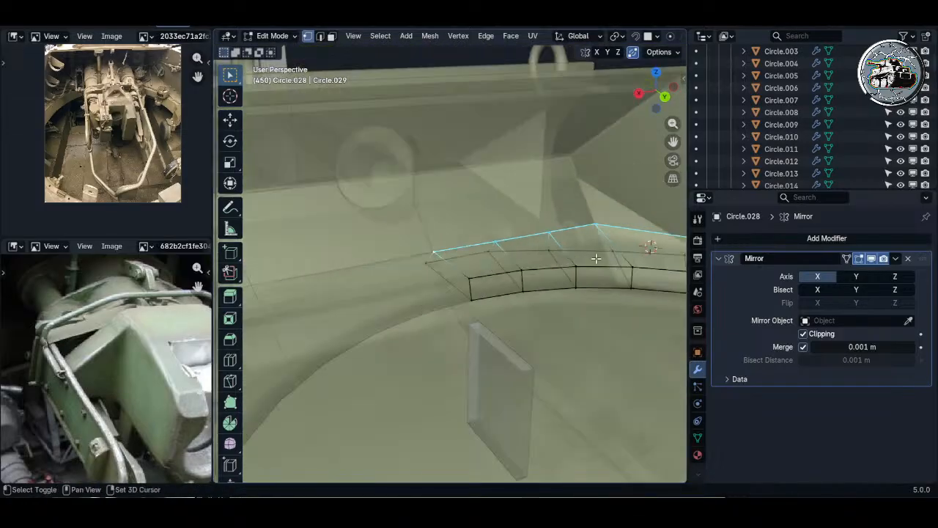
pyautogui.keyDown('shift'); pyautogui.moveTo(594, 259); pyautogui.dragTo(439, 243, button='middle'); pyautogui.keyUp('shift')
pyautogui.scroll(-3, 438, 242)
pyautogui.keyDown('shift'); pyautogui.moveTo(490, 256); pyautogui.dragTo(469, 257, button='middle'); pyautogui.keyUp('shift')
pyautogui.press('h')
pyautogui.hotkey('alt', 'z')
pyautogui.scroll(5, 435, 259)
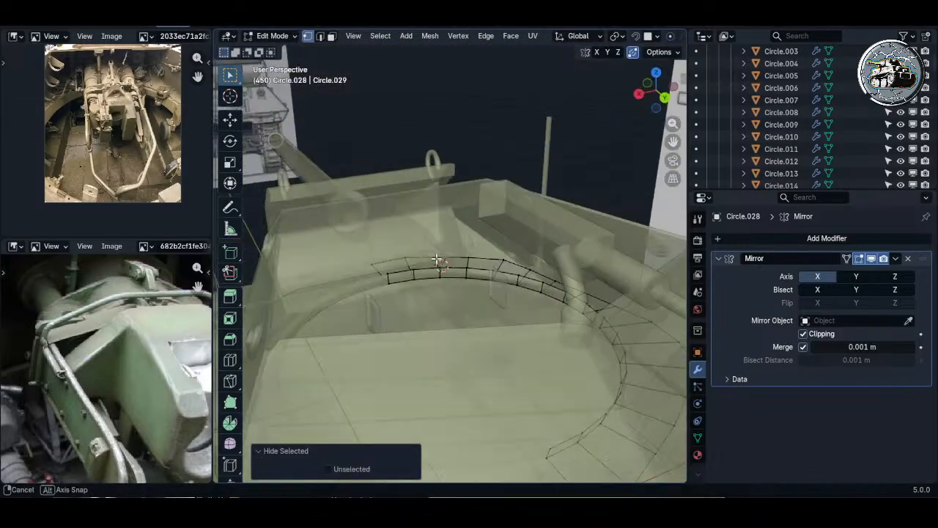
# - Move the lower outer vertex at the front wall about -0.001 m in X and 0.125 m in Y with Z locked
pyautogui.scroll(3, 380, 266)
pyautogui.hotkey('alt', 'z')
pyautogui.keyDown('alt'); pyautogui.click(354, 286); pyautogui.keyUp('alt')
pyautogui.hotkey('alt', 'z')
pyautogui.scroll(3, 353, 286)
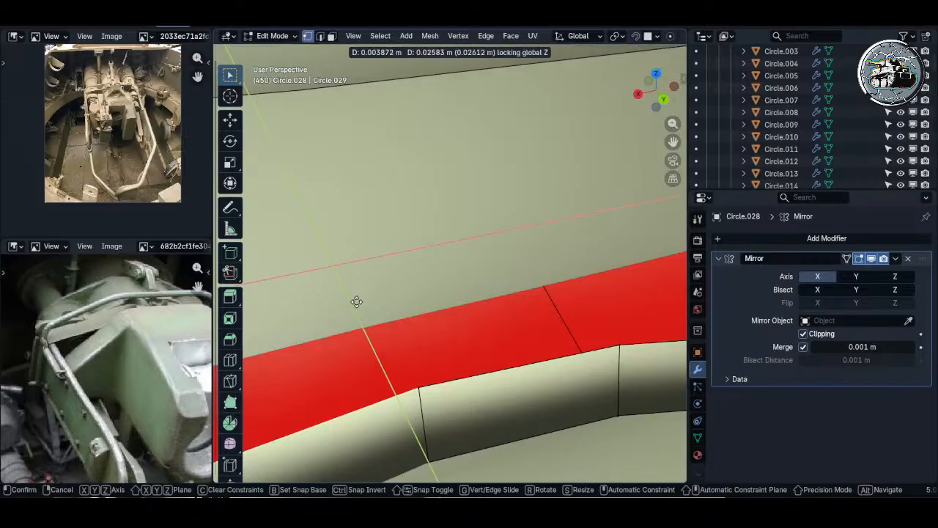
pyautogui.keyDown('ctrl'); pyautogui.click(364, 324); pyautogui.keyUp('ctrl')
# - Move the next lower outer vertex to the front wall, about 0.025 m in X and 0.135 m in Y with Z locked
pyautogui.keyDown('shift'); pyautogui.moveTo(551, 276); pyautogui.dragTo(472, 275, button='middle'); pyautogui.keyUp('shift')
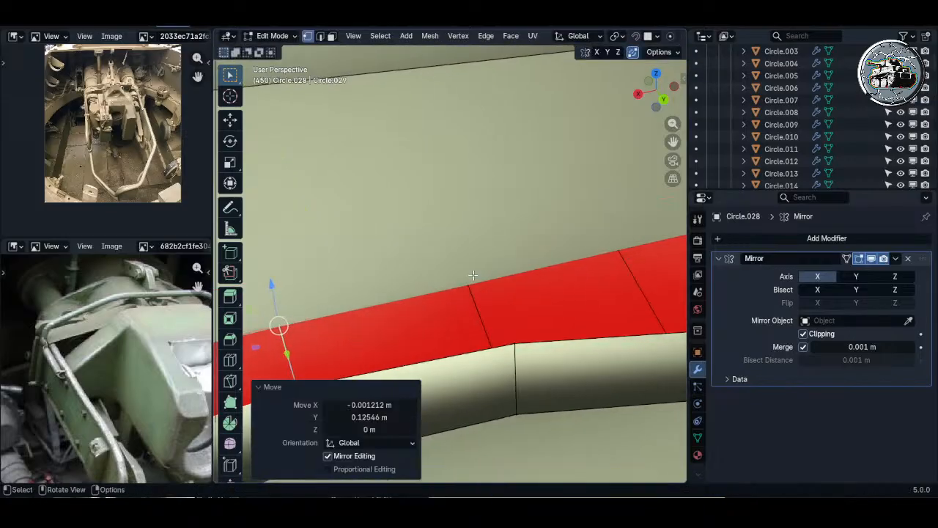
pyautogui.hotkey('alt', 'z')
pyautogui.keyDown('alt'); pyautogui.click(458, 236); pyautogui.keyUp('alt')
pyautogui.hotkey('alt', 'z')
pyautogui.press('g')
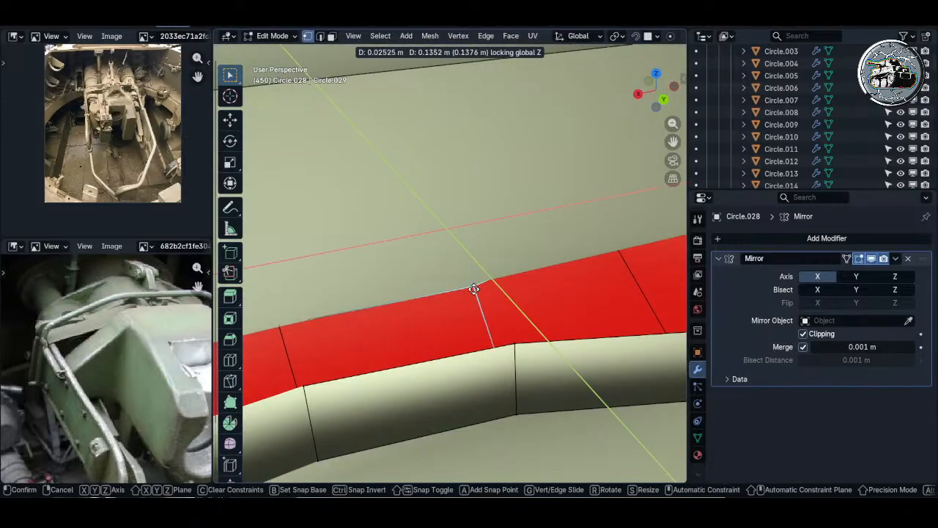
pyautogui.click(470, 283)
# - Move the lower outer vertex just before the front corner onto the front wall's base, with Z locked
pyautogui.keyDown('shift'); pyautogui.moveTo(568, 241); pyautogui.dragTo(274, 272, button='middle'); pyautogui.keyUp('shift')
pyautogui.hotkey('alt', 'z')
pyautogui.click(383, 253)
pyautogui.hotkey('alt', 'z')
pyautogui.press('g')
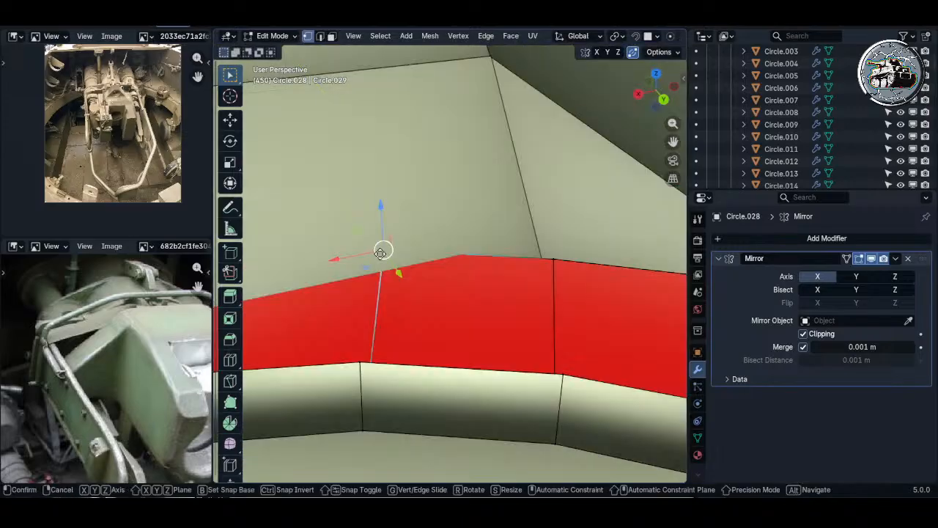
pyautogui.hotkey('shift', 'z')
pyautogui.click(385, 270)
# - Move the lower outer corner vertex into the front wall corner and place the following vertex at the next wall joint
pyautogui.click(554, 257)
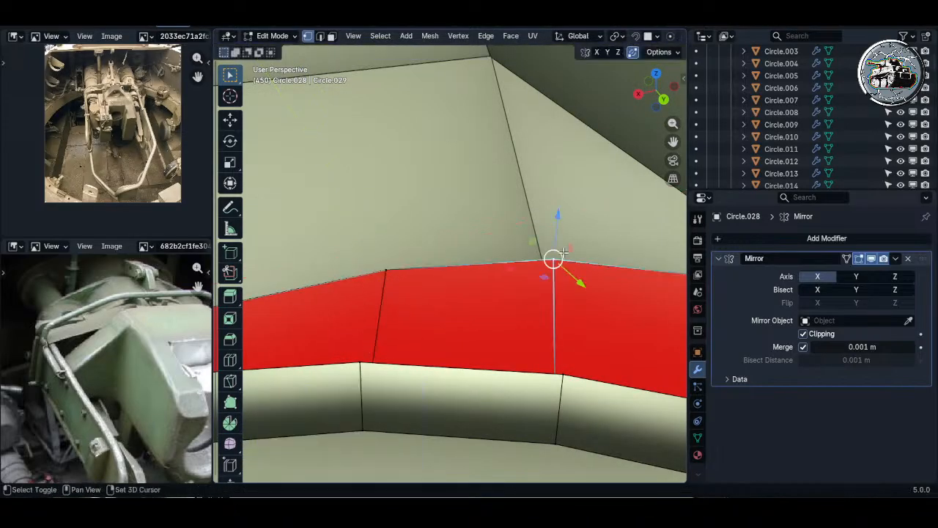
pyautogui.press('g')
pyautogui.keyDown('shift'); pyautogui.moveTo(555, 255); pyautogui.dragTo(436, 219, button='middle'); pyautogui.keyUp('shift')
pyautogui.click(486, 253)
pyautogui.scroll(-2, 521, 247)
pyautogui.click(528, 244)
pyautogui.scroll(2, 543, 241)
pyautogui.press('g')
pyautogui.hotkey('shift', 'z')
pyautogui.click(572, 240)
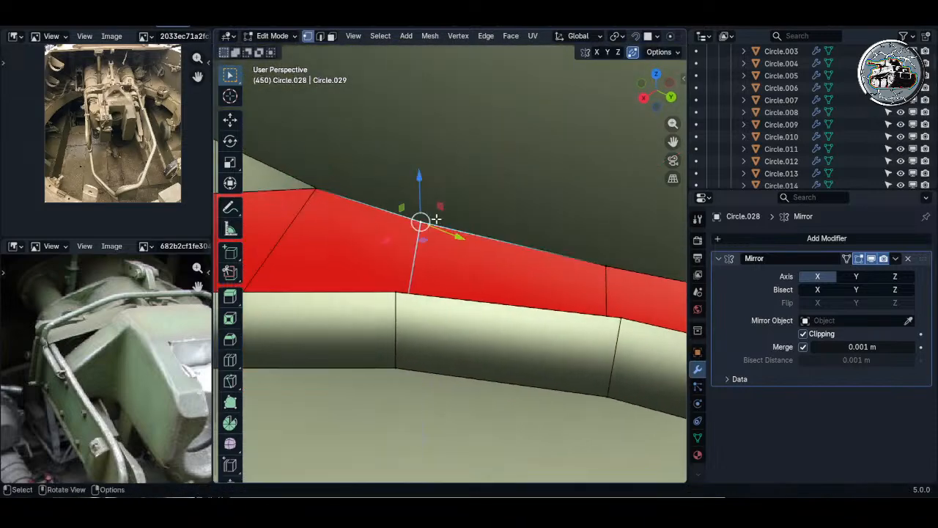
# - Move the first lower side-wall vertex about -0.023 m in X and 0.008 m in Y, and fit the next one with Z locked
pyautogui.hotkey('shift', 'z')
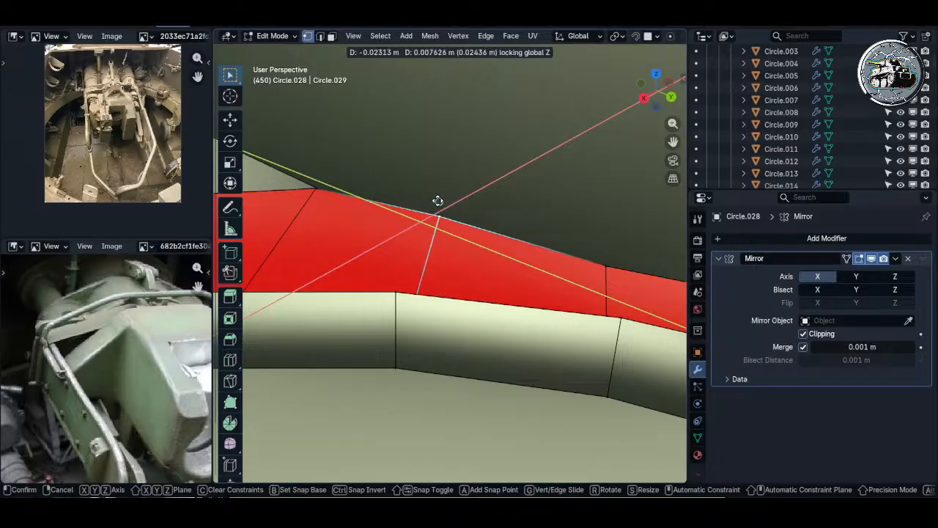
pyautogui.click(437, 204)
pyautogui.moveTo(437, 205); pyautogui.dragTo(450, 222, button='middle')
pyautogui.click(517, 260)
pyautogui.moveTo(517, 260); pyautogui.dragTo(437, 231, button='middle')
pyautogui.press('g')
pyautogui.hotkey('shift', 'z')
pyautogui.click(544, 256)
# - Move the following two lower outer vertices farther back against the side wall, with Z locked
pyautogui.click(559, 238)
pyautogui.press('g')
pyautogui.hotkey('shift', 'z')
pyautogui.moveTo(561, 233); pyautogui.dragTo(466, 277, button='middle')
pyautogui.click(460, 239)
pyautogui.click(381, 218)
pyautogui.press('g')
pyautogui.hotkey('shift', 'z')
pyautogui.click(452, 235)
# - Fit the lower outer vertices to the side wall's rear end and the rear corner, the latter about -0.040 m in X and 0.198 m in Y
pyautogui.press('g')
pyautogui.hotkey('shift', 'z')
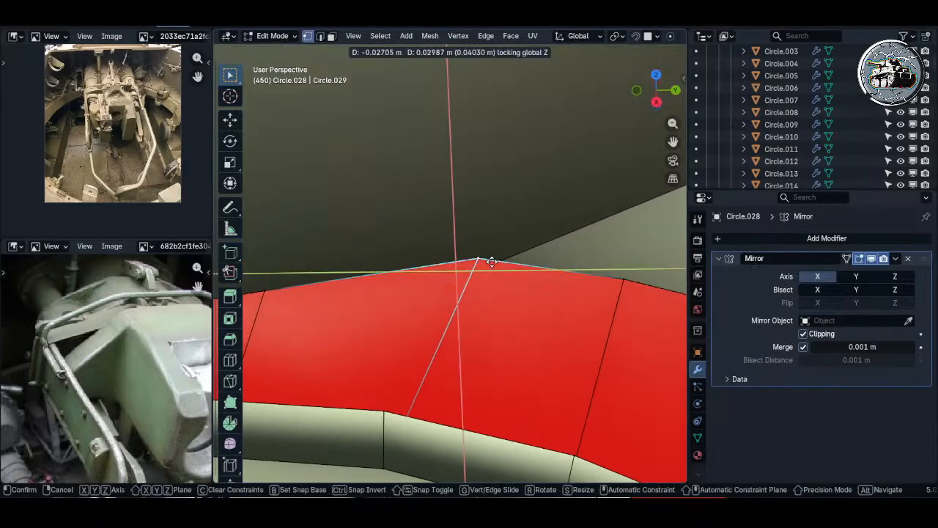
pyautogui.click(543, 241)
pyautogui.keyDown('shift'); pyautogui.moveTo(608, 252); pyautogui.dragTo(436, 282, button='middle'); pyautogui.keyUp('shift')
pyautogui.click(439, 295)
pyautogui.moveTo(436, 282); pyautogui.dragTo(457, 272, button='middle')
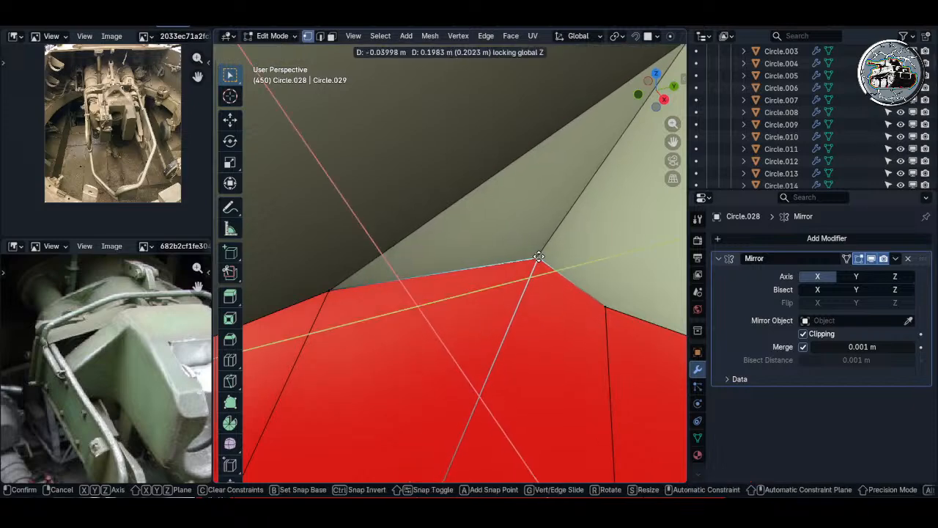
pyautogui.click(537, 257)
# - Move the first lower outer vertices past the rear corner onto the base of the rear wall
pyautogui.click(605, 306)
pyautogui.moveTo(606, 306); pyautogui.dragTo(658, 301, button='middle')
pyautogui.keyDown('shift'); pyautogui.moveTo(659, 300); pyautogui.dragTo(429, 263, button='middle'); pyautogui.keyUp('shift')
pyautogui.press('g')
pyautogui.hotkey('shift', 'z')
pyautogui.click(388, 244)
pyautogui.press('g')
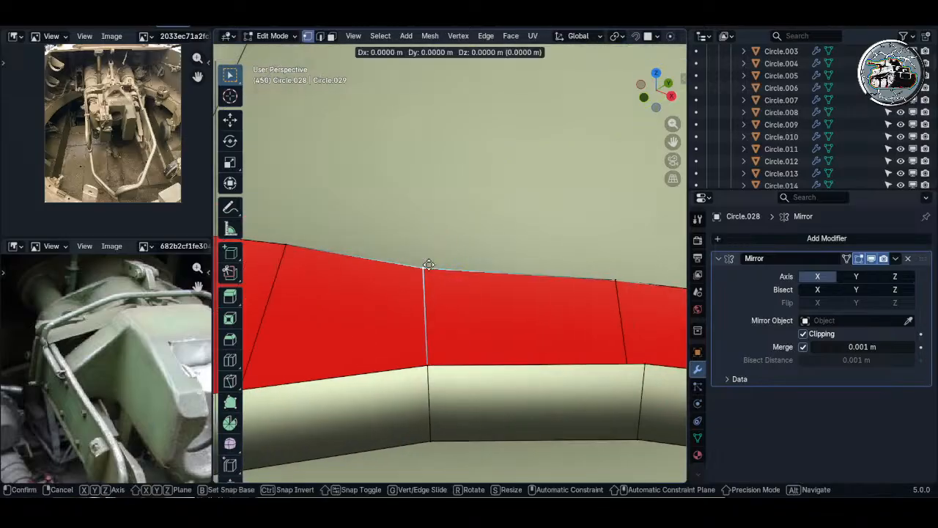
pyautogui.click(437, 262)
# - Adjust the next two lower outer vertices along the middle of the rear wall, keeping their height
pyautogui.click(605, 282)
pyautogui.keyDown('shift'); pyautogui.moveTo(605, 281); pyautogui.dragTo(446, 280, button='middle'); pyautogui.keyUp('shift')
pyautogui.press('g')
pyautogui.hotkey('shift', 'z')
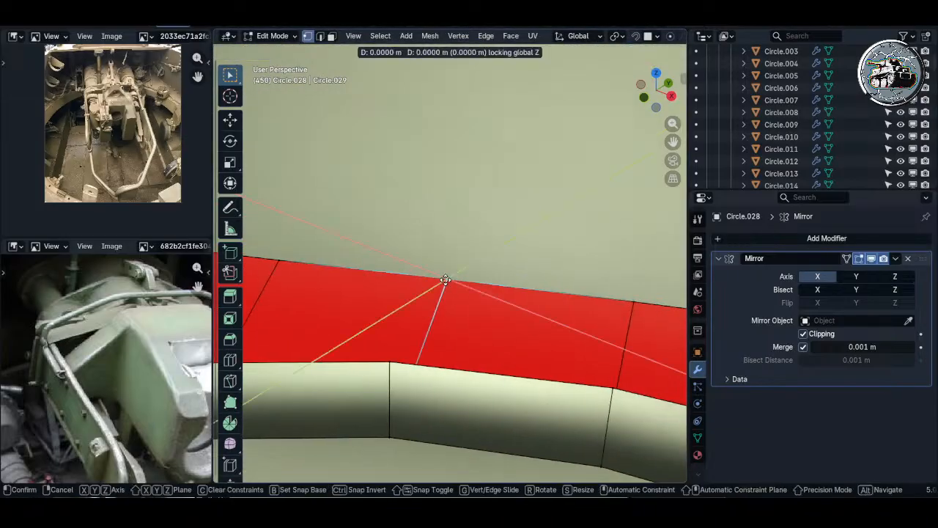
pyautogui.click(446, 279)
pyautogui.click(637, 304)
pyautogui.keyDown('shift'); pyautogui.moveTo(638, 303); pyautogui.dragTo(403, 283, button='middle'); pyautogui.keyUp('shift')
pyautogui.press('g')
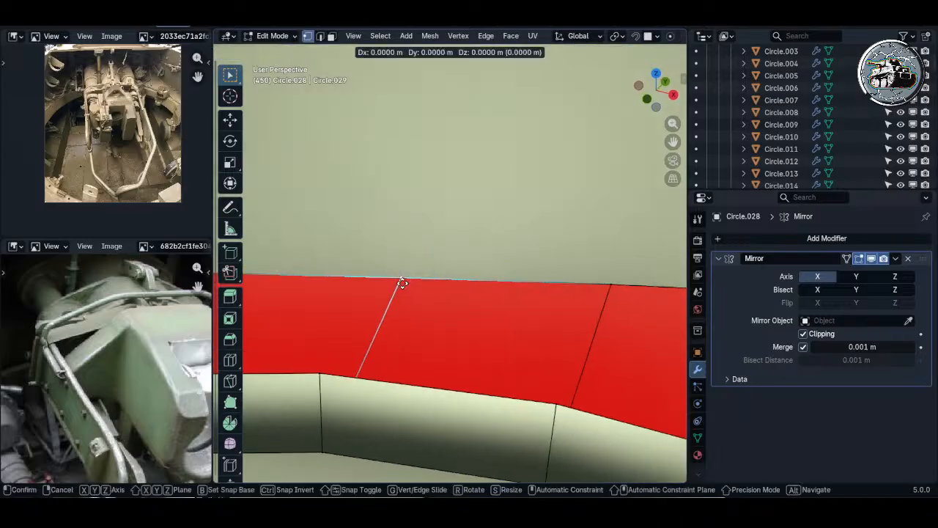
pyautogui.click(396, 280)
# - Adjust the last lower outer vertex before the rear wall's centre corner to the wall line
pyautogui.click(609, 284)
pyautogui.keyDown('shift'); pyautogui.moveTo(609, 284); pyautogui.dragTo(473, 282, button='middle'); pyautogui.keyUp('shift')
pyautogui.press('g')
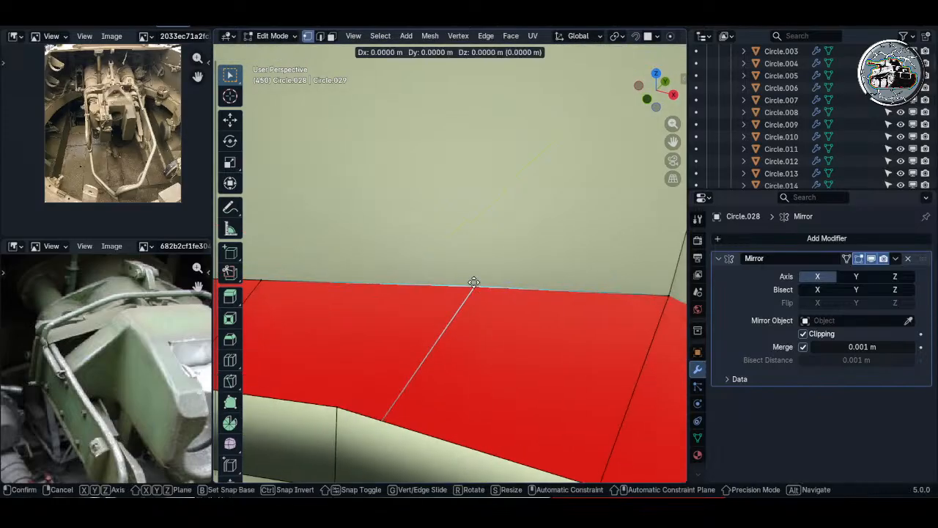
pyautogui.click(474, 283)
# - Move the lower outer vertex at the rear centre corner about 0.002 m in X and 0.005 m in Y with Z locked
pyautogui.keyDown('shift'); pyautogui.moveTo(594, 299); pyautogui.dragTo(455, 285, button='middle'); pyautogui.keyUp('shift')
pyautogui.click(492, 287)
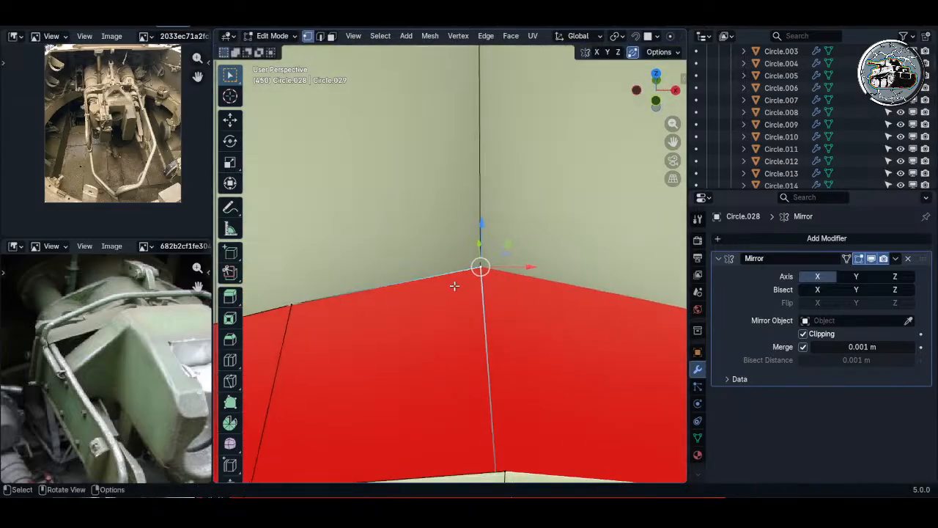
pyautogui.press('g')
pyautogui.hotkey('shift', 'z')
pyautogui.click(483, 264)
pyautogui.scroll(-9, 482, 265)
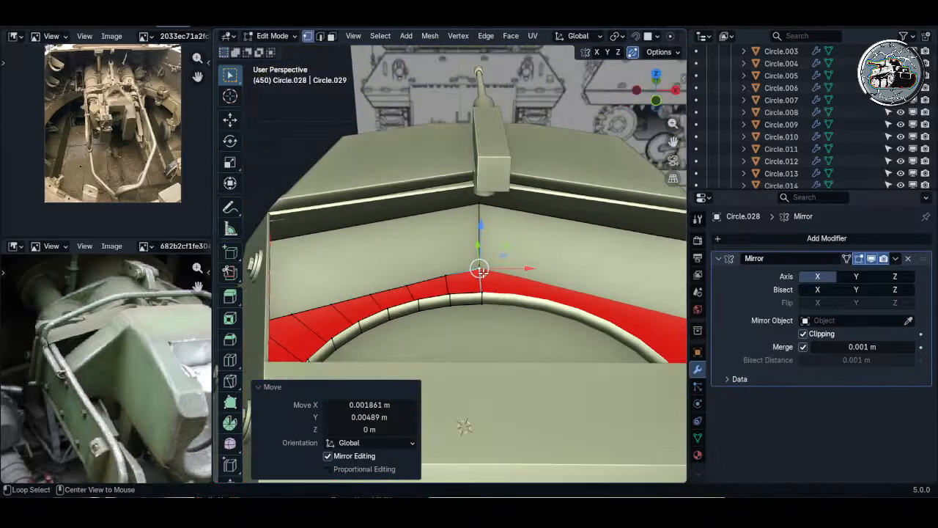
# - Isolate the ring by hiding all other objects, and reopen its mesh for editing
pyautogui.hotkey('alt', 'a')
pyautogui.press('Tab')
pyautogui.scroll(-3, 492, 279)
pyautogui.hotkey('shift', 'h')
pyautogui.press('Tab')
pyautogui.moveTo(498, 281); pyautogui.dragTo(536, 273, button='middle')
# - Delete the face loop around the ring's outer rim
pyautogui.press('3')
pyautogui.scroll(4, 535, 273)
pyautogui.moveTo(470, 306); pyautogui.dragTo(435, 280, button='middle')
pyautogui.keyDown('alt'); pyautogui.click(415, 313); pyautogui.keyUp('alt')
pyautogui.scroll(-4, 415, 313)
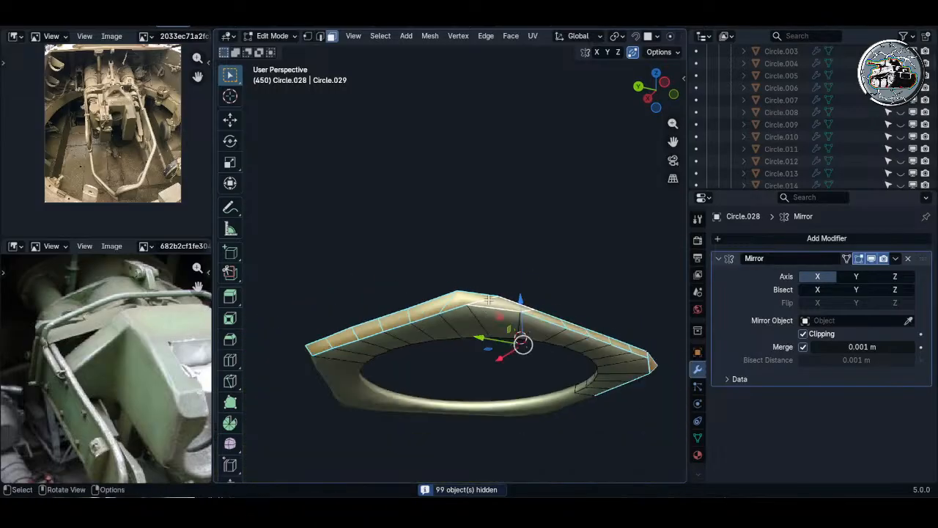
pyautogui.press('x')
pyautogui.moveTo(485, 322); pyautogui.dragTo(559, 224, button='middle')
# - Finish editing the ring and unhide all the tank's objects
pyautogui.press('Tab')
pyautogui.hotkey('alt', 'h')
pyautogui.scroll(4, 469, 223)
pyautogui.keyDown('shift'); pyautogui.moveTo(414, 205); pyautogui.dragTo(410, 226, button='middle'); pyautogui.keyUp('shift')
pyautogui.scroll(4, 117, 154)
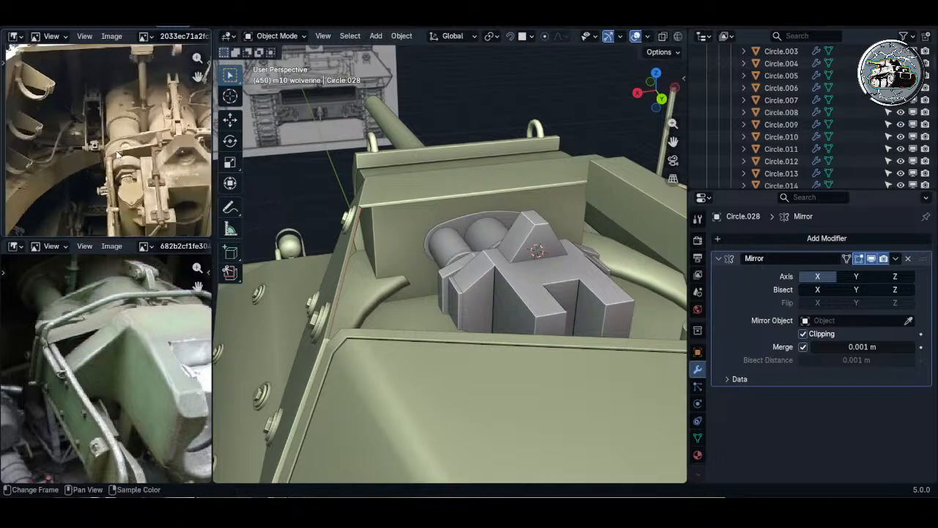
# - Examine the modelled turret interior and the gun breech, its side plates and guard rails in both reference photos
pyautogui.moveTo(442, 291); pyautogui.dragTo(432, 311, button='middle')
pyautogui.click(414, 241)
pyautogui.moveTo(414, 240); pyautogui.dragTo(493, 280, button='middle')
pyautogui.hotkey('alt', 'z')
pyautogui.hotkey('alt', 'z')
pyautogui.press('Tab')
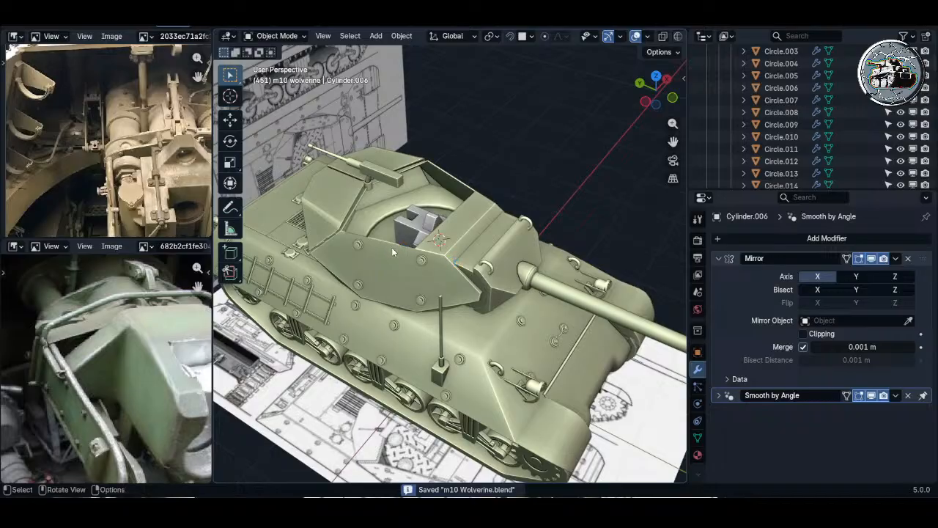
pyautogui.moveTo(163, 141); pyautogui.dragTo(131, 154, button='middle')
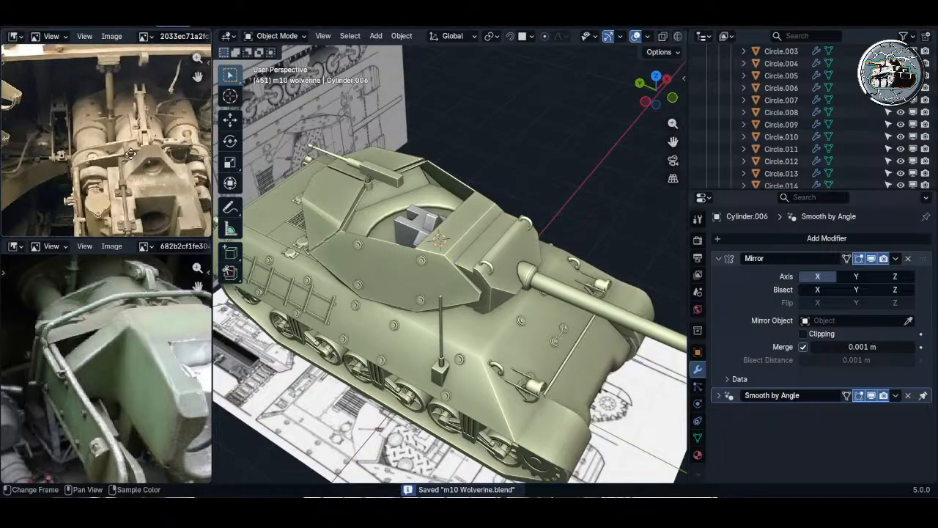
pyautogui.scroll(-4, 130, 154)
pyautogui.scroll(-3, 143, 324)
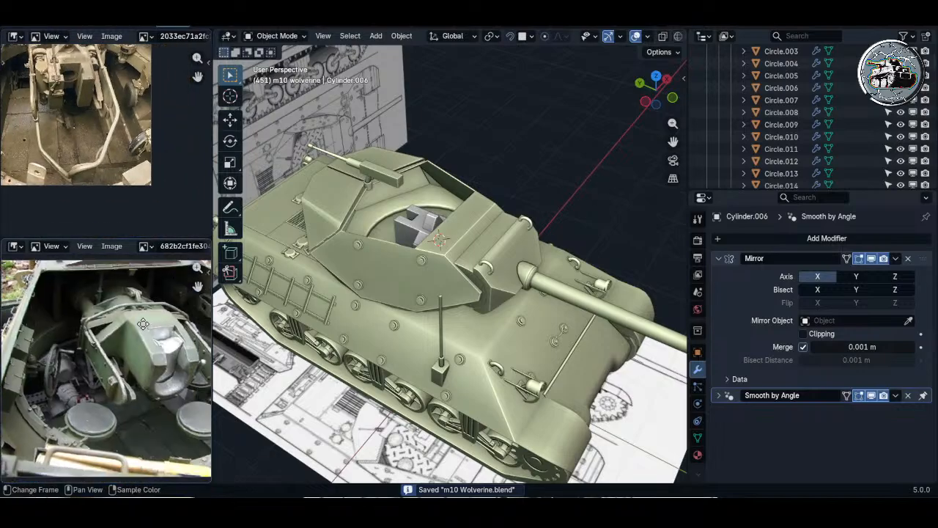
pyautogui.scroll(-3, 143, 324)
pyautogui.scroll(6, 64, 264)
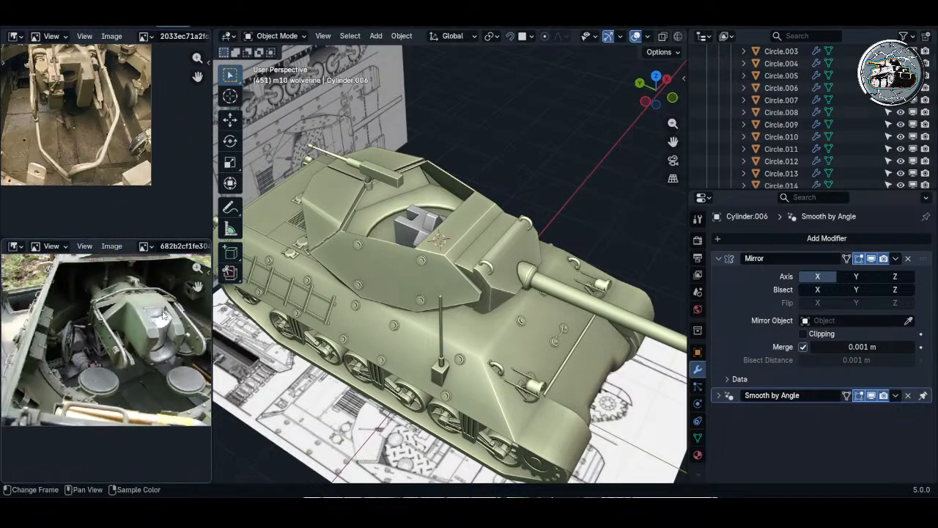
pyautogui.scroll(3, 94, 146)
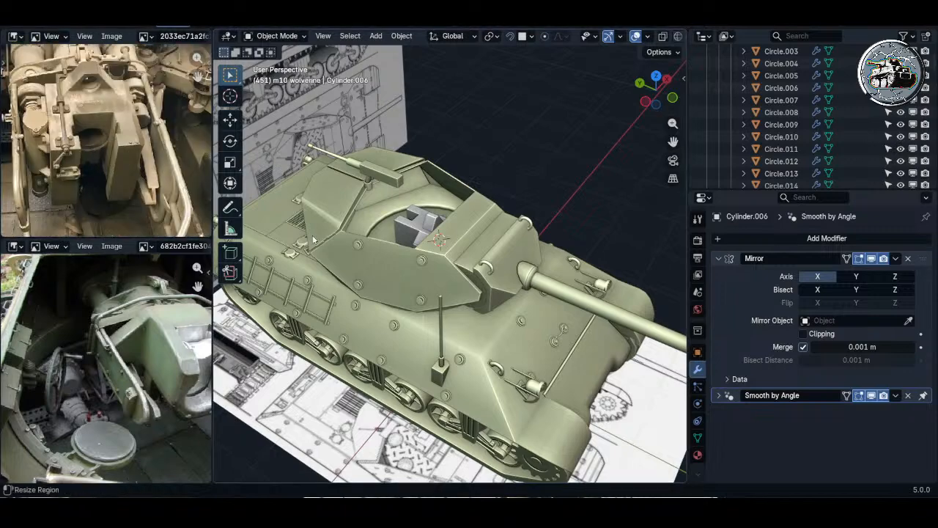
# - Open the mesh of the thin plates on the gun breech's sides for editing
pyautogui.moveTo(460, 268)
pyautogui.mouseDown(button='middle')
pyautogui.moveTo(480, 258)
pyautogui.moveTo(453, 257)
pyautogui.mouseUp(button='middle')
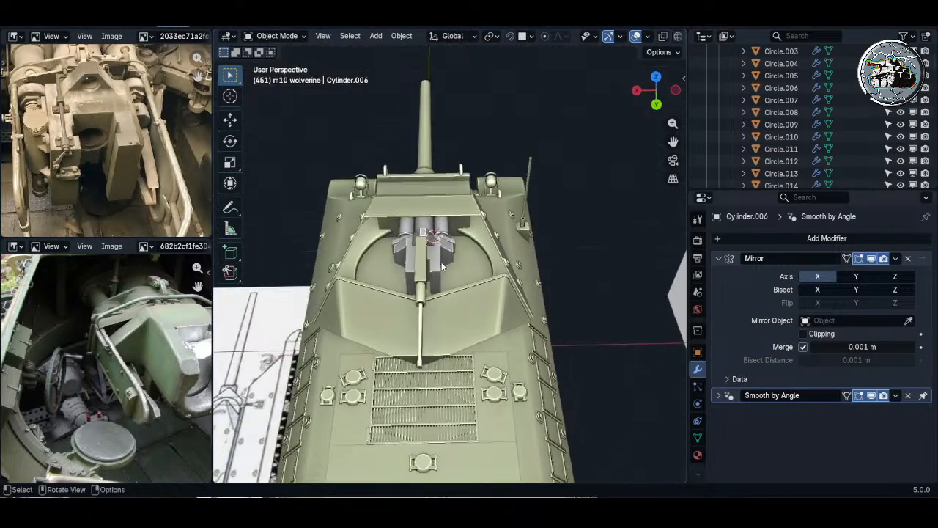
pyautogui.scroll(5, 449, 259)
pyautogui.click(461, 255)
pyautogui.press('Tab')
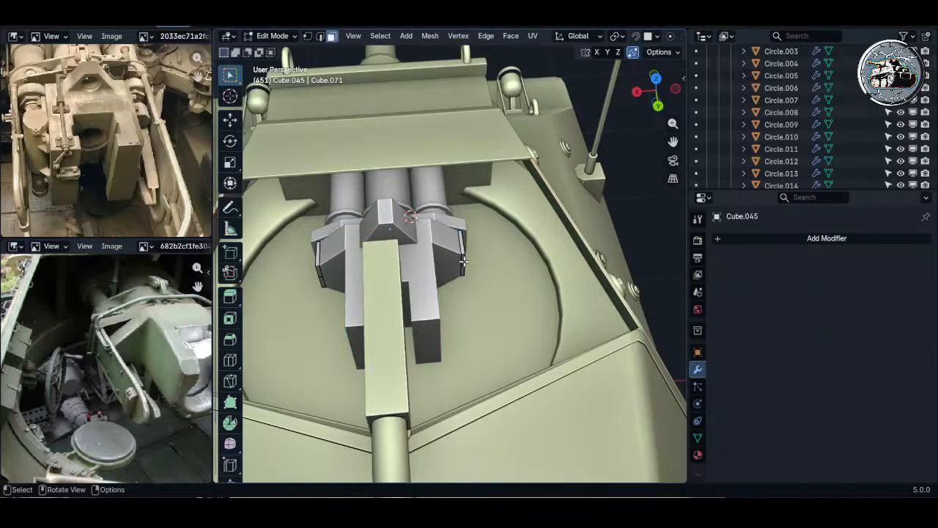
# - Delete the thin side plate on the breech's positive X side, leaving only the opposite plate
pyautogui.scroll(3, 464, 257)
pyautogui.click(470, 256)
pyautogui.keyDown('shift'); pyautogui.click(472, 266); pyautogui.keyUp('shift')
pyautogui.moveTo(461, 265); pyautogui.dragTo(364, 271, button='middle')
pyautogui.hotkey('alt', 'z')
pyautogui.press('c')
pyautogui.press('Escape')
pyautogui.hotkey('alt', 'a')
pyautogui.keyDown('alt'); pyautogui.click(366, 273); pyautogui.keyUp('alt')
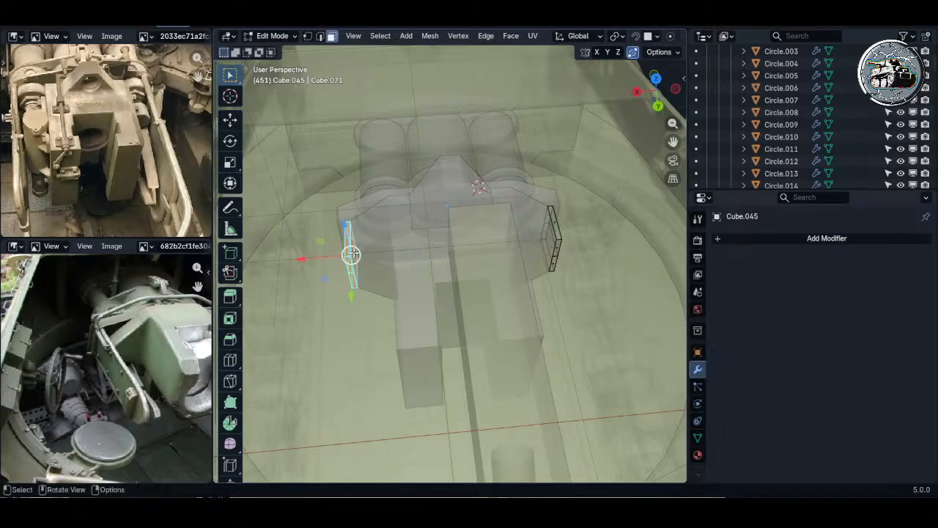
pyautogui.press('x')
pyautogui.click(300, 226)
pyautogui.press('Tab')
# - Add a Mirror modifier to the remaining side plate, mirroring it across the X axis
pyautogui.click(827, 238)
pyautogui.moveTo(684, 243)
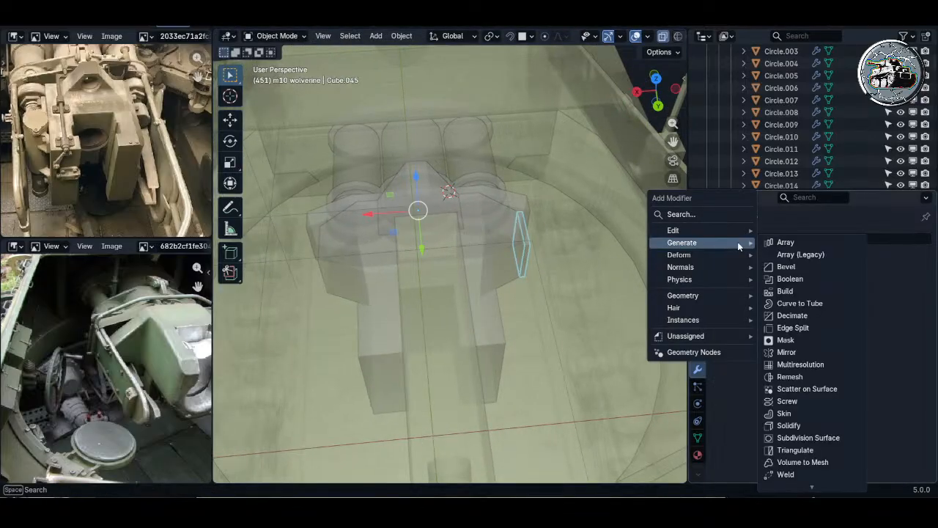
pyautogui.click(781, 348)
# - Lengthen the side plate along Y by moving the faces of its rear end well past the breech block's side
pyautogui.keyDown('shift'); pyautogui.moveTo(554, 271); pyautogui.dragTo(496, 243, button='middle'); pyautogui.keyUp('shift')
pyautogui.press('Tab')
pyautogui.scroll(4, 513, 245)
pyautogui.click(468, 243)
pyautogui.keyDown('shift'); pyautogui.click(471, 261); pyautogui.keyUp('shift')
pyautogui.scroll(-4, 491, 243)
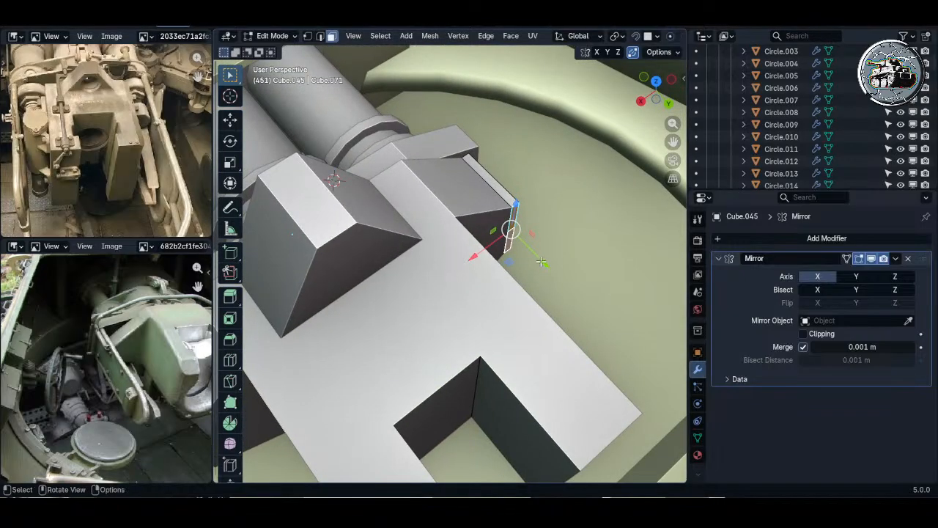
pyautogui.press('g')
pyautogui.press('y')
pyautogui.click(567, 252)
pyautogui.scroll(-5, 568, 253)
pyautogui.moveTo(567, 253)
pyautogui.mouseDown(button='middle')
pyautogui.moveTo(545, 276)
pyautogui.moveTo(456, 249)
pyautogui.mouseUp(button='middle')
pyautogui.moveTo(491, 272); pyautogui.dragTo(475, 297)
pyautogui.press('Tab')
pyautogui.scroll(4, 477, 293)
pyautogui.press('Tab')
# - Round the plate's rear end by beveling its upper and lower edges about 0.07 m with 5 segments
pyautogui.moveTo(485, 220); pyautogui.dragTo(498, 178, button='middle')
pyautogui.press('2')
pyautogui.click(507, 197)
pyautogui.click(488, 194)
pyautogui.click(491, 196)
pyautogui.hotkey('alt', 'a')
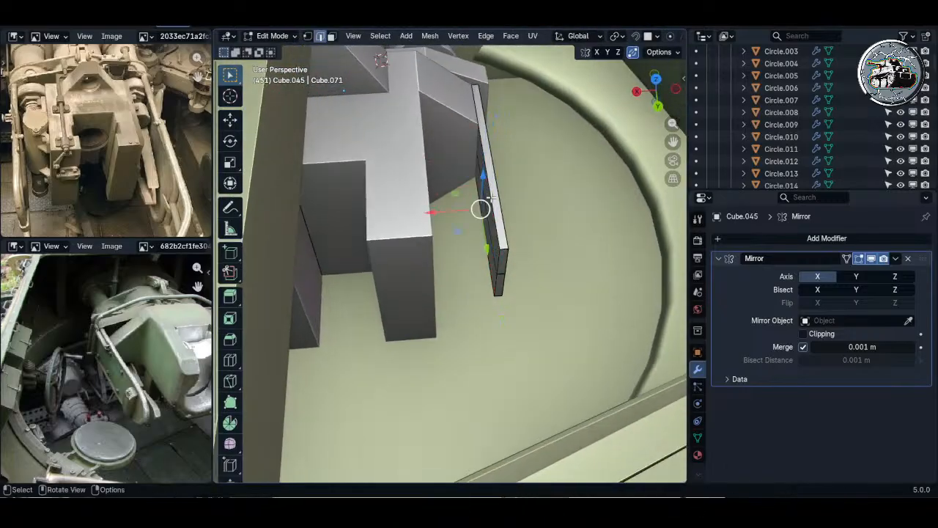
pyautogui.scroll(2, 503, 251)
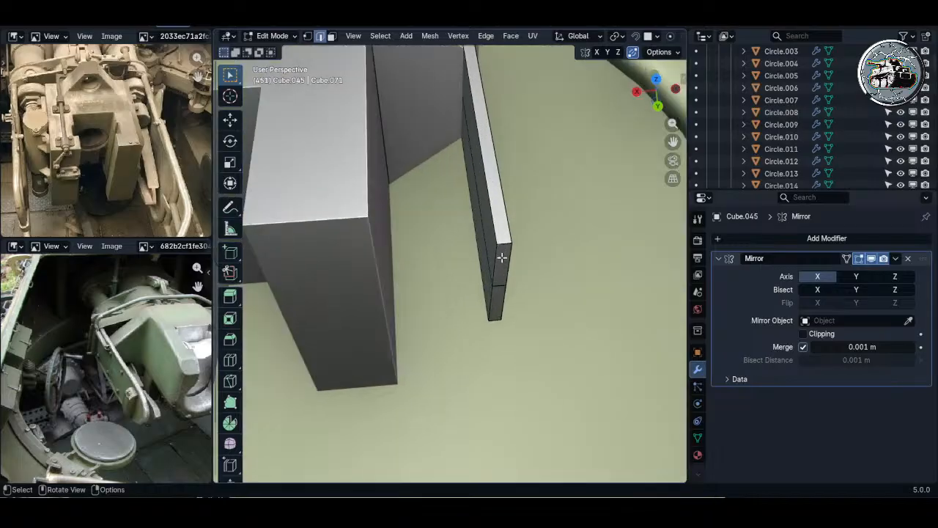
pyautogui.click(504, 243)
pyautogui.keyDown('shift'); pyautogui.click(495, 318); pyautogui.keyUp('shift')
pyautogui.moveTo(516, 274); pyautogui.dragTo(513, 279, button='middle')
pyautogui.hotkey('ctrl', 'b')
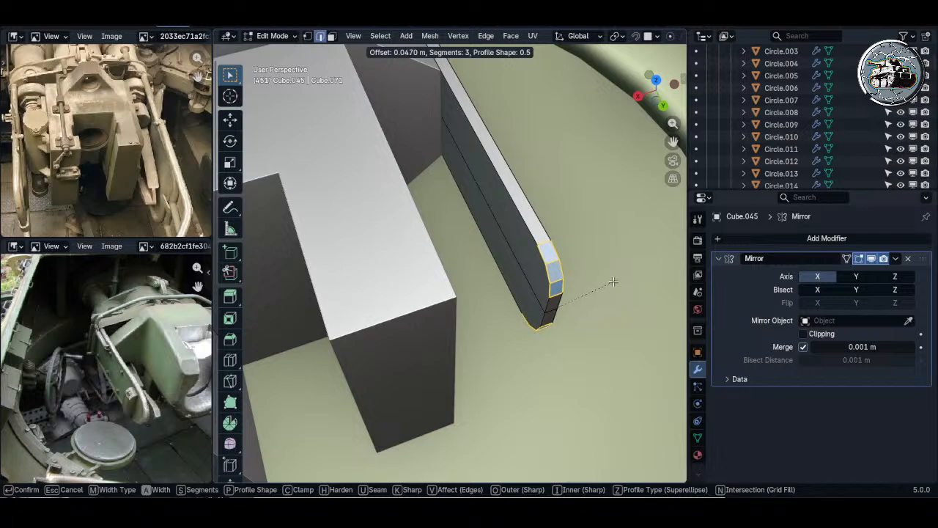
pyautogui.scroll(2, 623, 280)
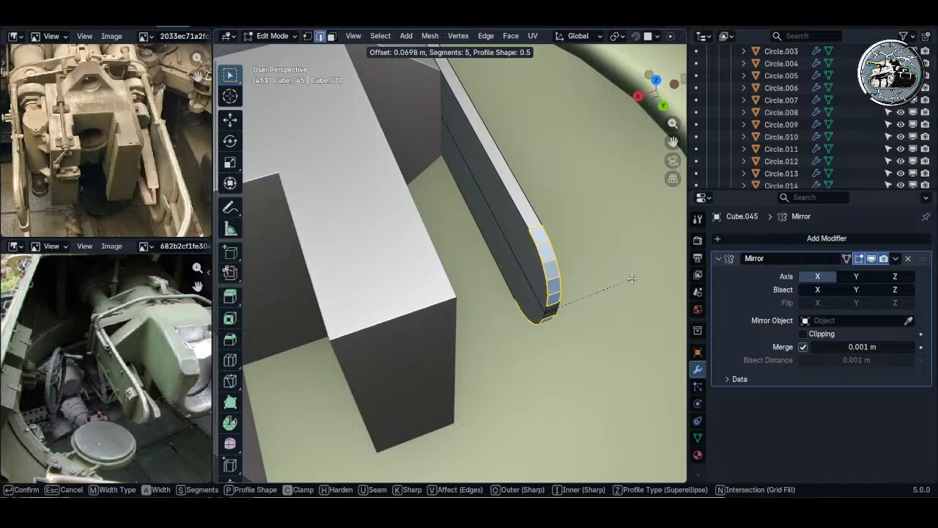
pyautogui.click(632, 279)
# - Isolate the side plates by hiding all other objects and apply auto smooth shading at 30°
pyautogui.scroll(-2, 567, 258)
pyautogui.press('Tab')
pyautogui.moveTo(567, 249); pyautogui.dragTo(576, 213, button='middle')
pyautogui.hotkey('shift', 'h')
pyautogui.rightClick(576, 213)
pyautogui.click(576, 213)
pyautogui.moveTo(484, 220); pyautogui.dragTo(540, 228, button='middle')
pyautogui.scroll(3, 540, 228)
# - Inset the large faces on both sides of the plate to form a thin border around its outline
pyautogui.press('Tab')
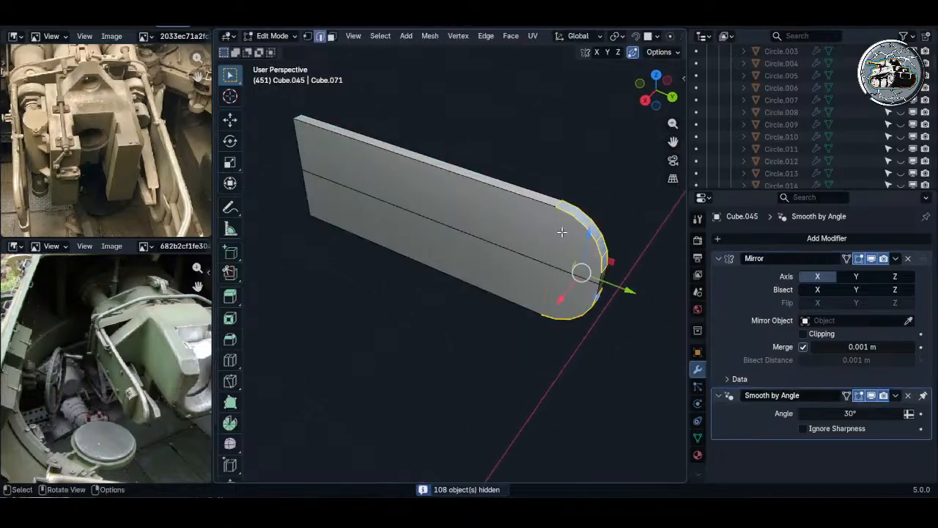
pyautogui.press('3')
pyautogui.hotkey('alt', 'z')
pyautogui.hotkey('alt', 'a')
pyautogui.press('c')
pyautogui.click(486, 251)
pyautogui.rightClick(486, 251)
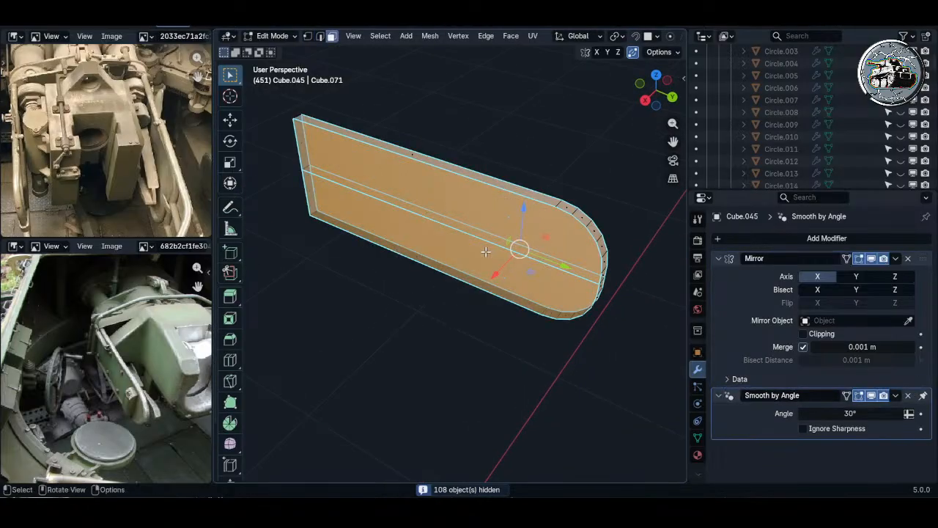
pyautogui.hotkey('alt', 'z')
pyautogui.scroll(1, 628, 252)
pyautogui.press('i')
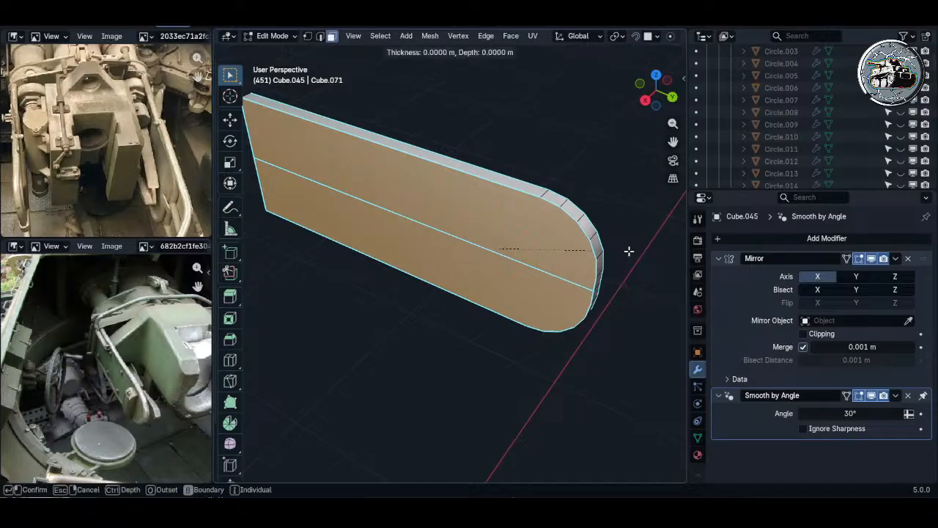
pyautogui.click(586, 253)
# - Deselect the inset faces, save the file and leave mesh editing
pyautogui.moveTo(645, 252); pyautogui.dragTo(464, 211, button='middle')
pyautogui.scroll(-2, 537, 232)
pyautogui.hotkey('alt', 'a')
pyautogui.scroll(4, 542, 209)
pyautogui.keyDown('shift'); pyautogui.moveTo(547, 200); pyautogui.dragTo(520, 210, button='middle'); pyautogui.keyUp('shift')
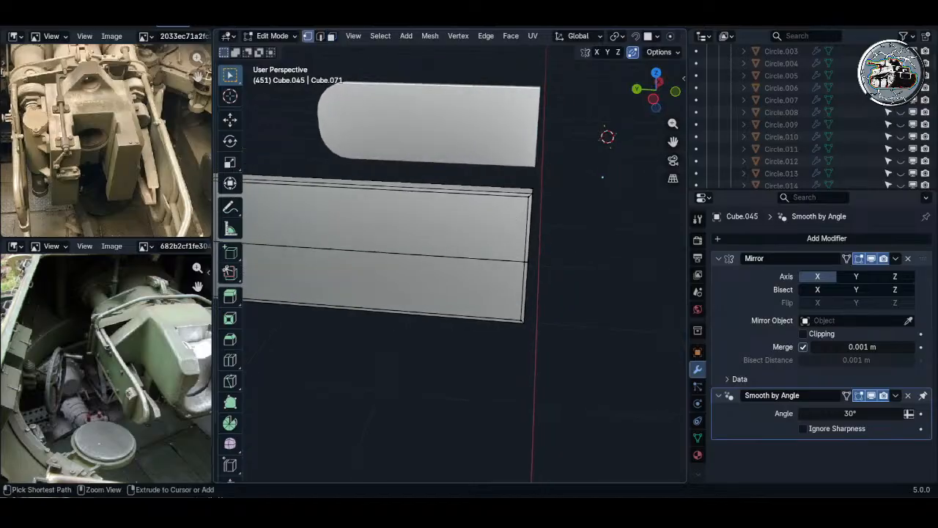
pyautogui.hotkey('ctrl', 's')
pyautogui.press('Tab')
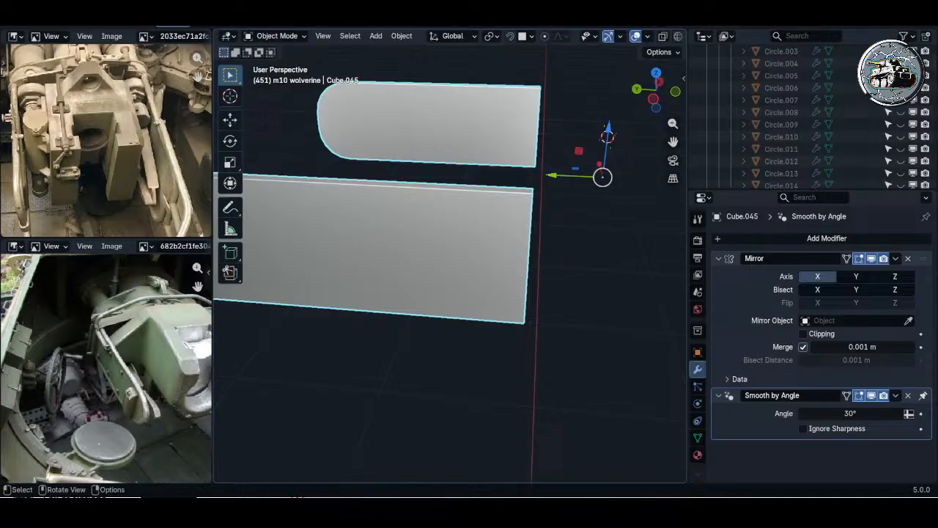
# - Connect the upper and lower inset vertices where the rounded end begins on the plate's outer side
pyautogui.scroll(-2, 521, 241)
pyautogui.press('Tab')
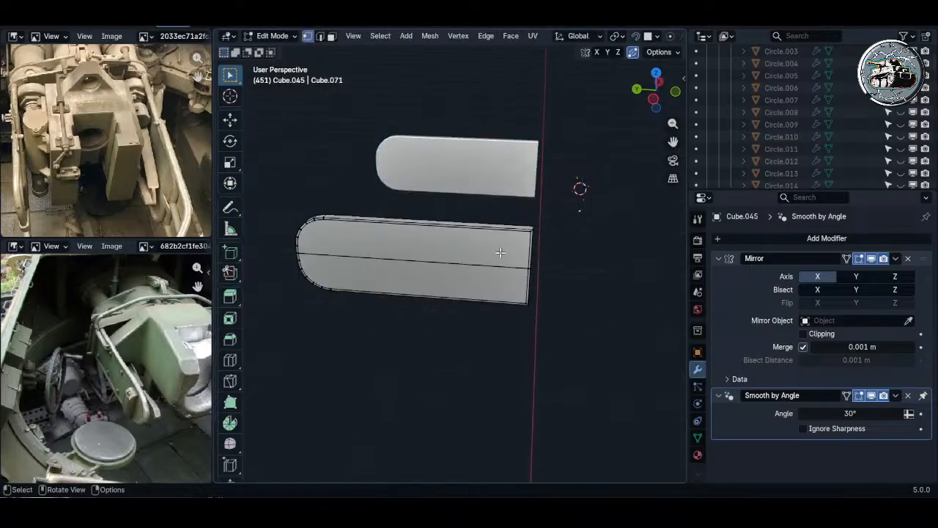
pyautogui.keyDown('shift'); pyautogui.moveTo(501, 253); pyautogui.dragTo(495, 258, button='middle'); pyautogui.keyUp('shift')
pyautogui.click(320, 235)
pyautogui.scroll(2, 326, 242)
pyautogui.keyDown('shift'); pyautogui.click(316, 306); pyautogui.keyUp('shift')
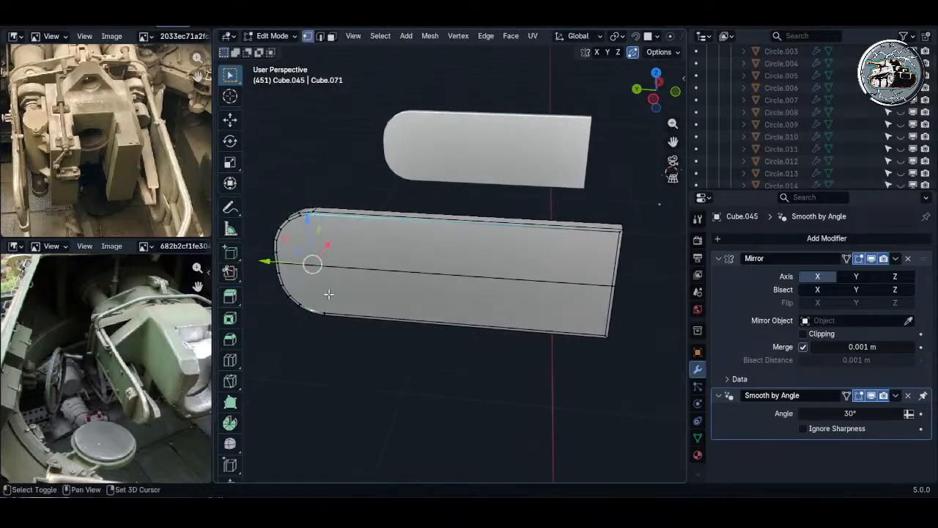
pyautogui.click(324, 313)
pyautogui.keyDown('shift'); pyautogui.click(314, 215); pyautogui.keyUp('shift')
pyautogui.press('j')
# - Join the matching upper and lower inset vertices at the start of the rounding on the plate's inner side
pyautogui.moveTo(532, 262); pyautogui.dragTo(326, 252, button='middle')
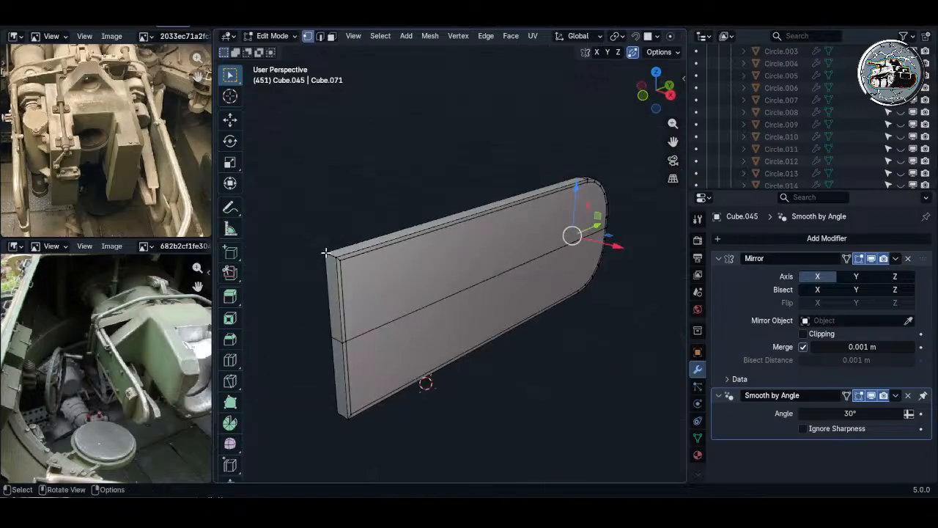
pyautogui.click(585, 182)
pyautogui.moveTo(584, 187); pyautogui.dragTo(524, 239, button='middle')
pyautogui.keyDown('shift'); pyautogui.click(586, 280); pyautogui.keyUp('shift')
pyautogui.click(578, 282)
pyautogui.keyDown('shift'); pyautogui.click(589, 186); pyautogui.keyUp('shift')
pyautogui.press('j')
pyautogui.click(519, 231)
pyautogui.keyDown('shift'); pyautogui.moveTo(364, 244); pyautogui.dragTo(486, 228, button='middle'); pyautogui.keyUp('shift')
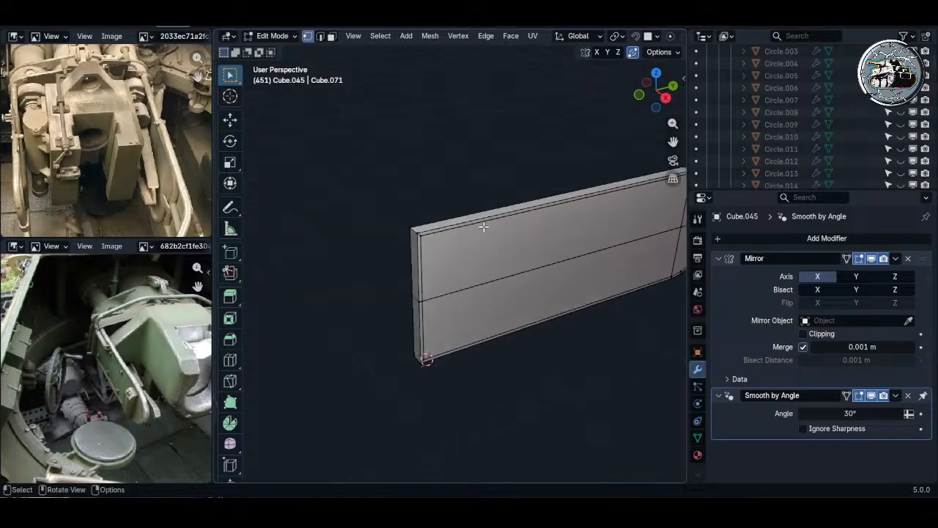
# - Hide the large side faces of the plate so that only its border strip stays in view
pyautogui.scroll(5, 378, 238)
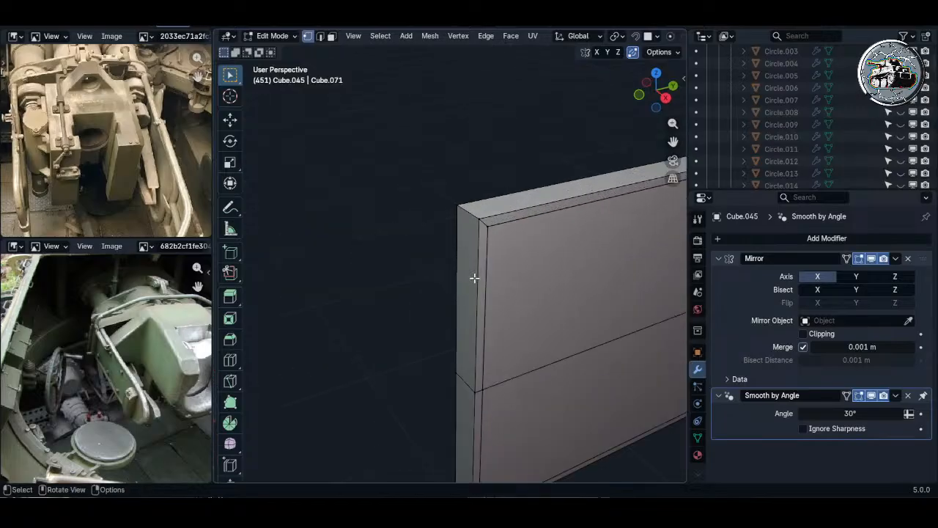
pyautogui.press('3')
pyautogui.click(506, 287)
pyautogui.hotkey('shift', 'z')
pyautogui.hotkey('shift', 'z')
pyautogui.keyDown('shift'); pyautogui.click(551, 379); pyautogui.keyUp('shift')
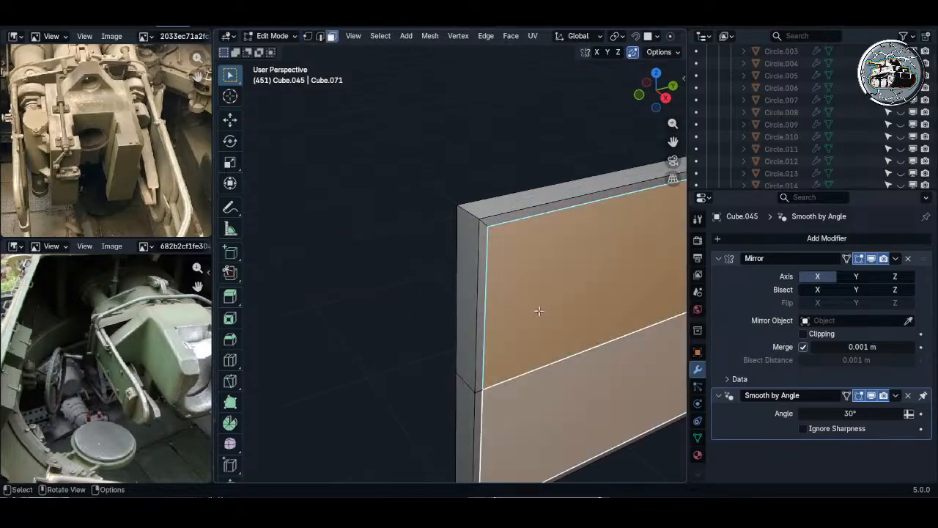
pyautogui.hotkey('alt', 'z')
pyautogui.keyDown('shift'); pyautogui.moveTo(541, 291); pyautogui.dragTo(413, 268, button='middle'); pyautogui.keyUp('shift')
pyautogui.scroll(-2, 413, 269)
pyautogui.keyDown('shift'); pyautogui.click(563, 314); pyautogui.keyUp('shift')
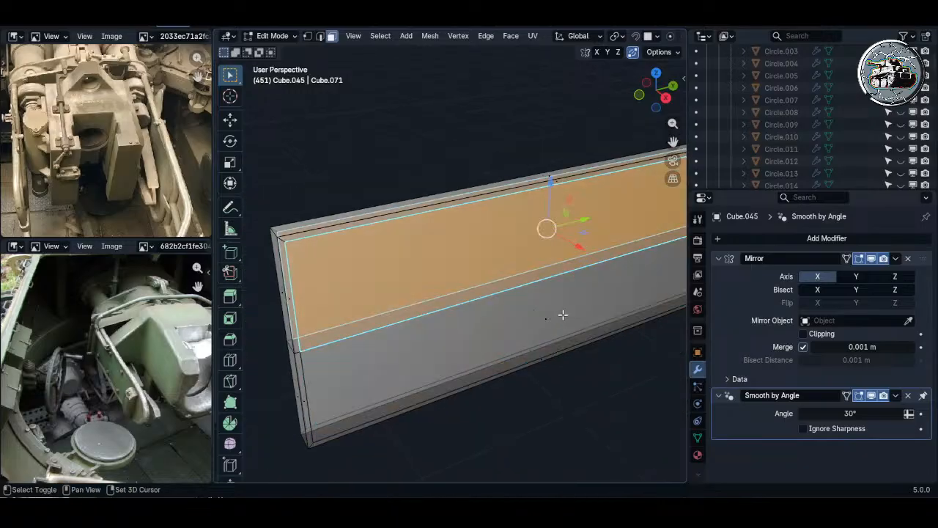
pyautogui.keyDown('shift'); pyautogui.click(544, 315); pyautogui.keyUp('shift')
pyautogui.press('h')
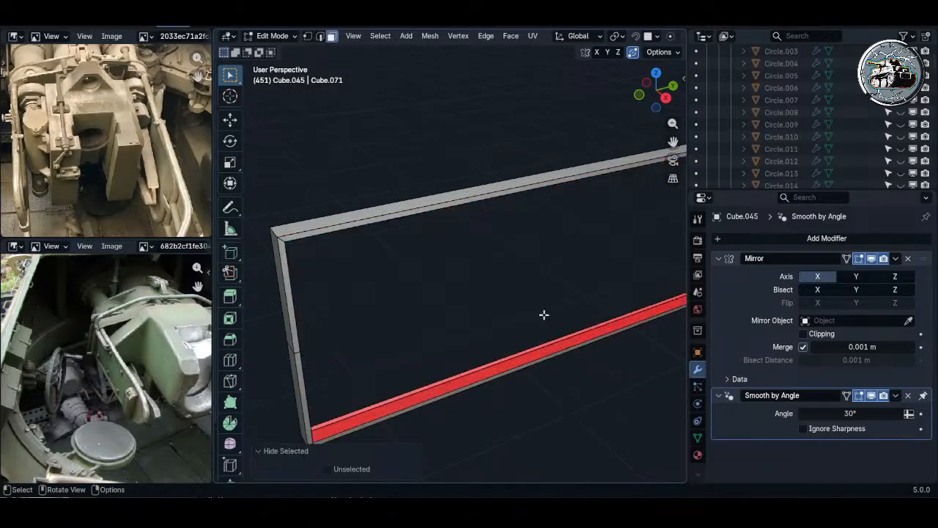
# - Cut a loop through the upper half of the border at the square end and flatten it to 0 along Z
pyautogui.moveTo(544, 314); pyautogui.dragTo(366, 329, button='middle')
pyautogui.press('1')
pyautogui.hotkey('ctrl', 'r')
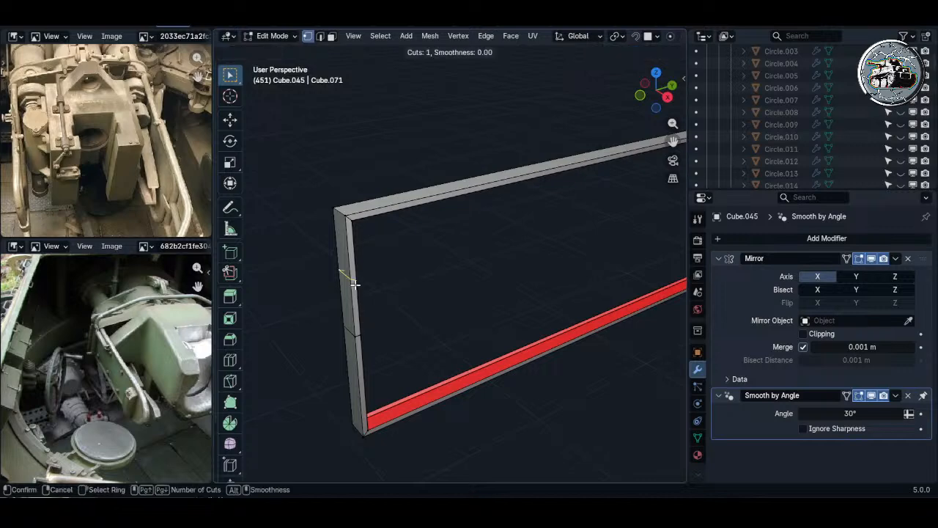
pyautogui.click(354, 284)
pyautogui.rightClick(370, 359)
pyautogui.press('s')
pyautogui.press('z')
pyautogui.press('0')
pyautogui.press('Return')
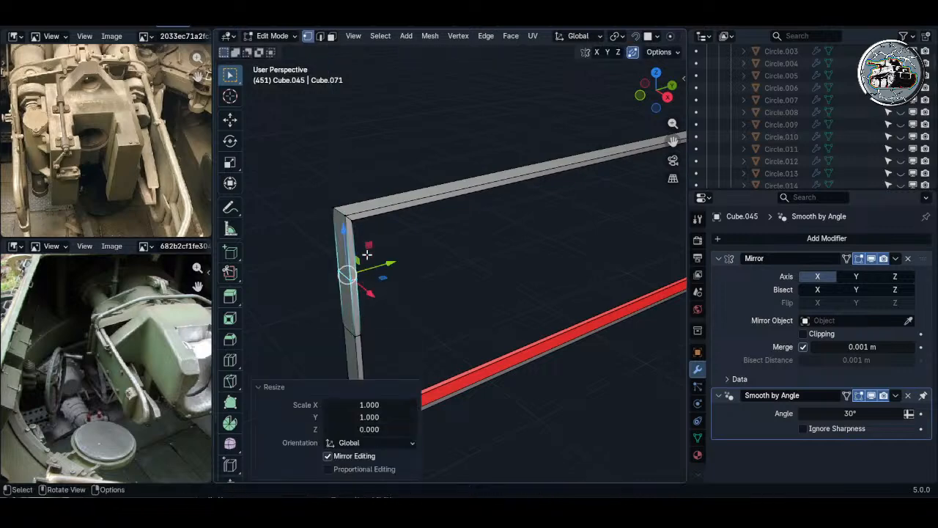
# - Set snapping to Vertex and move the upper loop along Z to the height of the upper inset corner
pyautogui.press('g')
pyautogui.press('z')
pyautogui.rightClick(351, 220)
pyautogui.hotkey('ctrl', 'shift', 'Tab')
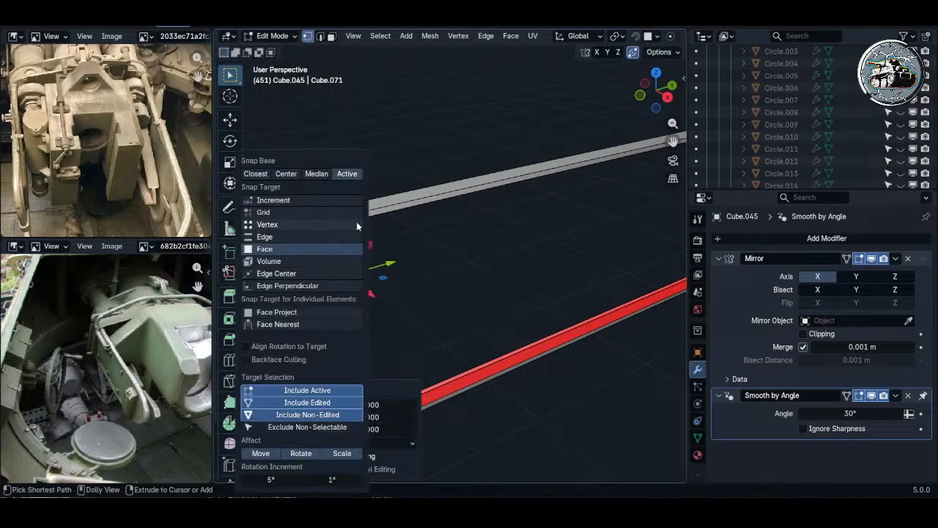
pyautogui.click(304, 224)
pyautogui.press('g')
pyautogui.press('z')
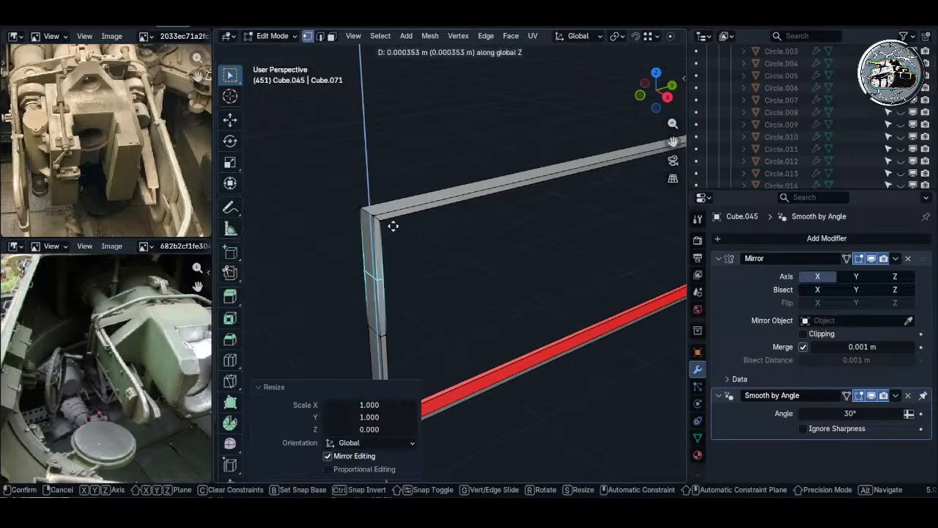
pyautogui.click(390, 226)
# - Cut another loop through the lower half of the square end's border and flatten it to 0 along Z
pyautogui.keyDown('shift'); pyautogui.moveTo(389, 225); pyautogui.dragTo(445, 16, button='middle'); pyautogui.keyUp('shift')
pyautogui.hotkey('ctrl', 'r')
pyautogui.click(444, 245)
pyautogui.rightClick(454, 251)
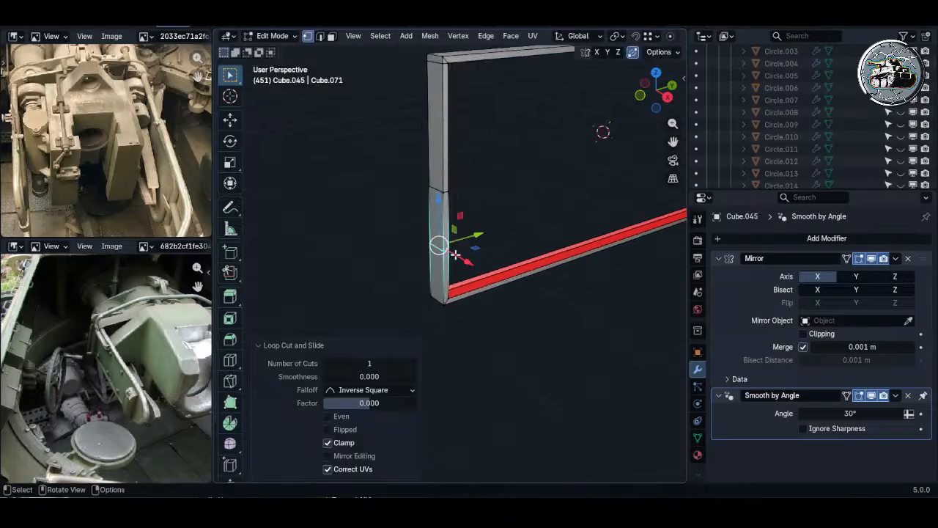
pyautogui.scroll(3, 460, 249)
pyautogui.press('s')
pyautogui.press('z')
pyautogui.press('0')
pyautogui.click(467, 248)
# - Move the lower loop along Z to snap to the lower inset corner, and unhide the side faces
pyautogui.moveTo(467, 248); pyautogui.dragTo(467, 165, button='middle')
pyautogui.scroll(2, 469, 214)
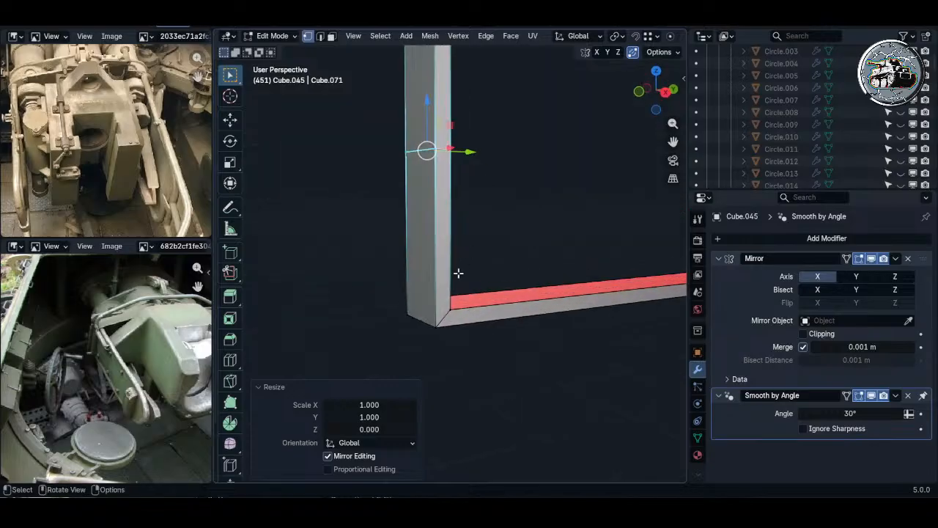
pyautogui.press('g')
pyautogui.press('z')
pyautogui.click(455, 297)
pyautogui.moveTo(428, 303); pyautogui.dragTo(482, 359, button='middle')
pyautogui.moveTo(473, 256); pyautogui.dragTo(469, 268, button='middle')
pyautogui.hotkey('alt', 'h')
# - Cut a loop around the plate's middle and slide it close to the square end
pyautogui.keyDown('shift'); pyautogui.moveTo(530, 212); pyautogui.dragTo(531, 256, button='middle'); pyautogui.keyUp('shift')
pyautogui.keyDown('shift'); pyautogui.moveTo(532, 209); pyautogui.dragTo(490, 254, button='middle'); pyautogui.keyUp('shift')
pyautogui.scroll(-6, 491, 253)
pyautogui.hotkey('ctrl', 'r')
pyautogui.click(528, 203)
pyautogui.rightClick(529, 203)
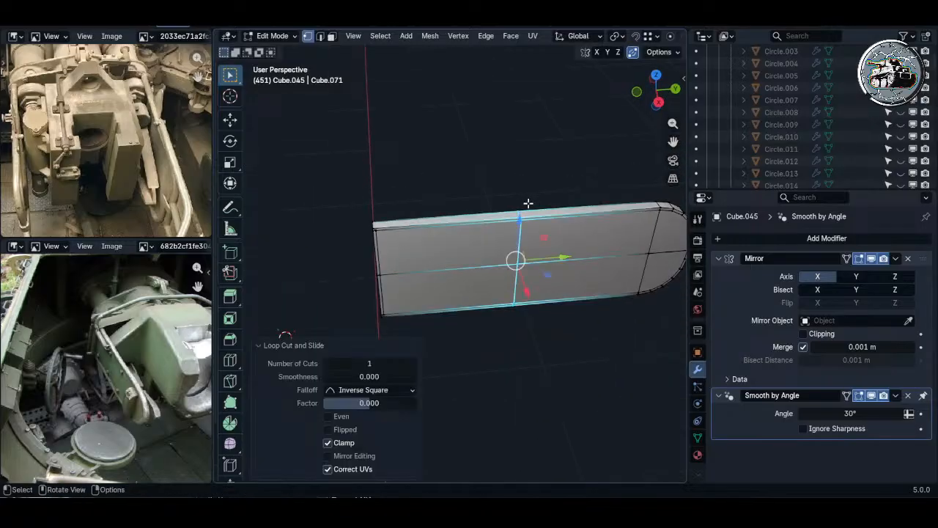
pyautogui.keyDown('shift'); pyautogui.moveTo(529, 230); pyautogui.dragTo(595, 207, button='middle'); pyautogui.keyUp('shift')
pyautogui.scroll(2, 595, 207)
pyautogui.press('g')
pyautogui.press('g')
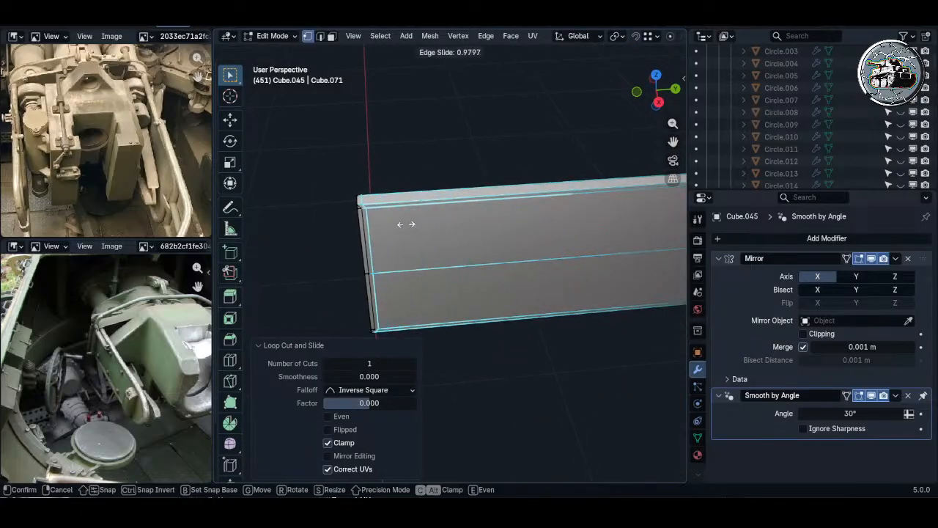
pyautogui.click(401, 217)
# - Move the new loop's vertices on the plate's top edge along Y, snapping them to the inset corner
pyautogui.keyDown('shift'); pyautogui.moveTo(390, 203); pyautogui.dragTo(454, 201, button='middle'); pyautogui.keyUp('shift')
pyautogui.scroll(6, 432, 194)
pyautogui.click(413, 222)
pyautogui.keyDown('shift'); pyautogui.click(409, 190); pyautogui.keyUp('shift')
pyautogui.press('g')
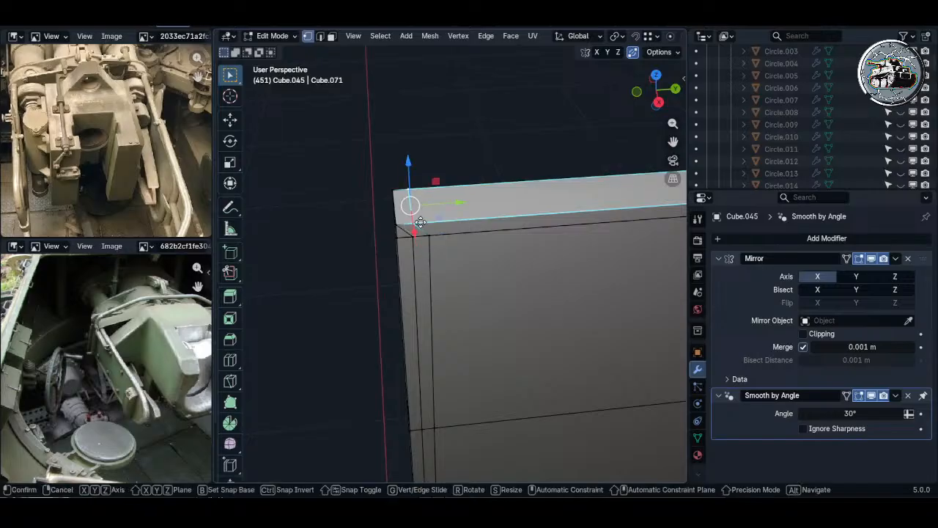
pyautogui.press('y')
pyautogui.click(415, 235)
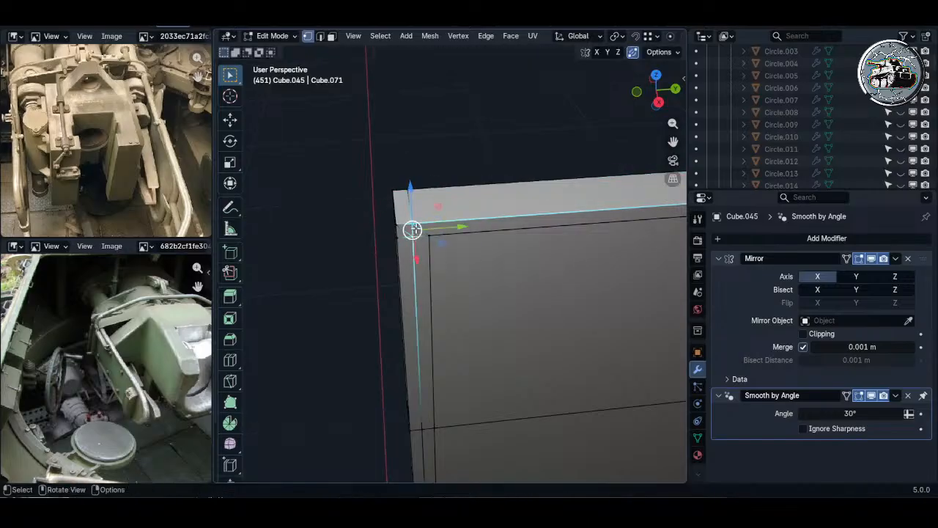
# - Slide the loop's upper vertices on both sides of the plate fully onto the upper inset corners
pyautogui.click(409, 196)
pyautogui.click(423, 200)
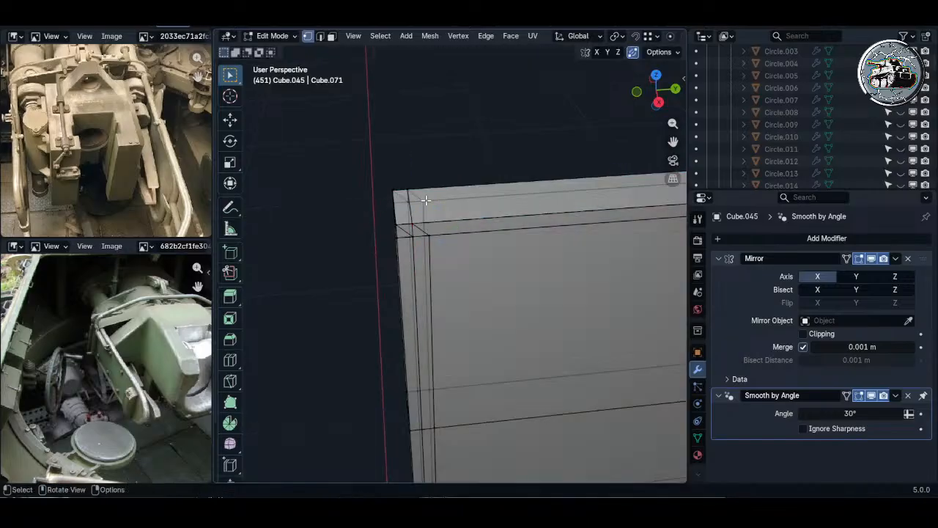
pyautogui.press('g')
pyautogui.press('g')
pyautogui.click(345, 202)
pyautogui.click(428, 235)
pyautogui.press('g')
pyautogui.press('g')
pyautogui.click(373, 236)
# - Slide the loop's vertices at the plate's middle line onto the vertical inset edge
pyautogui.hotkey('alt', 'z')
pyautogui.keyDown('shift'); pyautogui.moveTo(481, 335); pyautogui.dragTo(489, 170, button='middle'); pyautogui.keyUp('shift')
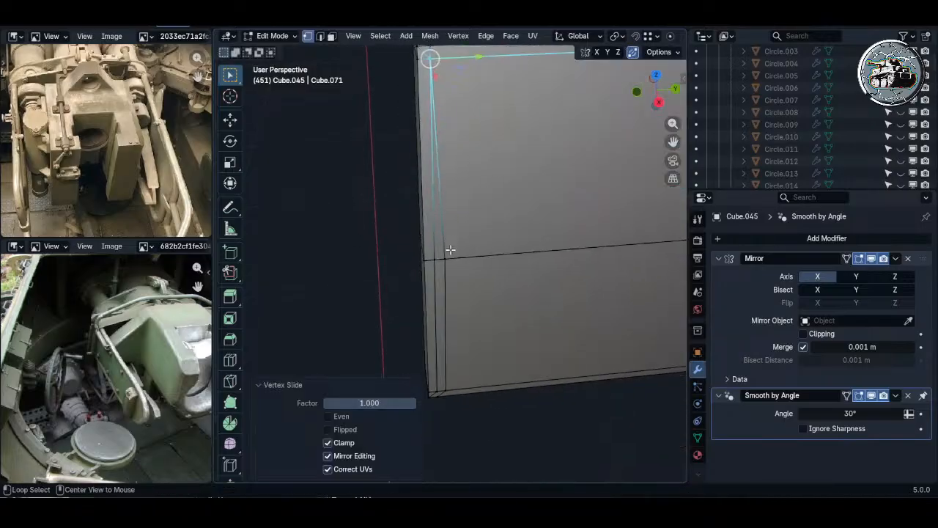
pyautogui.hotkey('alt', 'z')
pyautogui.click(443, 258)
pyautogui.keyDown('shift'); pyautogui.click(441, 236); pyautogui.keyUp('shift')
pyautogui.press('g')
pyautogui.press('g')
pyautogui.click(259, 257)
pyautogui.moveTo(481, 362)
pyautogui.keyDown('shift'); pyautogui.mouseDown(button='middle')
pyautogui.moveTo(483, 216)
pyautogui.moveTo(469, 261)
pyautogui.mouseUp(button='middle'); pyautogui.keyUp('shift')
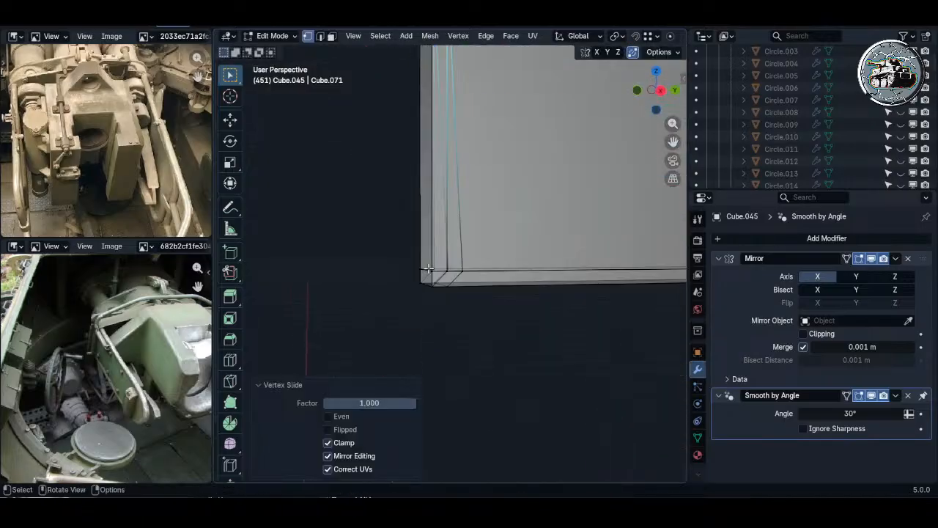
# - Slide the loop's lower vertices on both sides of the plate fully onto the lower inset corners
pyautogui.hotkey('alt', 'z')
pyautogui.click(462, 271)
pyautogui.press('g')
pyautogui.press('g')
pyautogui.click(352, 260)
pyautogui.moveTo(352, 260)
pyautogui.mouseDown(button='middle')
pyautogui.moveTo(632, 271)
pyautogui.moveTo(544, 271)
pyautogui.mouseUp(button='middle')
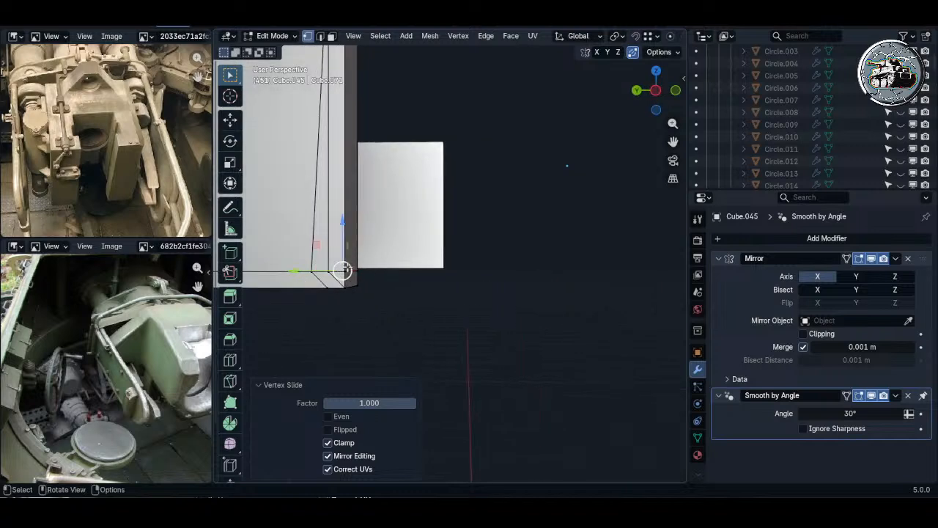
pyautogui.click(310, 267)
pyautogui.press('g')
pyautogui.press('g')
pyautogui.click(338, 272)
pyautogui.moveTo(411, 274); pyautogui.dragTo(383, 276, button='middle')
# - Dissolve the two leftover diagonal edges at the plate's lower square corner, on both sides
pyautogui.press('2')
pyautogui.hotkey('alt', 'z')
pyautogui.click(387, 276)
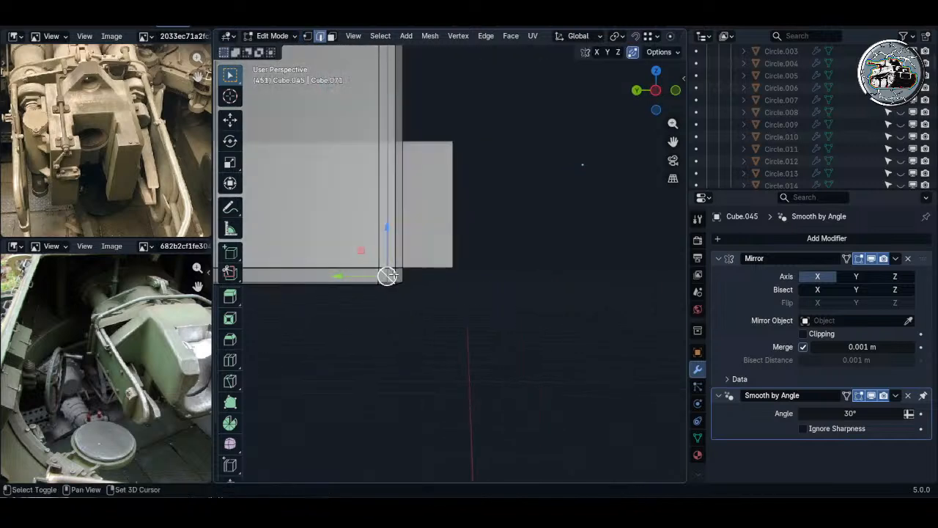
pyautogui.scroll(3, 394, 279)
pyautogui.scroll(-1, 394, 278)
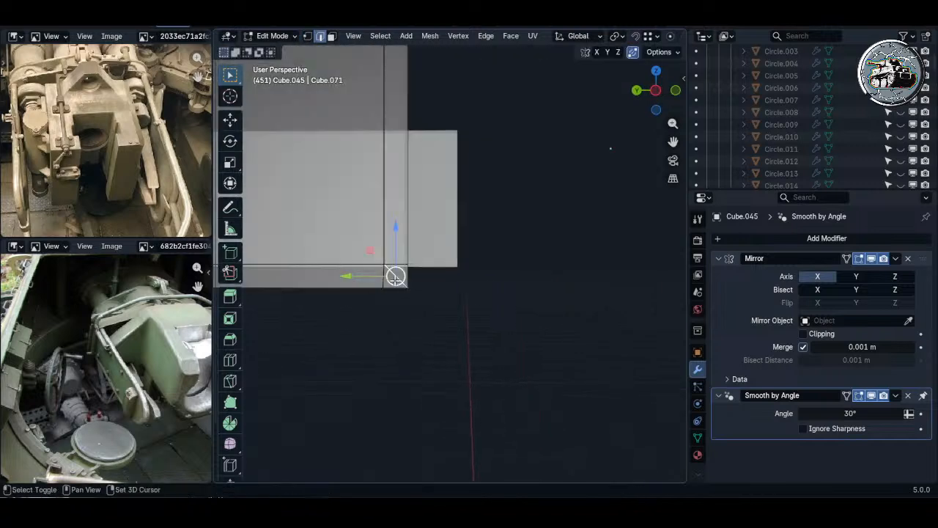
pyautogui.keyDown('shift'); pyautogui.click(394, 277); pyautogui.keyUp('shift')
pyautogui.moveTo(394, 277); pyautogui.dragTo(391, 277, button='middle')
pyautogui.scroll(-1, 392, 279)
pyautogui.press('x')
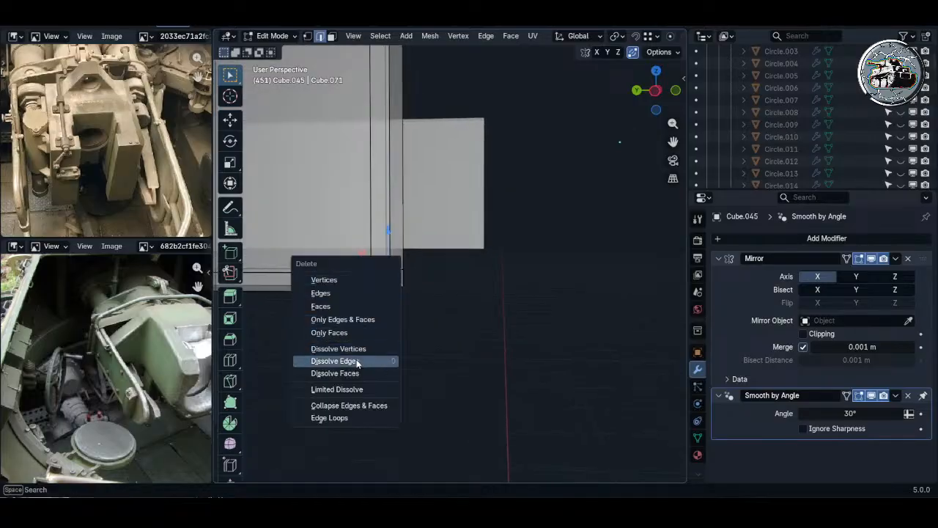
pyautogui.click(358, 363)
# - Move the two vertices across the plate's underside near the square end about -0.0002 m along Y, in line with the vertical inset edge
pyautogui.hotkey('alt', 'z')
pyautogui.press('1')
pyautogui.click(371, 295)
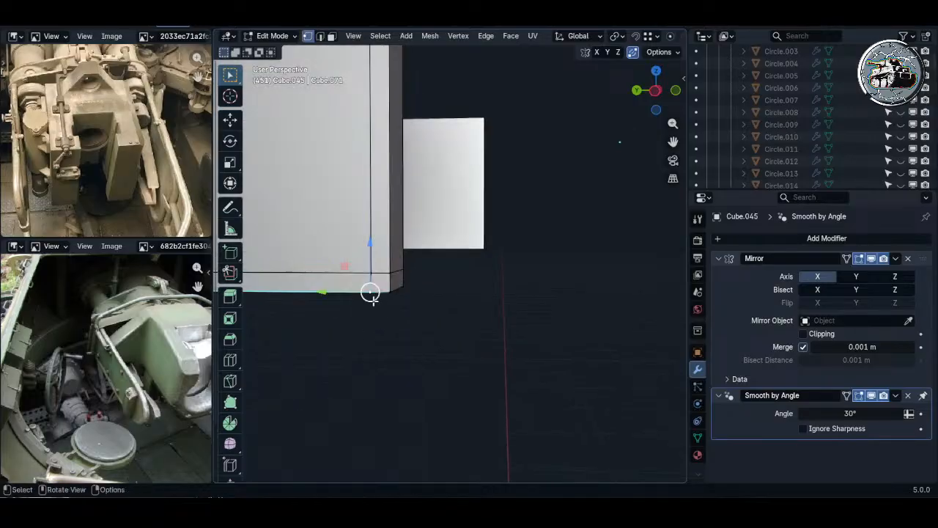
pyautogui.hotkey('alt', 'z')
pyautogui.moveTo(371, 296); pyautogui.dragTo(391, 347, button='middle')
pyautogui.scroll(4, 379, 278)
pyautogui.scroll(-4, 378, 278)
pyautogui.moveTo(391, 347); pyautogui.dragTo(385, 227, button='middle')
pyautogui.keyDown('ctrl'); pyautogui.click(385, 280); pyautogui.keyUp('ctrl')
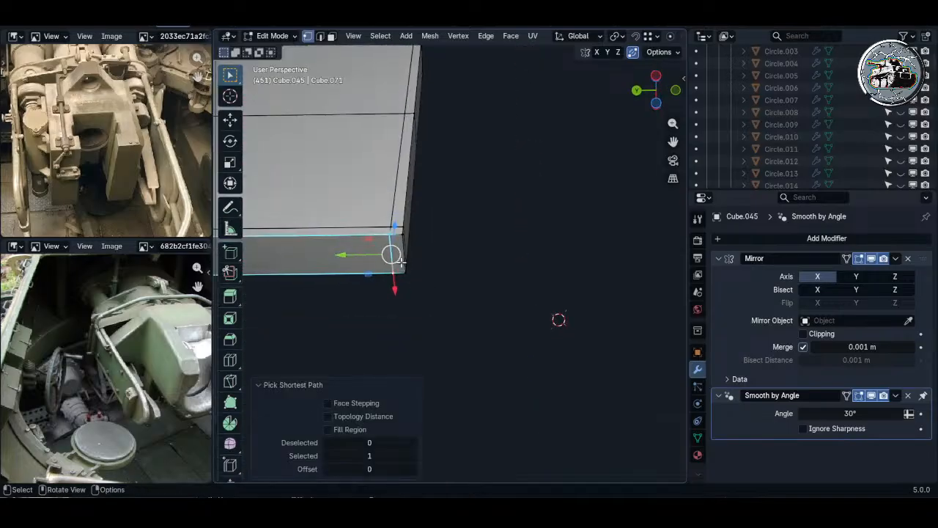
pyautogui.press('g')
pyautogui.press('y')
pyautogui.click(385, 225)
# - Dissolve the two leftover diagonal edges at the plate's upper square corner, on both sides
pyautogui.keyDown('shift'); pyautogui.moveTo(438, 159); pyautogui.dragTo(444, 261, button='middle'); pyautogui.keyUp('shift')
pyautogui.keyDown('shift'); pyautogui.moveTo(540, 159); pyautogui.dragTo(541, 258, button='middle'); pyautogui.keyUp('shift')
pyautogui.keyDown('shift'); pyautogui.moveTo(437, 332); pyautogui.dragTo(463, 203, button='middle'); pyautogui.keyUp('shift')
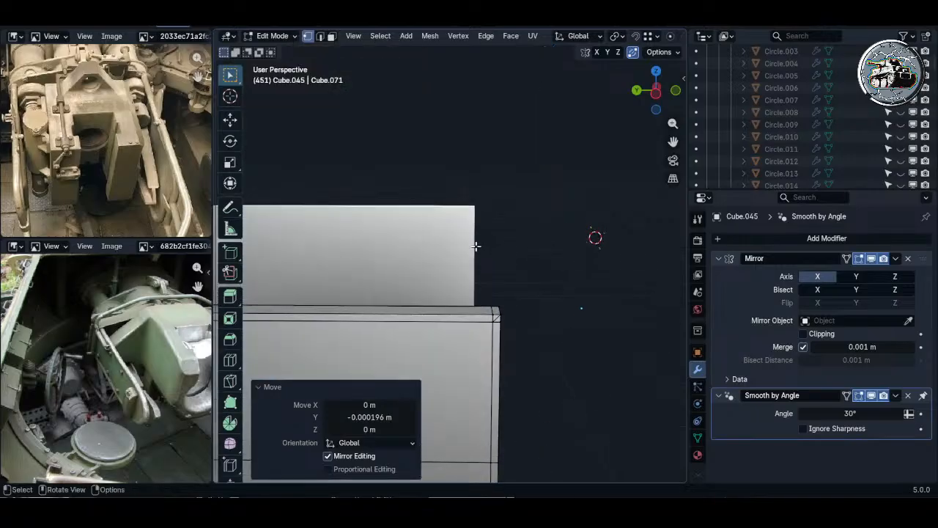
pyautogui.moveTo(476, 245); pyautogui.dragTo(483, 274, button='middle')
pyautogui.press('2')
pyautogui.hotkey('alt', 'z')
pyautogui.click(498, 311)
pyautogui.keyDown('shift'); pyautogui.click(496, 290); pyautogui.keyUp('shift')
pyautogui.press('x')
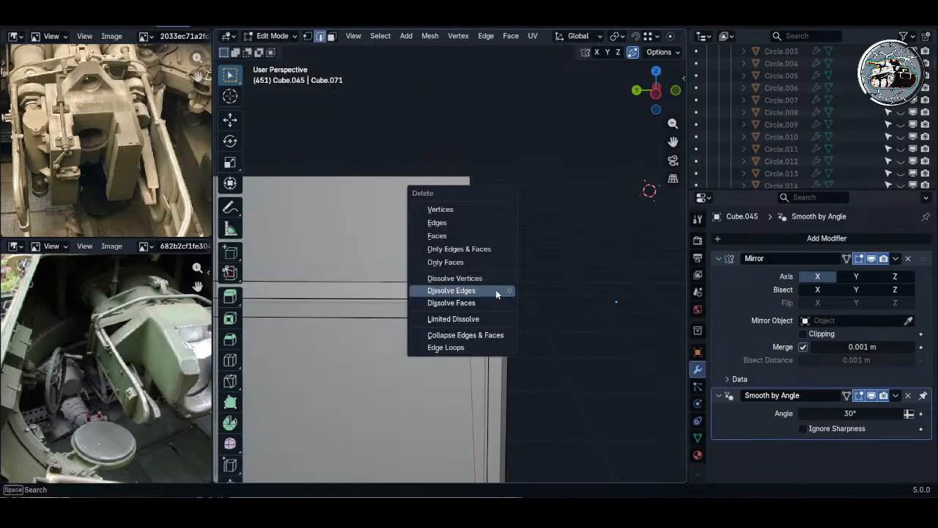
pyautogui.click(495, 289)
# - Move the two vertices across the plate's top edge near the square end along Y, in line with the vertical inset edge
pyautogui.press('1')
pyautogui.hotkey('alt', 'z')
pyautogui.click(488, 284)
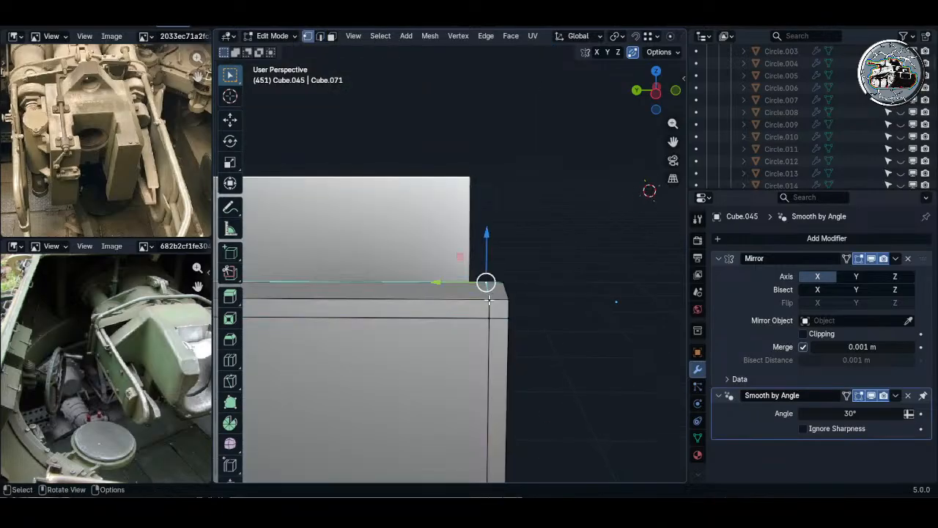
pyautogui.keyDown('shift'); pyautogui.click(489, 300); pyautogui.keyUp('shift')
pyautogui.press('g')
pyautogui.press('y')
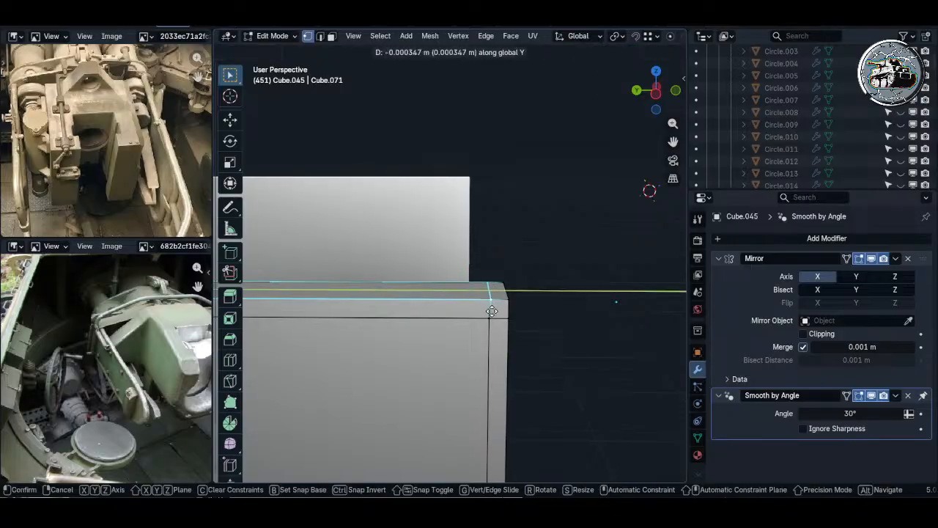
pyautogui.click(490, 299)
pyautogui.hotkey('alt', 'z')
pyautogui.moveTo(490, 301)
pyautogui.mouseDown(button='middle')
pyautogui.moveTo(441, 307)
pyautogui.moveTo(482, 306)
pyautogui.mouseUp(button='middle')
pyautogui.press('Tab')
# - Apply Shade Auto Smooth with a 30° angle to the mirrored side plates
pyautogui.scroll(-5, 482, 306)
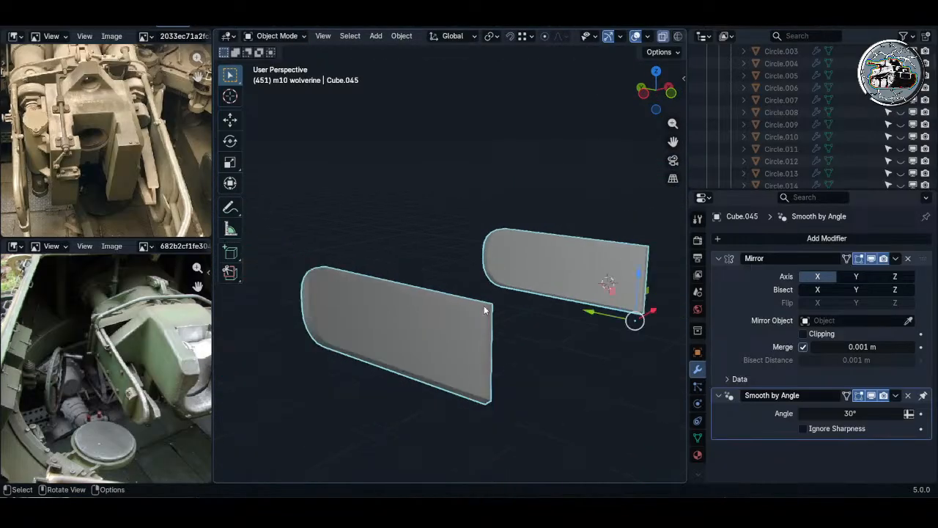
pyautogui.rightClick(455, 324)
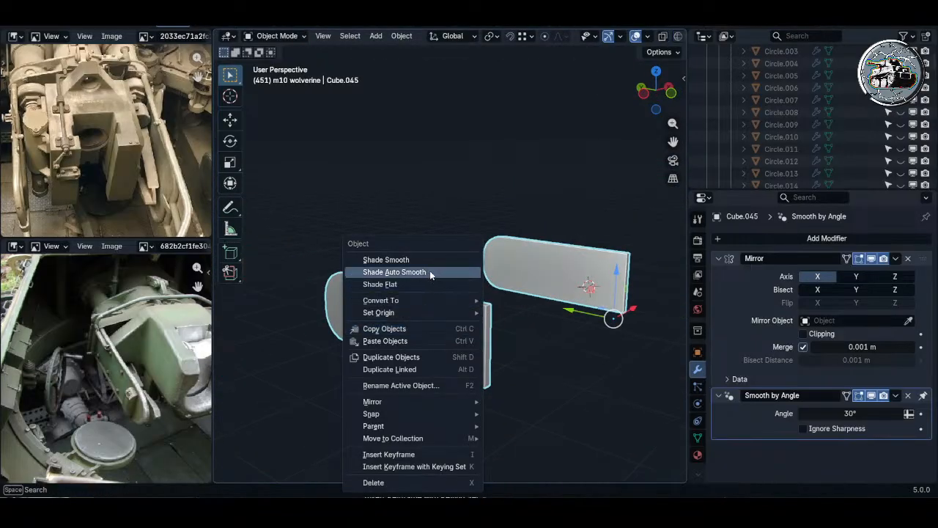
pyautogui.click(430, 264)
pyautogui.rightClick(430, 275)
pyautogui.click(428, 272)
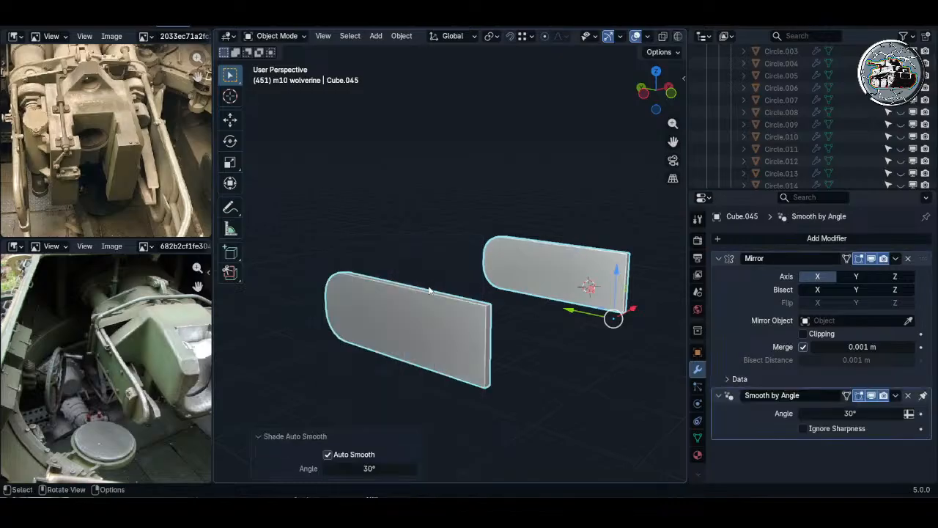
pyautogui.rightClick(421, 271)
pyautogui.click(420, 270)
# - Unhide all the tank's objects and bring the wedge-shaped block on top of the gun breech into close view
pyautogui.hotkey('alt', 'h')
pyautogui.scroll(-3, 433, 285)
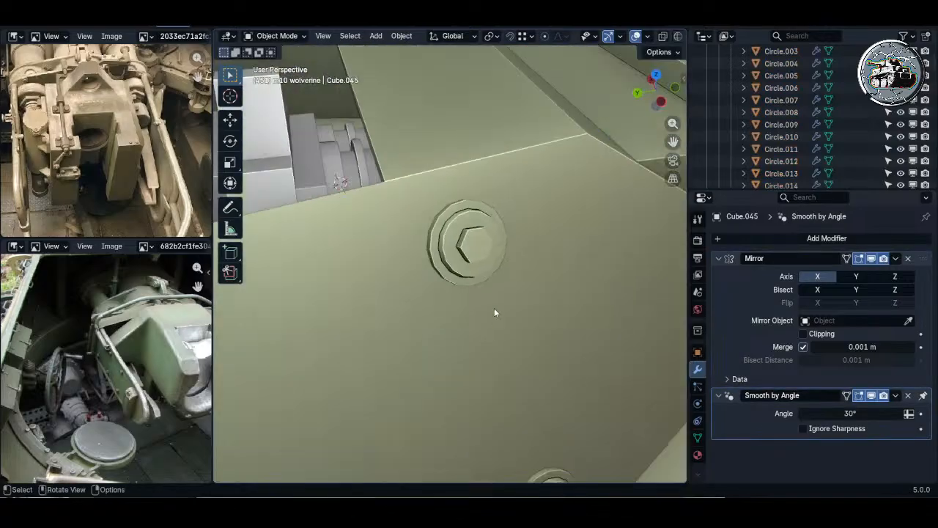
pyautogui.moveTo(494, 308); pyautogui.dragTo(465, 291, button='middle')
pyautogui.scroll(3, 127, 156)
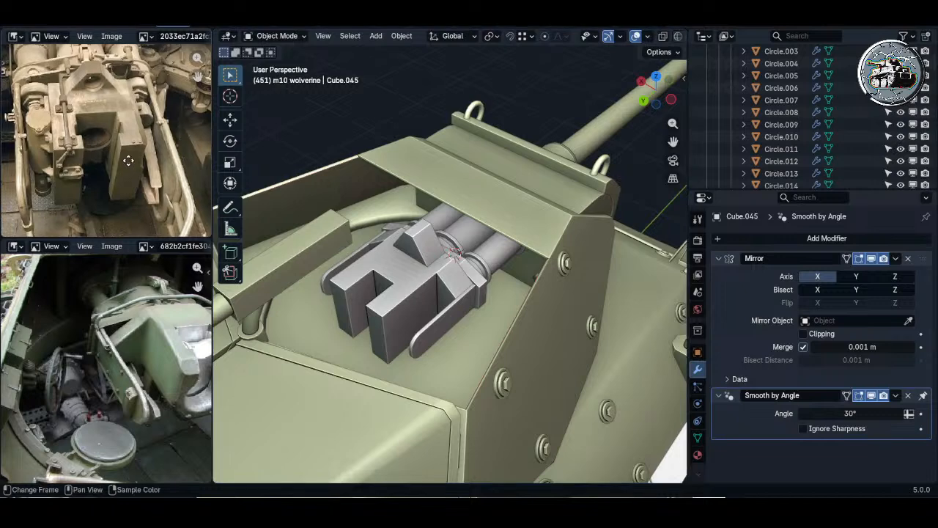
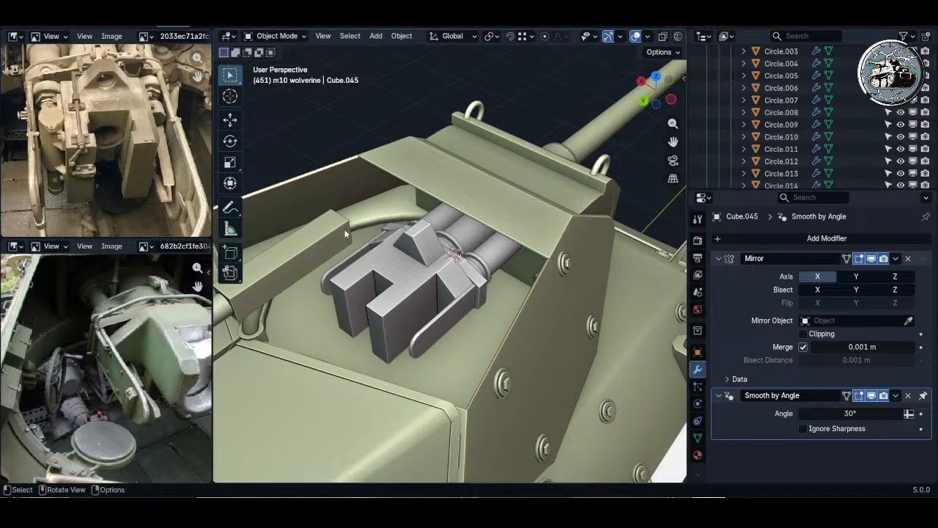
pyautogui.moveTo(323, 219); pyautogui.dragTo(410, 307, button='middle')
pyautogui.moveTo(410, 307); pyautogui.dragTo(530, 261, button='middle')
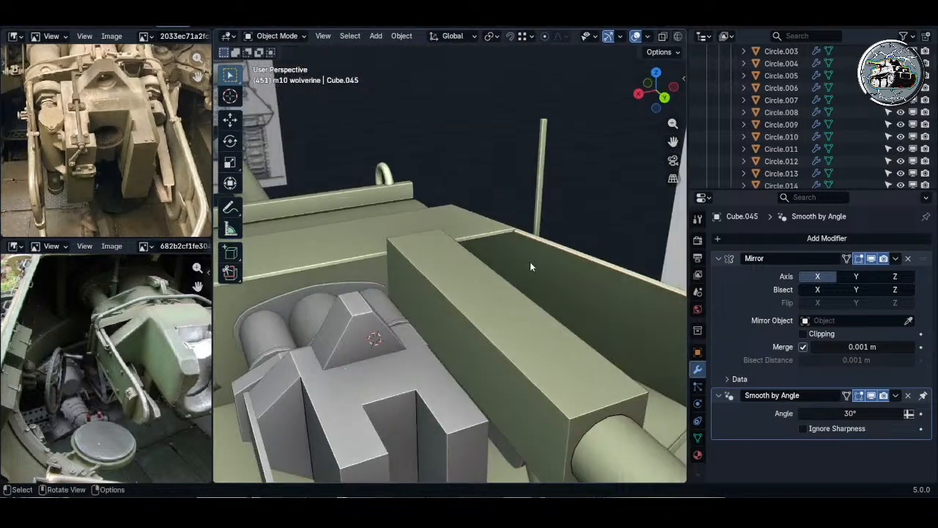
pyautogui.keyDown('shift'); pyautogui.moveTo(380, 344); pyautogui.dragTo(481, 316, button='middle'); pyautogui.keyUp('shift')
# - Widen the base of the wedge block on the breech by scaling its two lower side edges 1.234 along X
pyautogui.click(401, 333)
pyautogui.press('Tab')
pyautogui.scroll(3, 445, 314)
pyautogui.hotkey('alt', 'z')
pyautogui.press('2')
pyautogui.click(370, 341)
pyautogui.keyDown('shift'); pyautogui.click(490, 311); pyautogui.keyUp('shift')
pyautogui.hotkey('alt', 'z')
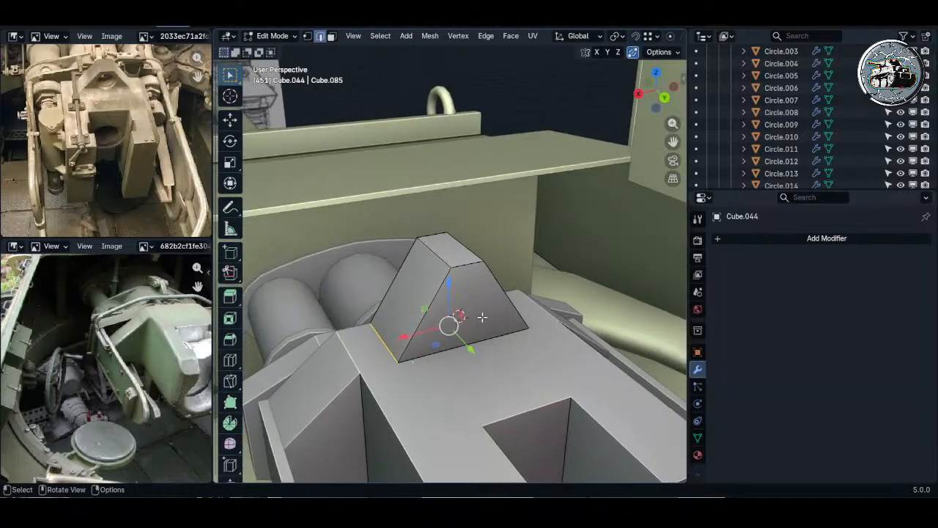
pyautogui.press('s')
pyautogui.press('x')
pyautogui.click(474, 273)
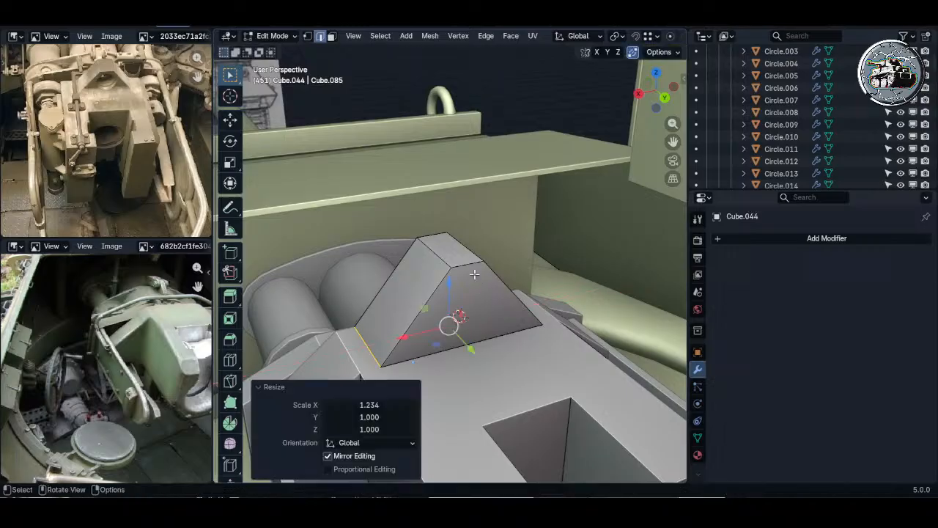
# - Lower the wedge block's top face by about 0.025 m along Z
pyautogui.press('3')
pyautogui.click(469, 264)
pyautogui.press('g')
pyautogui.press('z')
pyautogui.click(475, 286)
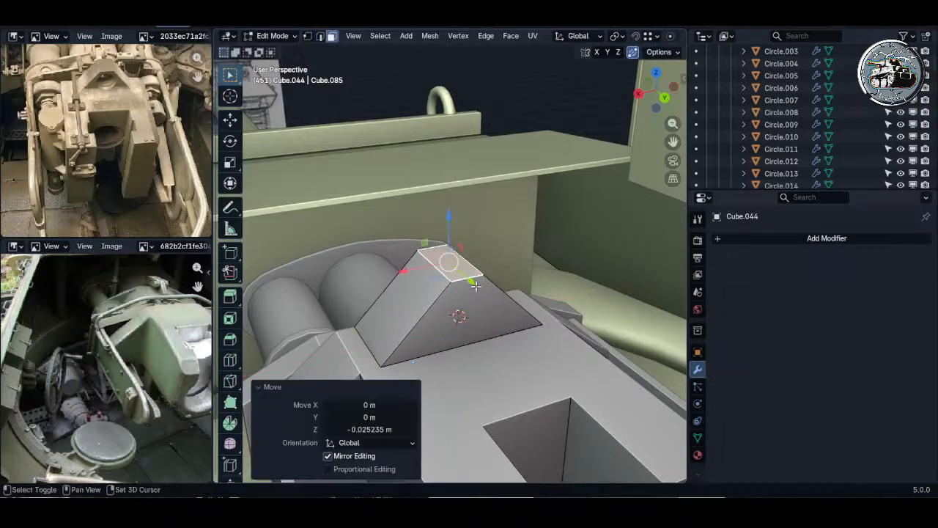
# - Select the wedge block's front and back trapezoidal faces together
pyautogui.click(473, 302)
pyautogui.moveTo(472, 303); pyautogui.dragTo(461, 263, button='middle')
pyautogui.hotkey('alt', 'z')
pyautogui.keyDown('shift'); pyautogui.click(438, 255); pyautogui.keyUp('shift')
pyautogui.hotkey('alt', 'z')
pyautogui.hotkey('shift', 'h')
pyautogui.press('Tab')
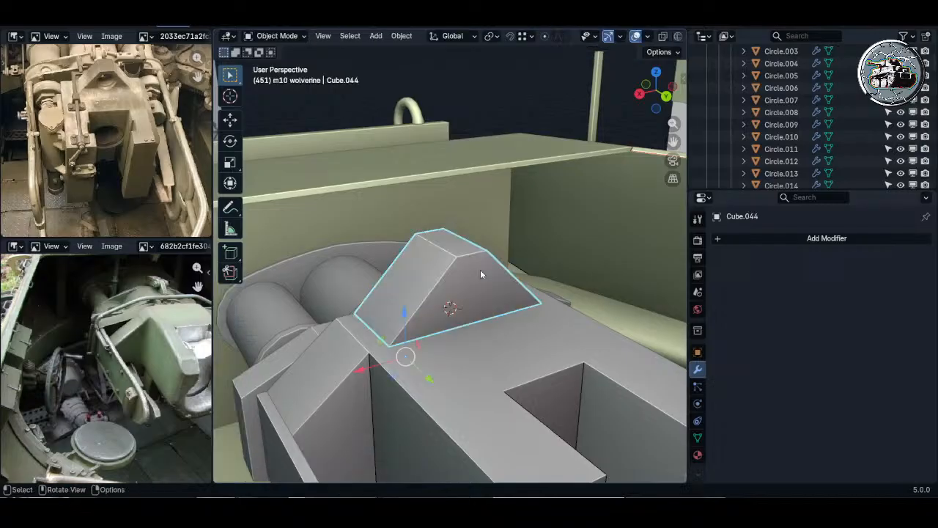
# - Isolate the wedge block in the back view and snap the 3D cursor to the selected faces
pyautogui.hotkey('shift', 'h')
pyautogui.press('Tab')
pyautogui.click(664, 98)
pyautogui.keyDown('shift'); pyautogui.moveTo(511, 281); pyautogui.dragTo(502, 258, button='middle'); pyautogui.keyUp('shift')
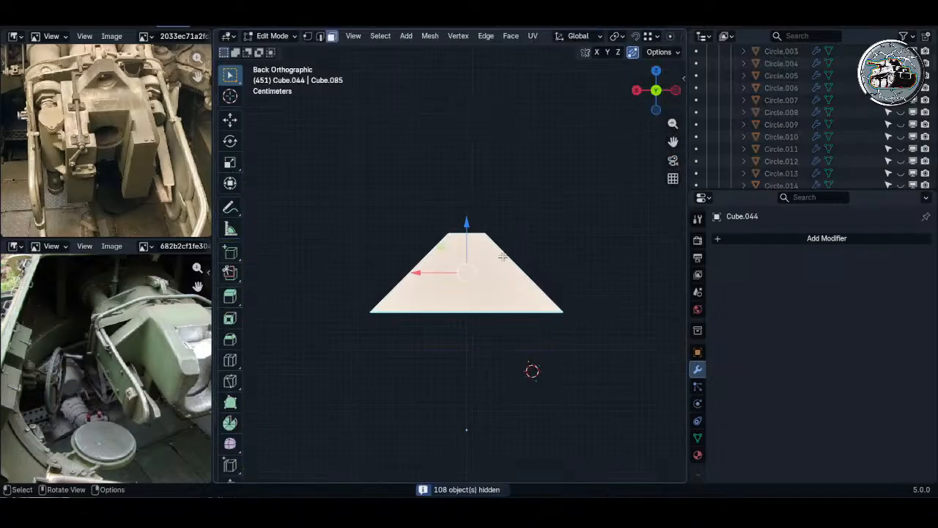
pyautogui.hotkey('shift', 's')
pyautogui.click(503, 310)
# - Add a cylinder with 16 vertices at the 3D cursor and align it to the view
pyautogui.hotkey('alt', 'a')
pyautogui.hotkey('shift', 'a')
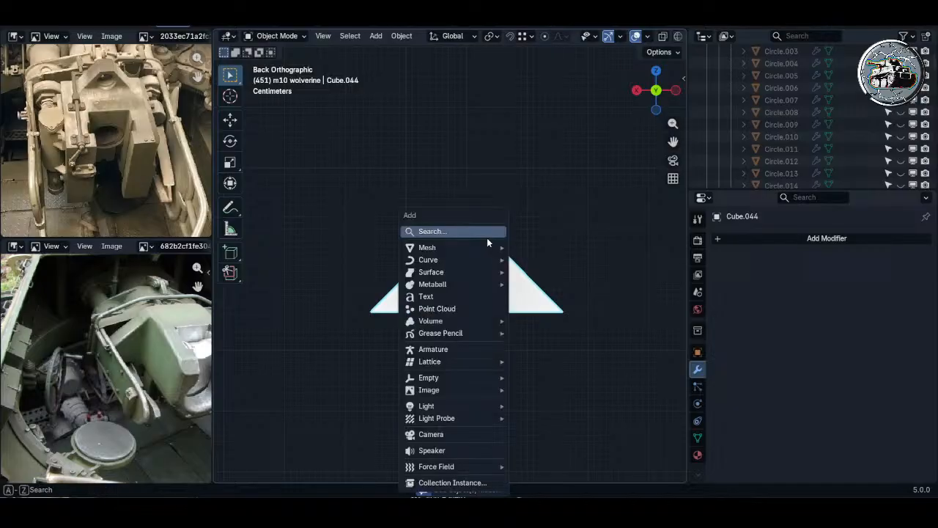
pyautogui.moveTo(472, 273)
pyautogui.moveTo(470, 252)
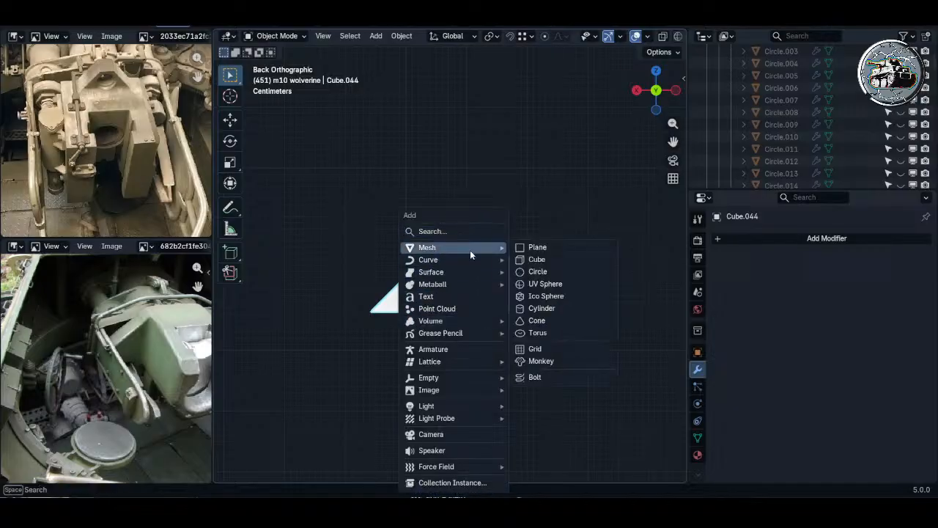
pyautogui.click(537, 307)
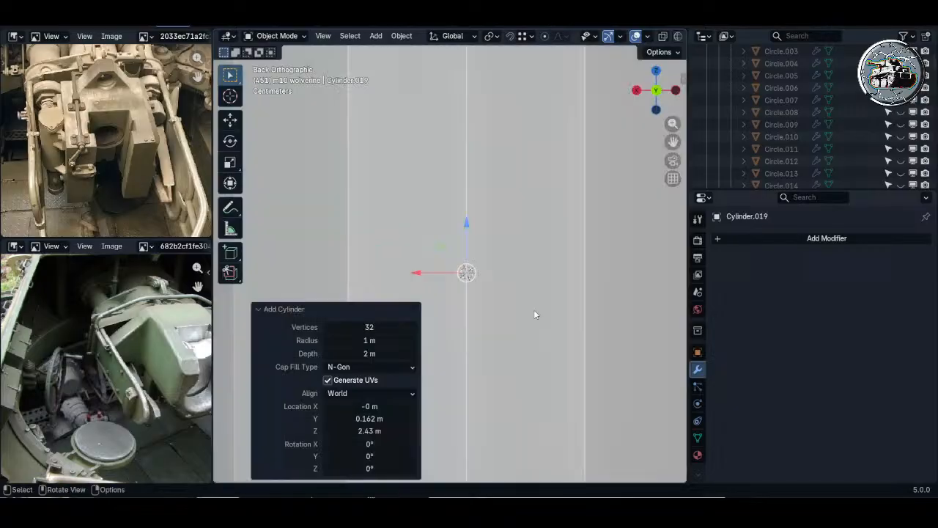
pyautogui.click(387, 322)
pyautogui.press('Return')
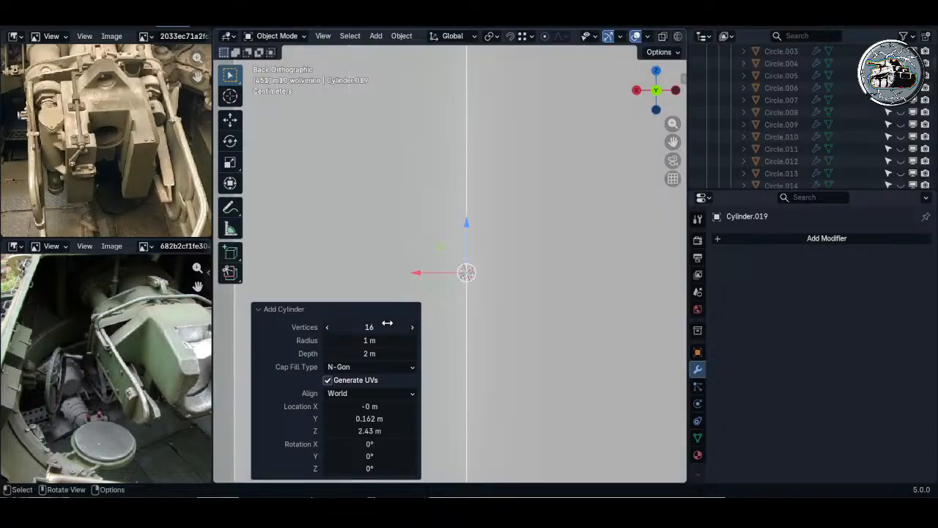
pyautogui.click(362, 393)
pyautogui.click(353, 421)
pyautogui.press('Tab')
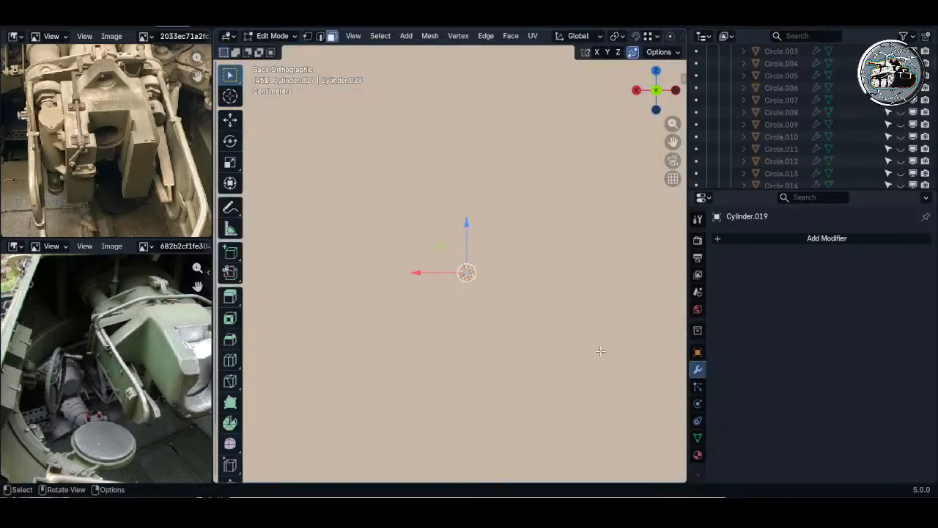
# - Scale the cylinder down to a small circle inside the wedge block's trapezoid outline, with a final factor of about 0.668
pyautogui.press('s')
pyautogui.click(501, 293)
pyautogui.press('s')
pyautogui.click(491, 290)
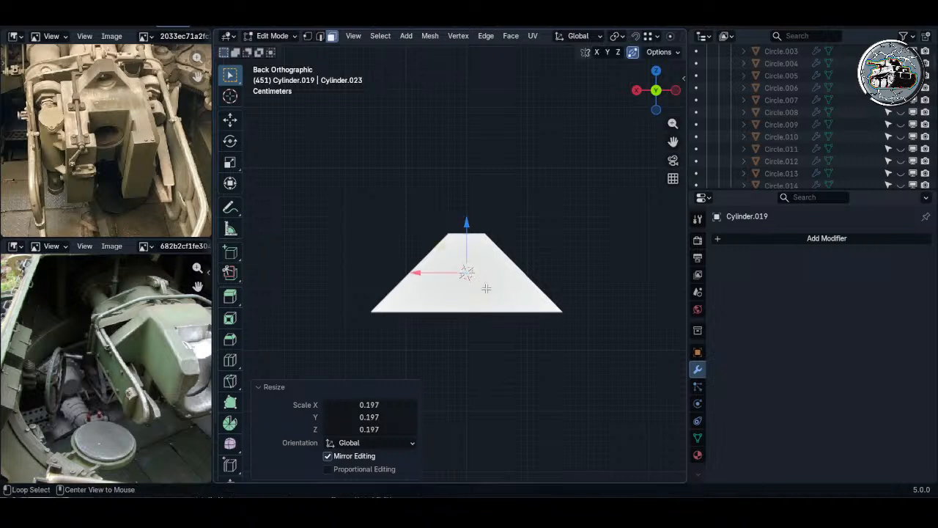
pyautogui.scroll(2, 499, 286)
pyautogui.press('s')
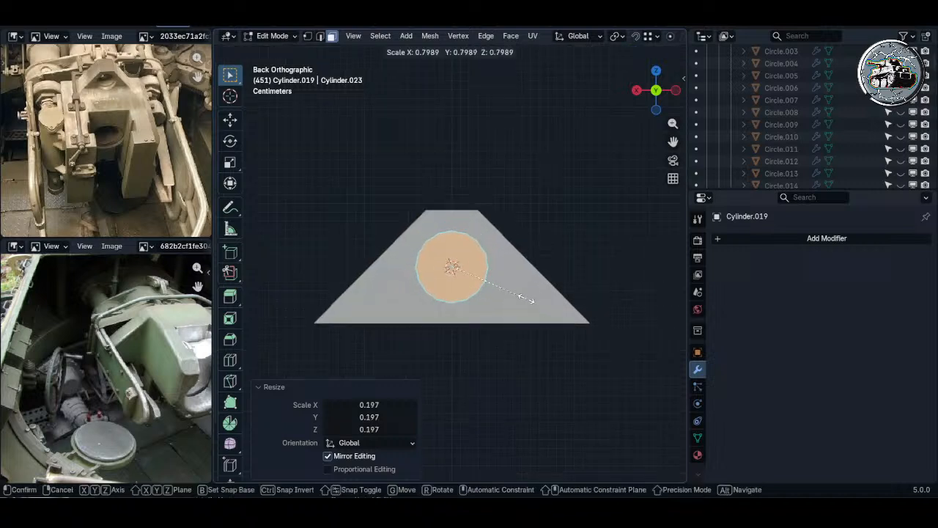
pyautogui.click(517, 292)
# - Stretch the cylinder along Y until it sticks out of both ends of the wedge block
pyautogui.moveTo(517, 291); pyautogui.dragTo(535, 276, button='middle')
pyautogui.press('s')
pyautogui.press('y')
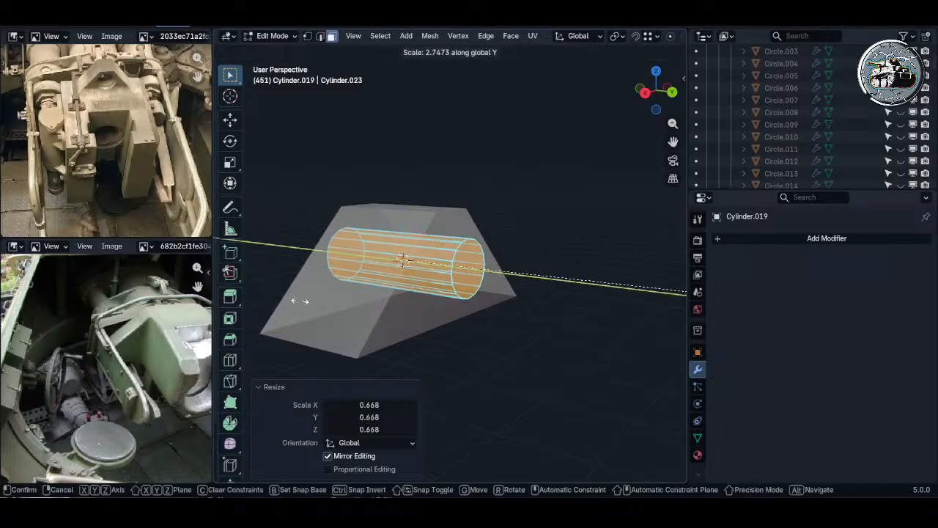
pyautogui.click(420, 310)
pyautogui.hotkey('alt', 'z')
pyautogui.press('Tab')
# - Run an Auto Boolean Difference to cut the cylinder out of the wedge block
pyautogui.keyDown('shift'); pyautogui.click(422, 312); pyautogui.keyUp('shift')
pyautogui.rightClick(433, 312)
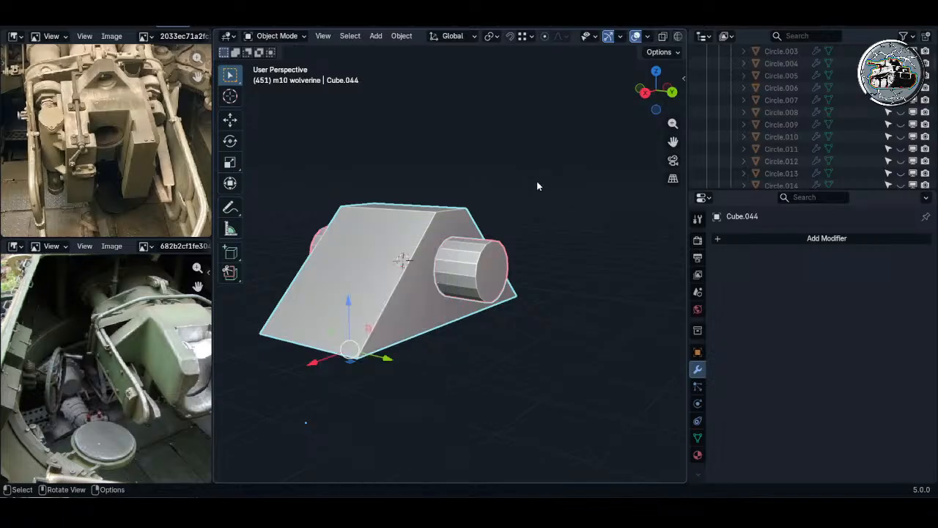
pyautogui.press('q')
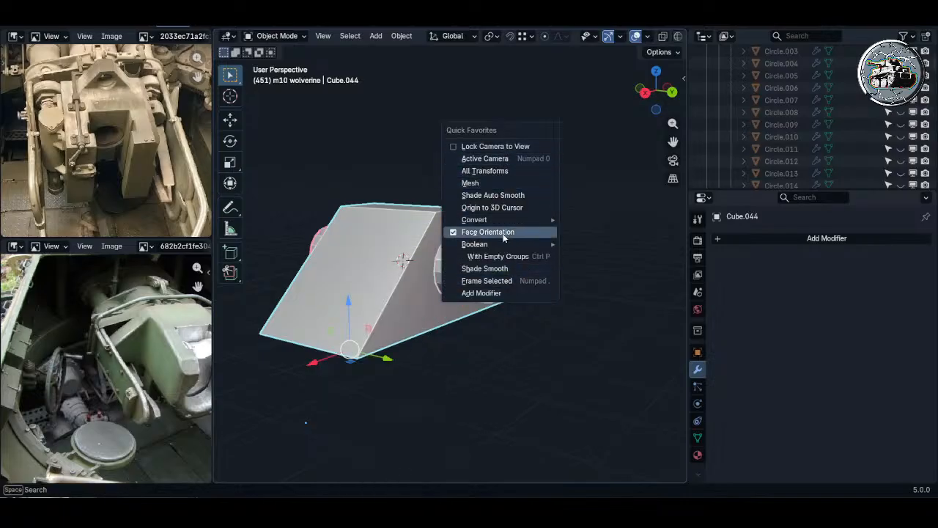
pyautogui.moveTo(497, 244)
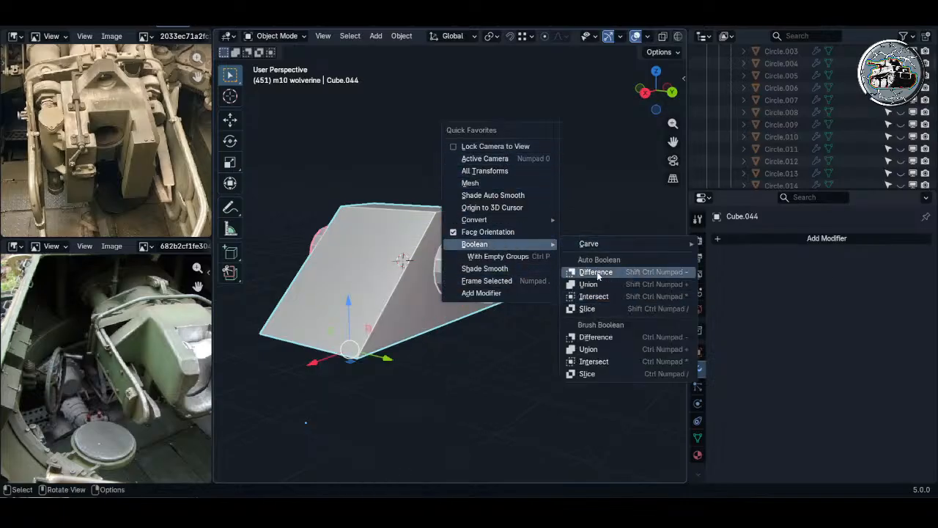
pyautogui.click(595, 272)
# - Hide the cutter cylinder and convert the wedge block to a mesh to apply its Boolean, then leave the isolated view
pyautogui.click(469, 250)
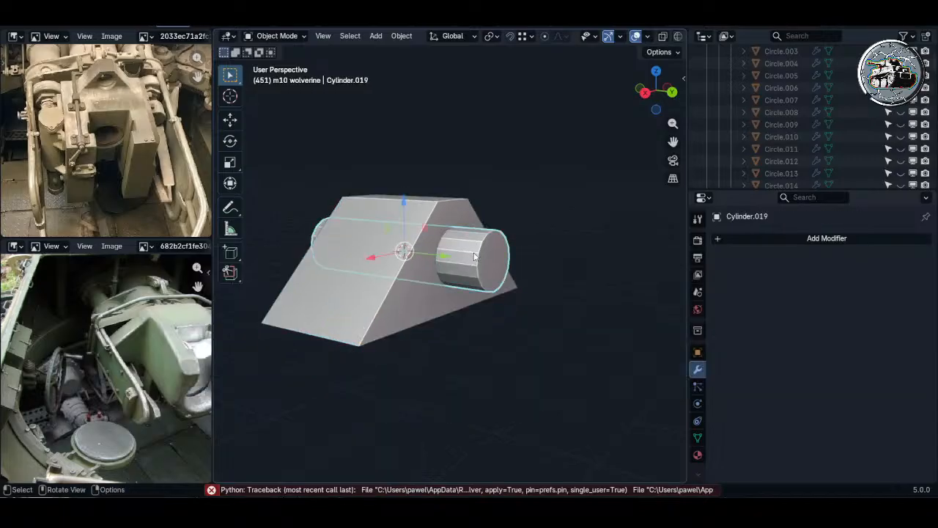
pyautogui.press('h')
pyautogui.click(474, 252)
pyautogui.press('q')
pyautogui.moveTo(463, 255)
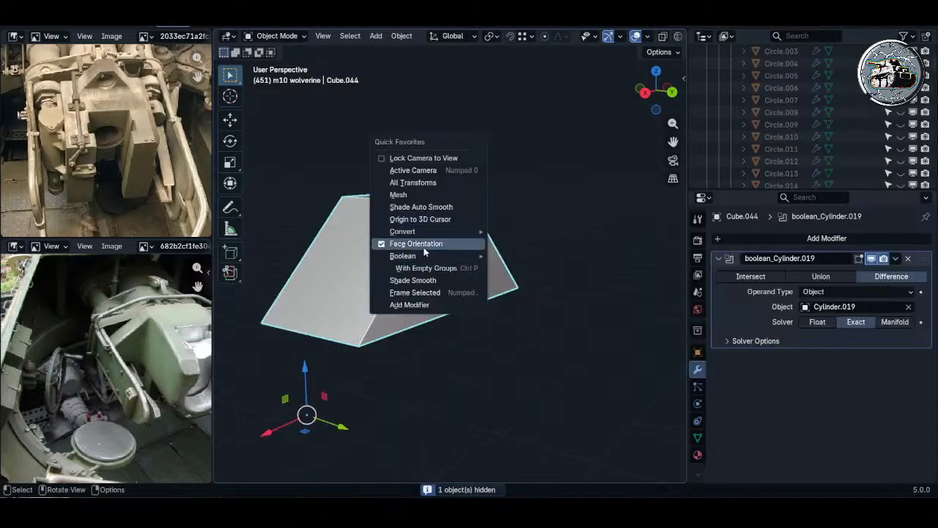
pyautogui.click(447, 194)
pyautogui.press('KP_Divide')
# - Delete the cutter cylinder and hide everything except the wedge block
pyautogui.click(497, 263)
pyautogui.press('x')
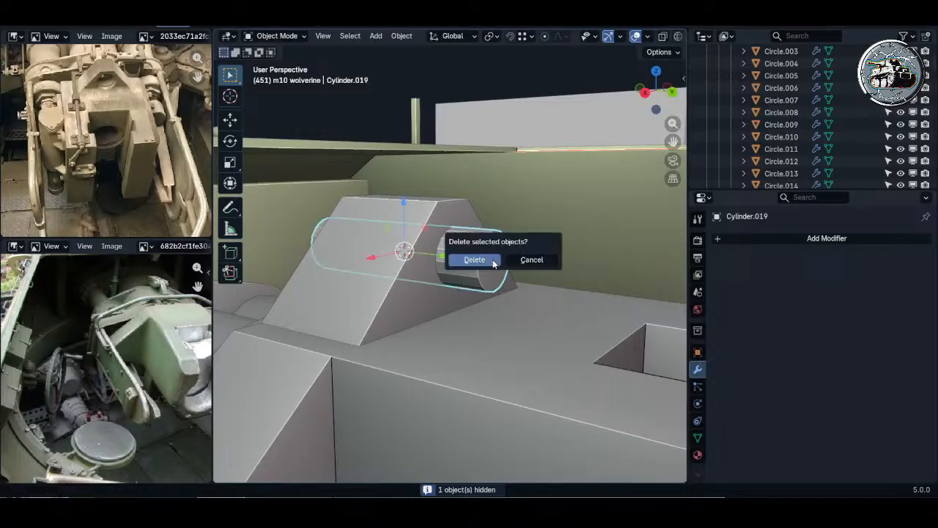
pyautogui.click(494, 262)
pyautogui.click(469, 253)
pyautogui.hotkey('shift', 'h')
# - Check the cut wedge block's mesh and set the object to smooth shading
pyautogui.press('Tab')
pyautogui.moveTo(474, 250); pyautogui.dragTo(560, 249, button='middle')
pyautogui.scroll(2, 464, 251)
pyautogui.press('1')
pyautogui.hotkey('alt', 'a')
pyautogui.press('a')
pyautogui.press('Tab')
pyautogui.rightClick(456, 253)
pyautogui.click(456, 252)
# - Select the faces lining the wedge block's round hole through the mesh and delete them
pyautogui.press('Tab')
pyautogui.press('3')
pyautogui.scroll(1, 456, 249)
pyautogui.hotkey('alt', 'z')
pyautogui.moveTo(386, 241)
pyautogui.mouseDown(button='middle')
pyautogui.moveTo(447, 232)
pyautogui.moveTo(377, 259)
pyautogui.moveTo(404, 314)
pyautogui.mouseUp(button='middle')
pyautogui.press('c')
pyautogui.moveTo(406, 318); pyautogui.dragTo(398, 154)
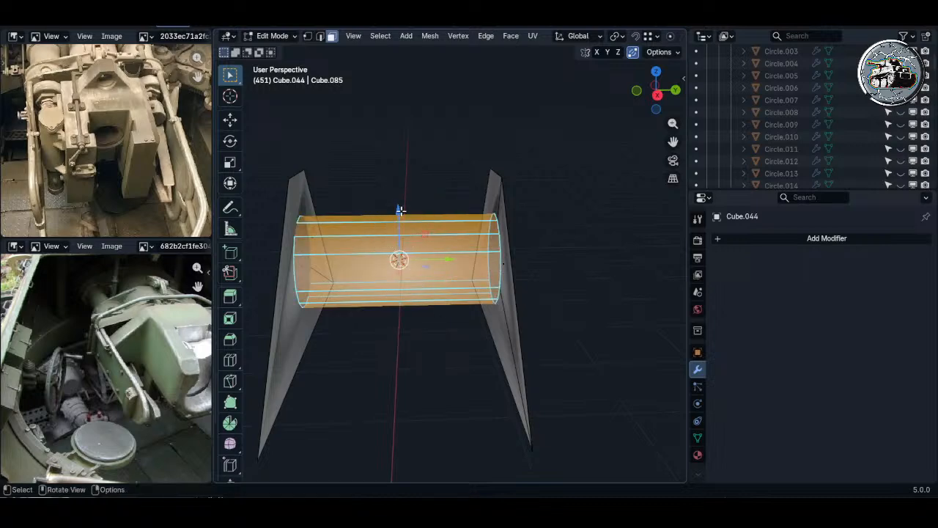
pyautogui.press('x')
pyautogui.click(389, 157)
# - Inset the wedge block's two end faces by about 0.0044 m around the outline and the hole
pyautogui.moveTo(389, 157); pyautogui.dragTo(557, 232, button='middle')
pyautogui.hotkey('alt', 'z')
pyautogui.press('1')
pyautogui.press('a')
pyautogui.press('q')
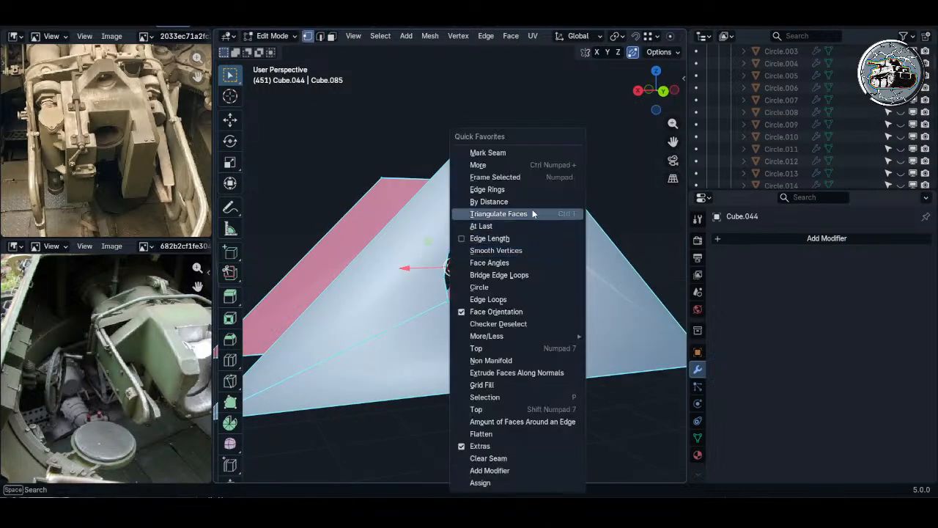
pyautogui.hotkey('alt', 'a')
pyautogui.press('a')
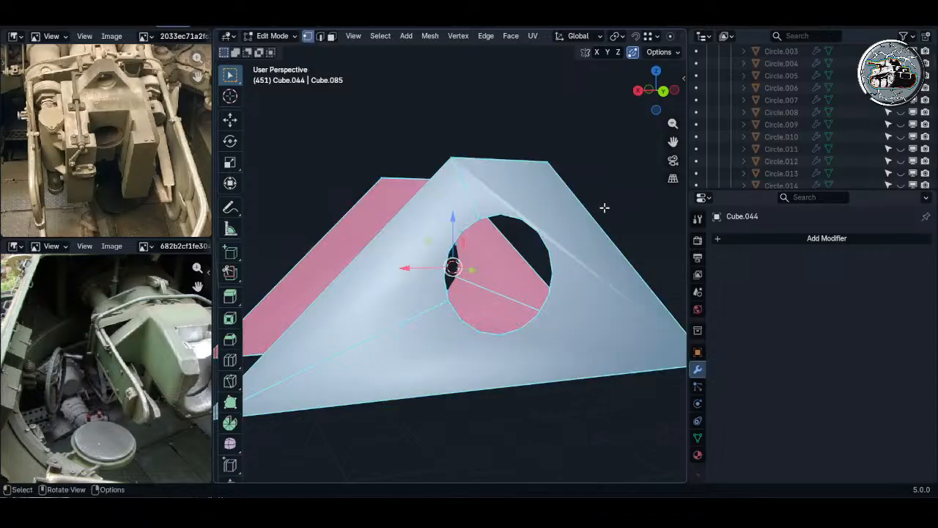
pyautogui.press('i')
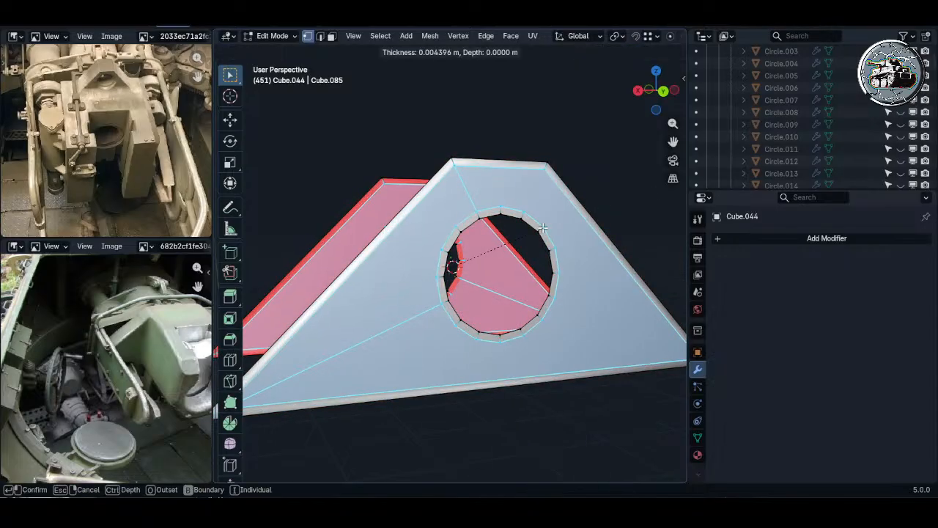
pyautogui.click(543, 228)
pyautogui.scroll(-1, 540, 195)
pyautogui.keyDown('shift'); pyautogui.moveTo(534, 238); pyautogui.dragTo(551, 206, button='middle'); pyautogui.keyUp('shift')
# - Delete the large inner faces on one end of the wedge, keeping the hole's rim ring and the narrow outer border
pyautogui.keyDown('alt'); pyautogui.click(551, 205); pyautogui.keyUp('alt')
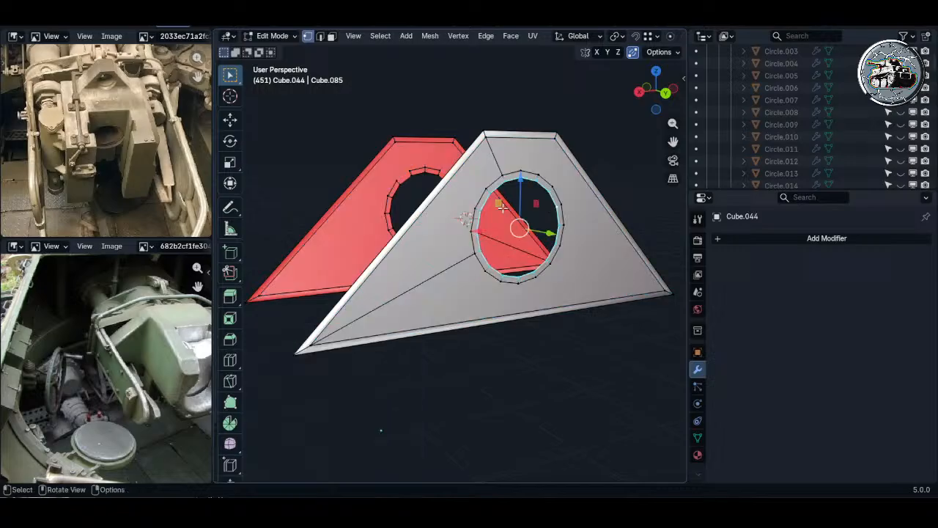
pyautogui.keyDown('alt'); pyautogui.keyDown('shift'); pyautogui.click(406, 194); pyautogui.keyUp('shift'); pyautogui.keyUp('alt')
pyautogui.moveTo(403, 193); pyautogui.dragTo(601, 179, button='middle')
pyautogui.hotkey('alt', 'a')
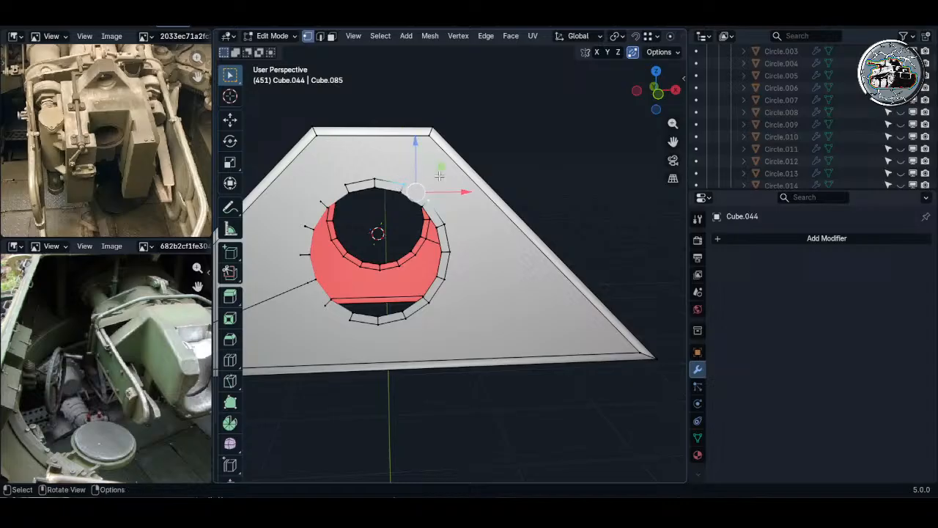
pyautogui.press('a')
pyautogui.hotkey('alt', 'a')
pyautogui.press('3')
pyautogui.click(428, 183)
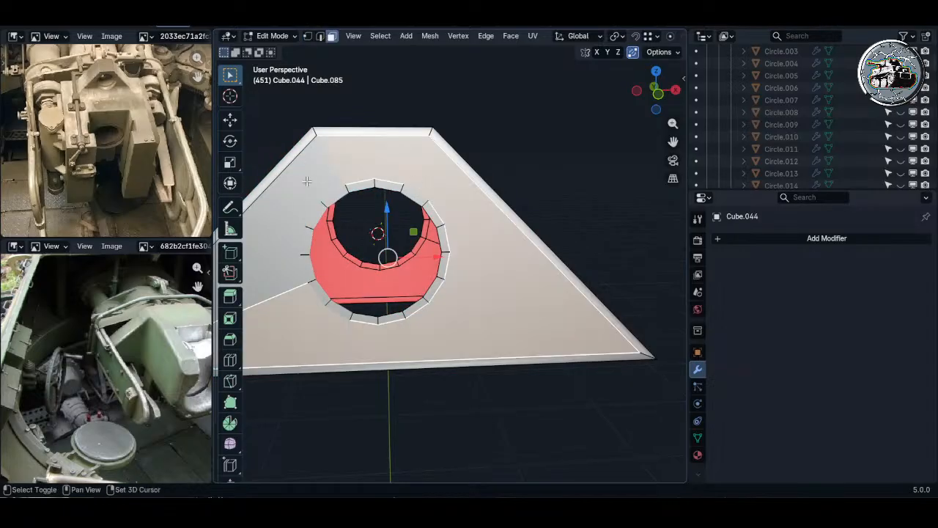
pyautogui.moveTo(307, 181); pyautogui.dragTo(417, 284, button='middle')
pyautogui.press('x')
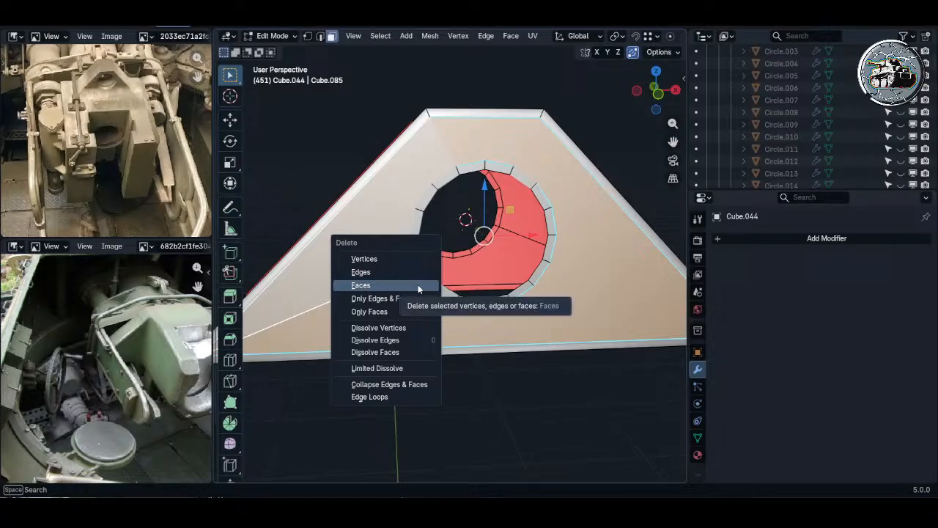
pyautogui.click(418, 284)
pyautogui.moveTo(527, 261); pyautogui.dragTo(552, 238, button='middle')
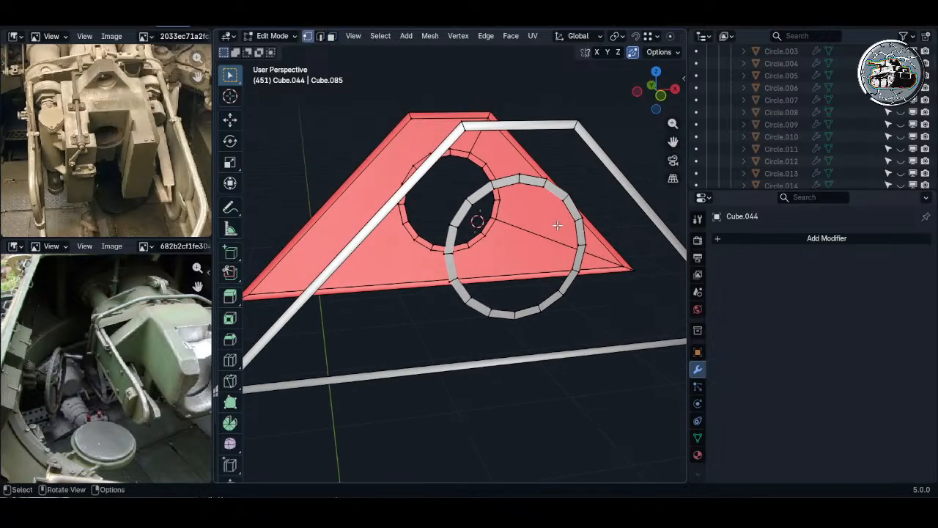
# - Reveal the wedge block's hidden faces and merge all vertices by distance
pyautogui.press('a')
pyautogui.hotkey('alt', 'h')
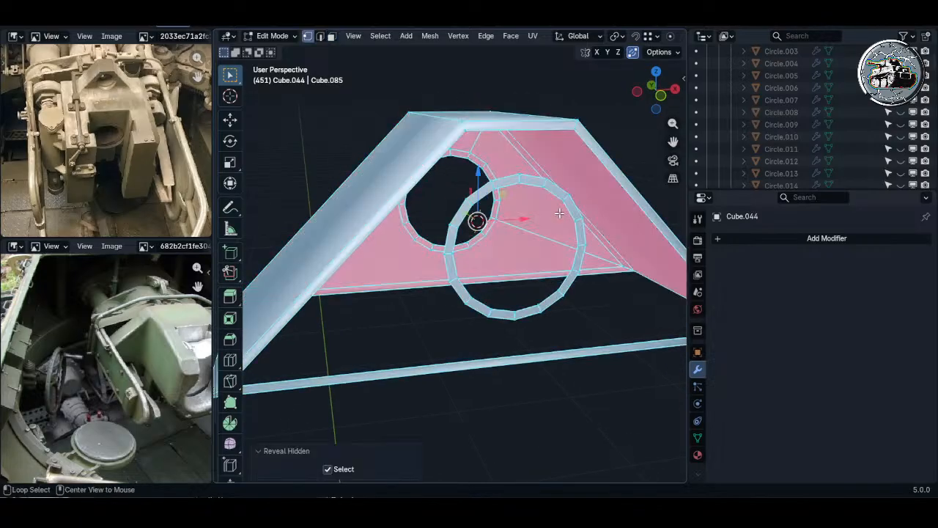
pyautogui.hotkey('alt', 'a')
pyautogui.moveTo(559, 214)
pyautogui.mouseDown(button='middle')
pyautogui.moveTo(543, 224)
pyautogui.moveTo(553, 214)
pyautogui.mouseUp(button='middle')
pyautogui.press('a')
pyautogui.press('q')
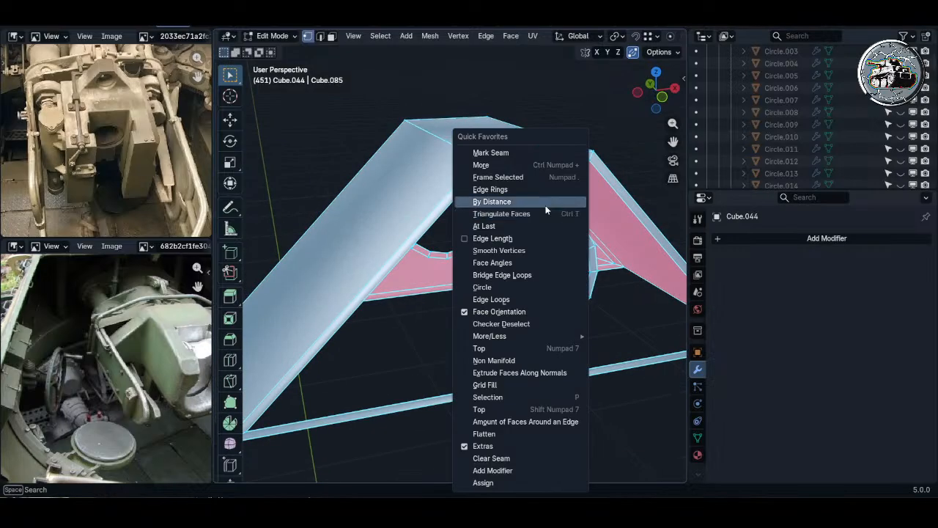
pyautogui.click(546, 211)
# - Bridge the outer edge loop of the hole's rim with the border's inner loop on the open end
pyautogui.hotkey('alt', 'a')
pyautogui.keyDown('alt'); pyautogui.click(532, 199); pyautogui.keyUp('alt')
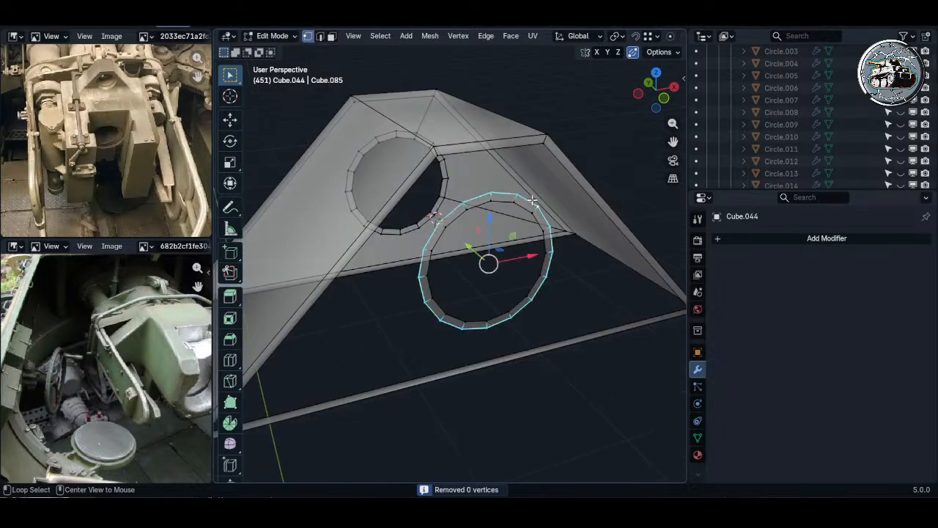
pyautogui.keyDown('alt'); pyautogui.keyDown('shift'); pyautogui.click(565, 172); pyautogui.keyUp('shift'); pyautogui.keyUp('alt')
pyautogui.hotkey('ctrl', 'e')
pyautogui.click(565, 172)
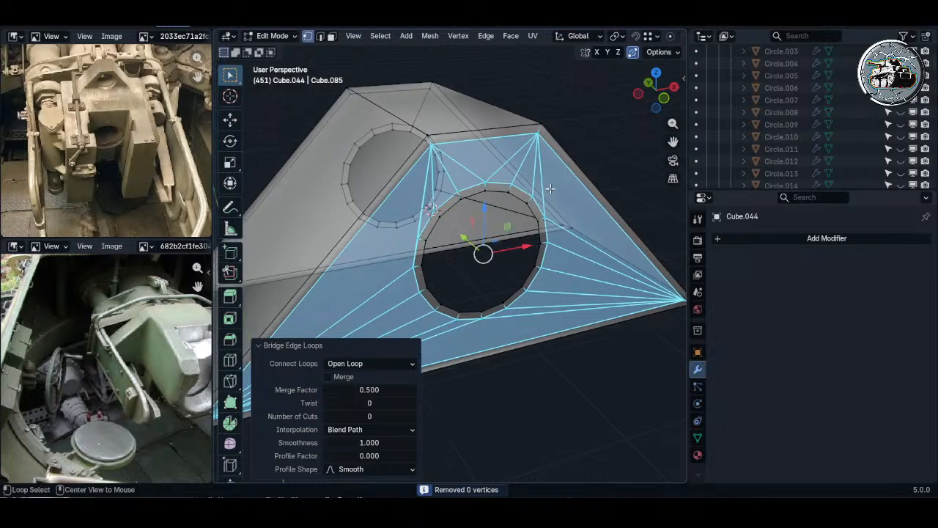
pyautogui.hotkey('alt', 'z')
pyautogui.hotkey('alt', 'a')
# - Connect the vertex midway along one slanted edge to the nearest vertex of the hole's rim
pyautogui.scroll(3, 415, 237)
pyautogui.click(431, 242)
pyautogui.scroll(-4, 430, 242)
pyautogui.keyDown('shift'); pyautogui.moveTo(389, 259); pyautogui.dragTo(427, 222, button='middle'); pyautogui.keyUp('shift')
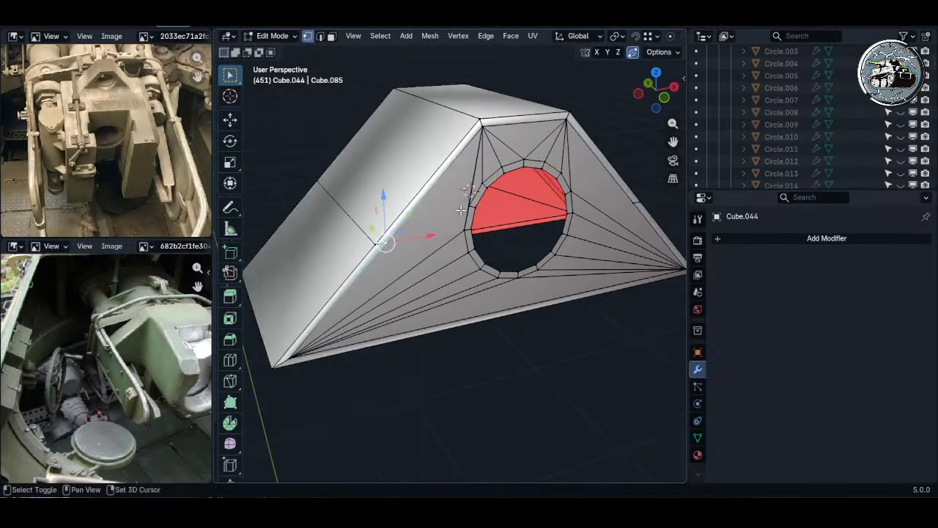
pyautogui.keyDown('shift'); pyautogui.click(464, 208); pyautogui.keyUp('shift')
pyautogui.scroll(2, 461, 209)
pyautogui.press('j')
# - Slide the nearby vertex along its edge and connect the opposite slanted edge's middle vertex to the hole's rim
pyautogui.hotkey('alt', 'a')
pyautogui.click(479, 202)
pyautogui.press('g')
pyautogui.press('g')
pyautogui.click(477, 194)
pyautogui.moveTo(532, 192)
pyautogui.mouseDown(button='middle')
pyautogui.moveTo(494, 192)
pyautogui.moveTo(525, 195)
pyautogui.mouseUp(button='middle')
pyautogui.keyDown('shift'); pyautogui.click(460, 184); pyautogui.keyUp('shift')
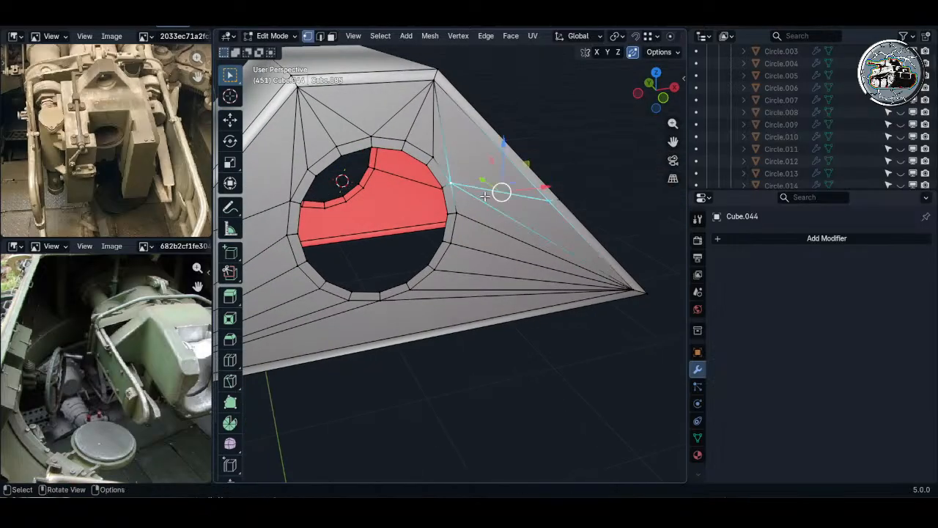
pyautogui.hotkey('alt', 'a')
# - On the wedge's other end, connect the middle vertices of both slanted edges to the hole's rim in a maximized viewport
pyautogui.keyDown('shift'); pyautogui.moveTo(419, 182); pyautogui.dragTo(467, 184, button='middle'); pyautogui.keyUp('shift')
pyautogui.scroll(-3, 467, 184)
pyautogui.moveTo(300, 213); pyautogui.dragTo(565, 205, button='middle')
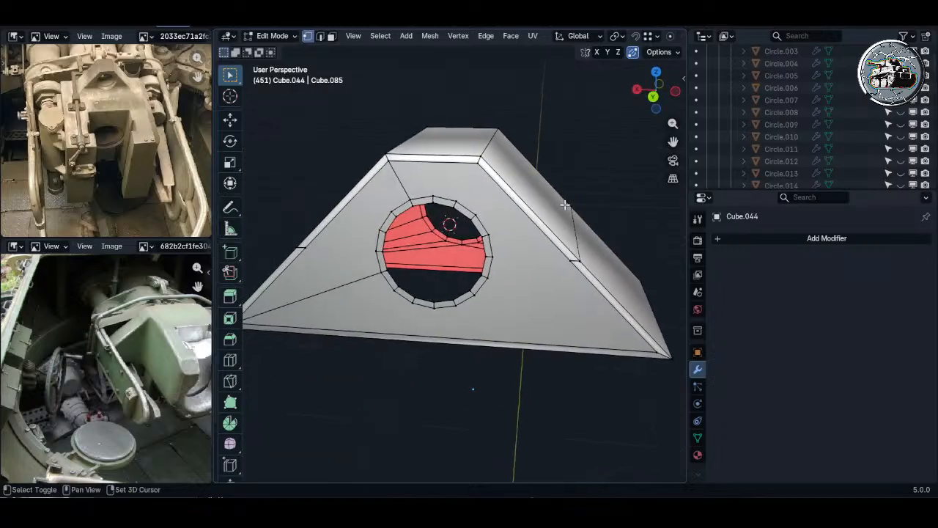
pyautogui.hotkey('ctrl', 'space')
pyautogui.keyDown('shift'); pyautogui.moveTo(315, 247); pyautogui.dragTo(459, 245, button='middle'); pyautogui.keyUp('shift')
pyautogui.keyDown('shift'); pyautogui.click(454, 247); pyautogui.keyUp('shift')
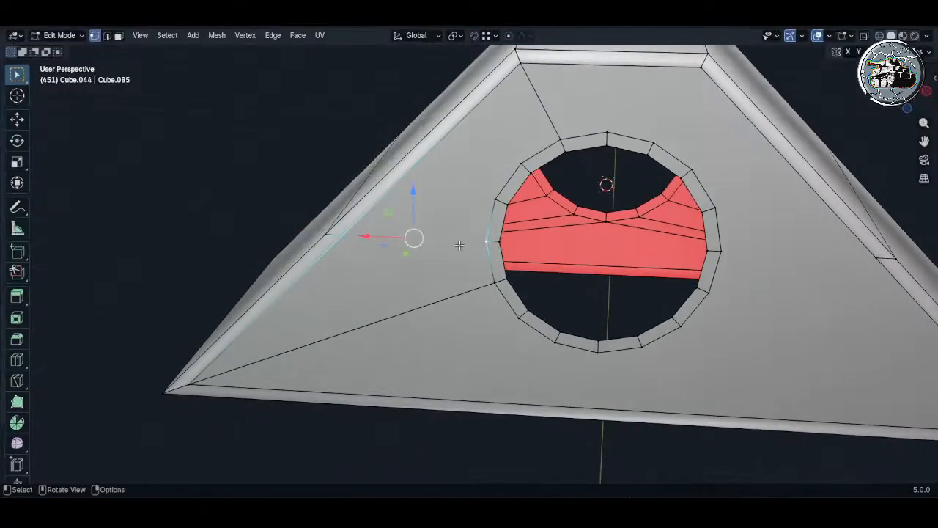
pyautogui.click(719, 251)
pyautogui.moveTo(846, 264); pyautogui.dragTo(659, 263, button='middle')
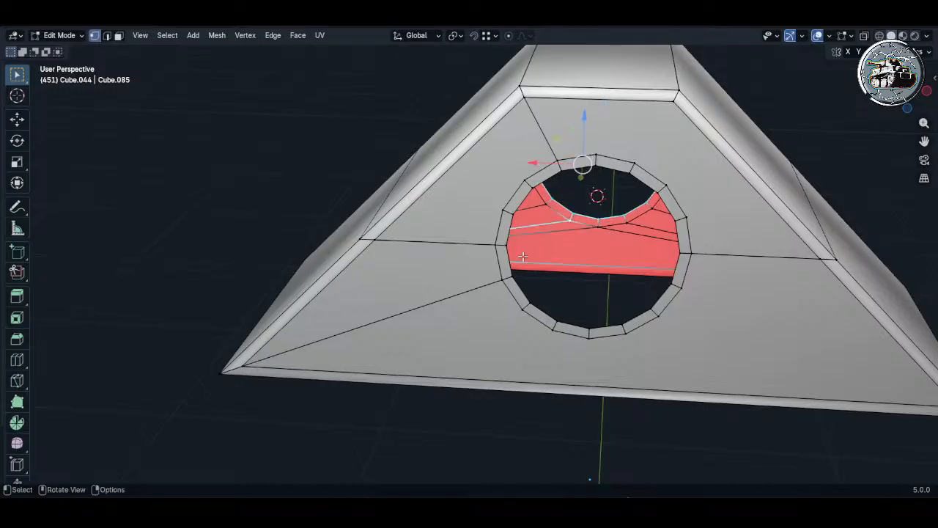
# - Bridge the inner rim loops of the two end holes to form a tunnel through the wedge block
pyautogui.keyDown('alt'); pyautogui.click(553, 272); pyautogui.keyUp('alt')
pyautogui.hotkey('ctrl', 'e')
pyautogui.click(574, 201)
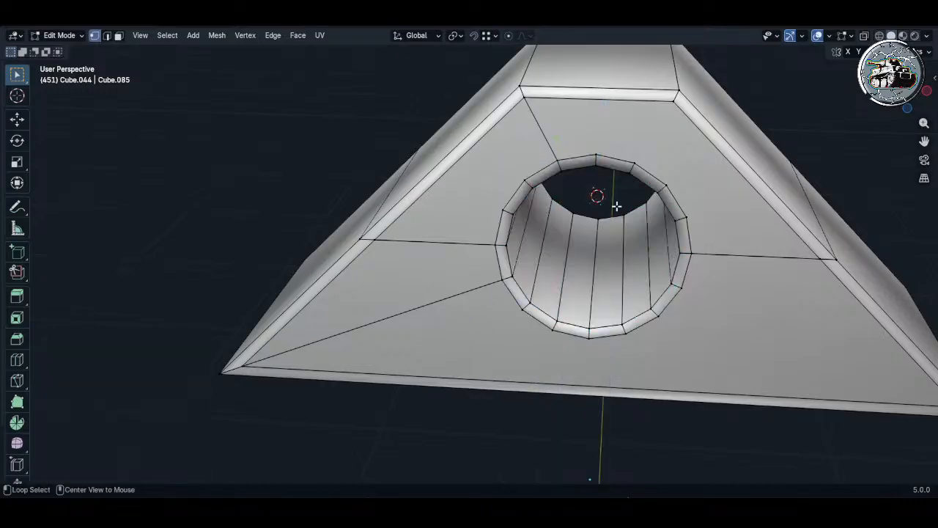
pyautogui.scroll(-4, 594, 199)
pyautogui.moveTo(592, 203); pyautogui.dragTo(625, 222, button='middle')
pyautogui.moveTo(625, 222); pyautogui.dragTo(608, 228, button='middle')
# - Add a centred loop cut across the end's bottom border and another along the middle of the top face
pyautogui.hotkey('ctrl', 'r')
pyautogui.click(582, 317)
pyautogui.rightClick(582, 317)
pyautogui.keyDown('shift'); pyautogui.moveTo(570, 189); pyautogui.dragTo(562, 227, button='middle'); pyautogui.keyUp('shift')
pyautogui.hotkey('ctrl', 'r')
pyautogui.click(560, 194)
pyautogui.rightClick(561, 193)
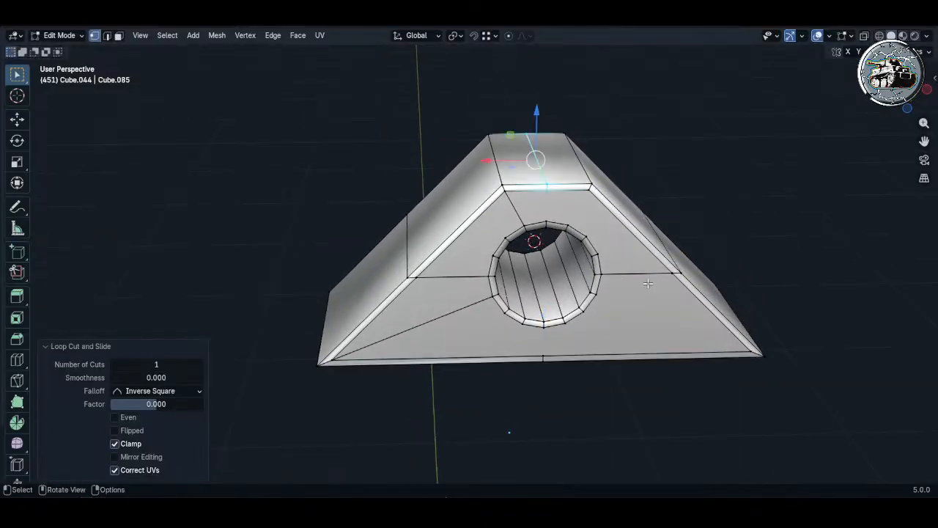
# - Connect the centre vertices of the end's bottom and top borders to the hole's rim
pyautogui.keyDown('alt'); pyautogui.click(547, 343); pyautogui.keyUp('alt')
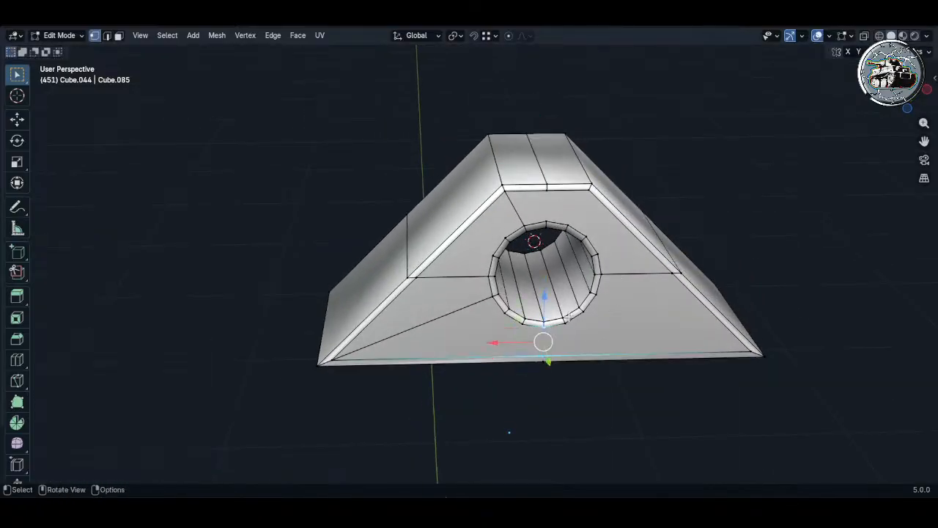
pyautogui.press('k')
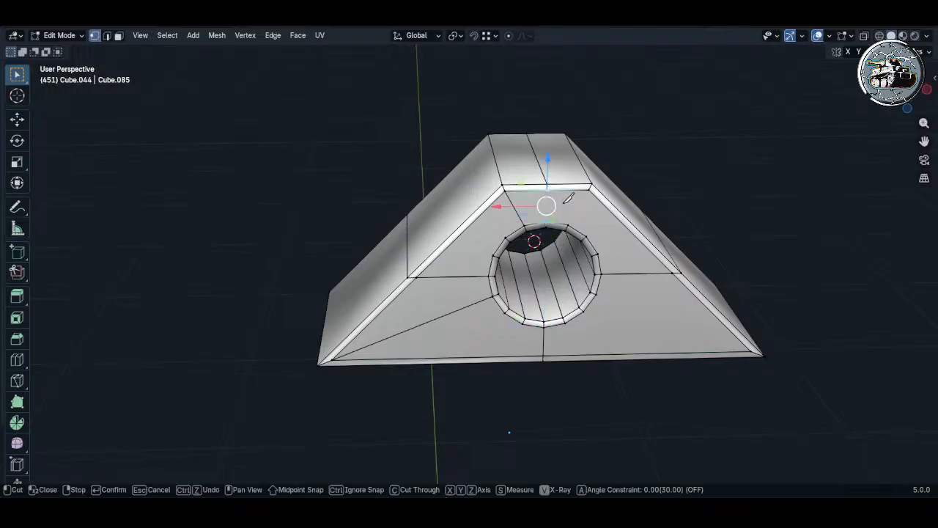
pyautogui.press('Escape')
pyautogui.press('j')
pyautogui.moveTo(524, 302); pyautogui.dragTo(531, 268, button='middle')
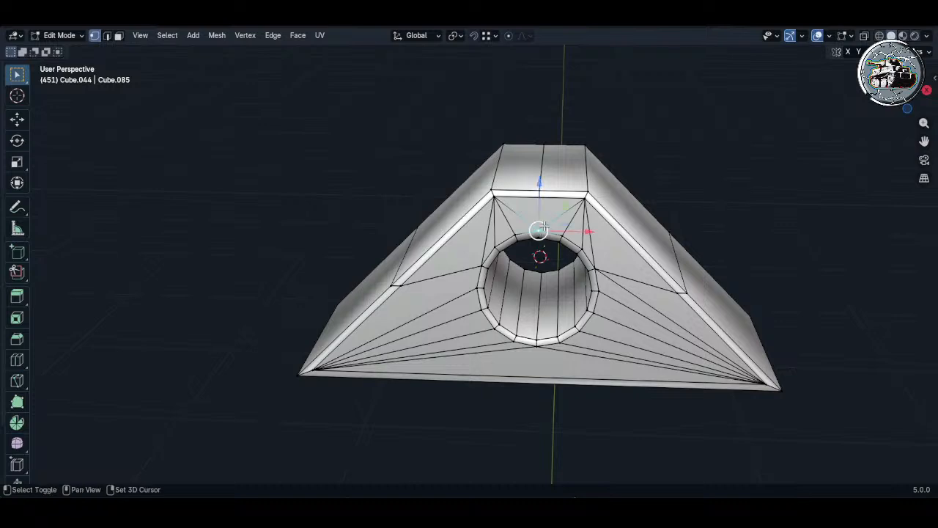
# - On the opposite end, add a centred cut in the bottom border and connect the bottom and top centres to the hole
pyautogui.hotkey('ctrl', 'r')
pyautogui.click(534, 379)
pyautogui.rightClick(534, 379)
pyautogui.click(537, 347)
pyautogui.moveTo(535, 360); pyautogui.dragTo(579, 389, button='middle')
pyautogui.scroll(3, 558, 317)
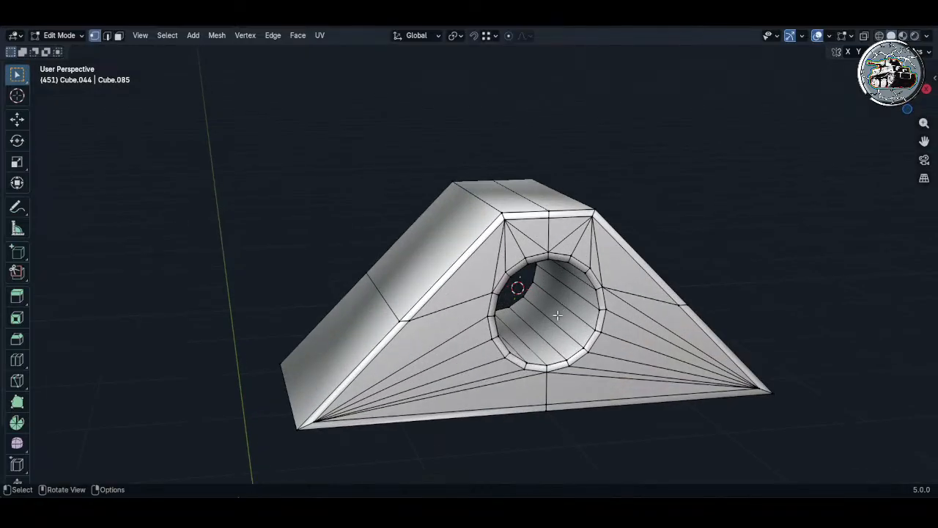
# - Convert the whole wedge mesh's triangles to quads
pyautogui.press('a')
pyautogui.hotkey('alt', 'j')
pyautogui.hotkey('alt', 'a')
pyautogui.moveTo(521, 337); pyautogui.dragTo(432, 337, button='middle')
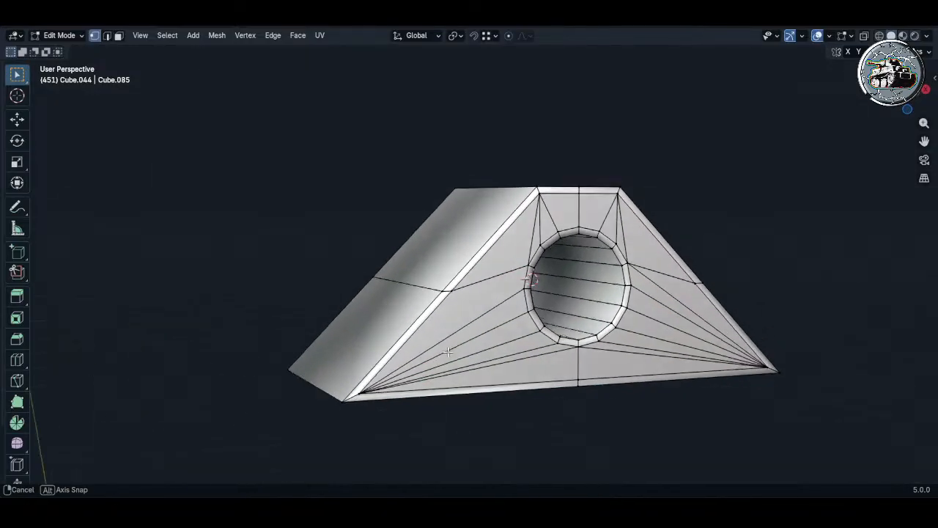
pyautogui.hotkey('ctrl', 'r')
pyautogui.press('Escape')
# - Select the narrow border face loop around the wedge's trapezoid ends and hide it
pyautogui.press('3')
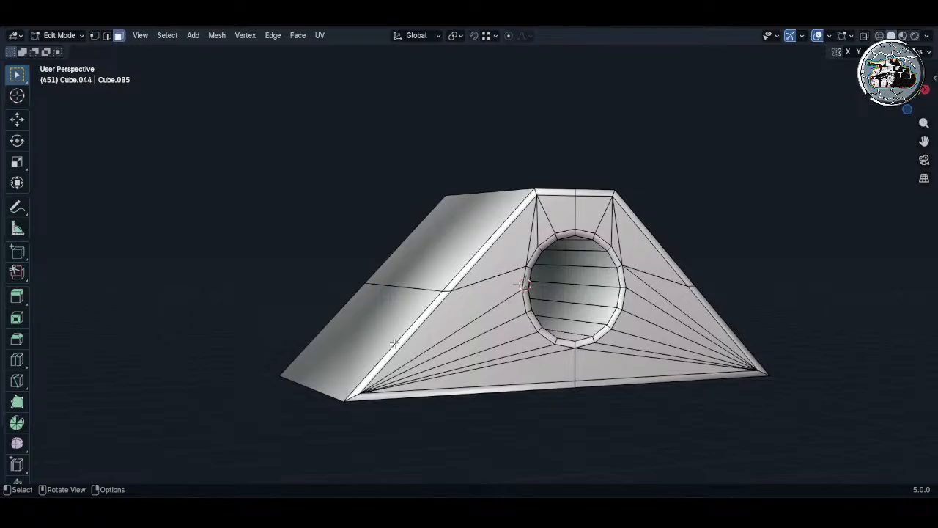
pyautogui.keyDown('alt'); pyautogui.click(354, 396); pyautogui.keyUp('alt')
pyautogui.moveTo(354, 396); pyautogui.dragTo(450, 431, button='middle')
pyautogui.press('h')
pyautogui.moveTo(501, 394); pyautogui.dragTo(445, 394, button='middle')
# - Add a loop cut on each slanted side of the wedge and slide it close to the bottom edge
pyautogui.hotkey('ctrl', 'r')
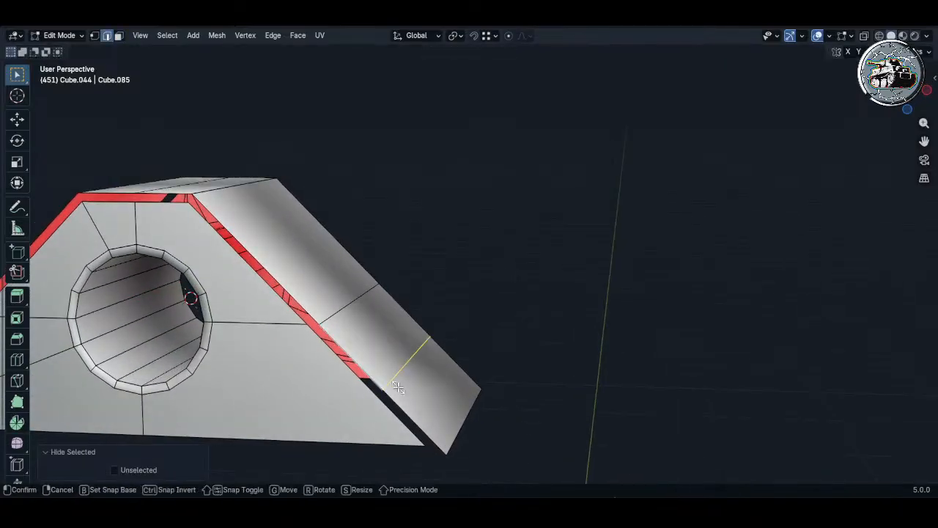
pyautogui.click(411, 399)
pyautogui.click(461, 431)
pyautogui.moveTo(364, 341); pyautogui.dragTo(493, 323, button='middle')
pyautogui.hotkey('ctrl', 'r')
pyautogui.click(327, 350)
pyautogui.rightClick(330, 349)
pyautogui.press('g')
pyautogui.press('g')
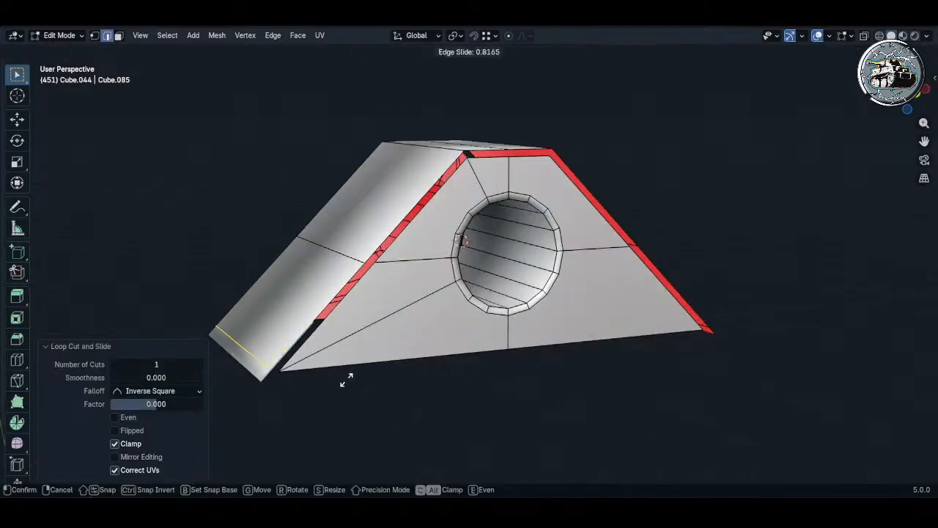
pyautogui.click(347, 380)
# - Add a loop cut on the upper part of each slanted side and slide it close to the top corner edge
pyautogui.moveTo(388, 236); pyautogui.dragTo(355, 291, button='middle')
pyautogui.hotkey('ctrl', 'r')
pyautogui.click(374, 216)
pyautogui.rightClick(374, 216)
pyautogui.press('g')
pyautogui.press('g')
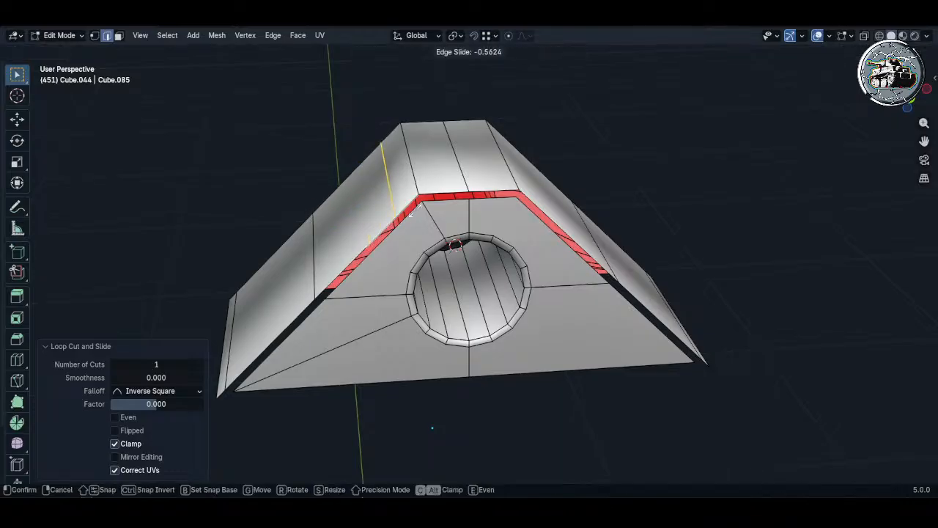
pyautogui.click(437, 201)
pyautogui.hotkey('ctrl', 'r')
pyautogui.click(594, 229)
pyautogui.rightClick(595, 230)
pyautogui.press('g')
pyautogui.press('g')
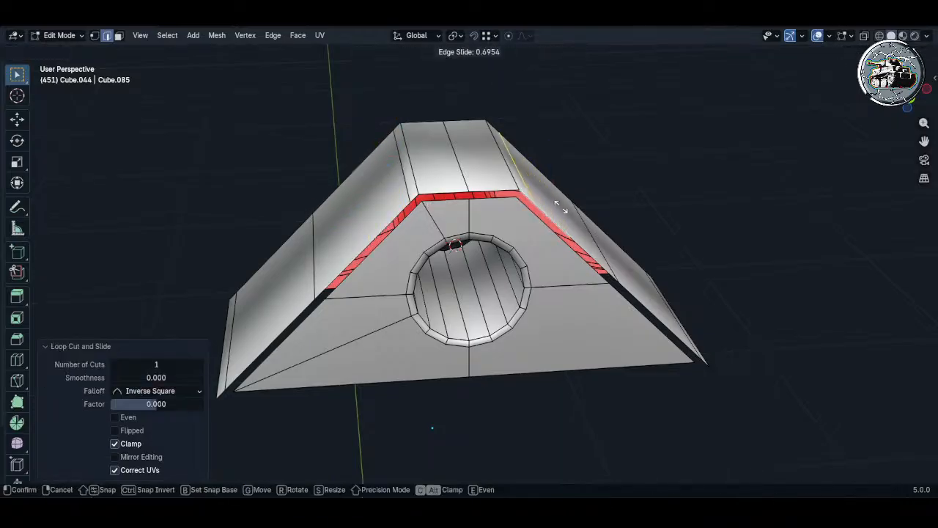
pyautogui.click(557, 204)
# - Reveal the hidden border faces and save the file
pyautogui.moveTo(557, 204); pyautogui.dragTo(503, 231, button='middle')
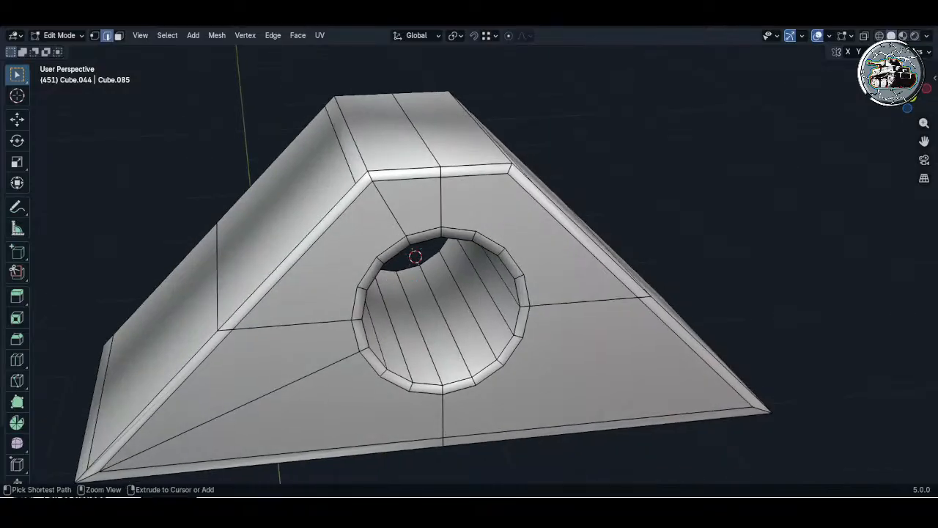
pyautogui.hotkey('ctrl', 's')
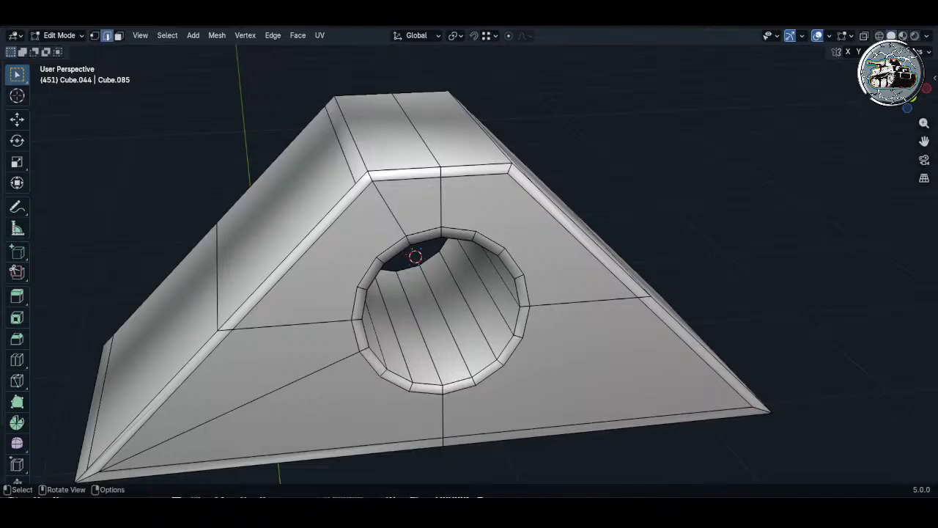
# - Connect the ends of the upper support loops on both slanted sides to the nearby hole rim vertices on the end face
pyautogui.keyDown('shift'); pyautogui.moveTo(476, 292); pyautogui.dragTo(519, 239, button='middle'); pyautogui.keyUp('shift')
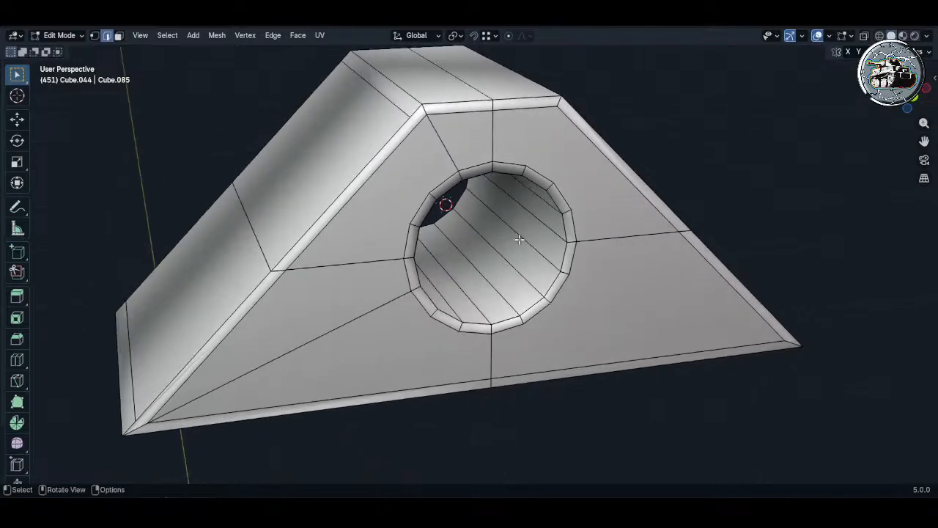
pyautogui.scroll(2, 451, 143)
pyautogui.click(395, 112)
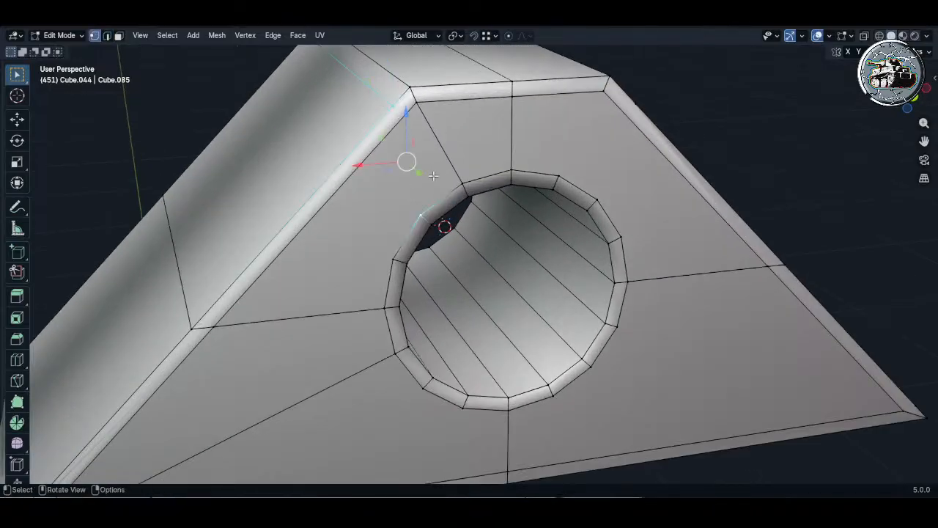
pyautogui.press('j')
pyautogui.hotkey('alt', 'a')
pyautogui.click(603, 98)
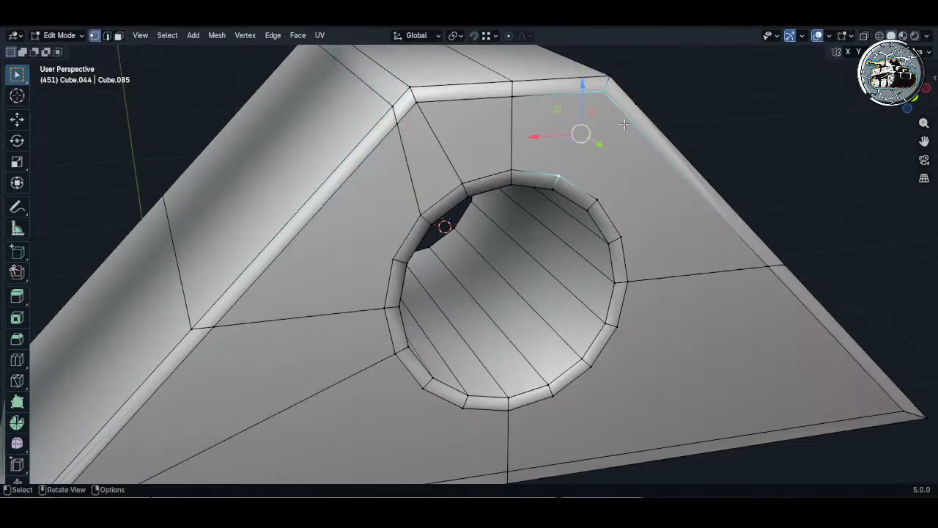
pyautogui.click(629, 113)
pyautogui.keyDown('shift'); pyautogui.click(598, 199); pyautogui.keyUp('shift')
pyautogui.press('j')
pyautogui.hotkey('alt', 'a')
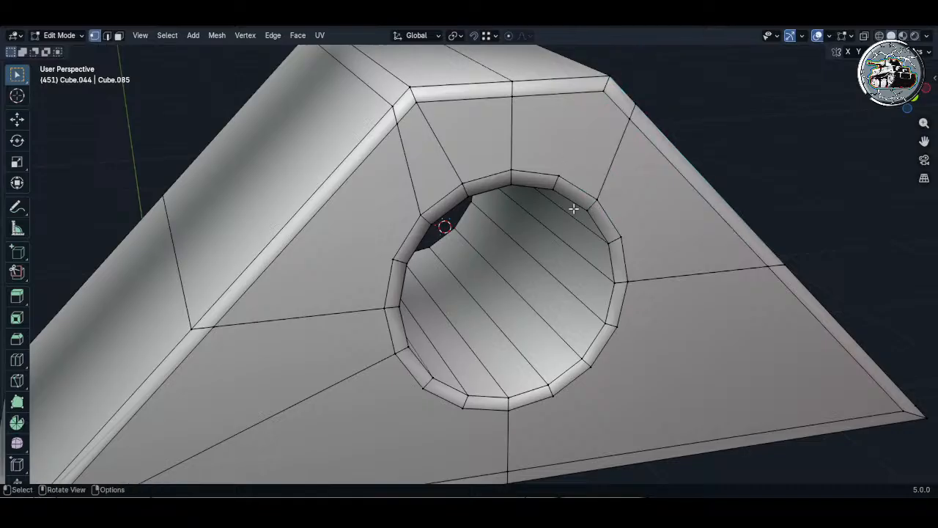
# - Connect the lower hole rim vertices and the slanted side's lower support loop to one inner bottom corner of the end face
pyautogui.scroll(-4, 573, 209)
pyautogui.moveTo(594, 272); pyautogui.dragTo(551, 220, button='middle')
pyautogui.scroll(3, 624, 249)
pyautogui.keyDown('shift'); pyautogui.click(638, 265); pyautogui.keyUp('shift')
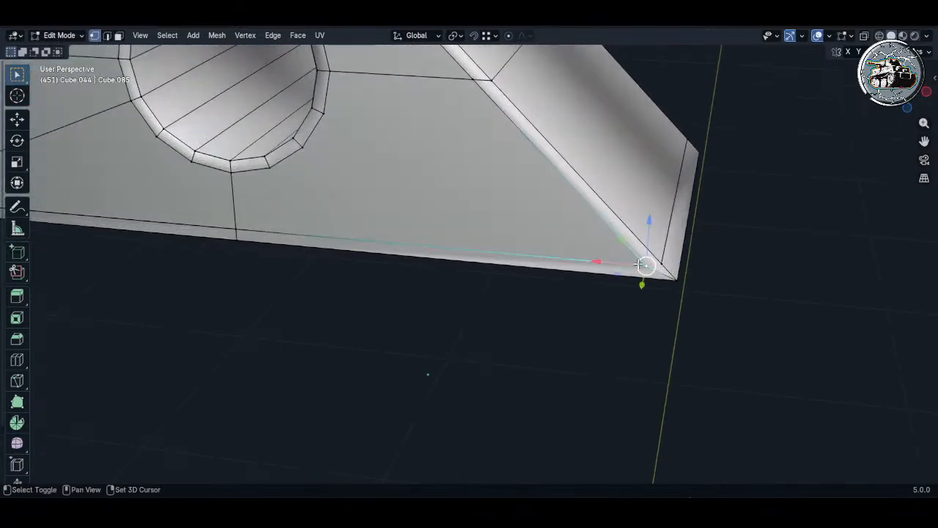
pyautogui.keyDown('shift'); pyautogui.click(639, 265); pyautogui.keyUp('shift')
pyautogui.keyDown('shift'); pyautogui.click(661, 263); pyautogui.keyUp('shift')
pyautogui.keyDown('shift'); pyautogui.click(645, 266); pyautogui.keyUp('shift')
pyautogui.press('j')
pyautogui.click(721, 228)
# - Join the lower support loop on the opposite slanted side to the inner bottom corner where the hole's fan edges meet
pyautogui.moveTo(720, 228); pyautogui.dragTo(509, 266, button='middle')
pyautogui.click(496, 272)
pyautogui.scroll(2, 548, 249)
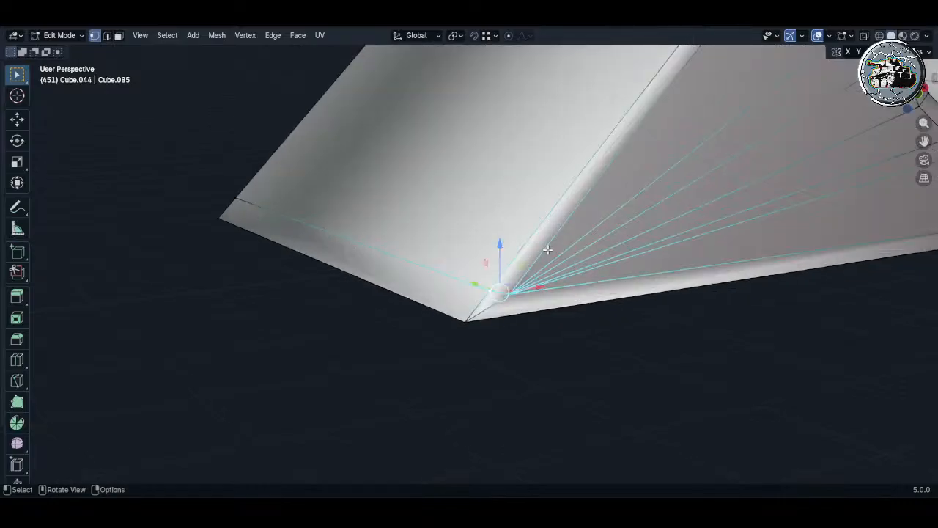
pyautogui.click(614, 248)
pyautogui.scroll(-3, 614, 247)
pyautogui.keyDown('shift'); pyautogui.moveTo(614, 248); pyautogui.dragTo(494, 239, button='middle'); pyautogui.keyUp('shift')
pyautogui.scroll(-1, 494, 239)
pyautogui.keyDown('shift'); pyautogui.moveTo(425, 183); pyautogui.dragTo(425, 206, button='middle'); pyautogui.keyUp('shift')
pyautogui.moveTo(550, 242); pyautogui.dragTo(414, 249, button='middle')
pyautogui.scroll(2, 571, 220)
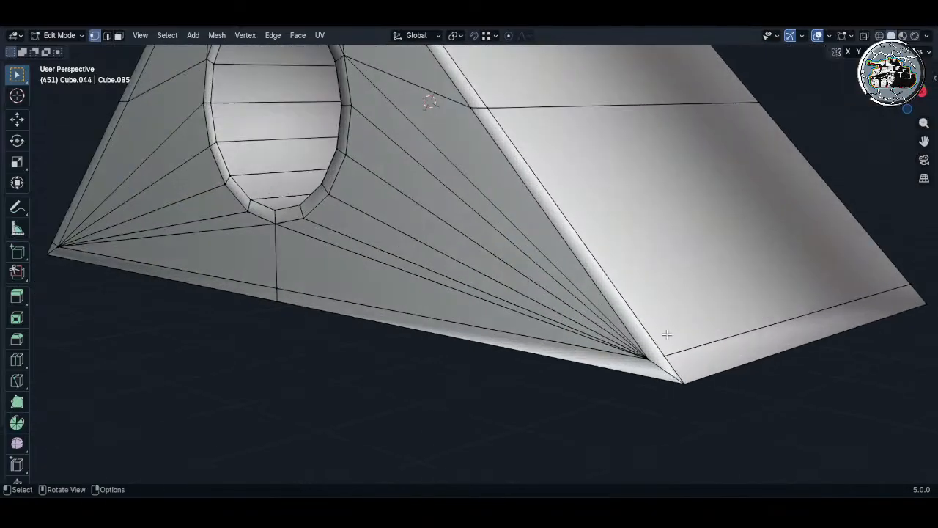
# - Subdivide the two bottom edges of the fan-connected end face and return to vertex selection
pyautogui.click(660, 335)
pyautogui.press('2')
pyautogui.click(477, 339)
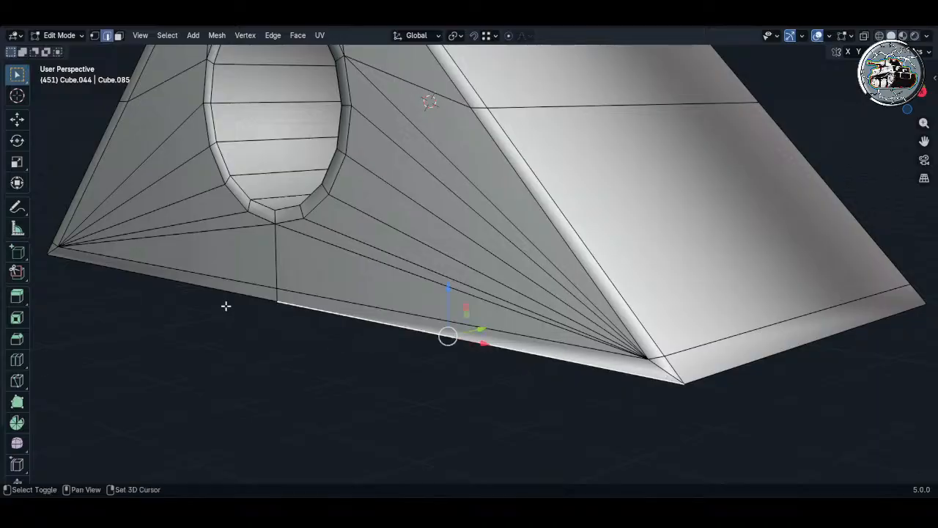
pyautogui.keyDown('shift'); pyautogui.click(225, 300); pyautogui.keyUp('shift')
pyautogui.rightClick(226, 301)
pyautogui.click(150, 129)
pyautogui.press('1')
pyautogui.hotkey('alt', 'a')
# - Slide one new bottom-edge vertex along X and snap it in line with the inner bottom corner vertex
pyautogui.keyDown('shift'); pyautogui.moveTo(154, 289); pyautogui.dragTo(329, 303, button='middle'); pyautogui.keyUp('shift')
pyautogui.moveTo(330, 302); pyautogui.dragTo(301, 301, button='middle')
pyautogui.keyDown('shift'); pyautogui.moveTo(243, 297); pyautogui.dragTo(356, 306, button='middle'); pyautogui.keyUp('shift')
pyautogui.moveTo(356, 306); pyautogui.dragTo(588, 314, button='middle')
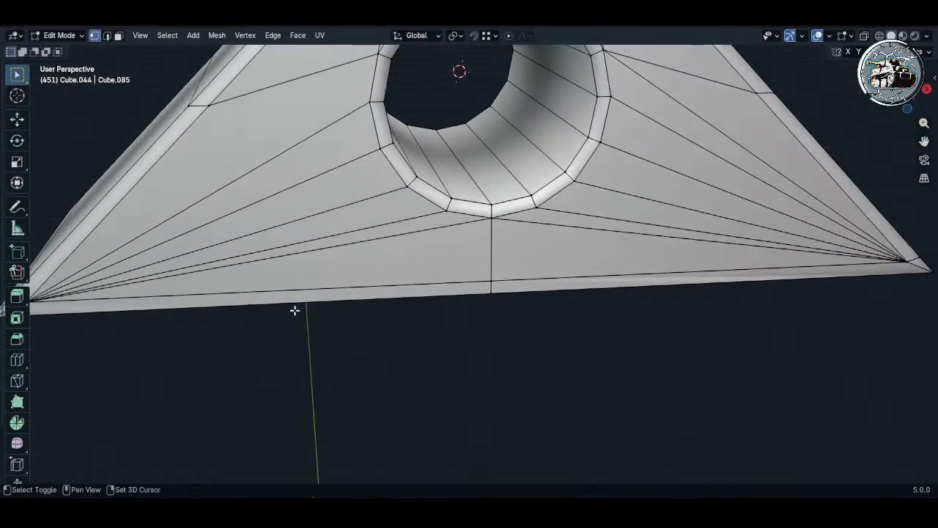
pyautogui.keyDown('shift'); pyautogui.moveTo(295, 310); pyautogui.dragTo(513, 314, button='middle'); pyautogui.keyUp('shift')
pyautogui.press('g')
pyautogui.press('x')
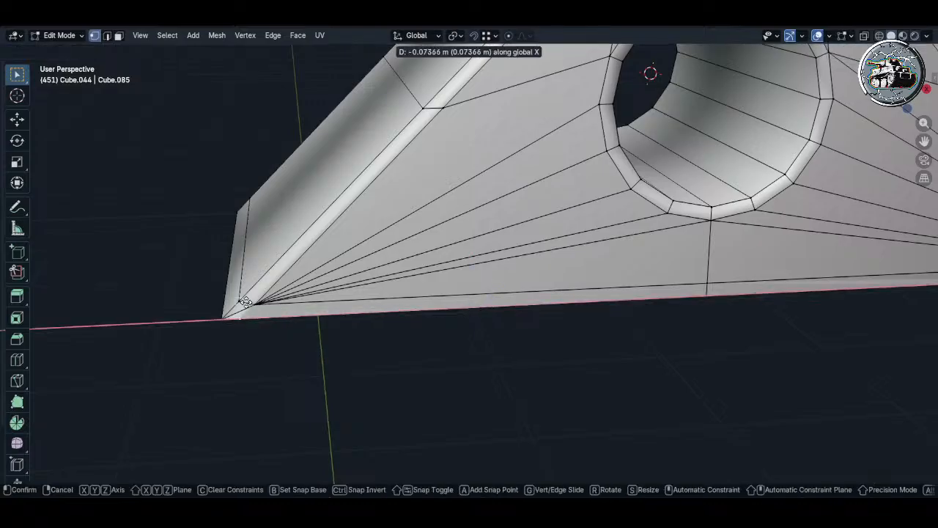
pyautogui.click(244, 300)
pyautogui.scroll(5, 244, 304)
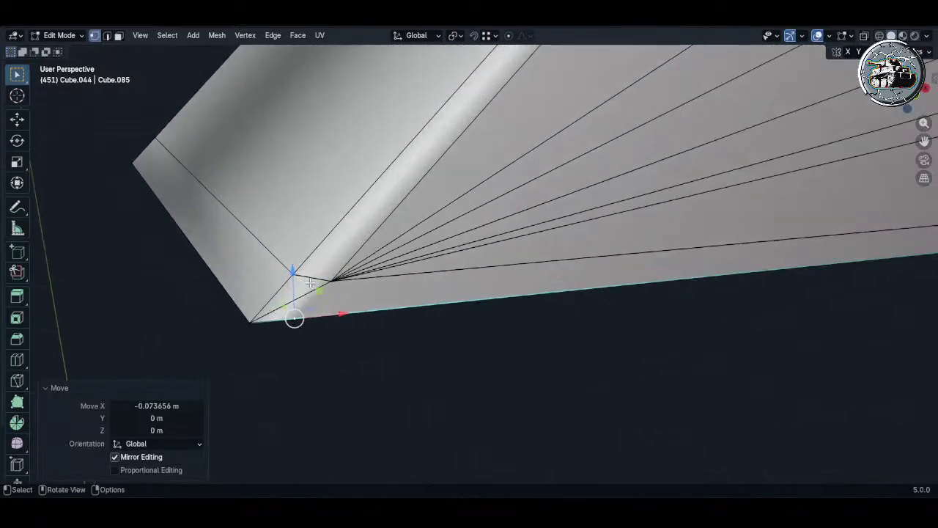
pyautogui.press('x')
pyautogui.keyDown('ctrl'); pyautogui.click(333, 280); pyautogui.keyUp('ctrl')
pyautogui.press('g')
pyautogui.press('z')
pyautogui.keyDown('ctrl'); pyautogui.click(332, 280); pyautogui.keyUp('ctrl')
pyautogui.hotkey('ctrl', 'z')
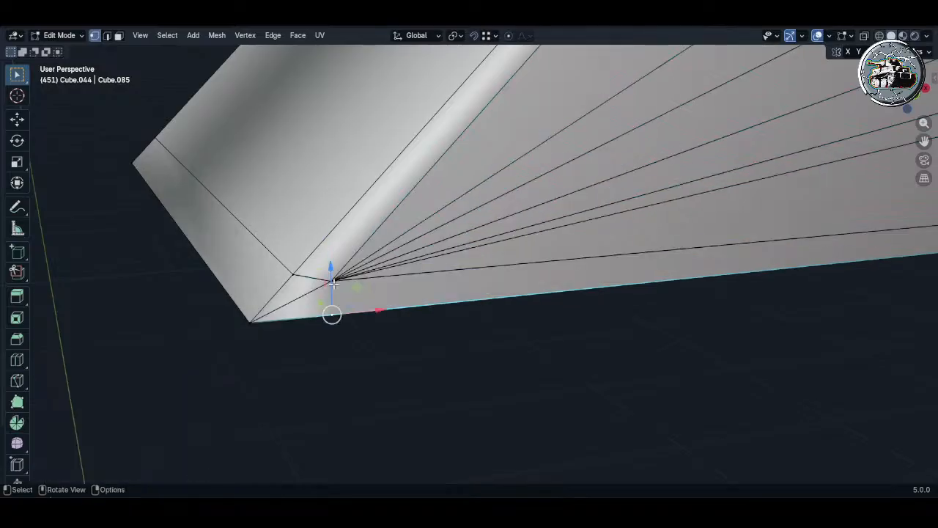
# - Join the aligned vertex to its inner corner, and snap and connect the other bottom-edge vertex to the opposite inner corner along X
pyautogui.keyDown('shift'); pyautogui.click(332, 281); pyautogui.keyUp('shift')
pyautogui.hotkey('alt', 'a')
pyautogui.scroll(-4, 337, 278)
pyautogui.moveTo(335, 268); pyautogui.dragTo(535, 293, button='middle')
pyautogui.click(486, 283)
pyautogui.scroll(3, 623, 268)
pyautogui.press('g')
pyautogui.press('x')
pyautogui.keyDown('ctrl'); pyautogui.click(627, 273); pyautogui.keyUp('ctrl')
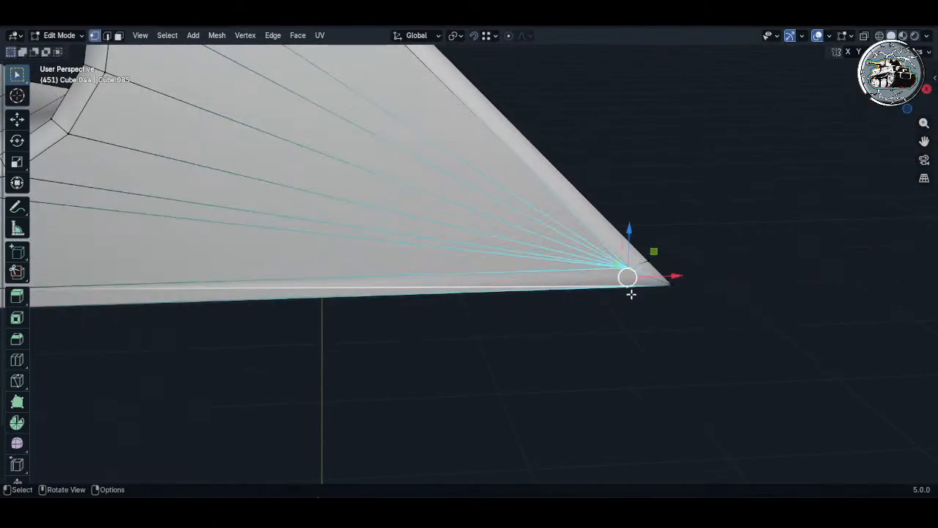
pyautogui.scroll(3, 630, 286)
pyautogui.hotkey('alt', 'a')
# - Subdivide the two bottom edges of the wedge's other end face and return to vertex selection
pyautogui.scroll(-2, 634, 284)
pyautogui.moveTo(634, 285); pyautogui.dragTo(476, 279, button='middle')
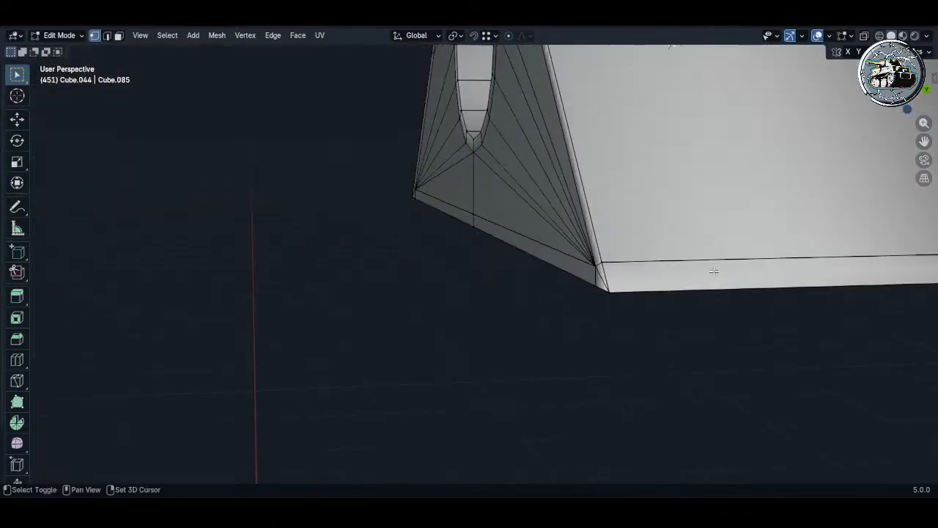
pyautogui.keyDown('shift'); pyautogui.moveTo(714, 270); pyautogui.dragTo(584, 279, button='middle'); pyautogui.keyUp('shift')
pyautogui.scroll(-4, 586, 278)
pyautogui.moveTo(733, 282); pyautogui.dragTo(519, 267, button='middle')
pyautogui.keyDown('shift'); pyautogui.click(717, 225); pyautogui.keyUp('shift')
pyautogui.rightClick(717, 226)
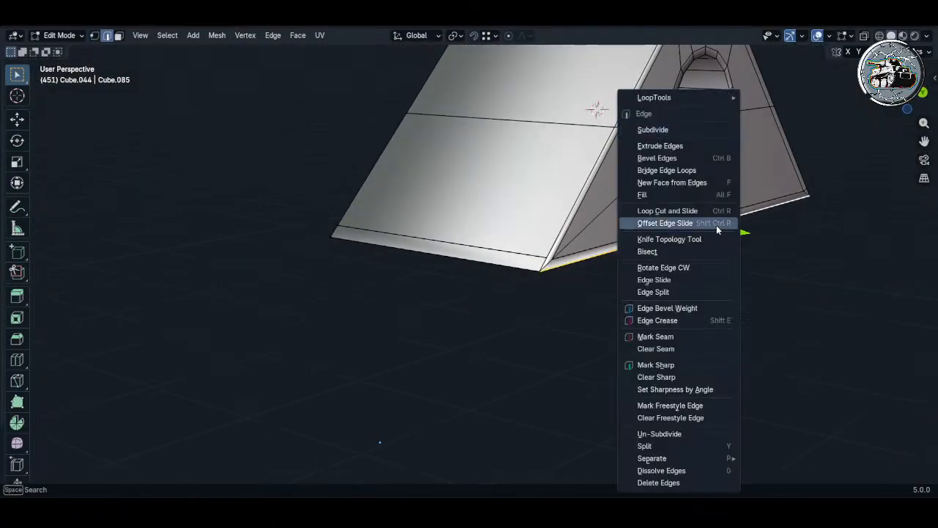
pyautogui.click(680, 134)
pyautogui.press('1')
pyautogui.hotkey('alt', 'a')
# - Snap one new bottom vertex of this end face along X to its inner corner, and connect the corner and lower support loop vertices
pyautogui.scroll(3, 585, 249)
pyautogui.press('g')
pyautogui.press('x')
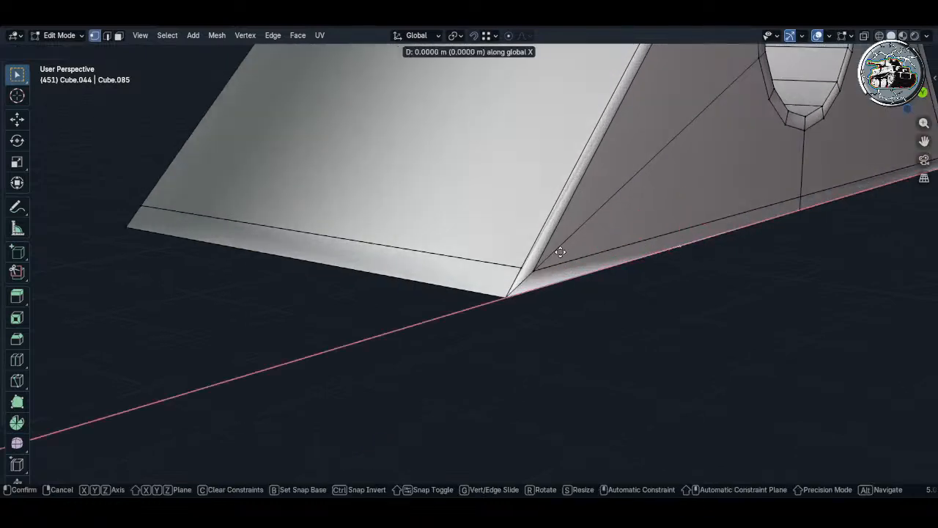
pyautogui.keyDown('ctrl'); pyautogui.click(536, 270); pyautogui.keyUp('ctrl')
pyautogui.moveTo(605, 270); pyautogui.dragTo(534, 270, button='middle')
pyautogui.keyDown('shift'); pyautogui.click(533, 269); pyautogui.keyUp('shift')
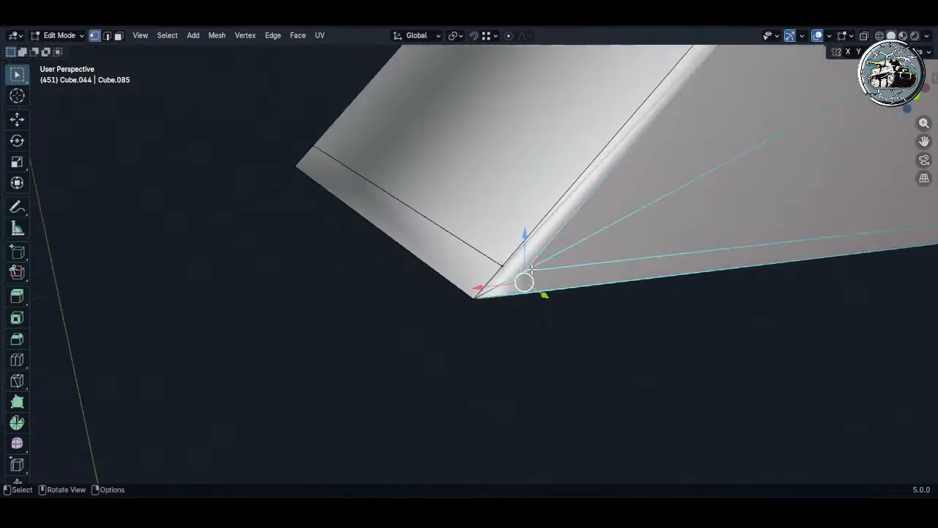
pyautogui.hotkey('alt', 'a')
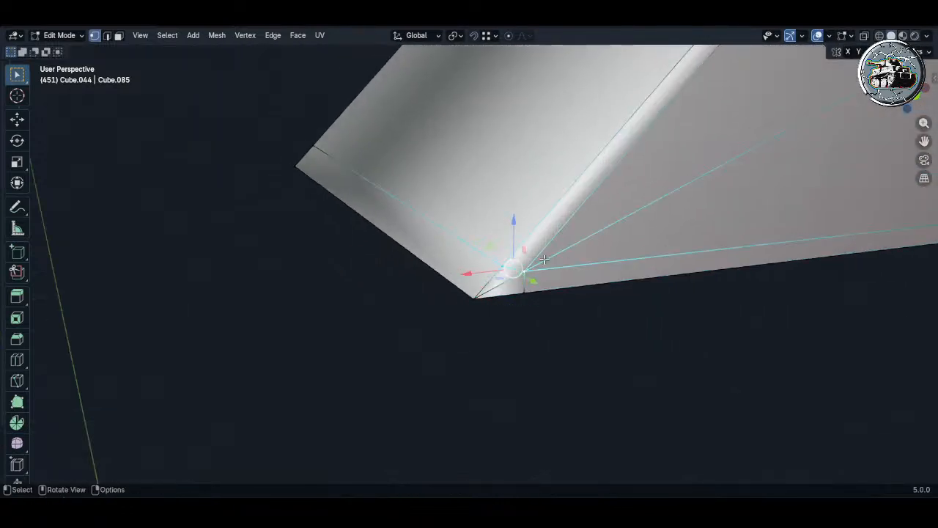
pyautogui.hotkey('alt', 'a')
# - Align the remaining bottom-edge vertex with the opposite inner corner along X and join it to the corner and the support loop
pyautogui.moveTo(545, 259); pyautogui.dragTo(469, 264, button='middle')
pyautogui.scroll(-1, 733, 257)
pyautogui.keyDown('shift'); pyautogui.moveTo(777, 253); pyautogui.dragTo(507, 276, button='middle'); pyautogui.keyUp('shift')
pyautogui.click(581, 242)
pyautogui.moveTo(634, 247); pyautogui.dragTo(488, 283, button='middle')
pyautogui.press('g')
pyautogui.press('x')
pyautogui.click(650, 285)
pyautogui.keyDown('shift'); pyautogui.click(632, 275); pyautogui.keyUp('shift')
pyautogui.scroll(6, 663, 273)
pyautogui.press('j')
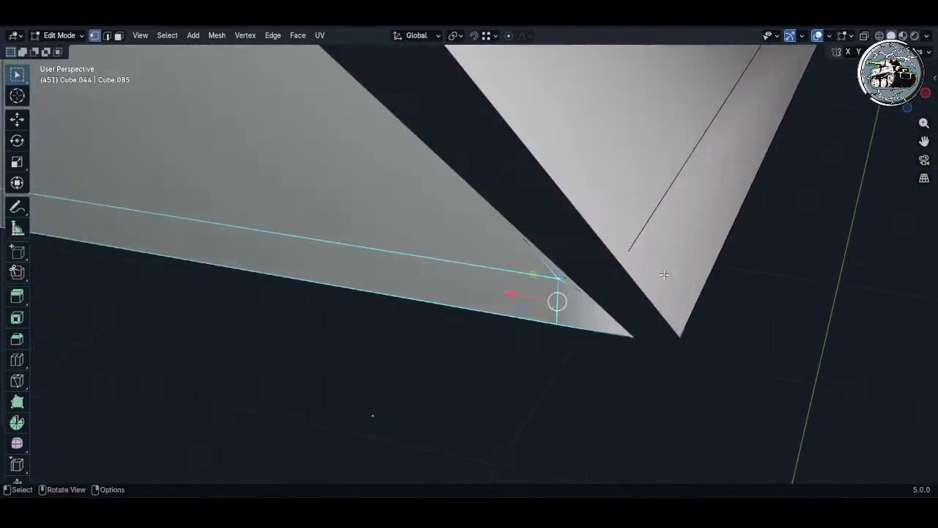
pyautogui.hotkey('alt', 'a')
pyautogui.moveTo(664, 274); pyautogui.dragTo(614, 278, button='middle')
pyautogui.press('n')
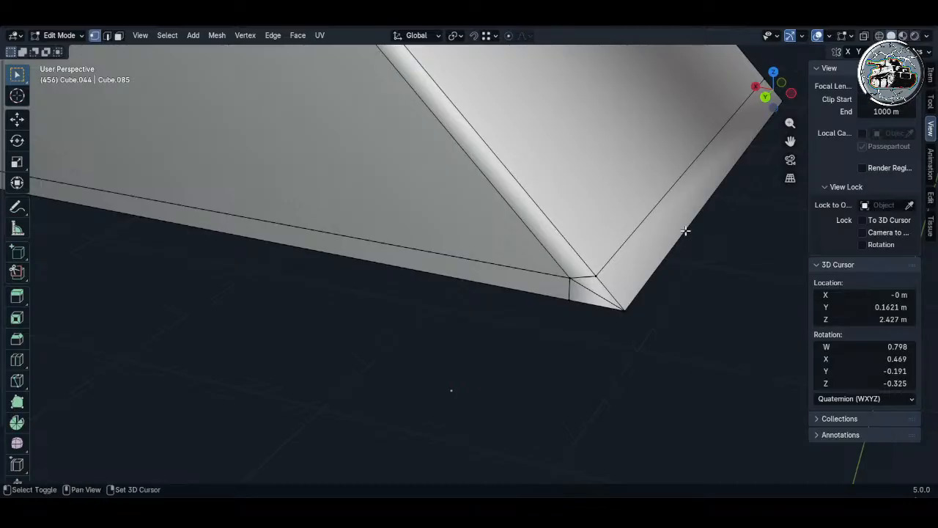
pyautogui.press('n')
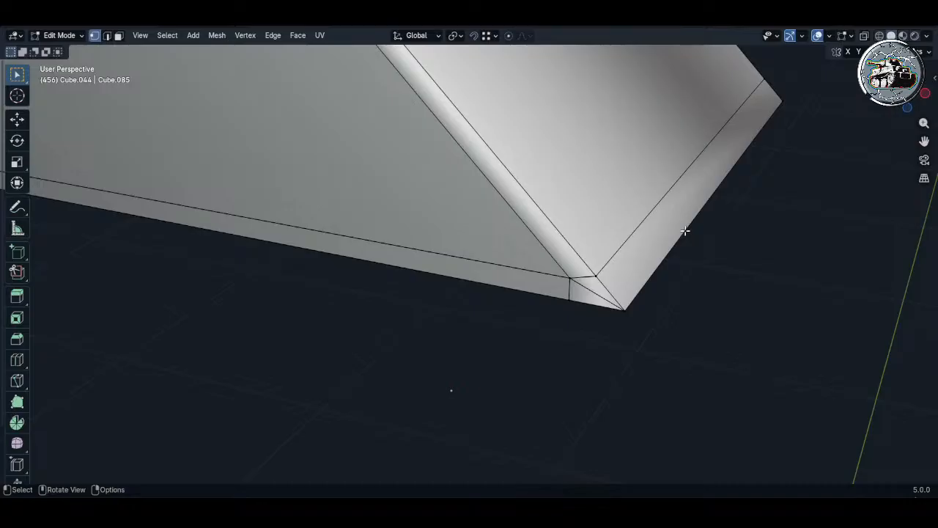
# - Add a centred loop cut around the wedge, bevel it out close to both end faces, and leave mesh editing
pyautogui.scroll(-5, 685, 231)
pyautogui.moveTo(634, 163); pyautogui.dragTo(541, 274, button='middle')
pyautogui.scroll(-3, 541, 274)
pyautogui.hotkey('ctrl', 'r')
pyautogui.click(595, 165)
pyautogui.rightClick(595, 166)
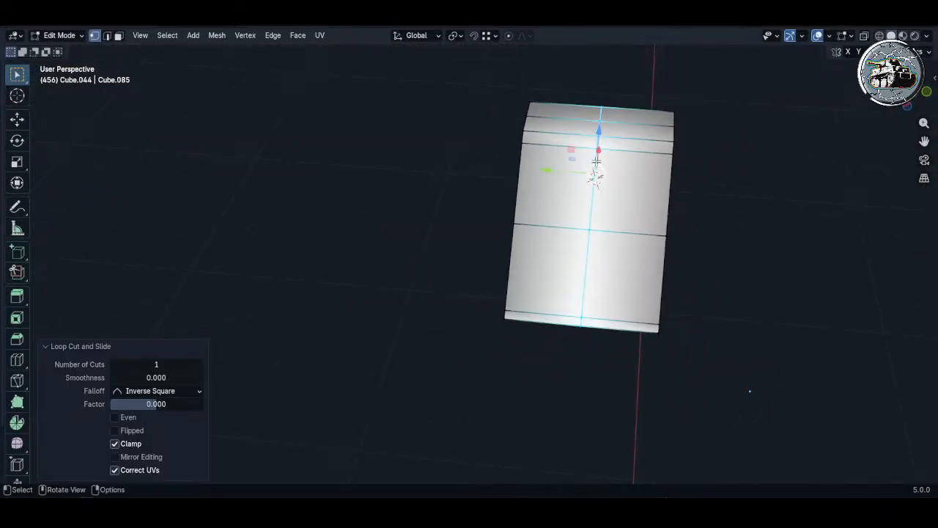
pyautogui.hotkey('ctrl', 'b')
pyautogui.click(675, 144)
pyautogui.press('Tab')
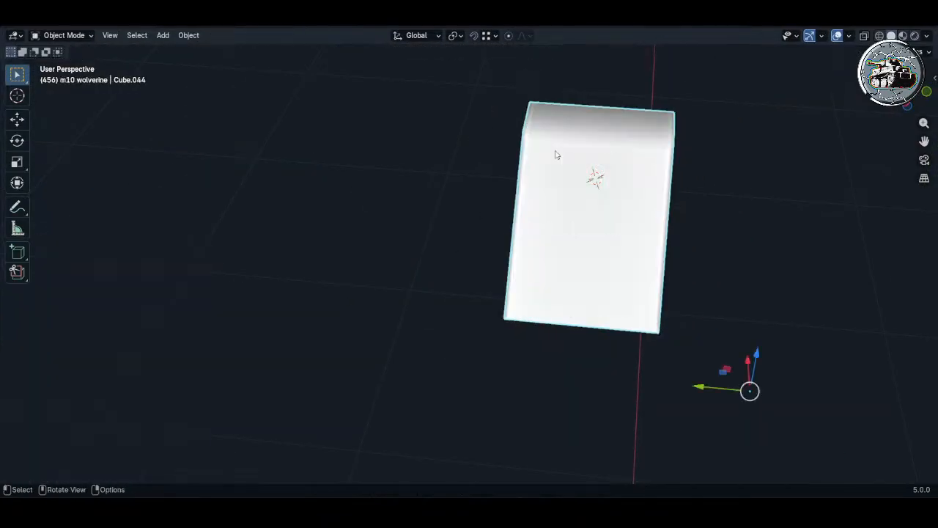
# - Reveal all hidden tank objects, clear the selection, and restore the layout with the reference photos
pyautogui.moveTo(556, 155); pyautogui.dragTo(603, 230, button='middle')
pyautogui.hotkey('alt', 'h')
pyautogui.hotkey('alt', 'a')
pyautogui.keyDown('alt'); pyautogui.scroll(-1, 616, 178); pyautogui.keyUp('alt')
pyautogui.scroll(-6, 616, 179)
pyautogui.scroll(-3, 604, 230)
pyautogui.hotkey('ctrl', 'space')
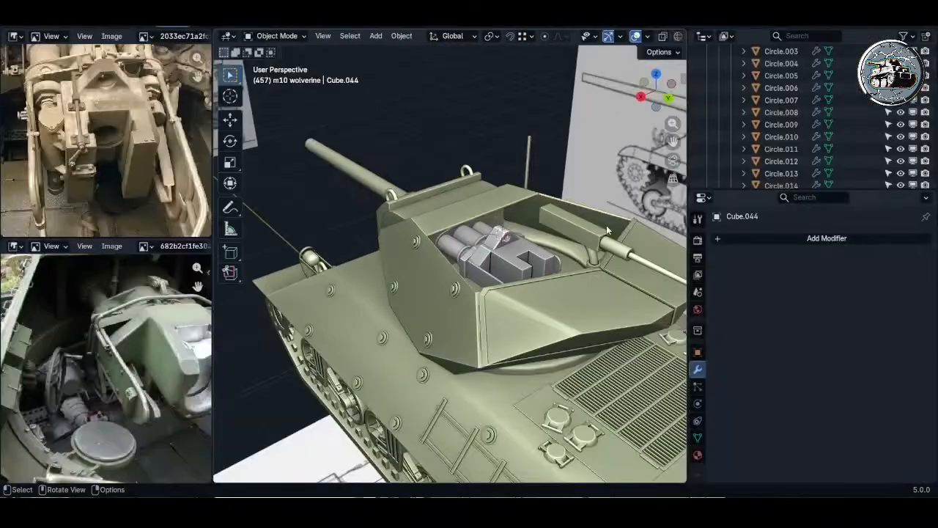
# - Isolate the gun barrel by hiding every other object
pyautogui.moveTo(478, 241); pyautogui.dragTo(392, 258, button='middle')
pyautogui.click(349, 212)
pyautogui.hotkey('shift', 'h')
pyautogui.scroll(4, 474, 230)
# - Duplicate a ring edge loop of the barrel along Y beyond its flanged end, separate it into its own object, and select it
pyautogui.press('Tab')
pyautogui.scroll(2, 396, 260)
pyautogui.keyDown('alt'); pyautogui.click(407, 271); pyautogui.keyUp('alt')
pyautogui.scroll(-5, 407, 271)
pyautogui.scroll(-5, 392, 258)
pyautogui.hotkey('shift', 'd')
pyautogui.press('y')
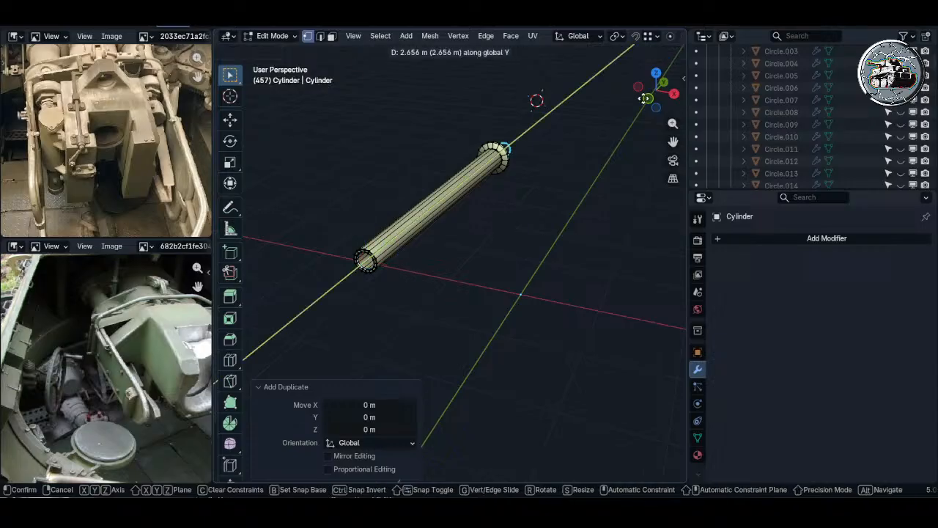
pyautogui.click(601, 142)
pyautogui.press('p')
pyautogui.click(527, 162)
pyautogui.press('Tab')
pyautogui.click(522, 136)
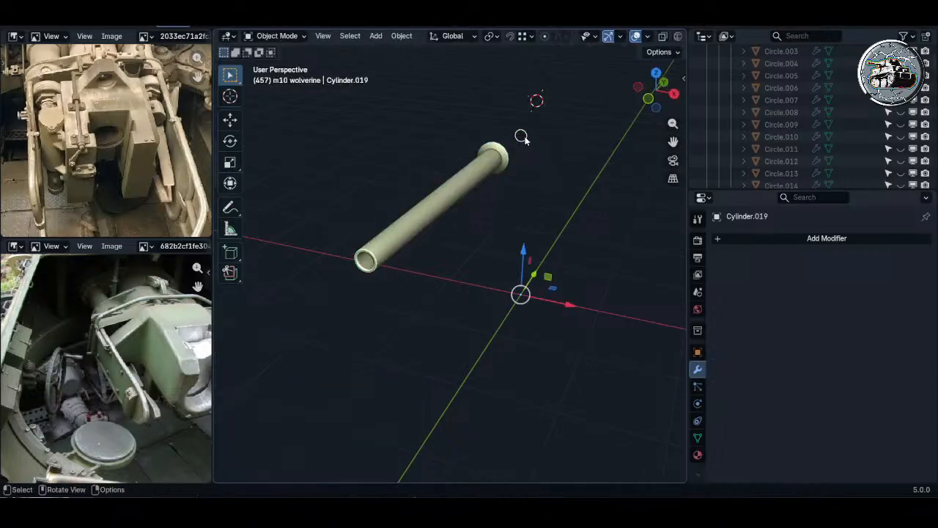
# - Reveal the hidden tank objects and try to select the separated ring through the turret in X-ray view
pyautogui.hotkey('alt', 'z')
pyautogui.scroll(4, 528, 136)
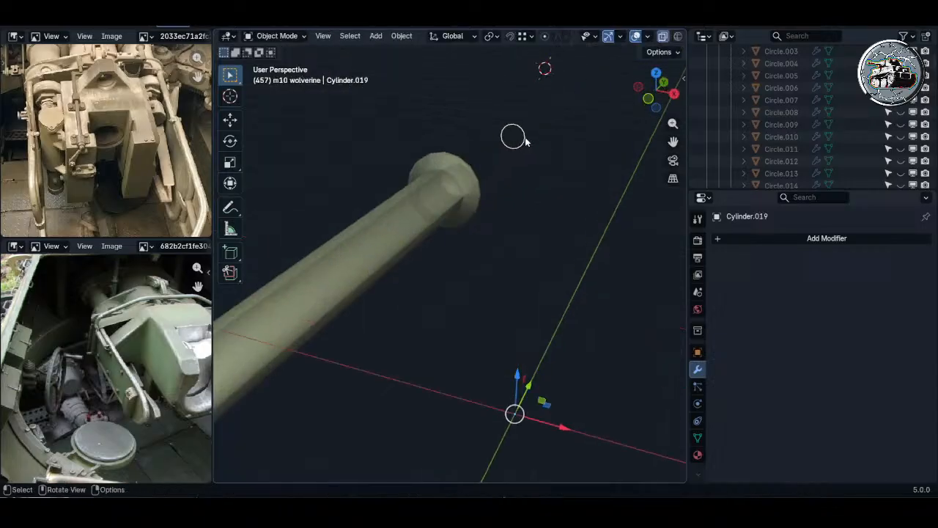
pyautogui.press('Tab')
pyautogui.press('Tab')
pyautogui.moveTo(524, 139); pyautogui.dragTo(502, 152, button='middle')
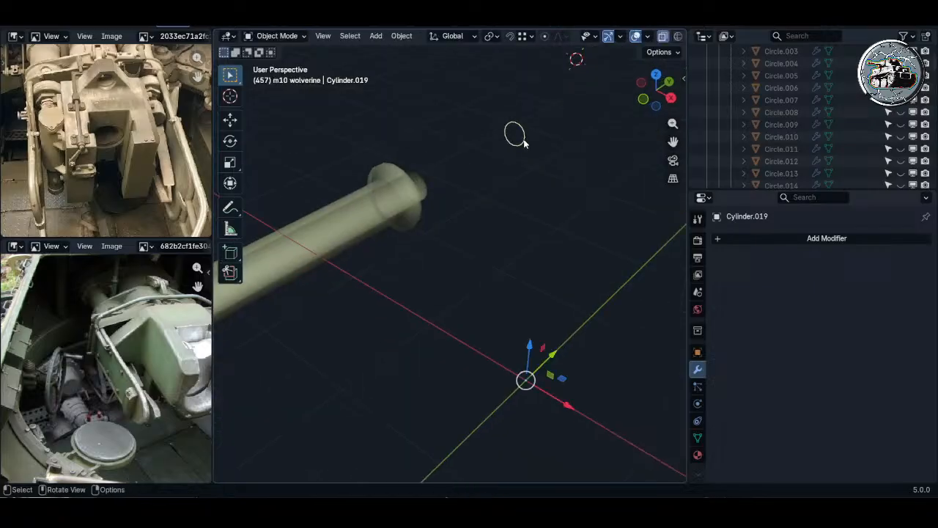
pyautogui.hotkey('alt', 'h')
pyautogui.hotkey('alt', 'z')
pyautogui.scroll(2, 522, 137)
pyautogui.hotkey('alt', 'z')
pyautogui.click(522, 137)
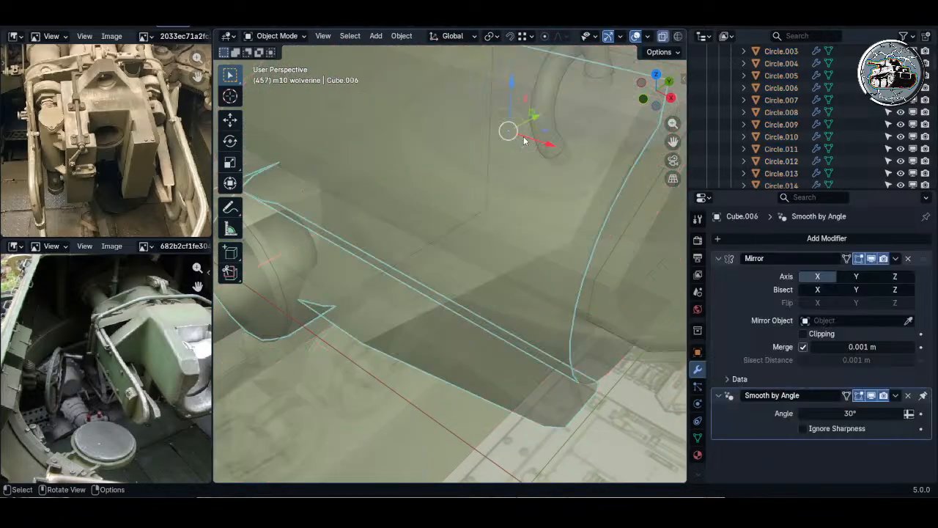
# - Select the loose circle outline inside the turret and move it about 0.94 m along Y, between the breech block's rear arms
pyautogui.click(524, 139)
pyautogui.click(524, 140)
pyautogui.click(525, 139)
pyautogui.click(554, 130)
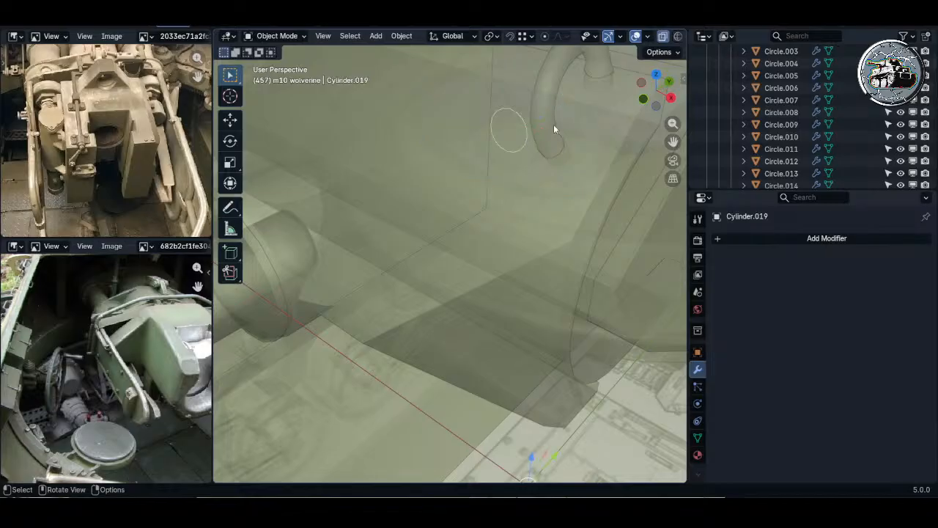
pyautogui.scroll(-4, 553, 127)
pyautogui.moveTo(554, 128); pyautogui.dragTo(436, 189, button='middle')
pyautogui.hotkey('alt', 'z')
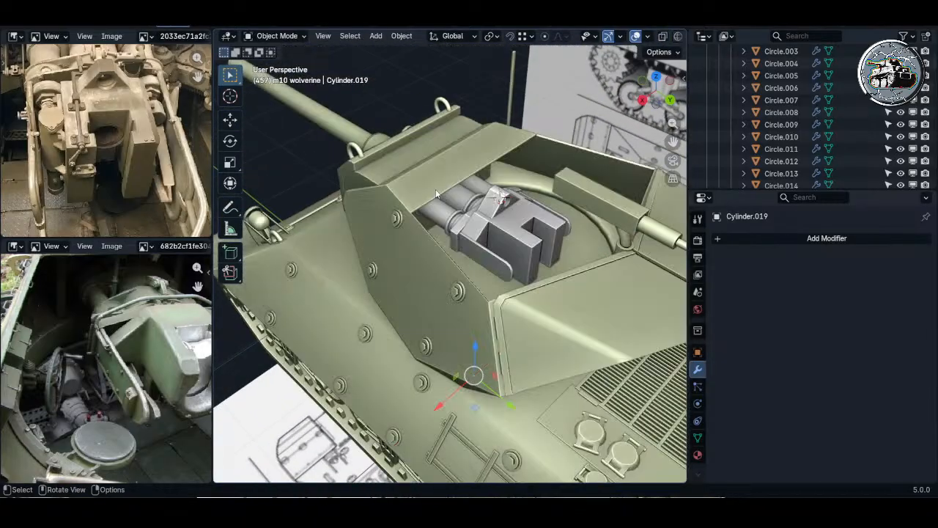
pyautogui.scroll(3, 389, 203)
pyautogui.press('Tab')
pyautogui.press('g')
pyautogui.press('y')
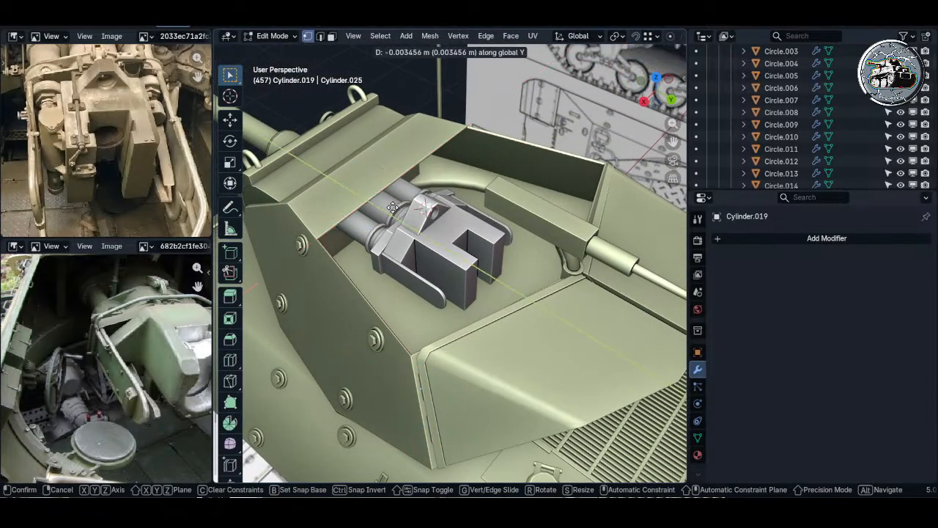
pyautogui.click(510, 259)
pyautogui.moveTo(510, 258); pyautogui.dragTo(461, 243, button='middle')
pyautogui.scroll(4, 444, 229)
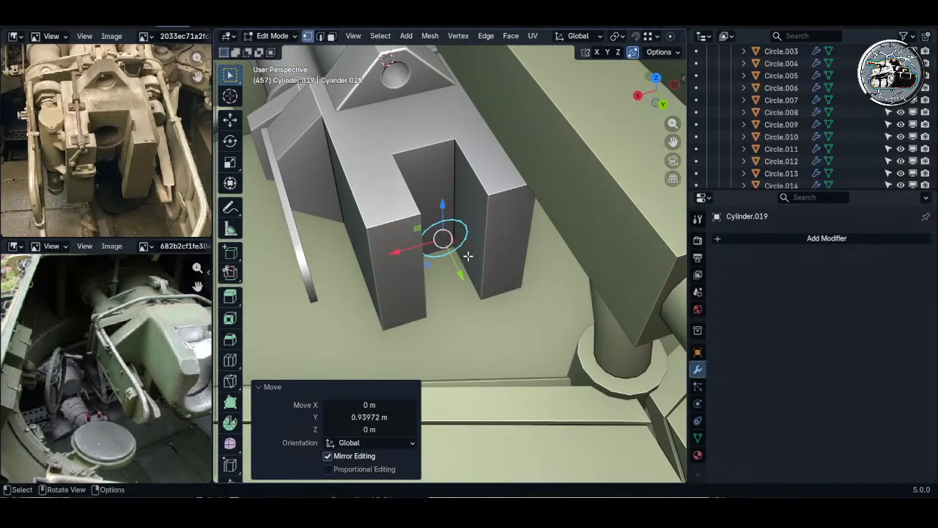
# - Fill the circle with a face and extrude it about 0.5 m forward into the breech block
pyautogui.press('f')
pyautogui.press('e')
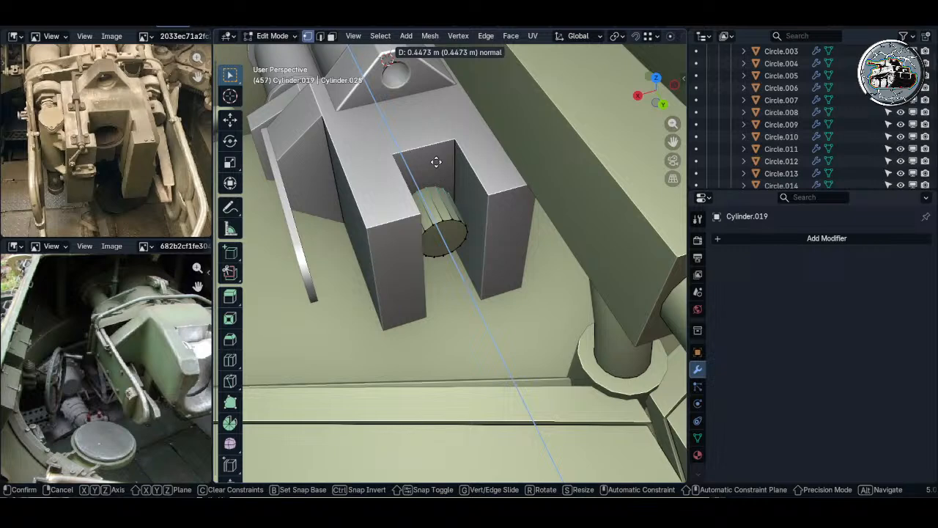
pyautogui.click(433, 153)
pyautogui.hotkey('alt', 'z')
pyautogui.moveTo(433, 152); pyautogui.dragTo(461, 248, button='middle')
pyautogui.scroll(-2, 462, 248)
pyautogui.keyDown('shift'); pyautogui.moveTo(461, 248); pyautogui.dragTo(508, 221, button='middle'); pyautogui.keyUp('shift')
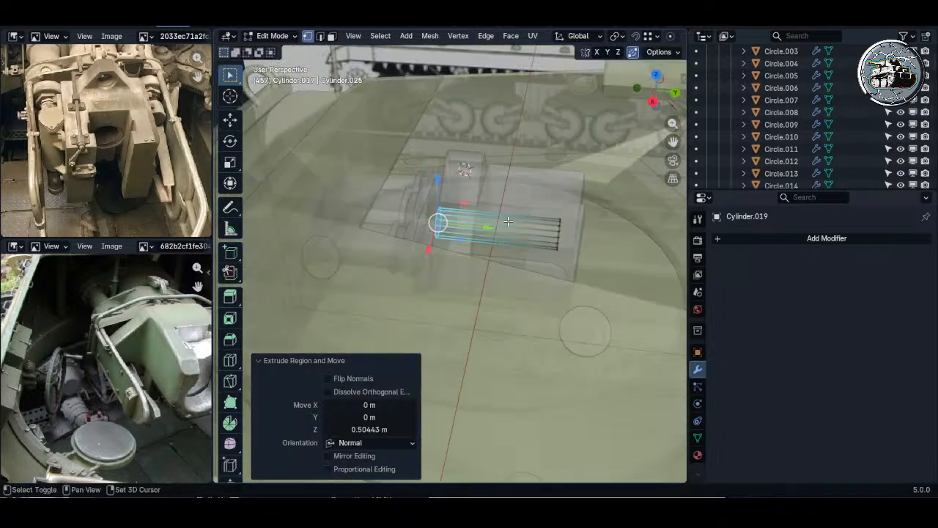
# - Move the cylinder's extruded end about -0.62 m along Y past the block's front, and recalculate the cylinder's normals
pyautogui.press('g')
pyautogui.press('y')
pyautogui.click(376, 214)
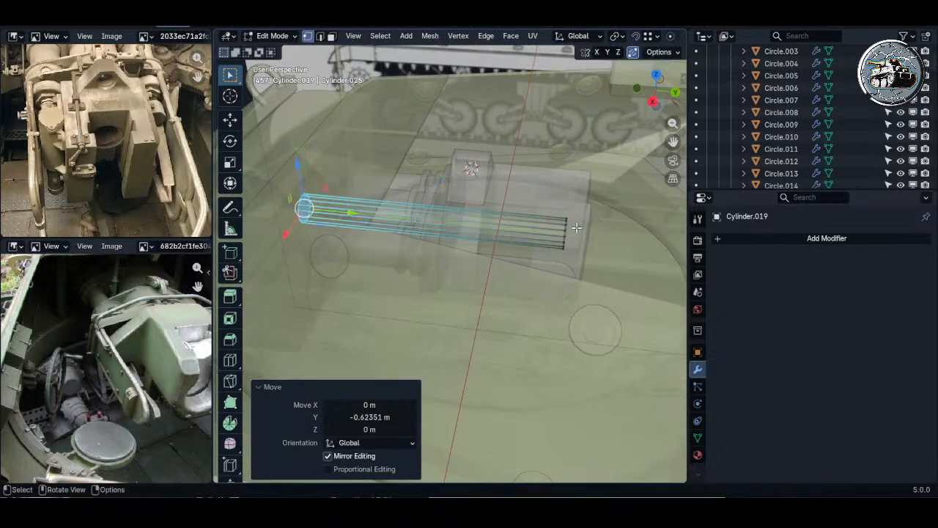
pyautogui.press('a')
pyautogui.hotkey('shift', 'n')
pyautogui.moveTo(577, 228); pyautogui.dragTo(481, 243, button='middle')
# - Isolate the cylinder and the breech block by hiding all other objects
pyautogui.press('Tab')
pyautogui.keyDown('shift'); pyautogui.click(569, 249); pyautogui.keyUp('shift')
pyautogui.hotkey('shift', 'h')
pyautogui.hotkey('alt', 'z')
# - Cut the cylinder out of the breech block with a brush Boolean difference
pyautogui.click(528, 234)
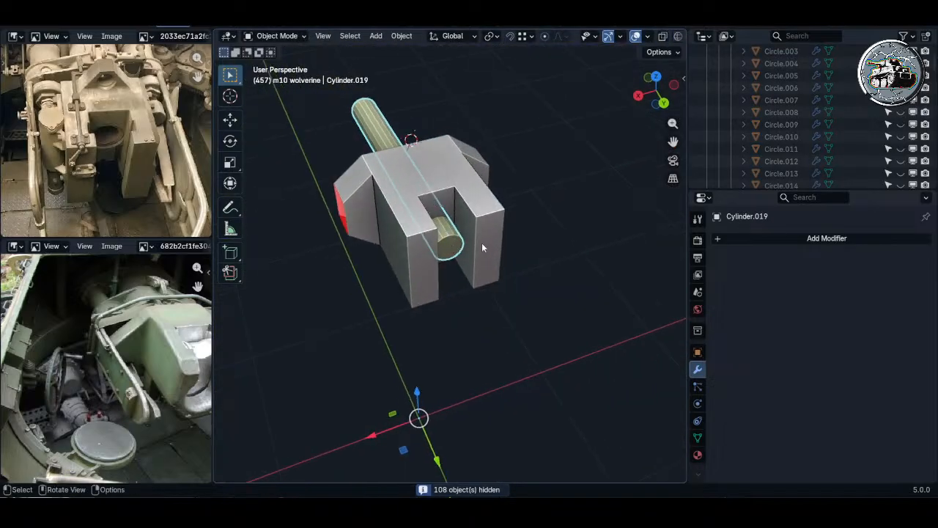
pyautogui.click(482, 243)
pyautogui.press('q')
pyautogui.moveTo(403, 342)
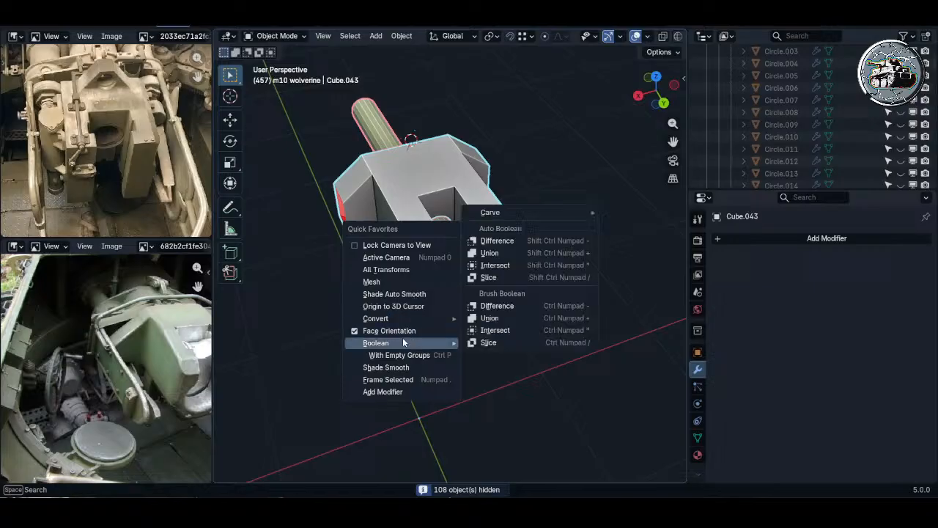
pyautogui.click(497, 306)
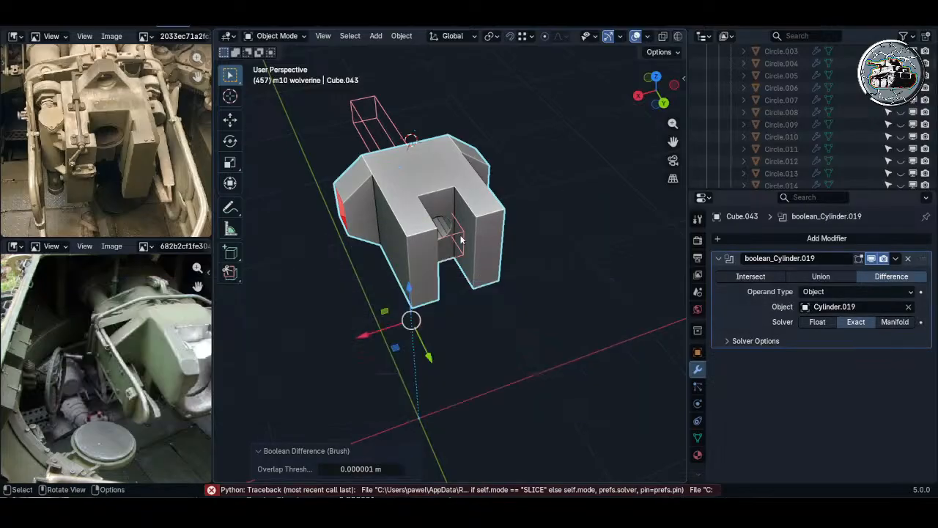
# - Convert the breech block to a mesh to apply the Boolean, and delete the cutter cylinder
pyautogui.press('q')
pyautogui.moveTo(483, 232)
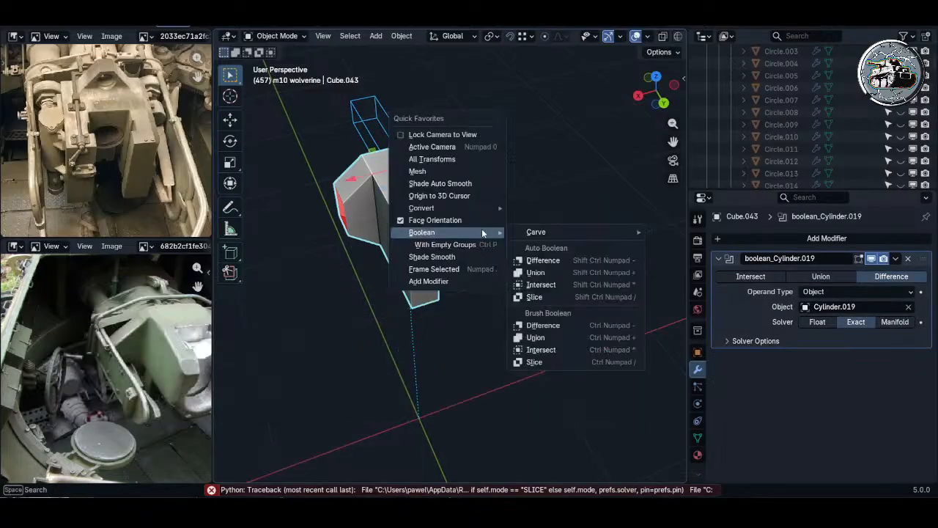
pyautogui.click(438, 244)
pyautogui.press('q')
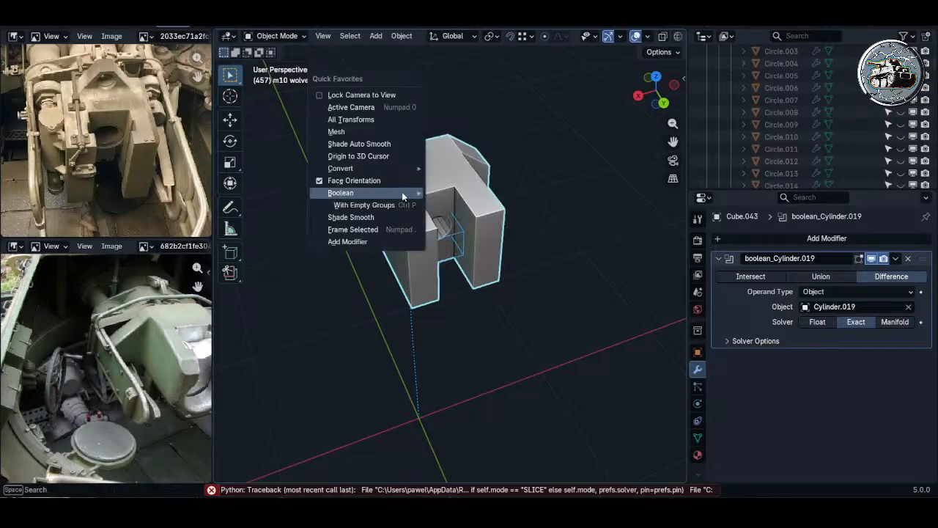
pyautogui.click(392, 132)
pyautogui.click(386, 134)
pyautogui.press('x')
pyautogui.click(385, 134)
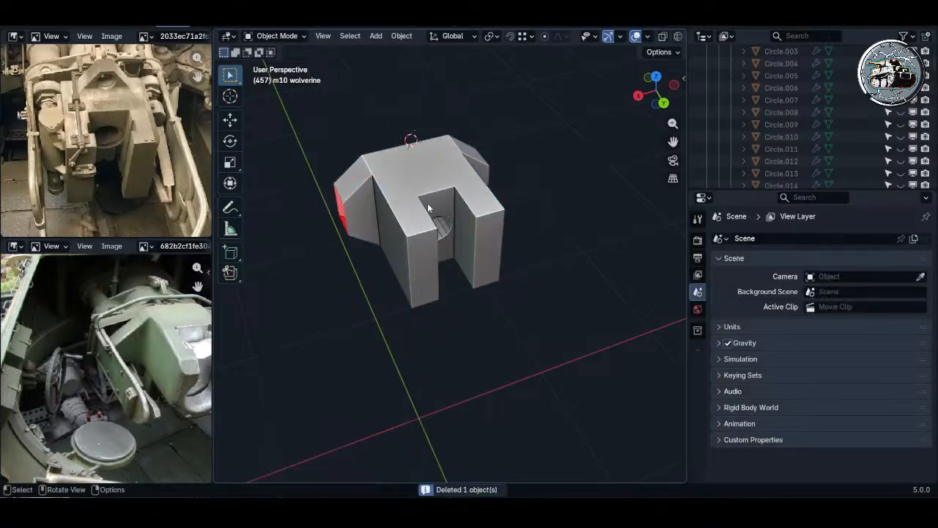
# - Merge the breech block's duplicate vertices by distance
pyautogui.moveTo(464, 206); pyautogui.dragTo(488, 198, button='middle')
pyautogui.scroll(3, 448, 219)
pyautogui.click(453, 229)
pyautogui.press('Tab')
pyautogui.scroll(4, 439, 235)
pyautogui.hotkey('alt', 'a')
pyautogui.scroll(4, 488, 199)
pyautogui.click(483, 194)
pyautogui.press('g')
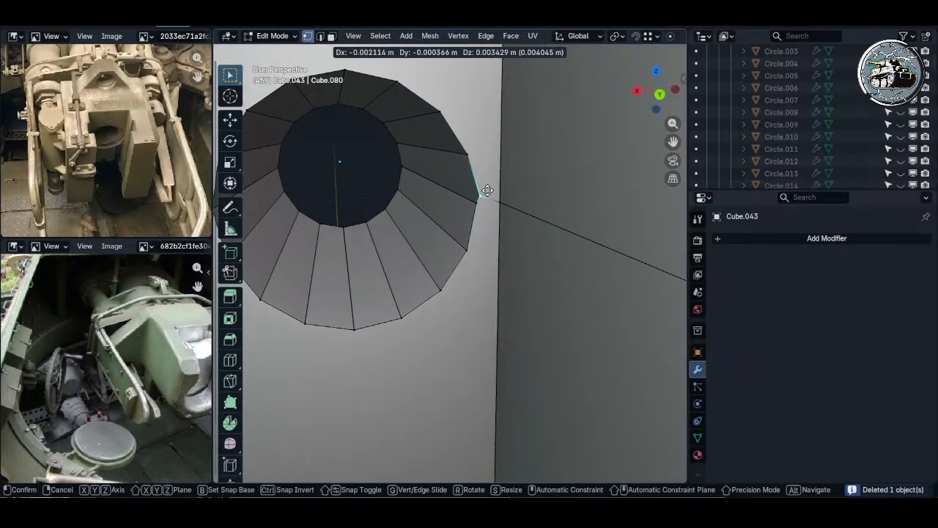
pyautogui.rightClick(486, 190)
pyautogui.press('a')
pyautogui.press('q')
pyautogui.click(479, 198)
pyautogui.hotkey('alt', 'a')
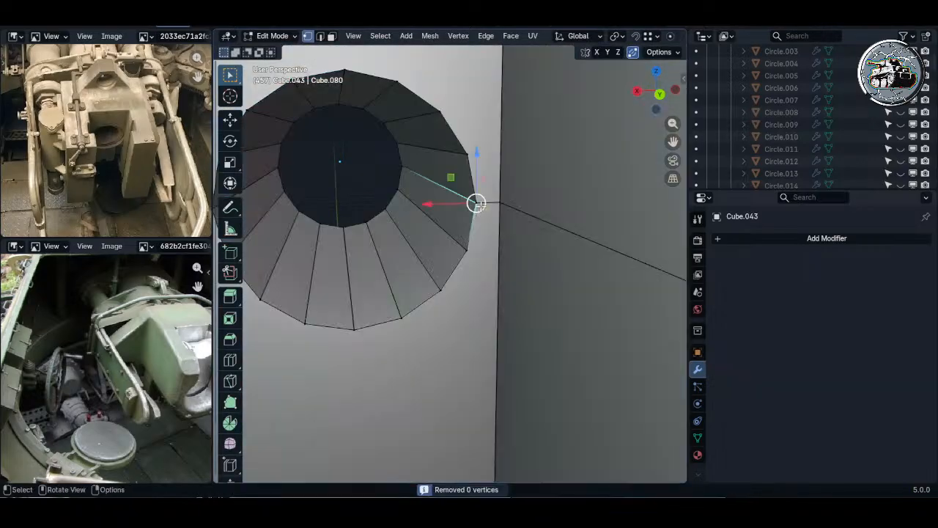
pyautogui.press('g')
pyautogui.rightClick(477, 200)
pyautogui.press('g')
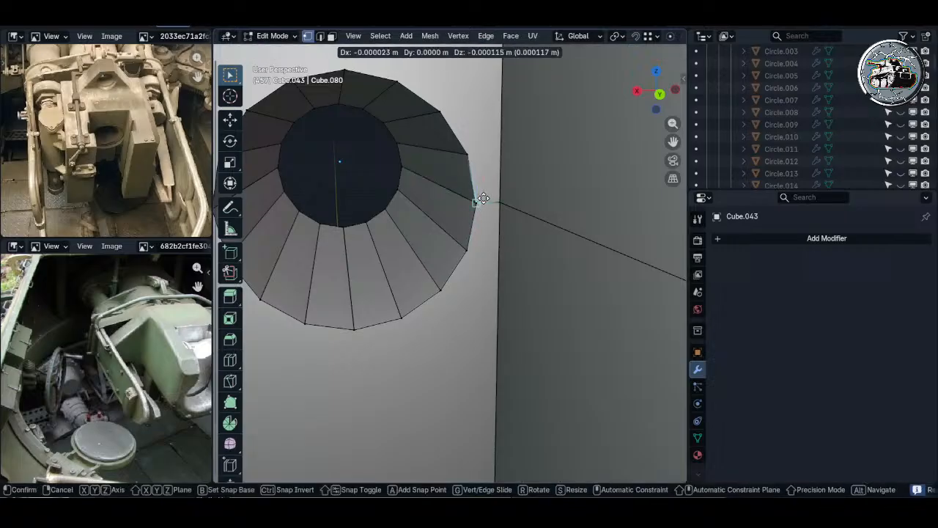
pyautogui.rightClick(483, 199)
# - Nudge the two side vertices of the bore's rear rim slightly
pyautogui.scroll(5, 477, 201)
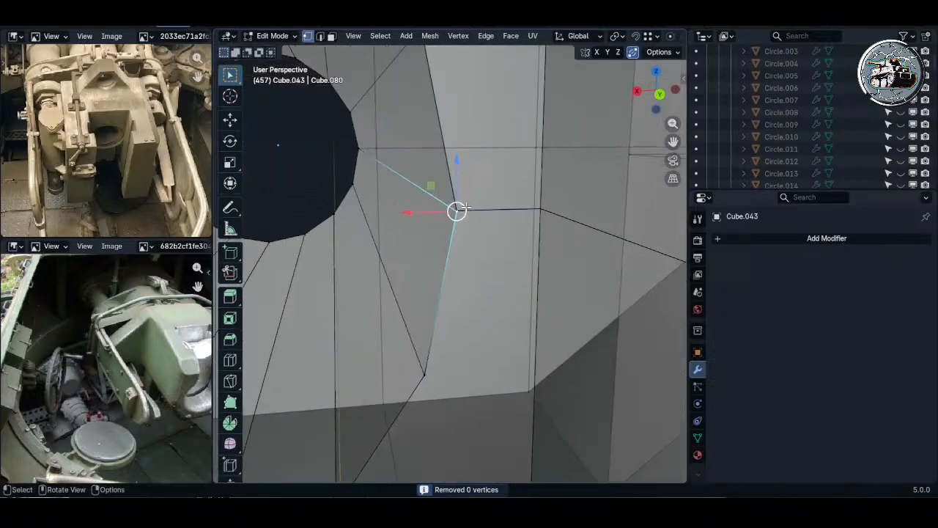
pyautogui.press('g')
pyautogui.click(465, 206)
pyautogui.keyDown('shift'); pyautogui.moveTo(465, 205); pyautogui.dragTo(504, 193, button='middle'); pyautogui.keyUp('shift')
pyautogui.scroll(-1, 498, 197)
pyautogui.click(371, 152)
pyautogui.scroll(-2, 377, 165)
pyautogui.keyDown('shift'); pyautogui.moveTo(377, 183); pyautogui.dragTo(455, 169, button='middle'); pyautogui.keyUp('shift')
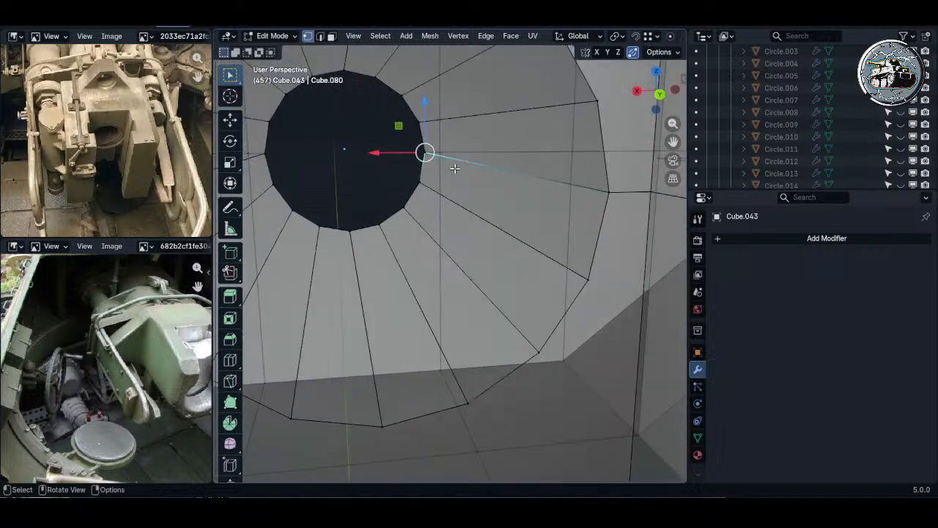
pyautogui.scroll(-3, 455, 169)
pyautogui.click(289, 186)
pyautogui.press('g')
pyautogui.click(286, 186)
# - Nudge the two side vertices of the bore's front rim slightly
pyautogui.click(318, 158)
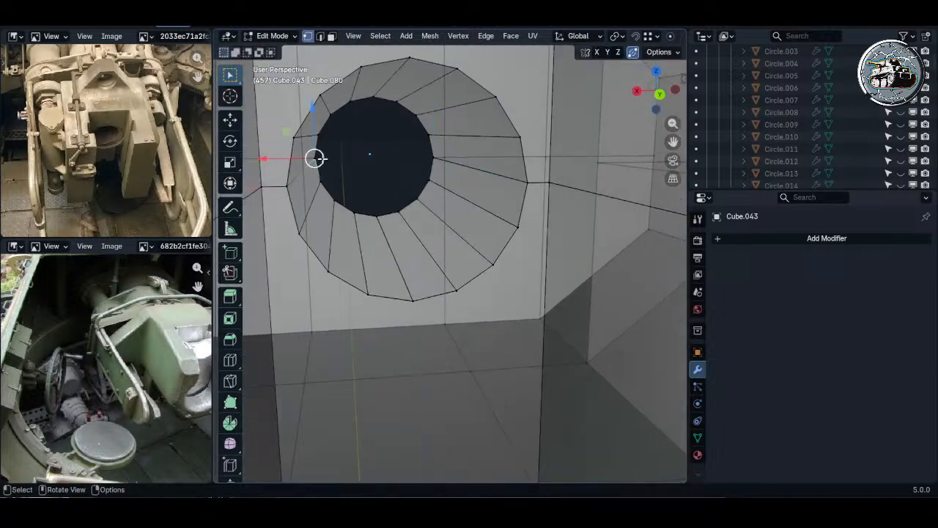
pyautogui.press('g')
pyautogui.click(315, 158)
pyautogui.click(432, 158)
pyautogui.press('g')
pyautogui.click(432, 156)
pyautogui.hotkey('alt', 'z')
pyautogui.keyDown('alt'); pyautogui.scroll(-4, 432, 158); pyautogui.keyUp('alt')
pyautogui.scroll(-10, 432, 158)
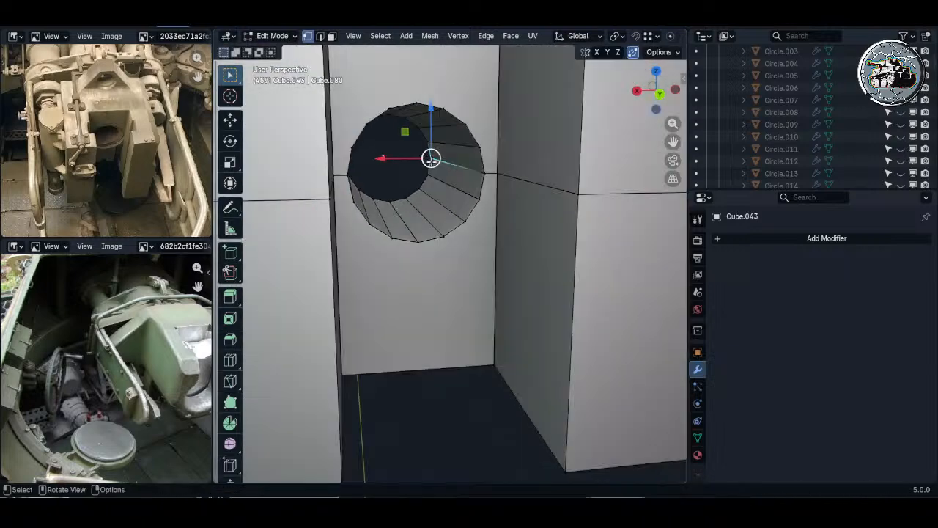
# - Add centred lengthwise loop cuts through the block's middle section, one above and one below the bore
pyautogui.hotkey('alt', 'a')
pyautogui.moveTo(432, 162); pyautogui.dragTo(408, 224, button='middle')
pyautogui.scroll(1, 411, 200)
pyautogui.hotkey('ctrl', 'r')
pyautogui.doubleClick(402, 135)
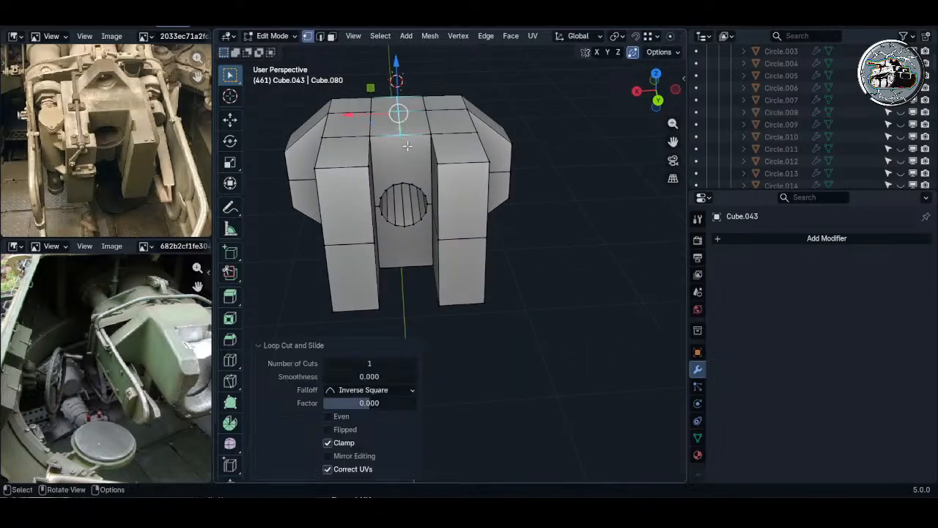
pyautogui.hotkey('ctrl', 'r')
pyautogui.doubleClick(408, 254)
pyautogui.press('Tab')
pyautogui.press('Tab')
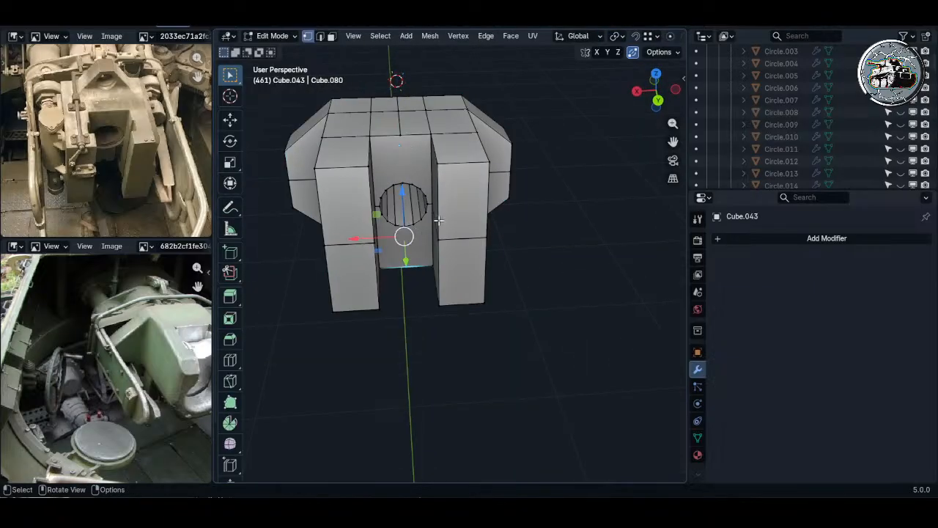
# - Try to delete the +X half of the breech block from the back view
pyautogui.click(657, 101)
pyautogui.hotkey('alt', 'a')
pyautogui.press('c')
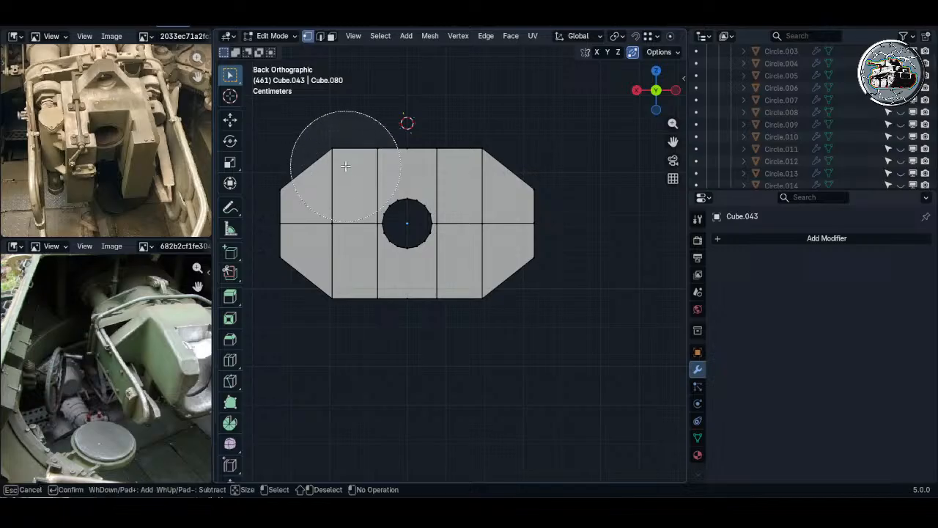
pyautogui.moveTo(342, 178)
pyautogui.mouseDown()
pyautogui.moveTo(303, 205)
pyautogui.moveTo(324, 282)
pyautogui.moveTo(338, 224)
pyautogui.mouseUp()
pyautogui.rightClick(338, 220)
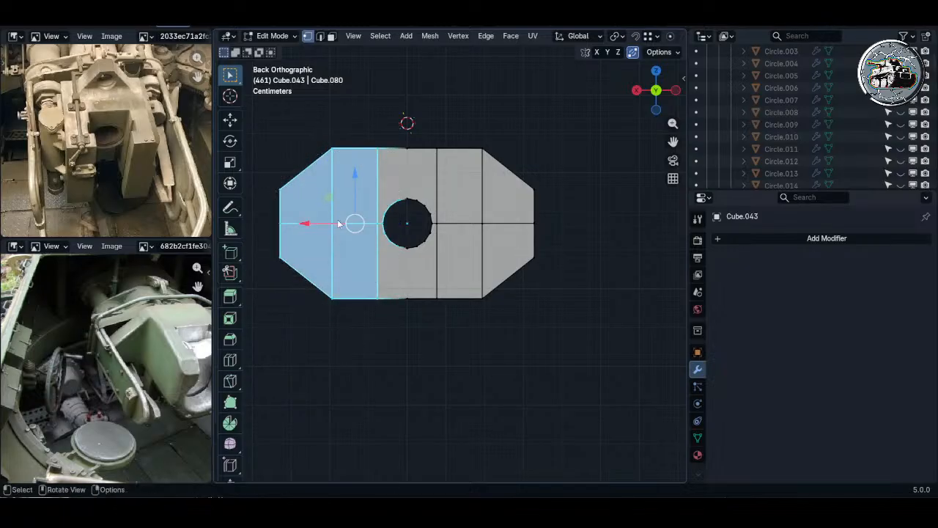
pyautogui.press('x')
pyautogui.click(337, 194)
pyautogui.keyDown('shift'); pyautogui.moveTo(371, 197); pyautogui.dragTo(381, 218, button='middle'); pyautogui.keyUp('shift')
pyautogui.hotkey('ctrl', 'z')
# - Connect the bore's upper and lower rim vertices to the centre cuts on the block's front and rear faces
pyautogui.moveTo(385, 139); pyautogui.dragTo(398, 164, button='middle')
pyautogui.hotkey('alt', 'a')
pyautogui.scroll(2, 426, 174)
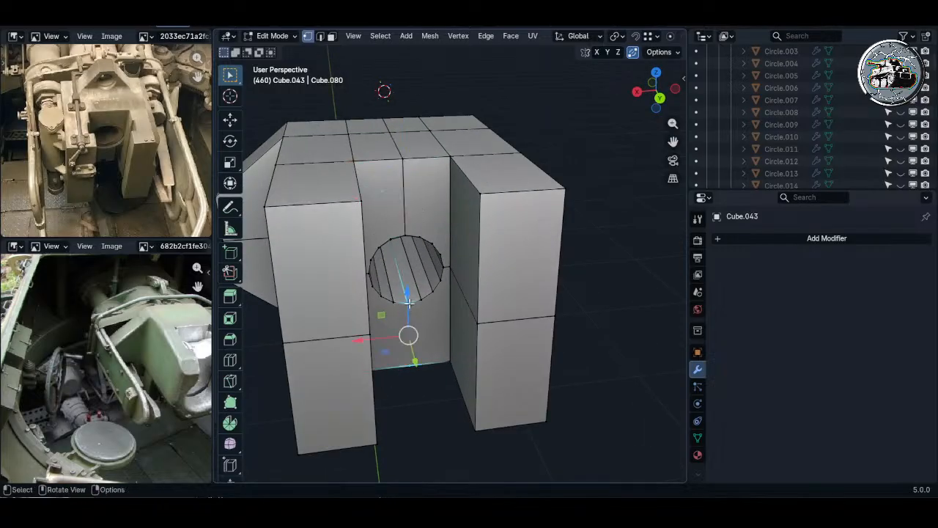
pyautogui.moveTo(408, 301); pyautogui.dragTo(435, 260, button='middle')
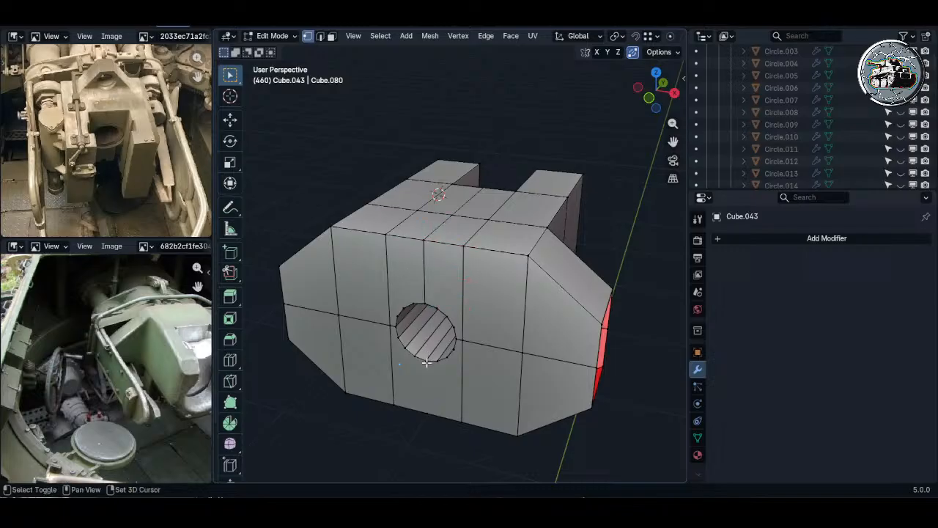
# - Delete the +X half of the breech block, using the back view to select it
pyautogui.click(664, 87)
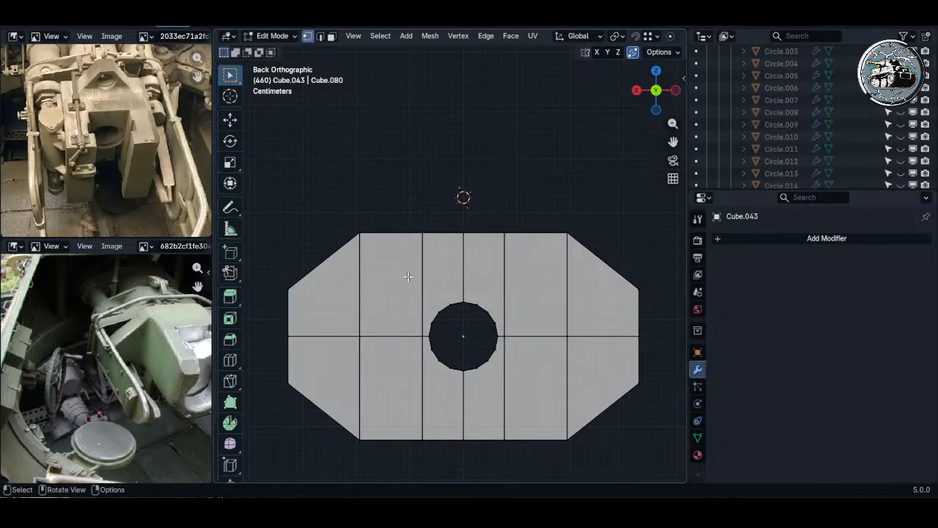
pyautogui.press('c')
pyautogui.moveTo(367, 242)
pyautogui.mouseDown()
pyautogui.moveTo(383, 409)
pyautogui.moveTo(340, 248)
pyautogui.mouseUp()
pyautogui.rightClick(341, 248)
pyautogui.press('x')
pyautogui.click(342, 249)
pyautogui.moveTo(429, 233); pyautogui.dragTo(484, 260, button='middle')
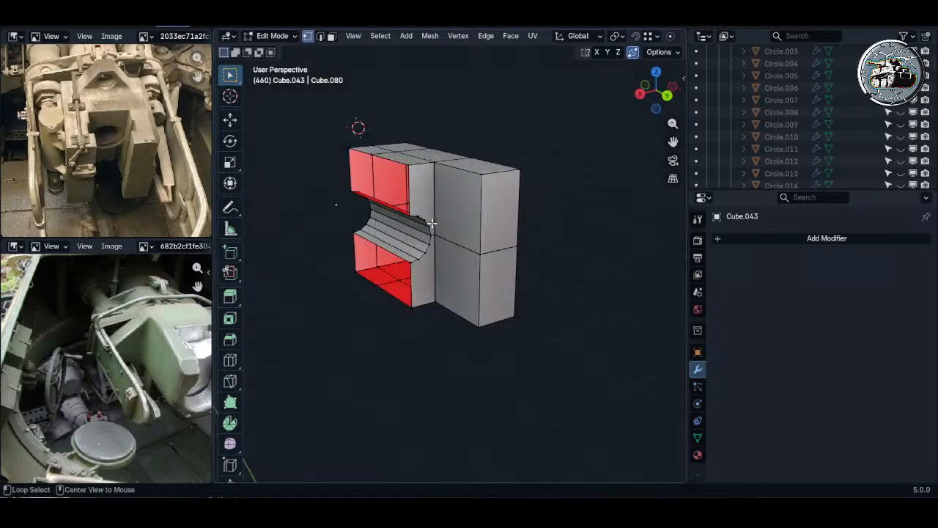
# - Add centred horizontal loop cuts to the rear arm, above and below its middle edge
pyautogui.scroll(4, 436, 235)
pyautogui.hotkey('ctrl', 'r')
pyautogui.click(461, 393)
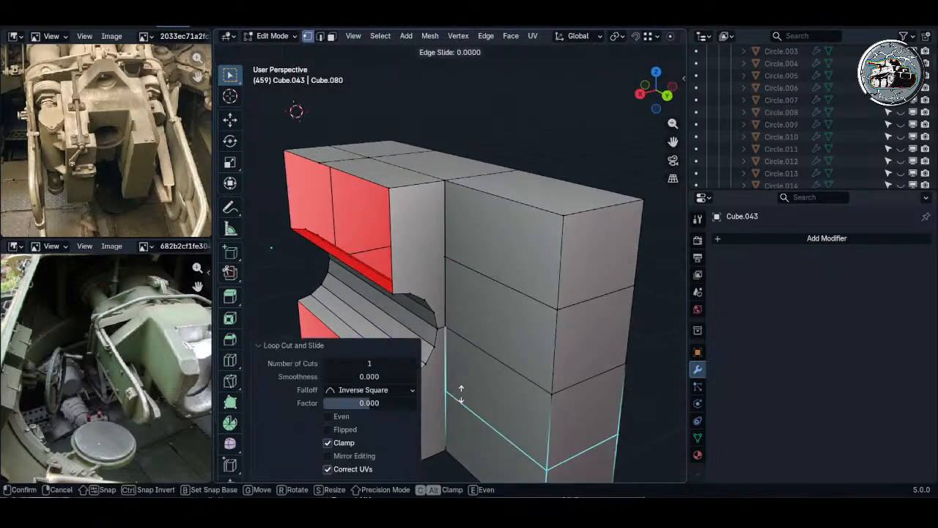
pyautogui.rightClick(461, 394)
pyautogui.moveTo(461, 394); pyautogui.dragTo(406, 183, button='middle')
# - Add centred horizontal loop cuts above and below the middle edge across the block's front face
pyautogui.hotkey('ctrl', 'r')
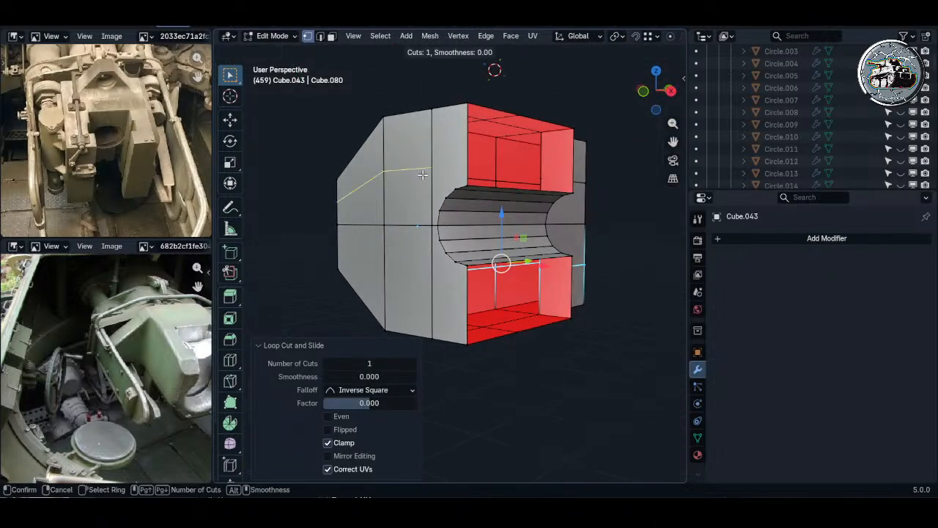
pyautogui.click(423, 175)
pyautogui.rightClick(423, 175)
pyautogui.hotkey('ctrl', 'r')
pyautogui.click(391, 249)
pyautogui.rightClick(391, 250)
pyautogui.moveTo(391, 249); pyautogui.dragTo(539, 249, button='middle')
pyautogui.hotkey('alt', 'a')
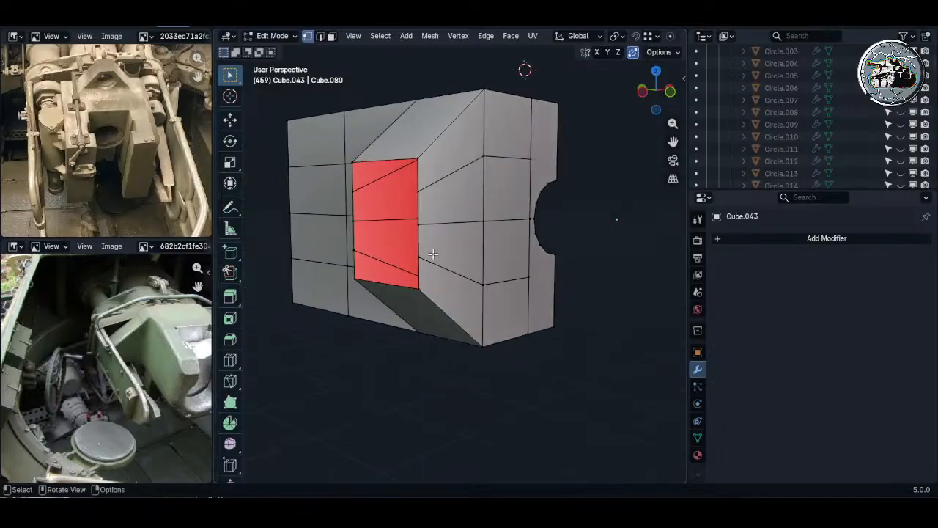
# - Slide the lower and upper cut vertices on the side panel's front edge to its bottom and top corners
pyautogui.click(420, 257)
pyautogui.press('g')
pyautogui.press('g')
pyautogui.click(423, 330)
pyautogui.click(419, 191)
pyautogui.press('g')
pyautogui.press('g')
pyautogui.click(419, 147)
# - Slide the upper and lower cut vertices on the side panel's rear edge to its top and bottom corners
pyautogui.click(354, 191)
pyautogui.press('g')
pyautogui.press('g')
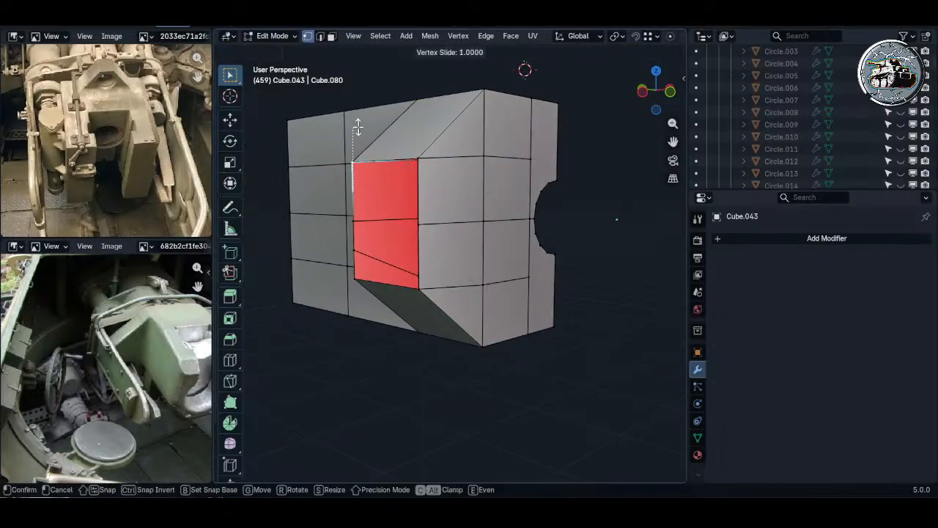
pyautogui.click(357, 126)
pyautogui.click(354, 250)
pyautogui.press('g')
pyautogui.press('g')
pyautogui.click(362, 285)
pyautogui.press('a')
pyautogui.moveTo(362, 286); pyautogui.dragTo(513, 242, button='middle')
pyautogui.hotkey('alt', 'a')
# - Subdivide the open vertical edges above and below the bore at the block's front and rear with one cut
pyautogui.moveTo(513, 241); pyautogui.dragTo(513, 286, button='middle')
pyautogui.hotkey('ctrl', 'space')
pyautogui.scroll(-3, 503, 224)
pyautogui.moveTo(513, 286); pyautogui.dragTo(390, 295, button='middle')
pyautogui.keyDown('shift'); pyautogui.moveTo(596, 296); pyautogui.dragTo(396, 308, button='middle'); pyautogui.keyUp('shift')
pyautogui.moveTo(395, 307); pyautogui.dragTo(315, 322, button='middle')
pyautogui.scroll(3, 426, 291)
pyautogui.moveTo(426, 291); pyautogui.dragTo(429, 277, button='middle')
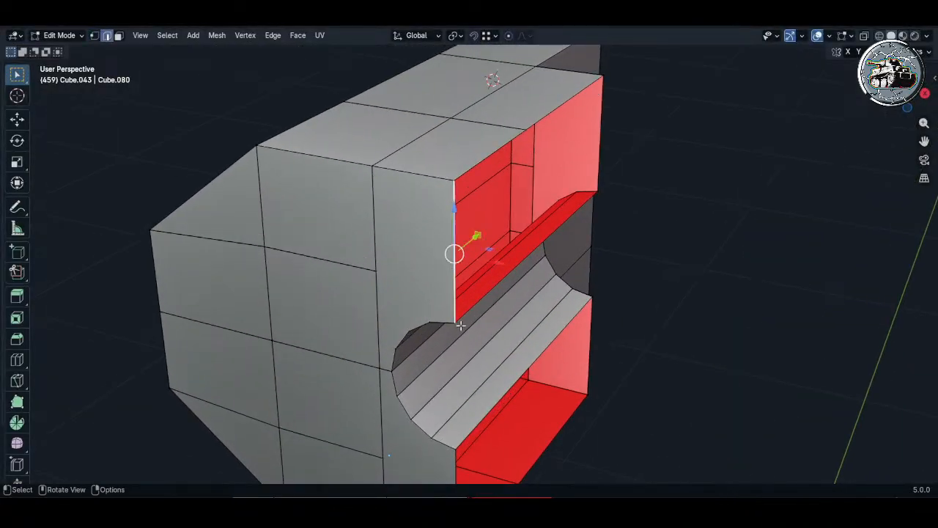
pyautogui.keyDown('shift'); pyautogui.moveTo(480, 416); pyautogui.dragTo(464, 309, button='middle'); pyautogui.keyUp('shift')
pyautogui.keyDown('shift'); pyautogui.click(446, 385); pyautogui.keyUp('shift')
pyautogui.keyDown('shift'); pyautogui.moveTo(534, 289); pyautogui.dragTo(488, 366, button='middle'); pyautogui.keyUp('shift')
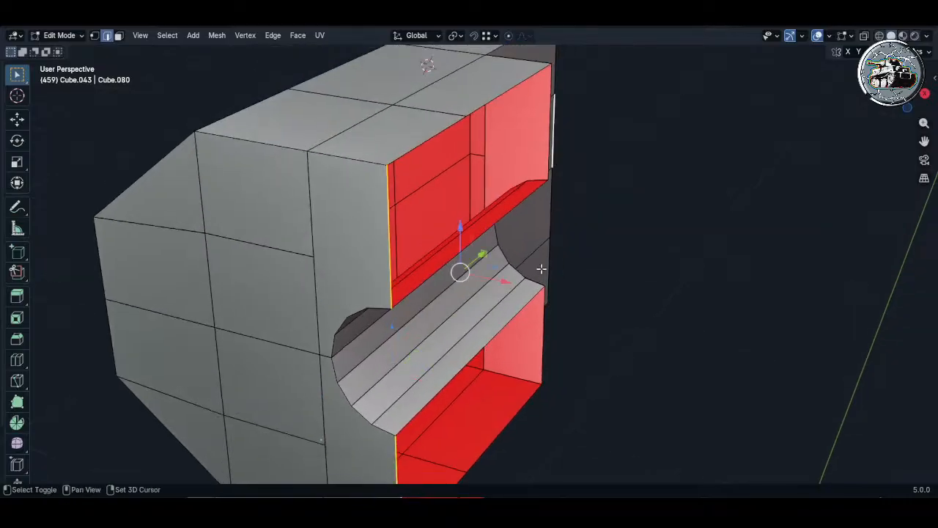
pyautogui.rightClick(534, 322)
pyautogui.click(498, 127)
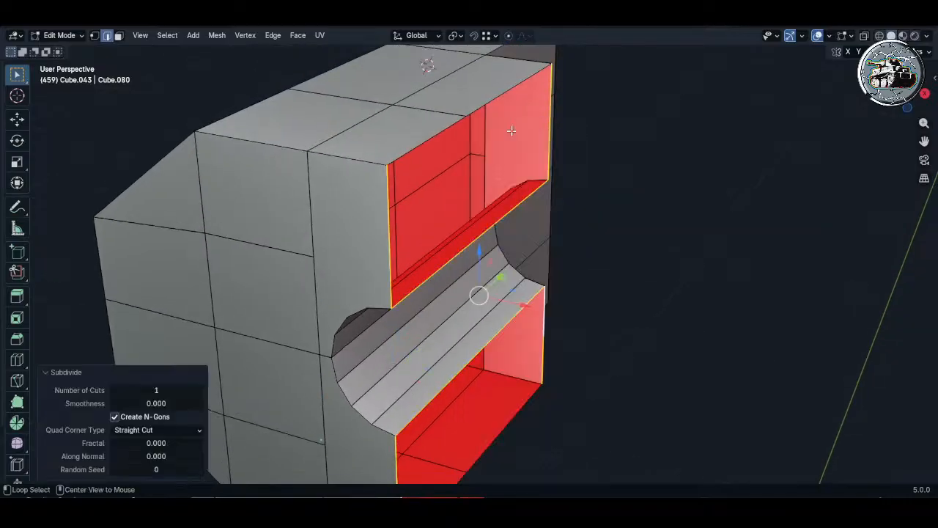
# - Connect the new vertices on the open vertical edges to the adjacent loop-cut vertices across the block's front and rear faces
pyautogui.press('1')
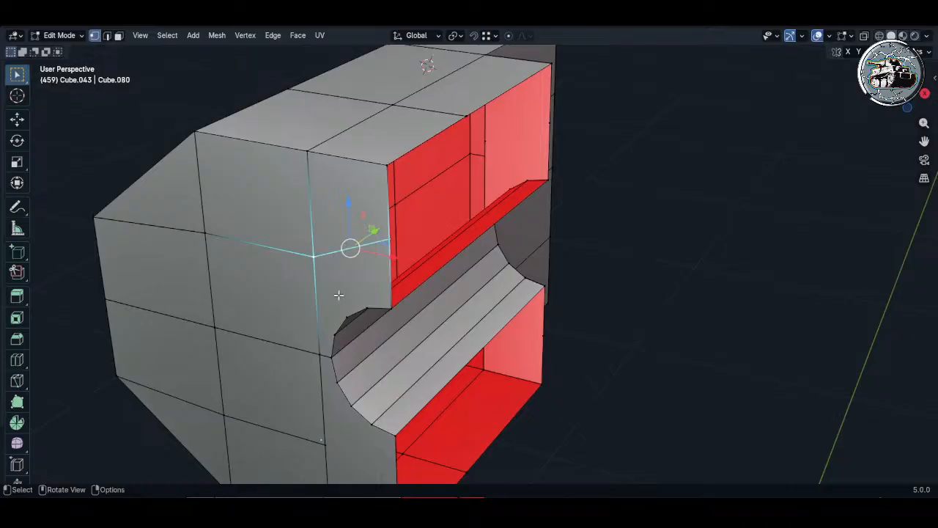
pyautogui.hotkey('alt', 'a')
pyautogui.keyDown('shift'); pyautogui.moveTo(385, 469); pyautogui.dragTo(409, 304, button='middle'); pyautogui.keyUp('shift')
pyautogui.hotkey('alt', 'a')
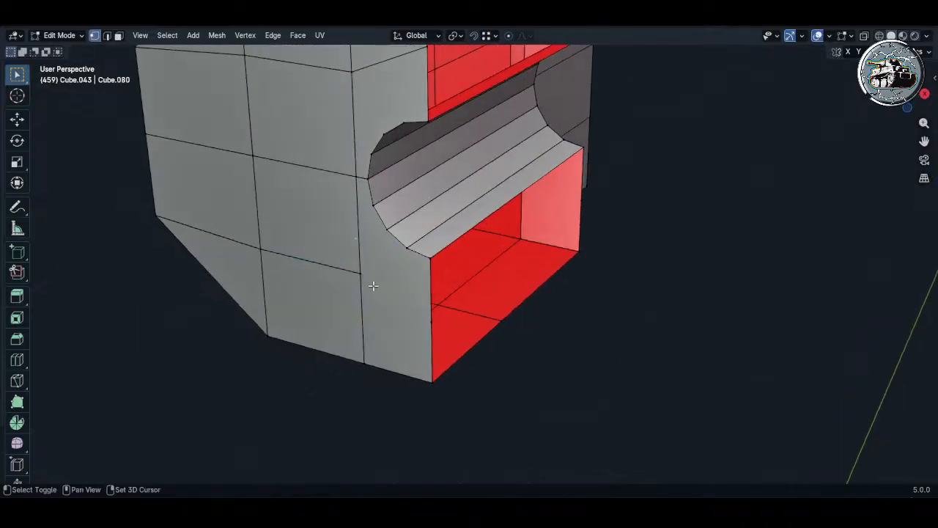
pyautogui.keyDown('shift'); pyautogui.click(362, 273); pyautogui.keyUp('shift')
pyautogui.keyDown('shift'); pyautogui.click(432, 321); pyautogui.keyUp('shift')
pyautogui.press('j')
pyautogui.scroll(-3, 467, 276)
pyautogui.moveTo(467, 276); pyautogui.dragTo(580, 293, button='middle')
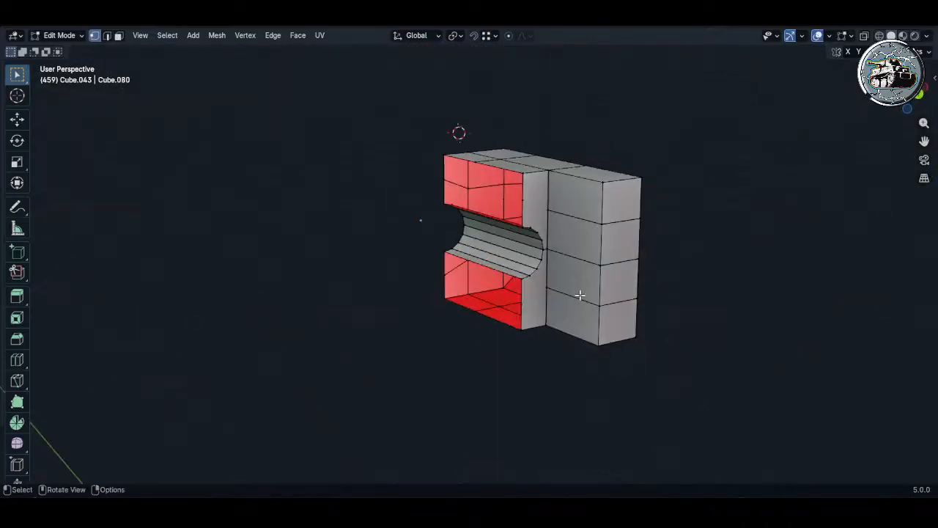
pyautogui.scroll(4, 564, 294)
pyautogui.hotkey('alt', 'a')
pyautogui.moveTo(569, 235); pyautogui.dragTo(538, 287, button='middle')
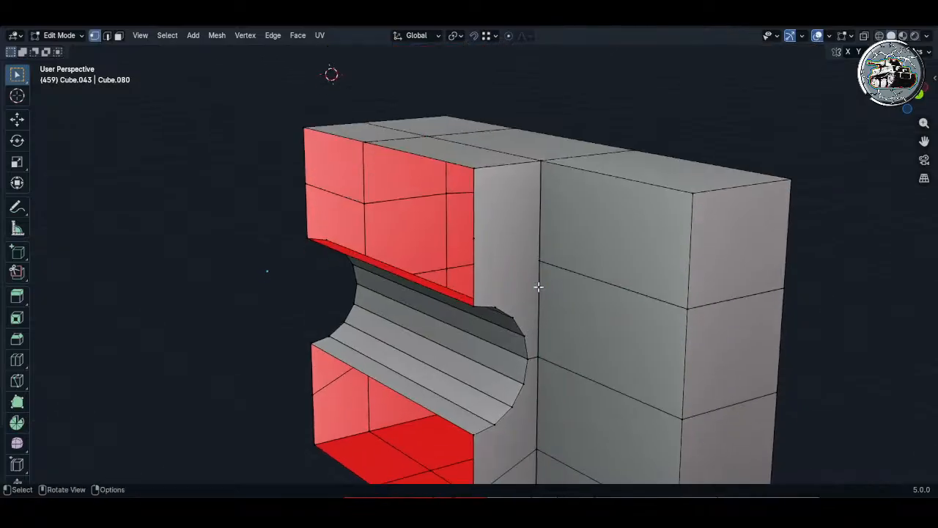
# - Move the open-side vertices above the bore vertically to level the new edges, lowering the front one about 0.032 m in Z
pyautogui.moveTo(483, 228); pyautogui.dragTo(558, 218, button='middle')
pyautogui.press('g')
pyautogui.press('z')
pyautogui.click(530, 254)
pyautogui.click(530, 174)
pyautogui.press('g')
pyautogui.press('z')
pyautogui.click(532, 199)
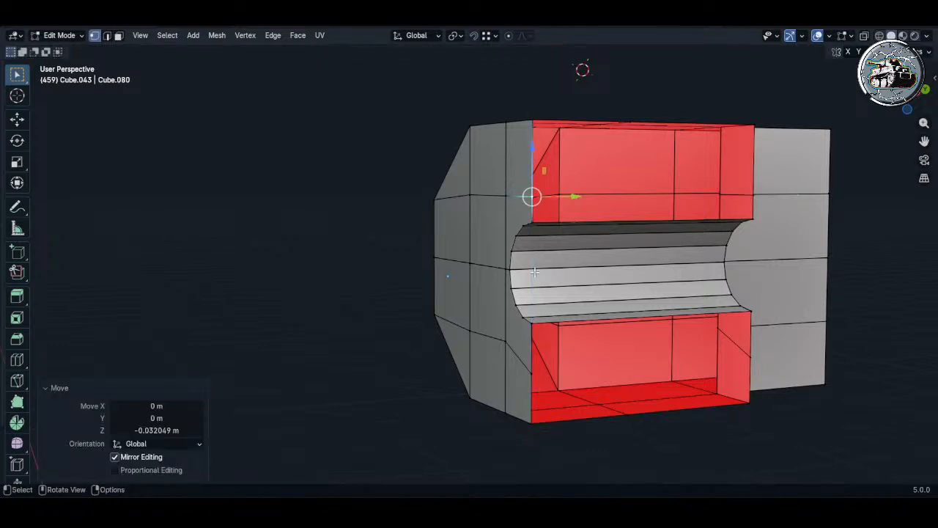
# - Move the open-side vertices below the bore vertically until the new edges at front and rear align with the horizontal loops
pyautogui.click(532, 371)
pyautogui.press('g')
pyautogui.press('z')
pyautogui.click(683, 347)
pyautogui.keyDown('shift'); pyautogui.moveTo(683, 346); pyautogui.dragTo(533, 238, button='middle'); pyautogui.keyUp('shift')
pyautogui.click(611, 334)
pyautogui.press('g')
pyautogui.press('z')
pyautogui.click(606, 329)
pyautogui.press('g')
pyautogui.press('z')
pyautogui.click(620, 318)
# - Add a centred loop cut around the bore and bevel it about 0.15 m into supporting loops near both bore ends
pyautogui.press('3')
pyautogui.click(523, 237)
pyautogui.keyDown('shift'); pyautogui.click(507, 343); pyautogui.keyUp('shift')
pyautogui.hotkey('ctrl', 'r')
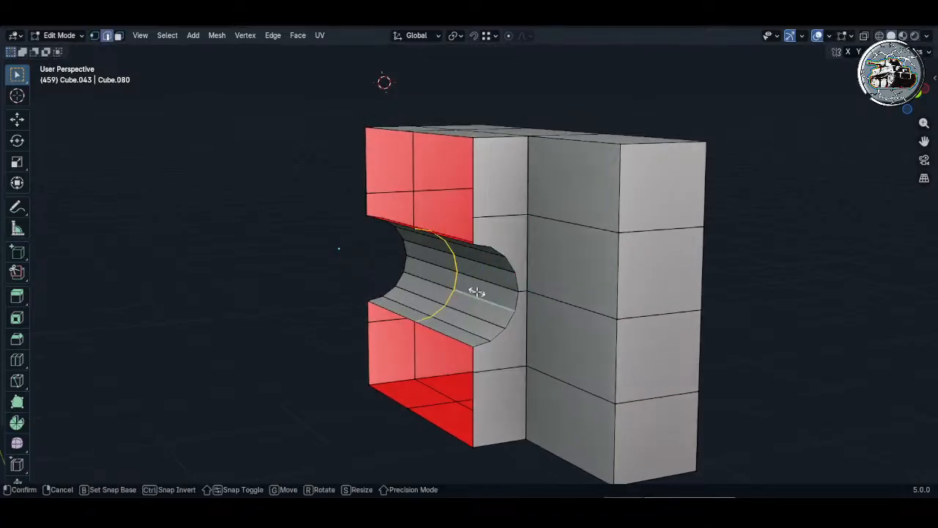
pyautogui.click(480, 301)
pyautogui.rightClick(480, 301)
pyautogui.hotkey('ctrl', 'b')
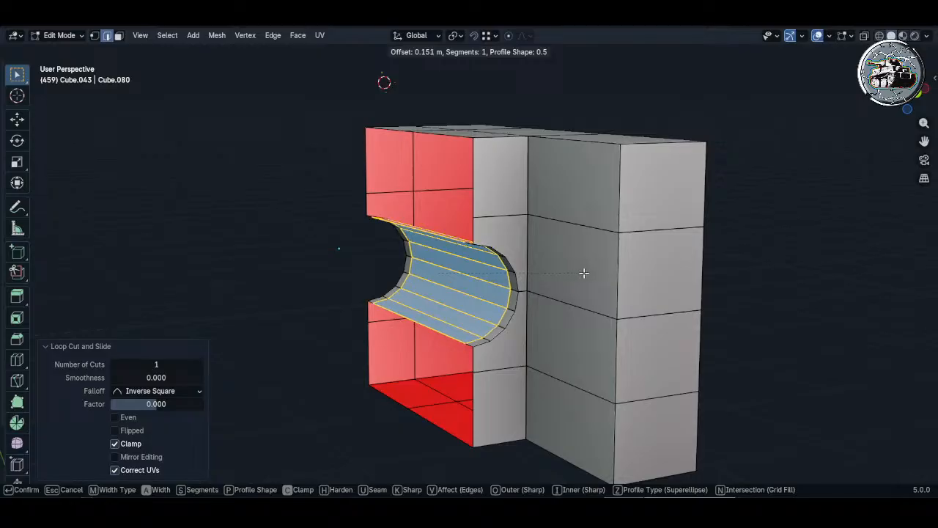
pyautogui.click(588, 274)
# - Apply smooth shading to the breech block and save the file
pyautogui.press('Tab')
pyautogui.rightClick(587, 275)
pyautogui.click(568, 261)
pyautogui.moveTo(538, 276); pyautogui.dragTo(528, 278, button='middle')
pyautogui.press('Tab')
pyautogui.press('3')
pyautogui.hotkey('alt', 'a')
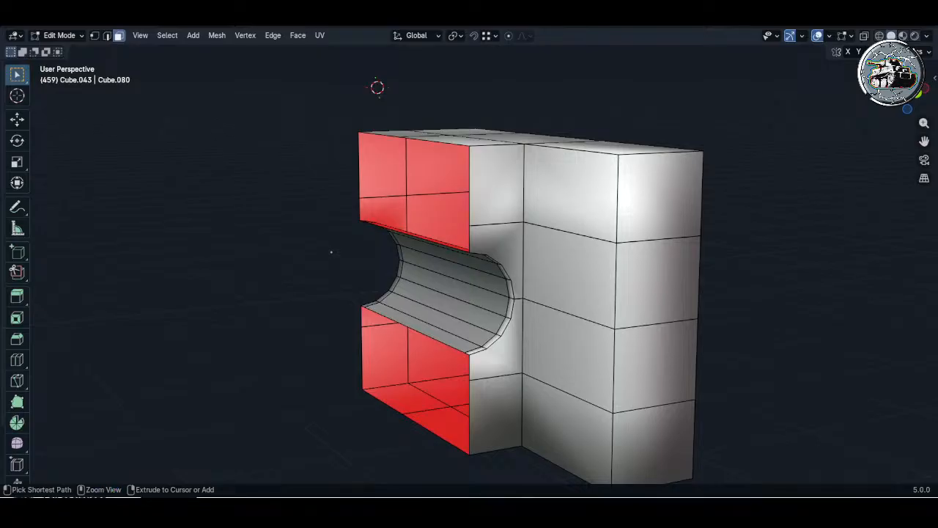
pyautogui.hotkey('ctrl', 's')
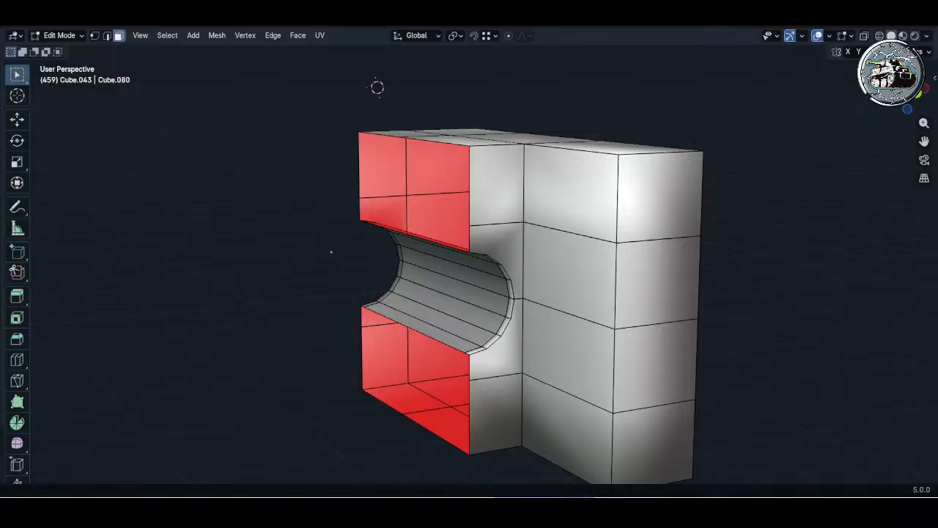
# - Triangulate the n-gon faces surrounding the bore opening on the block's front and rear
pyautogui.keyDown('shift'); pyautogui.moveTo(571, 240); pyautogui.dragTo(542, 204, button='middle'); pyautogui.keyUp('shift')
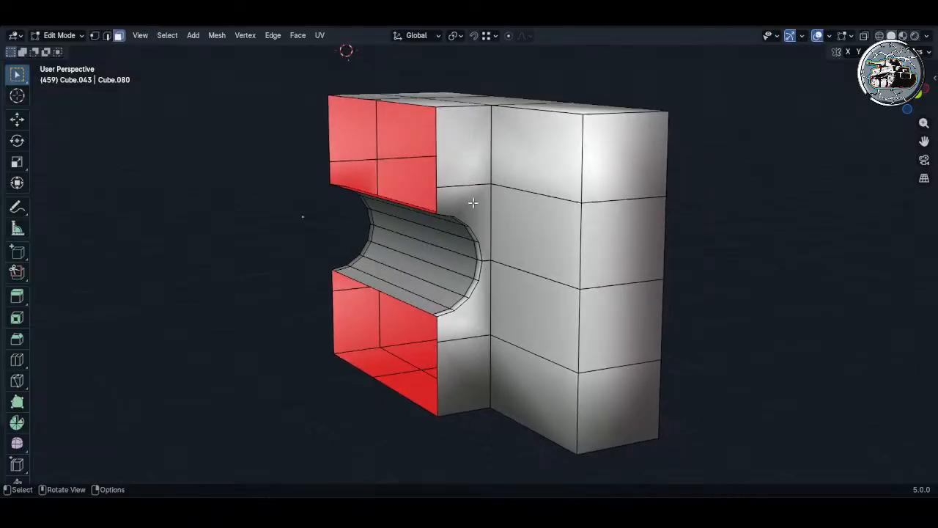
pyautogui.click(473, 202)
pyautogui.keyDown('shift'); pyautogui.click(473, 317); pyautogui.keyUp('shift')
pyautogui.moveTo(555, 270); pyautogui.dragTo(660, 238, button='middle')
pyautogui.moveTo(433, 304); pyautogui.dragTo(469, 278, button='middle')
pyautogui.keyDown('shift'); pyautogui.click(342, 251); pyautogui.keyUp('shift')
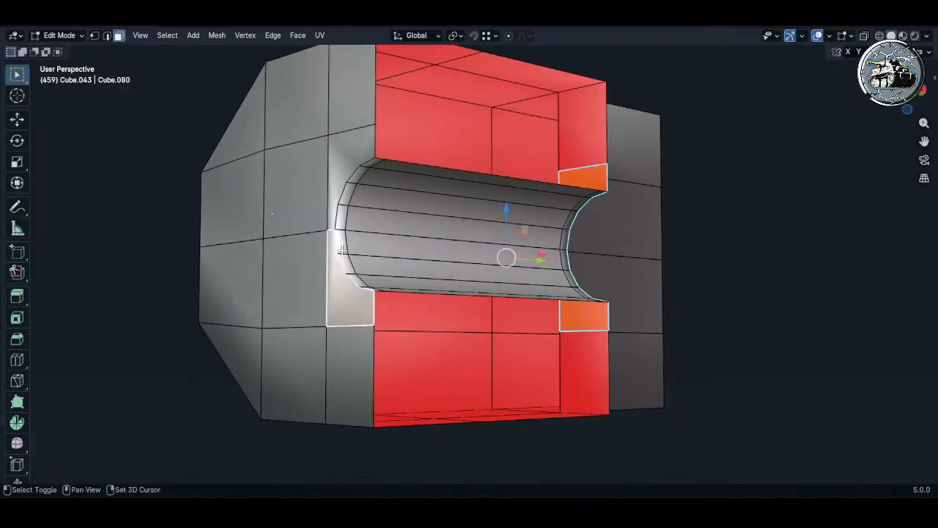
pyautogui.moveTo(342, 166); pyautogui.dragTo(417, 176, button='middle')
pyautogui.press('q')
pyautogui.click(388, 178)
# - Inset the triangulated faces around the bore at the front and rear by 0.003862 m
pyautogui.scroll(4, 344, 225)
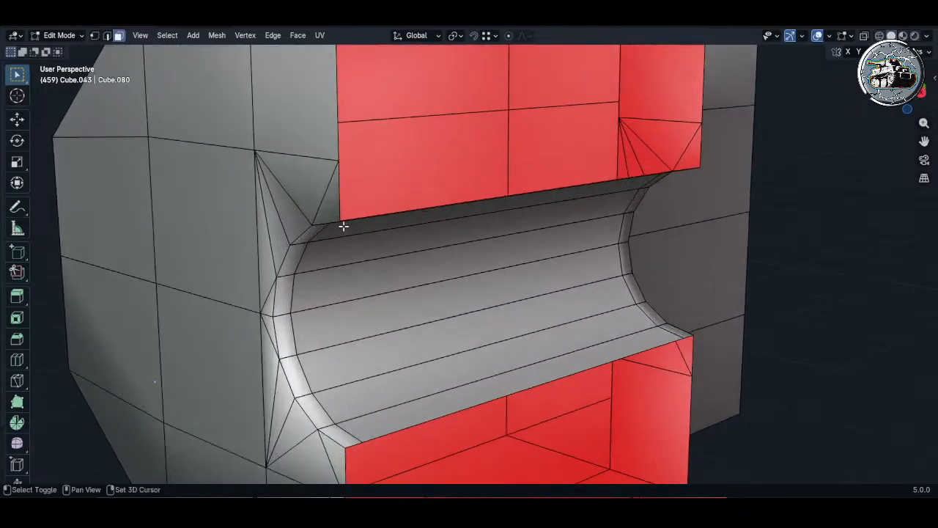
pyautogui.press('c')
pyautogui.scroll(4, 335, 184)
pyautogui.click(335, 187)
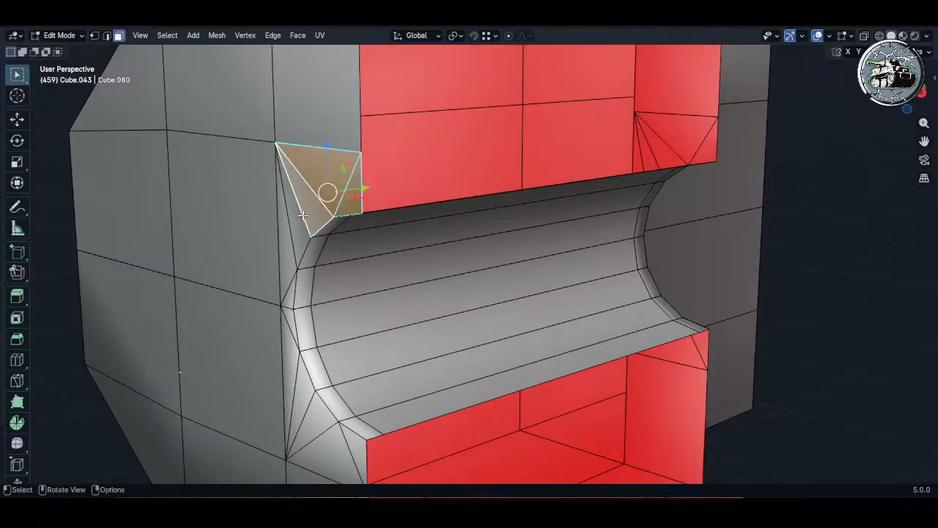
pyautogui.moveTo(285, 224)
pyautogui.mouseDown()
pyautogui.moveTo(256, 305)
pyautogui.moveTo(273, 337)
pyautogui.mouseUp()
pyautogui.rightClick(292, 381)
pyautogui.keyDown('shift'); pyautogui.moveTo(292, 385); pyautogui.dragTo(315, 339, button='middle'); pyautogui.keyUp('shift')
pyautogui.press('c')
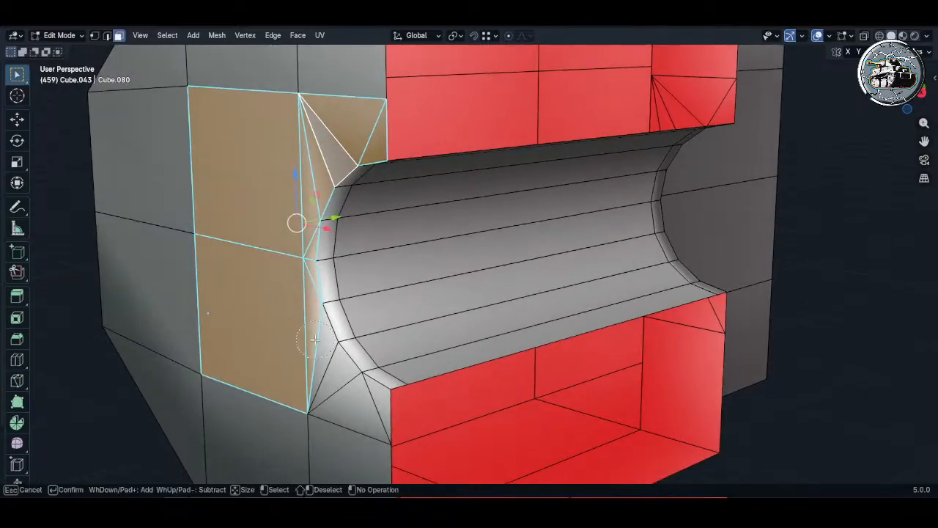
pyautogui.rightClick(331, 379)
pyautogui.moveTo(555, 224); pyautogui.dragTo(400, 205, button='middle')
pyautogui.press('c')
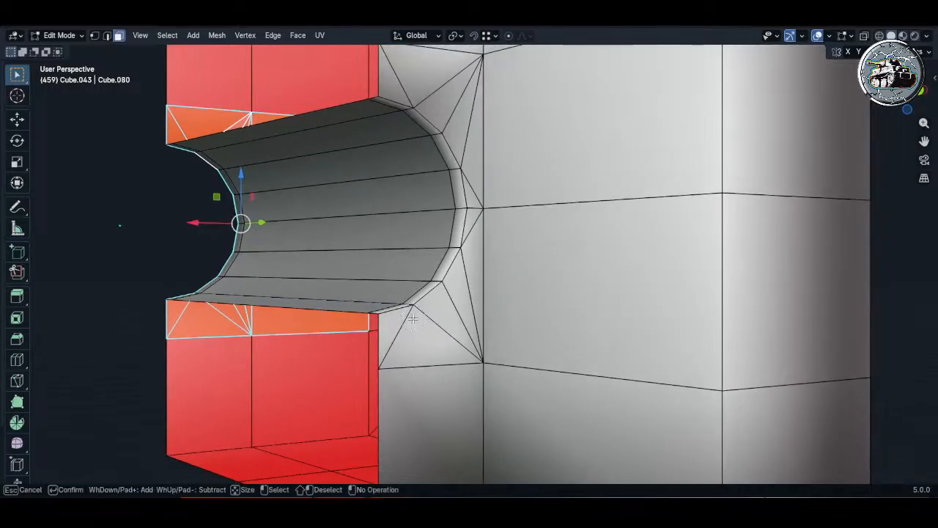
pyautogui.click(427, 330)
pyautogui.click(432, 324)
pyautogui.moveTo(433, 324); pyautogui.dragTo(464, 300, button='middle')
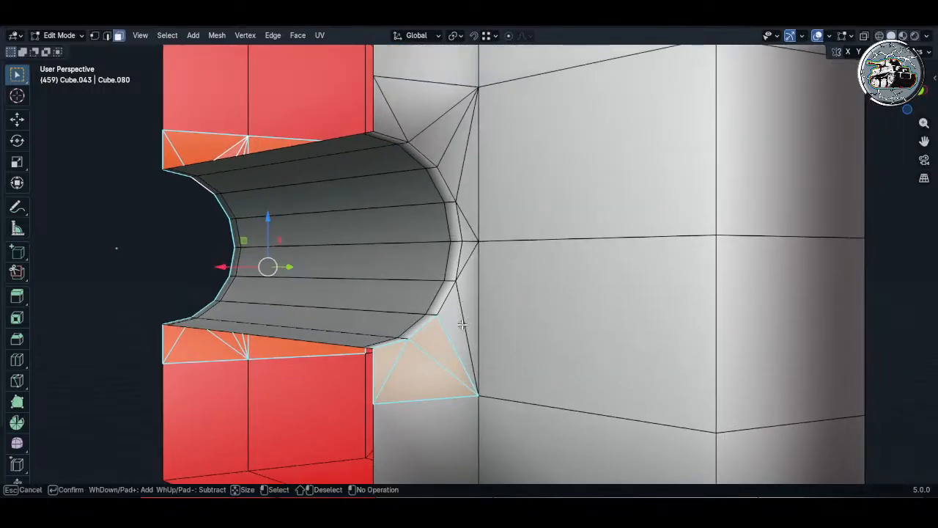
pyautogui.moveTo(462, 324); pyautogui.dragTo(467, 230)
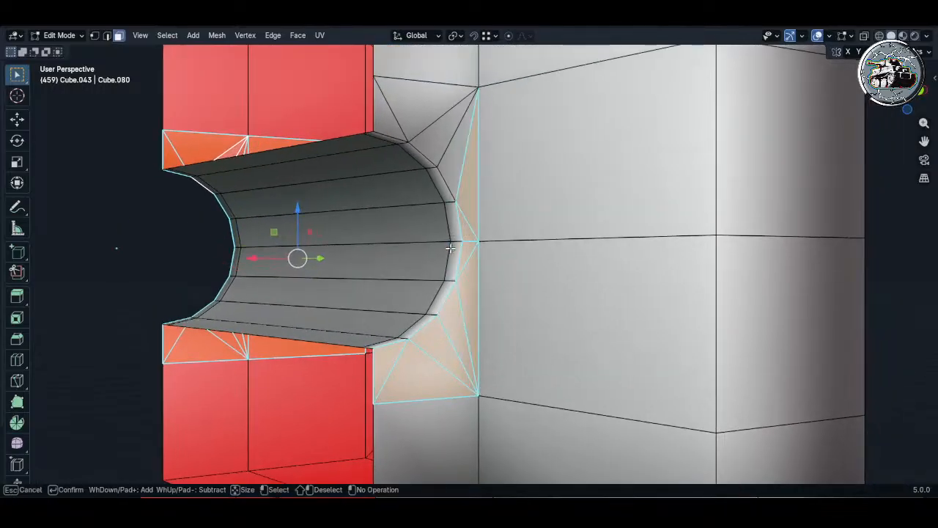
pyautogui.moveTo(462, 143); pyautogui.dragTo(460, 132)
pyautogui.rightClick(460, 131)
pyautogui.moveTo(513, 184); pyautogui.dragTo(553, 243, button='middle')
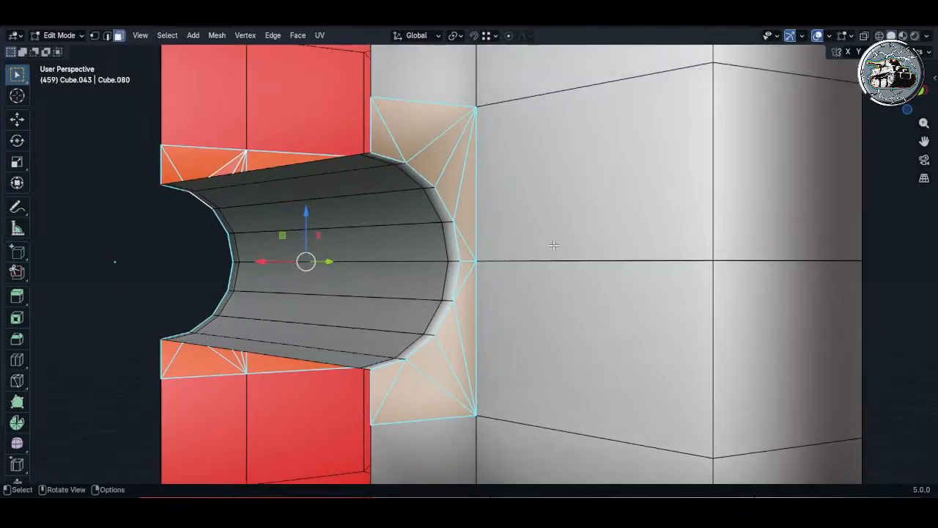
pyautogui.press('i')
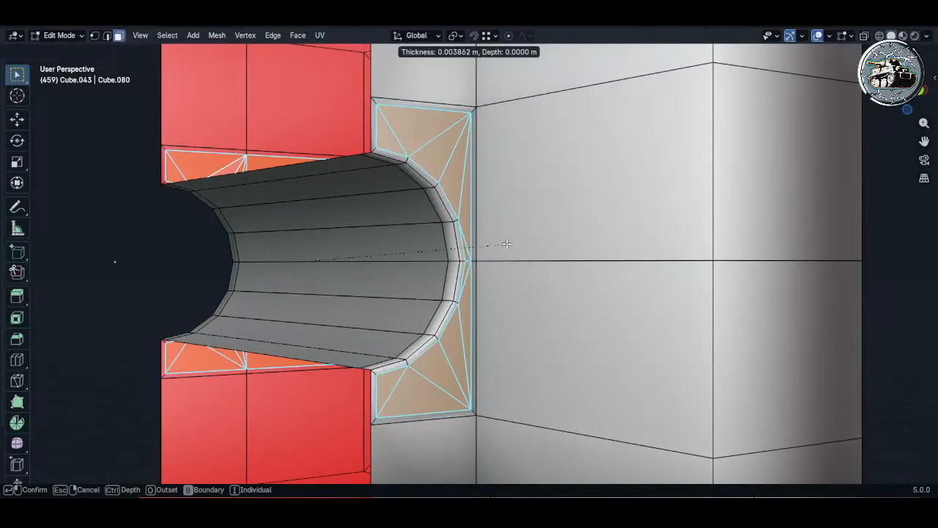
pyautogui.click(506, 243)
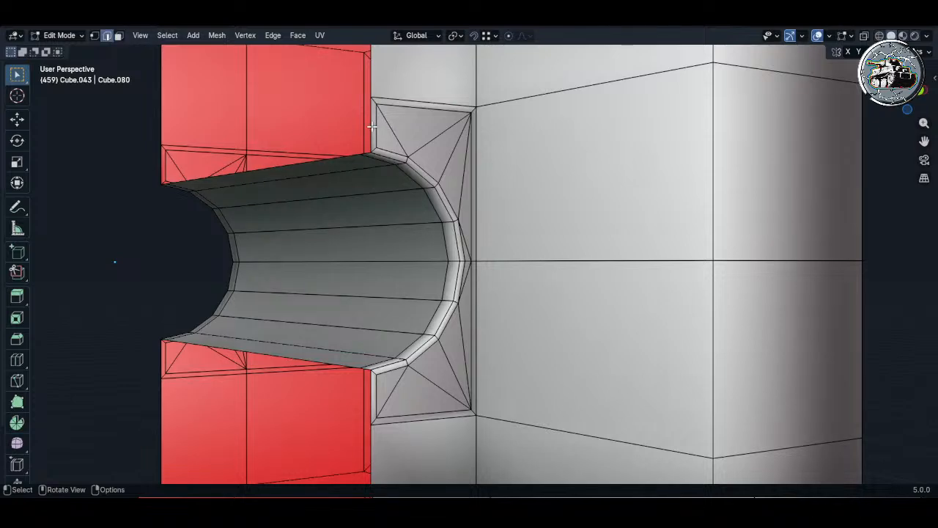
# - Delete the inset's outer edges along the block's open centre side at the rear and front of the bore
pyautogui.press('x')
pyautogui.click(363, 358)
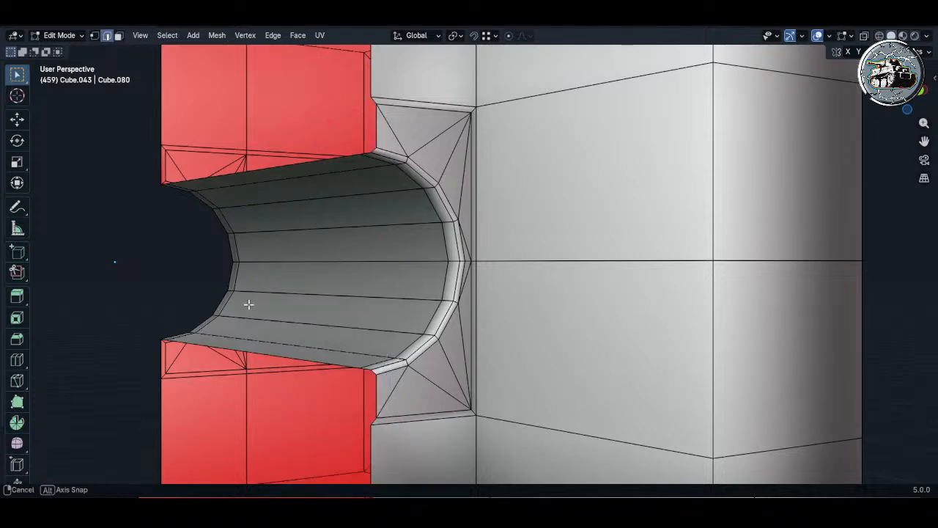
pyautogui.moveTo(247, 305); pyautogui.dragTo(486, 319, button='middle')
pyautogui.press('x')
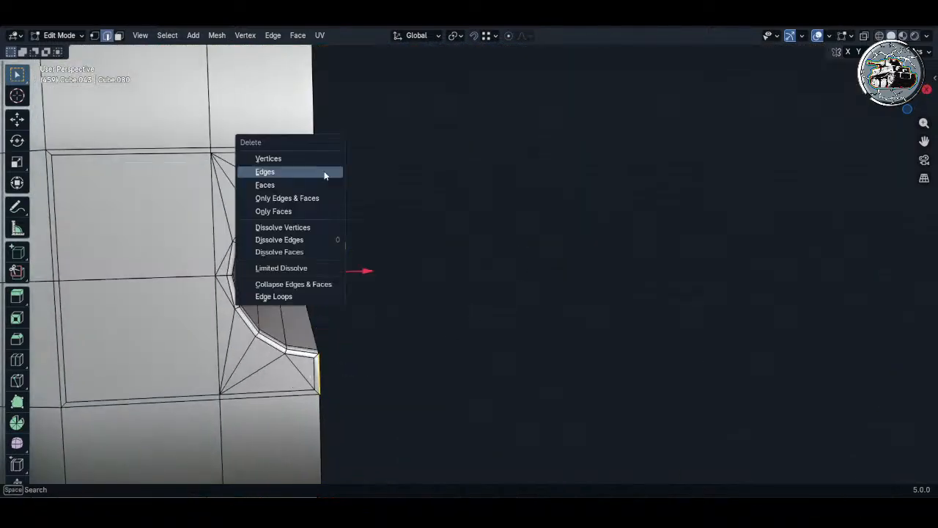
pyautogui.click(325, 171)
# - Move the front inset's open-side edges above and below the bore 0.003862 m along X to the centre plane
pyautogui.moveTo(324, 170); pyautogui.dragTo(314, 163, button='middle')
pyautogui.click(313, 170)
pyautogui.press('g')
pyautogui.press('x')
pyautogui.click(320, 197)
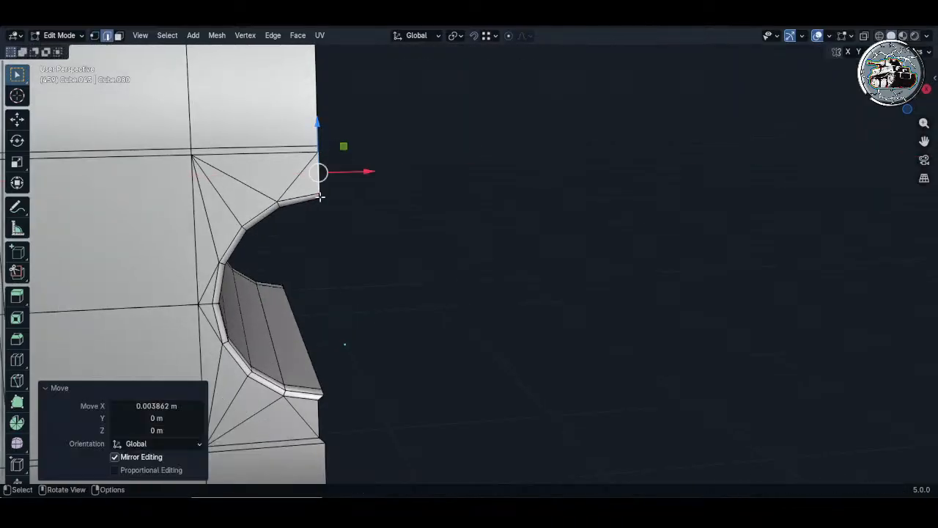
pyautogui.keyDown('shift'); pyautogui.moveTo(332, 374); pyautogui.dragTo(337, 272, button='middle'); pyautogui.keyUp('shift')
pyautogui.click(326, 313)
pyautogui.press('g')
pyautogui.press('x')
pyautogui.click(329, 299)
# - Move the rear inset's open-side edges above and below the bore 0.003862 m along X to the centre plane
pyautogui.moveTo(422, 264); pyautogui.dragTo(327, 356, button='middle')
pyautogui.click(327, 355)
pyautogui.press('g')
pyautogui.press('x')
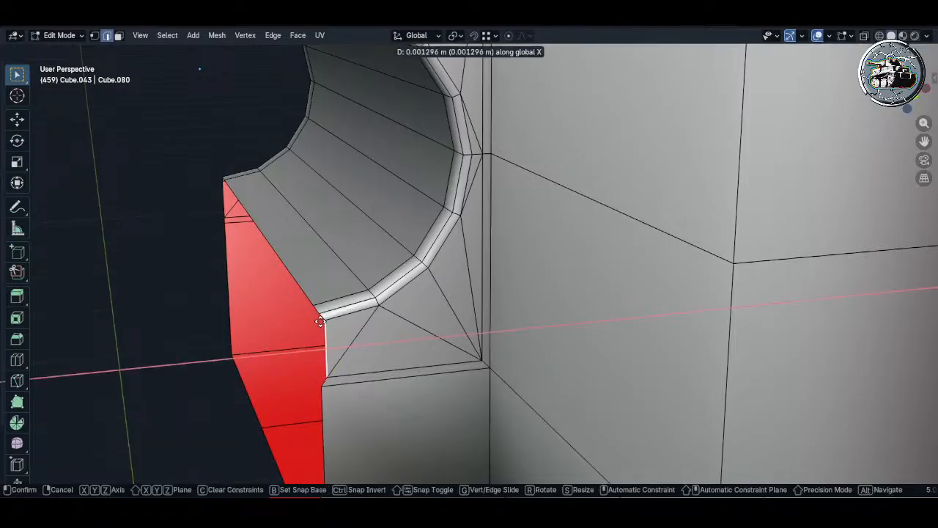
pyautogui.click(324, 316)
pyautogui.keyDown('shift'); pyautogui.moveTo(401, 173); pyautogui.dragTo(377, 242, button='middle'); pyautogui.keyUp('shift')
pyautogui.scroll(-1, 377, 243)
pyautogui.click(323, 163)
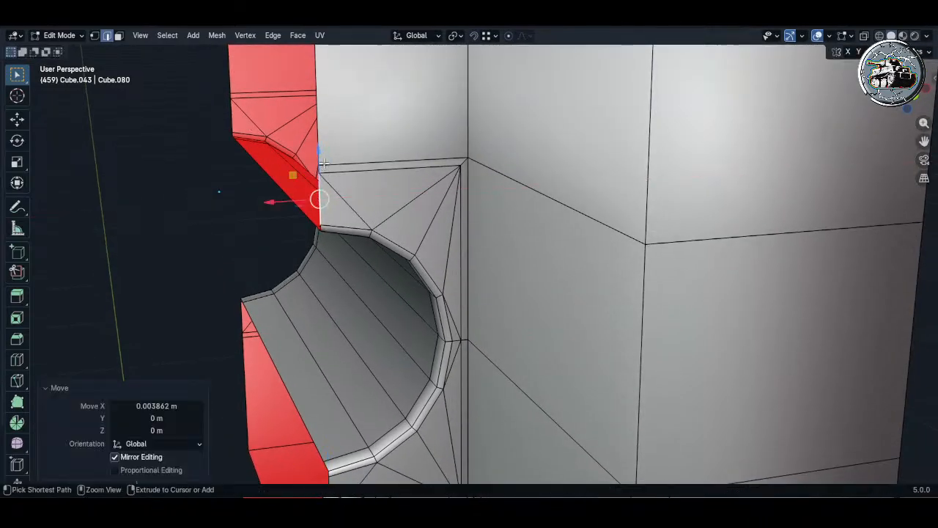
# - Slide the rear inset's middle and lower vertices beside the step onto the block's inner vertical edge
pyautogui.click(391, 466)
pyautogui.press('1')
pyautogui.click(461, 337)
pyautogui.press('g')
pyautogui.press('g')
pyautogui.click(483, 351)
pyautogui.keyDown('shift'); pyautogui.moveTo(486, 429); pyautogui.dragTo(482, 249, button='middle'); pyautogui.keyUp('shift')
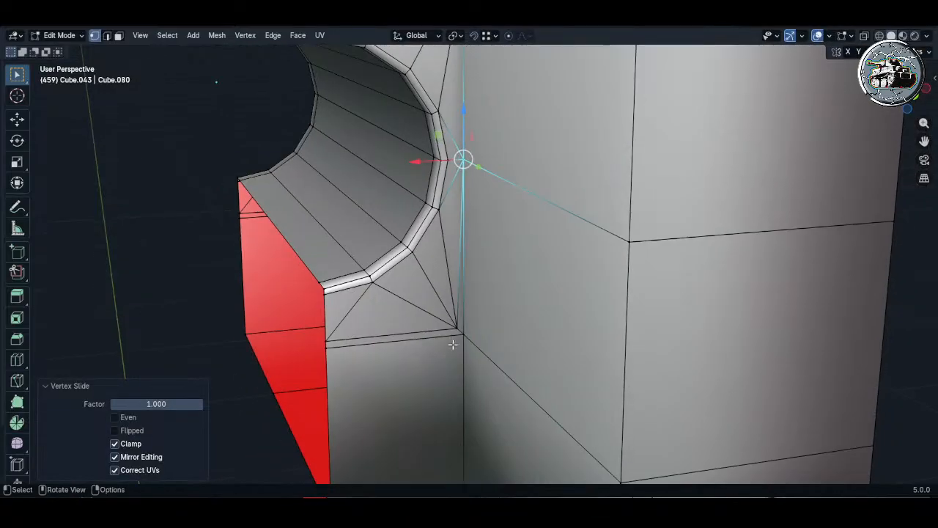
pyautogui.click(455, 333)
pyautogui.press('g')
pyautogui.press('g')
pyautogui.click(472, 339)
# - Slide the rear inset's lower open-side vertex down onto the adjacent outline vertex
pyautogui.click(432, 370)
pyautogui.click(329, 339)
pyautogui.press('g')
pyautogui.press('g')
pyautogui.click(325, 348)
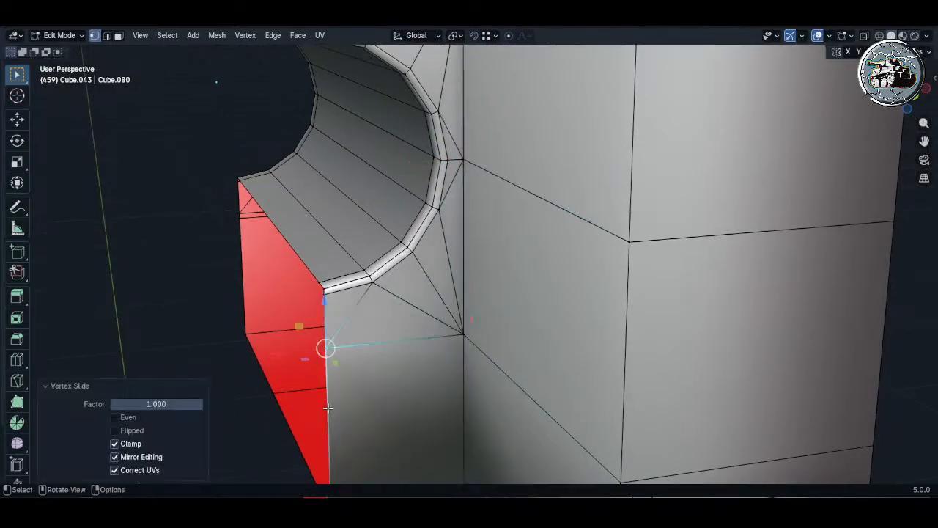
pyautogui.click(366, 367)
# - Slide the front inset's two vertices below the bore down onto the horizontal edge loop
pyautogui.moveTo(360, 351); pyautogui.dragTo(508, 337, button='middle')
pyautogui.keyDown('shift'); pyautogui.moveTo(501, 392); pyautogui.dragTo(493, 334, button='middle'); pyautogui.keyUp('shift')
pyautogui.click(519, 396)
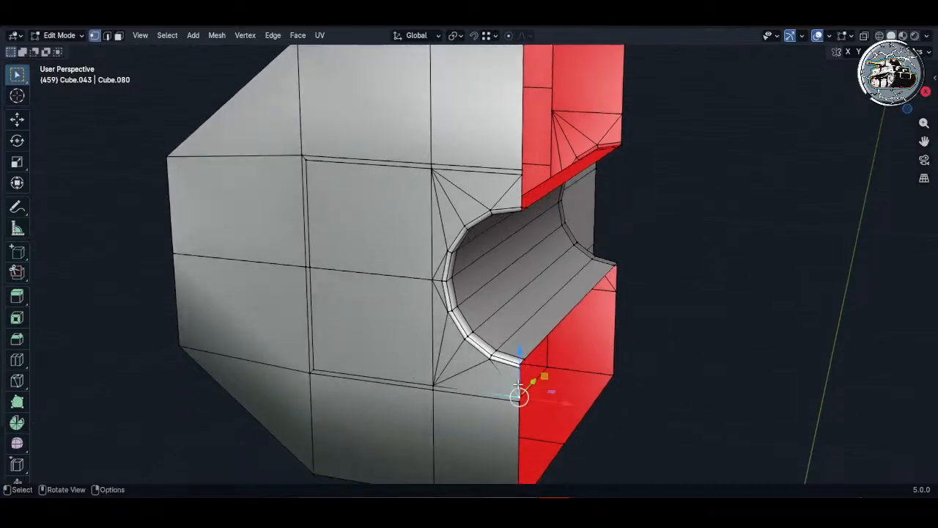
pyautogui.scroll(3, 520, 398)
pyautogui.press('g')
pyautogui.press('g')
pyautogui.click(520, 408)
pyautogui.click(373, 383)
pyautogui.press('g')
pyautogui.rightClick(370, 398)
pyautogui.hotkey('alt', 'a')
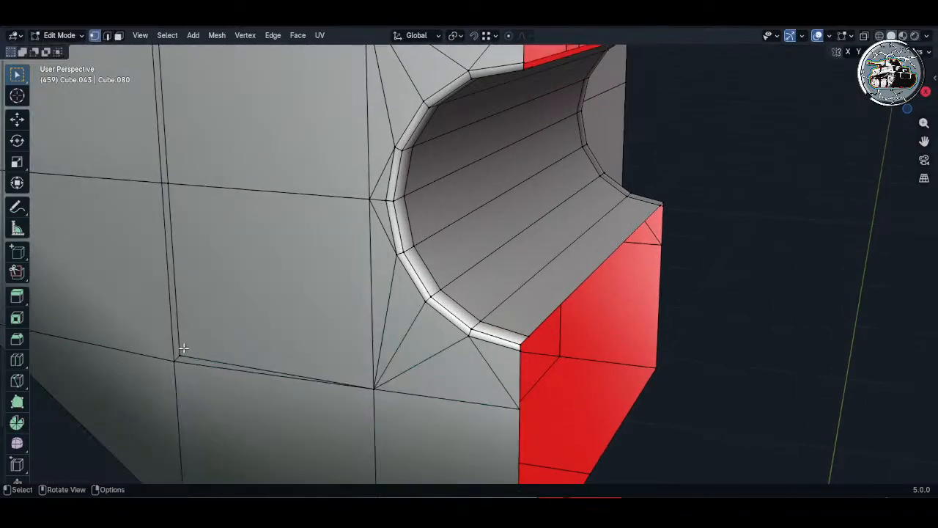
# - Slide the inset vertices farthest from the bore on the front face onto the original lower, middle and upper grid vertices
pyautogui.click(131, 381)
pyautogui.keyDown('shift'); pyautogui.moveTo(228, 235); pyautogui.dragTo(348, 317, button='middle'); pyautogui.keyUp('shift')
pyautogui.click(283, 264)
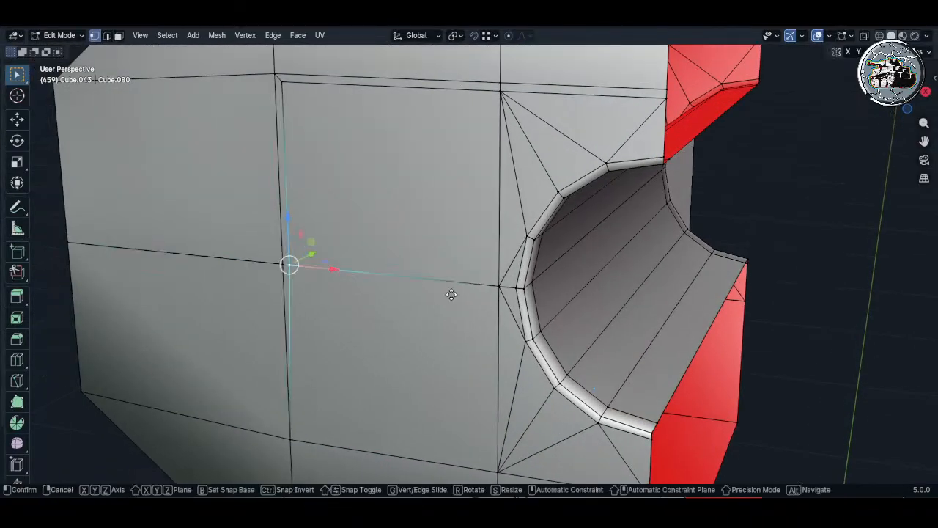
pyautogui.press('g')
pyautogui.click(429, 289)
pyautogui.click(293, 98)
pyautogui.keyDown('shift'); pyautogui.moveTo(294, 147); pyautogui.dragTo(300, 265, button='middle'); pyautogui.keyUp('shift')
pyautogui.press('g')
pyautogui.press('g')
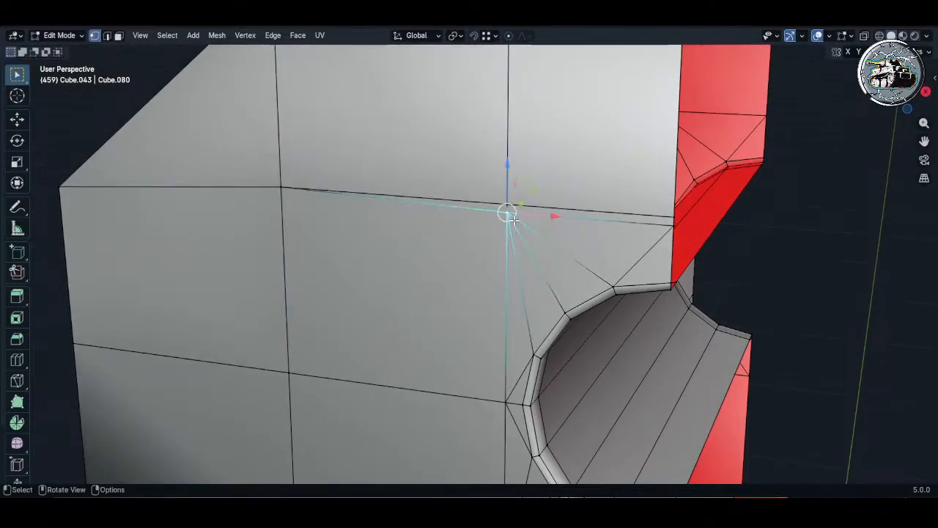
# - Slide the front inset's two vertices above the bore up onto the horizontal edge loop and save the file
pyautogui.press('g')
pyautogui.press('g')
pyautogui.click(510, 206)
pyautogui.click(673, 224)
pyautogui.moveTo(672, 224); pyautogui.dragTo(624, 228, button='middle')
pyautogui.press('g')
pyautogui.press('g')
pyautogui.click(645, 245)
pyautogui.hotkey('alt', 'a')
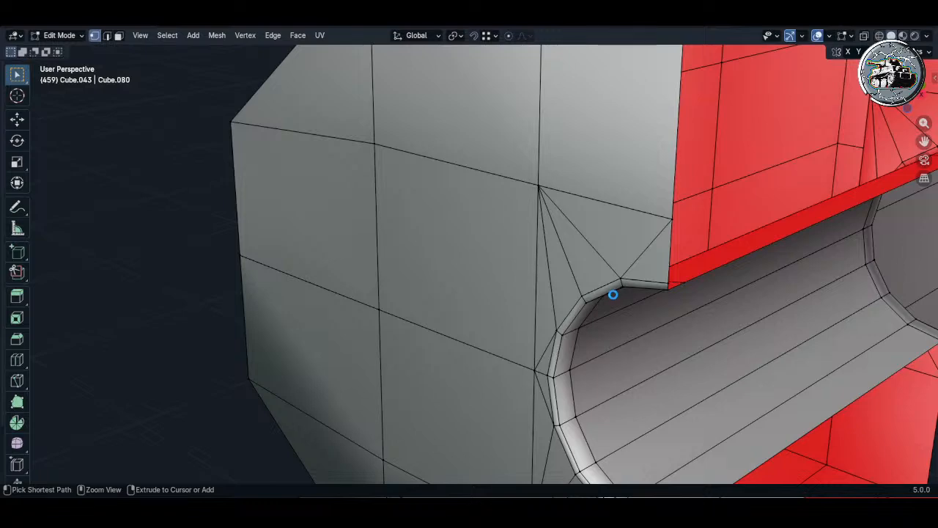
pyautogui.hotkey('ctrl', 's')
pyautogui.scroll(-6, 615, 293)
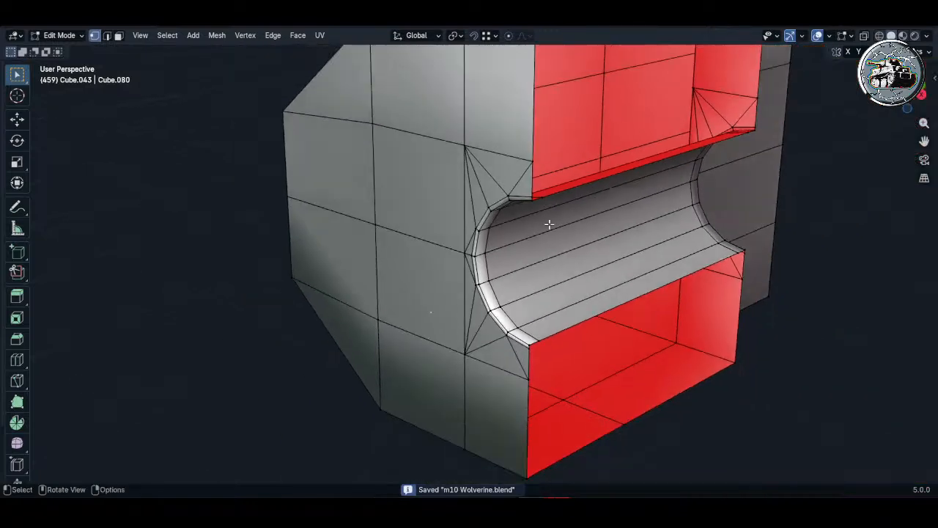
pyautogui.press('Tab')
pyautogui.moveTo(587, 261); pyautogui.dragTo(629, 250, button='middle')
pyautogui.press('Tab')
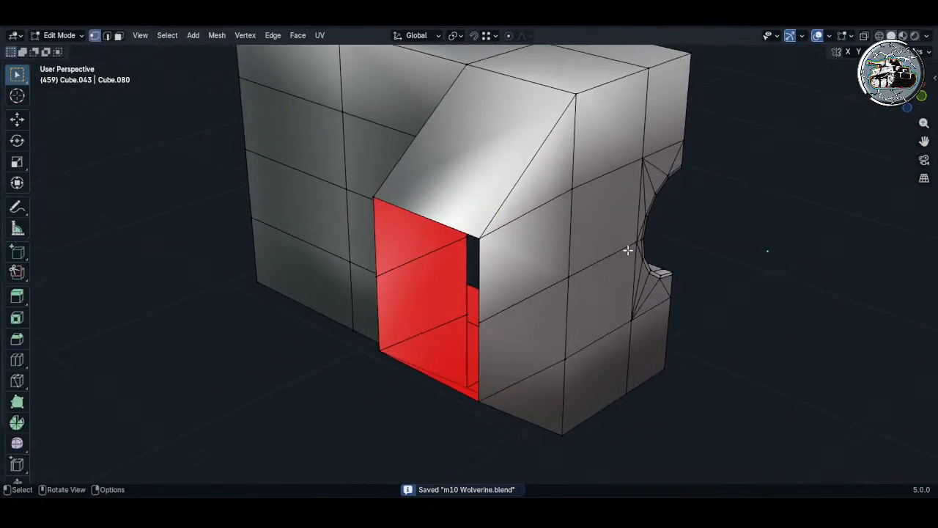
pyautogui.moveTo(426, 213); pyautogui.dragTo(490, 249, button='middle')
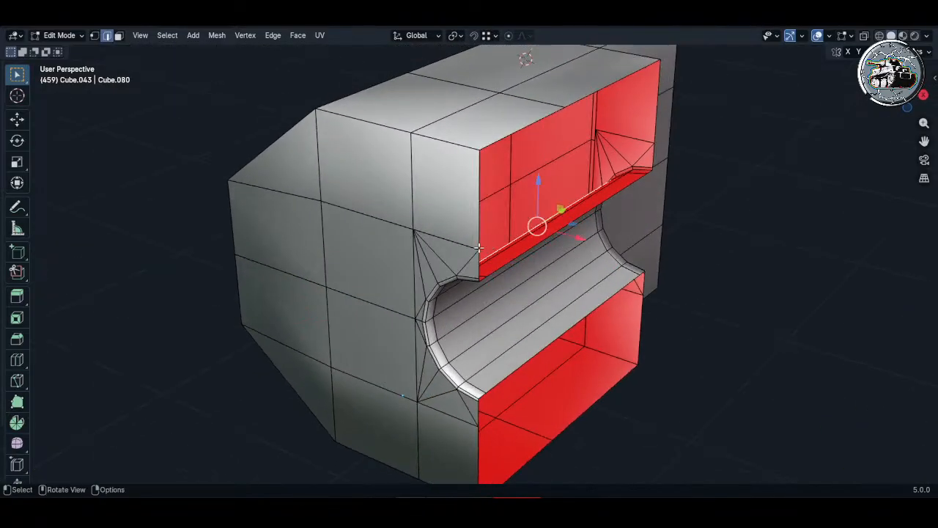
# - Slide the front face's upper grid vertices onto the top edge and the lower ones near the bore onto the bottom edge
pyautogui.click(519, 162)
pyautogui.moveTo(519, 163); pyautogui.dragTo(435, 115, button='middle')
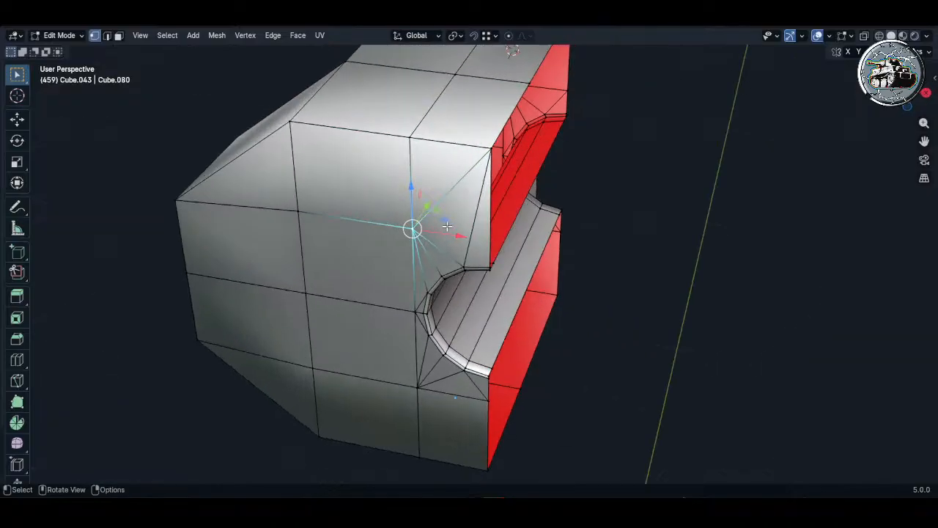
pyautogui.moveTo(298, 211); pyautogui.dragTo(469, 263, button='middle')
pyautogui.press('g')
pyautogui.press('g')
pyautogui.click(477, 389)
# - Slide the front face's remaining lower grid vertex down onto the bottom outline
pyautogui.click(299, 256)
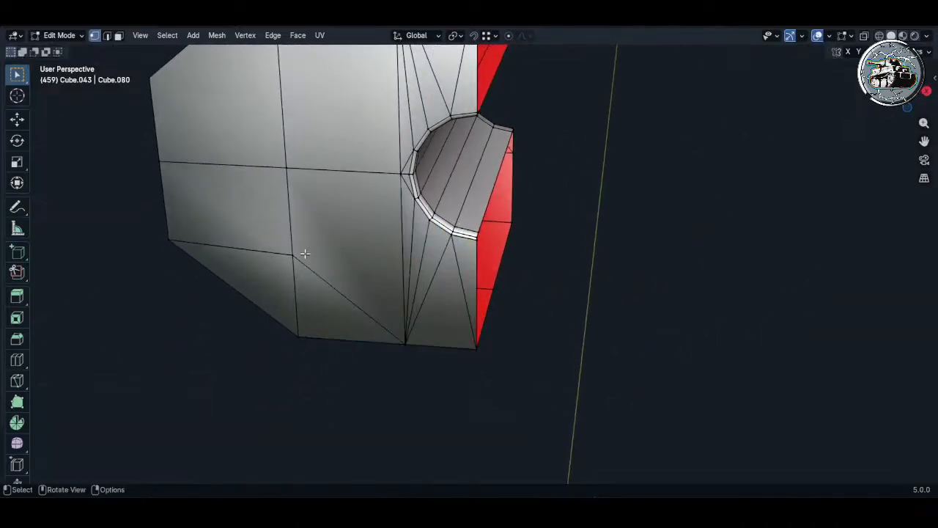
pyautogui.moveTo(304, 253); pyautogui.dragTo(414, 257, button='middle')
pyautogui.press('g')
pyautogui.press('g')
pyautogui.click(418, 360)
# - Edge-slide the lower loop's vertices around the rear extension fully down onto the bottom edge
pyautogui.moveTo(330, 242); pyautogui.dragTo(536, 236, button='middle')
pyautogui.scroll(-1, 536, 236)
pyautogui.click(417, 243)
pyautogui.moveTo(200, 233); pyautogui.dragTo(375, 246, button='middle')
pyautogui.keyDown('ctrl'); pyautogui.click(272, 254); pyautogui.keyUp('ctrl')
pyautogui.moveTo(245, 253); pyautogui.dragTo(259, 252, button='middle')
pyautogui.press('g')
pyautogui.press('g')
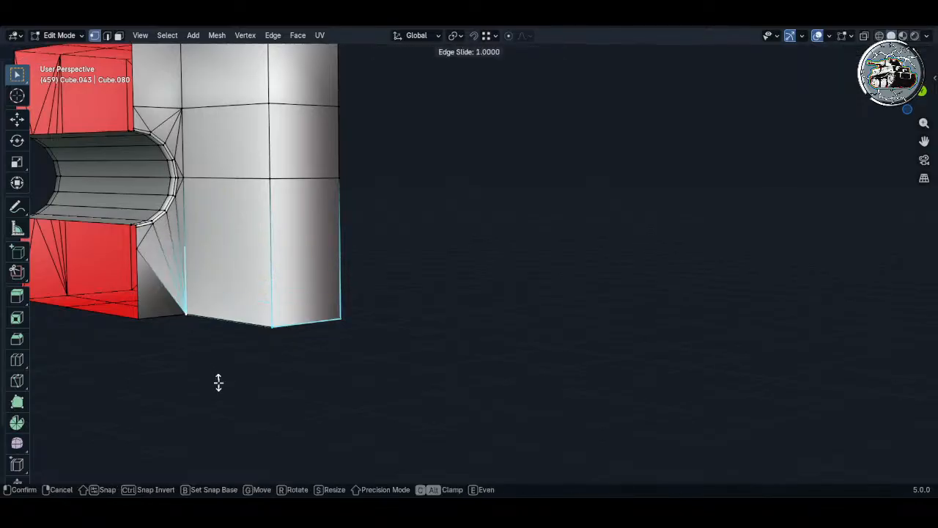
pyautogui.click(218, 382)
# - Slide the rear face's lower open-side vertex down onto the bottom corner
pyautogui.click(137, 248)
pyautogui.keyDown('shift'); pyautogui.moveTo(149, 249); pyautogui.dragTo(220, 233, button='middle'); pyautogui.keyUp('shift')
pyautogui.press('g')
pyautogui.press('g')
pyautogui.click(247, 311)
pyautogui.hotkey('alt', 'a')
# - Slide the upper loop's vertices around the rear extension up onto the top edge
pyautogui.keyDown('shift'); pyautogui.moveTo(324, 193); pyautogui.dragTo(293, 312, button='middle'); pyautogui.keyUp('shift')
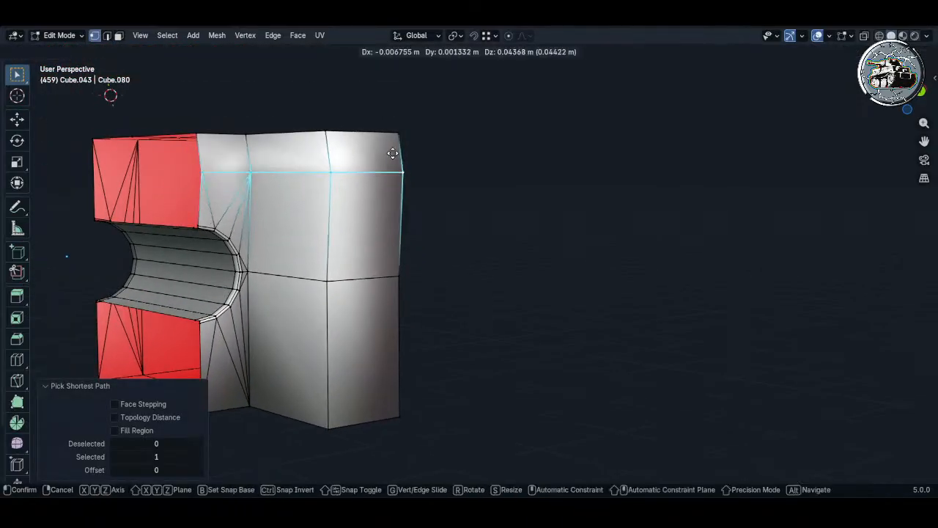
pyautogui.press('g')
pyautogui.click(393, 101)
# - Slide the remaining upper loop vertices on the block's outer side up onto the top outline
pyautogui.moveTo(394, 101); pyautogui.dragTo(205, 152, button='middle')
pyautogui.click(521, 241)
pyautogui.keyDown('shift'); pyautogui.moveTo(521, 241); pyautogui.dragTo(452, 228, button='middle'); pyautogui.keyUp('shift')
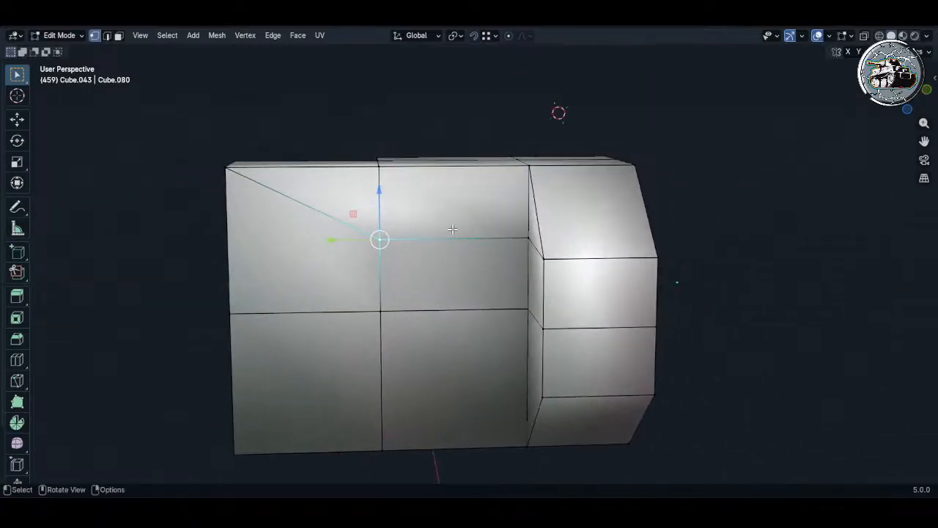
pyautogui.press('g')
pyautogui.press('g')
pyautogui.keyDown('shift'); pyautogui.moveTo(509, 233); pyautogui.dragTo(578, 242, button='middle'); pyautogui.keyUp('shift')
pyautogui.click(535, 170)
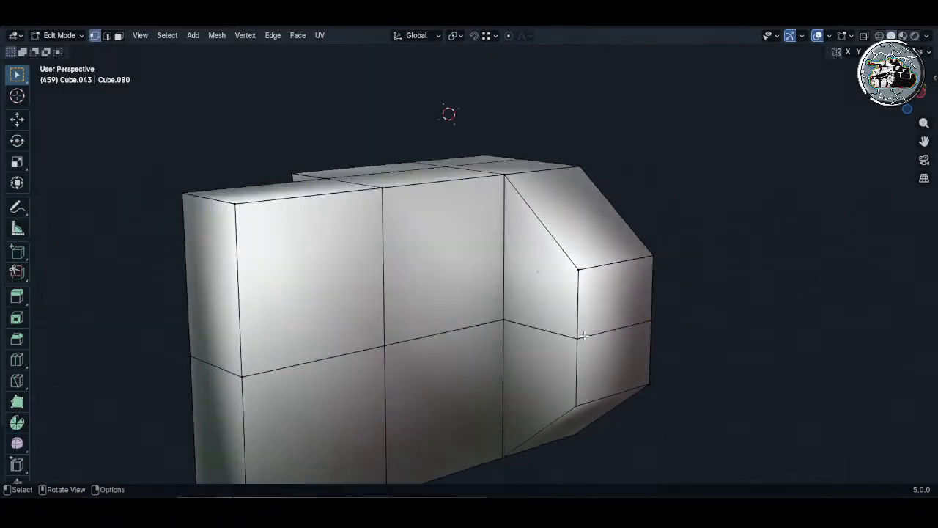
# - Examine the block's outer side and front face for leftover loop vertices
pyautogui.click(578, 339)
pyautogui.keyDown('shift'); pyautogui.moveTo(427, 343); pyautogui.dragTo(553, 259, button='middle'); pyautogui.keyUp('shift')
pyautogui.scroll(-3, 553, 260)
pyautogui.moveTo(293, 253); pyautogui.dragTo(275, 248, button='middle')
pyautogui.click(460, 239)
pyautogui.keyDown('shift'); pyautogui.moveTo(623, 241); pyautogui.dragTo(359, 232, button='middle'); pyautogui.keyUp('shift')
pyautogui.keyDown('shift'); pyautogui.moveTo(608, 249); pyautogui.dragTo(439, 263, button='middle'); pyautogui.keyUp('shift')
pyautogui.scroll(4, 482, 243)
pyautogui.hotkey('alt', 'a')
pyautogui.scroll(-1, 440, 247)
# - Inset the upper and lower chamfer faces of the protruding front side section together
pyautogui.press('3')
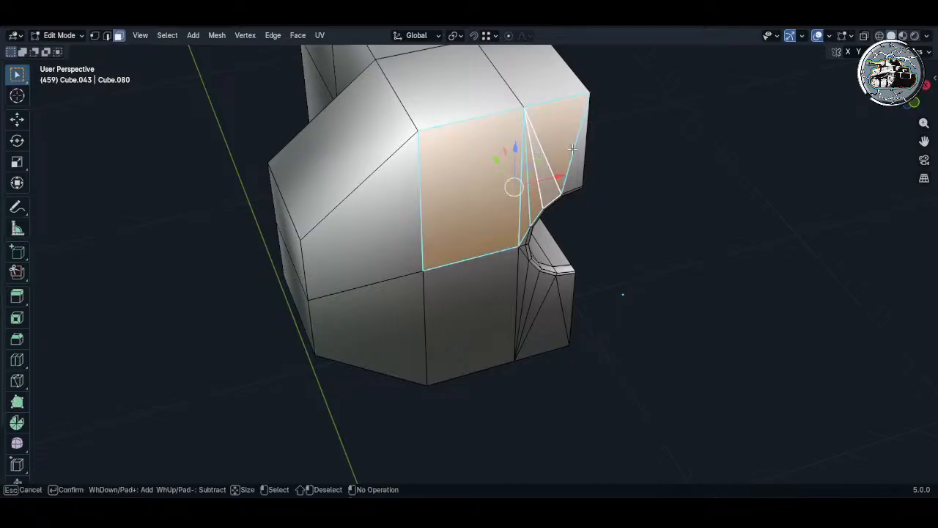
pyautogui.press('Escape')
pyautogui.hotkey('alt', 'a')
pyautogui.moveTo(429, 242); pyautogui.dragTo(464, 144, button='middle')
pyautogui.moveTo(386, 239); pyautogui.dragTo(432, 299, button='middle')
pyautogui.keyDown('shift'); pyautogui.click(393, 213); pyautogui.keyUp('shift')
pyautogui.moveTo(433, 299); pyautogui.dragTo(381, 363, button='middle')
pyautogui.scroll(3, 372, 148)
pyautogui.keyDown('shift'); pyautogui.moveTo(373, 148); pyautogui.dragTo(374, 179, button='middle'); pyautogui.keyUp('shift')
pyautogui.press('i')
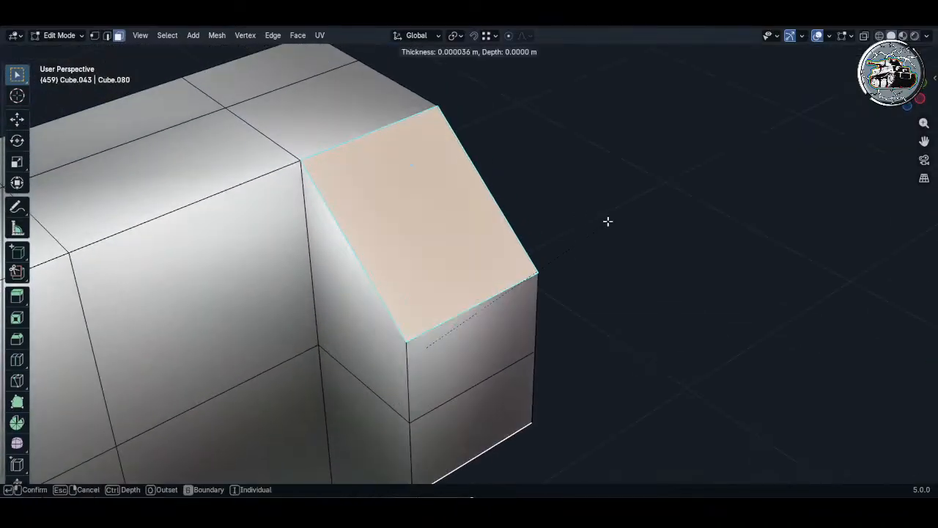
pyautogui.click(566, 231)
# - Inset the protruding section's two vertical outer faces between the chamfers by about 0.003 m
pyautogui.keyDown('shift'); pyautogui.moveTo(565, 233); pyautogui.dragTo(528, 59, button='middle'); pyautogui.keyUp('shift')
pyautogui.hotkey('alt', 'a')
pyautogui.press('c')
pyautogui.moveTo(433, 193); pyautogui.dragTo(440, 286)
pyautogui.rightClick(469, 183)
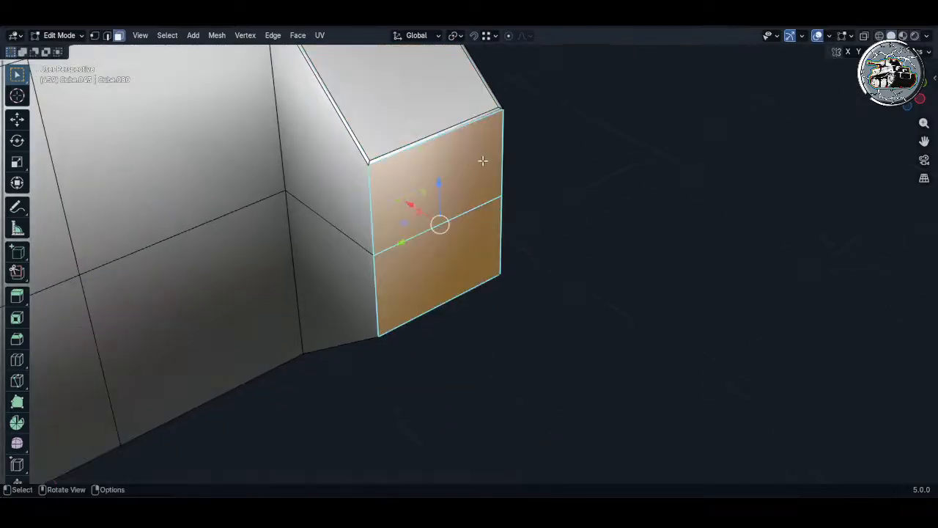
pyautogui.scroll(3, 483, 160)
pyautogui.press('i')
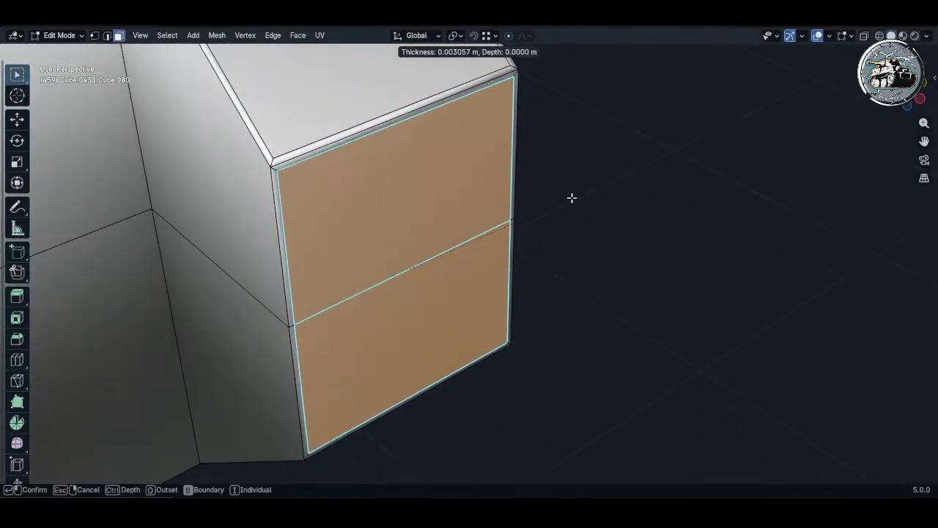
pyautogui.click(571, 198)
# - Inset the protruding section's two rear-facing step faces next to the chamfer
pyautogui.hotkey('alt', 'a')
pyautogui.press('c')
pyautogui.moveTo(258, 237); pyautogui.dragTo(249, 330)
pyautogui.rightClick(253, 279)
pyautogui.moveTo(256, 220); pyautogui.dragTo(376, 257, button='middle')
pyautogui.moveTo(357, 194); pyautogui.dragTo(394, 242, button='middle')
pyautogui.press('i')
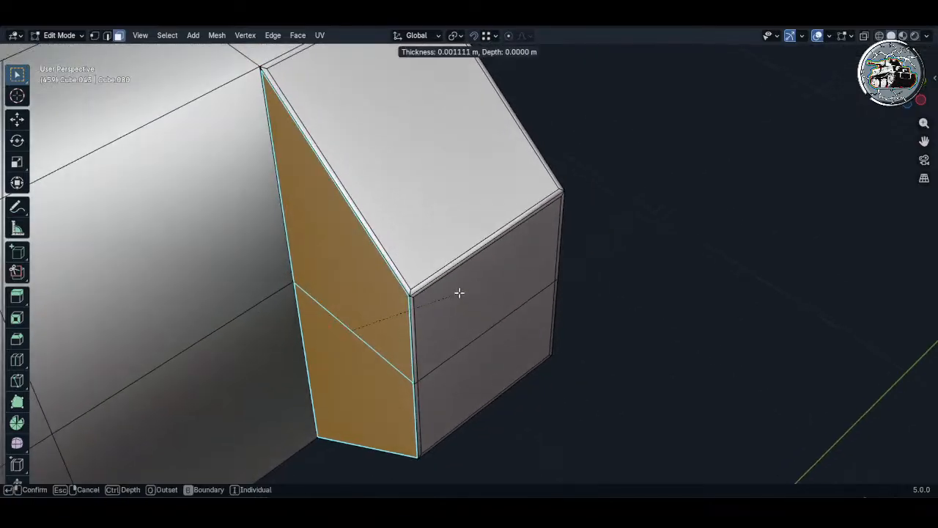
pyautogui.click(417, 314)
# - Inset the underside faces of the front section by about 0.0036 m
pyautogui.moveTo(417, 314); pyautogui.dragTo(501, 126, button='middle')
pyautogui.hotkey('alt', 'a')
pyautogui.keyDown('alt'); pyautogui.click(388, 403); pyautogui.keyUp('alt')
pyautogui.moveTo(387, 402); pyautogui.dragTo(586, 279, button='middle')
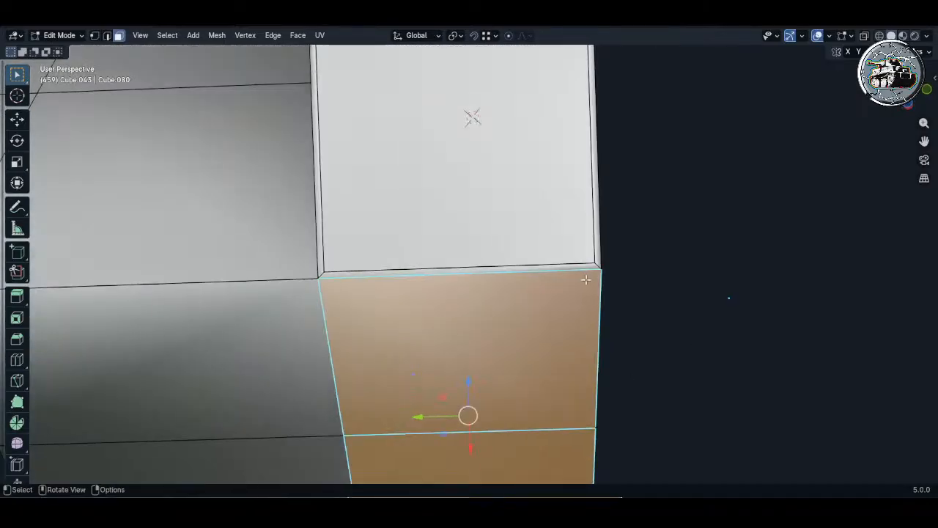
pyautogui.press('i')
pyautogui.click(630, 299)
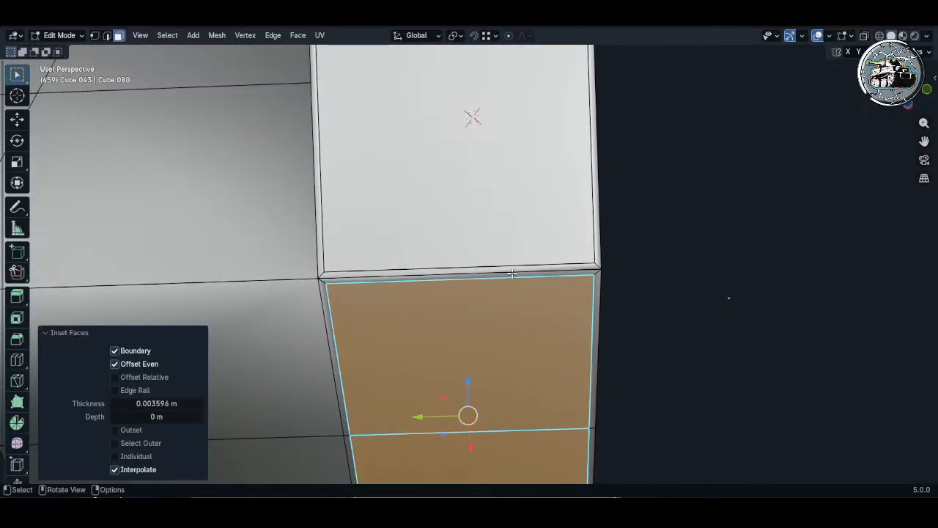
# - Inset the two underside faces of the adjoining middle section by about 0.0028 m
pyautogui.moveTo(631, 299); pyautogui.dragTo(472, 209, button='middle')
pyautogui.hotkey('alt', 'a')
pyautogui.scroll(-2, 577, 162)
pyautogui.press('c')
pyautogui.moveTo(425, 287); pyautogui.dragTo(425, 330)
pyautogui.rightClick(425, 329)
pyautogui.moveTo(415, 258); pyautogui.dragTo(451, 241, button='middle')
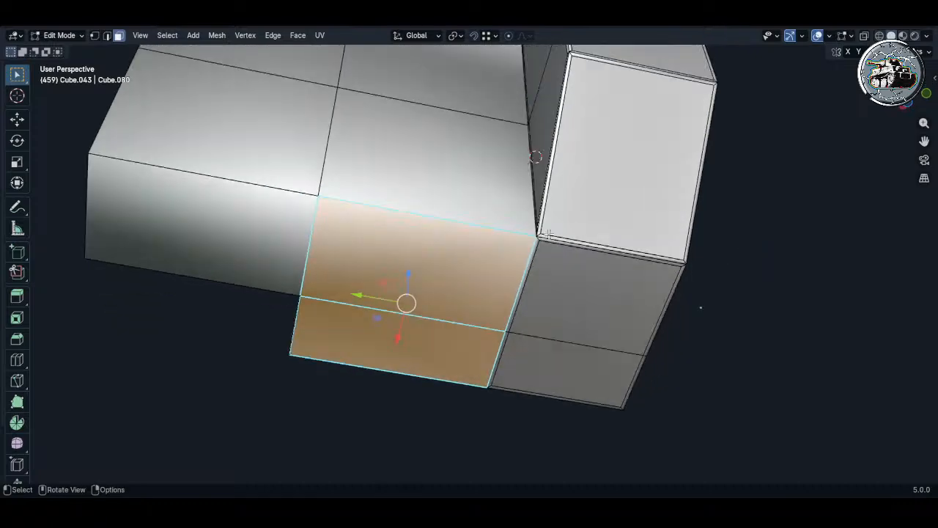
pyautogui.scroll(5, 557, 236)
pyautogui.press('i')
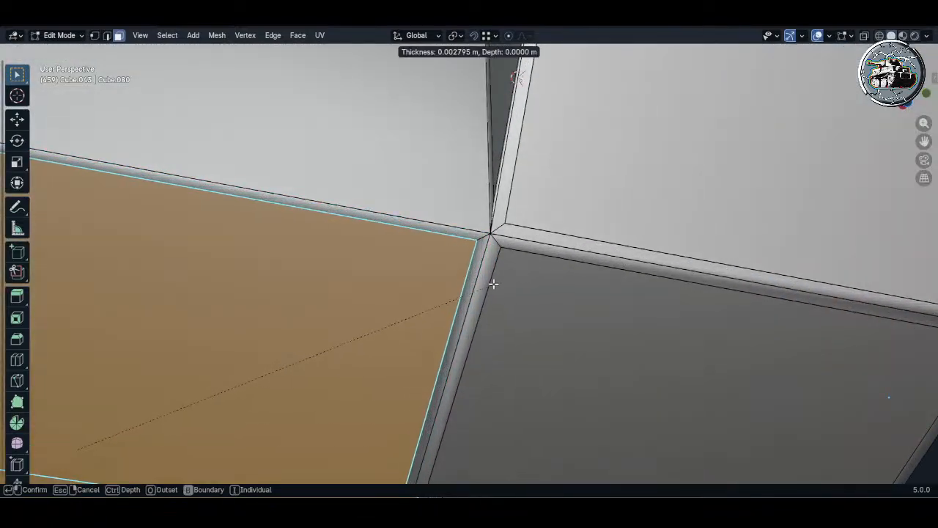
pyautogui.click(493, 284)
# - Inset the four top faces of the main block as one region
pyautogui.hotkey('alt', 'a')
pyautogui.scroll(-5, 411, 157)
pyautogui.keyDown('shift'); pyautogui.moveTo(420, 111); pyautogui.dragTo(429, 168, button='middle'); pyautogui.keyUp('shift')
pyautogui.moveTo(429, 169); pyautogui.dragTo(597, 176, button='middle')
pyautogui.scroll(4, 581, 235)
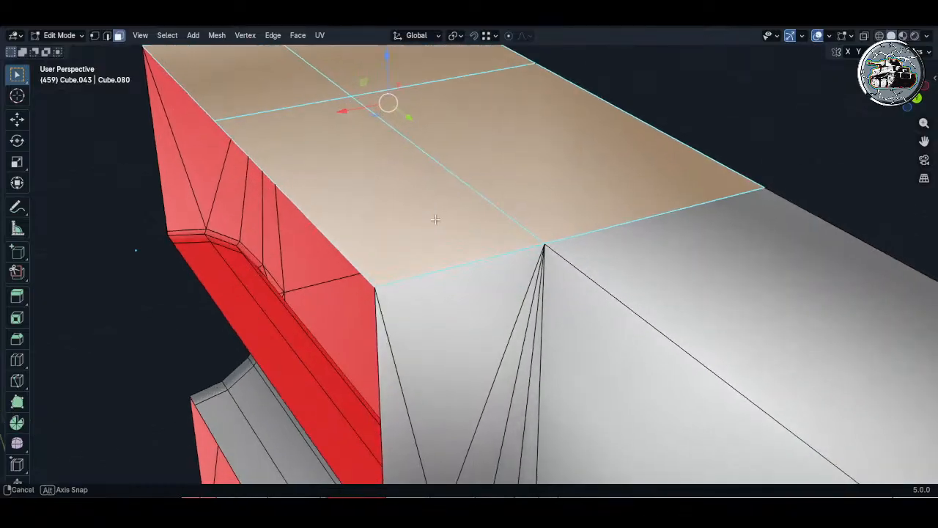
pyautogui.press('i')
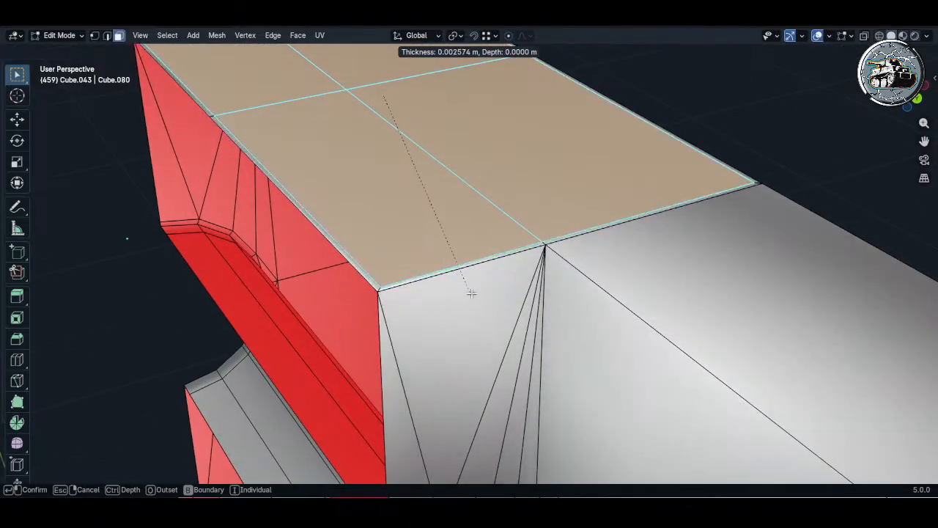
pyautogui.click(469, 264)
pyautogui.keyDown('shift'); pyautogui.click(469, 264); pyautogui.keyUp('shift')
# - Inset the two inner side faces of the rear extension
pyautogui.moveTo(469, 264); pyautogui.dragTo(542, 156, button='middle')
pyautogui.scroll(-4, 542, 157)
pyautogui.click(521, 183)
pyautogui.keyDown('shift'); pyautogui.click(513, 323); pyautogui.keyUp('shift')
pyautogui.moveTo(505, 184); pyautogui.dragTo(498, 249, button='middle')
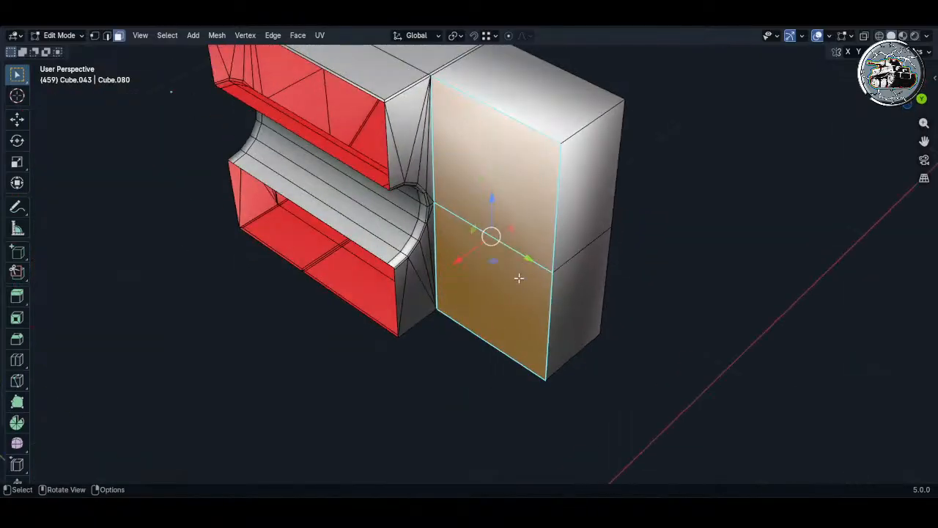
pyautogui.keyDown('shift'); pyautogui.moveTo(430, 78); pyautogui.dragTo(428, 158, button='middle'); pyautogui.keyUp('shift')
pyautogui.scroll(3, 428, 157)
pyautogui.scroll(3, 428, 158)
pyautogui.press('i')
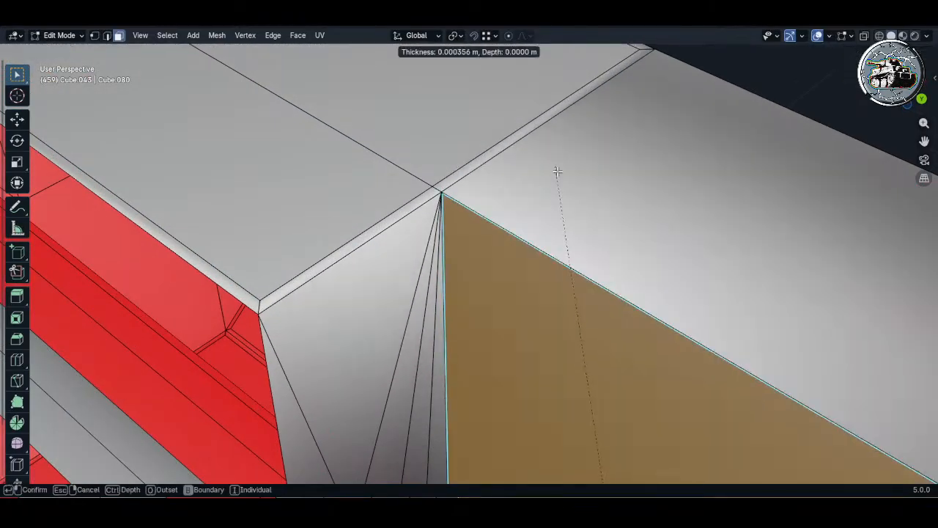
pyautogui.click(584, 250)
# - Inset the top face of the rear extension
pyautogui.click(637, 230)
pyautogui.scroll(-4, 528, 195)
pyautogui.keyDown('shift'); pyautogui.moveTo(637, 231); pyautogui.dragTo(664, 178, button='middle'); pyautogui.keyUp('shift')
pyautogui.scroll(4, 664, 178)
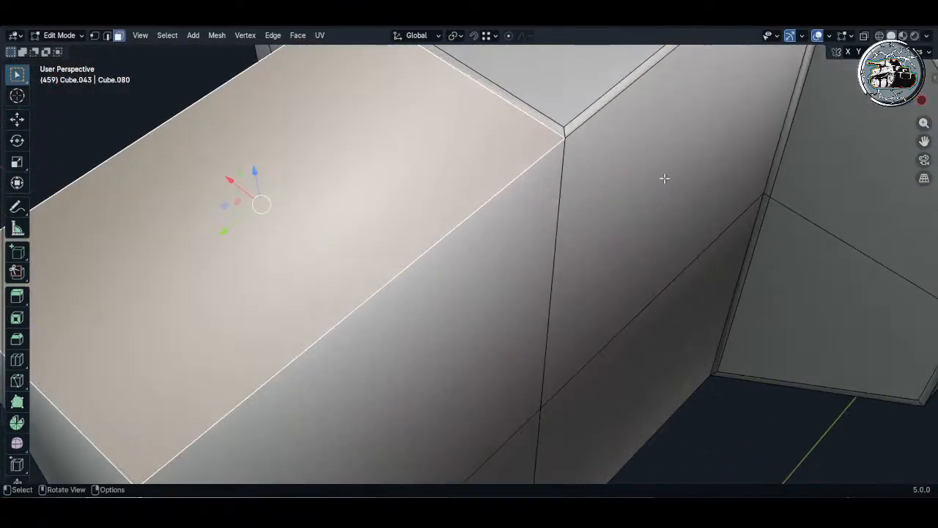
pyautogui.press('i')
pyautogui.click(562, 179)
# - Slide the extension's top inset edge nearest the main block fully onto the boundary edge between the two top surfaces
pyautogui.hotkey('alt', 'a')
pyautogui.press('1')
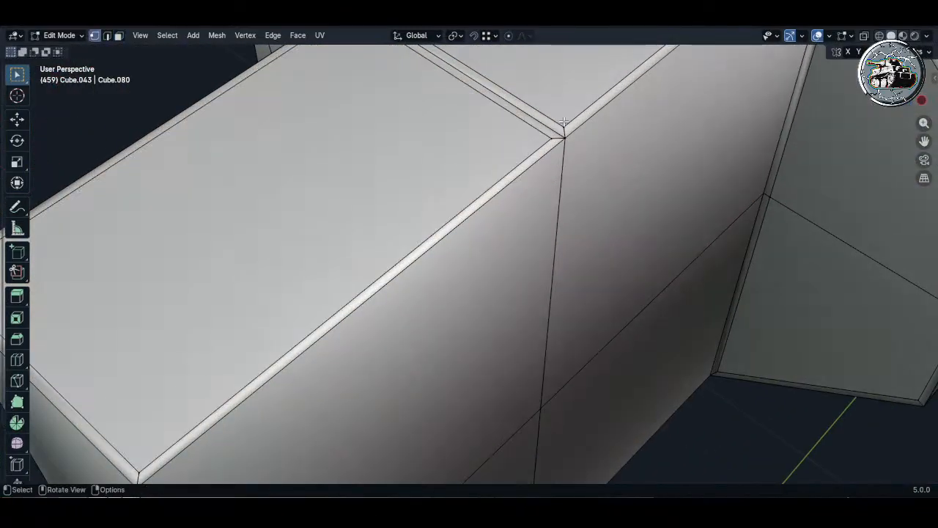
pyautogui.moveTo(556, 132); pyautogui.dragTo(510, 286, button='middle')
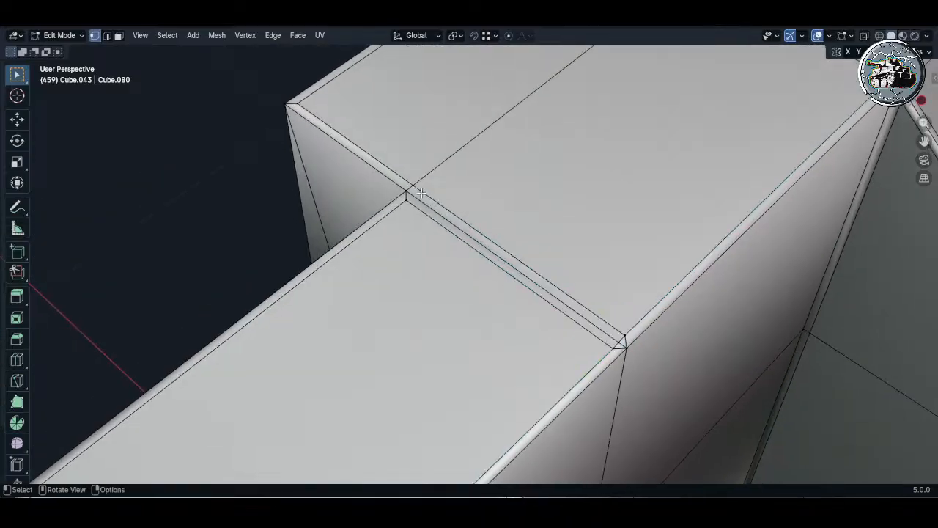
pyautogui.moveTo(441, 208); pyautogui.dragTo(422, 215, button='middle')
pyautogui.scroll(3, 421, 215)
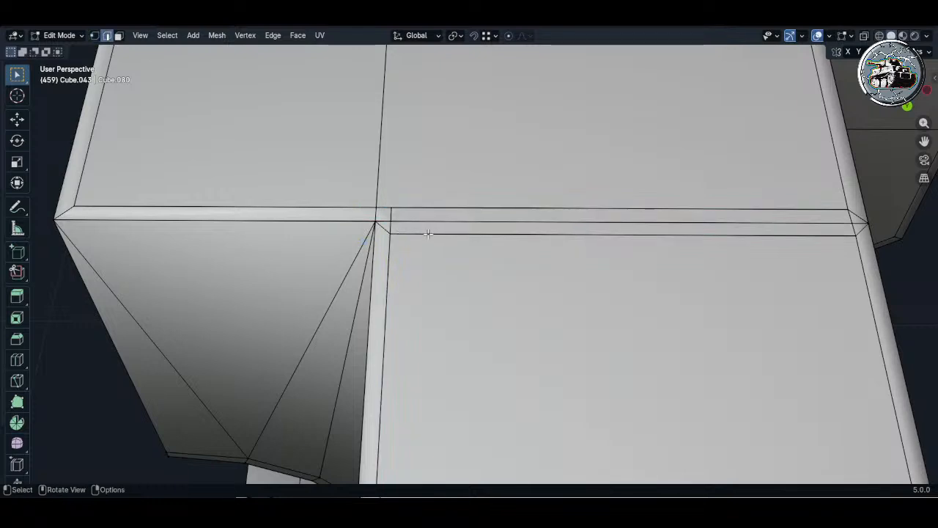
pyautogui.press('g')
pyautogui.press('g')
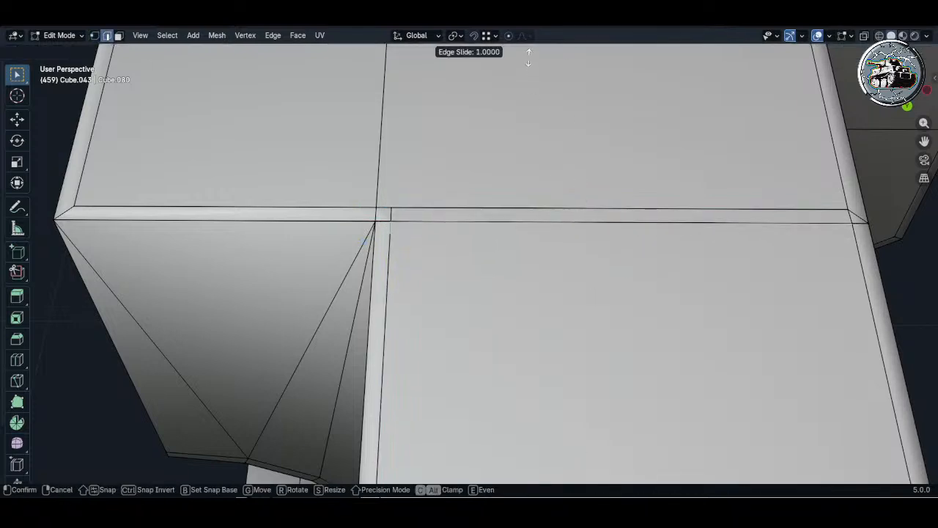
pyautogui.click(528, 57)
# - Slide the top inset vertices at the outer and inner ends of the extension's boundary edge along their edges
pyautogui.press('1')
pyautogui.click(848, 210)
pyautogui.press('g')
pyautogui.press('g')
pyautogui.click(848, 264)
pyautogui.keyDown('shift'); pyautogui.moveTo(529, 246); pyautogui.dragTo(560, 280, button='middle'); pyautogui.keyUp('shift')
pyautogui.moveTo(403, 238); pyautogui.dragTo(433, 226, button='middle')
pyautogui.press('g')
pyautogui.press('g')
pyautogui.click(456, 258)
# - Try to move the vertex on the open side's vertical edge up along Z by about 0.06 m to the top corner
pyautogui.scroll(-5, 419, 246)
pyautogui.press('2')
pyautogui.rightClick(349, 335)
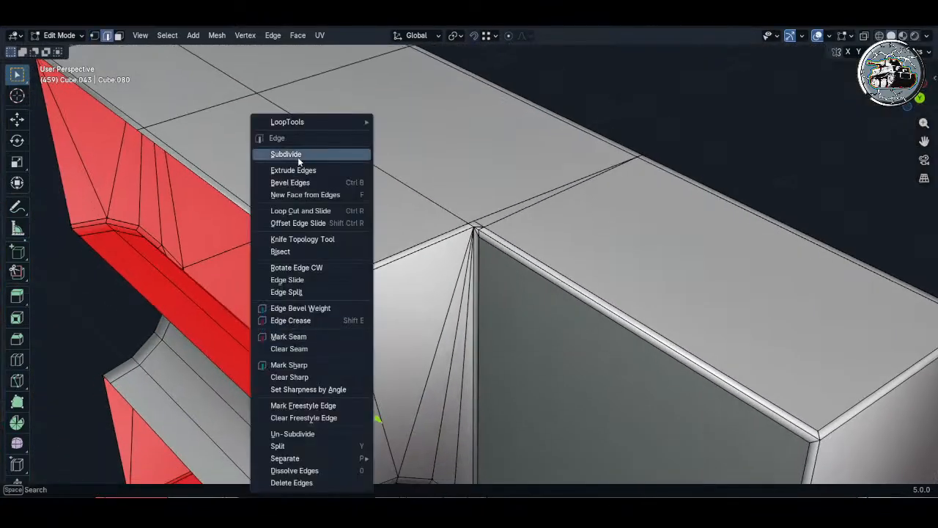
pyautogui.press('Escape')
pyautogui.press('1')
pyautogui.press('g')
pyautogui.press('z')
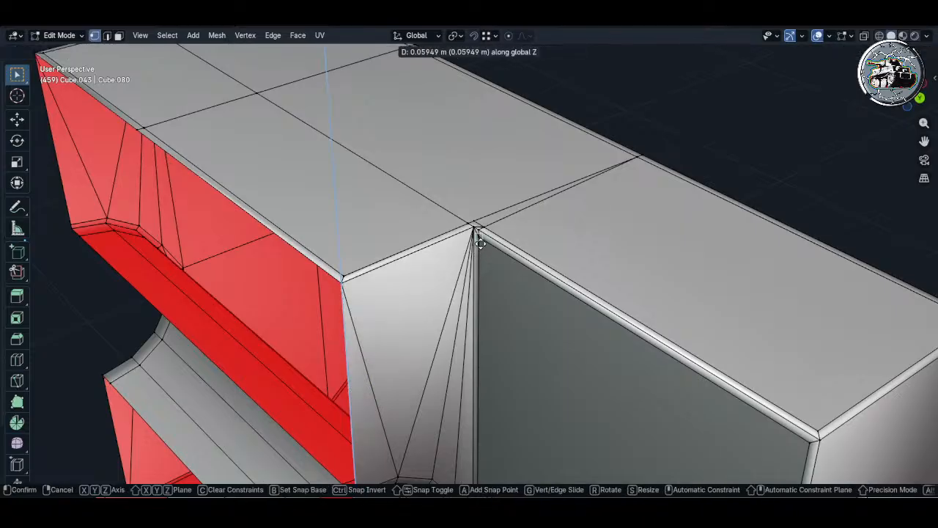
pyautogui.click(480, 241)
pyautogui.hotkey('ctrl', 'z')
pyautogui.hotkey('ctrl', 'z')
pyautogui.scroll(4, 371, 264)
pyautogui.hotkey('ctrl', 'z')
# - Slide the rear face's upper open-side vertex by a factor of 1 along its edge, just below the top corner
pyautogui.click(321, 317)
pyautogui.press('g')
pyautogui.press('g')
pyautogui.click(239, 352)
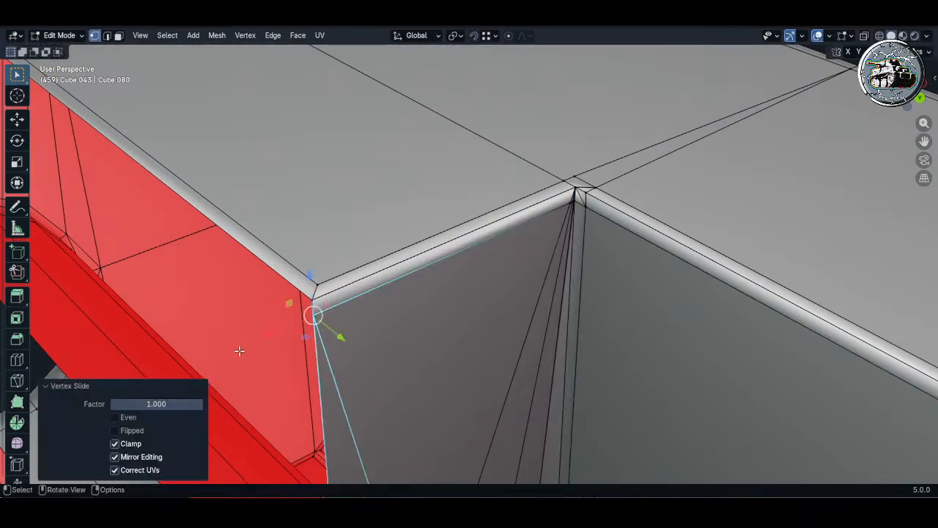
pyautogui.click(239, 352)
# - Slide the rear face's upper vertex beside the extension along its edge toward the inner top corner
pyautogui.scroll(3, 538, 237)
pyautogui.click(613, 203)
pyautogui.keyDown('shift'); pyautogui.moveTo(613, 203); pyautogui.dragTo(513, 226, button='middle'); pyautogui.keyUp('shift')
pyautogui.press('g')
pyautogui.press('g')
pyautogui.click(508, 227)
pyautogui.press('g')
pyautogui.press('g')
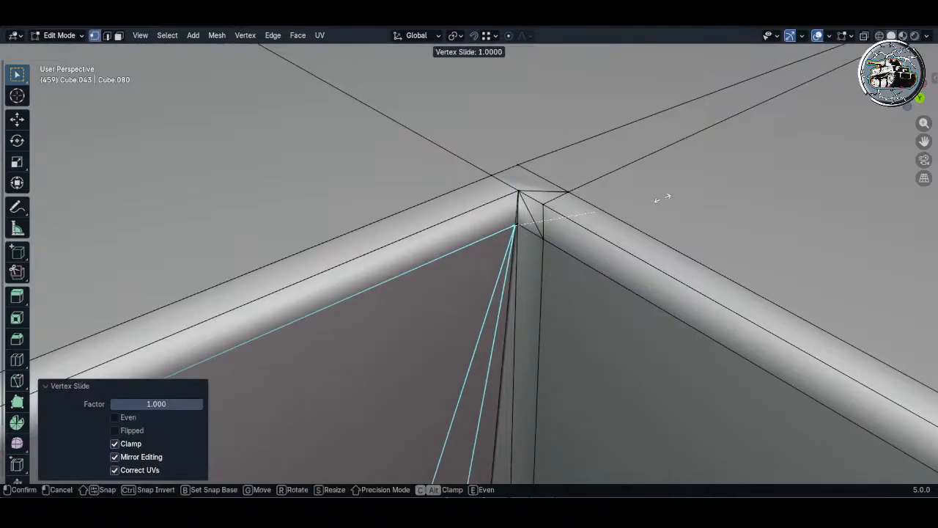
pyautogui.press('g')
pyautogui.press('g')
pyautogui.click(592, 245)
# - Dissolve the short diagonal edge at the inner corner between the rear face and the extension
pyautogui.moveTo(592, 245); pyautogui.dragTo(537, 216, button='middle')
pyautogui.hotkey('alt', 'a')
pyautogui.press('2')
pyautogui.click(537, 215)
pyautogui.press('x')
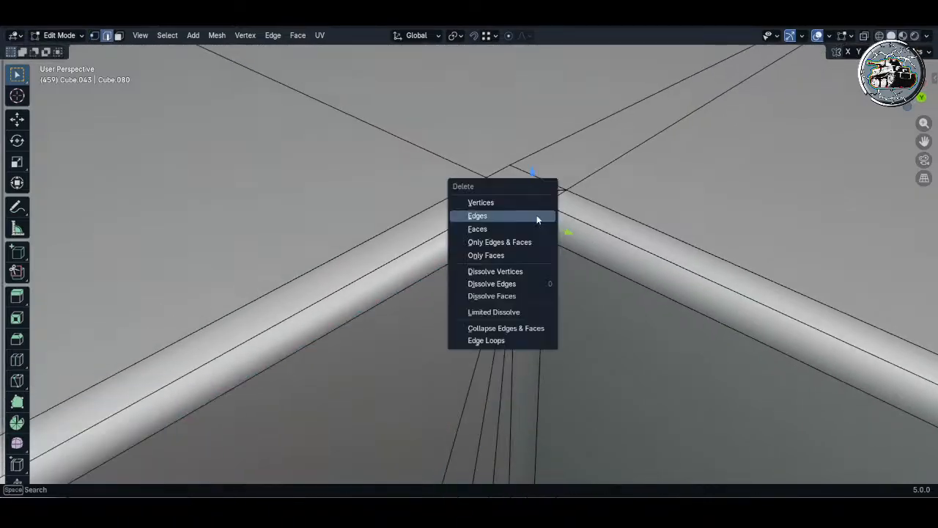
pyautogui.click(513, 284)
pyautogui.scroll(2, 510, 249)
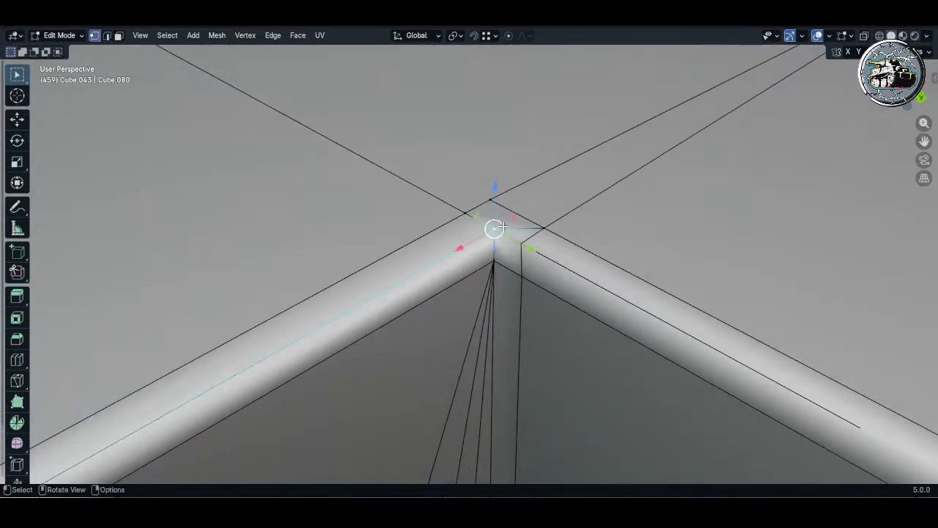
# - Subdivide the short top edge at the inner corner and connect its midpoint to the corner vertex
pyautogui.moveTo(503, 226); pyautogui.dragTo(520, 220, button='middle')
pyautogui.press('2')
pyautogui.click(519, 213)
pyautogui.rightClick(519, 212)
pyautogui.click(498, 153)
pyautogui.press('1')
pyautogui.hotkey('alt', 'a')
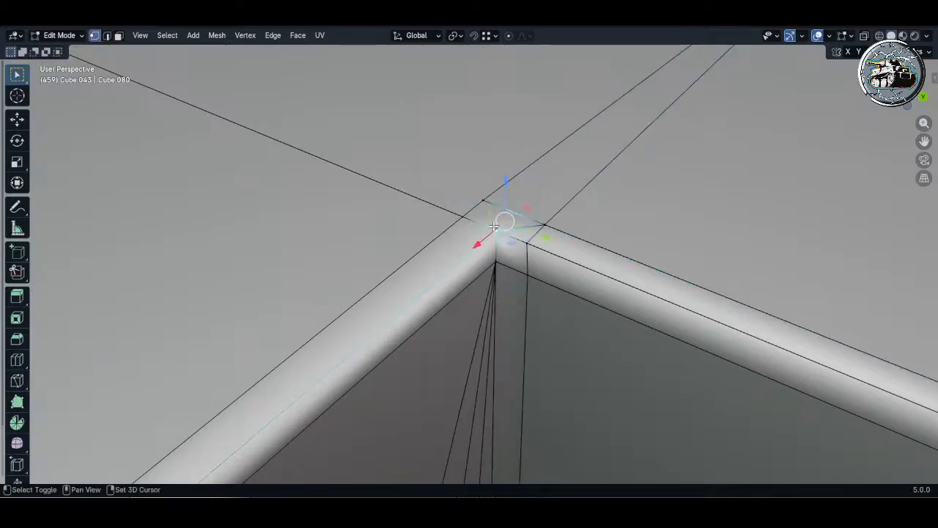
# - Dissolve the remaining diagonal edge on the top surface at the inner corner
pyautogui.click(524, 221)
pyautogui.press('x')
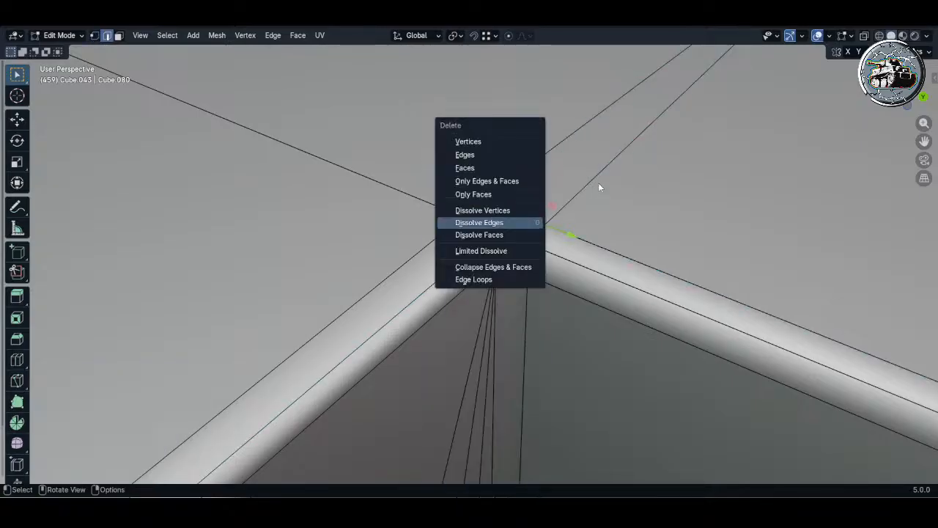
pyautogui.press('x')
pyautogui.click(518, 225)
pyautogui.hotkey('alt', 'a')
pyautogui.press('1')
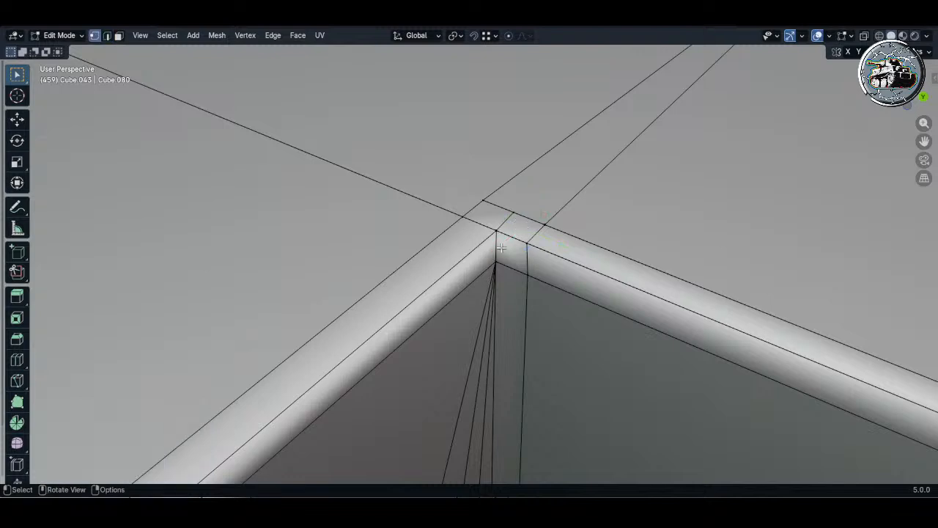
# - Subdivide the three parallel edges running along the top of the rear face
pyautogui.moveTo(518, 228); pyautogui.dragTo(451, 260, button='middle')
pyautogui.press('2')
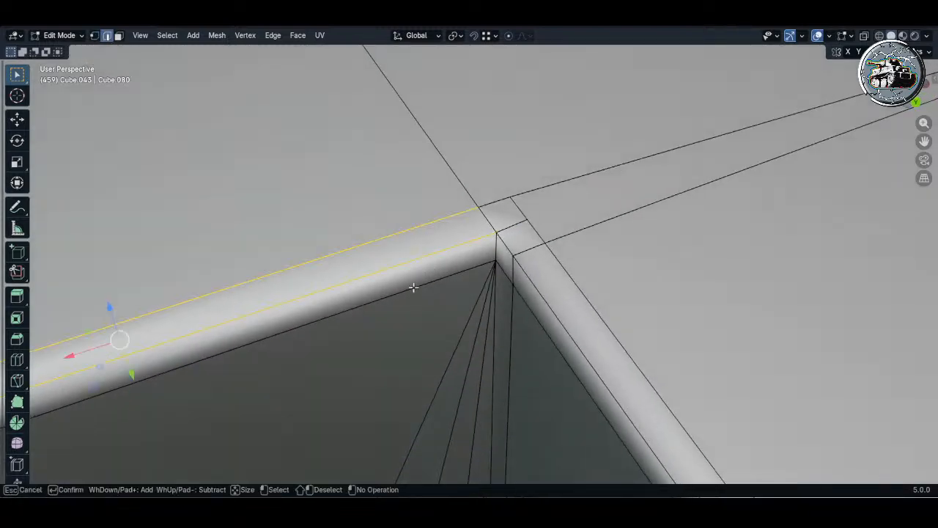
pyautogui.click(413, 287)
pyautogui.rightClick(413, 287)
pyautogui.rightClick(413, 287)
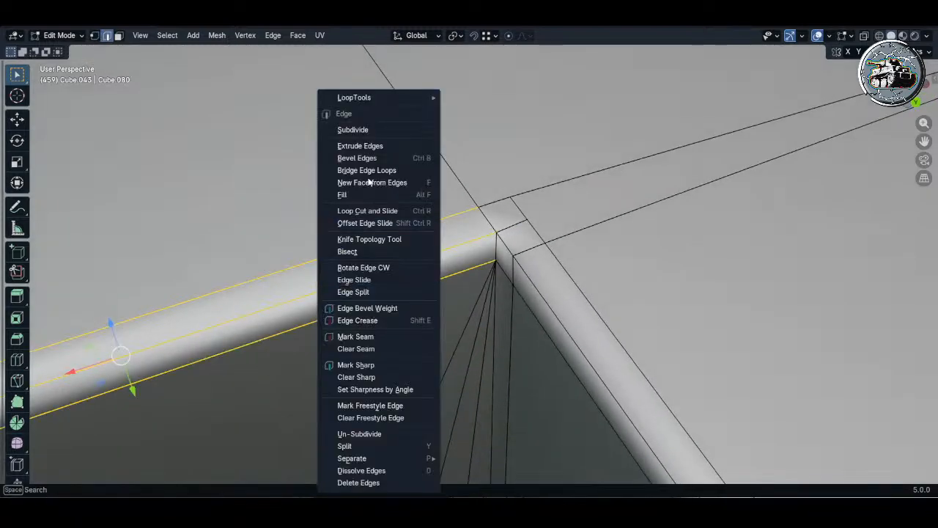
pyautogui.click(362, 130)
pyautogui.hotkey('alt', 'a')
# - Slide the new cross edges on the rear face's top border close to the inner corner
pyautogui.scroll(-4, 331, 159)
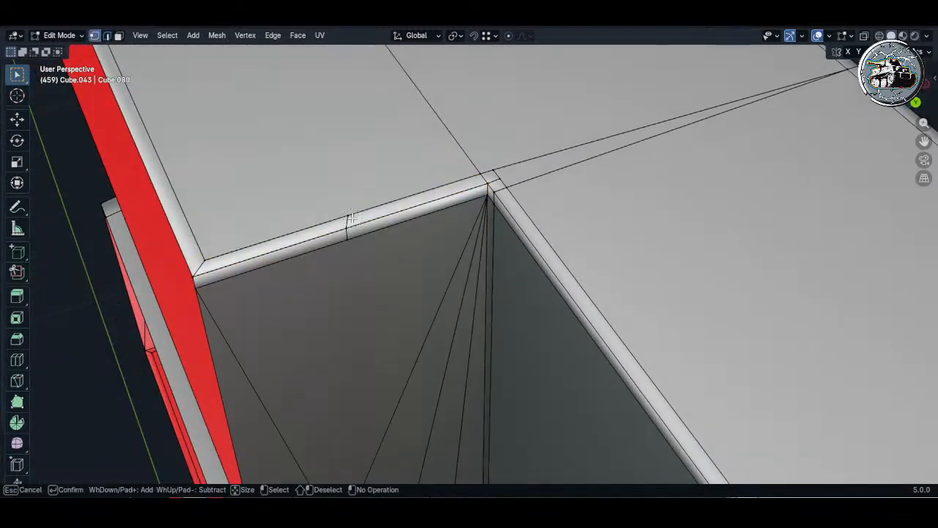
pyautogui.press('g')
pyautogui.press('g')
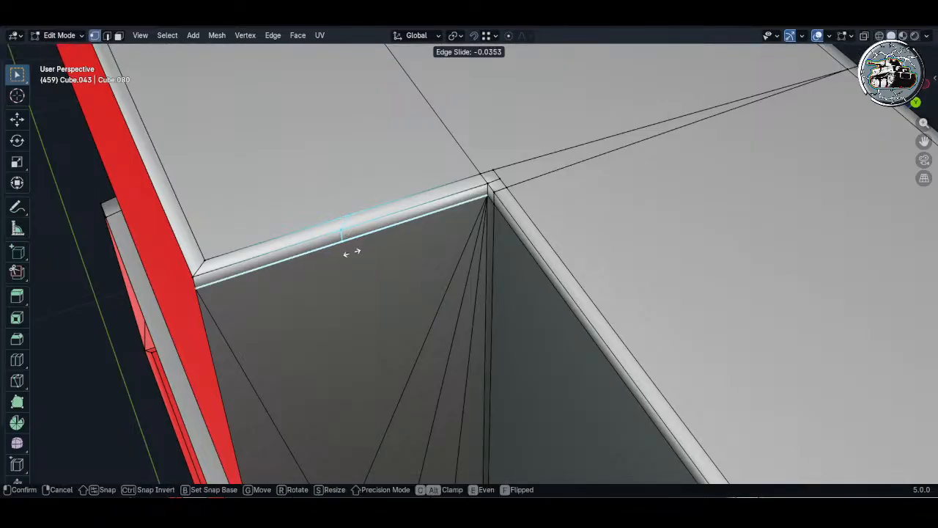
pyautogui.click(500, 236)
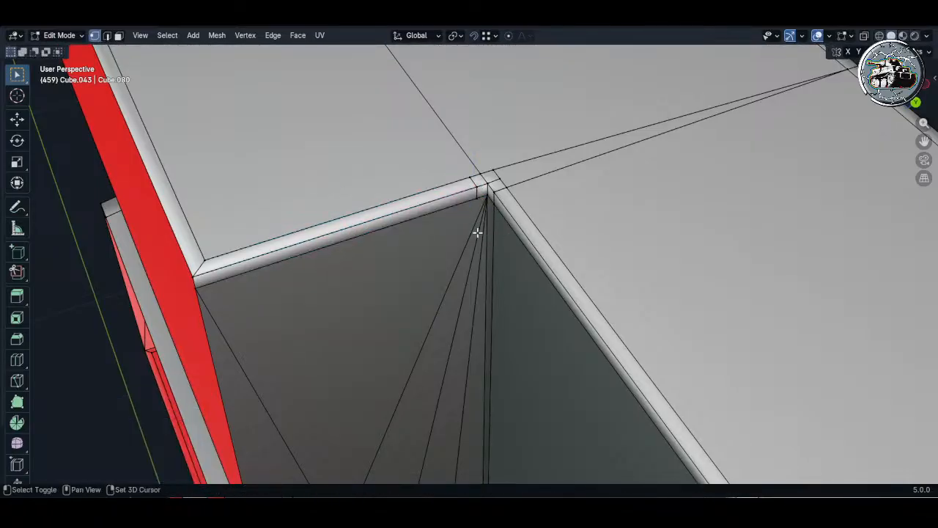
# - Delete the outer open-side top edge next to the rear face and move its inset edge 0.004142 m along X
pyautogui.moveTo(477, 230); pyautogui.dragTo(264, 252, button='middle')
pyautogui.press('x')
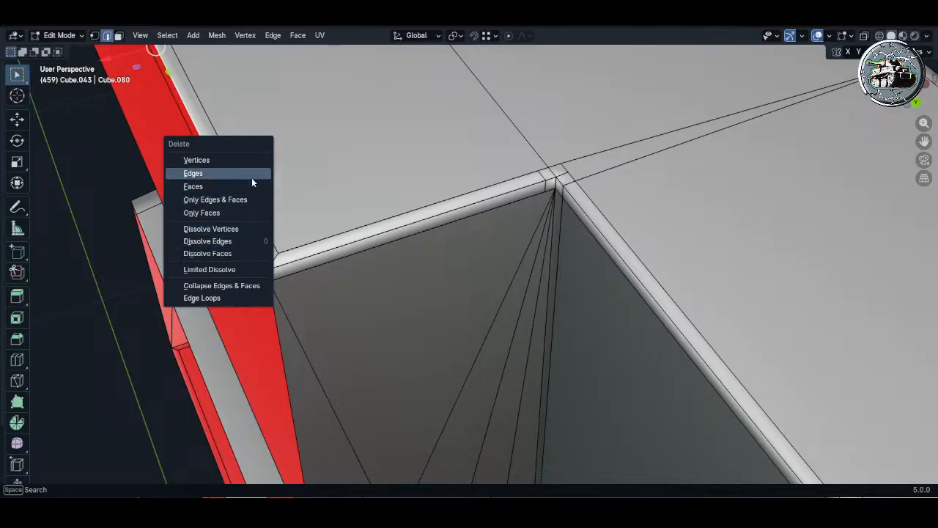
pyautogui.click(251, 181)
pyautogui.press('g')
pyautogui.press('x')
pyautogui.click(260, 252)
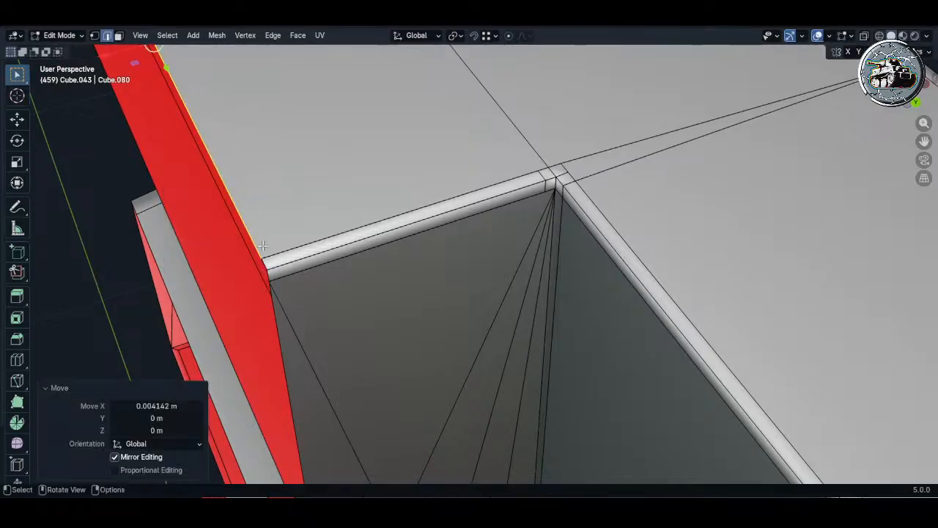
# - Delete the open-side top edge at the block's far end and move the inset corner vertex outward along X
pyautogui.moveTo(260, 253); pyautogui.dragTo(361, 244, button='middle')
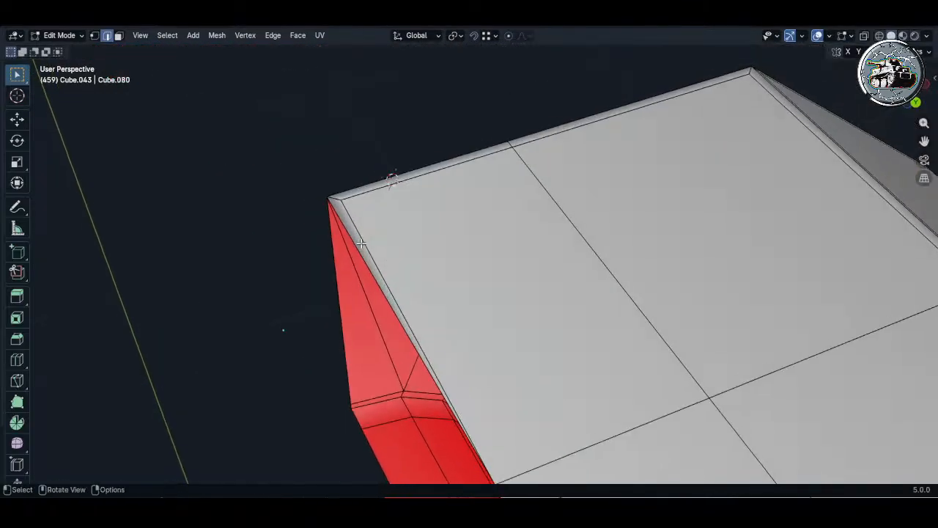
pyautogui.click(361, 249)
pyautogui.press('x')
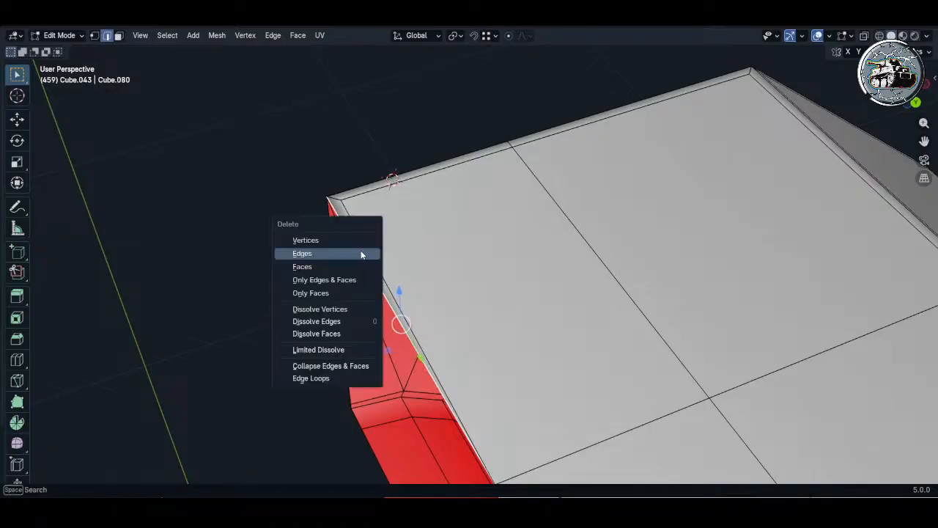
pyautogui.click(357, 254)
pyautogui.press('1')
pyautogui.click(335, 199)
pyautogui.press('g')
pyautogui.press('x')
pyautogui.click(329, 195)
# - Connect the top surface's inset vertex to the adjoining face's inset vertex at the far top corner
pyautogui.moveTo(329, 194); pyautogui.dragTo(443, 252, button='middle')
pyautogui.click(450, 218)
pyautogui.press('3')
pyautogui.moveTo(373, 229); pyautogui.dragTo(412, 293, button='middle')
pyautogui.press('1')
pyautogui.scroll(3, 377, 252)
pyautogui.click(379, 257)
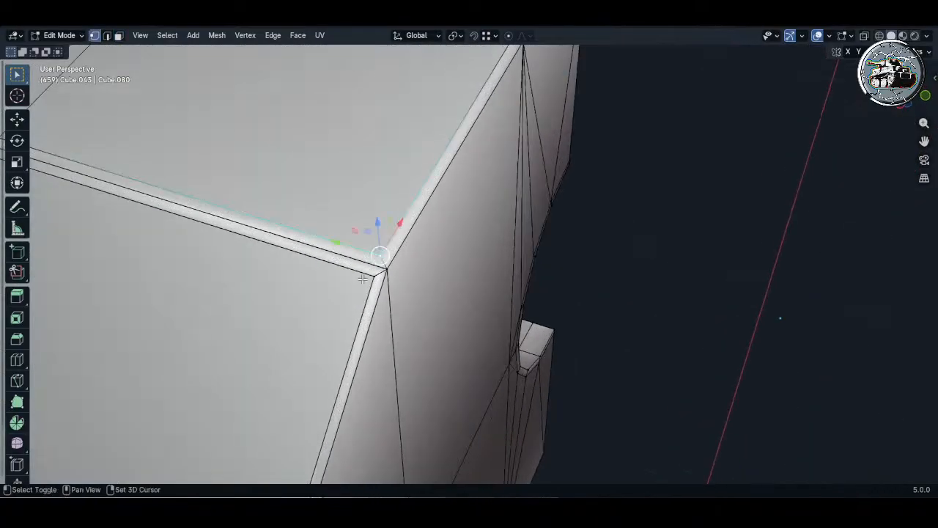
# - Knife-cut a short edge from the slanted face's inner inset corner to the top surface's inset edge
pyautogui.scroll(-1, 396, 281)
pyautogui.keyDown('shift'); pyautogui.moveTo(358, 259); pyautogui.dragTo(445, 281, button='middle'); pyautogui.keyUp('shift')
pyautogui.scroll(-3, 410, 279)
pyautogui.keyDown('shift'); pyautogui.moveTo(242, 275); pyautogui.dragTo(403, 244, button='middle'); pyautogui.keyUp('shift')
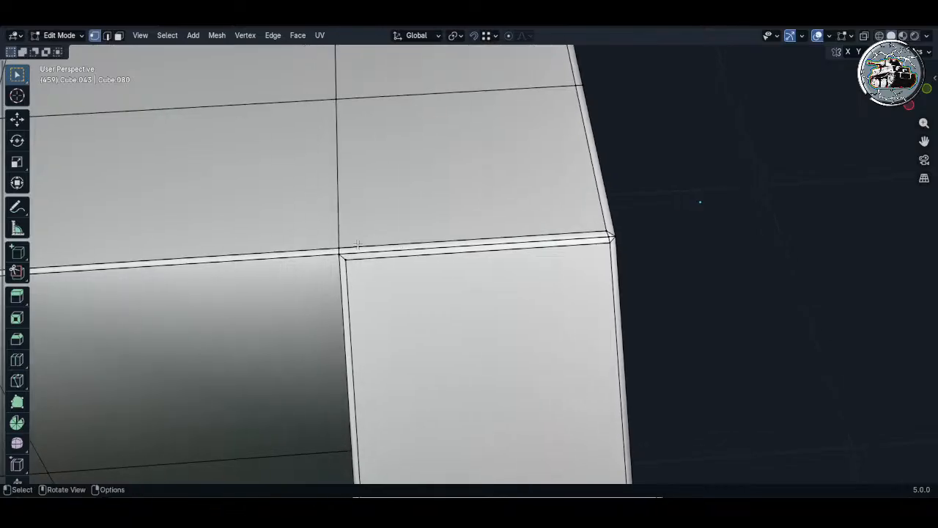
pyautogui.scroll(3, 358, 243)
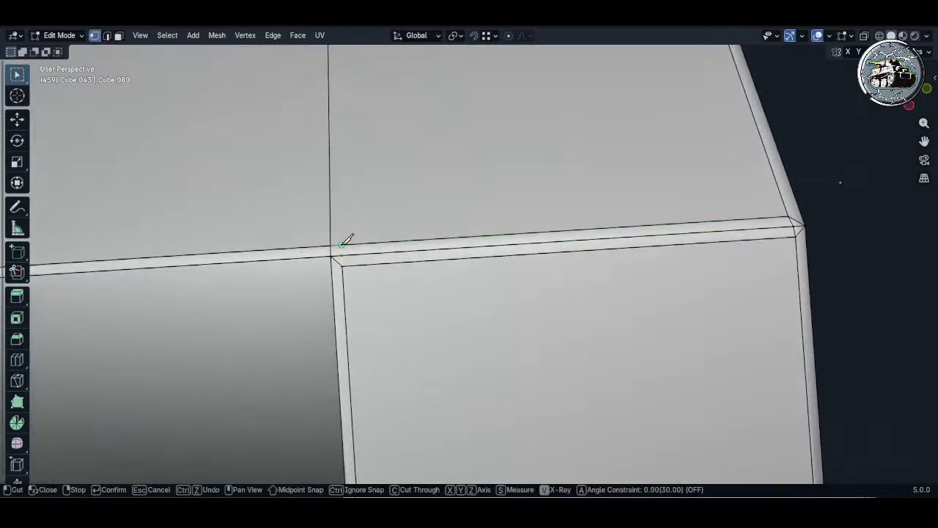
pyautogui.click(342, 245)
pyautogui.press('Return')
pyautogui.hotkey('alt', 'a')
# - Dissolve the short edge at the top corner where the slanted face meets the outer side face
pyautogui.scroll(-4, 349, 218)
pyautogui.keyDown('shift'); pyautogui.moveTo(343, 104); pyautogui.dragTo(366, 222, button='middle'); pyautogui.keyUp('shift')
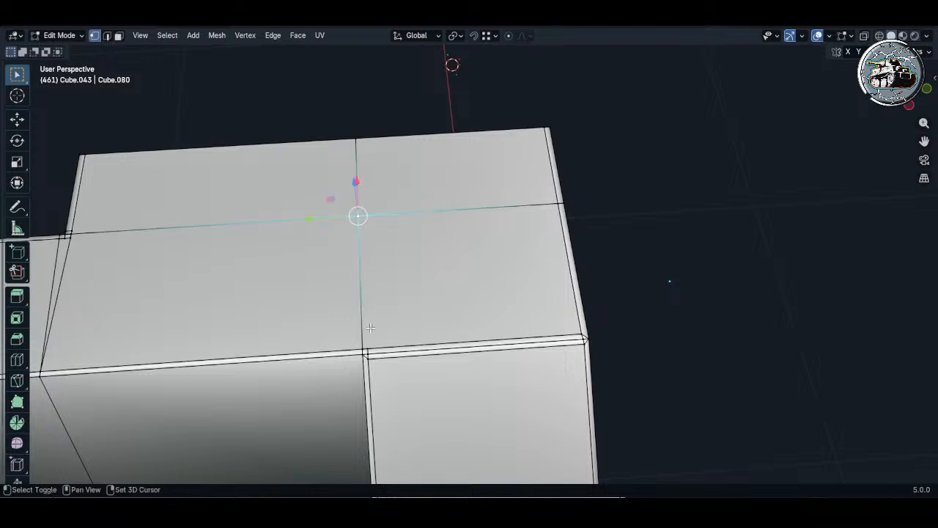
pyautogui.moveTo(374, 335); pyautogui.dragTo(432, 294, button='middle')
pyautogui.hotkey('alt', 'a')
pyautogui.scroll(3, 431, 293)
pyautogui.press('2')
pyautogui.click(418, 270)
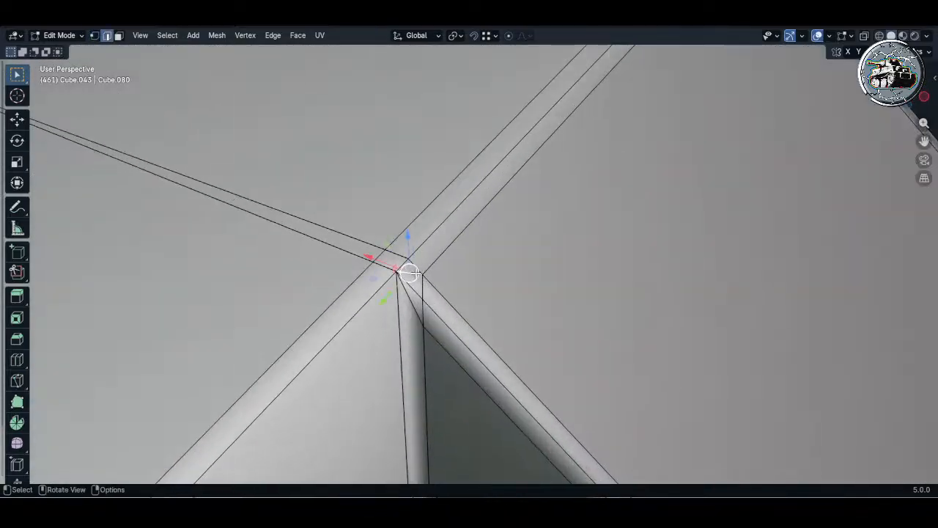
pyautogui.click(415, 276)
pyautogui.press('x')
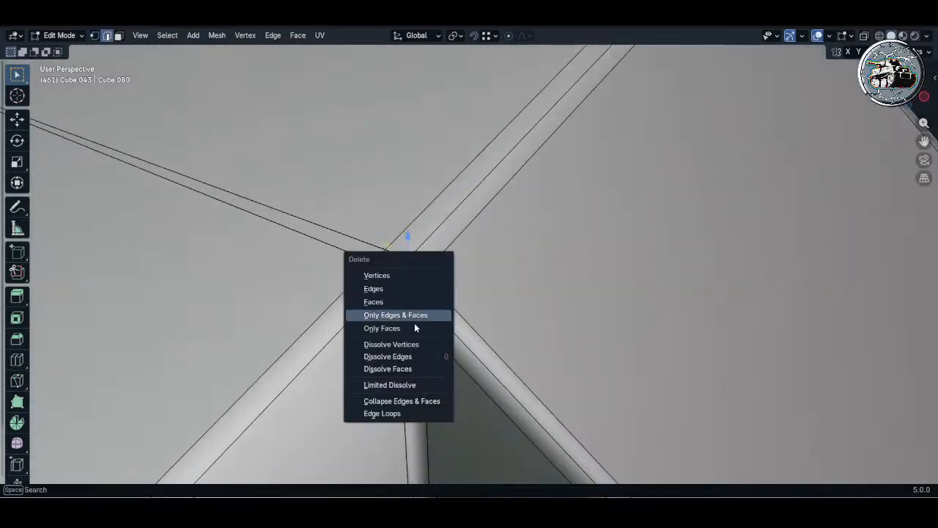
pyautogui.click(416, 356)
# - Inspect the block's shading in Object Mode and return to the slanted face's top corner in Edit Mode
pyautogui.press('Tab')
pyautogui.scroll(-10, 465, 316)
pyautogui.moveTo(469, 292); pyautogui.dragTo(469, 277, button='middle')
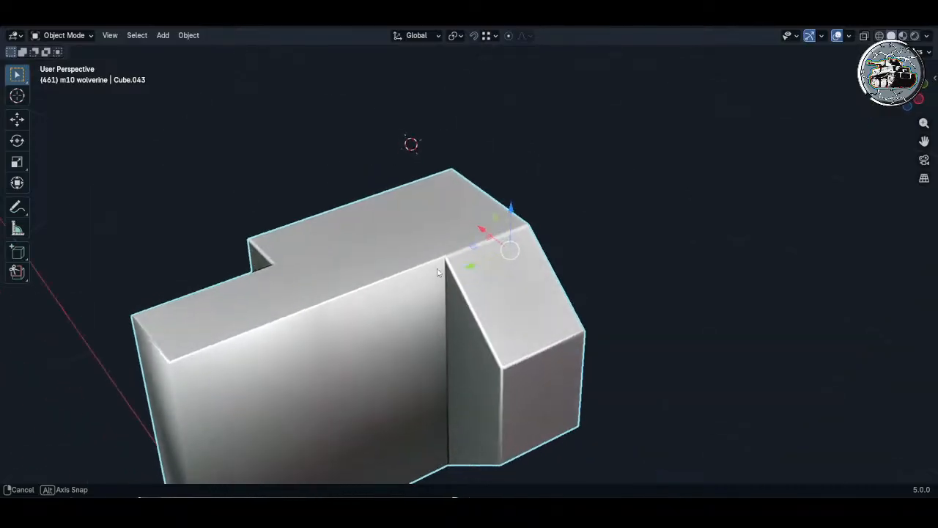
pyautogui.press('Tab')
pyautogui.scroll(6, 462, 260)
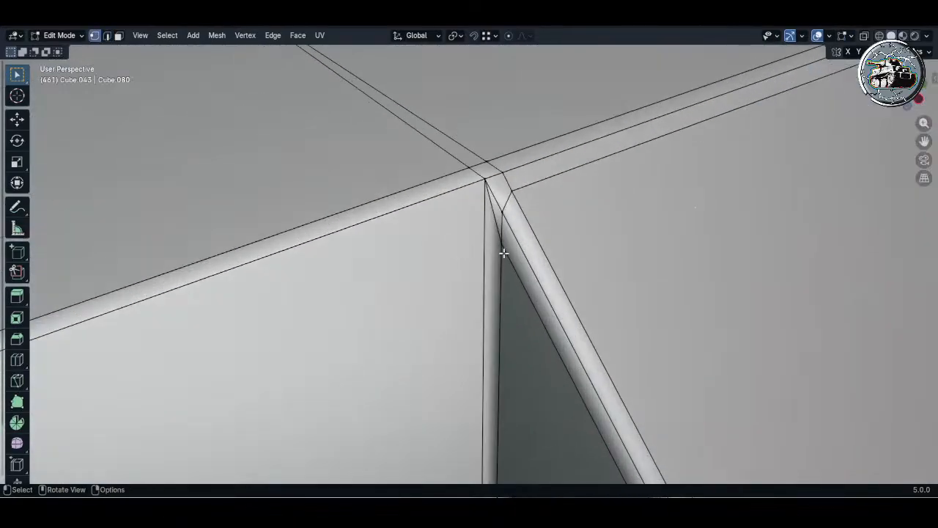
pyautogui.click(503, 250)
# - Subdivide the outer side face's two vertical edges at the end corner and the middle
pyautogui.scroll(-6, 504, 253)
pyautogui.keyDown('shift'); pyautogui.moveTo(338, 317); pyautogui.dragTo(469, 206, button='middle'); pyautogui.keyUp('shift')
pyautogui.moveTo(469, 205); pyautogui.dragTo(512, 194, button='middle')
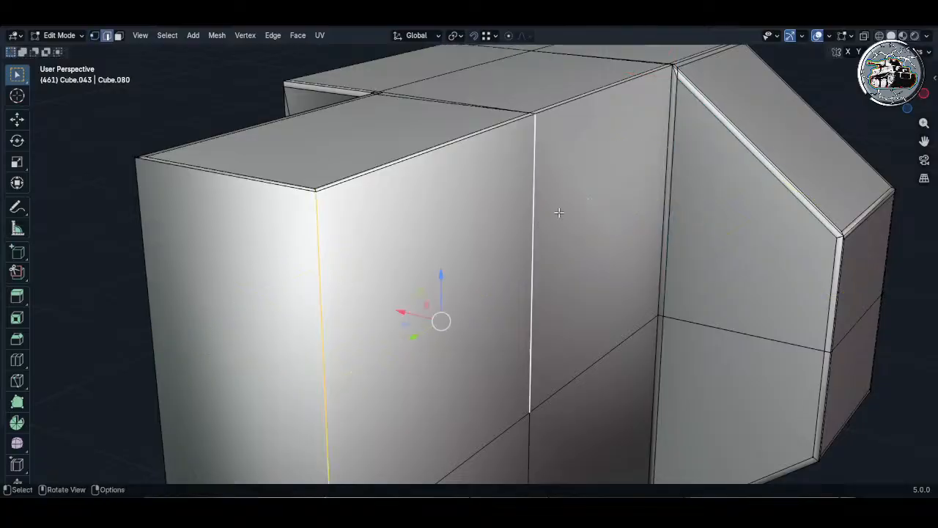
pyautogui.rightClick(559, 213)
pyautogui.click(513, 128)
pyautogui.press('1')
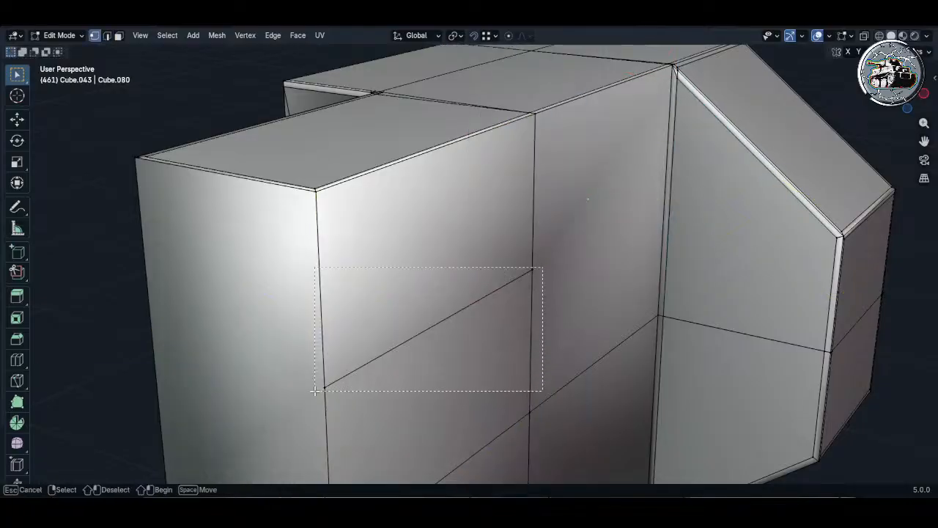
# - Move the new horizontal edge on the outer side face up along Z to just below the top edge
pyautogui.moveTo(315, 391); pyautogui.dragTo(317, 390)
pyautogui.press('g')
pyautogui.press('z')
pyautogui.click(554, 172)
pyautogui.press('g')
pyautogui.press('z')
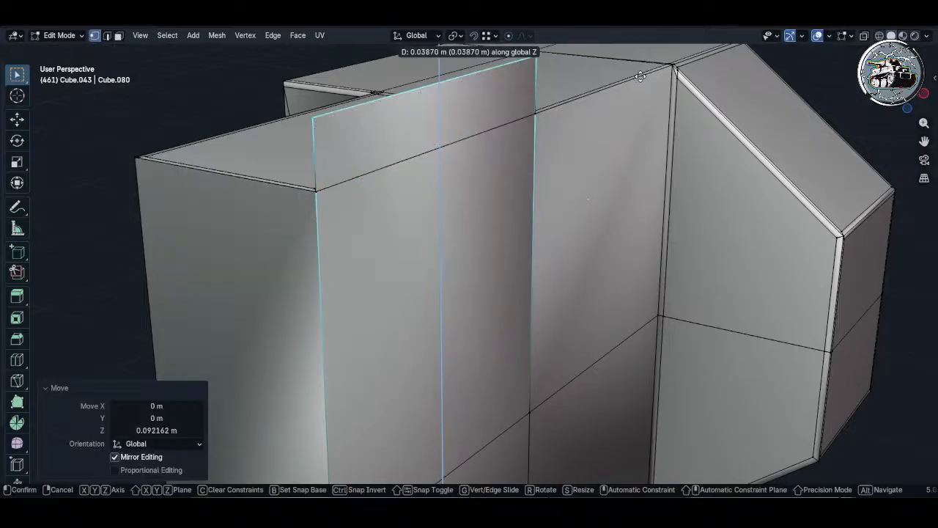
pyautogui.click(557, 179)
# - Connect the supporting edge's middle vertex to the corner beside the slanted face and dissolve the surplus edge there
pyautogui.click(674, 77)
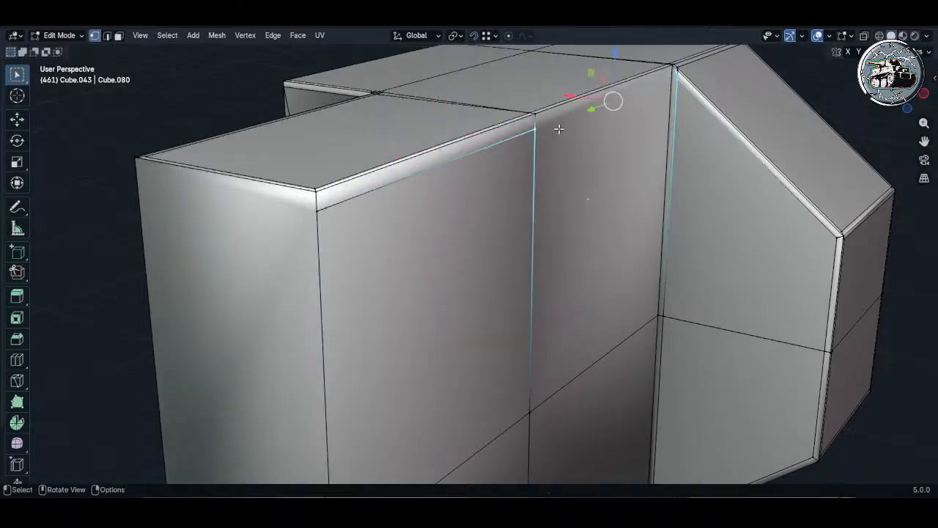
pyautogui.press('2')
pyautogui.scroll(5, 642, 133)
pyautogui.press('x')
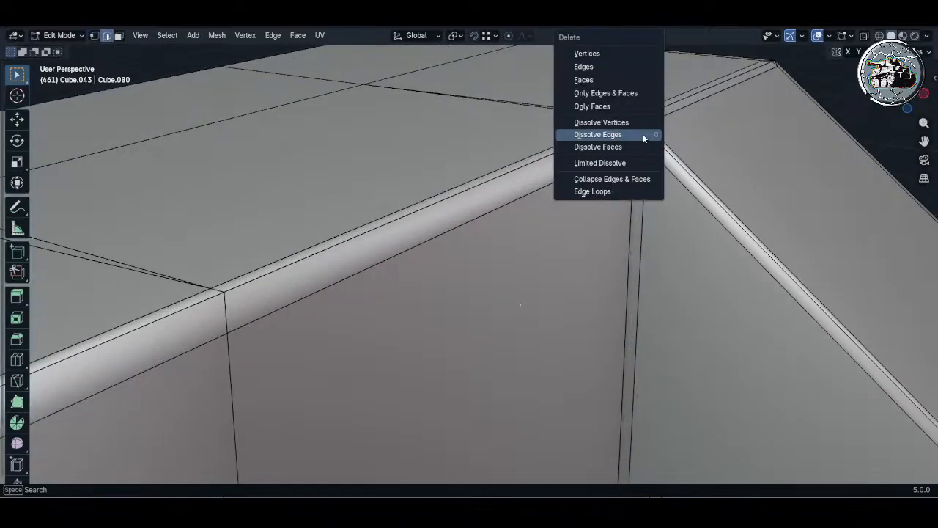
pyautogui.click(642, 138)
# - Subdivide the vertical corner edge between the extension's inner side face and its end face
pyautogui.scroll(-5, 642, 138)
pyautogui.keyDown('shift'); pyautogui.moveTo(301, 263); pyautogui.dragTo(569, 214, button='middle'); pyautogui.keyUp('shift')
pyautogui.scroll(-2, 570, 213)
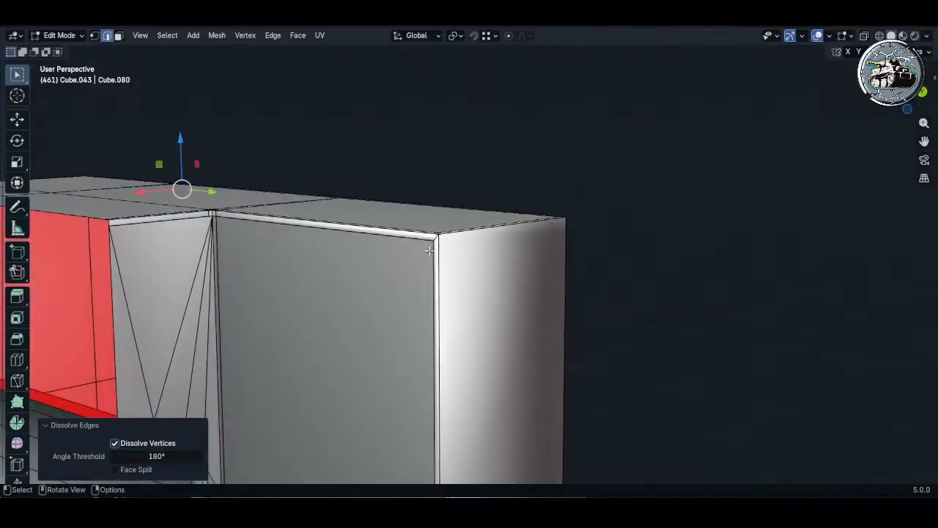
pyautogui.click(441, 255)
pyautogui.rightClick(440, 255)
pyautogui.click(408, 155)
# - Move the corner edge's new vertex up along Z to the height of the inner side's top inset edge
pyautogui.press('1')
pyautogui.click(443, 380)
pyautogui.keyDown('shift'); pyautogui.moveTo(444, 376); pyautogui.dragTo(447, 339, button='middle'); pyautogui.keyUp('shift')
pyautogui.press('g')
pyautogui.press('z')
pyautogui.click(433, 203)
# - Connect the raised vertex to the neighbouring inset vertex and across the end face to the outer corner
pyautogui.scroll(3, 432, 203)
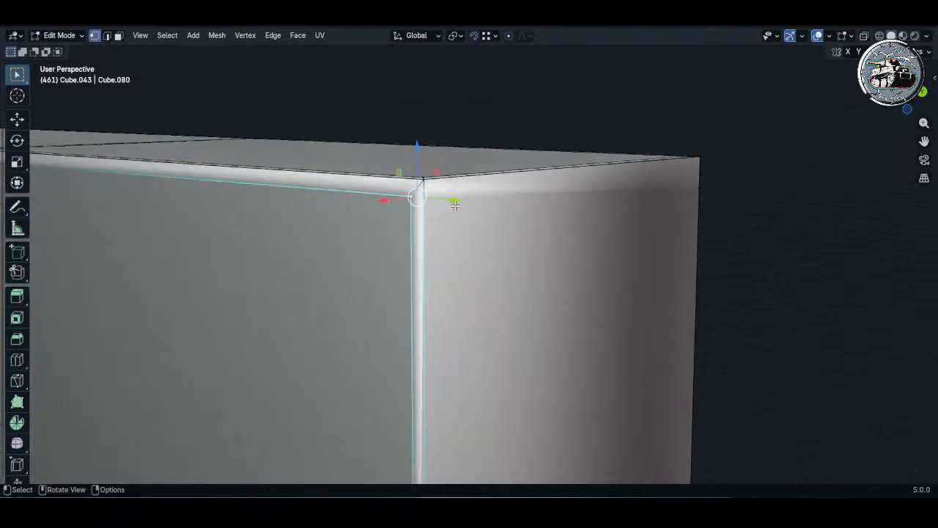
pyautogui.press('j')
pyautogui.hotkey('alt', 'a')
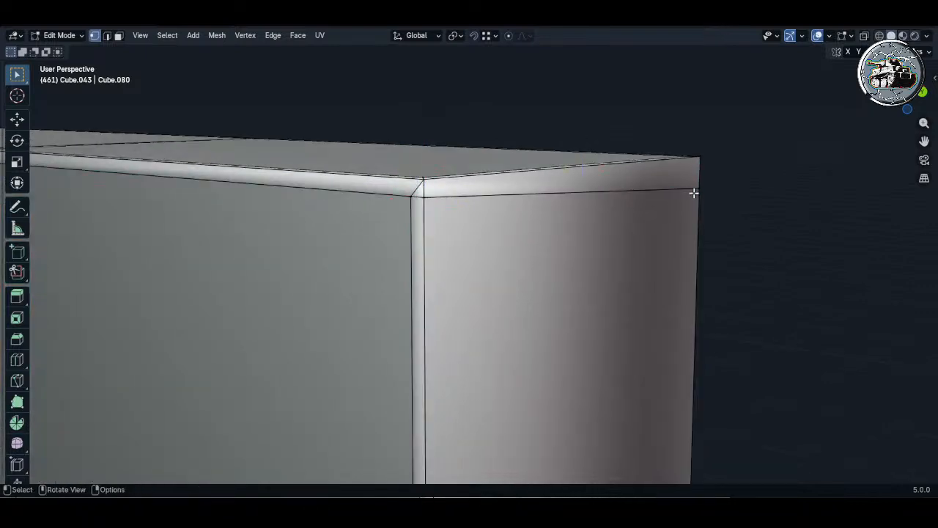
# - Move the supporting edge's vertex at the extension's outer end corner along Z to just below the top
pyautogui.click(694, 192)
pyautogui.moveTo(694, 192); pyautogui.dragTo(525, 201, button='middle')
pyautogui.keyDown('shift'); pyautogui.moveTo(828, 209); pyautogui.dragTo(620, 215, button='middle'); pyautogui.keyUp('shift')
pyautogui.press('g')
pyautogui.press('z')
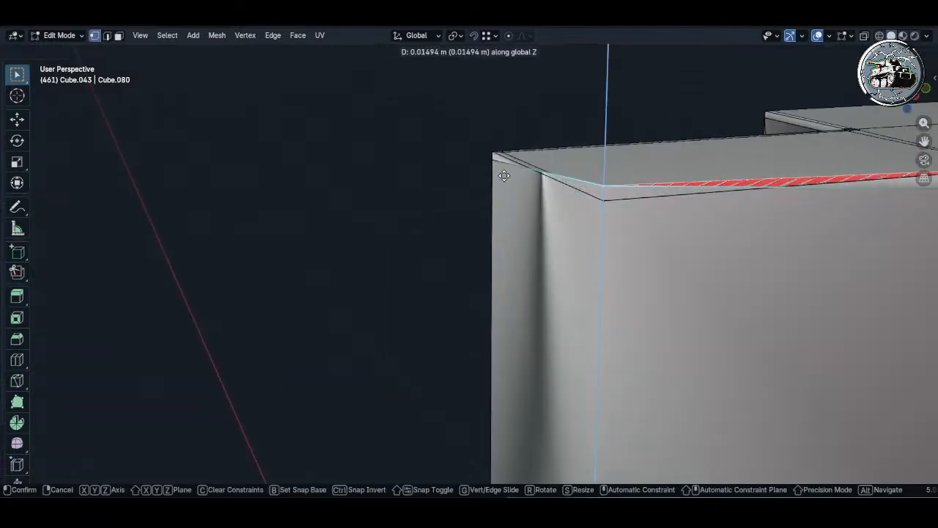
pyautogui.click(731, 203)
# - Move the supporting edge's middle vertex on the outer side along Z level with the end corner vertex
pyautogui.scroll(-2, 731, 203)
pyautogui.keyDown('shift'); pyautogui.moveTo(730, 203); pyautogui.dragTo(370, 203, button='middle'); pyautogui.keyUp('shift')
pyautogui.click(532, 213)
pyautogui.press('g')
pyautogui.press('z')
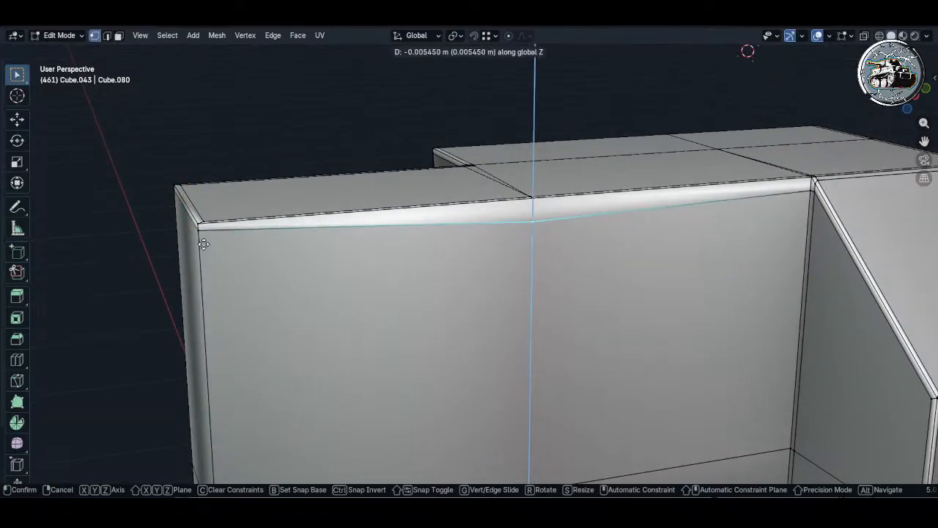
pyautogui.click(203, 239)
# - Move the supporting edge's vertex beside the slanted face along Z to match the others, and save the file
pyautogui.keyDown('shift'); pyautogui.moveTo(643, 249); pyautogui.dragTo(319, 277, button='middle'); pyautogui.keyUp('shift')
pyautogui.scroll(5, 474, 241)
pyautogui.click(532, 192)
pyautogui.keyDown('shift'); pyautogui.moveTo(534, 195); pyautogui.dragTo(628, 189, button='middle'); pyautogui.keyUp('shift')
pyautogui.scroll(-4, 628, 189)
pyautogui.press('g')
pyautogui.press('z')
pyautogui.click(233, 243)
pyautogui.keyDown('shift'); pyautogui.moveTo(265, 242); pyautogui.dragTo(407, 229, button='middle'); pyautogui.keyUp('shift')
pyautogui.hotkey('ctrl', 's')
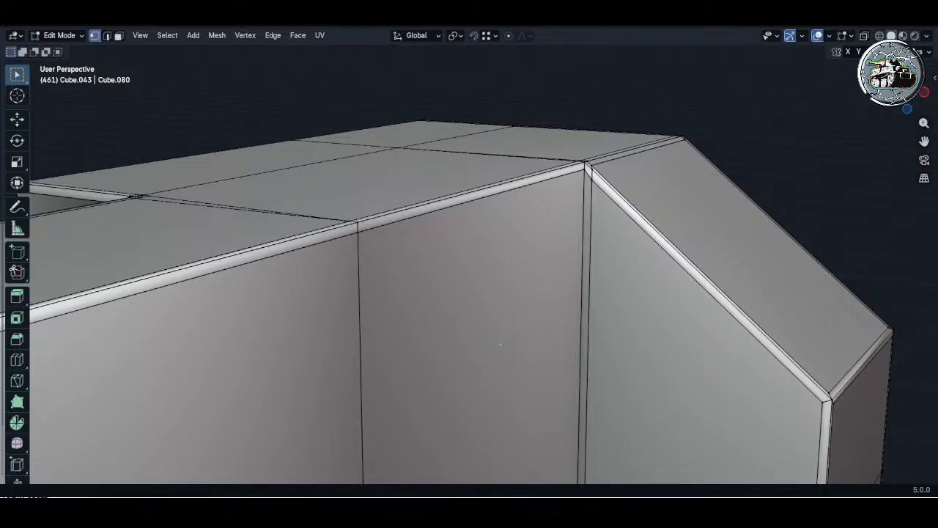
# - Connect the two inset vertices across the block's upper outer corner and save the file
pyautogui.moveTo(421, 318); pyautogui.dragTo(418, 268, button='middle')
pyautogui.scroll(2, 615, 163)
pyautogui.moveTo(616, 163); pyautogui.dragTo(593, 241, button='middle')
pyautogui.click(554, 207)
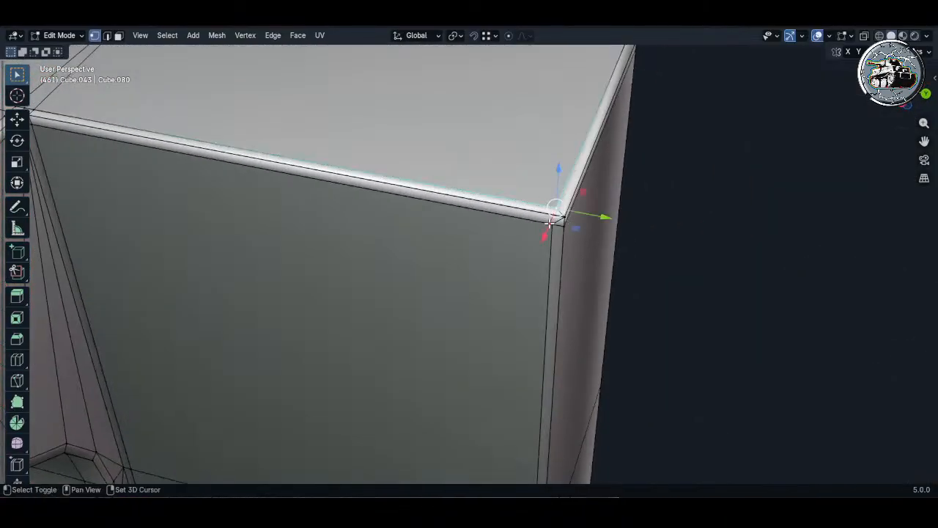
pyautogui.keyDown('shift'); pyautogui.click(553, 222); pyautogui.keyUp('shift')
pyautogui.scroll(3, 555, 223)
pyautogui.press('j')
pyautogui.hotkey('alt', 'a')
pyautogui.moveTo(463, 212); pyautogui.dragTo(471, 205, button='middle')
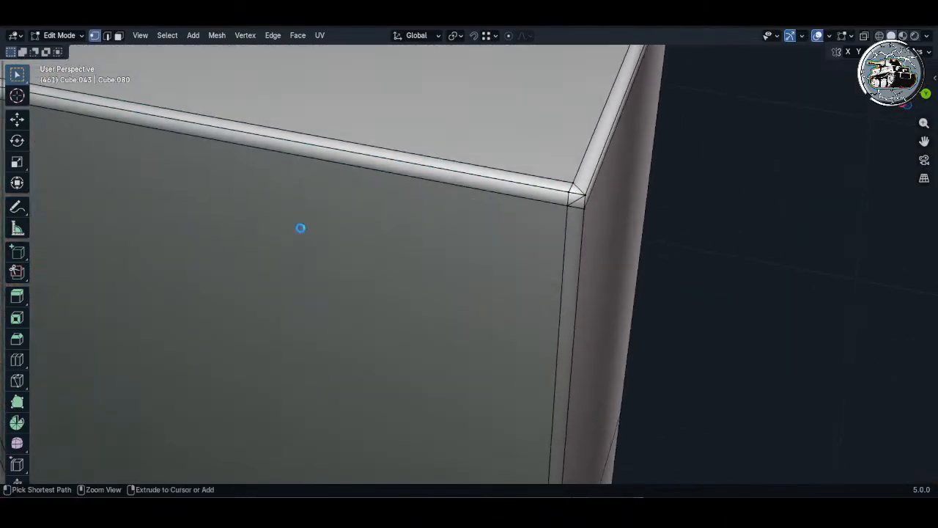
pyautogui.moveTo(307, 222); pyautogui.dragTo(480, 143, button='middle')
pyautogui.moveTo(476, 212); pyautogui.dragTo(475, 80, button='middle')
pyautogui.moveTo(477, 310); pyautogui.dragTo(466, 207, button='middle')
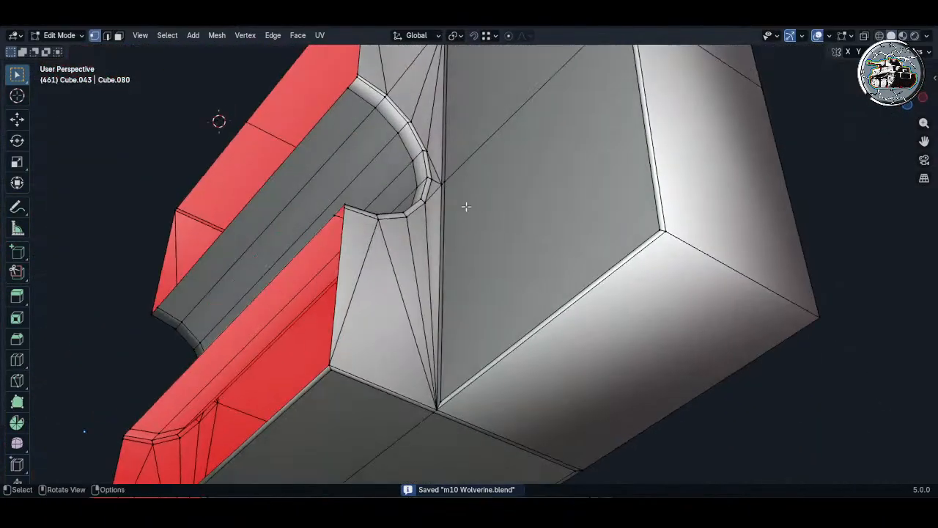
# - Remove the diagonal corner edge of the underside inset at the block's open half, and move the inset's side edge along X to the open side
pyautogui.keyDown('shift'); pyautogui.moveTo(433, 389); pyautogui.dragTo(400, 276, button='middle'); pyautogui.keyUp('shift')
pyautogui.scroll(5, 419, 278)
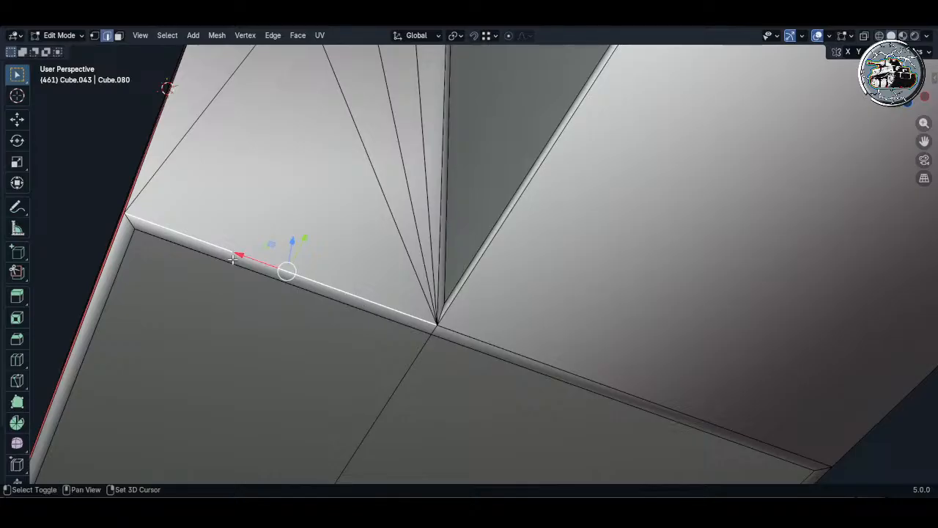
pyautogui.keyDown('shift'); pyautogui.moveTo(233, 260); pyautogui.dragTo(392, 251, button='middle'); pyautogui.keyUp('shift')
pyautogui.press('x')
pyautogui.click(329, 228)
pyautogui.click(388, 271)
pyautogui.press('g')
pyautogui.rightClick(406, 247)
pyautogui.press('g')
pyautogui.press('x')
pyautogui.click(414, 210)
# - Remove the leftover inset edge on the block's open inner side
pyautogui.moveTo(414, 210); pyautogui.dragTo(570, 224, button='middle')
pyautogui.scroll(-3, 464, 247)
pyautogui.scroll(6, 566, 320)
pyautogui.keyDown('shift'); pyautogui.moveTo(565, 321); pyautogui.dragTo(492, 213, button='middle'); pyautogui.keyUp('shift')
pyautogui.press('x')
pyautogui.click(491, 217)
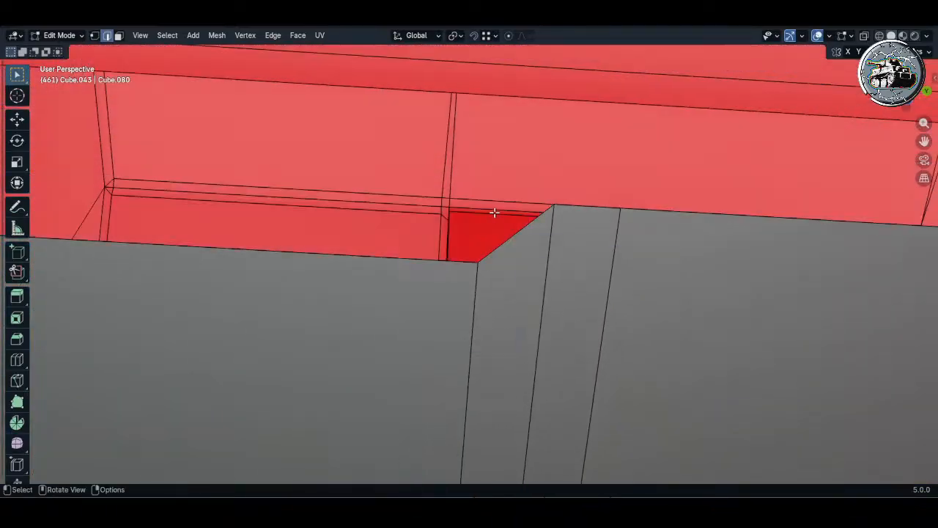
pyautogui.click(501, 203)
pyautogui.press('x')
pyautogui.click(503, 203)
pyautogui.hotkey('ctrl', 'z')
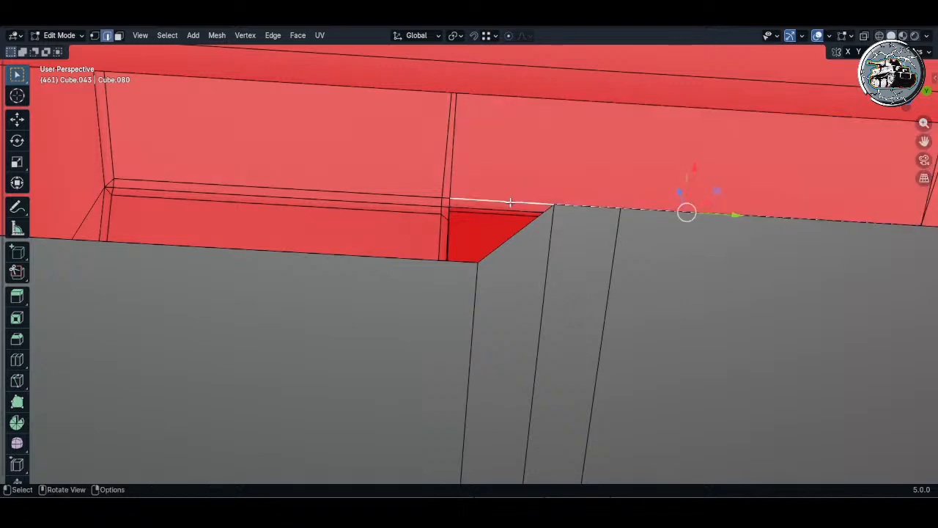
# - Move the remaining inset side edge along X to line up with the block's open side
pyautogui.moveTo(510, 202); pyautogui.dragTo(544, 228, button='middle')
pyautogui.scroll(-6, 545, 228)
pyautogui.keyDown('shift'); pyautogui.moveTo(572, 291); pyautogui.dragTo(564, 247, button='middle'); pyautogui.keyUp('shift')
pyautogui.click(487, 240)
pyautogui.moveTo(488, 239); pyautogui.dragTo(618, 444, button='middle')
pyautogui.scroll(6, 550, 249)
pyautogui.press('g')
pyautogui.press('x')
pyautogui.click(562, 245)
pyautogui.scroll(-5, 561, 245)
pyautogui.hotkey('alt', 'a')
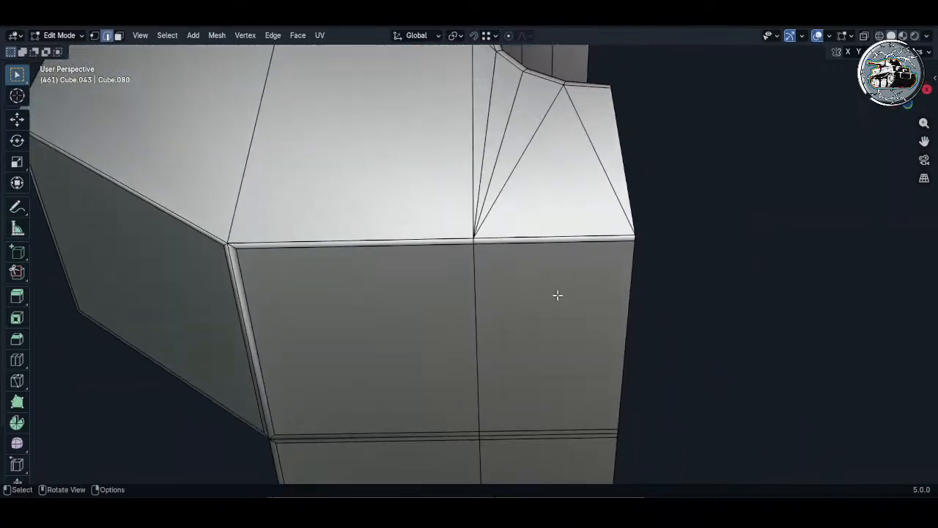
# - Knife-cut a chain of supporting edges around the inner corner where the extension meets the slanted face
pyautogui.scroll(-2, 558, 295)
pyautogui.moveTo(553, 220); pyautogui.dragTo(549, 163, button='middle')
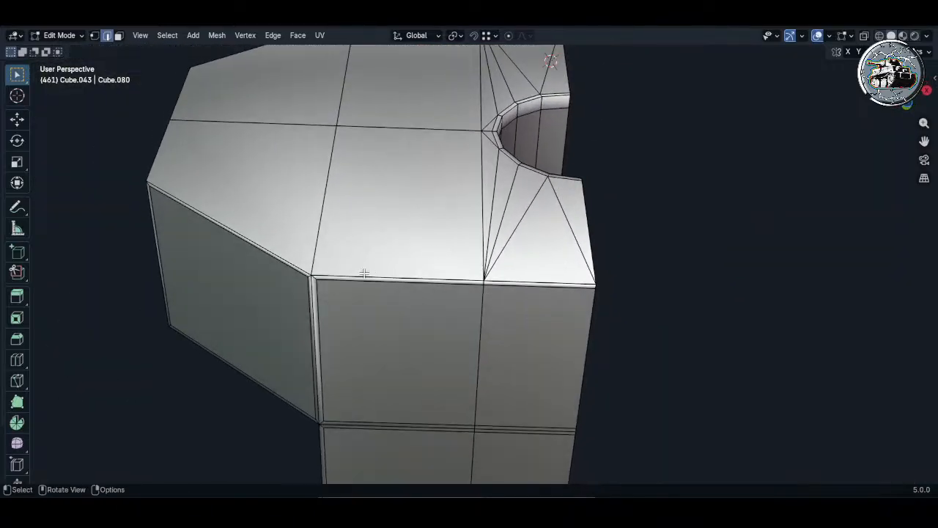
pyautogui.scroll(5, 364, 273)
pyautogui.press('1')
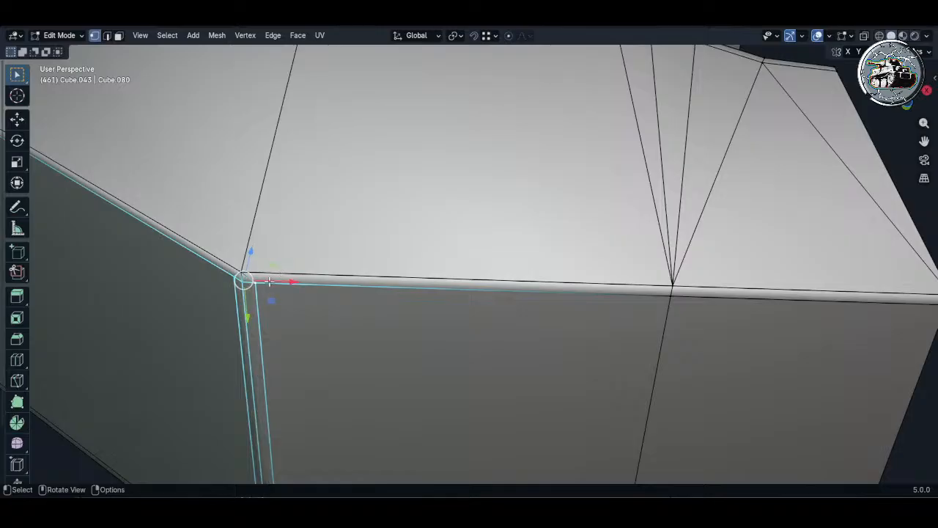
pyautogui.moveTo(281, 271); pyautogui.dragTo(354, 250, button='middle')
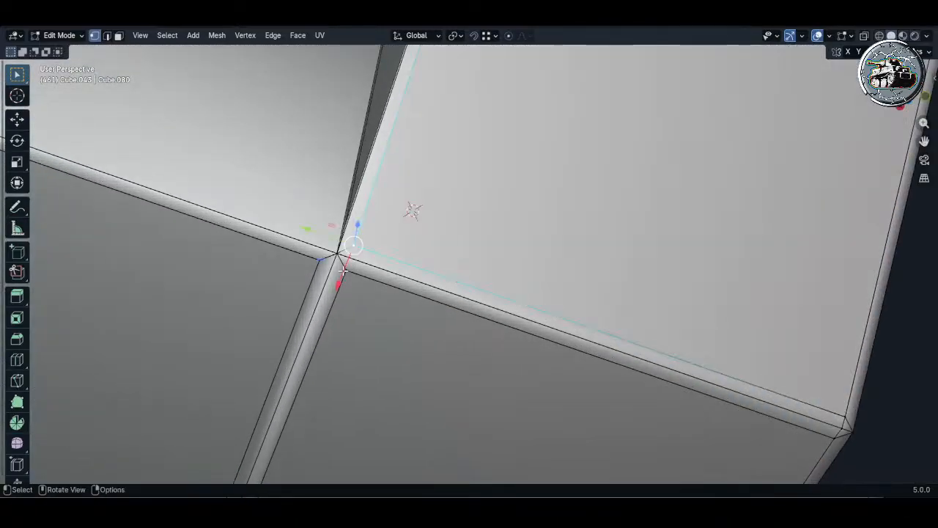
pyautogui.click(333, 267)
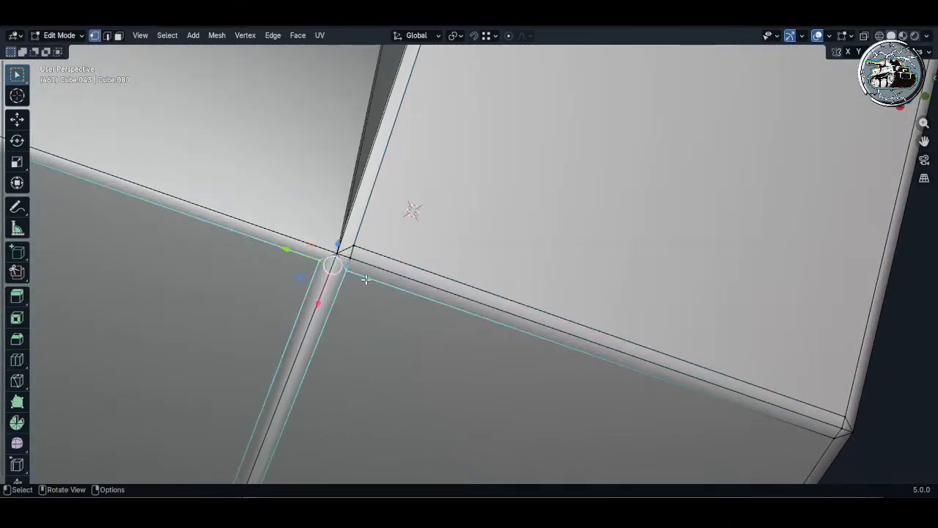
pyautogui.moveTo(366, 279); pyautogui.dragTo(325, 245, button='middle')
pyautogui.hotkey('alt', 'a')
pyautogui.press('k')
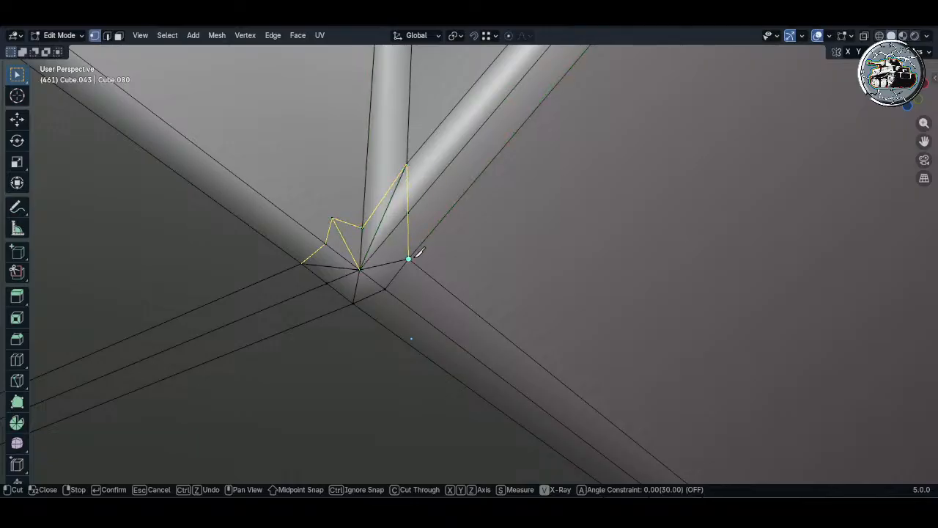
pyautogui.press('Return')
# - Move the new cut vertex on the extension's side up along Z by about 0.0013 m, and shift it along Y to square the corner patch
pyautogui.moveTo(415, 257); pyautogui.dragTo(322, 234, button='middle')
pyautogui.hotkey('alt', 'a')
pyautogui.click(314, 241)
pyautogui.press('g')
pyautogui.press('z')
pyautogui.click(314, 225)
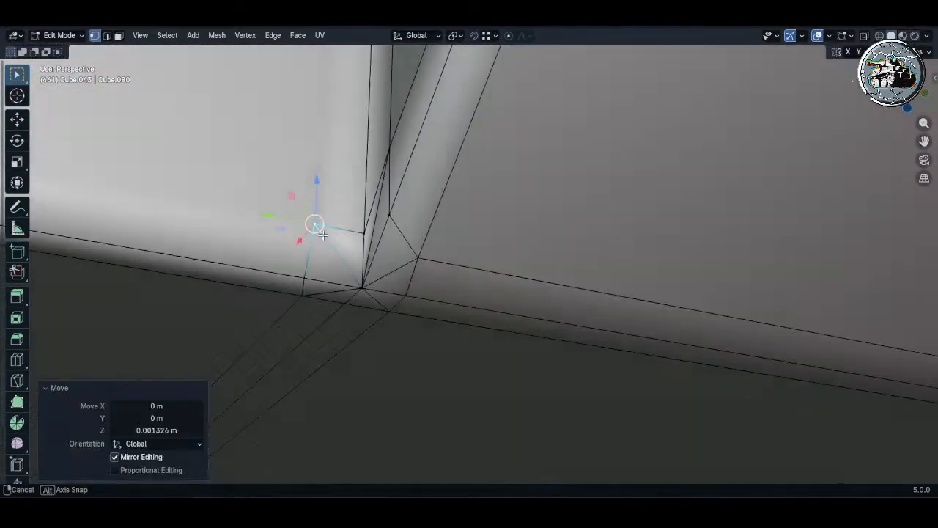
pyautogui.press('g')
pyautogui.press('x')
pyautogui.press('y')
pyautogui.click(322, 232)
# - Dissolve the diagonal edges radiating from the inner corner so the corner patches become clean quads
pyautogui.press('2')
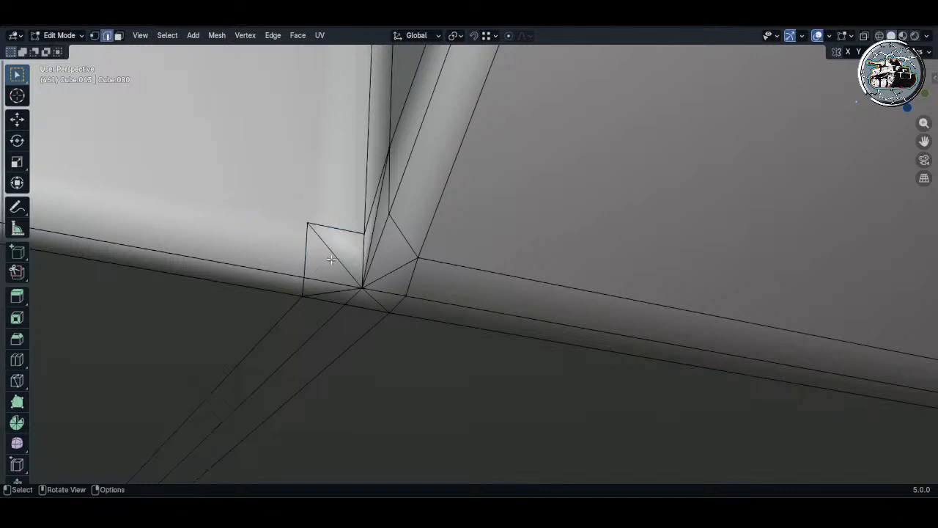
pyautogui.press('x')
pyautogui.click(316, 327)
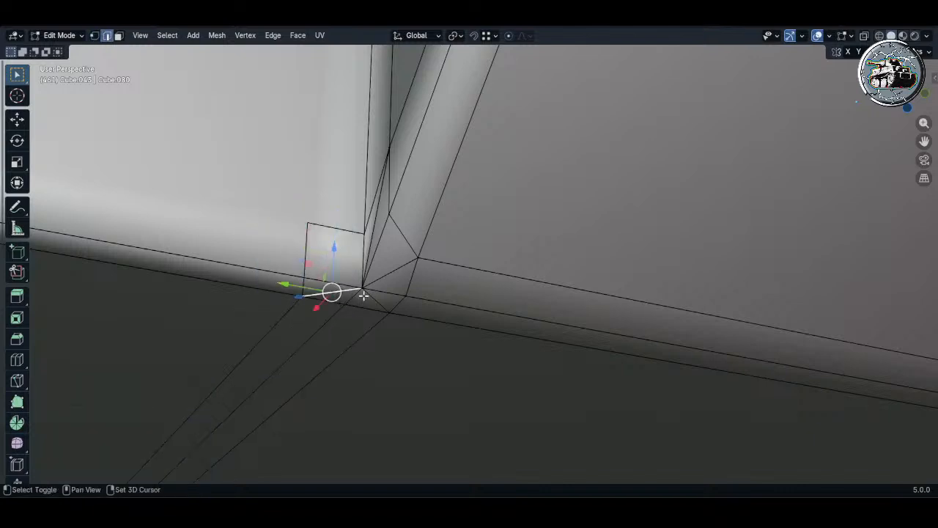
pyautogui.press('x')
pyautogui.click(375, 286)
pyautogui.click(383, 277)
pyautogui.moveTo(383, 277); pyautogui.dragTo(474, 273, button='middle')
pyautogui.press('x')
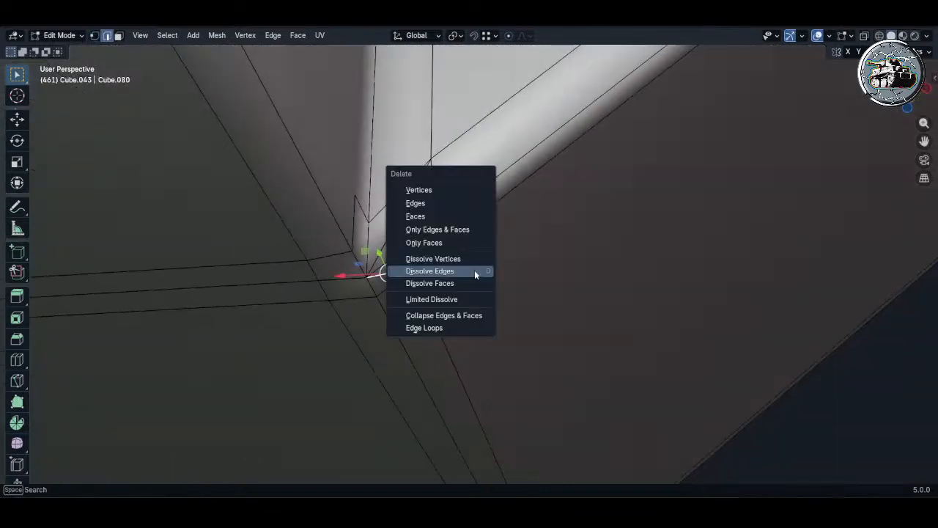
pyautogui.click(475, 272)
pyautogui.press('1')
pyautogui.click(439, 225)
pyautogui.keyDown('shift'); pyautogui.click(432, 160); pyautogui.keyUp('shift')
pyautogui.press('g')
pyautogui.press('g')
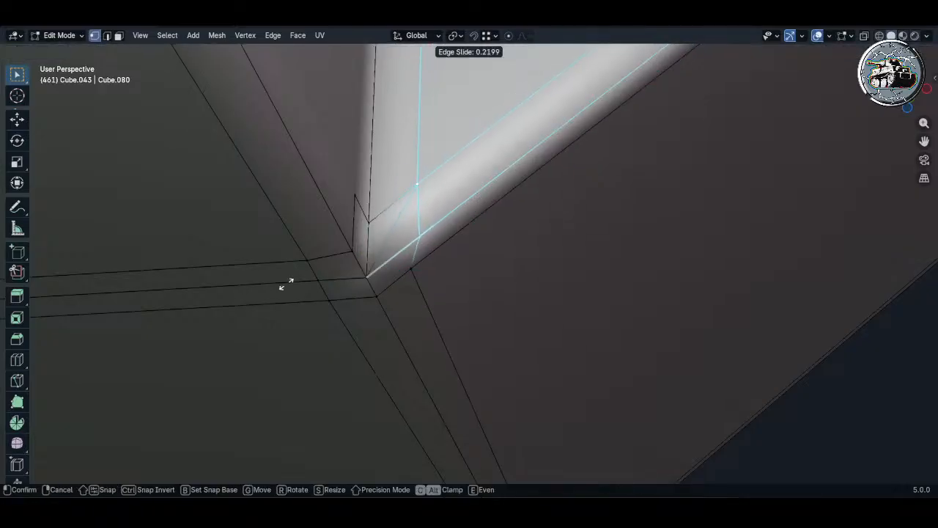
pyautogui.rightClick(266, 288)
# - Slide the slanted side's lower-edge vertex and the inset vertex above it each about halfway toward the corner
pyautogui.press('g')
pyautogui.press('g')
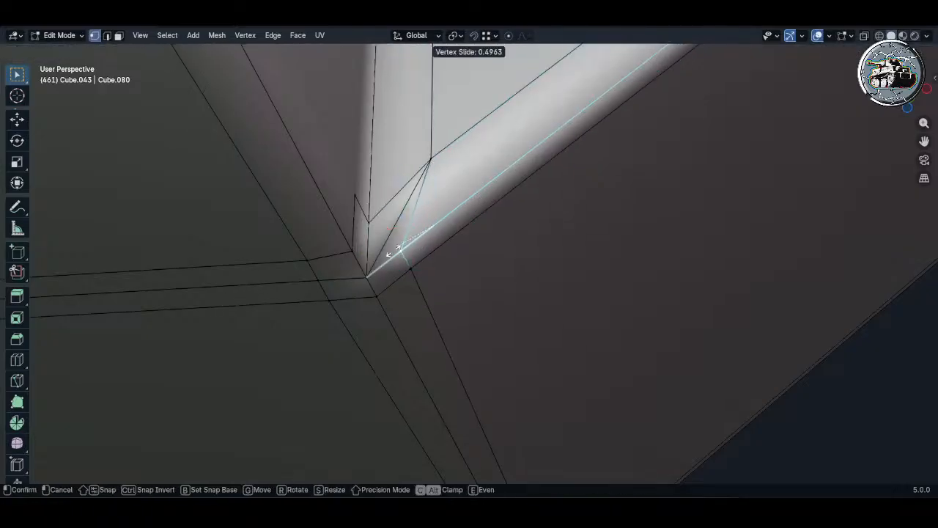
pyautogui.click(393, 251)
pyautogui.click(431, 158)
pyautogui.press('g')
pyautogui.press('g')
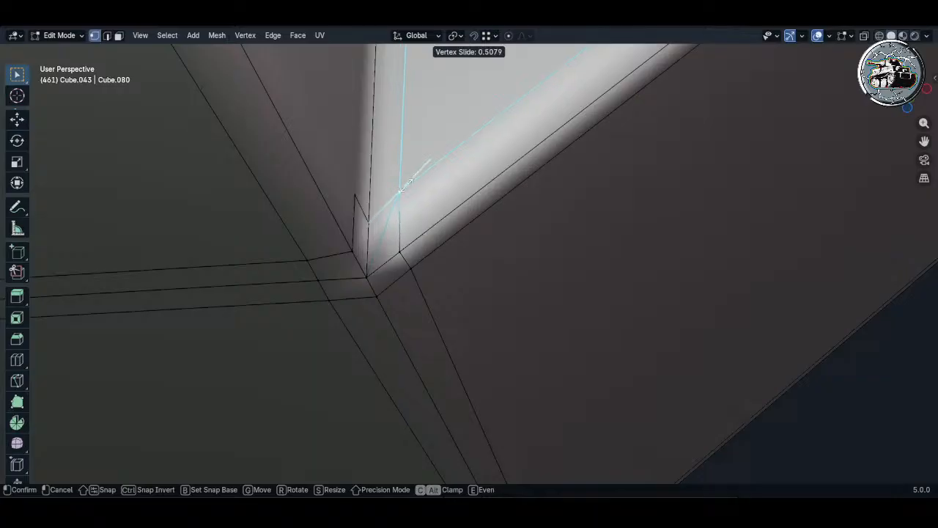
pyautogui.click(404, 189)
# - Dissolve the remaining diagonal edge between the slanted side's inset vertex and the inner corner
pyautogui.press('x')
pyautogui.click(392, 228)
pyautogui.press('2')
pyautogui.moveTo(391, 228); pyautogui.dragTo(460, 265, button='middle')
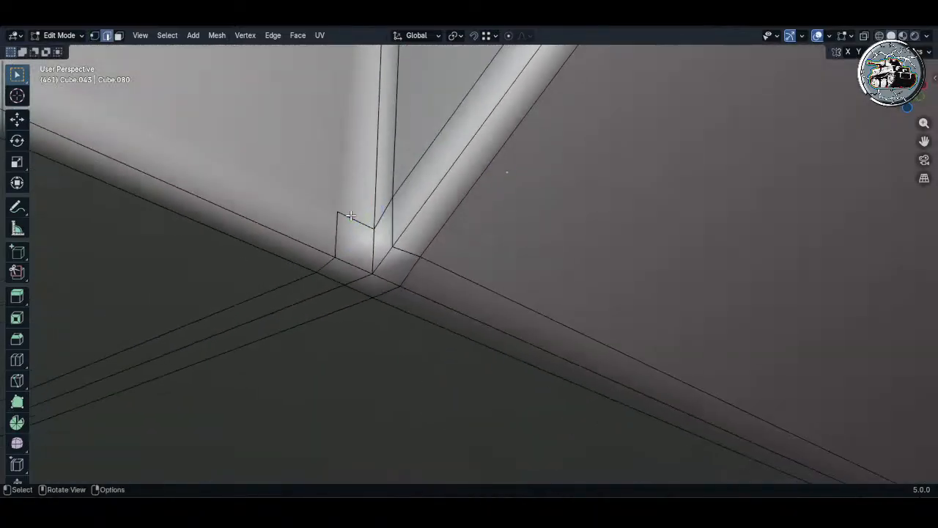
pyautogui.scroll(-3, 352, 219)
pyautogui.scroll(-4, 329, 223)
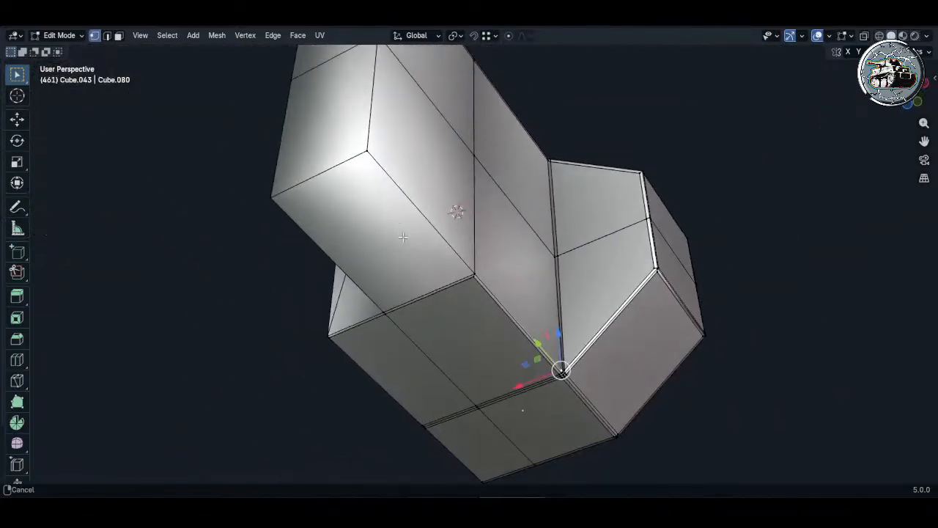
# - Inset the extension's underside face slightly to create a supporting edge around it
pyautogui.press('3')
pyautogui.click(448, 267)
pyautogui.scroll(7, 459, 301)
pyautogui.press('i')
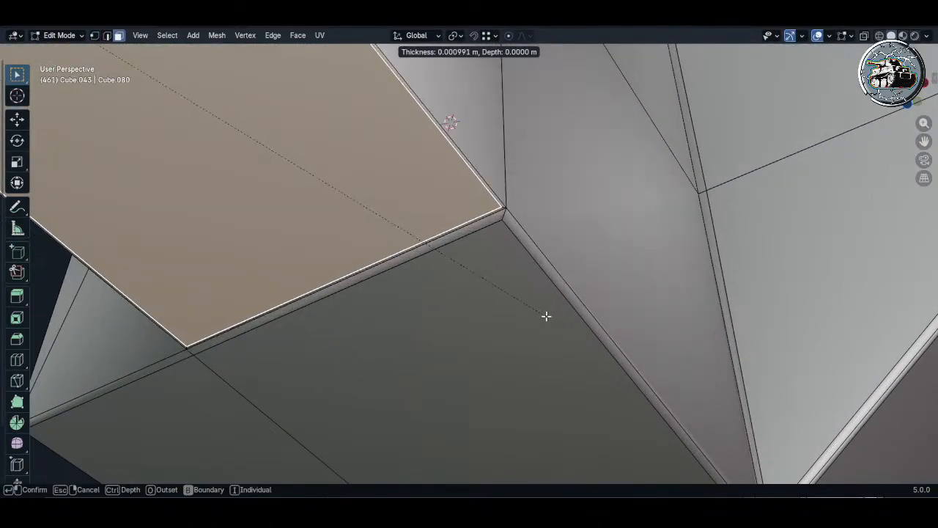
pyautogui.click(498, 227)
pyautogui.press('1')
# - Slide the two neighbouring inset corner vertices on the extension's underside together close to its outer corner
pyautogui.click(496, 225)
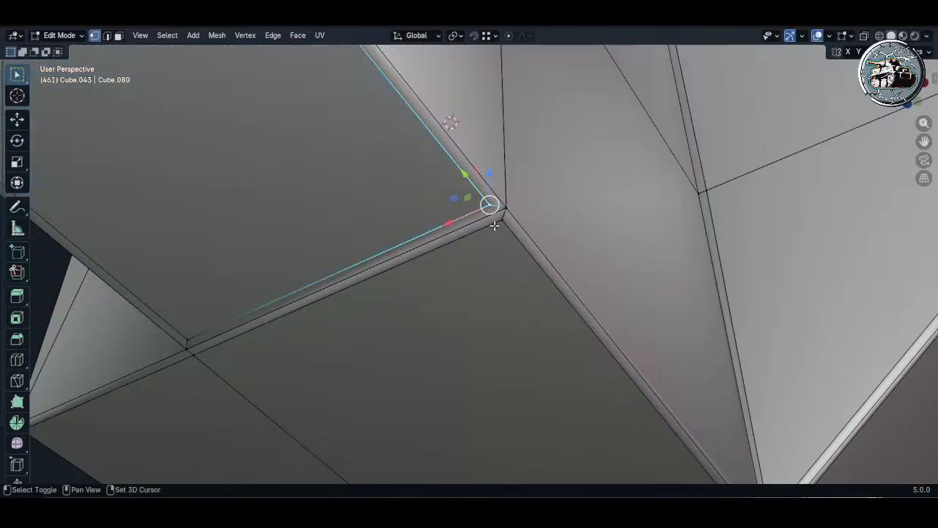
pyautogui.click(486, 198)
pyautogui.press('g')
pyautogui.press('g')
pyautogui.click(521, 241)
pyautogui.click(503, 222)
pyautogui.press('g')
pyautogui.press('g')
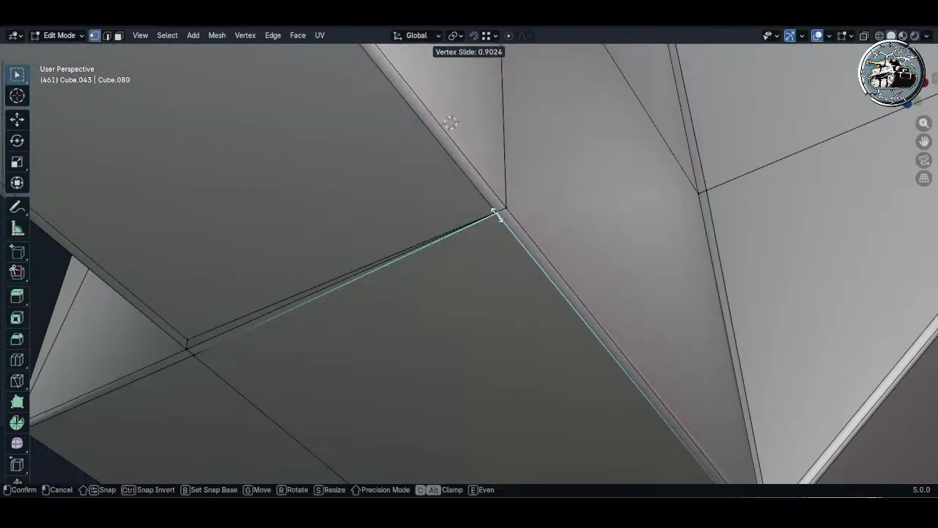
pyautogui.click(492, 209)
pyautogui.keyDown('shift'); pyautogui.moveTo(293, 240); pyautogui.dragTo(454, 227, button='middle'); pyautogui.keyUp('shift')
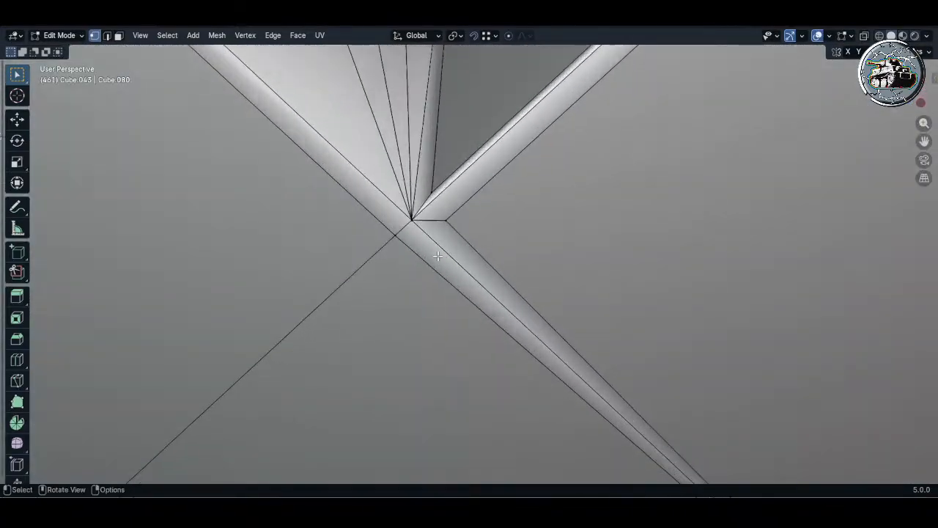
# - Knife-cut the underside strip beside the recess corner, and connect the two inset vertices across that corner
pyautogui.press('k')
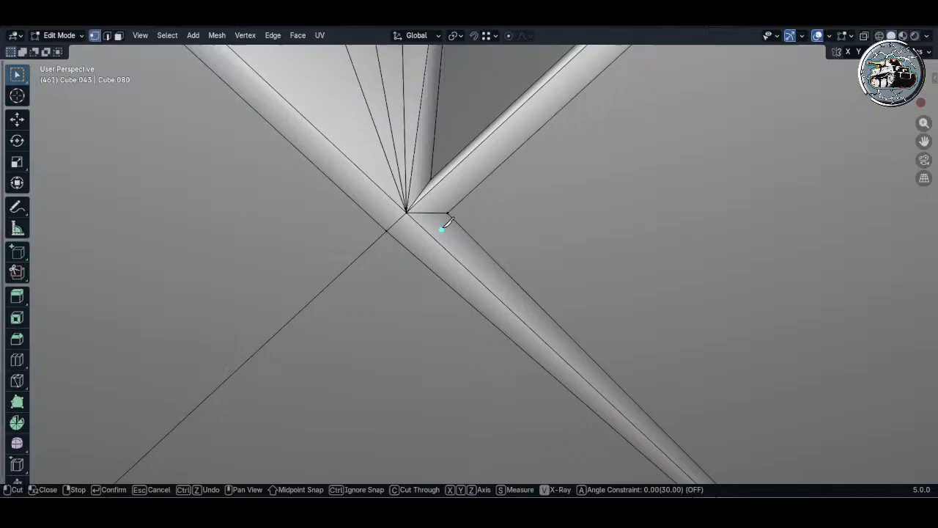
pyautogui.click(411, 252)
pyautogui.press('Return')
pyautogui.moveTo(417, 247); pyautogui.dragTo(439, 186, button='middle')
pyautogui.hotkey('alt', 'a')
pyautogui.click(450, 181)
pyautogui.keyDown('shift'); pyautogui.click(469, 214); pyautogui.keyUp('shift')
pyautogui.press('j')
pyautogui.hotkey('alt', 'a')
# - Knife-cut supporting edges around the corner below the recess, and slide the cut vertex on the vertical corner edge by a factor of 0.2
pyautogui.press('k')
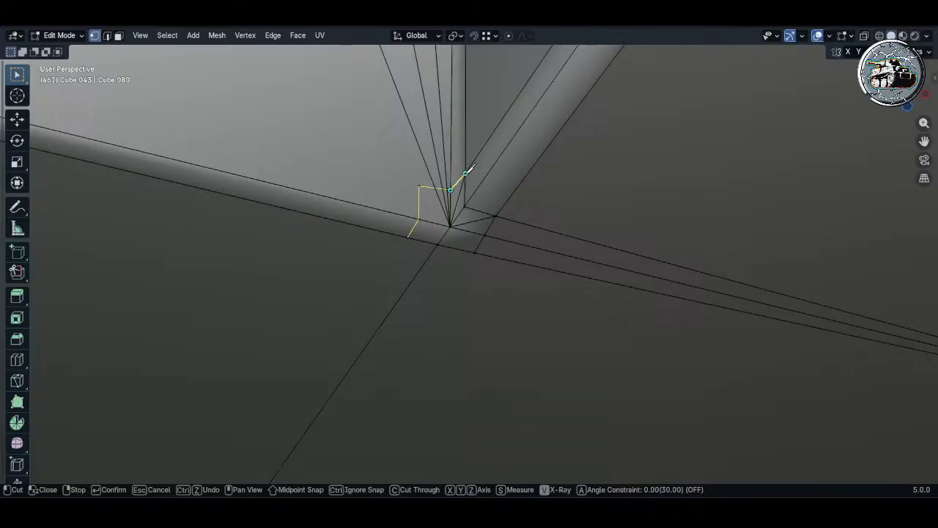
pyautogui.press('Return')
pyautogui.moveTo(465, 173); pyautogui.dragTo(473, 195, button='middle')
pyautogui.click(458, 196)
pyautogui.press('g')
pyautogui.press('g')
pyautogui.click(469, 216)
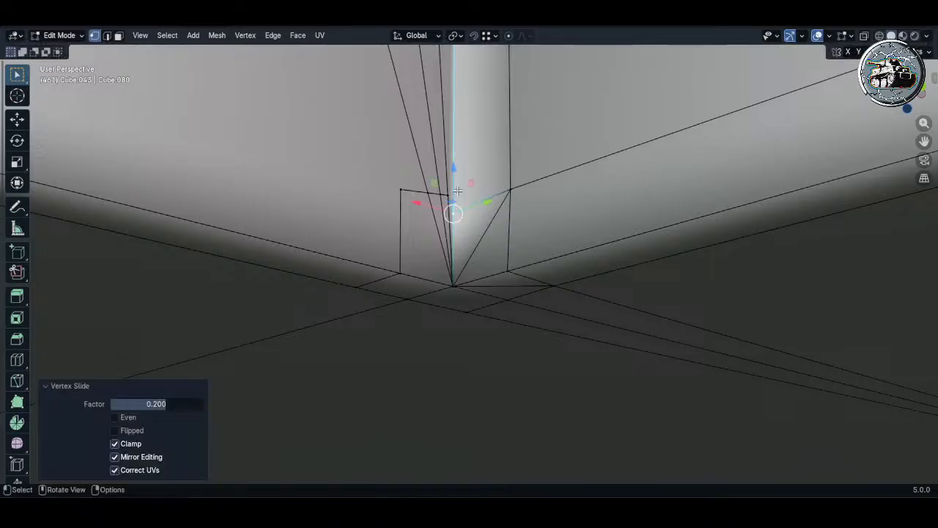
# - Slide the next two cut vertices on the fan edges to meet the vertex on the vertical corner edge
pyautogui.click(449, 197)
pyautogui.press('g')
pyautogui.press('g')
pyautogui.click(485, 222)
pyautogui.click(440, 194)
pyautogui.press('g')
pyautogui.press('g')
pyautogui.click(475, 219)
# - Slide the last fan-edge cut vertex fully onto the patch's outer vertex with a factor of 1
pyautogui.click(428, 192)
pyautogui.press('g')
pyautogui.press('g')
pyautogui.click(323, 190)
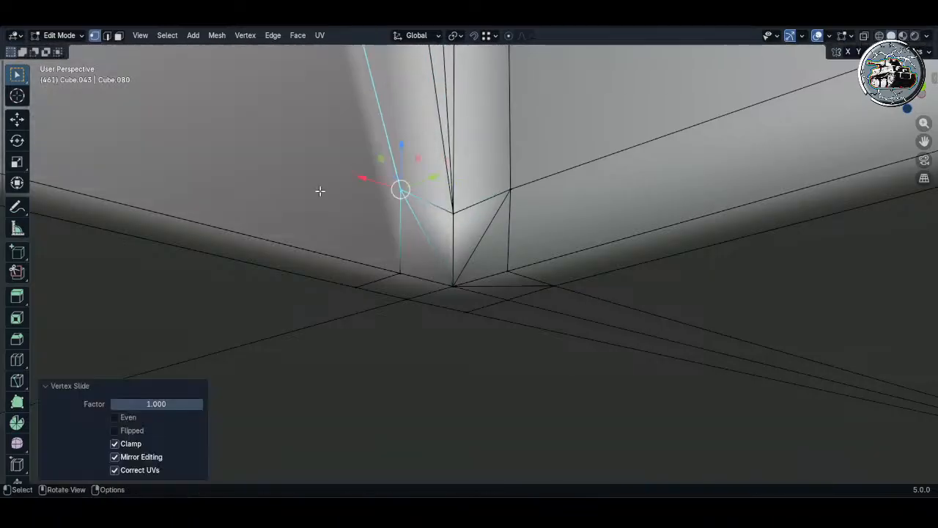
pyautogui.click(320, 191)
# - Dissolve the diagonal edges inside the patches around the corner below the recess
pyautogui.keyDown('shift'); pyautogui.moveTo(442, 237); pyautogui.dragTo(468, 266, button='middle'); pyautogui.keyUp('shift')
pyautogui.press('x')
pyautogui.click(475, 237)
pyautogui.hotkey('alt', 'a')
# - Slide the cut vertex on the underside strip's inner edge to align it with the corner's supporting edges
pyautogui.press('1')
pyautogui.click(474, 329)
pyautogui.press('g')
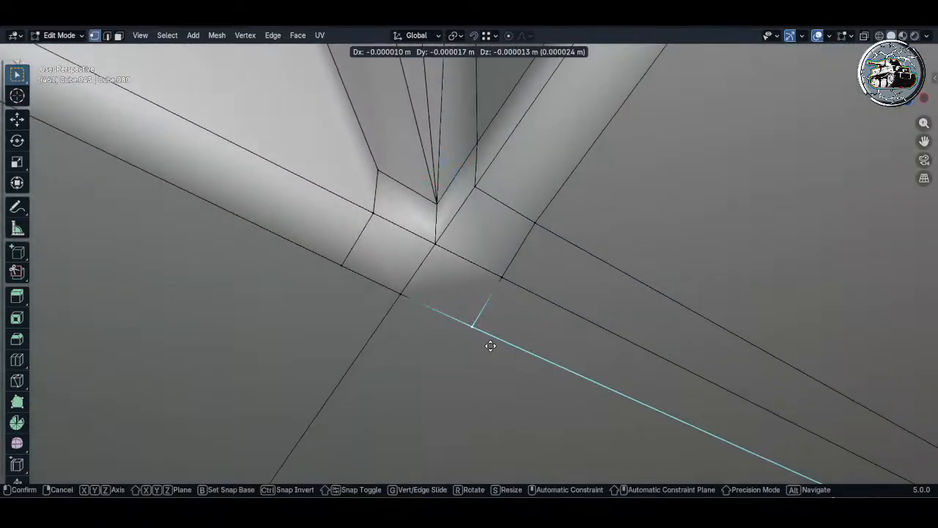
pyautogui.press('g')
pyautogui.click(486, 344)
pyautogui.hotkey('alt', 'a')
pyautogui.scroll(-4, 442, 266)
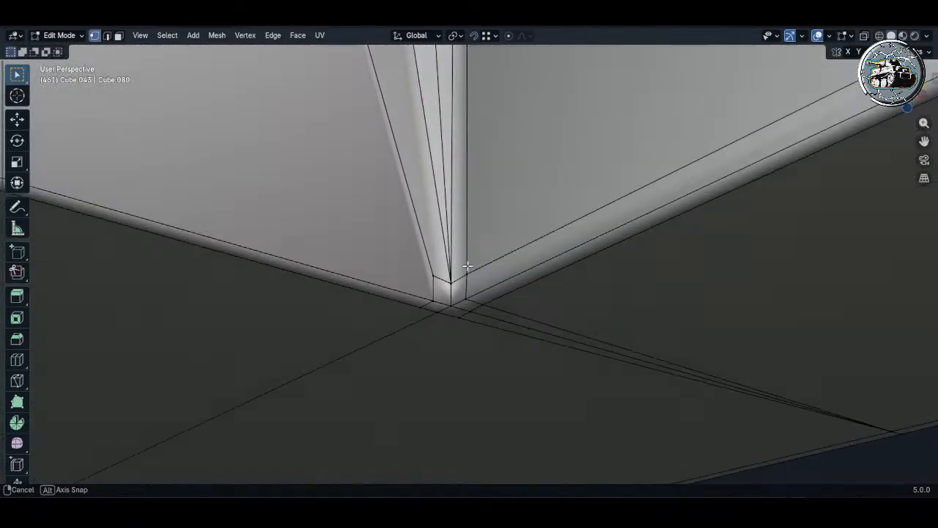
# - Subdivide the end face's vertical edge on the block's open side below the recess
pyautogui.scroll(-5, 465, 242)
pyautogui.scroll(3, 322, 183)
pyautogui.press('2')
pyautogui.click(327, 170)
pyautogui.rightClick(327, 170)
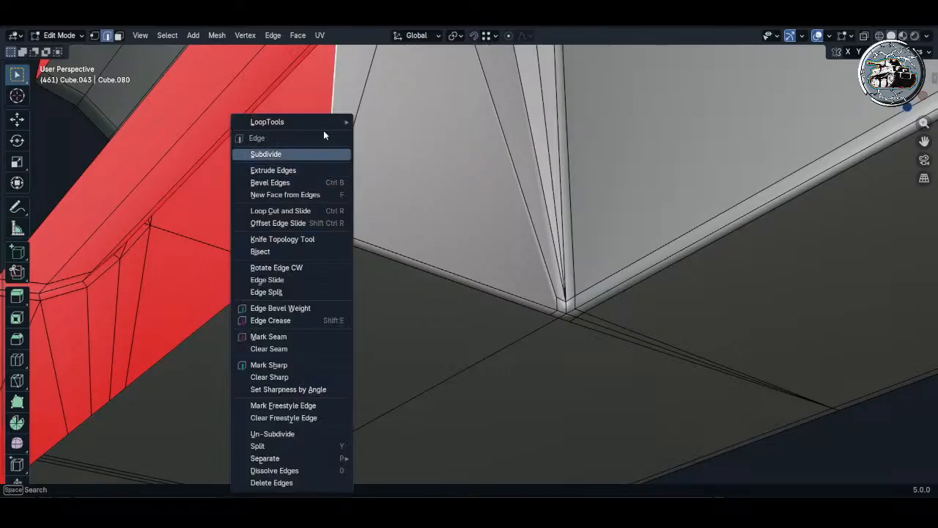
pyautogui.click(323, 153)
# - Lower the new vertex on the end face's vertical edge along Z and connect it to the fan vertex near the recess corner
pyautogui.scroll(-5, 344, 136)
pyautogui.press('1')
pyautogui.keyDown('shift'); pyautogui.moveTo(353, 98); pyautogui.dragTo(358, 159, button='middle'); pyautogui.keyUp('shift')
pyautogui.hotkey('alt', 'a')
pyautogui.click(348, 141)
pyautogui.keyDown('shift'); pyautogui.moveTo(384, 201); pyautogui.dragTo(394, 161, button='middle'); pyautogui.keyUp('shift')
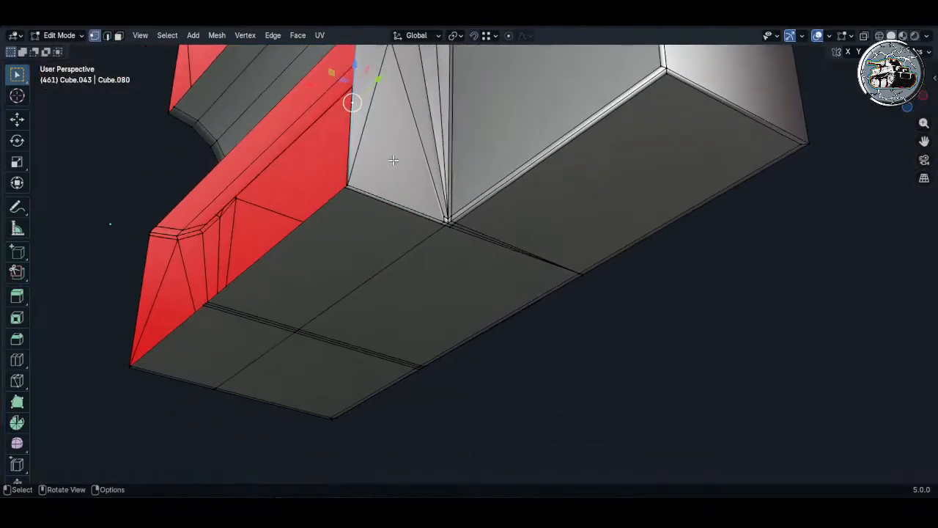
pyautogui.scroll(5, 428, 189)
pyautogui.press('g')
pyautogui.press('z')
pyautogui.click(450, 241)
pyautogui.keyDown('shift'); pyautogui.click(465, 250); pyautogui.keyUp('shift')
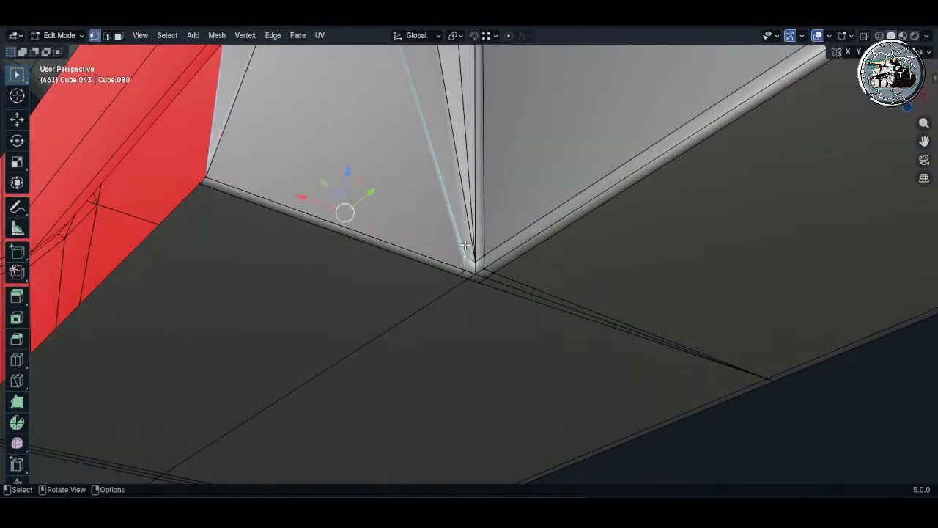
pyautogui.press('j')
# - Slide the end face's lower vertex along its vertical edge to line up with the supporting edge
pyautogui.hotkey('alt', 'a')
pyautogui.click(218, 155)
pyautogui.press('g')
pyautogui.press('g')
pyautogui.click(178, 140)
# - Lower the supporting-edge vertex at the corner below the recess by about 0.0004 m along Z
pyautogui.hotkey('alt', 'a')
pyautogui.moveTo(474, 266); pyautogui.dragTo(469, 183, button='middle')
pyautogui.scroll(4, 458, 256)
pyautogui.press('g')
pyautogui.press('z')
pyautogui.click(442, 253)
# - Connect the underside strip's inner vertex to the corner vertex below the recess with a supporting edge
pyautogui.scroll(-8, 464, 205)
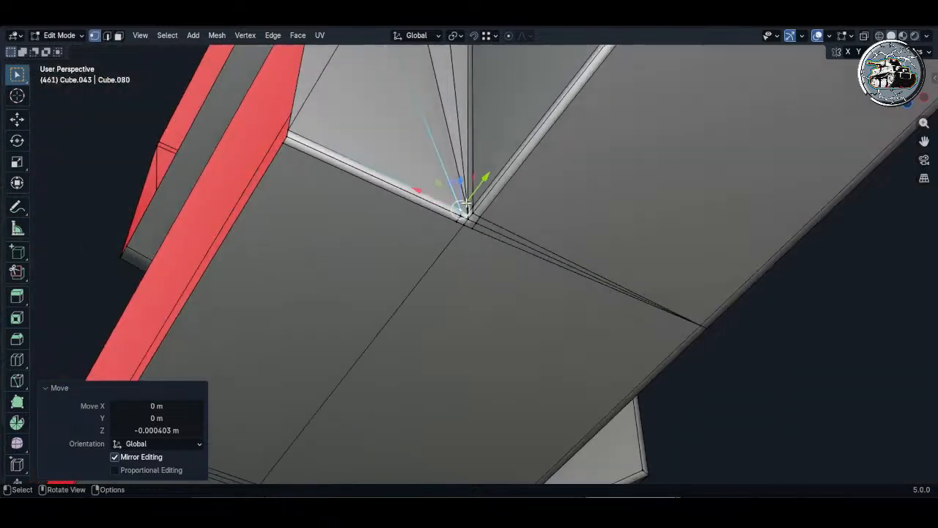
pyautogui.keyDown('shift'); pyautogui.moveTo(362, 347); pyautogui.dragTo(456, 248, button='middle'); pyautogui.keyUp('shift')
pyautogui.click(381, 343)
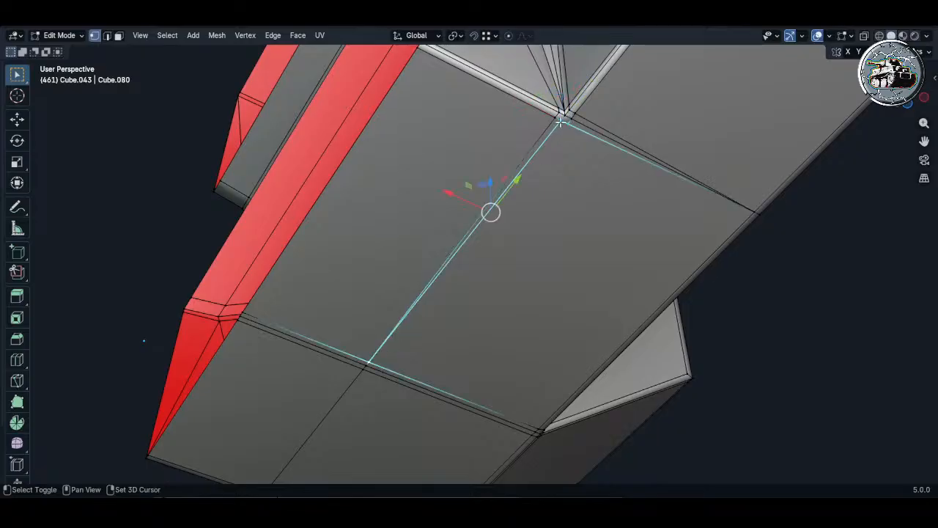
pyautogui.moveTo(565, 181); pyautogui.dragTo(512, 123, button='middle')
pyautogui.scroll(3, 503, 185)
pyautogui.keyDown('shift'); pyautogui.moveTo(501, 243); pyautogui.dragTo(530, 261, button='middle'); pyautogui.keyUp('shift')
pyautogui.click(498, 372)
# - Slide the fan vertex on the vertical supporting edge fully onto the upper corner vertex with a factor of 1
pyautogui.scroll(-3, 530, 261)
pyautogui.keyDown('shift'); pyautogui.moveTo(506, 102); pyautogui.dragTo(480, 356, button='middle'); pyautogui.keyUp('shift')
pyautogui.scroll(4, 475, 172)
pyautogui.moveTo(480, 125); pyautogui.dragTo(494, 174, button='middle')
pyautogui.scroll(4, 478, 264)
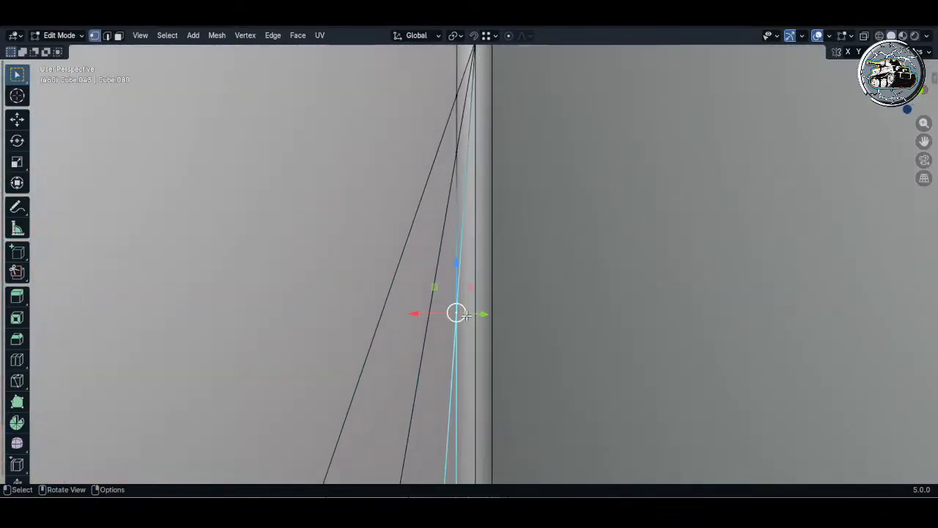
pyautogui.scroll(-4, 466, 315)
pyautogui.hotkey('shift', 'v')
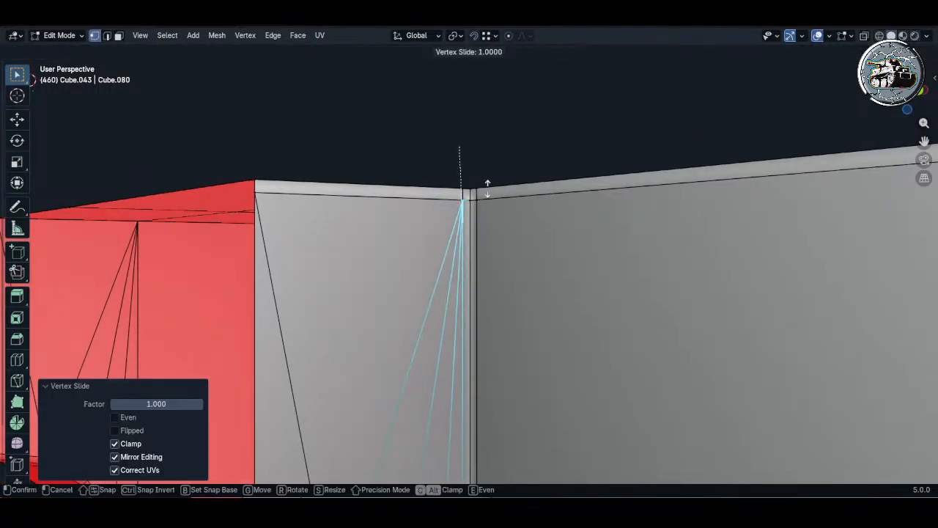
pyautogui.click(487, 190)
# - Slide the vertex beside the recess down the vertical supporting edge toward the block's horizontal centre edge
pyautogui.moveTo(487, 189); pyautogui.dragTo(488, 151, button='middle')
pyautogui.scroll(-4, 488, 151)
pyautogui.moveTo(496, 264); pyautogui.dragTo(461, 330, button='middle')
pyautogui.scroll(5, 458, 261)
pyautogui.click(460, 243)
pyautogui.press('g')
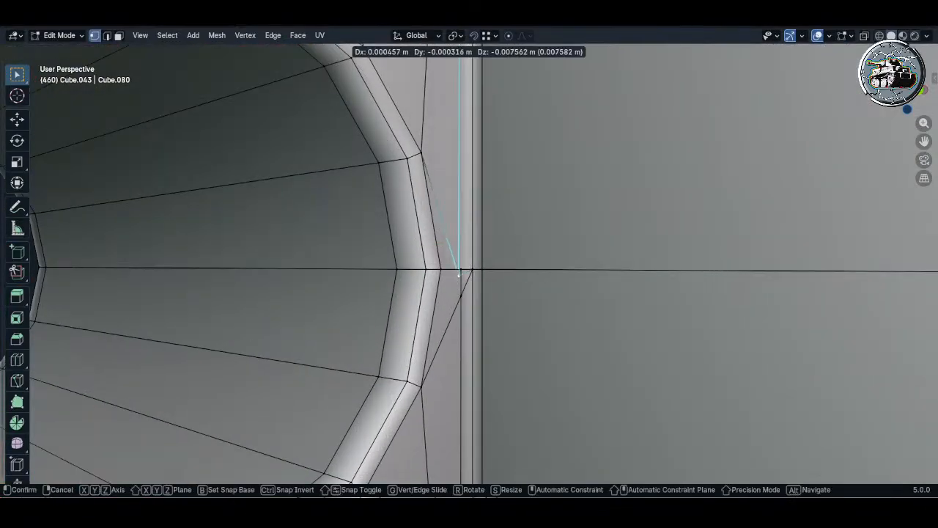
pyautogui.press('g')
pyautogui.click(508, 350)
# - Slide the remaining fan vertices down the vertical supporting edge onto the lower corner vertex
pyautogui.moveTo(509, 350); pyautogui.dragTo(448, 212, button='middle')
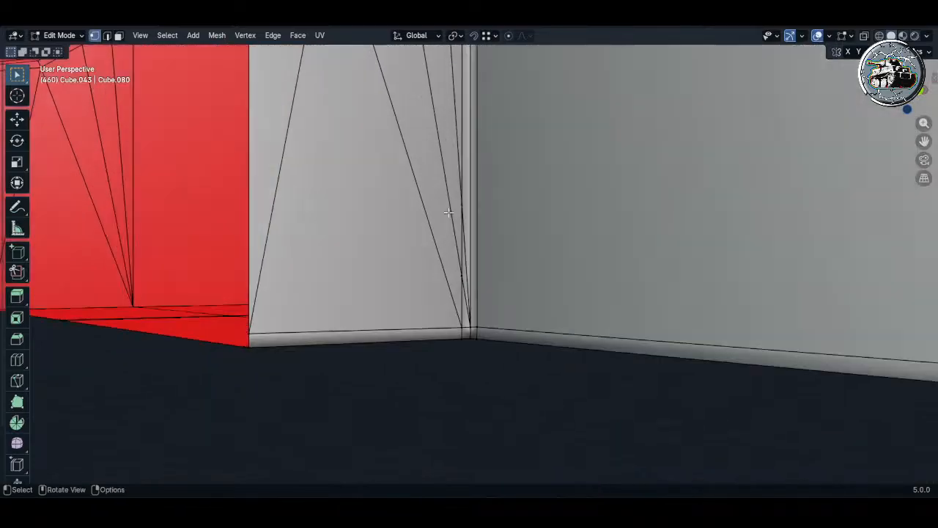
pyautogui.scroll(2, 449, 212)
pyautogui.click(467, 198)
pyautogui.press('g')
pyautogui.press('g')
pyautogui.click(469, 350)
pyautogui.press('g')
pyautogui.press('g')
pyautogui.click(526, 388)
pyautogui.hotkey('alt', 'a')
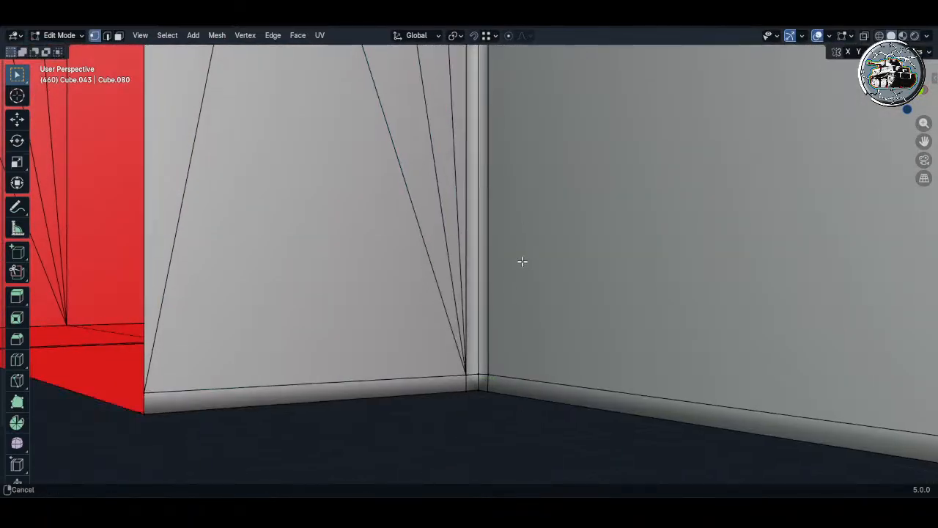
# - Save the Blender file
pyautogui.moveTo(522, 261); pyautogui.dragTo(533, 319, button='middle')
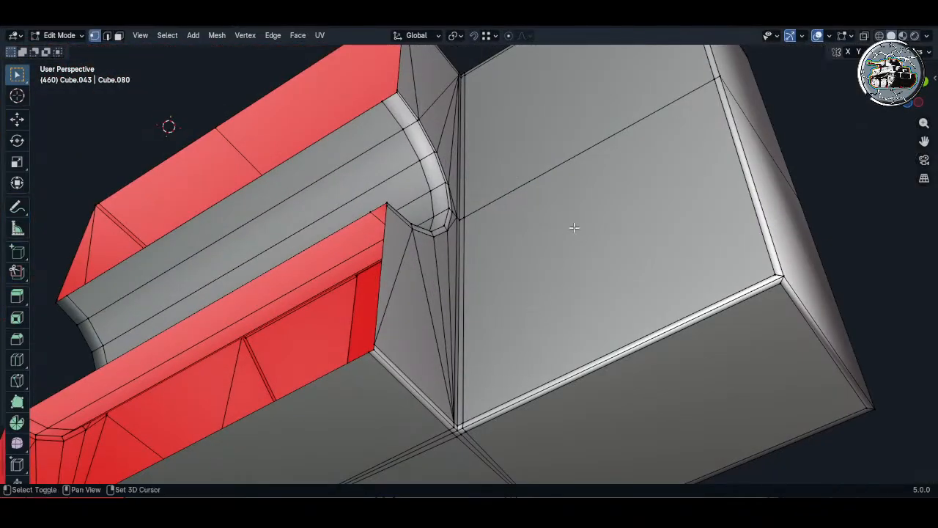
pyautogui.keyDown('shift'); pyautogui.moveTo(704, 227); pyautogui.dragTo(495, 244, button='middle'); pyautogui.keyUp('shift')
pyautogui.scroll(2, 557, 304)
pyautogui.click(552, 291)
pyautogui.keyDown('shift'); pyautogui.click(557, 299); pyautogui.keyUp('shift')
pyautogui.keyDown('shift'); pyautogui.click(560, 308); pyautogui.keyUp('shift')
pyautogui.scroll(1, 557, 310)
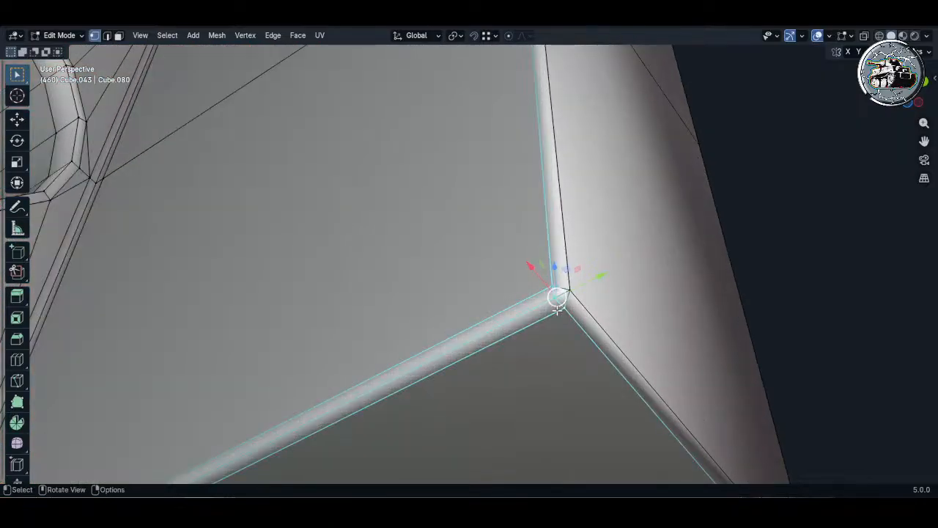
pyautogui.hotkey('alt', 'a')
pyautogui.moveTo(557, 310); pyautogui.dragTo(590, 275, button='middle')
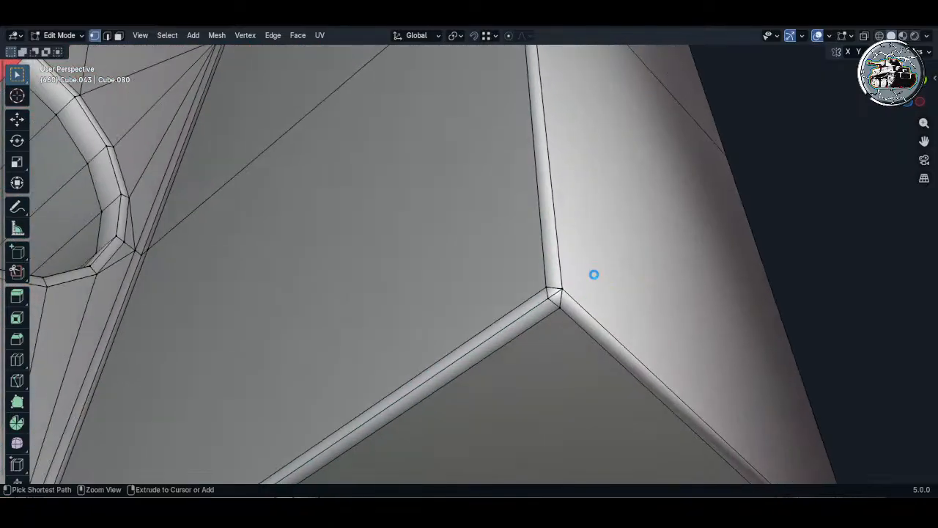
pyautogui.hotkey('ctrl', 's')
pyautogui.scroll(-2, 593, 274)
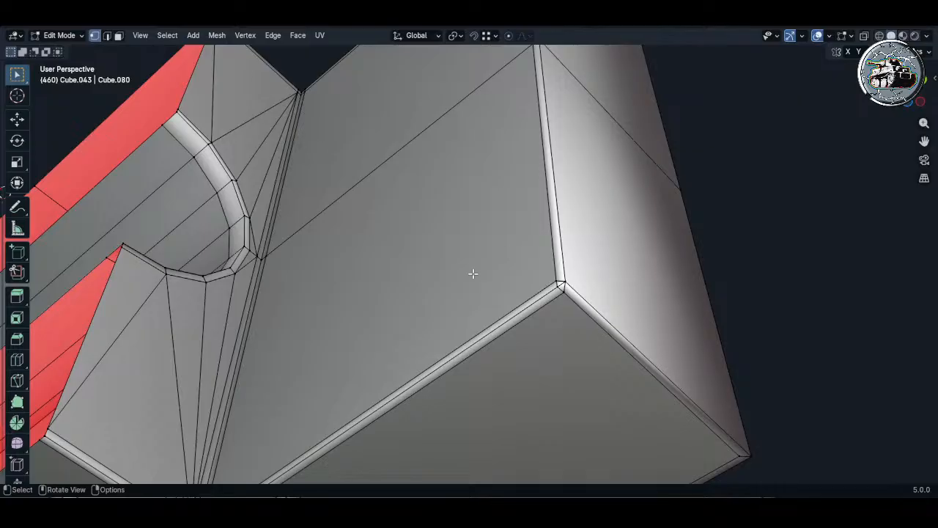
pyautogui.hotkey('ctrl', 's')
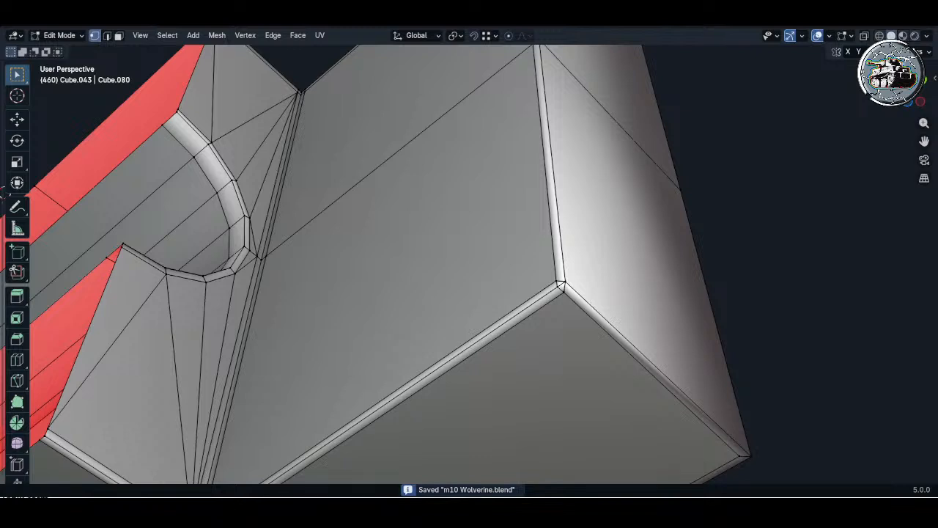
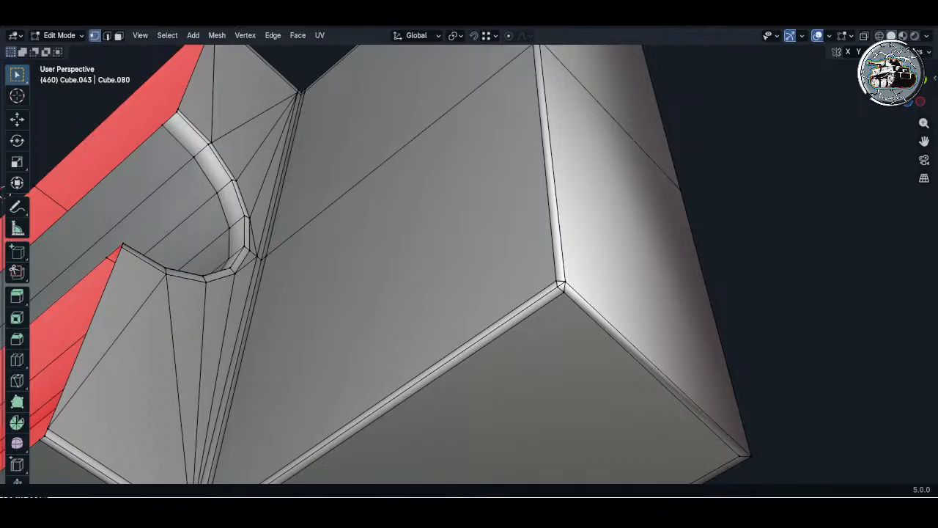
# - Knife-cut a small patch around the lower outer corner, from the bevel vertex over the adjoining face to its bottom edge
pyautogui.moveTo(427, 236); pyautogui.dragTo(321, 209, button='middle')
pyautogui.press('k')
pyautogui.click(308, 221)
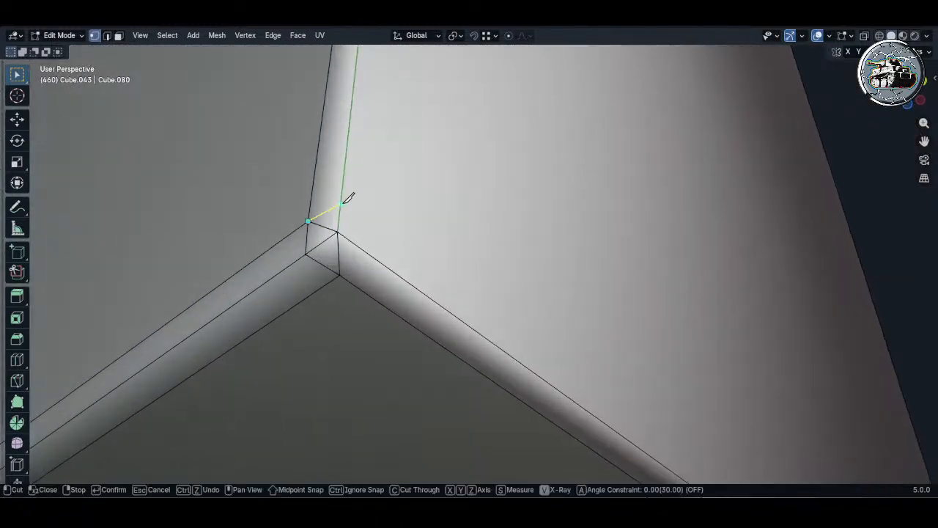
pyautogui.click(341, 204)
pyautogui.click(365, 222)
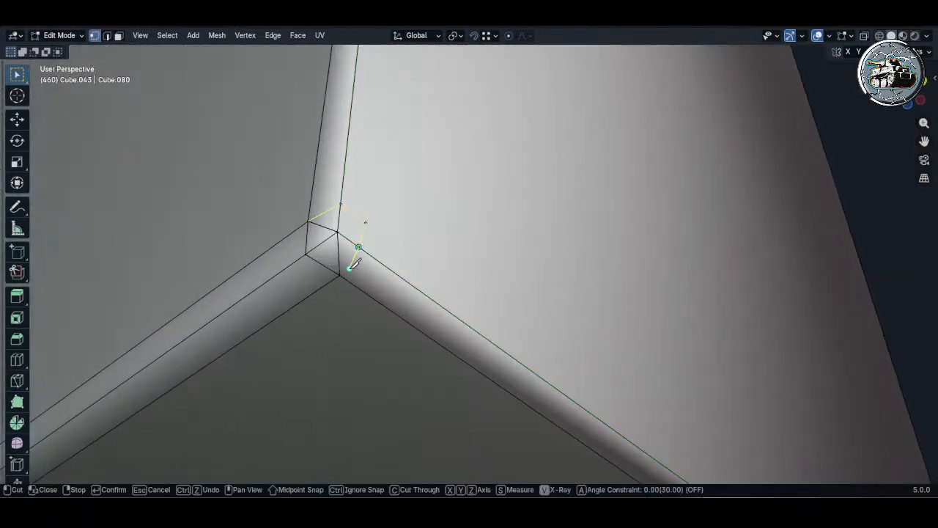
pyautogui.press('Return')
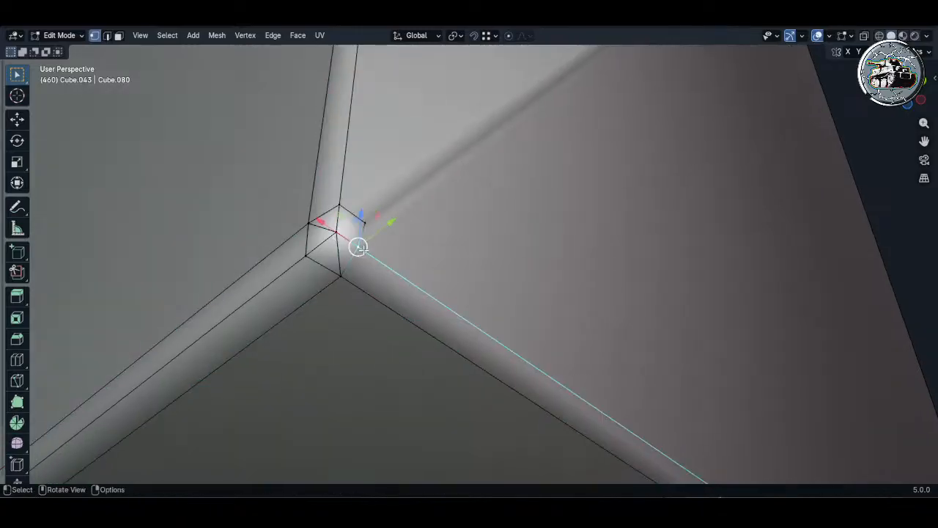
# - Move the corner patch's bottom-edge vertex along X and adjust its outer vertex's height along Z
pyautogui.scroll(3, 361, 249)
pyautogui.press('g')
pyautogui.press('x')
pyautogui.click(327, 297)
pyautogui.click(367, 206)
pyautogui.moveTo(367, 206); pyautogui.dragTo(373, 245, button='middle')
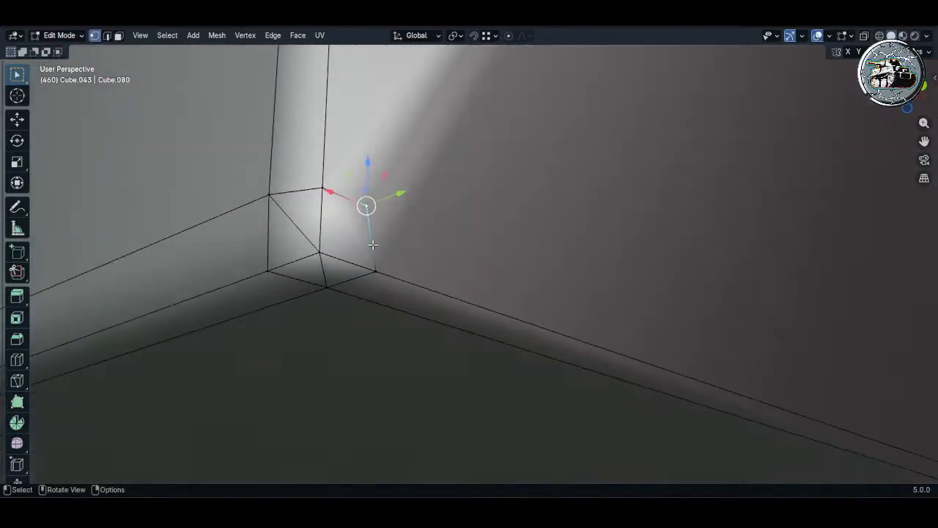
pyautogui.press('g')
pyautogui.press('z')
pyautogui.keyDown('ctrl'); pyautogui.click(328, 194); pyautogui.keyUp('ctrl')
# - Level the patch's two upper cut vertices with a Z scale of 0 and shift them along Z
pyautogui.moveTo(327, 194); pyautogui.dragTo(354, 221, button='middle')
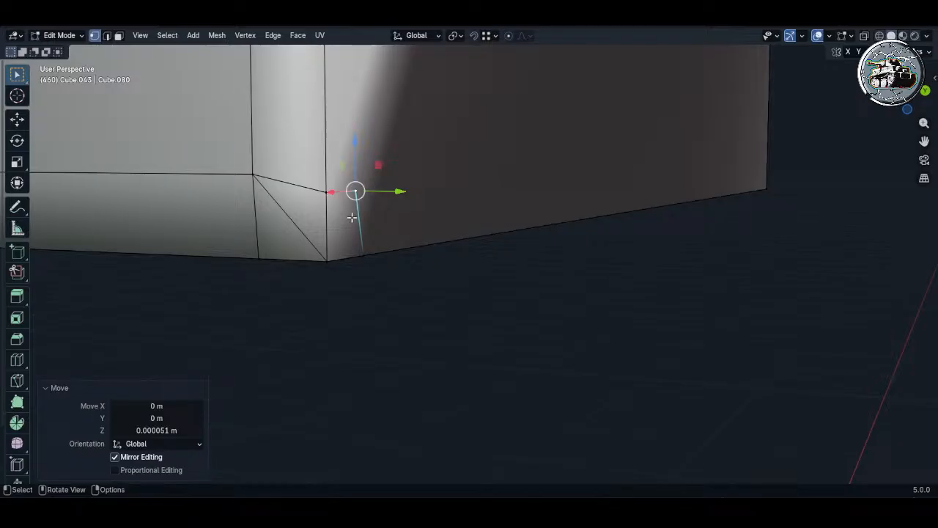
pyautogui.keyDown('shift'); pyautogui.click(327, 193); pyautogui.keyUp('shift')
pyautogui.press('s')
pyautogui.press('z')
pyautogui.press('0')
pyautogui.click(323, 189)
pyautogui.press('g')
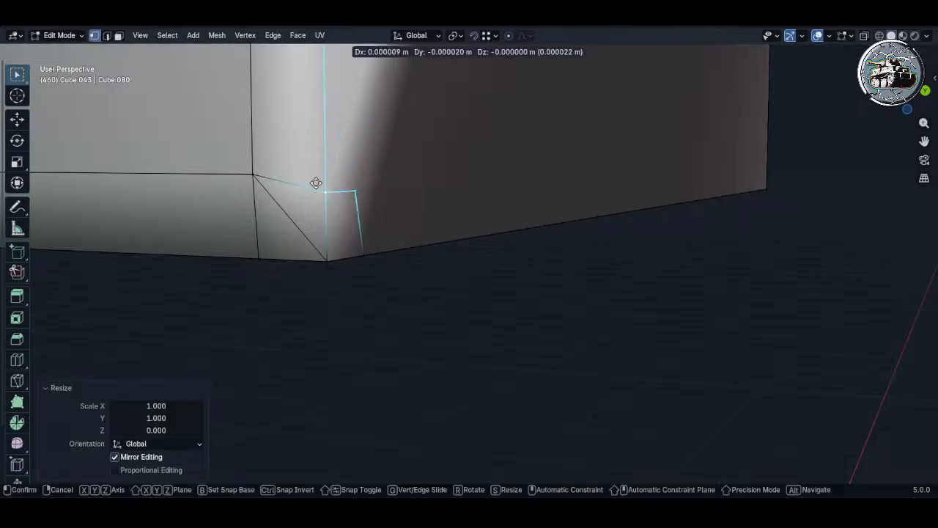
pyautogui.press('z')
pyautogui.click(315, 182)
# - Move the patch's outer vertex along X to line up above the bottom-edge vertex
pyautogui.moveTo(316, 183); pyautogui.dragTo(315, 217, button='middle')
pyautogui.press('g')
pyautogui.press('x')
pyautogui.click(372, 205)
# - Dissolve the two diagonal edges inside the lower outer corner's patch
pyautogui.press('2')
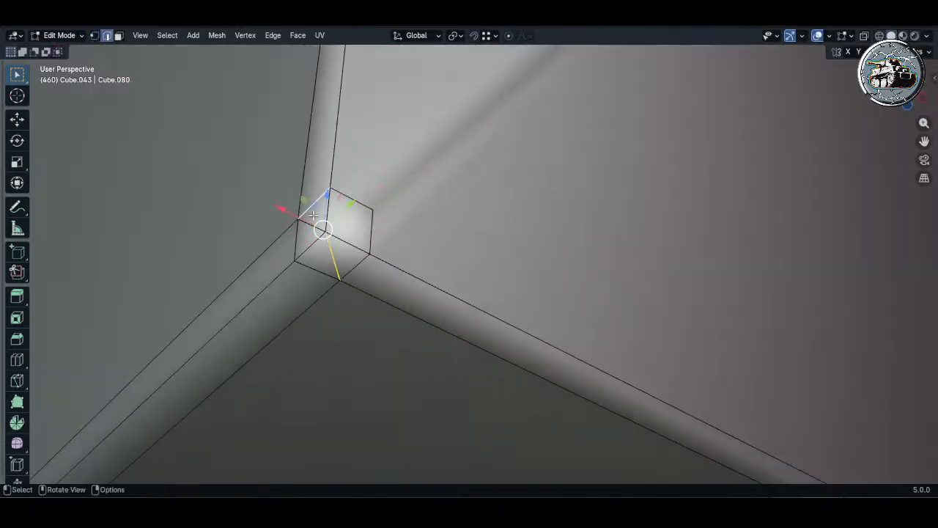
pyautogui.keyDown('shift'); pyautogui.click(331, 255); pyautogui.keyUp('shift')
pyautogui.press('x')
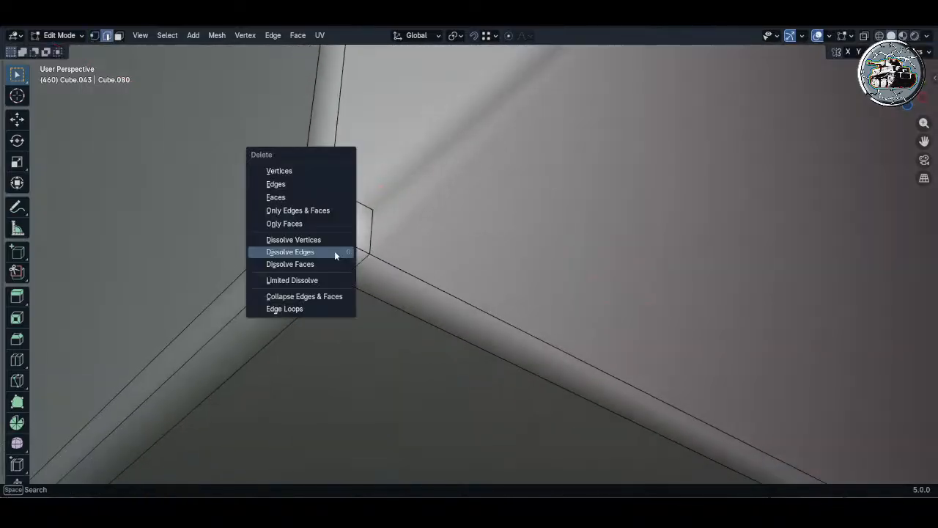
pyautogui.click(334, 251)
# - Knife-cut a patch around the block's next lower corner, crossing its vertical edge and both adjoining bottom edges
pyautogui.moveTo(335, 251); pyautogui.dragTo(562, 184, button='middle')
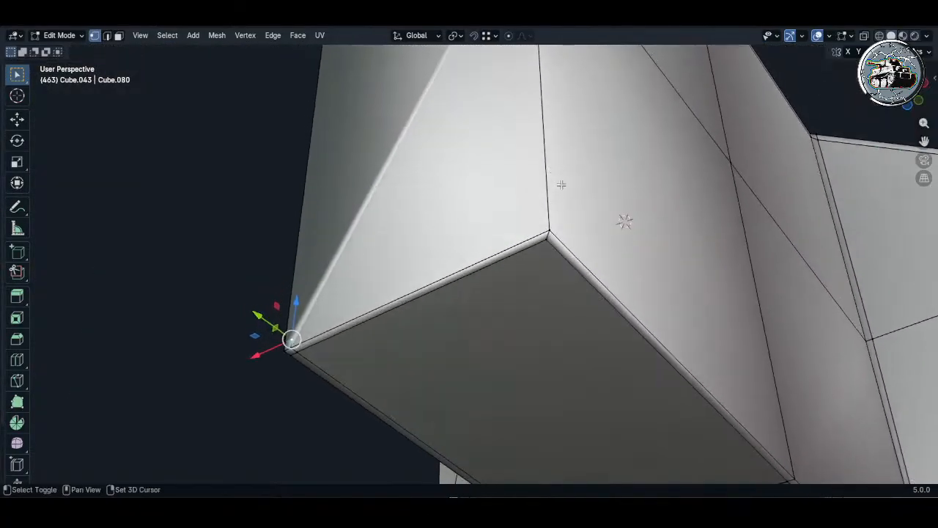
pyautogui.scroll(6, 550, 235)
pyautogui.press('k')
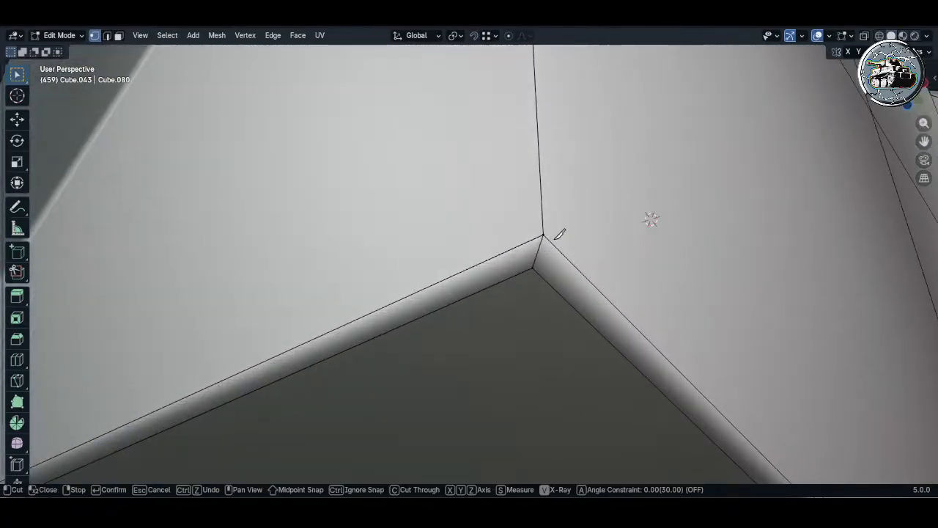
pyautogui.click(533, 267)
pyautogui.click(516, 224)
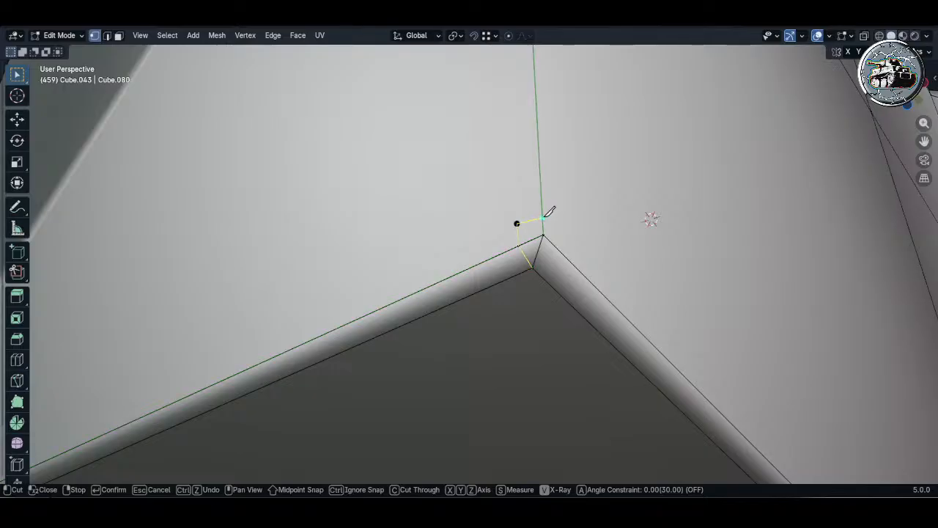
pyautogui.click(543, 214)
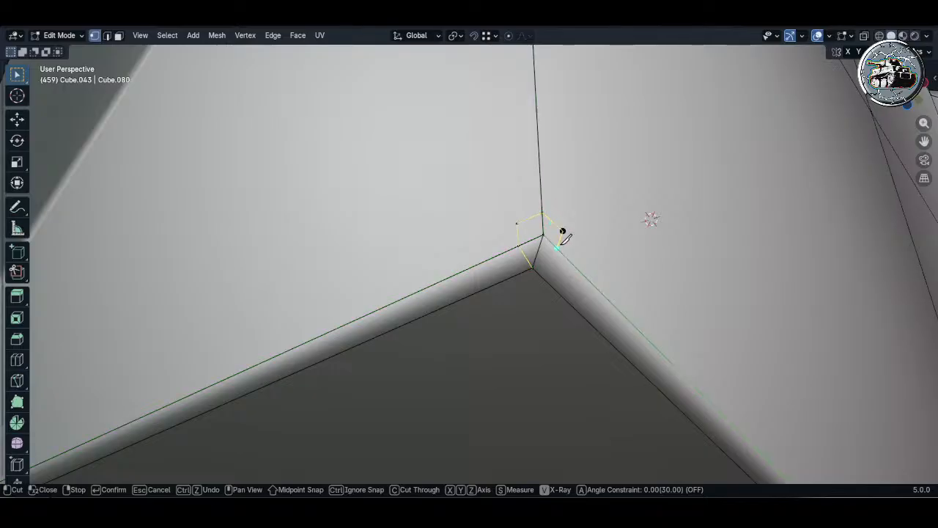
pyautogui.click(562, 233)
pyautogui.hotkey('alt', 'a')
pyautogui.scroll(4, 556, 253)
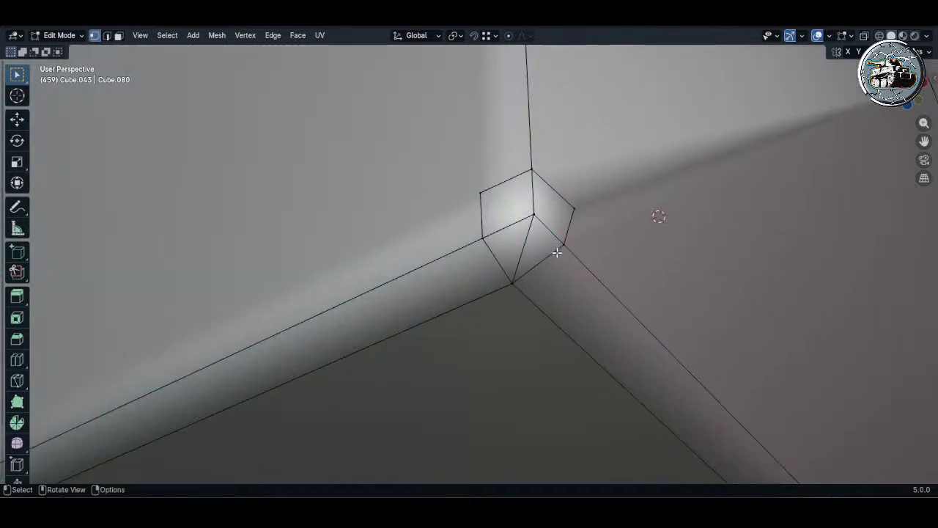
# - Square up the patch's two bottom-edge vertices by moving one along Y and the other along X
pyautogui.press('g')
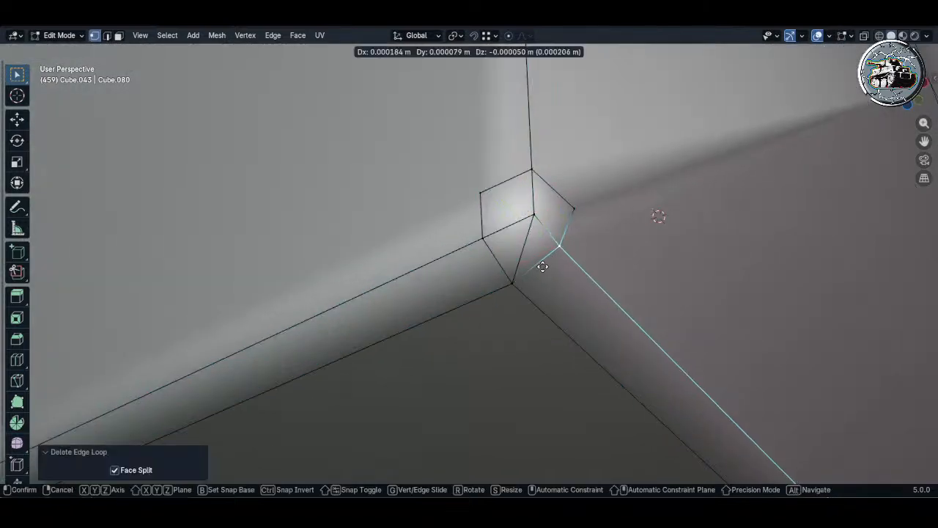
pyautogui.press('y')
pyautogui.click(520, 275)
pyautogui.moveTo(520, 274); pyautogui.dragTo(539, 227, button='middle')
pyautogui.click(484, 241)
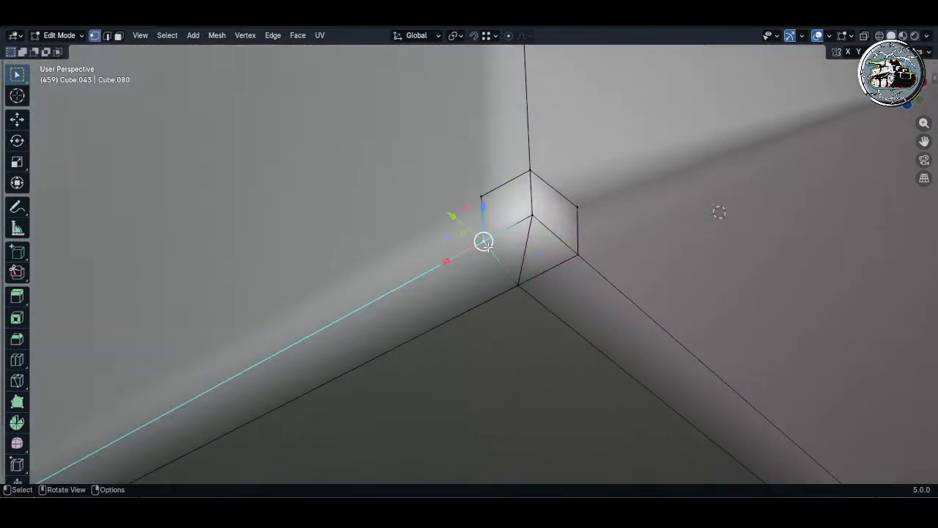
pyautogui.press('g')
pyautogui.press('x')
pyautogui.click(492, 275)
# - Move the patch's outer vertex on the wide face about 0.0006 m along X and adjust its height along Z
pyautogui.click(482, 197)
pyautogui.press('g')
pyautogui.press('x')
pyautogui.click(476, 224)
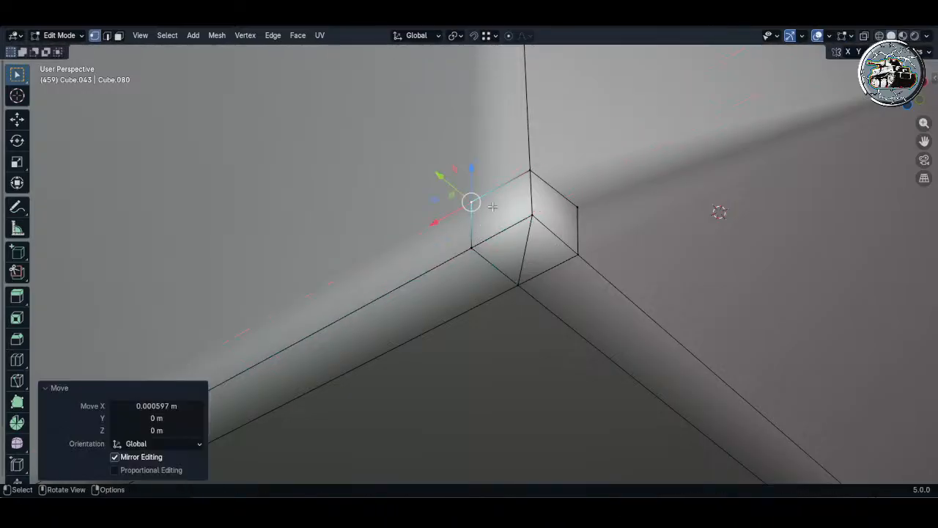
pyautogui.press('g')
pyautogui.press('z')
pyautogui.moveTo(513, 171); pyautogui.dragTo(535, 241, button='middle')
pyautogui.click(532, 180)
# - Align the outer vertex on the adjoining face along Y and dissolve the diagonal edge inside the corner patch
pyautogui.click(571, 209)
pyautogui.press('g')
pyautogui.press('y')
pyautogui.click(570, 206)
pyautogui.press('2')
pyautogui.press('x')
pyautogui.click(529, 257)
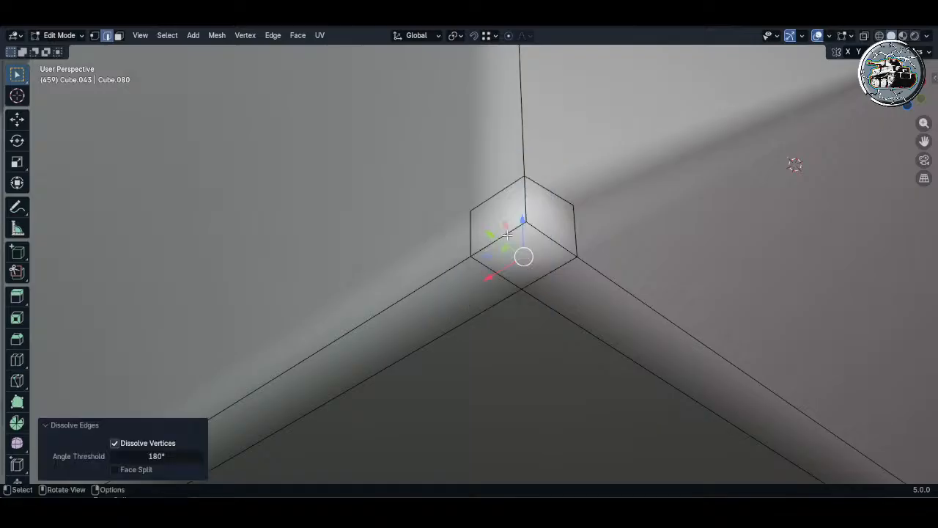
# - Connect the two corner patches' outer vertices with a supporting edge along the bottom of the face between them
pyautogui.press('1')
pyautogui.click(470, 207)
pyautogui.keyDown('shift'); pyautogui.moveTo(470, 207); pyautogui.dragTo(635, 180, button='middle'); pyautogui.keyUp('shift')
pyautogui.scroll(-7, 513, 242)
pyautogui.moveTo(513, 241); pyautogui.dragTo(439, 249, button='middle')
pyautogui.scroll(-3, 424, 294)
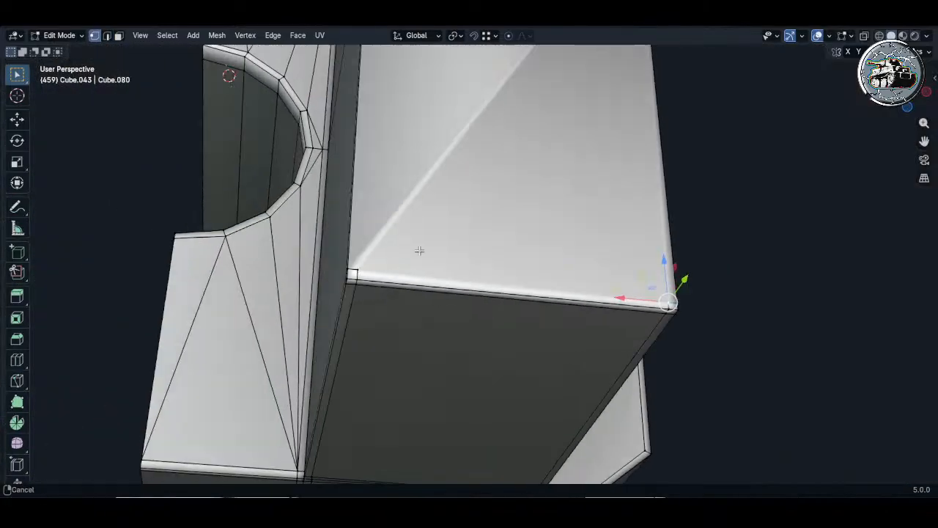
pyautogui.keyDown('shift'); pyautogui.click(388, 261); pyautogui.keyUp('shift')
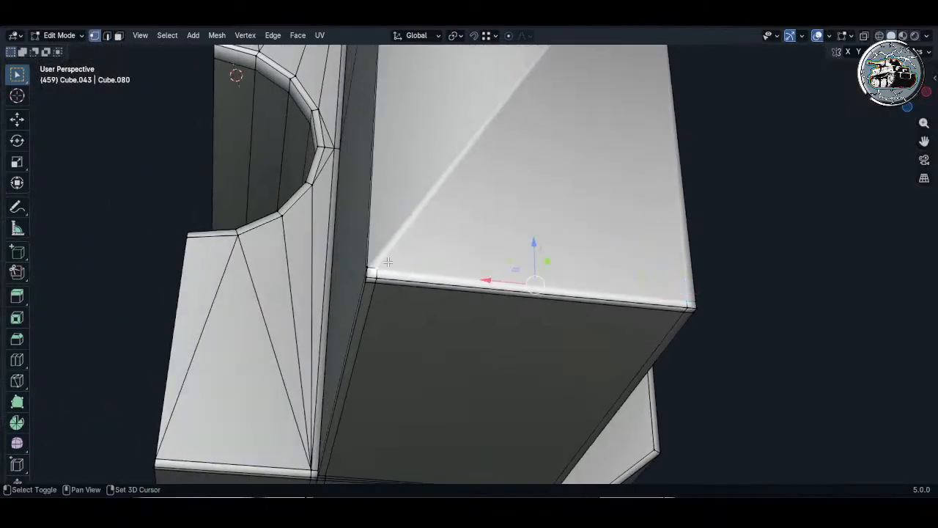
pyautogui.press('j')
# - Lower the corner patch's outer vertex by about 0.00038 m along Z
pyautogui.moveTo(692, 292)
pyautogui.keyDown('shift'); pyautogui.mouseDown(button='middle')
pyautogui.moveTo(568, 282)
pyautogui.moveTo(614, 259)
pyautogui.mouseUp(button='middle'); pyautogui.keyUp('shift')
pyautogui.click(580, 269)
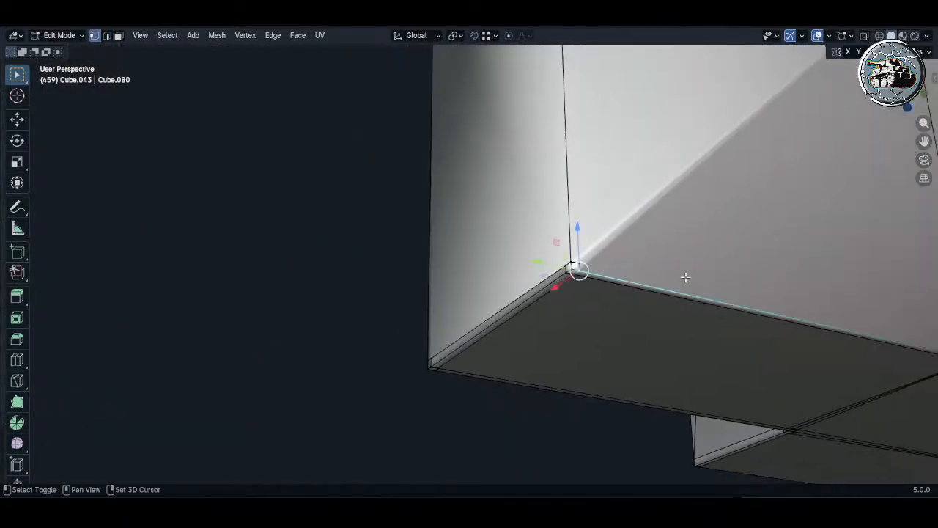
pyautogui.keyDown('shift'); pyautogui.moveTo(686, 277); pyautogui.dragTo(550, 253, button='middle'); pyautogui.keyUp('shift')
pyautogui.scroll(4, 443, 234)
pyautogui.click(445, 239)
pyautogui.press('g')
pyautogui.press('z')
pyautogui.click(428, 243)
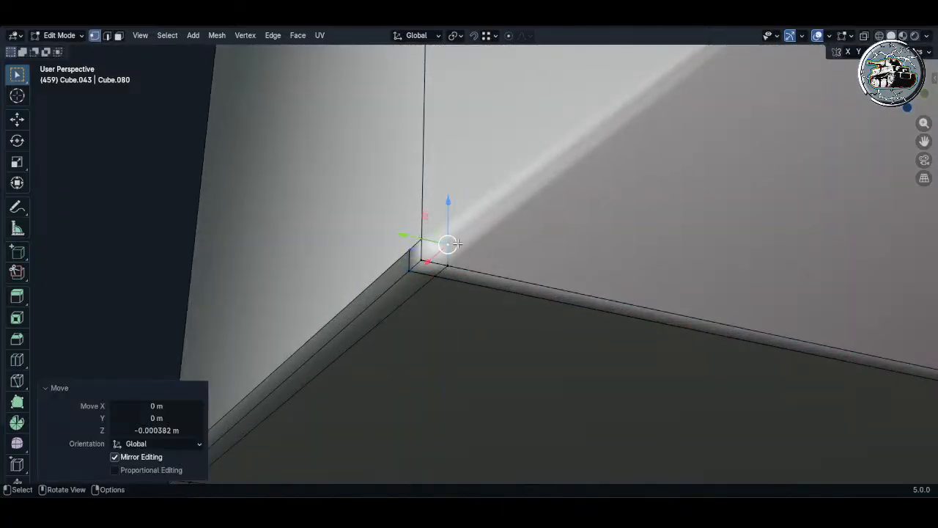
# - Connect that vertex to the matching patch vertex at the far end of the bottom edge with a supporting edge
pyautogui.scroll(-4, 432, 242)
pyautogui.keyDown('shift'); pyautogui.moveTo(848, 310); pyautogui.dragTo(630, 253, button='middle'); pyautogui.keyUp('shift')
pyautogui.keyDown('shift'); pyautogui.moveTo(705, 221); pyautogui.dragTo(432, 258, button='middle'); pyautogui.keyUp('shift')
pyautogui.scroll(-4, 432, 257)
pyautogui.moveTo(616, 218); pyautogui.dragTo(639, 220, button='middle')
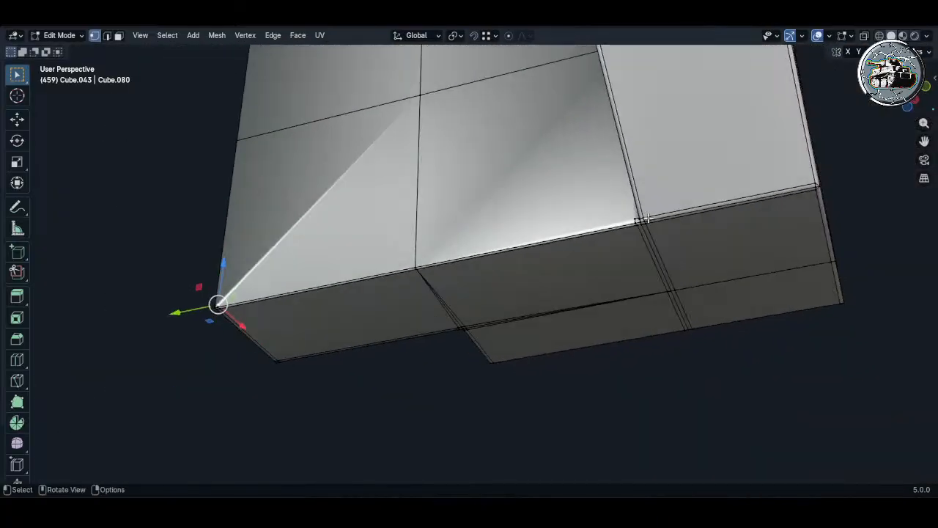
pyautogui.scroll(4, 636, 221)
pyautogui.keyDown('shift'); pyautogui.click(623, 221); pyautogui.keyUp('shift')
pyautogui.press('j')
pyautogui.click(524, 218)
pyautogui.moveTo(557, 218)
pyautogui.keyDown('shift'); pyautogui.mouseDown(button='middle')
pyautogui.moveTo(601, 218)
pyautogui.moveTo(659, 242)
pyautogui.moveTo(628, 269)
pyautogui.moveTo(614, 209)
pyautogui.moveTo(622, 92)
pyautogui.mouseUp(button='middle'); pyautogui.keyUp('shift')
pyautogui.click(664, 245)
pyautogui.scroll(-4, 640, 218)
pyautogui.scroll(5, 618, 183)
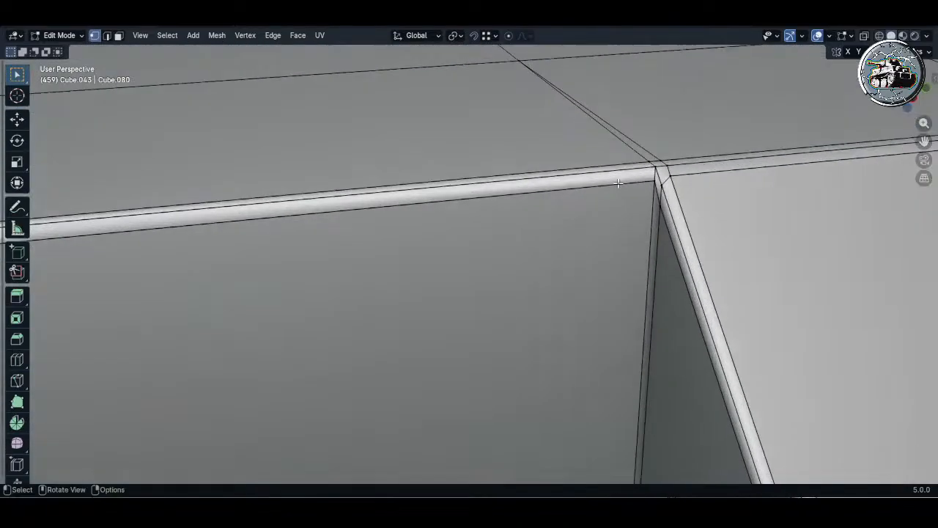
pyautogui.press('a')
pyautogui.hotkey('alt', 'a')
pyautogui.press('c')
pyautogui.moveTo(498, 196); pyautogui.dragTo(468, 170)
pyautogui.rightClick(463, 165)
pyautogui.rightClick(454, 158)
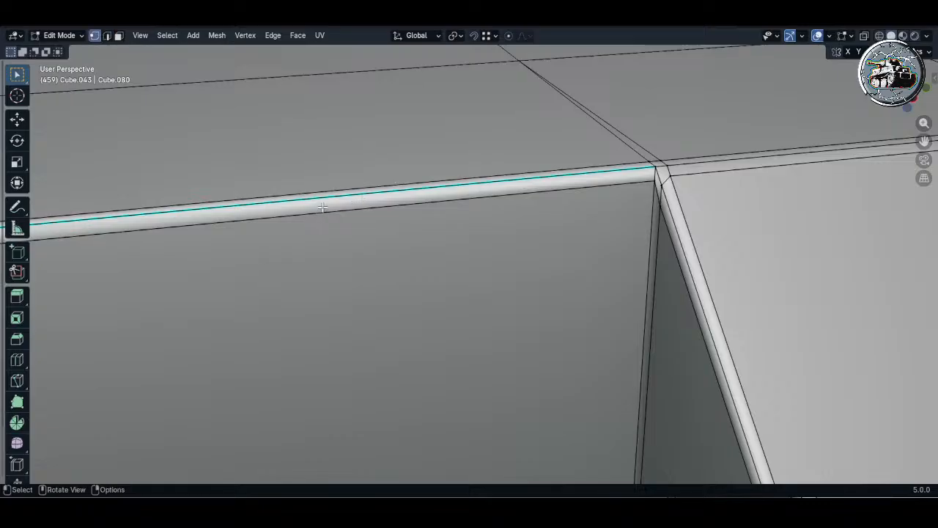
pyautogui.moveTo(323, 207); pyautogui.dragTo(357, 218, button='middle')
pyautogui.rightClick(360, 219)
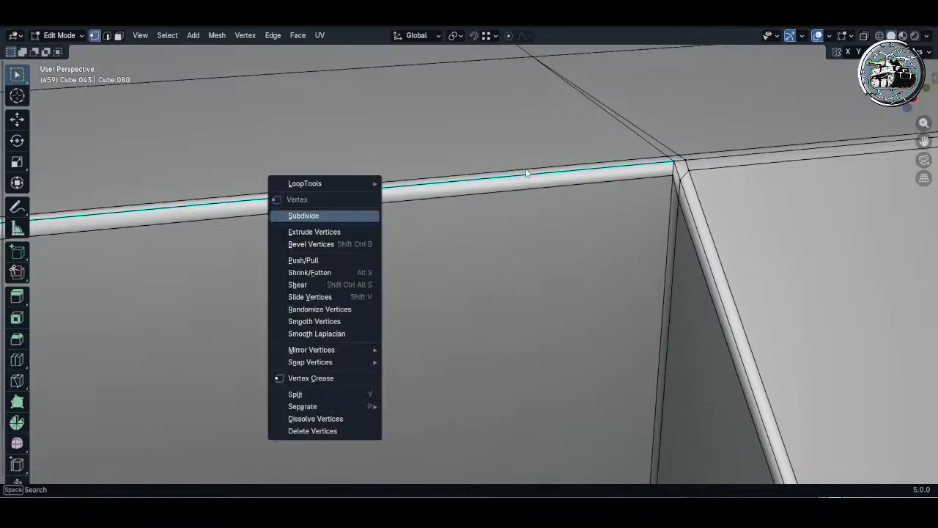
pyautogui.press('Escape')
# - Subdivide the long edges of the bevel strip along the top of the recessed side face
pyautogui.scroll(-5, 490, 211)
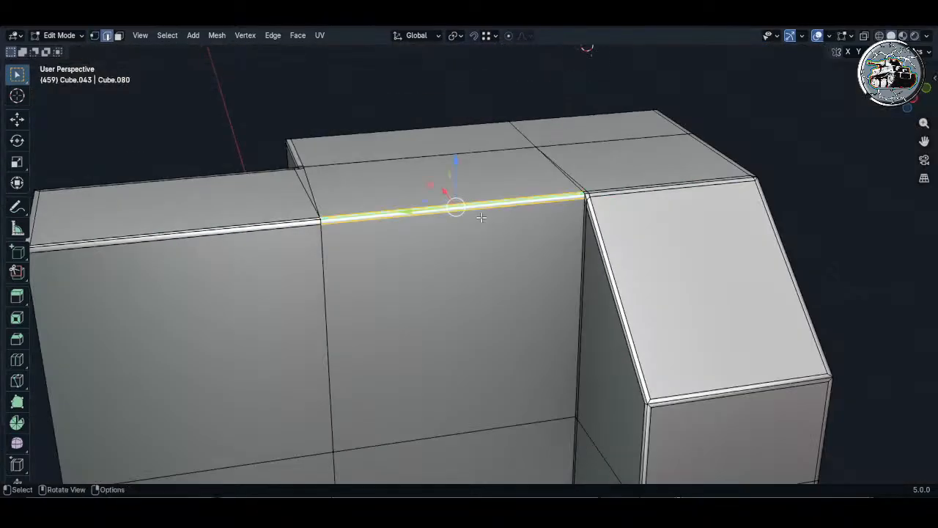
pyautogui.hotkey('alt', 'a')
pyautogui.scroll(2, 471, 218)
pyautogui.hotkey('ctrl', 'z')
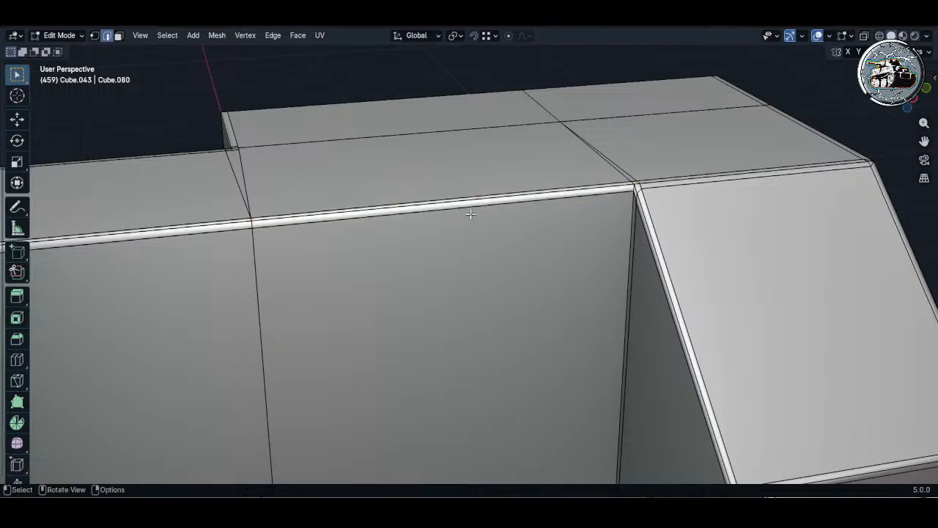
pyautogui.rightClick(451, 140)
pyautogui.click(451, 140)
# - Slide the new cross edge along the bevel strip until it sits close to the inner corner
pyautogui.press('1')
pyautogui.hotkey('alt', 'a')
pyautogui.press('c')
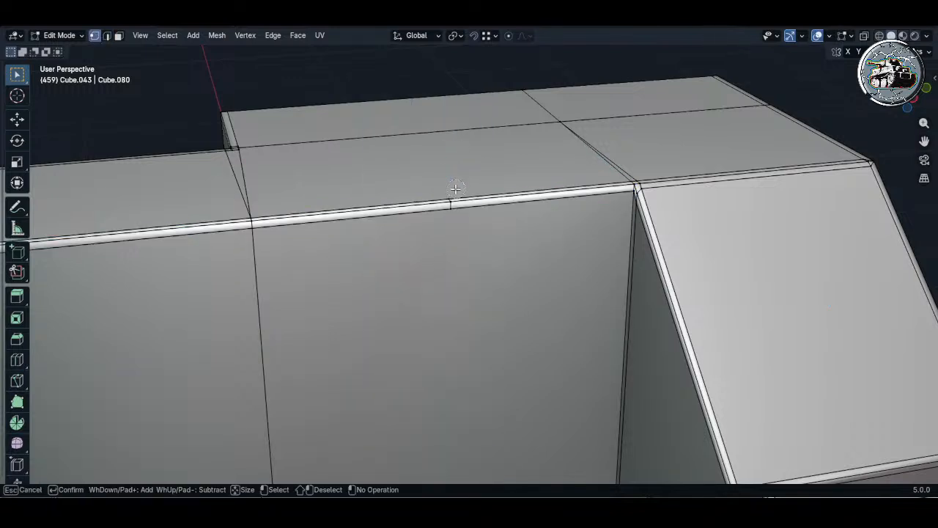
pyautogui.click(629, 229)
pyautogui.scroll(3, 631, 220)
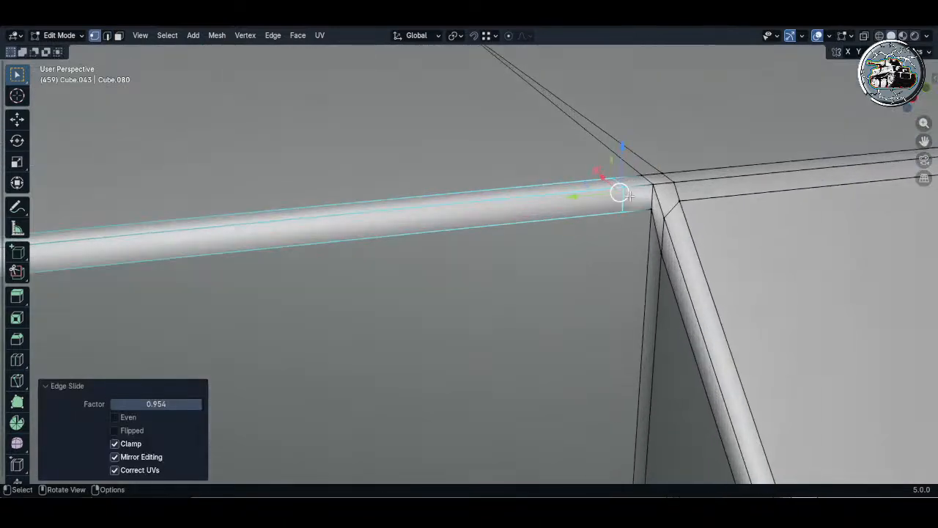
pyautogui.press('g')
pyautogui.press('g')
pyautogui.click(850, 189)
pyautogui.hotkey('alt', 'a')
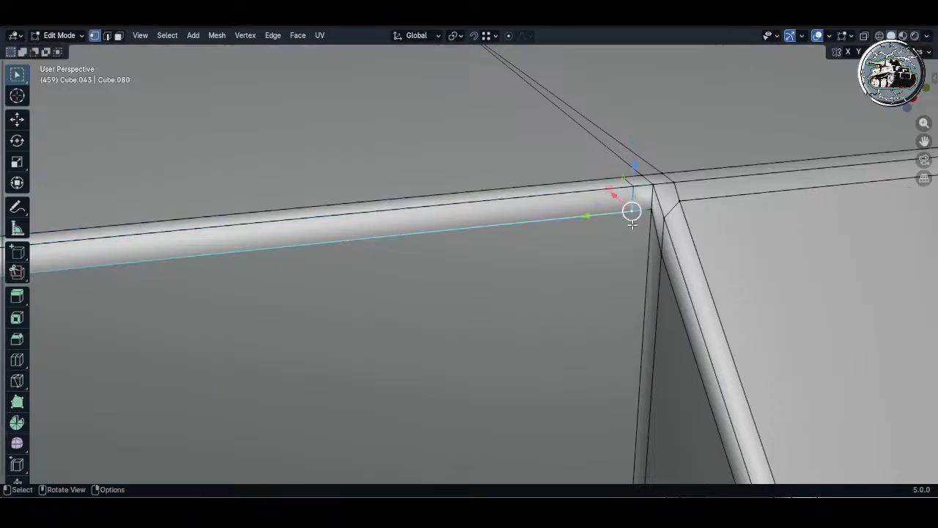
# - Cut a small square patch into the bevels at the block's outer top corner with the Knife tool
pyautogui.scroll(-9, 632, 225)
pyautogui.keyDown('shift'); pyautogui.moveTo(601, 383); pyautogui.dragTo(579, 297, button='middle'); pyautogui.keyUp('shift')
pyautogui.scroll(6, 560, 315)
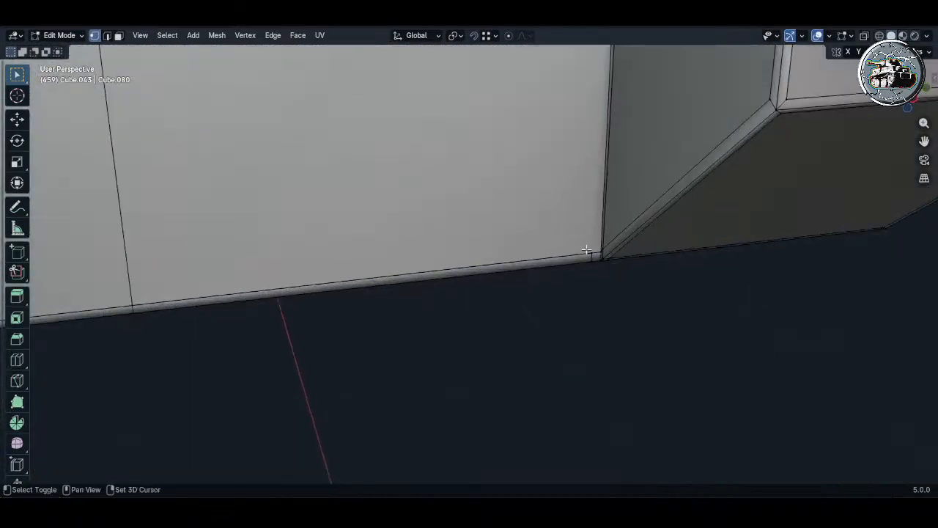
pyautogui.moveTo(607, 221); pyautogui.dragTo(464, 294, button='middle')
pyautogui.scroll(-6, 631, 240)
pyautogui.scroll(5, 464, 294)
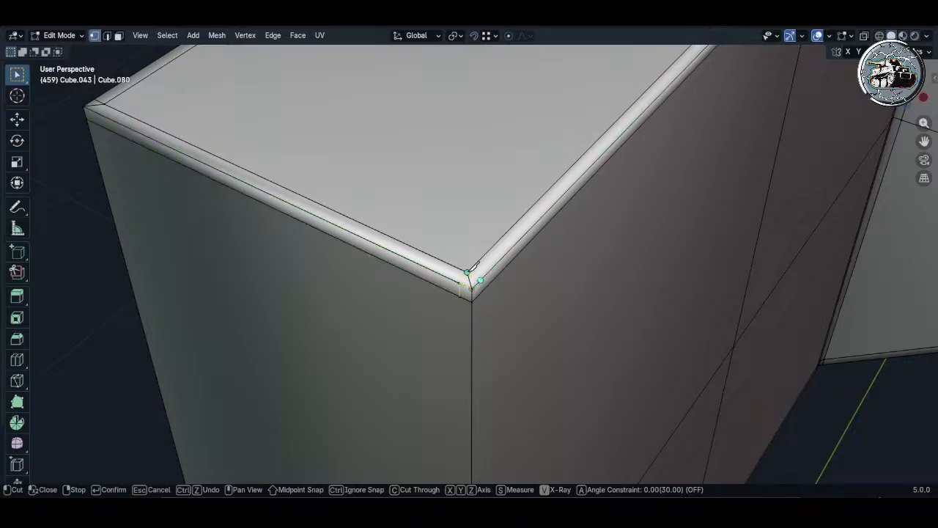
pyautogui.press('Return')
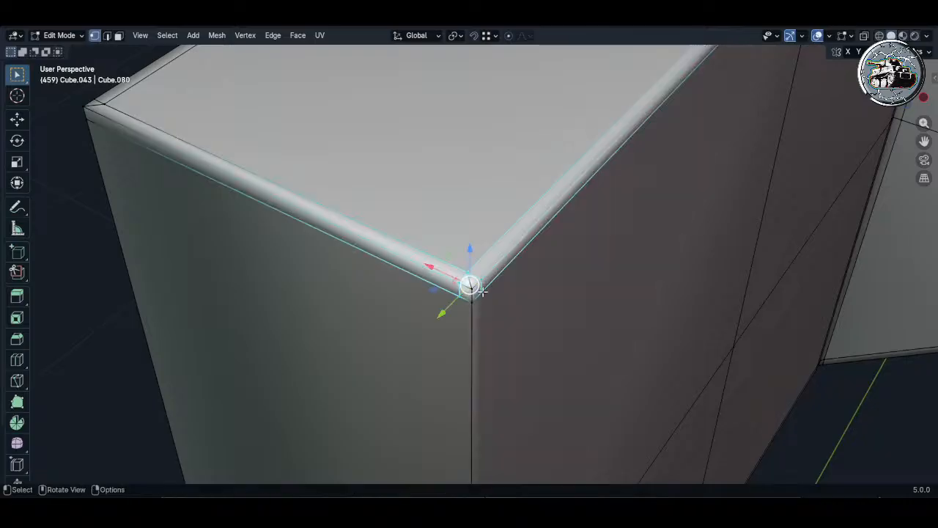
# - Dissolve the diagonal edge inside the new top corner patch
pyautogui.hotkey('alt', 'a')
pyautogui.scroll(2, 474, 289)
pyautogui.press('2')
pyautogui.click(471, 285)
pyautogui.press('x')
pyautogui.click(471, 287)
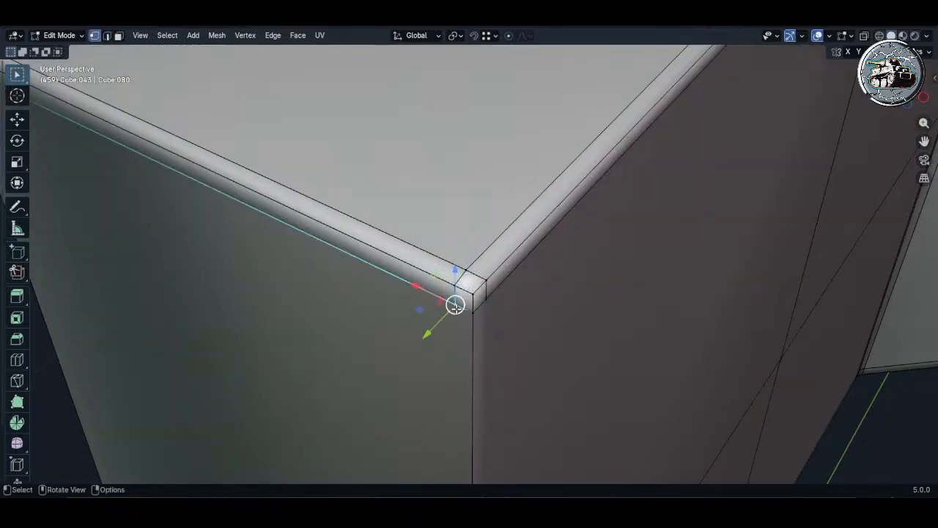
# - Connect the top patch's outer vertex on the narrow face to the matching bottom vertex with a vertical supporting edge
pyautogui.scroll(-8, 455, 306)
pyautogui.keyDown('shift'); pyautogui.moveTo(463, 306); pyautogui.dragTo(465, 181, button='middle'); pyautogui.keyUp('shift')
pyautogui.keyDown('shift'); pyautogui.moveTo(474, 384); pyautogui.dragTo(472, 131, button='middle'); pyautogui.keyUp('shift')
pyautogui.scroll(4, 461, 356)
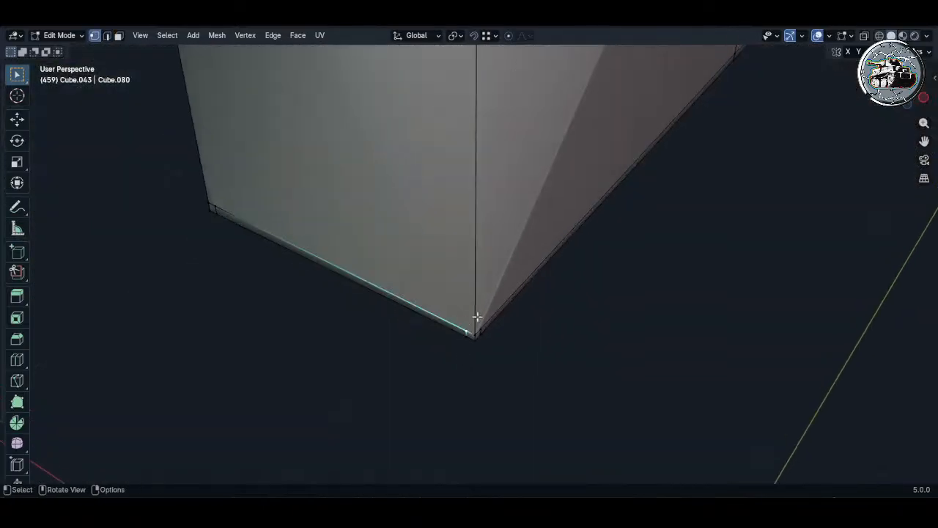
pyautogui.press('j')
# - Connect the bottom and top patch vertices on the adjoining wide face with a second vertical supporting edge
pyautogui.click(481, 330)
pyautogui.keyDown('shift'); pyautogui.moveTo(494, 269); pyautogui.dragTo(491, 417, button='middle'); pyautogui.keyUp('shift')
pyautogui.scroll(-4, 488, 293)
pyautogui.keyDown('shift'); pyautogui.moveTo(486, 146); pyautogui.dragTo(489, 425, button='middle'); pyautogui.keyUp('shift')
pyautogui.scroll(2, 492, 239)
pyautogui.keyDown('shift'); pyautogui.click(510, 222); pyautogui.keyUp('shift')
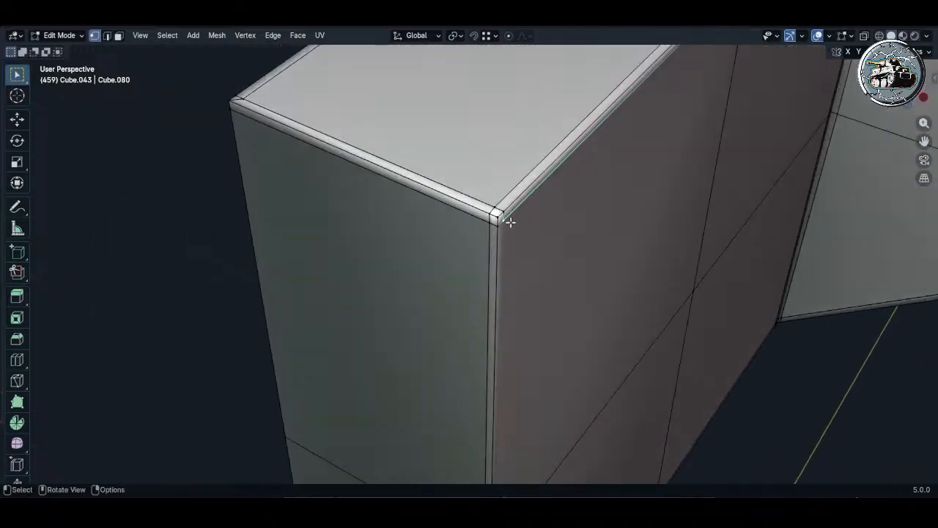
pyautogui.moveTo(510, 222); pyautogui.dragTo(541, 354, button='middle')
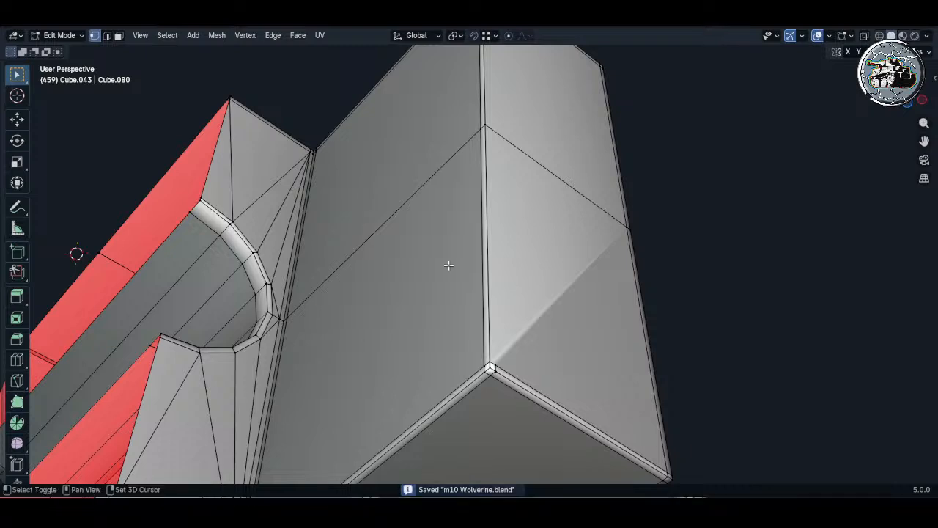
# - Subdivide the two long edges of the bevel strip along the top of the outer end face
pyautogui.keyDown('shift'); pyautogui.moveTo(449, 265); pyautogui.dragTo(433, 242, button='middle'); pyautogui.keyUp('shift')
pyautogui.keyDown('shift'); pyautogui.moveTo(469, 150); pyautogui.dragTo(443, 251, button='middle'); pyautogui.keyUp('shift')
pyautogui.scroll(-2, 443, 251)
pyautogui.moveTo(443, 251); pyautogui.dragTo(435, 307, button='middle')
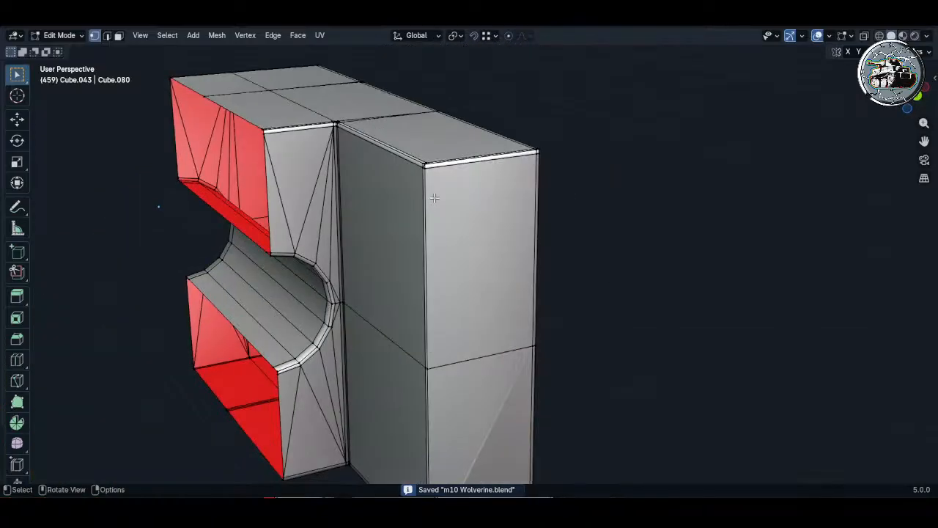
pyautogui.scroll(5, 434, 198)
pyautogui.moveTo(421, 138); pyautogui.dragTo(423, 209, button='middle')
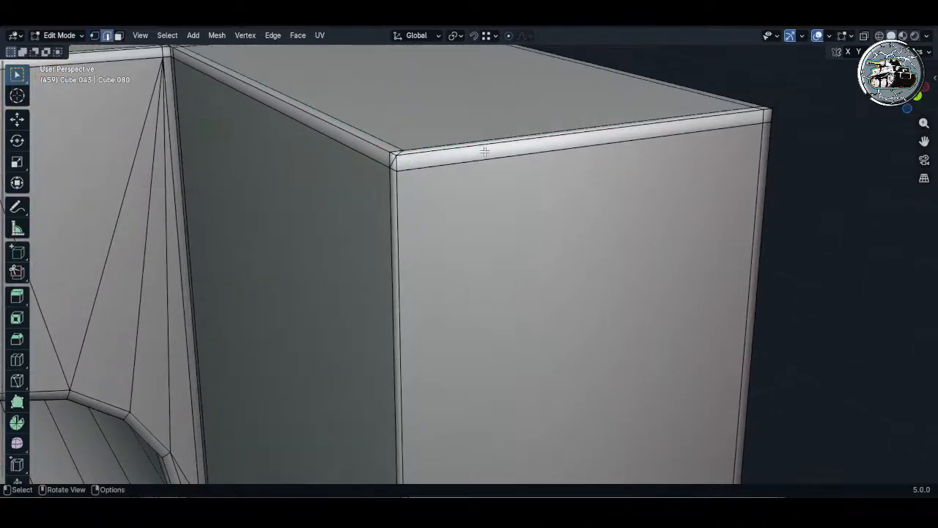
pyautogui.click(485, 147)
pyautogui.keyDown('shift'); pyautogui.click(490, 161); pyautogui.keyUp('shift')
pyautogui.rightClick(490, 160)
pyautogui.click(473, 130)
# - Connect the strip's new midpoints and move the cross edge along X until it sits close to the block's corner
pyautogui.press('1')
pyautogui.rightClick(599, 130)
pyautogui.press('g')
pyautogui.press('g')
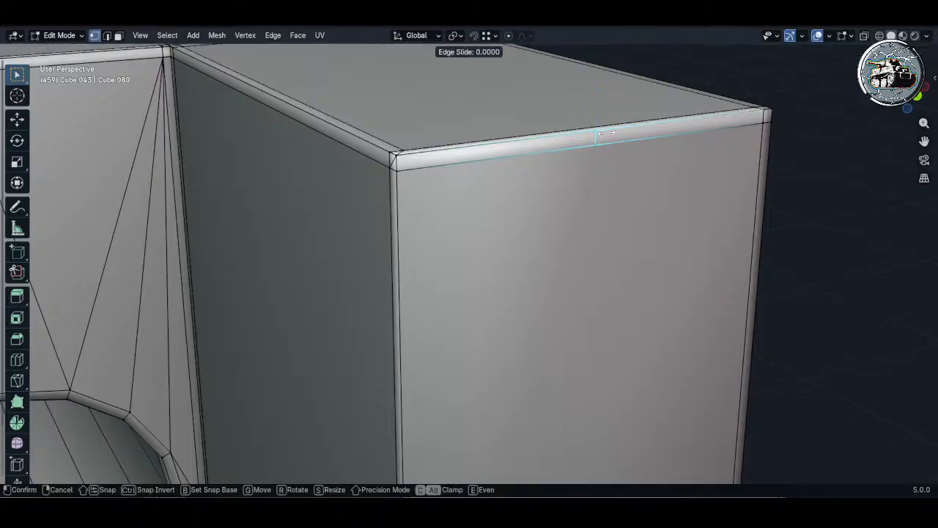
pyautogui.press('g')
pyautogui.press('x')
pyautogui.click(412, 150)
# - Clean up the top and bottom corner patches and run a vertical supporting edge between them along the end face
pyautogui.click(415, 142)
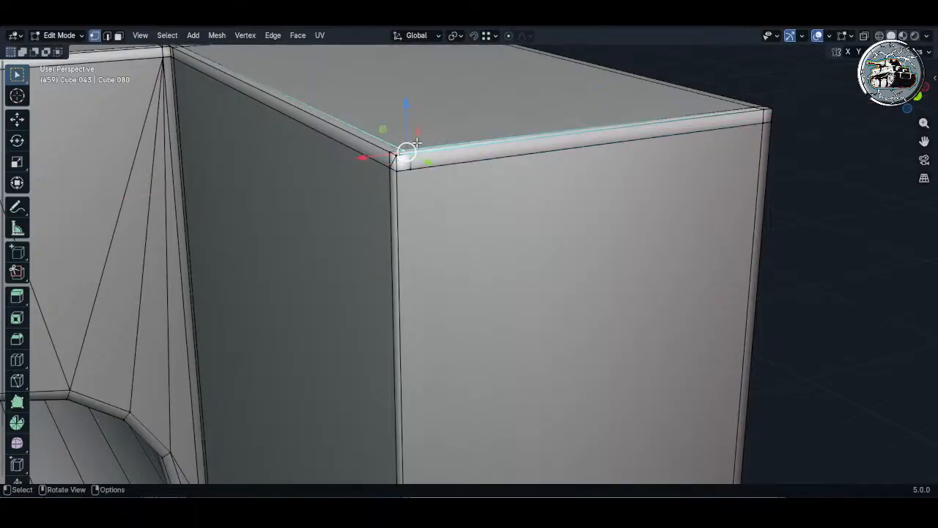
pyautogui.keyDown('shift'); pyautogui.moveTo(425, 262); pyautogui.dragTo(425, 129, button='middle'); pyautogui.keyUp('shift')
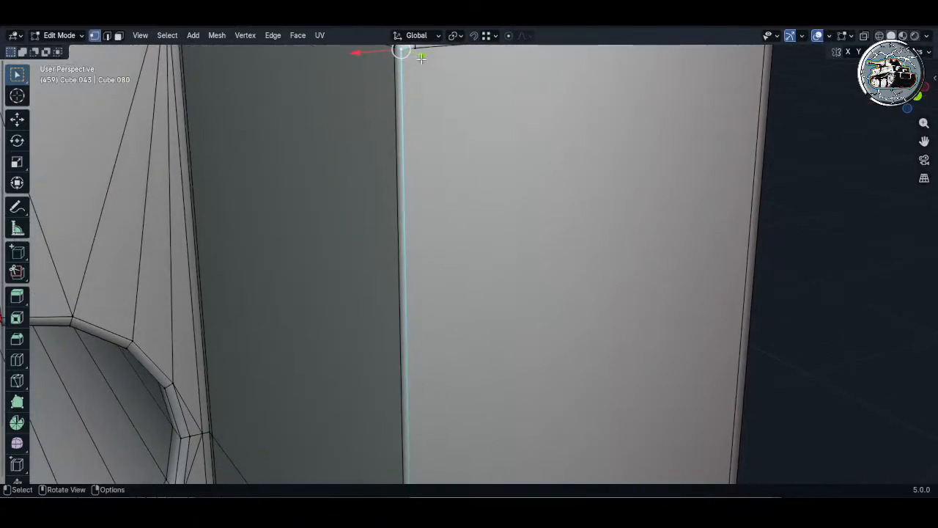
pyautogui.keyDown('ctrl'); pyautogui.moveTo(427, 199); pyautogui.dragTo(438, 276, button='middle'); pyautogui.keyUp('ctrl')
pyautogui.keyDown('shift'); pyautogui.moveTo(432, 374); pyautogui.dragTo(429, 280, button='middle'); pyautogui.keyUp('shift')
pyautogui.scroll(3, 429, 280)
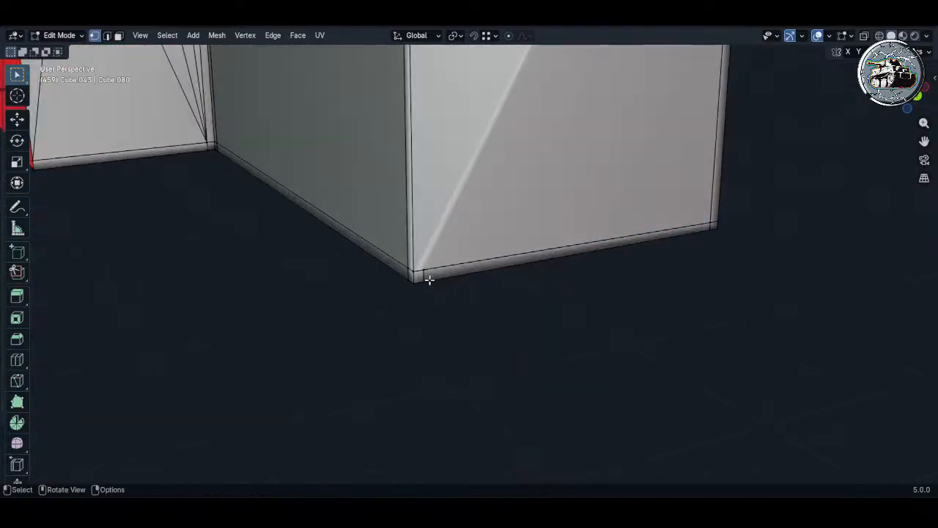
pyautogui.hotkey('ctrl', 'x')
# - Examine the smooth shading of the whole half-block from several sides in Object Mode
pyautogui.scroll(-6, 467, 255)
pyautogui.keyDown('shift'); pyautogui.moveTo(483, 199); pyautogui.dragTo(483, 294, button='middle'); pyautogui.keyUp('shift')
pyautogui.scroll(-2, 484, 294)
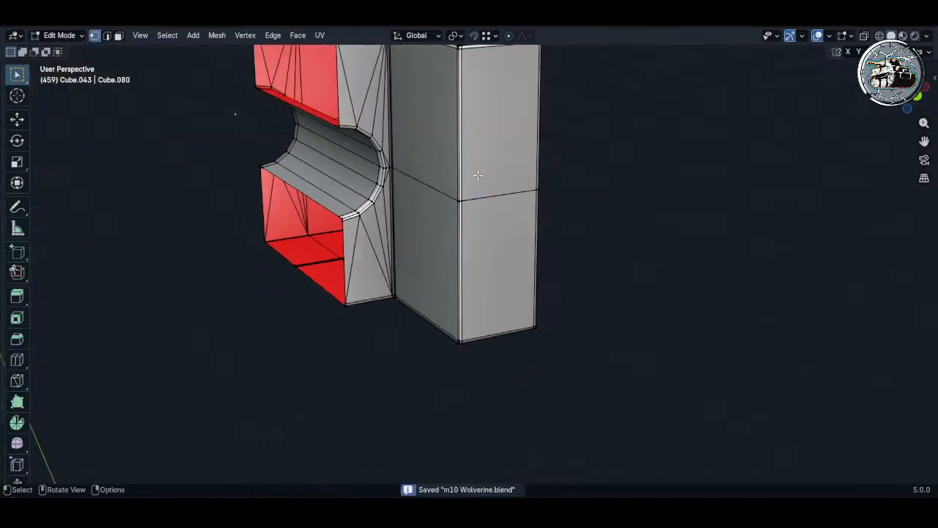
pyautogui.keyDown('shift'); pyautogui.moveTo(478, 175); pyautogui.dragTo(476, 333, button='middle'); pyautogui.keyUp('shift')
pyautogui.moveTo(470, 239); pyautogui.dragTo(470, 279, button='middle')
pyautogui.press('Tab')
pyautogui.keyDown('shift'); pyautogui.moveTo(476, 188); pyautogui.dragTo(477, 359, button='middle'); pyautogui.keyUp('shift')
pyautogui.moveTo(477, 290); pyautogui.dragTo(333, 252, button='middle')
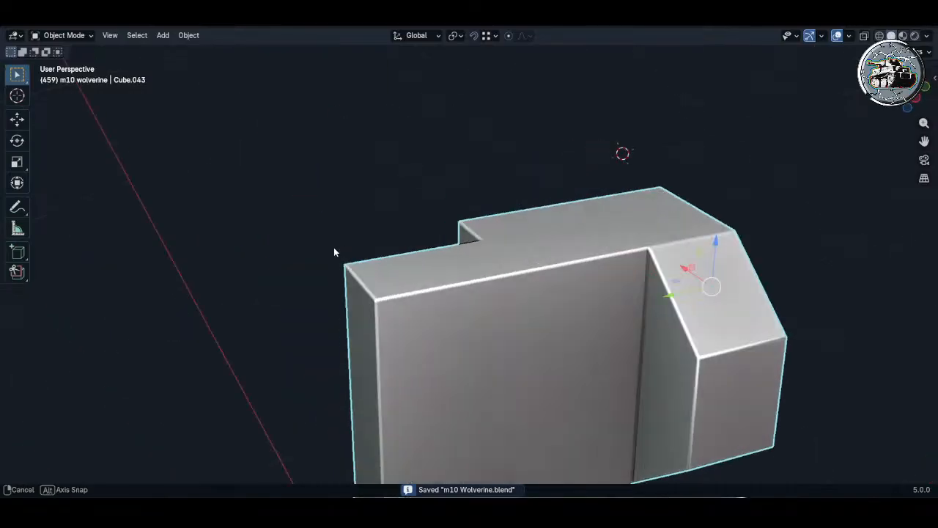
pyautogui.keyDown('shift'); pyautogui.moveTo(590, 272); pyautogui.dragTo(323, 344, button='middle'); pyautogui.keyUp('shift')
pyautogui.moveTo(513, 344); pyautogui.dragTo(447, 241, button='middle')
pyautogui.keyDown('shift'); pyautogui.moveTo(499, 190); pyautogui.dragTo(503, 325, button='middle'); pyautogui.keyUp('shift')
# - Select all faces of the flat side around the semicircular bore in Edit Mode
pyautogui.press('Tab')
pyautogui.keyDown('shift'); pyautogui.moveTo(536, 370); pyautogui.dragTo(557, 220, button='middle'); pyautogui.keyUp('shift')
pyautogui.press('3')
pyautogui.keyDown('alt'); pyautogui.click(471, 224); pyautogui.keyUp('alt')
pyautogui.press('c')
pyautogui.moveTo(557, 220); pyautogui.dragTo(591, 189)
pyautogui.keyDown('shift'); pyautogui.moveTo(481, 275); pyautogui.dragTo(475, 250, button='middle'); pyautogui.keyUp('shift')
pyautogui.press('c')
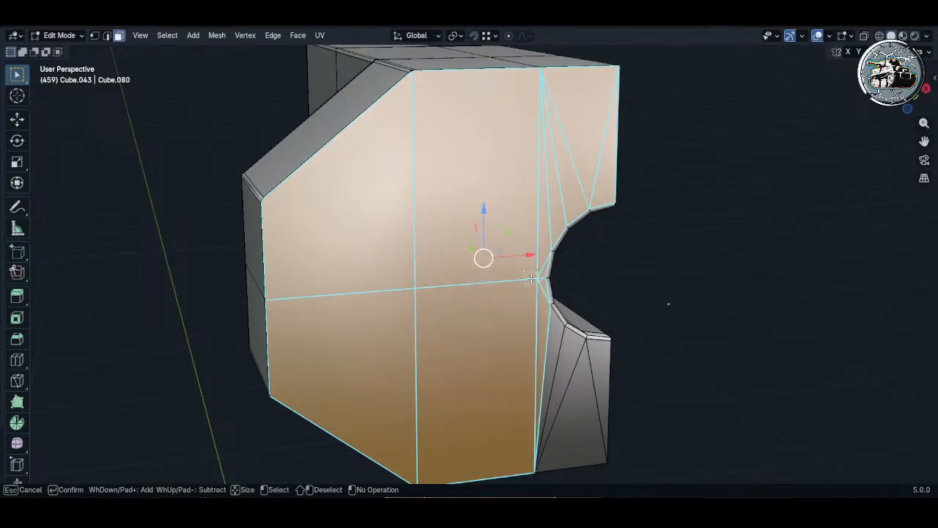
pyautogui.moveTo(530, 278); pyautogui.dragTo(618, 375)
pyautogui.press('Escape')
# - Inset the selected side faces by about 0.0047 m
pyautogui.moveTo(618, 374); pyautogui.dragTo(482, 298, button='middle')
pyautogui.scroll(4, 406, 218)
pyautogui.moveTo(406, 218); pyautogui.dragTo(438, 223, button='middle')
pyautogui.press('i')
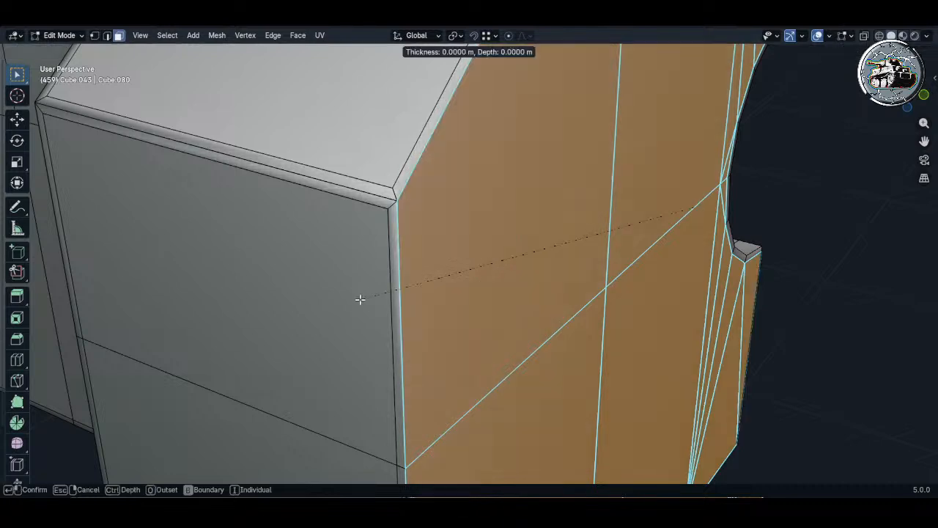
pyautogui.click(371, 298)
# - Delete the upper outer edge on the open side and snap the inset edge along X onto the boundary, about 0.0047 m
pyautogui.keyDown('shift'); pyautogui.moveTo(659, 173); pyautogui.dragTo(417, 242, button='middle'); pyautogui.keyUp('shift')
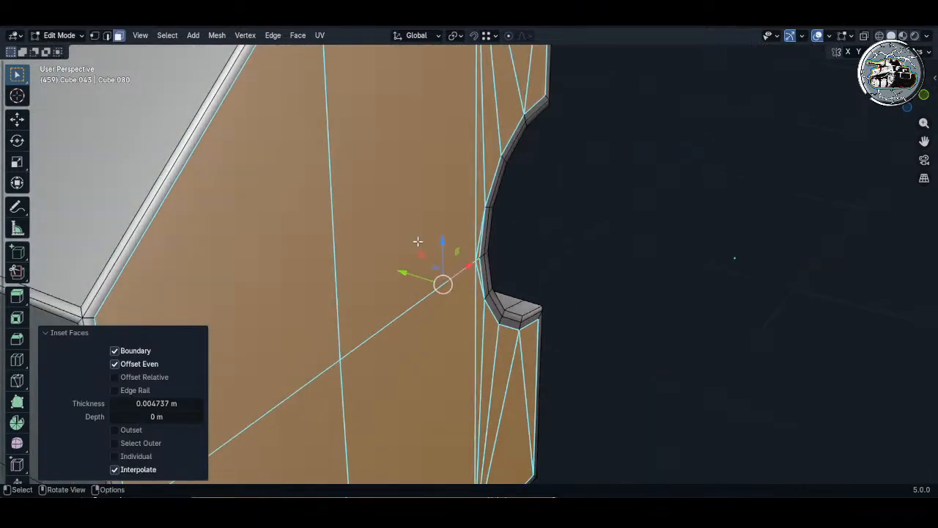
pyautogui.keyDown('shift'); pyautogui.moveTo(528, 59); pyautogui.dragTo(410, 303, button='middle'); pyautogui.keyUp('shift')
pyautogui.press('2')
pyautogui.click(420, 242)
pyautogui.press('x')
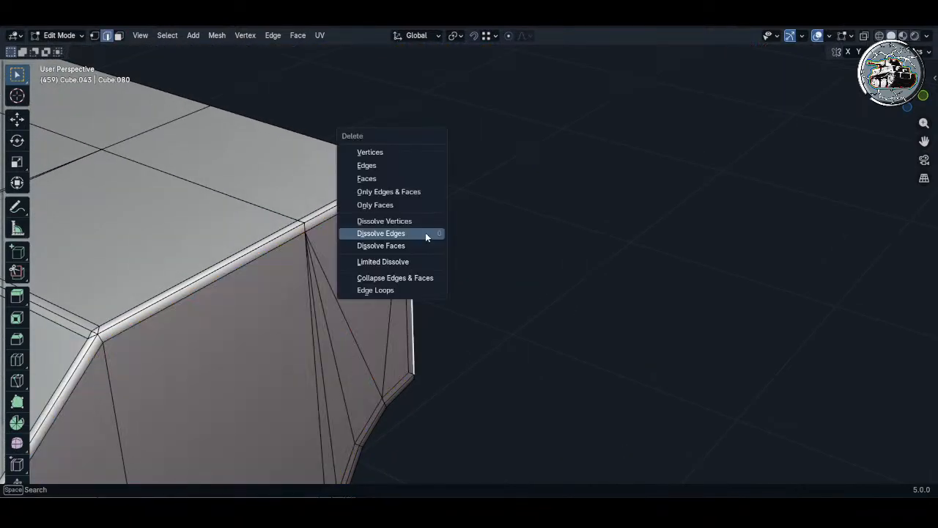
pyautogui.click(414, 165)
pyautogui.press('x')
pyautogui.keyDown('ctrl'); pyautogui.click(409, 167); pyautogui.keyUp('ctrl')
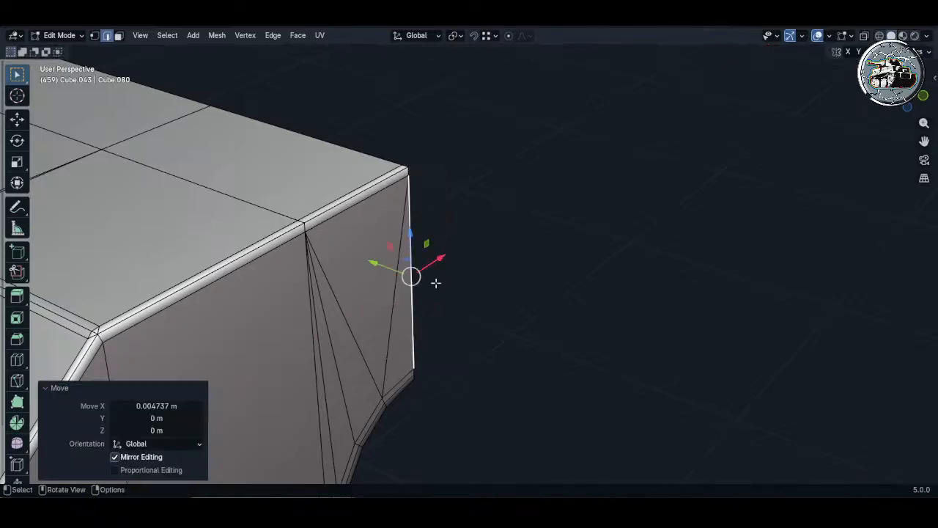
# - Delete the lower outer edge on the open side and snap its inset edge along X onto the boundary
pyautogui.moveTo(436, 283); pyautogui.dragTo(389, 181, button='middle')
pyautogui.keyDown('shift'); pyautogui.moveTo(472, 366); pyautogui.dragTo(481, 251, button='middle'); pyautogui.keyUp('shift')
pyautogui.click(437, 334)
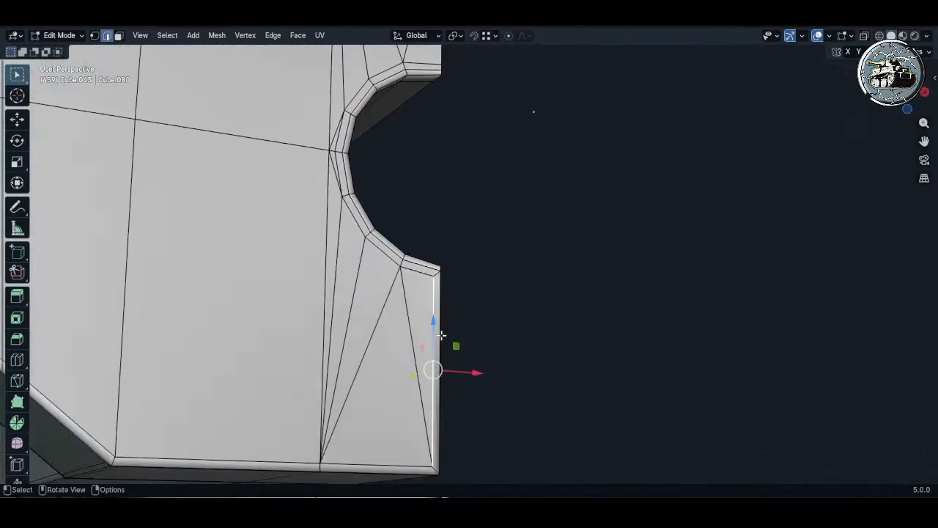
pyautogui.press('x')
pyautogui.click(447, 338)
pyautogui.press('g')
pyautogui.press('x')
pyautogui.keyDown('ctrl'); pyautogui.click(446, 272); pyautogui.keyUp('ctrl')
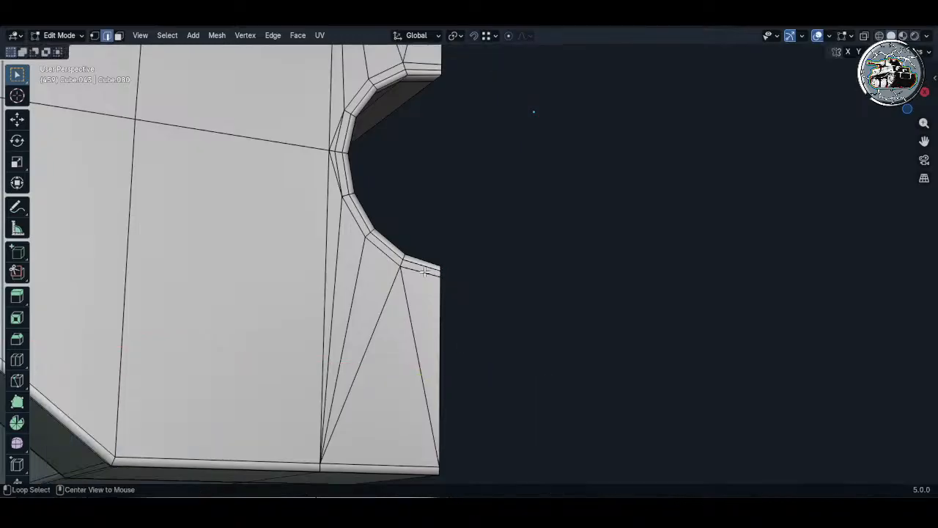
# - Slide the inset edge at the lower end of the bore closer to the bore's rim
pyautogui.press('g')
pyautogui.press('g')
pyautogui.click(456, 129)
pyautogui.click(410, 168)
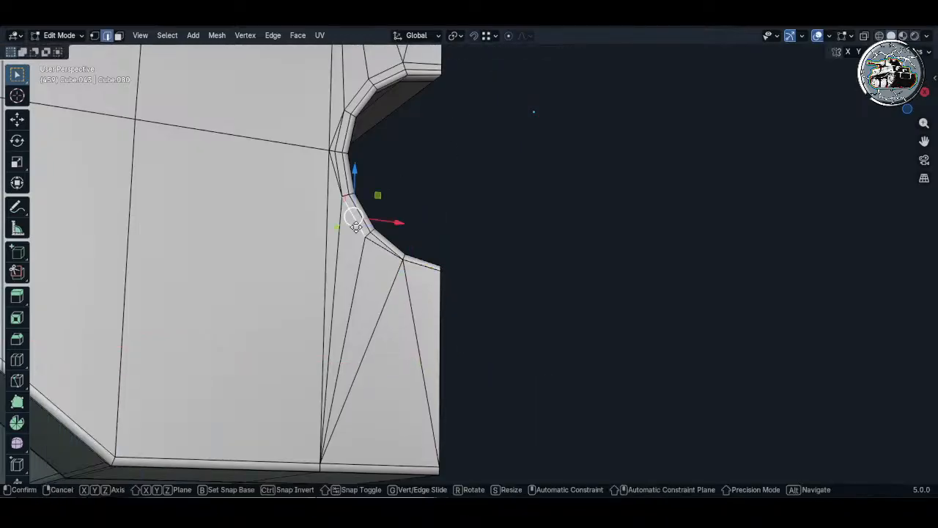
pyautogui.press('g')
pyautogui.click(551, 178)
pyautogui.hotkey('ctrl', 'z')
# - Slide the inset edge on the bore's lower arc out to the support edge along the rim
pyautogui.moveTo(417, 210); pyautogui.dragTo(379, 230, button='middle')
pyautogui.scroll(2, 379, 230)
pyautogui.press('g')
pyautogui.press('g')
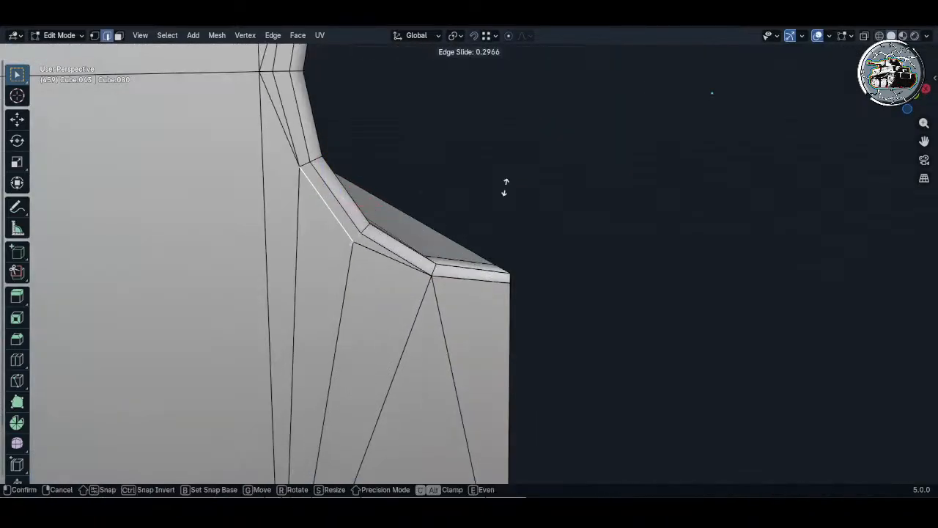
pyautogui.click(364, 50)
# - Slide the inset vertices at the middle of the bore's curve onto the rim's support edge
pyautogui.keyDown('shift'); pyautogui.moveTo(315, 109); pyautogui.dragTo(340, 248, button='middle'); pyautogui.keyUp('shift')
pyautogui.press('1')
pyautogui.click(301, 215)
pyautogui.press('g')
pyautogui.press('g')
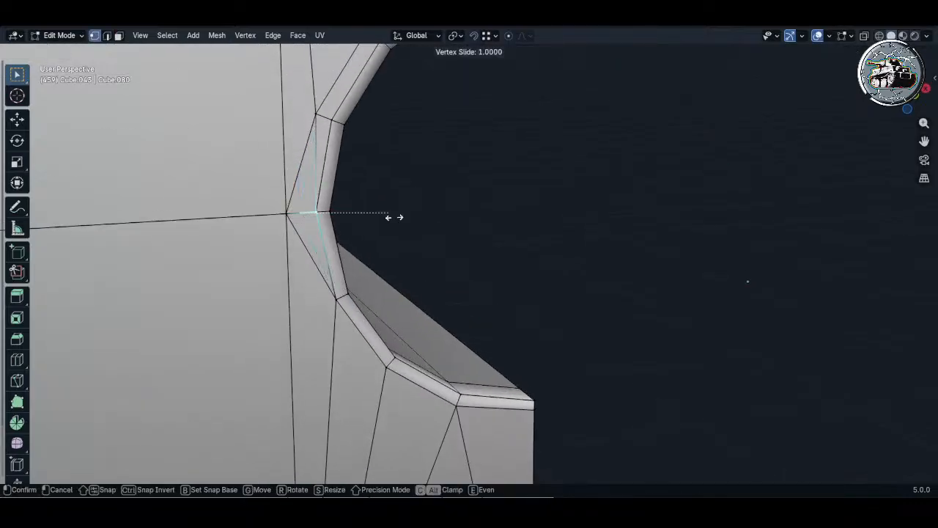
pyautogui.click(393, 217)
pyautogui.keyDown('shift'); pyautogui.moveTo(344, 121); pyautogui.dragTo(340, 217, button='middle'); pyautogui.keyUp('shift')
pyautogui.click(312, 211)
pyautogui.press('g')
pyautogui.press('g')
pyautogui.click(367, 222)
# - Slide the two inset vertices on the bore's upper arc onto the rim's support edge
pyautogui.hotkey('alt', 'a')
pyautogui.click(365, 126)
pyautogui.keyDown('shift'); pyautogui.moveTo(365, 126); pyautogui.dragTo(361, 226, button='middle'); pyautogui.keyUp('shift')
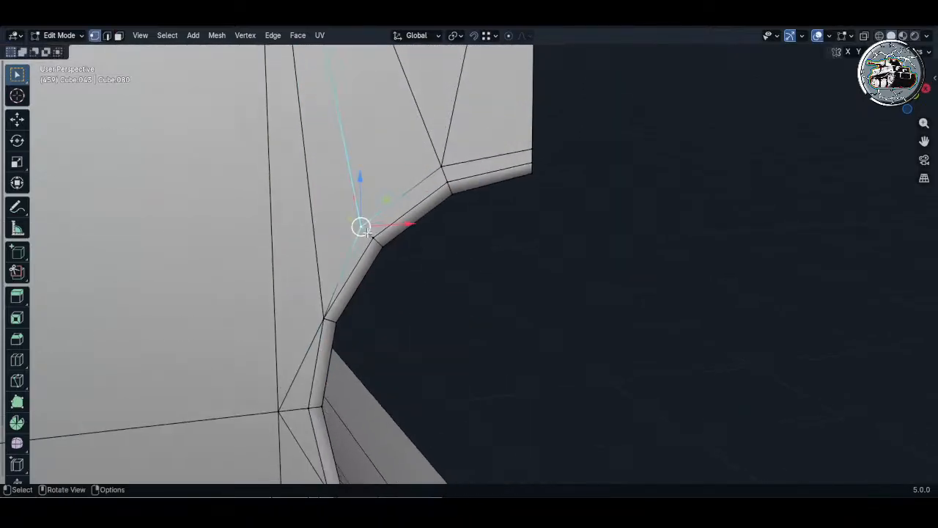
pyautogui.press('g')
pyautogui.press('g')
pyautogui.click(483, 296)
pyautogui.click(442, 166)
pyautogui.press('g')
pyautogui.press('g')
pyautogui.click(458, 220)
# - Slide the last inset vertex at the open upper end of the bore down to the rim's support edge and save the file
pyautogui.click(532, 150)
pyautogui.press('g')
pyautogui.press('g')
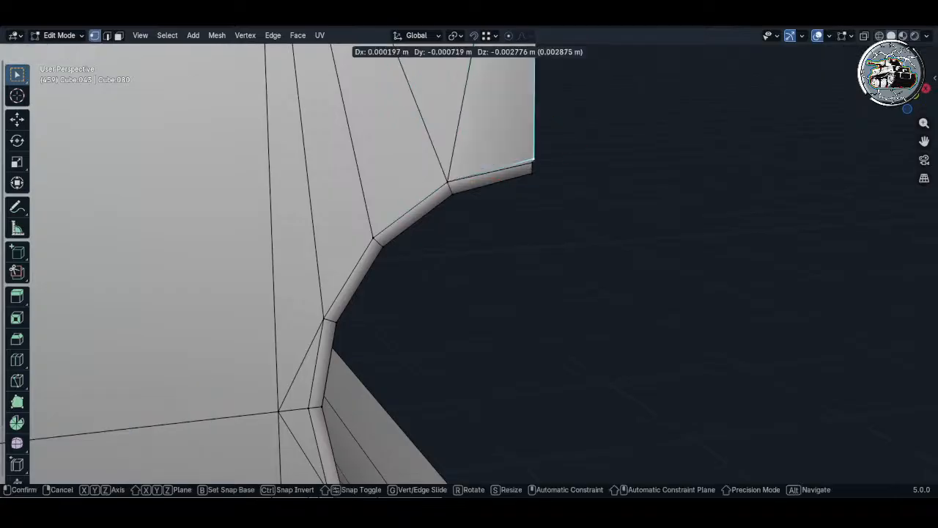
pyautogui.click(529, 183)
pyautogui.moveTo(499, 235)
pyautogui.mouseDown(button='middle')
pyautogui.moveTo(483, 248)
pyautogui.moveTo(486, 236)
pyautogui.mouseUp(button='middle')
pyautogui.hotkey('ctrl', 's')
pyautogui.scroll(-4, 372, 322)
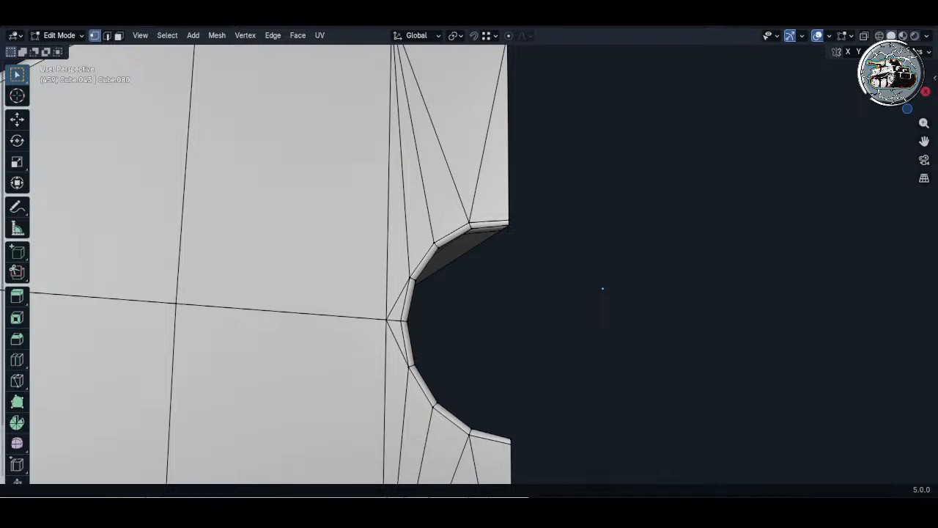
# - Connect two inset vertices across the sloping bevel at the block's lower corner and slide the crossing vertex slightly away from the corner
pyautogui.moveTo(602, 288); pyautogui.dragTo(356, 272, button='middle')
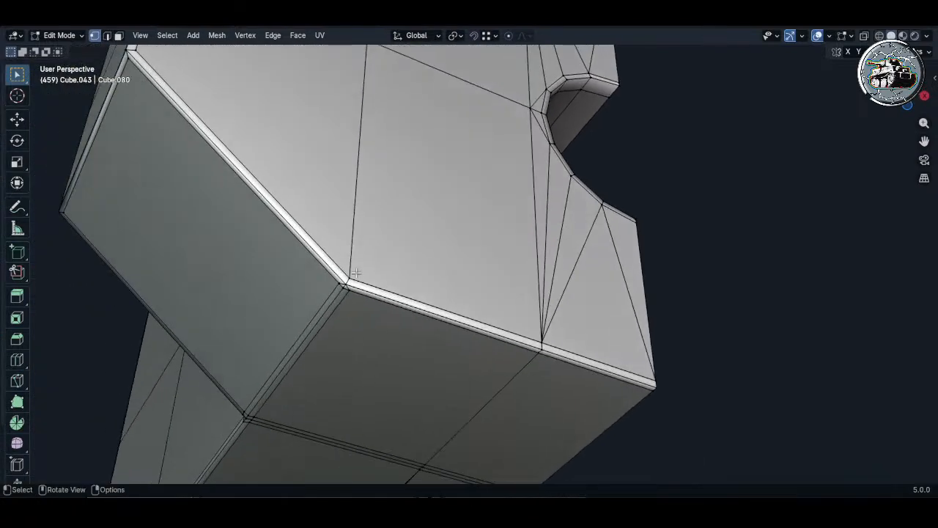
pyautogui.scroll(3, 355, 272)
pyautogui.click(346, 280)
pyautogui.keyDown('shift'); pyautogui.click(319, 289); pyautogui.keyUp('shift')
pyautogui.scroll(5, 330, 280)
pyautogui.press('h')
pyautogui.hotkey('ctrl', 'z')
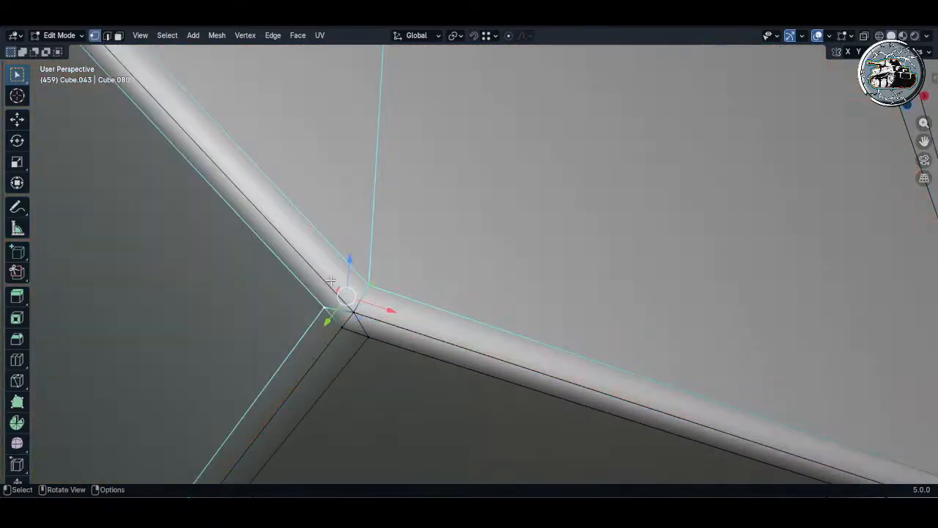
pyautogui.moveTo(331, 278); pyautogui.dragTo(352, 311, button='middle')
pyautogui.hotkey('shift', 'v')
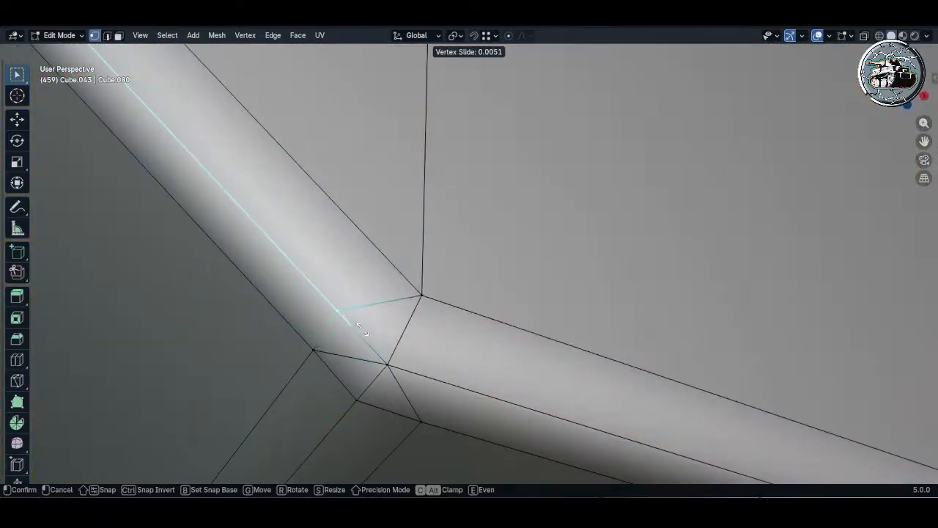
pyautogui.click(363, 329)
# - Connect the upper and lower inset vertices across the adjoining horizontal bevel and slide the crossing vertex away from the corner
pyautogui.click(422, 295)
pyautogui.keyDown('shift'); pyautogui.moveTo(422, 296); pyautogui.dragTo(410, 241, button='middle'); pyautogui.keyUp('shift')
pyautogui.keyDown('shift'); pyautogui.click(410, 368); pyautogui.keyUp('shift')
pyautogui.press('j')
pyautogui.moveTo(399, 338); pyautogui.dragTo(439, 329, button='middle')
pyautogui.click(427, 328)
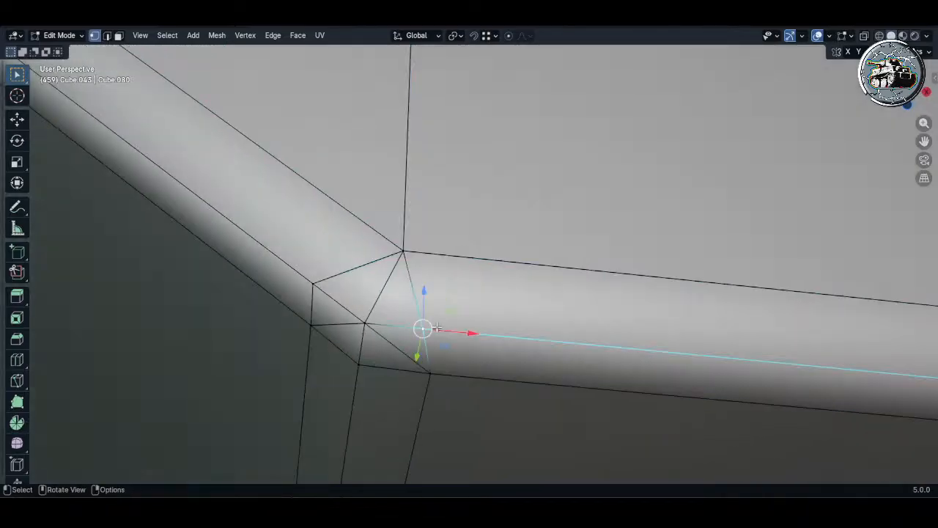
pyautogui.hotkey('shift', 'v')
pyautogui.click(445, 330)
# - Dissolve the three diagonal edges meeting at the lower bevel corner
pyautogui.press('2')
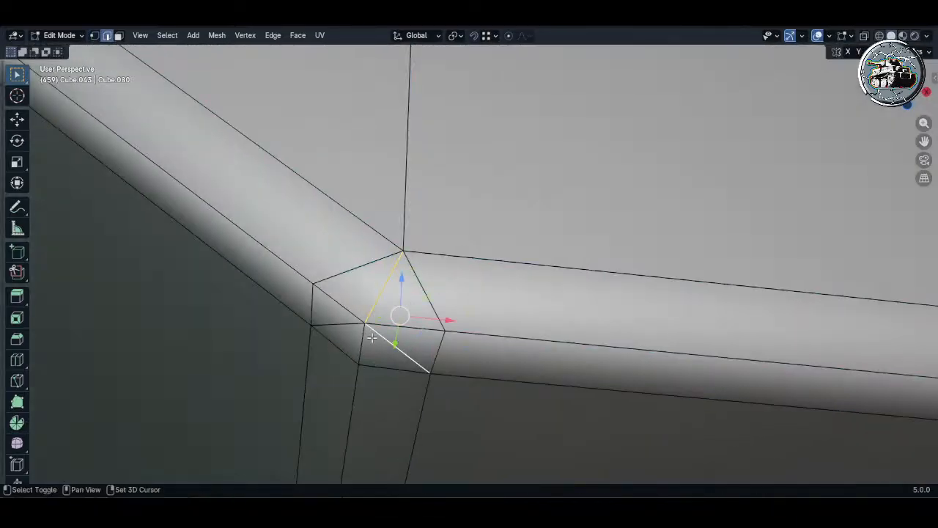
pyautogui.keyDown('shift'); pyautogui.click(346, 325); pyautogui.keyUp('shift')
pyautogui.press('x')
pyautogui.click(332, 396)
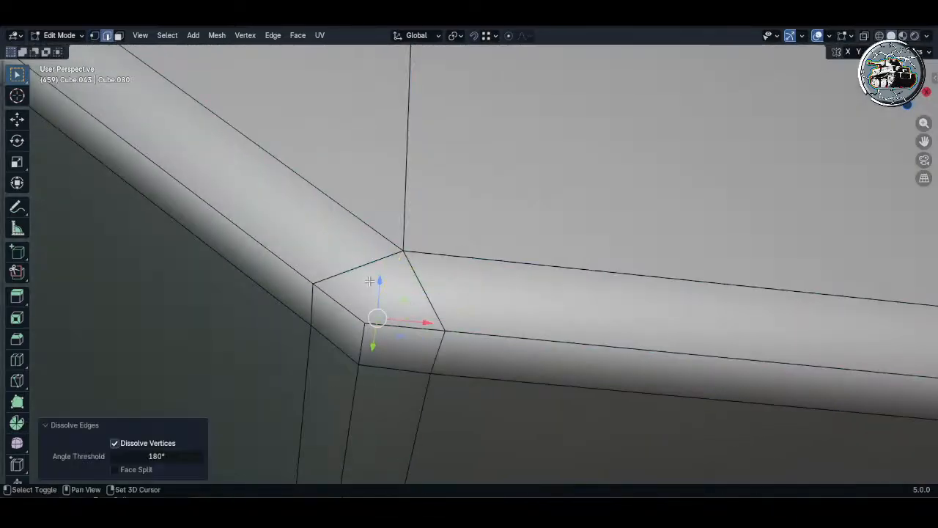
pyautogui.moveTo(345, 366); pyautogui.dragTo(362, 334, button='middle')
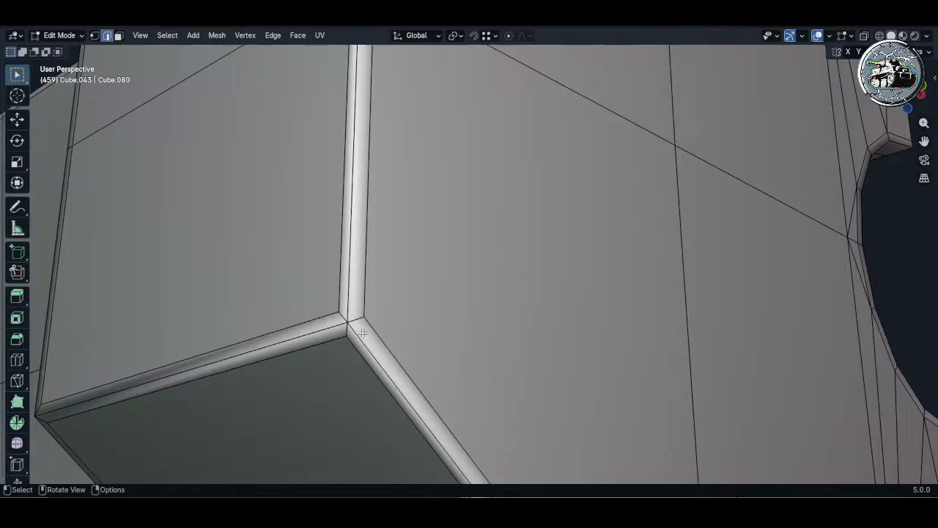
# - Connect the inset vertices across the bevels at the next lower corner, where the vertical edge ends, and dissolve its diagonal edges
pyautogui.press('1')
pyautogui.scroll(1, 366, 317)
pyautogui.click(334, 307)
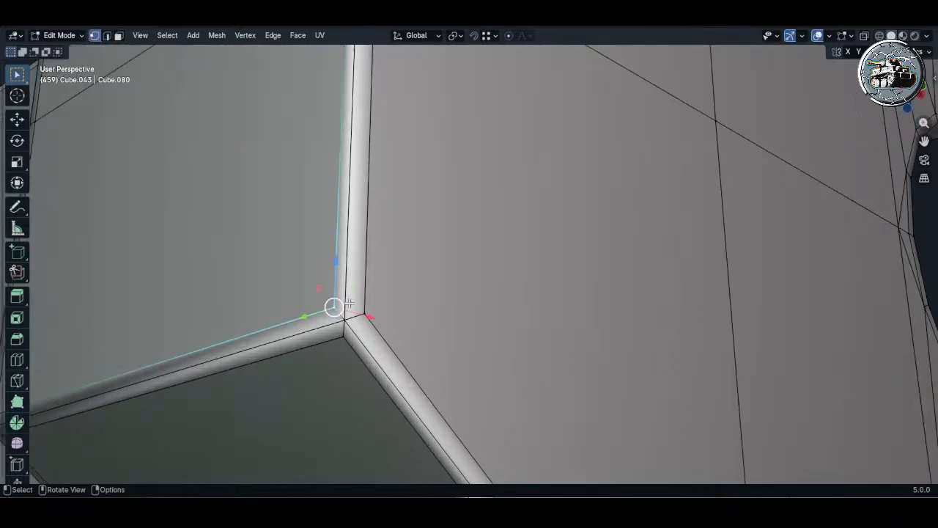
pyautogui.keyDown('shift'); pyautogui.click(365, 317); pyautogui.keyUp('shift')
pyautogui.scroll(4, 373, 312)
pyautogui.keyDown('shift'); pyautogui.click(312, 382); pyautogui.keyUp('shift')
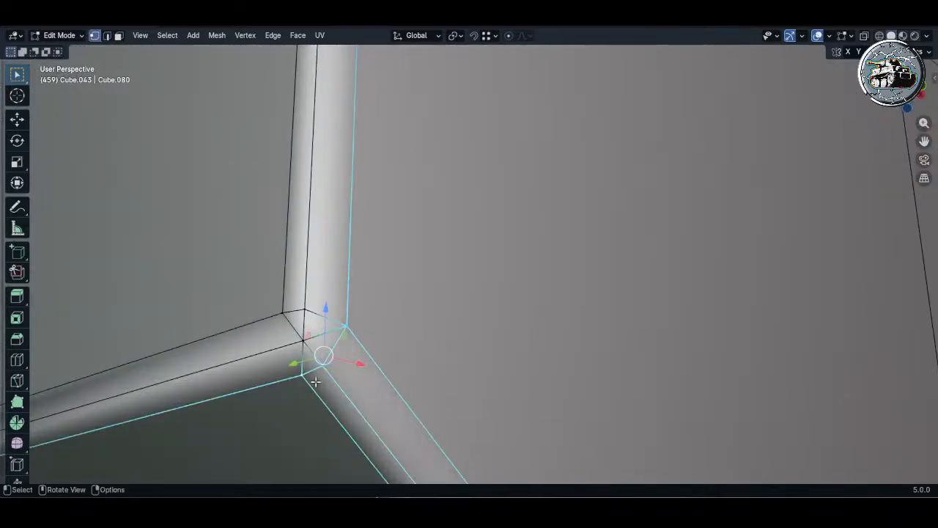
pyautogui.moveTo(294, 380); pyautogui.dragTo(333, 273, button='middle')
pyautogui.hotkey('alt', 'a')
pyautogui.press('2')
pyautogui.press('x')
pyautogui.click(340, 345)
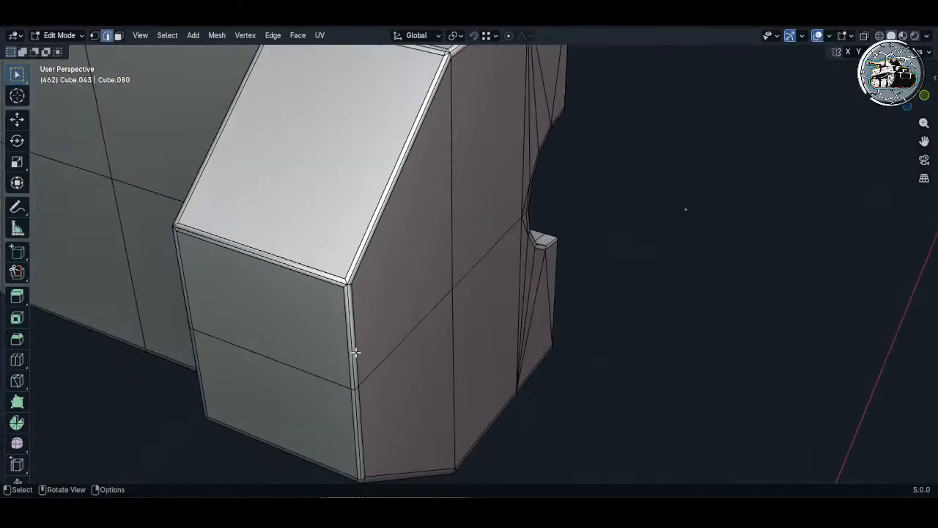
# - Connect the inset vertices around the lower outer corner of the upper sloped face and dissolve the diagonal edges there
pyautogui.press('1')
pyautogui.scroll(5, 338, 299)
pyautogui.hotkey('alt', 'a')
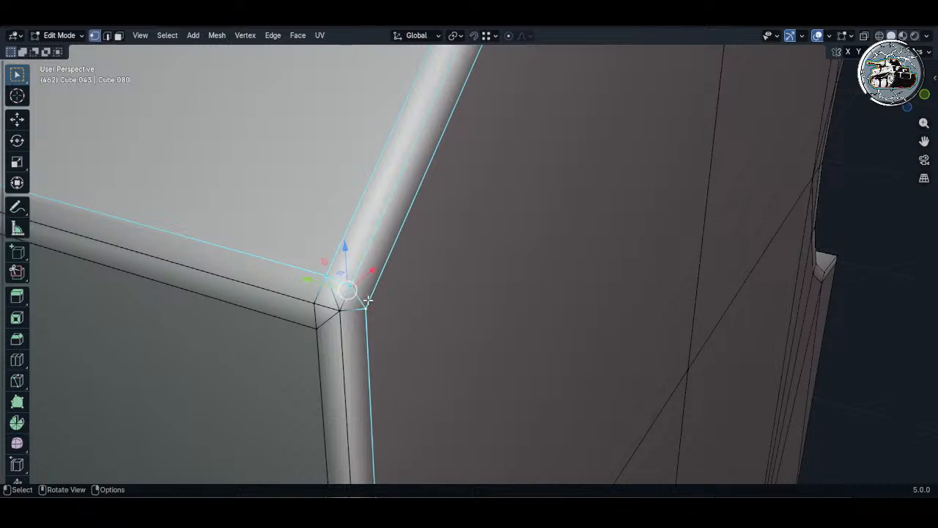
pyautogui.hotkey('alt', 'a')
pyautogui.press('2')
pyautogui.moveTo(385, 305); pyautogui.dragTo(338, 302, button='middle')
pyautogui.press('x')
pyautogui.click(333, 297)
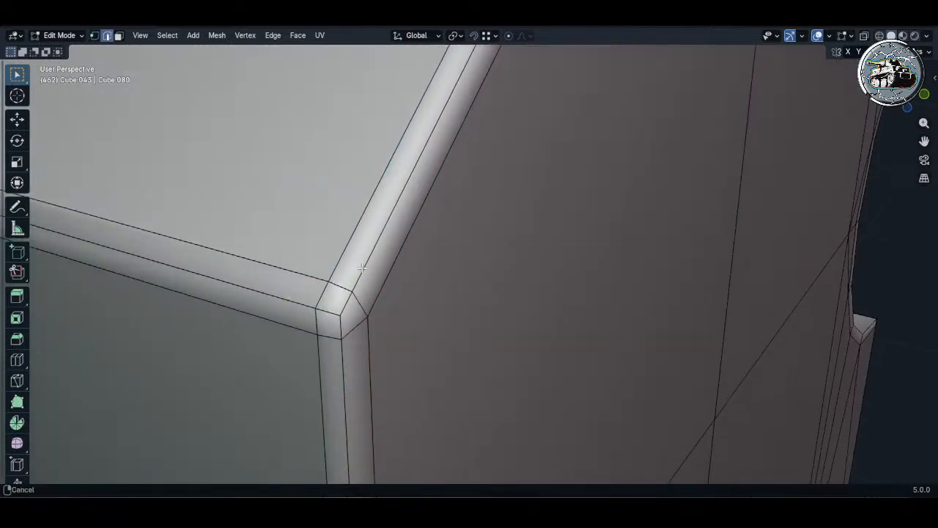
pyautogui.scroll(-8, 386, 308)
pyautogui.moveTo(393, 297); pyautogui.dragTo(476, 277, button='middle')
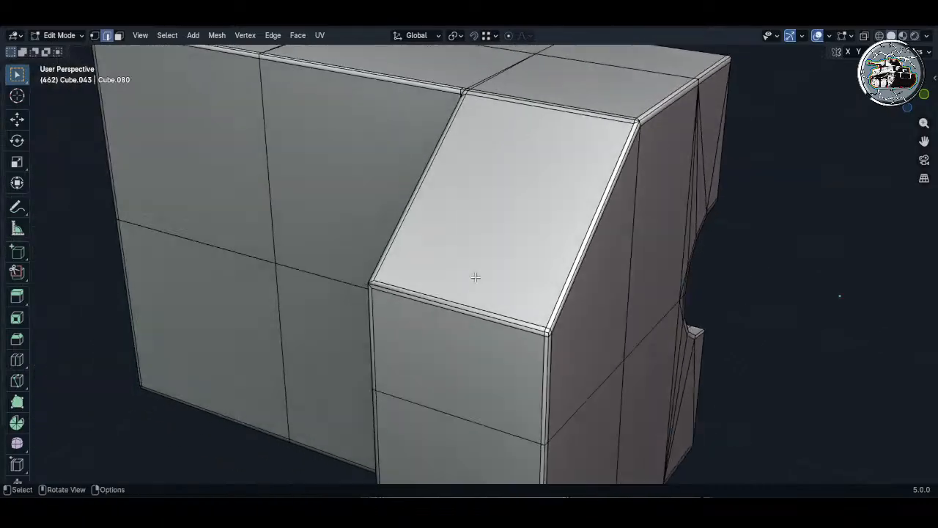
# - Connect the inset vertices across the bevels at the sloped face's other lower corner, beside the recess
pyautogui.scroll(5, 352, 282)
pyautogui.press('1')
pyautogui.click(340, 264)
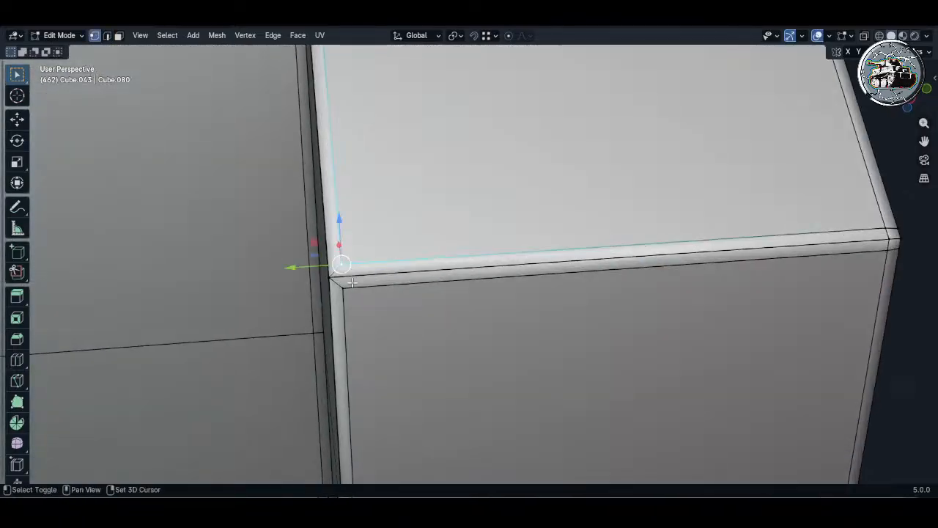
pyautogui.moveTo(350, 284); pyautogui.dragTo(503, 272, button='middle')
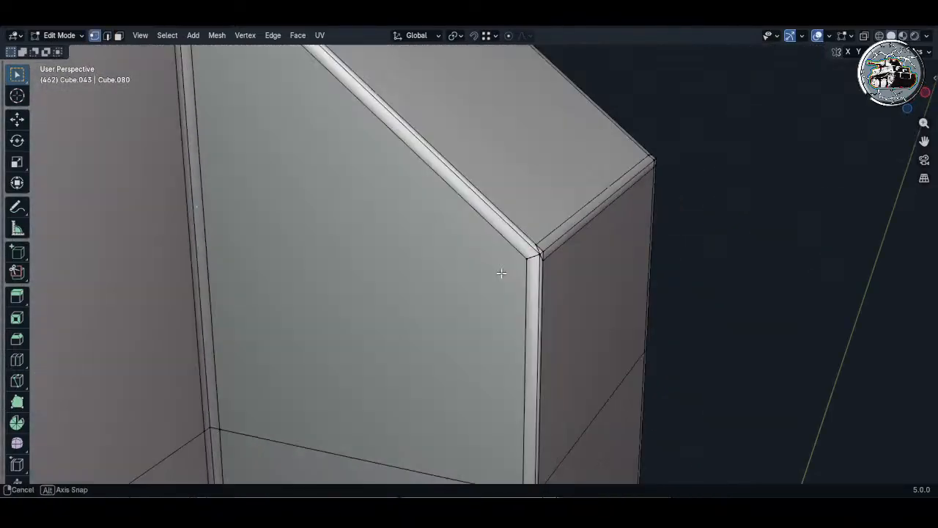
pyautogui.scroll(2, 527, 251)
pyautogui.hotkey('alt', 'a')
# - Dissolve the leftover diagonal edges at the sloped face's lower corner beside the recess
pyautogui.moveTo(614, 266); pyautogui.dragTo(652, 476, button='middle')
pyautogui.press('2')
pyautogui.scroll(2, 546, 268)
pyautogui.click(553, 269)
pyautogui.press('x')
pyautogui.click(532, 260)
pyautogui.scroll(-3, 532, 261)
pyautogui.scroll(-2, 486, 274)
pyautogui.keyDown('shift'); pyautogui.moveTo(486, 274); pyautogui.dragTo(500, 315, button='middle'); pyautogui.keyUp('shift')
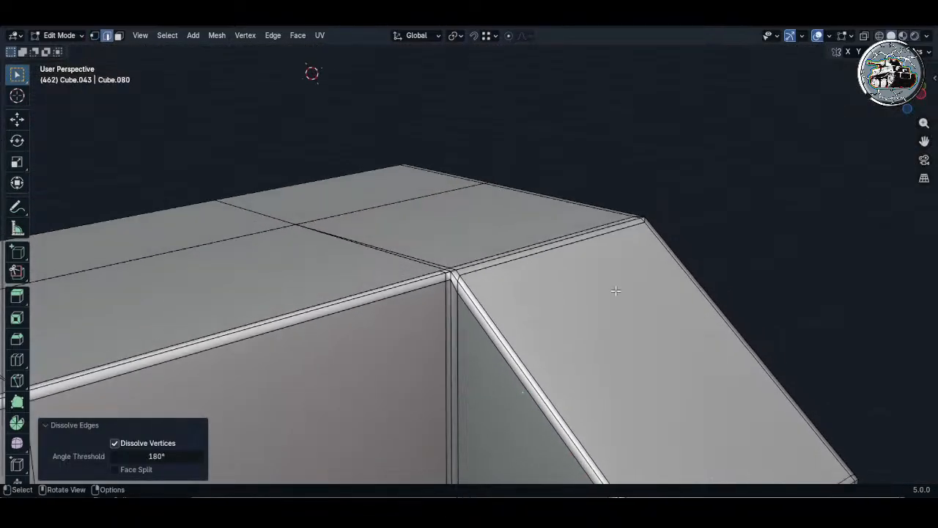
# - Connect the inset vertices around the corner where the sloped face meets the top and the bore-side face, and dissolve its diagonals
pyautogui.moveTo(615, 291); pyautogui.dragTo(586, 341, button='middle')
pyautogui.scroll(4, 476, 264)
pyautogui.press('1')
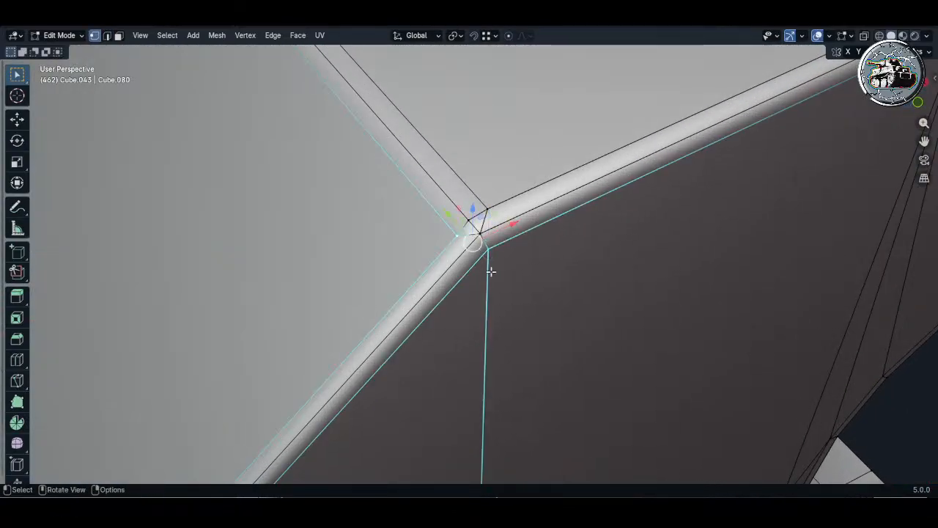
pyautogui.press('j')
pyautogui.hotkey('alt', 'a')
pyautogui.press('j')
pyautogui.hotkey('alt', 'a')
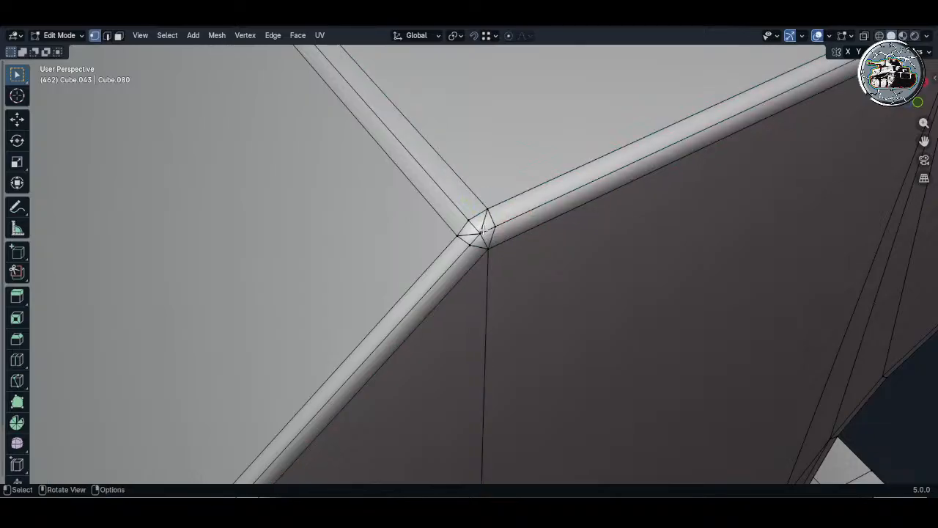
pyautogui.press('x')
pyautogui.click(468, 235)
pyautogui.scroll(-6, 440, 227)
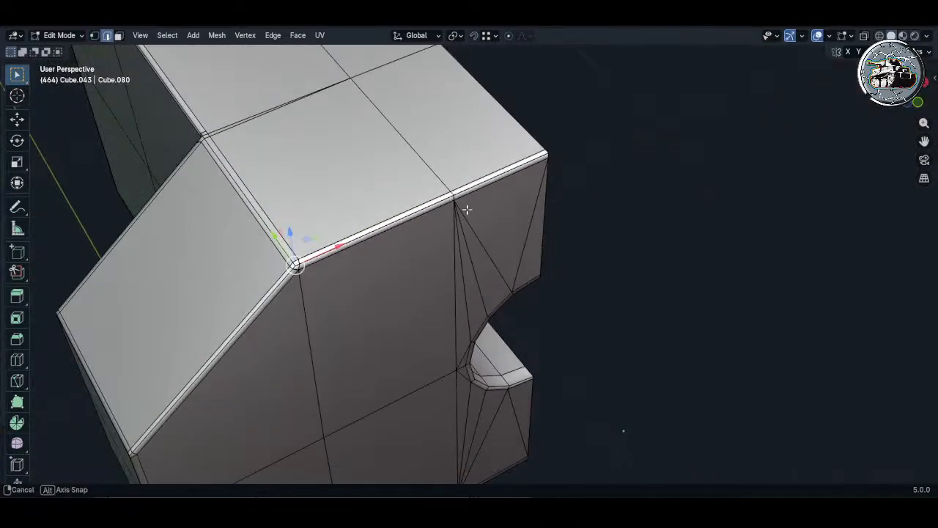
# - Inspect the shading of the block's bevelled corners in Object Mode and return to the mesh
pyautogui.moveTo(466, 209); pyautogui.dragTo(418, 208, button='middle')
pyautogui.keyDown('shift'); pyautogui.moveTo(491, 206); pyautogui.dragTo(542, 256, button='middle'); pyautogui.keyUp('shift')
pyautogui.keyDown('shift'); pyautogui.moveTo(542, 257); pyautogui.dragTo(585, 309, button='middle'); pyautogui.keyUp('shift')
pyautogui.press('Tab')
pyautogui.scroll(-2, 546, 290)
pyautogui.scroll(4, 461, 295)
pyautogui.press('Tab')
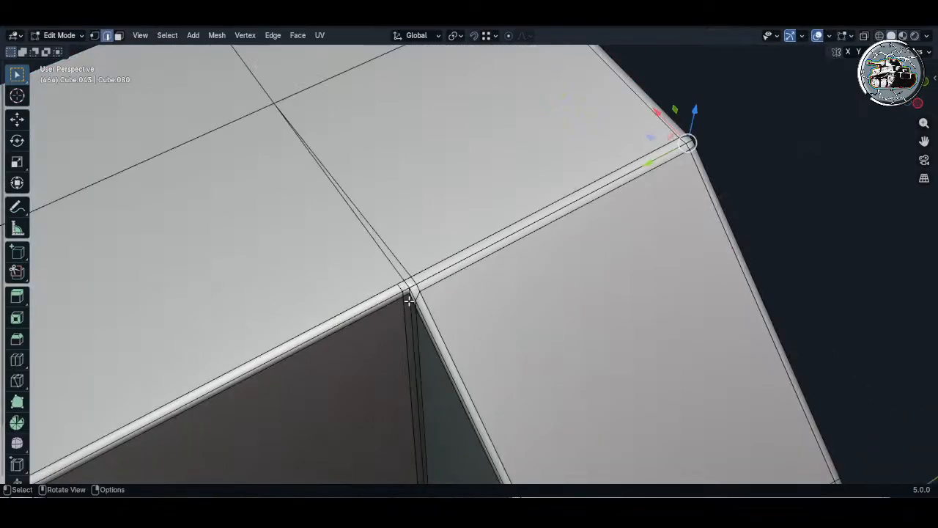
pyautogui.moveTo(411, 296); pyautogui.dragTo(432, 284, button='middle')
pyautogui.press('Tab')
pyautogui.press('Tab')
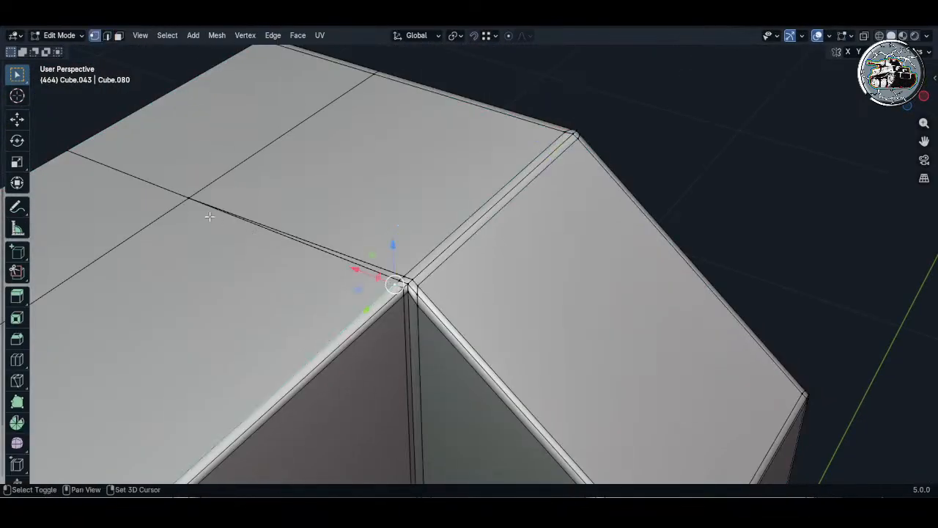
# - Connect the loose inset vertex at the inner corner beside the slope to the grid vertex inside the top face
pyautogui.scroll(-3, 355, 272)
pyautogui.keyDown('shift'); pyautogui.moveTo(384, 313); pyautogui.dragTo(578, 119, button='middle'); pyautogui.keyUp('shift')
pyautogui.moveTo(315, 220); pyautogui.dragTo(580, 188, button='middle')
pyautogui.moveTo(344, 272); pyautogui.dragTo(379, 312, button='middle')
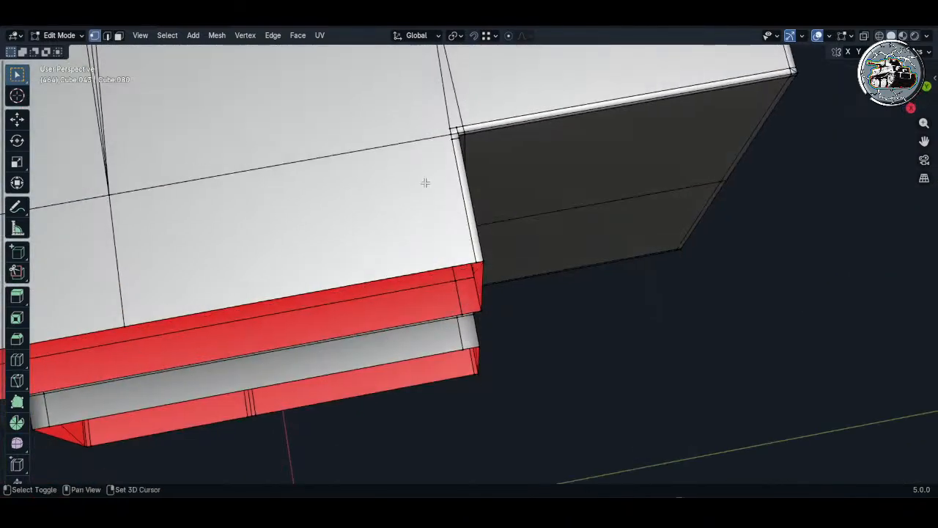
# - Connect the loose inset vertex at the other inner corner of the top face to the vertex on the opposite long edge
pyautogui.keyDown('shift'); pyautogui.moveTo(425, 182); pyautogui.dragTo(417, 289, button='middle'); pyautogui.keyUp('shift')
pyautogui.scroll(3, 417, 289)
pyautogui.click(429, 202)
pyautogui.keyDown('shift'); pyautogui.moveTo(389, 218); pyautogui.dragTo(543, 194, button='middle'); pyautogui.keyUp('shift')
pyautogui.scroll(-4, 542, 194)
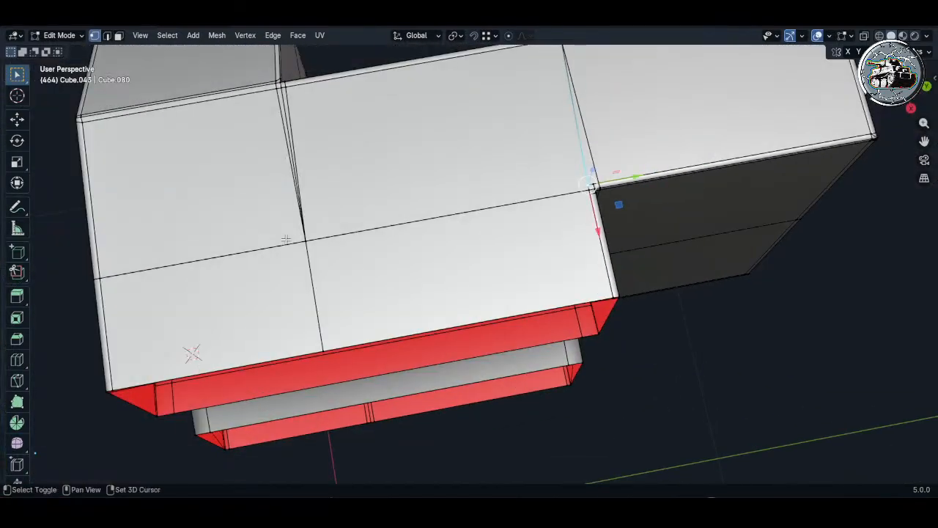
pyautogui.scroll(4, 465, 256)
pyautogui.keyDown('shift'); pyautogui.moveTo(588, 152); pyautogui.dragTo(461, 293, button='middle'); pyautogui.keyUp('shift')
pyautogui.click(460, 288)
pyautogui.click(469, 346)
pyautogui.keyDown('shift'); pyautogui.moveTo(432, 121); pyautogui.dragTo(430, 178, button='middle'); pyautogui.keyUp('shift')
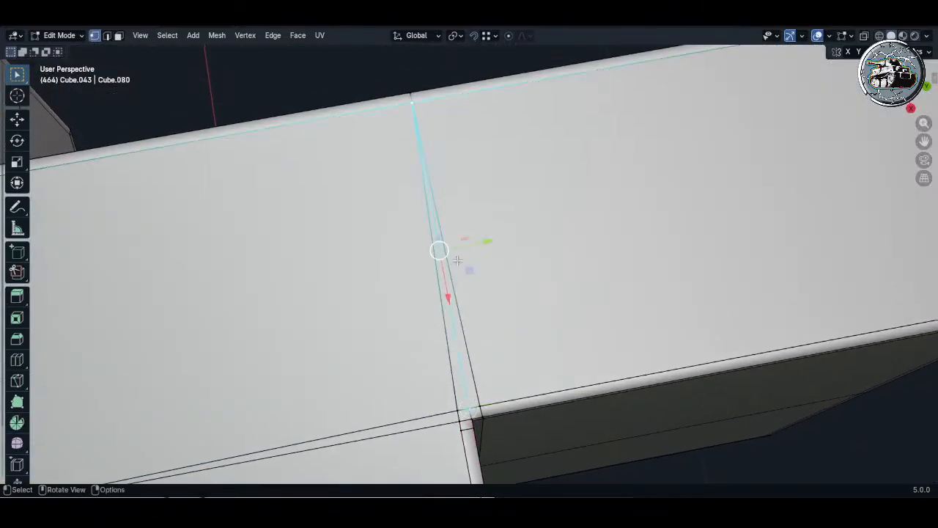
# - Connect the remaining inset vertex at that inner corner to the grid vertex inside the top face
pyautogui.keyDown('shift'); pyautogui.click(461, 430); pyautogui.keyUp('shift')
pyautogui.scroll(-1, 461, 429)
pyautogui.keyDown('shift'); pyautogui.moveTo(461, 430); pyautogui.dragTo(689, 275, button='middle'); pyautogui.keyUp('shift')
pyautogui.scroll(-3, 378, 319)
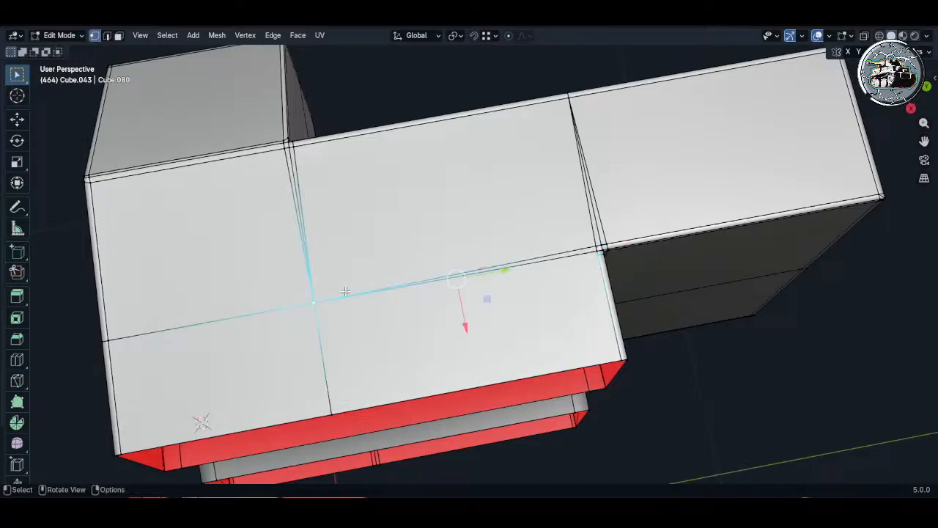
pyautogui.moveTo(599, 360); pyautogui.dragTo(550, 217, button='middle')
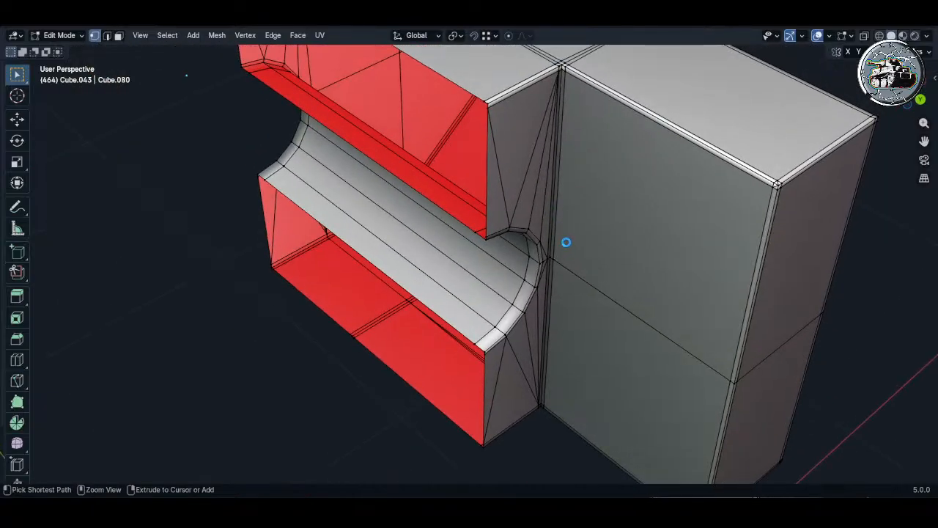
# - Slide the support edge loop inside the near end of the bore closer to its rim
pyautogui.keyDown('alt'); pyautogui.click(529, 274); pyautogui.keyUp('alt')
pyautogui.moveTo(530, 273); pyautogui.dragTo(540, 245, button='middle')
pyautogui.press('g')
pyautogui.press('g')
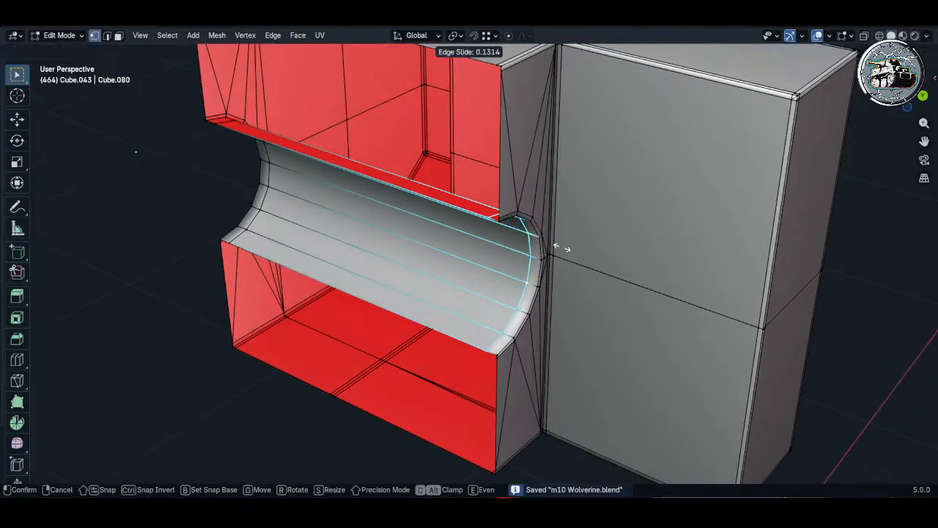
pyautogui.click(634, 256)
pyautogui.hotkey('alt', 'a')
# - Slide the support edge loop inside the opposite end of the bore closer to its rim
pyautogui.moveTo(634, 256); pyautogui.dragTo(729, 246, button='middle')
pyautogui.keyDown('alt'); pyautogui.click(244, 212); pyautogui.keyUp('alt')
pyautogui.keyDown('shift'); pyautogui.moveTo(256, 189); pyautogui.dragTo(460, 207, button='middle'); pyautogui.keyUp('shift')
pyautogui.scroll(3, 462, 204)
pyautogui.press('g')
pyautogui.press('g')
pyautogui.click(265, 220)
# - Connect the inset vertices around the block's remaining lower corner, dissolve its diagonals, and check the shading in Object Mode
pyautogui.moveTo(265, 220); pyautogui.dragTo(481, 221, button='middle')
pyautogui.scroll(-2, 471, 206)
pyautogui.scroll(3, 457, 247)
pyautogui.scroll(1, 456, 245)
pyautogui.click(454, 242)
pyautogui.keyDown('shift'); pyautogui.click(458, 255); pyautogui.keyUp('shift')
pyautogui.scroll(1, 457, 255)
pyautogui.hotkey('alt', 'a')
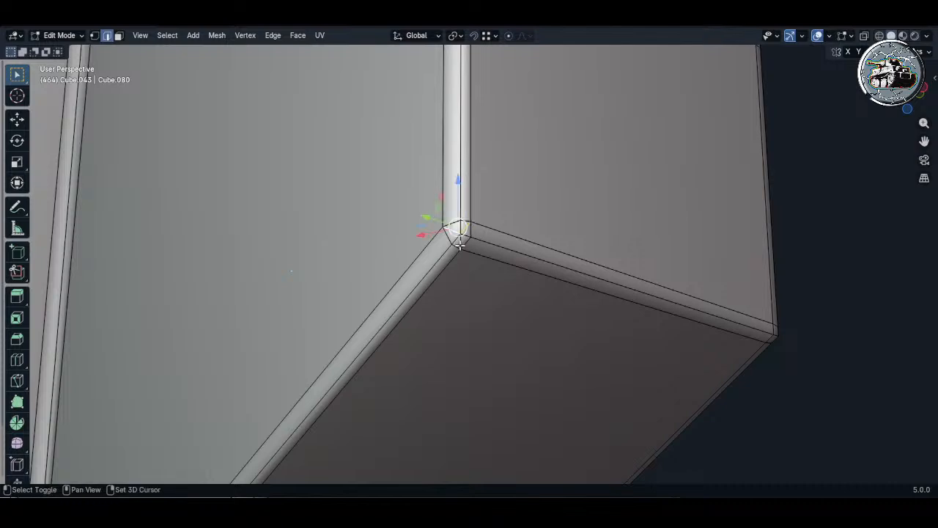
pyautogui.moveTo(469, 219); pyautogui.dragTo(456, 206, button='middle')
pyautogui.moveTo(469, 320); pyautogui.dragTo(406, 137, button='middle')
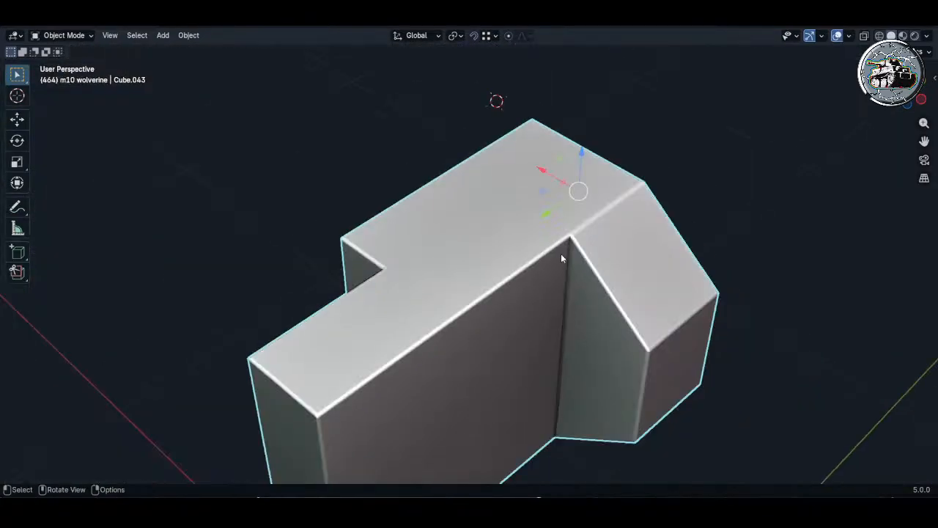
pyautogui.moveTo(561, 254); pyautogui.dragTo(537, 250, button='middle')
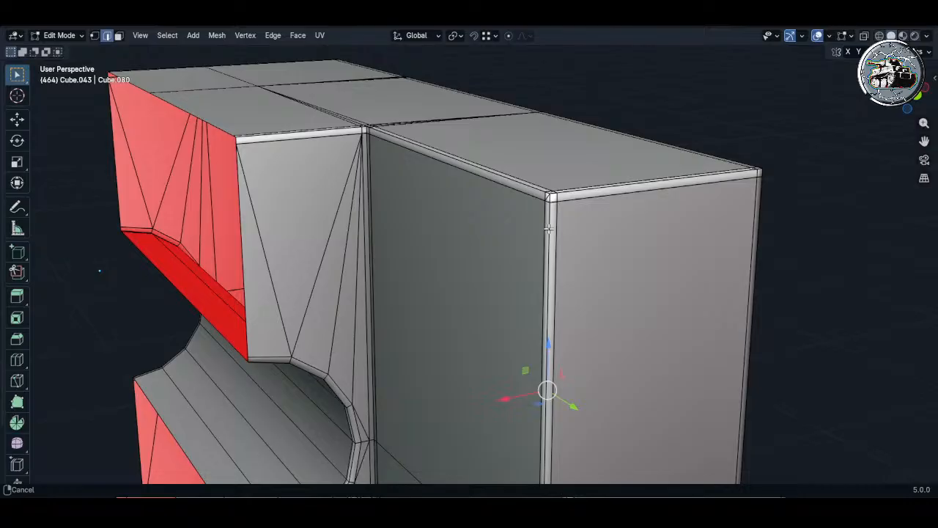
# - Dissolve the diagonal edges in the bevelled upper outer corner of the breech block
pyautogui.keyDown('shift'); pyautogui.moveTo(549, 229); pyautogui.dragTo(577, 257, button='middle'); pyautogui.keyUp('shift')
pyautogui.moveTo(576, 257); pyautogui.dragTo(578, 281, button='middle')
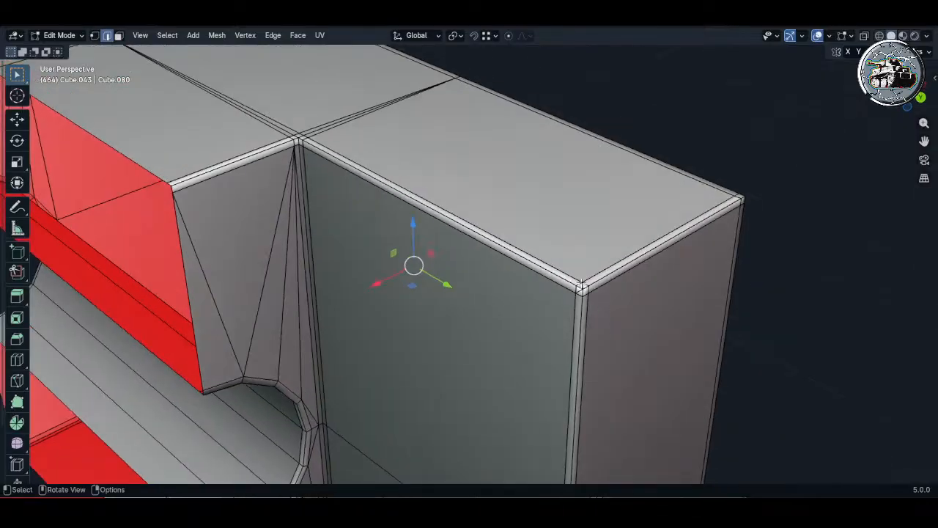
pyautogui.scroll(6, 578, 280)
pyautogui.click(586, 288)
pyautogui.keyDown('shift'); pyautogui.click(597, 309); pyautogui.keyUp('shift')
pyautogui.keyDown('shift'); pyautogui.click(575, 307); pyautogui.keyUp('shift')
pyautogui.press('x')
pyautogui.click(576, 307)
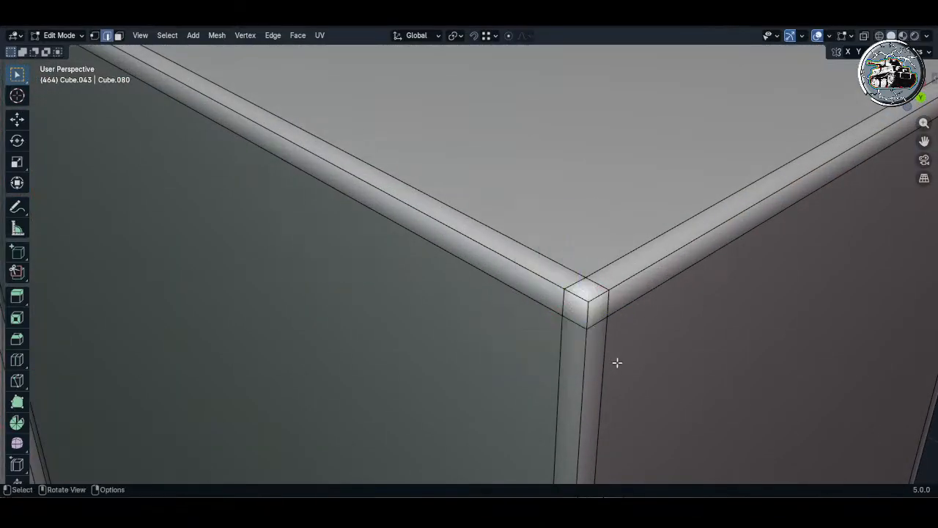
# - Examine the bevel topology at the block's lower outer corner and across its underside
pyautogui.scroll(-6, 617, 363)
pyautogui.keyDown('shift'); pyautogui.moveTo(617, 363); pyautogui.dragTo(576, 197, button='middle'); pyautogui.keyUp('shift')
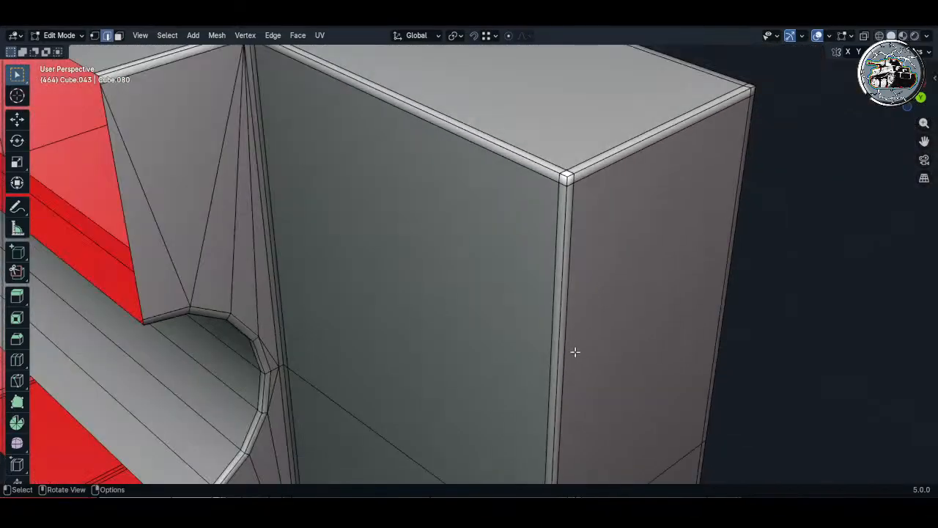
pyautogui.scroll(-4, 573, 352)
pyautogui.keyDown('shift'); pyautogui.moveTo(574, 352); pyautogui.dragTo(528, 59, button='middle'); pyautogui.keyUp('shift')
pyautogui.scroll(4, 499, 282)
pyautogui.scroll(3, 498, 280)
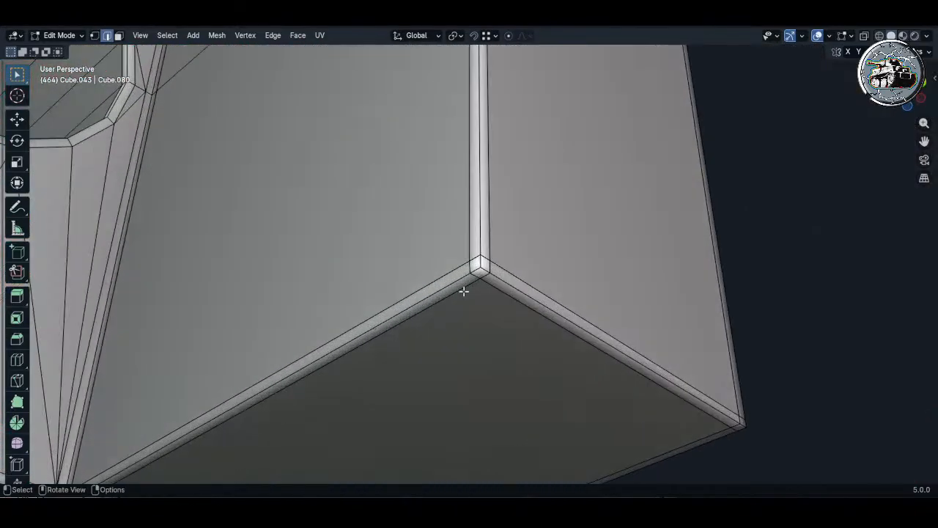
pyautogui.scroll(-5, 462, 291)
pyautogui.keyDown('shift'); pyautogui.moveTo(249, 400); pyautogui.dragTo(543, 222, button='middle'); pyautogui.keyUp('shift')
pyautogui.scroll(3, 525, 225)
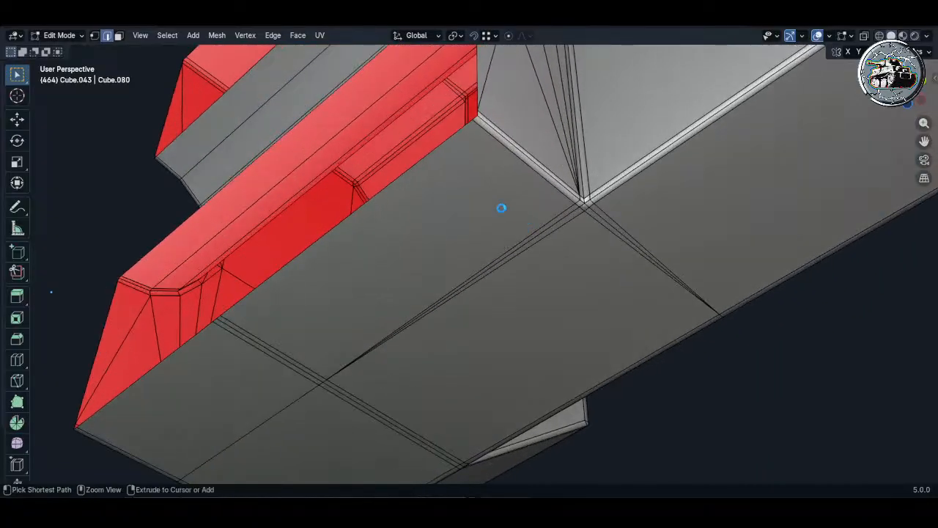
# - Save the file and add an X-axis Mirror modifier with Clipping enabled to the breech block
pyautogui.hotkey('ctrl', 'space')
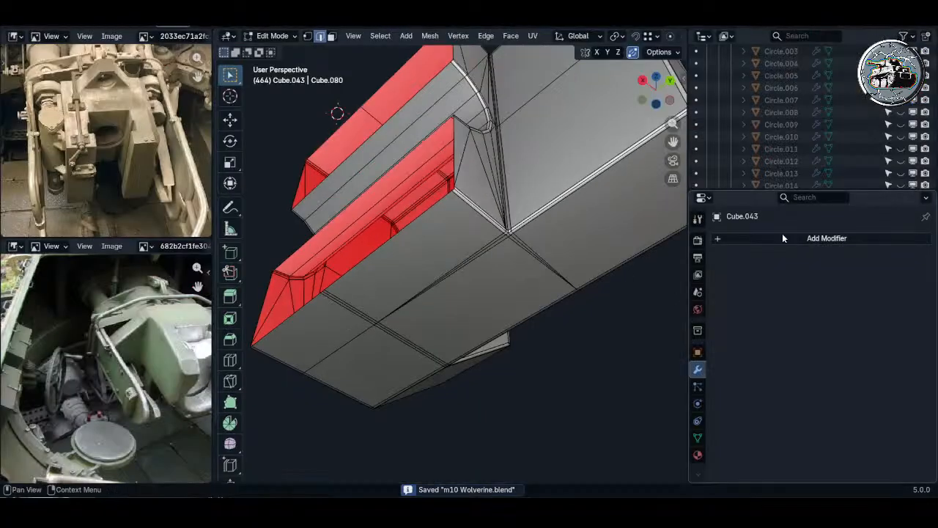
pyautogui.click(833, 344)
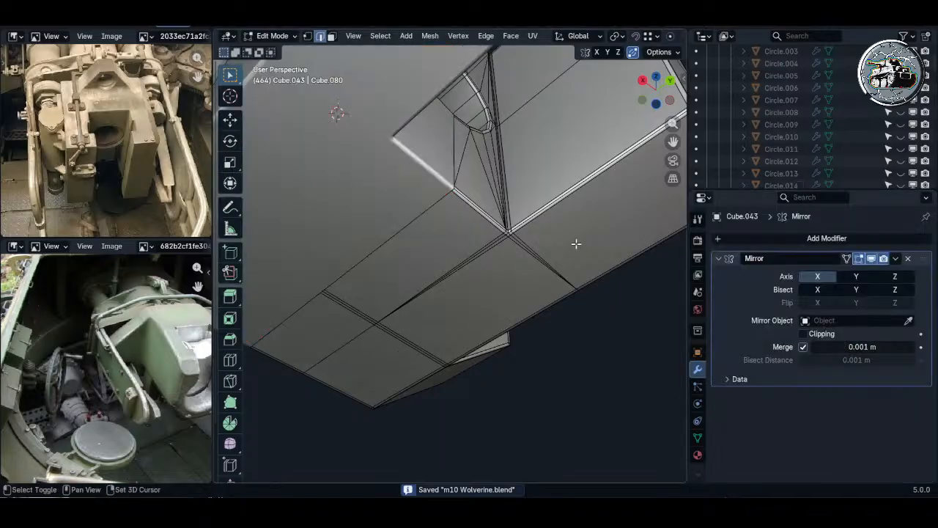
pyautogui.moveTo(576, 241); pyautogui.dragTo(551, 253, button='middle')
pyautogui.click(804, 333)
pyautogui.moveTo(564, 293); pyautogui.dragTo(457, 268, button='middle')
# - Return to Object Mode, reveal all hidden objects, and inspect the mirrored breech block inside the turret
pyautogui.press('Tab')
pyautogui.hotkey('alt', 'h')
pyautogui.hotkey('alt', 'a')
pyautogui.scroll(-4, 448, 209)
pyautogui.scroll(10, 441, 226)
pyautogui.scroll(-3, 453, 242)
pyautogui.scroll(-4, 454, 243)
pyautogui.scroll(-4, 454, 284)
# - Convert the mirrored breech block and the rounded side plates to mesh so their modifiers are applied
pyautogui.click(464, 295)
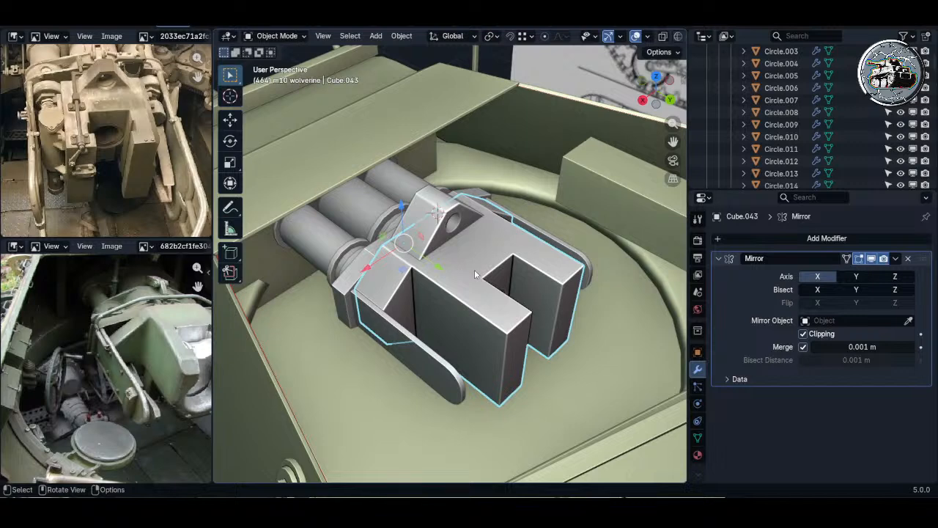
pyautogui.press('q')
pyautogui.click(467, 306)
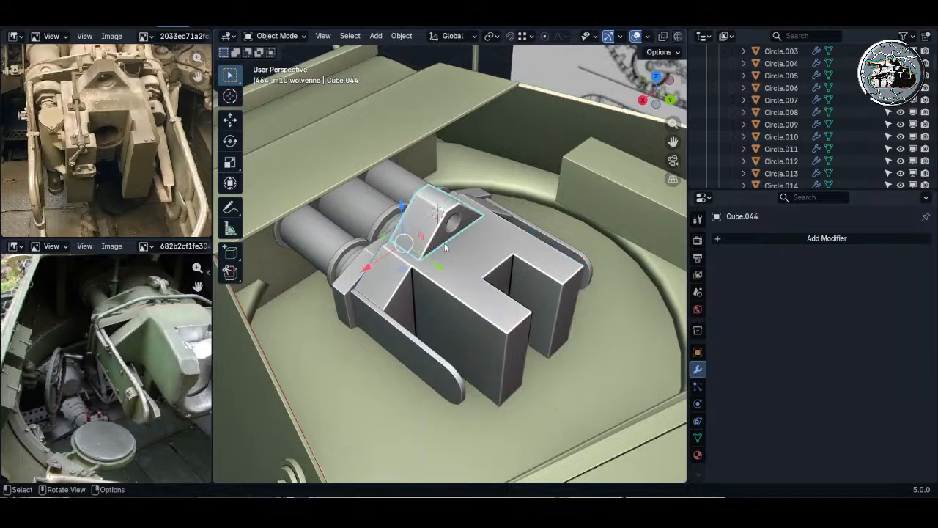
pyautogui.press('q')
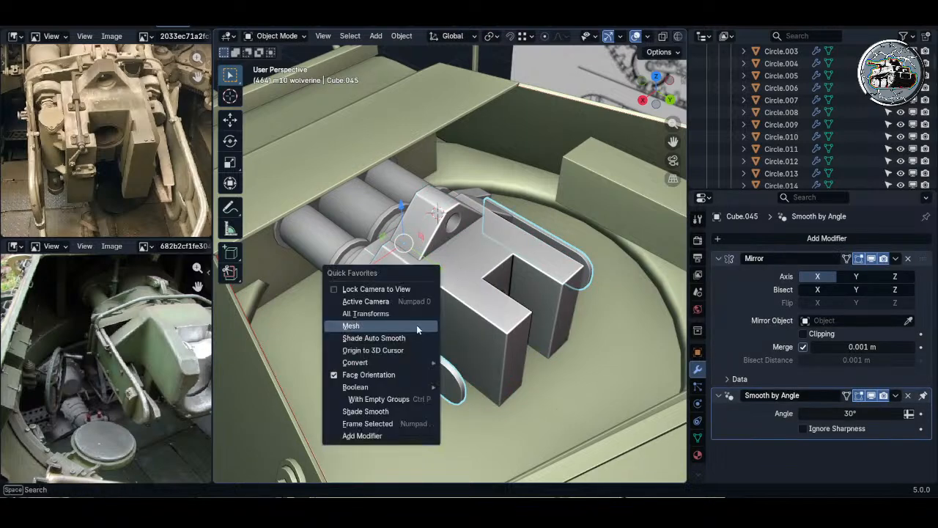
pyautogui.click(416, 325)
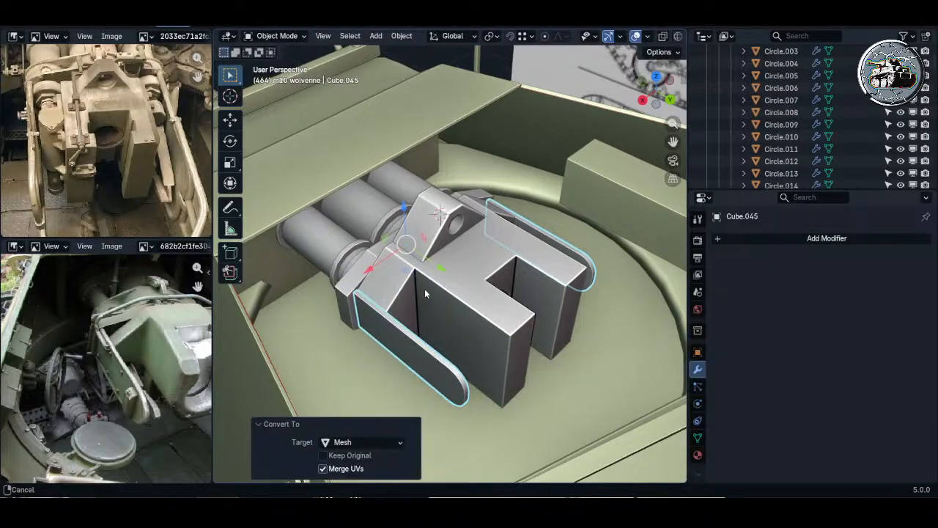
# - Convert the mirrored flange rings and the cylinders behind the breech to mesh
pyautogui.click(340, 283)
pyautogui.scroll(4, 345, 257)
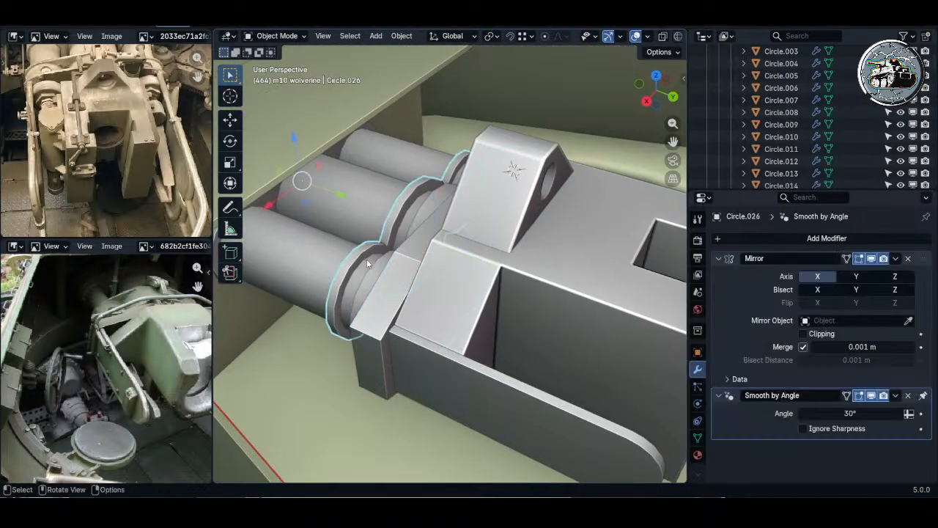
pyautogui.press('q')
pyautogui.click(368, 260)
pyautogui.click(330, 255)
pyautogui.press('q')
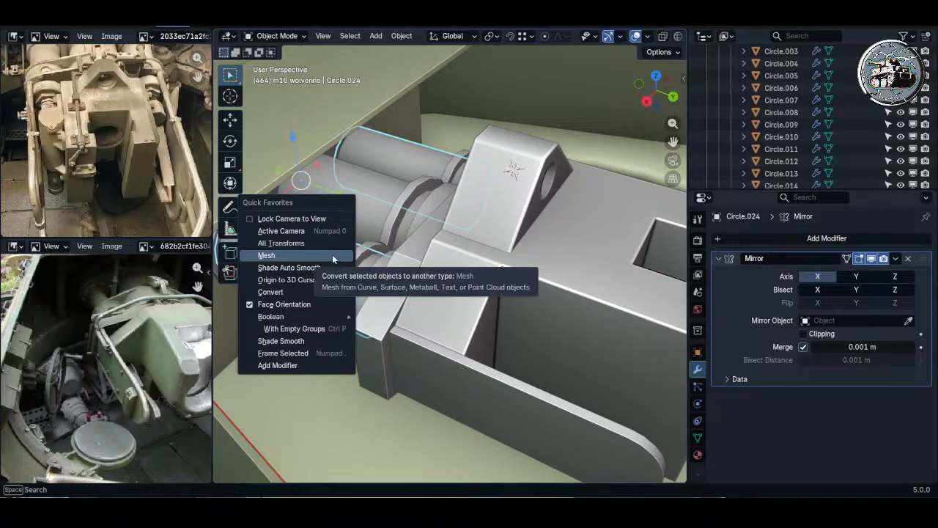
pyautogui.click(332, 254)
# - Convert the remaining circular parts between the flanges and the block, and the backing plate behind the cylinders, to mesh
pyautogui.click(360, 212)
pyautogui.scroll(2, 363, 229)
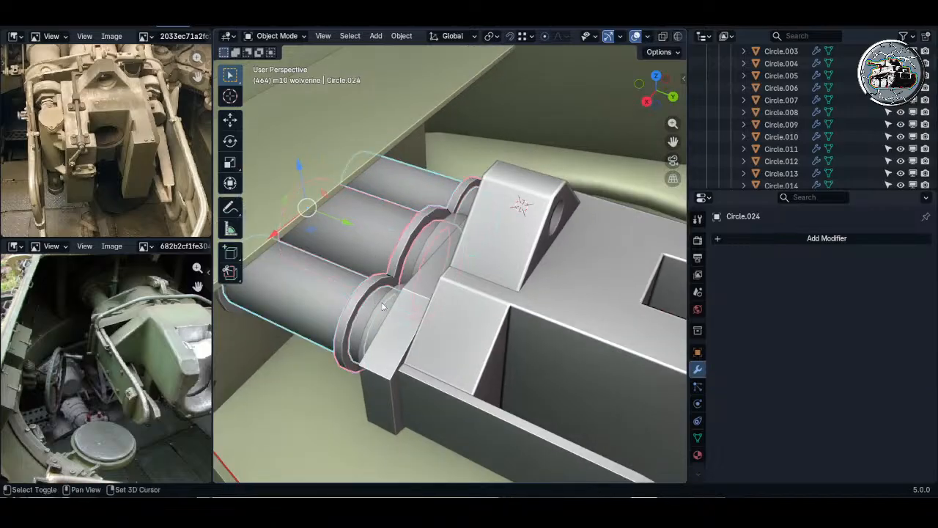
pyautogui.press('q')
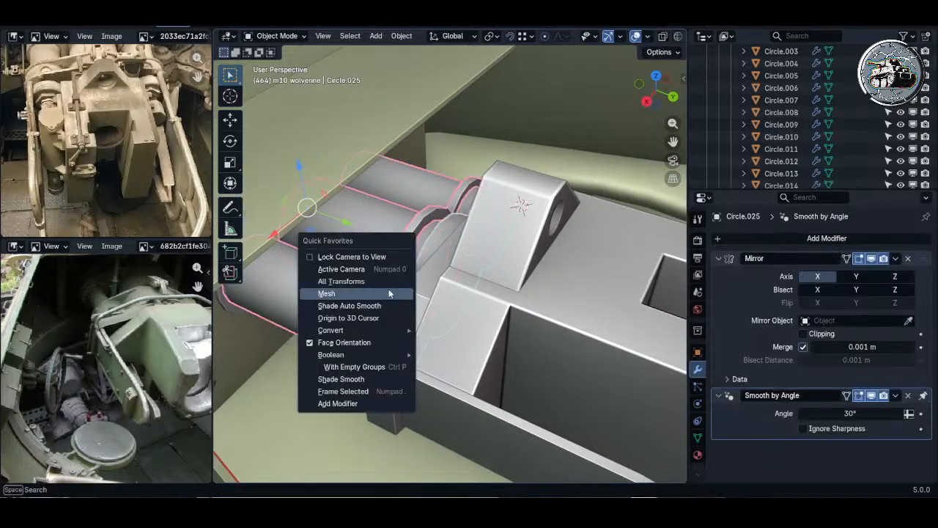
pyautogui.click(390, 292)
pyautogui.moveTo(390, 293); pyautogui.dragTo(359, 278, button='middle')
pyautogui.keyDown('shift'); pyautogui.click(291, 215); pyautogui.keyUp('shift')
pyautogui.press('q')
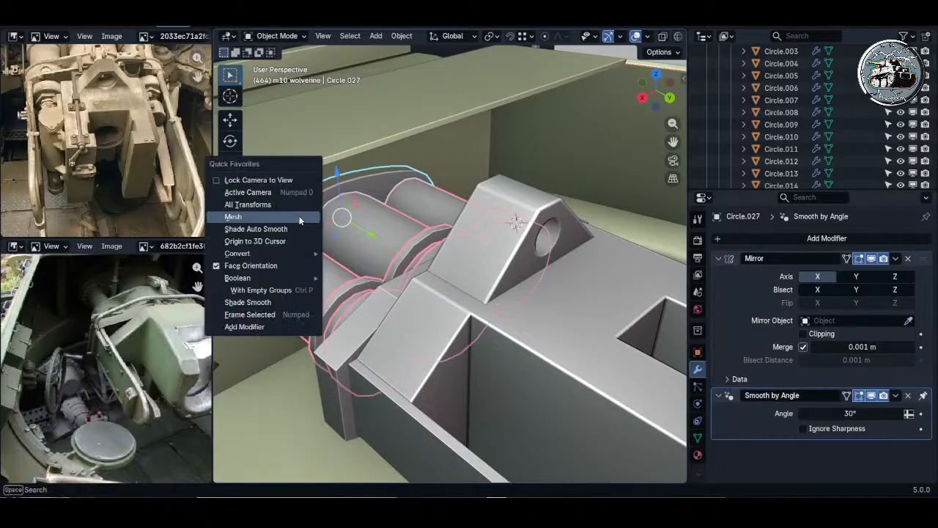
pyautogui.click(314, 217)
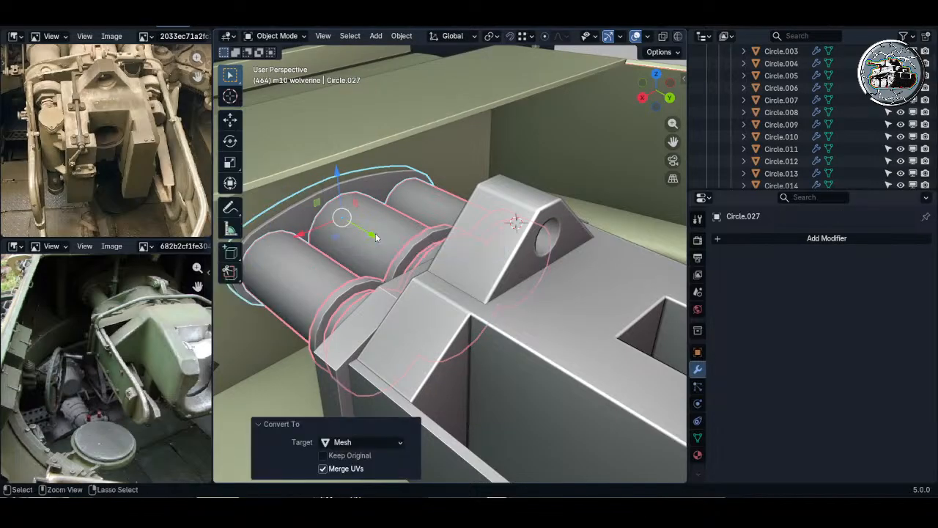
# - Join all the converted breech parts into one object with the top lug
pyautogui.moveTo(382, 235)
pyautogui.mouseDown(button='middle')
pyautogui.moveTo(469, 284)
pyautogui.moveTo(395, 245)
pyautogui.mouseUp(button='middle')
pyautogui.keyDown('shift'); pyautogui.click(468, 291); pyautogui.keyUp('shift')
pyautogui.keyDown('shift'); pyautogui.click(467, 287); pyautogui.keyUp('shift')
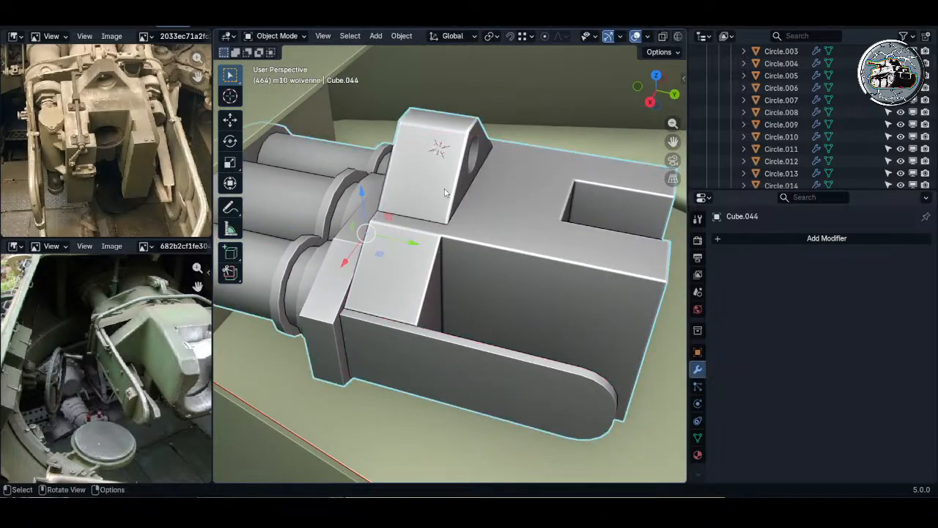
pyautogui.keyDown('ctrl'); pyautogui.moveTo(503, 200); pyautogui.dragTo(493, 239, button='middle'); pyautogui.keyUp('ctrl')
pyautogui.press('g')
pyautogui.rightClick(556, 195)
pyautogui.moveTo(556, 195); pyautogui.dragTo(429, 209, button='middle')
pyautogui.press('g')
pyautogui.rightClick(417, 218)
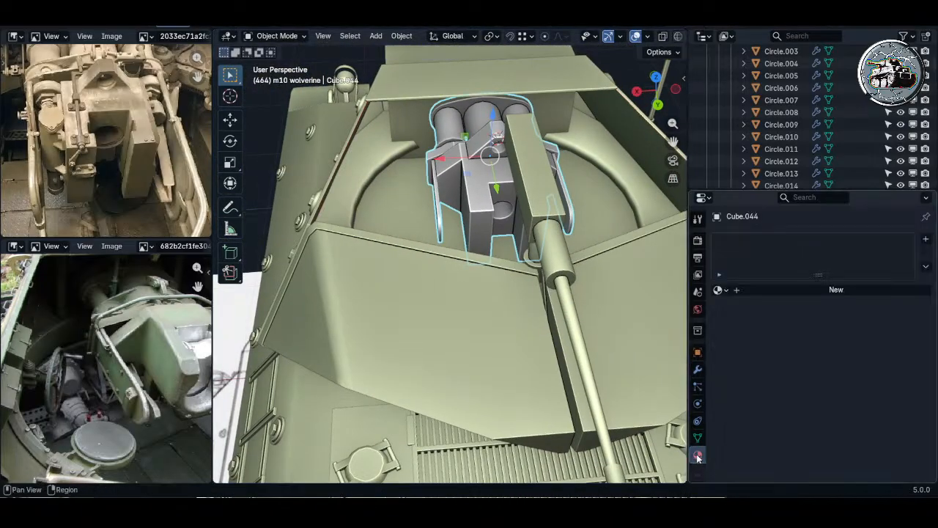
# - Assign the existing green "Material" to the joined breech object
pyautogui.click(747, 308)
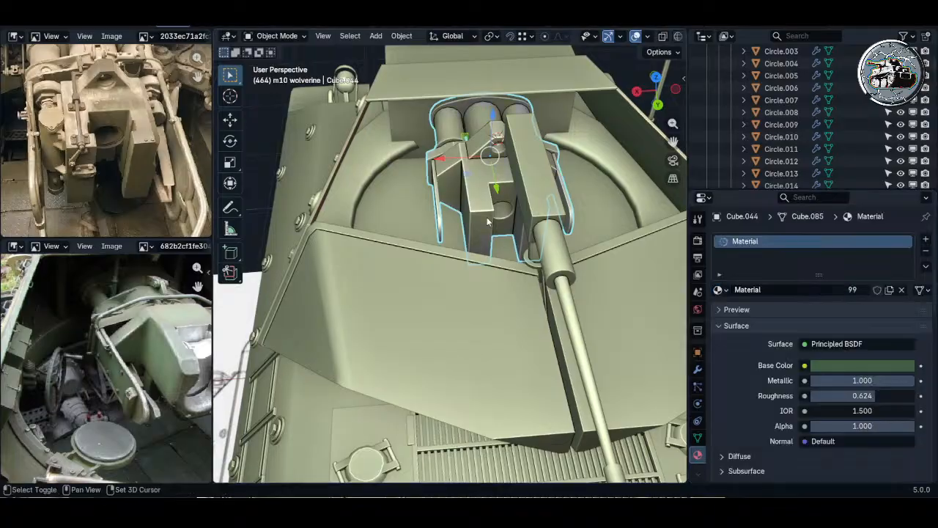
pyautogui.moveTo(487, 217); pyautogui.dragTo(439, 260, button='middle')
# - Examine the breech inside the turret with X-ray display and compare it with the interior reference photos
pyautogui.click(415, 232)
pyautogui.scroll(4, 417, 231)
pyautogui.hotkey('alt', 'z')
pyautogui.hotkey('alt', 'a')
pyautogui.press('c')
pyautogui.moveTo(440, 219)
pyautogui.mouseDown(button='middle')
pyautogui.moveTo(453, 238)
pyautogui.moveTo(445, 258)
pyautogui.moveTo(441, 231)
pyautogui.moveTo(411, 263)
pyautogui.moveTo(458, 285)
pyautogui.mouseUp(button='middle')
pyautogui.press('Escape')
pyautogui.hotkey('alt', 'z')
pyautogui.click(442, 264)
pyautogui.press('Tab')
pyautogui.scroll(-2, 143, 344)
pyautogui.keyDown('shift'); pyautogui.moveTo(146, 341); pyautogui.dragTo(128, 352, button='middle'); pyautogui.keyUp('shift')
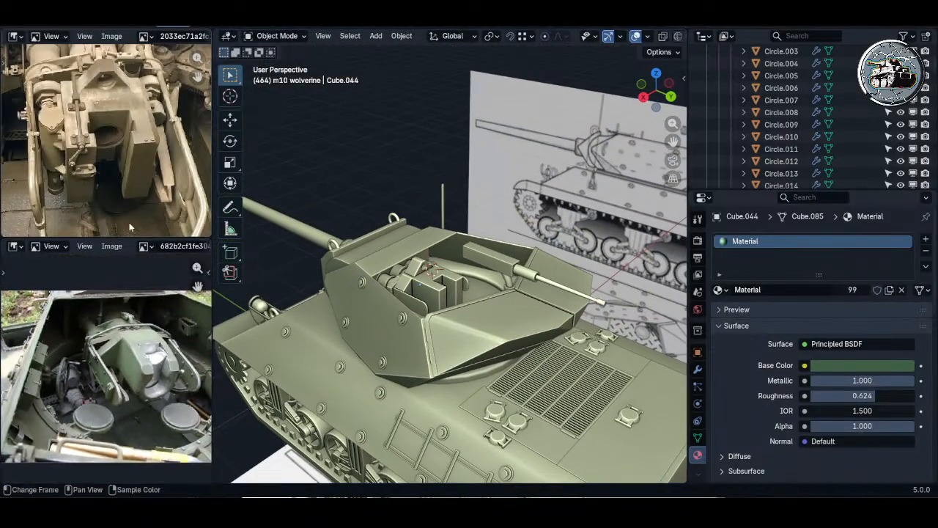
# - Isolate the turret floor plate with the large circular opening and open its mesh for editing
pyautogui.scroll(1, 126, 116)
pyautogui.moveTo(480, 286); pyautogui.dragTo(340, 290, button='middle')
pyautogui.scroll(4, 366, 220)
pyautogui.keyDown('shift'); pyautogui.moveTo(422, 181); pyautogui.dragTo(401, 218, button='middle'); pyautogui.keyUp('shift')
pyautogui.click(414, 208)
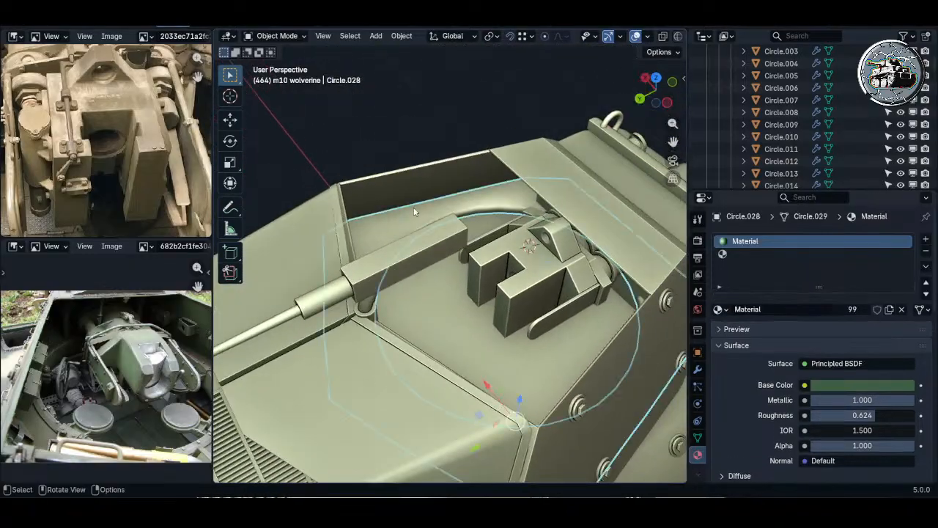
pyautogui.press('Tab')
pyautogui.press('Tab')
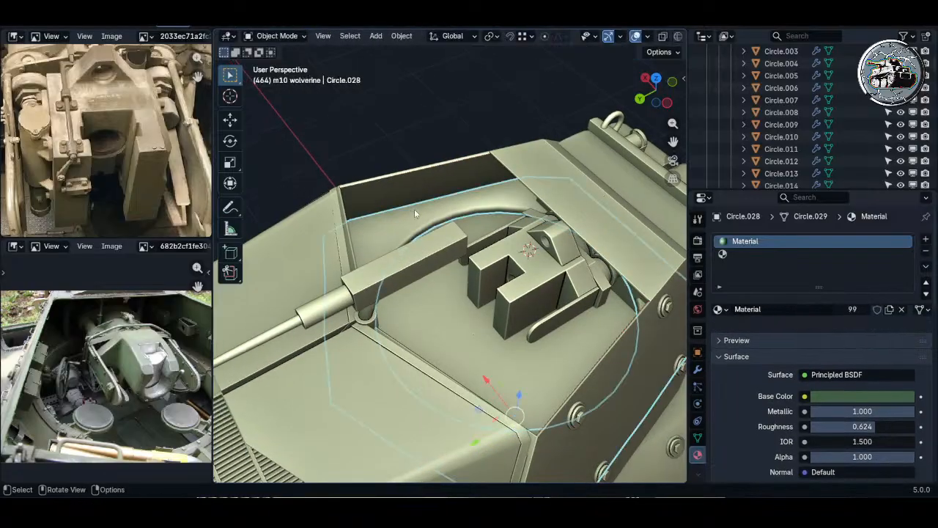
pyautogui.hotkey('shift', 'h')
pyautogui.press('Tab')
# - Slide a support loop close to the circular opening's rim and bevel the edge loop inside it by 0.0185 m
pyautogui.keyDown('shift'); pyautogui.moveTo(547, 361); pyautogui.dragTo(477, 241, button='middle'); pyautogui.keyUp('shift')
pyautogui.scroll(1, 477, 241)
pyautogui.hotkey('ctrl', 'r')
pyautogui.click(481, 322)
pyautogui.rightClick(481, 322)
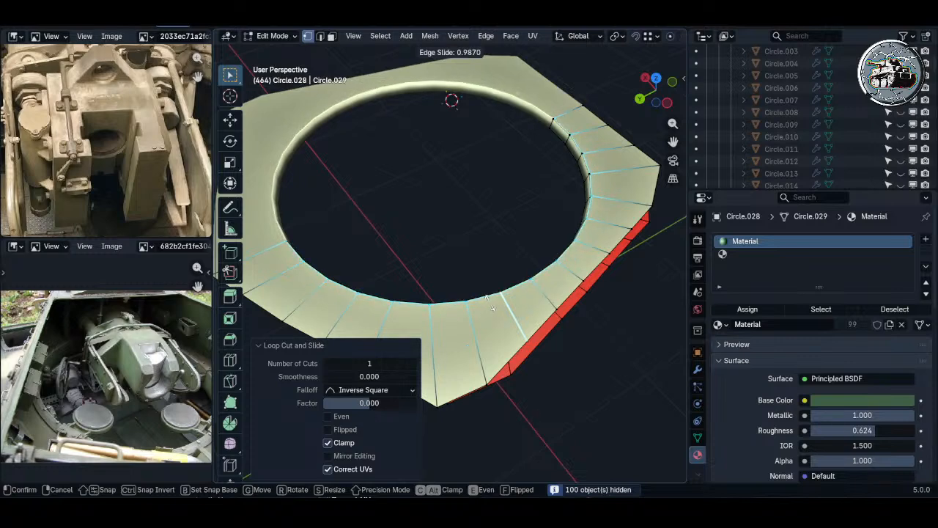
pyautogui.moveTo(576, 233); pyautogui.dragTo(532, 164, button='middle')
pyautogui.scroll(2, 533, 164)
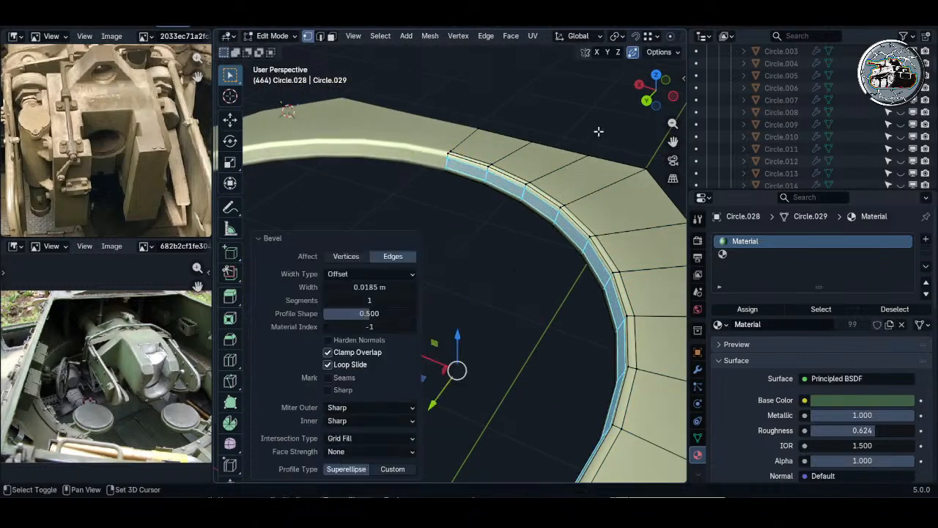
# - Leave Edit Mode on the floor plate and reveal all hidden objects
pyautogui.press('Tab')
pyautogui.scroll(-4, 585, 216)
pyautogui.moveTo(585, 216); pyautogui.dragTo(551, 266, button='middle')
pyautogui.hotkey('alt', 'h')
pyautogui.scroll(5, 551, 267)
# - Isolate the turret shell and open its mesh for editing
pyautogui.click(551, 265)
pyautogui.press('Tab')
pyautogui.press('Tab')
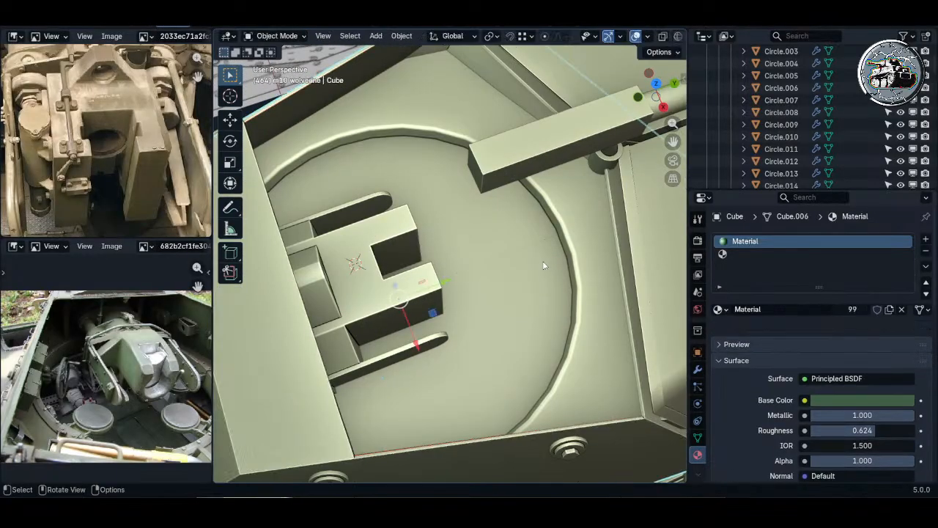
pyautogui.scroll(-4, 544, 256)
pyautogui.press('Tab')
pyautogui.press('Tab')
pyautogui.hotkey('shift', 'h')
pyautogui.press('Tab')
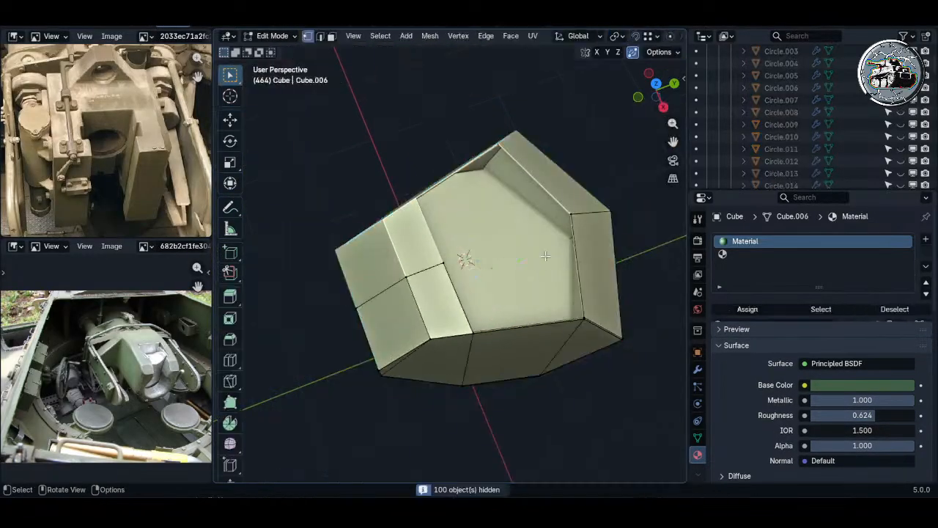
# - Inspect the shell's inner corners and apply its Solidify modifier in Object Mode
pyautogui.scroll(2, 546, 256)
pyautogui.moveTo(546, 256); pyautogui.dragTo(476, 222, button='middle')
pyautogui.scroll(4, 572, 207)
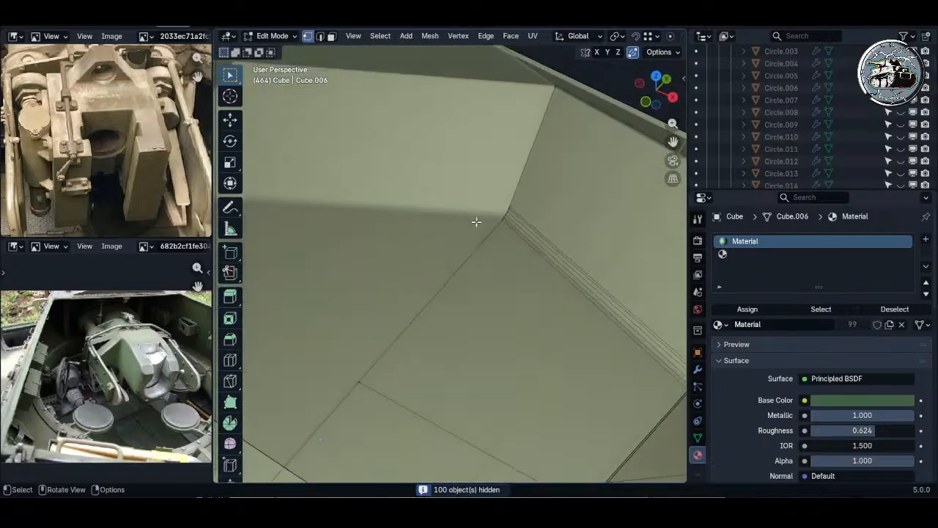
pyautogui.click(698, 369)
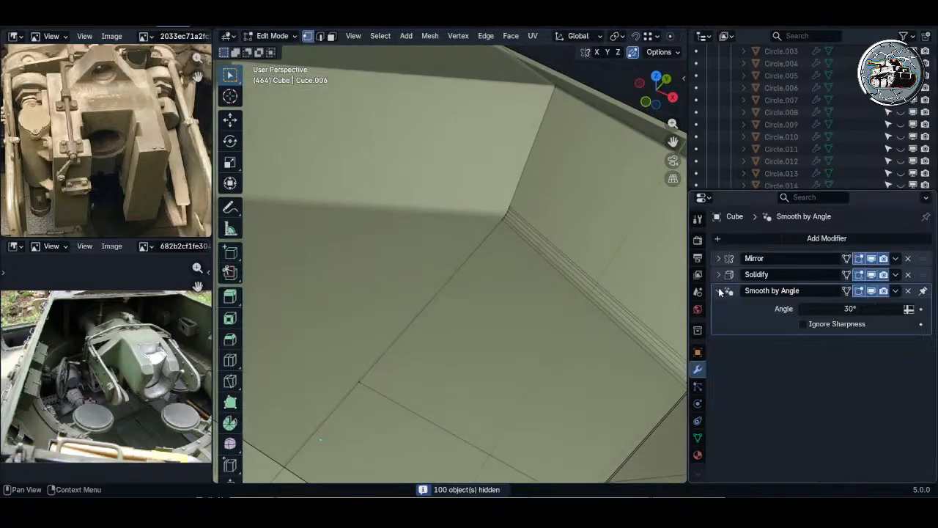
pyautogui.scroll(-6, 609, 289)
pyautogui.press('Tab')
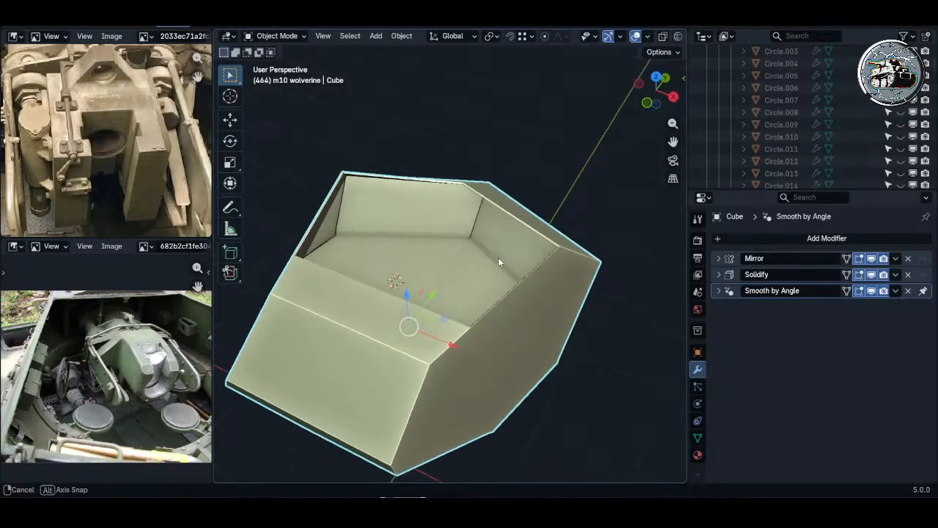
pyautogui.scroll(3, 566, 248)
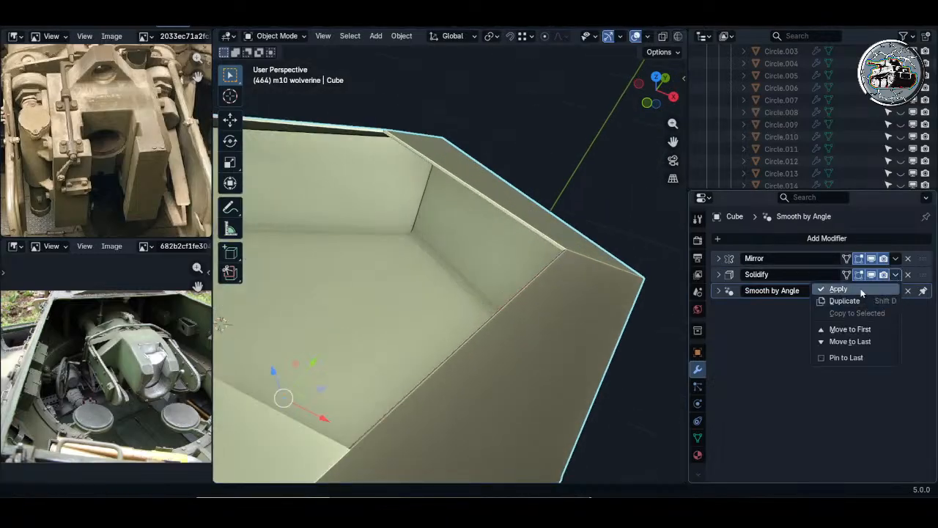
# - Move the stray inner vertices at the shell's upper rim corner together into a single corner point
pyautogui.press('Tab')
pyautogui.moveTo(579, 285); pyautogui.dragTo(546, 257, button='middle')
pyautogui.scroll(4, 546, 257)
pyautogui.scroll(-3, 649, 246)
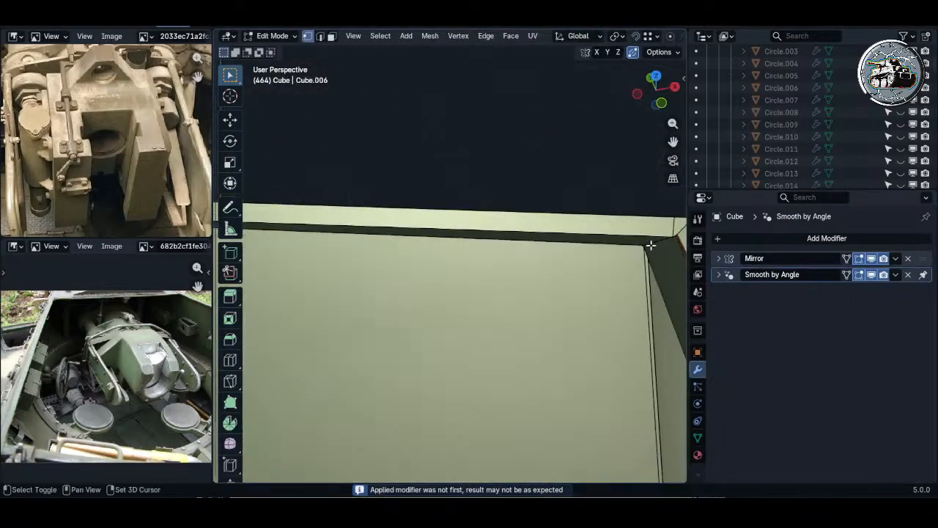
pyautogui.hotkey('ctrl', 'space')
pyautogui.keyDown('shift'); pyautogui.moveTo(652, 245); pyautogui.dragTo(478, 232, button='middle'); pyautogui.keyUp('shift')
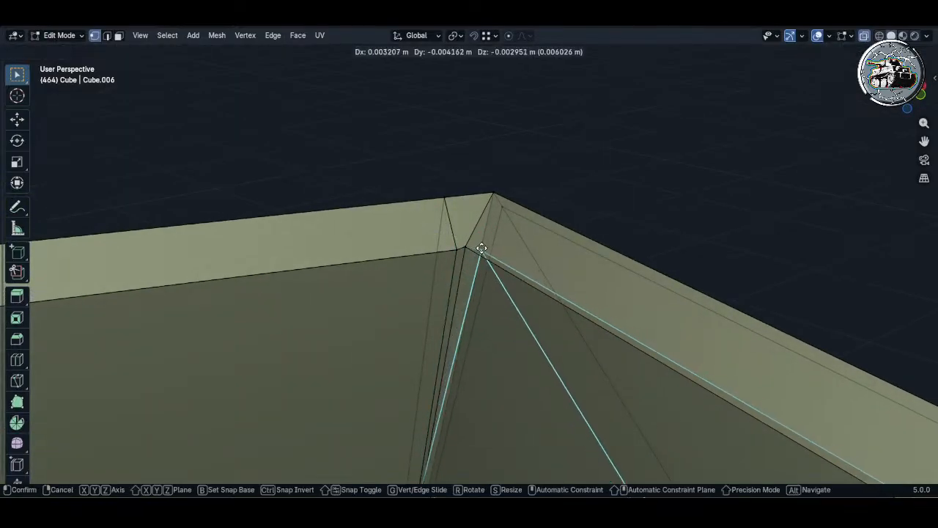
pyautogui.click(467, 248)
pyautogui.press('g')
pyautogui.click(465, 248)
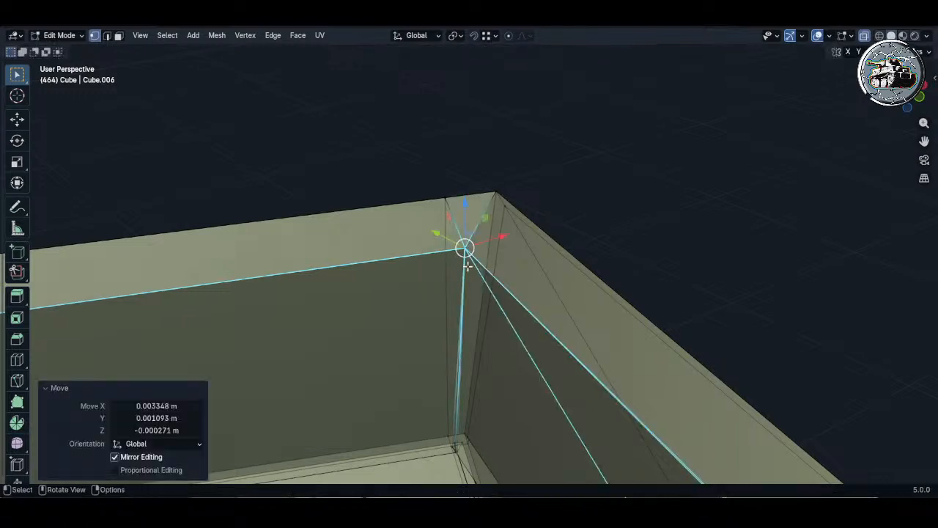
# - Select the stray vertices clustered at the shell's inner corner and merge them at the last selected vertex
pyautogui.moveTo(465, 248); pyautogui.dragTo(509, 277, button='middle')
pyautogui.moveTo(415, 314); pyautogui.dragTo(567, 218, button='middle')
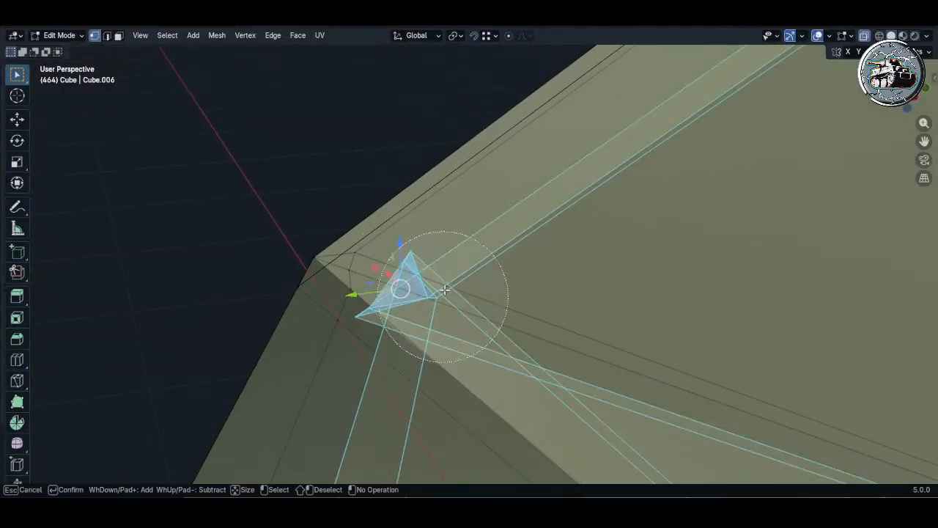
pyautogui.moveTo(465, 294); pyautogui.dragTo(392, 266, button='middle')
pyautogui.keyDown('shift'); pyautogui.moveTo(691, 398); pyautogui.dragTo(452, 275, button='middle'); pyautogui.keyUp('shift')
pyautogui.hotkey('alt', 'z')
pyautogui.press('q')
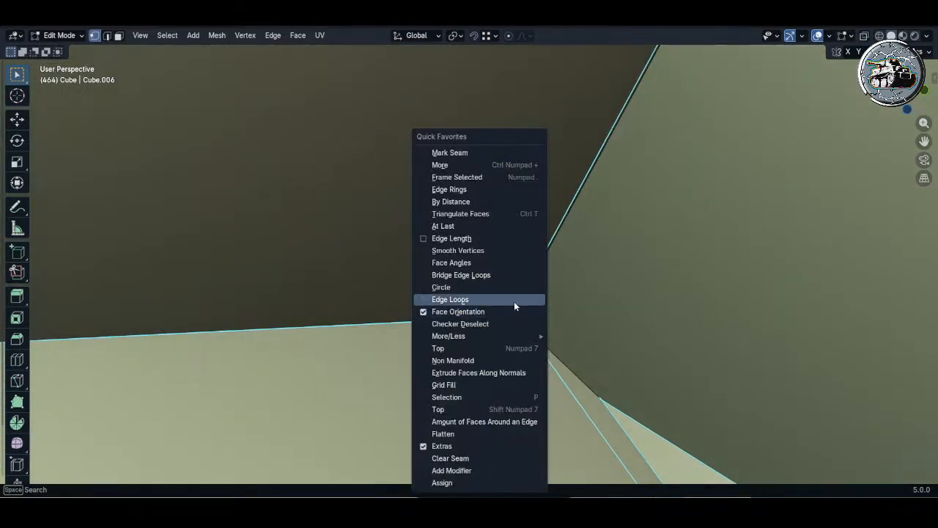
pyautogui.click(491, 226)
pyautogui.keyDown('shift'); pyautogui.moveTo(536, 312); pyautogui.dragTo(549, 296, button='middle'); pyautogui.keyUp('shift')
pyautogui.hotkey('alt', 'z')
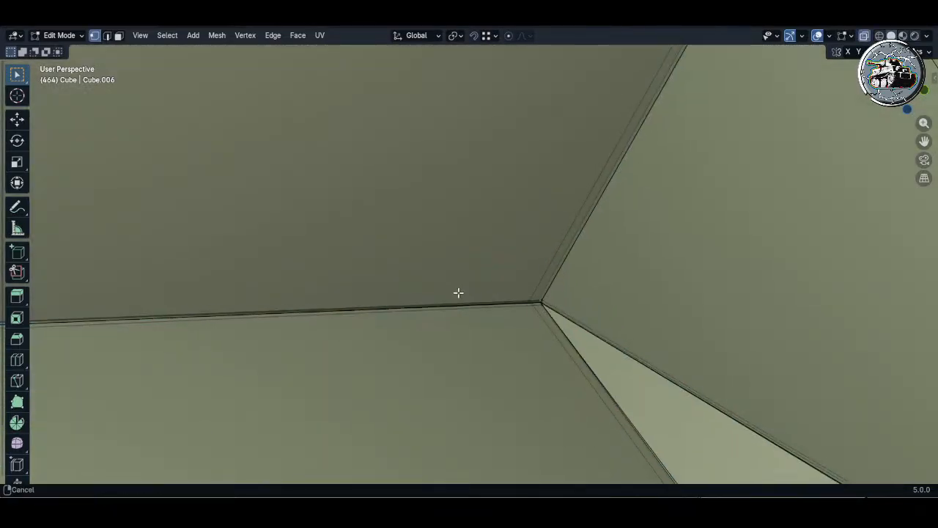
# - Move the inner rim vertex at another upper corner of the shell onto the adjacent corner point
pyautogui.scroll(-3, 515, 285)
pyautogui.scroll(-3, 545, 250)
pyautogui.keyDown('shift'); pyautogui.moveTo(543, 242); pyautogui.dragTo(565, 322, button='middle'); pyautogui.keyUp('shift')
pyautogui.hotkey('alt', 'z')
pyautogui.moveTo(587, 251); pyautogui.dragTo(534, 265, button='middle')
pyautogui.moveTo(534, 265); pyautogui.dragTo(496, 177, button='middle')
pyautogui.scroll(4, 515, 245)
pyautogui.hotkey('alt', 'z')
pyautogui.click(490, 268)
pyautogui.hotkey('alt', 'z')
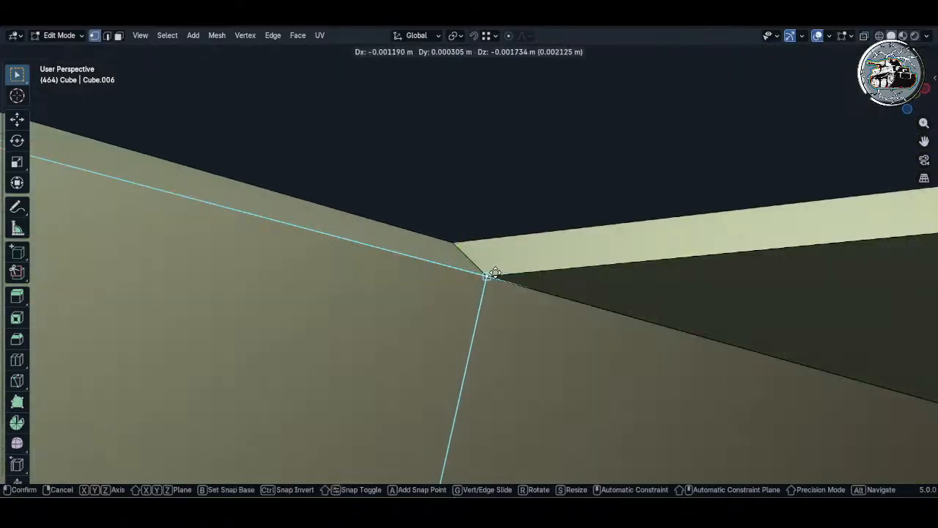
# - Move the next inner corner vertex by about X 0.0025 m, Y 0.0008 m and Z -0.0044 m to close its gap
pyautogui.moveTo(623, 269); pyautogui.dragTo(620, 300, button='middle')
pyautogui.hotkey('alt', 'z')
pyautogui.keyDown('shift'); pyautogui.moveTo(635, 276); pyautogui.dragTo(597, 263, button='middle'); pyautogui.keyUp('shift')
pyautogui.press('2')
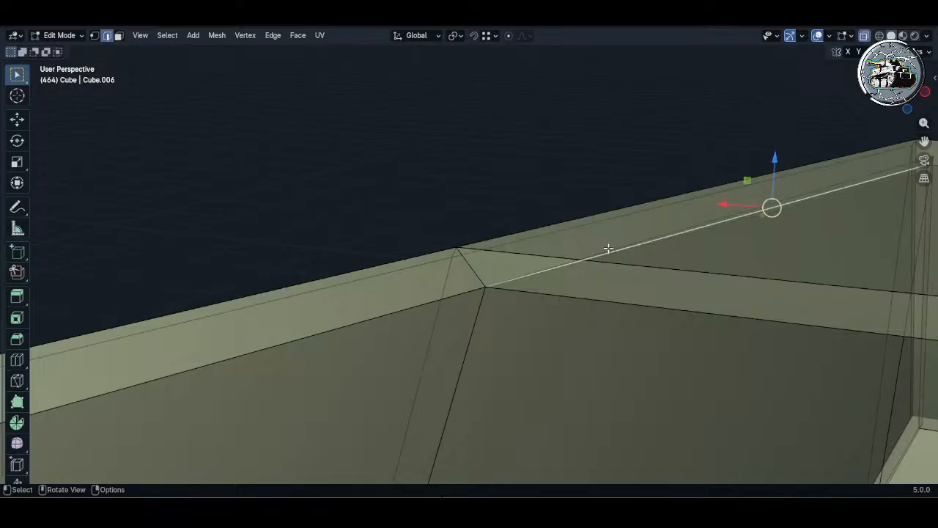
pyautogui.moveTo(730, 207); pyautogui.dragTo(653, 326, button='middle')
pyautogui.press('1')
pyautogui.click(627, 253)
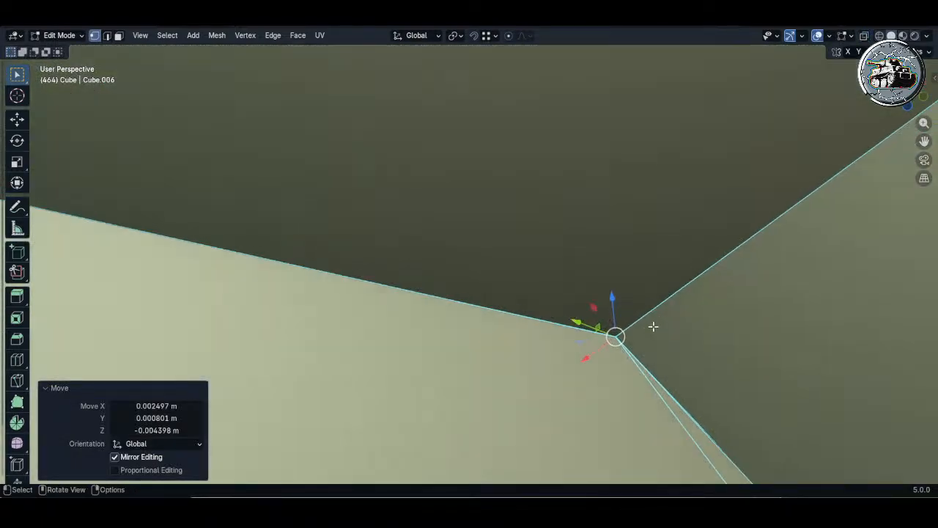
# - Frame the next inner corner and move its vertex by about X 0.0009 m, Y 0.0077 m and Z 0.0057 m
pyautogui.keyDown('shift'); pyautogui.moveTo(749, 364); pyautogui.dragTo(688, 353, button='middle'); pyautogui.keyUp('shift')
pyautogui.keyDown('shift'); pyautogui.moveTo(620, 346); pyautogui.dragTo(528, 276, button='middle'); pyautogui.keyUp('shift')
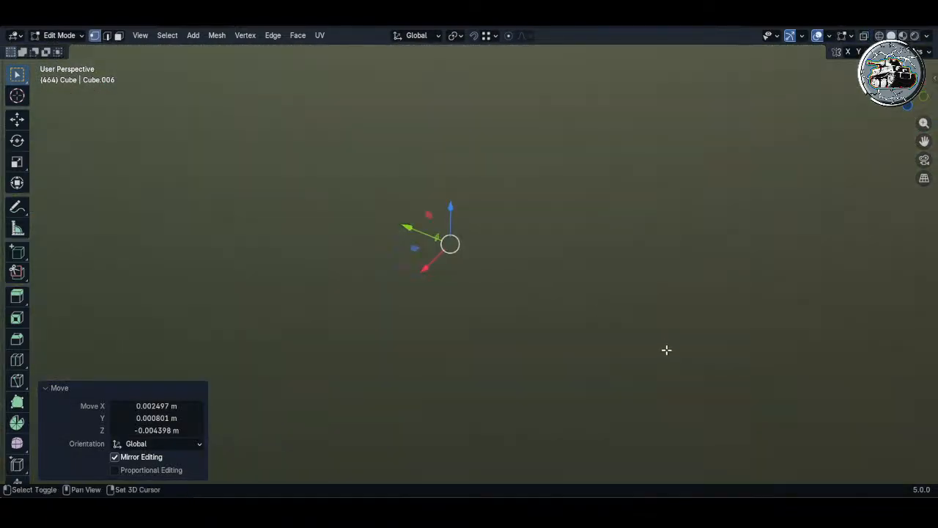
pyautogui.hotkey('alt', 'z')
pyautogui.moveTo(612, 293); pyautogui.dragTo(564, 224, button='middle')
pyautogui.press('q')
pyautogui.click(529, 175)
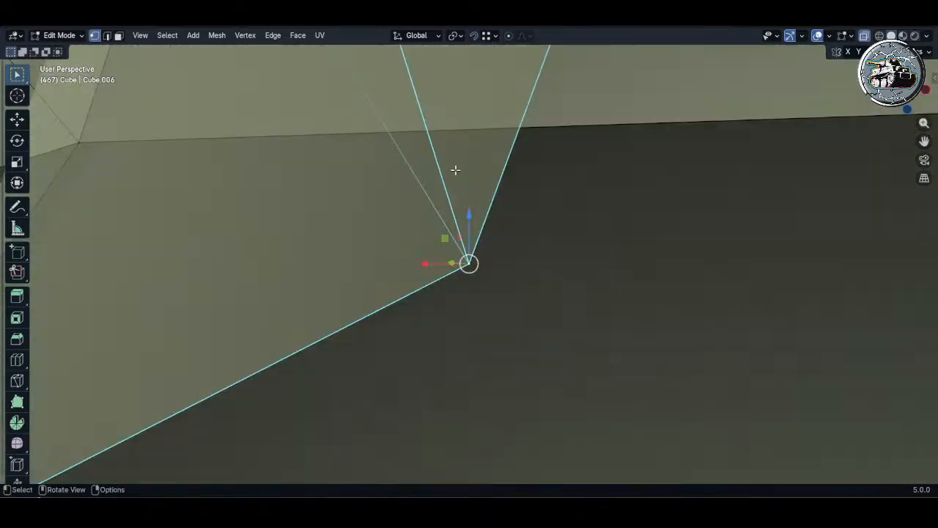
pyautogui.scroll(-6, 455, 169)
pyautogui.keyDown('shift'); pyautogui.moveTo(469, 173); pyautogui.dragTo(467, 263, button='middle'); pyautogui.keyUp('shift')
pyautogui.hotkey('alt', 'z')
pyautogui.moveTo(454, 228); pyautogui.dragTo(418, 255, button='middle')
pyautogui.hotkey('alt', 'z')
pyautogui.click(449, 231)
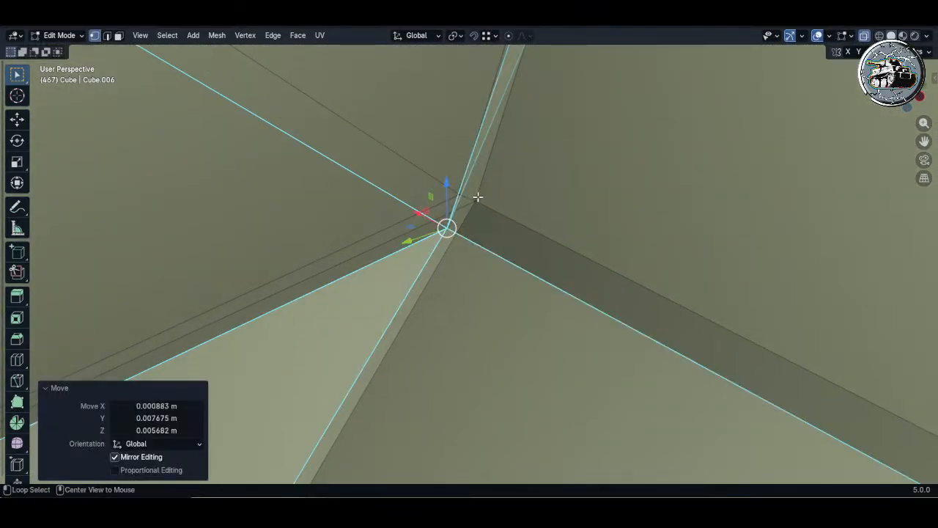
# - Move the misaligned inner corner vertex by about X 0.0024 m, Y 0.0063 m and Z -0.0019 m
pyautogui.moveTo(477, 194); pyautogui.dragTo(538, 214, button='middle')
pyautogui.click(551, 125)
pyautogui.press('g')
pyautogui.click(509, 139)
pyautogui.scroll(-4, 529, 147)
pyautogui.hotkey('alt', 'z')
pyautogui.scroll(-8, 540, 210)
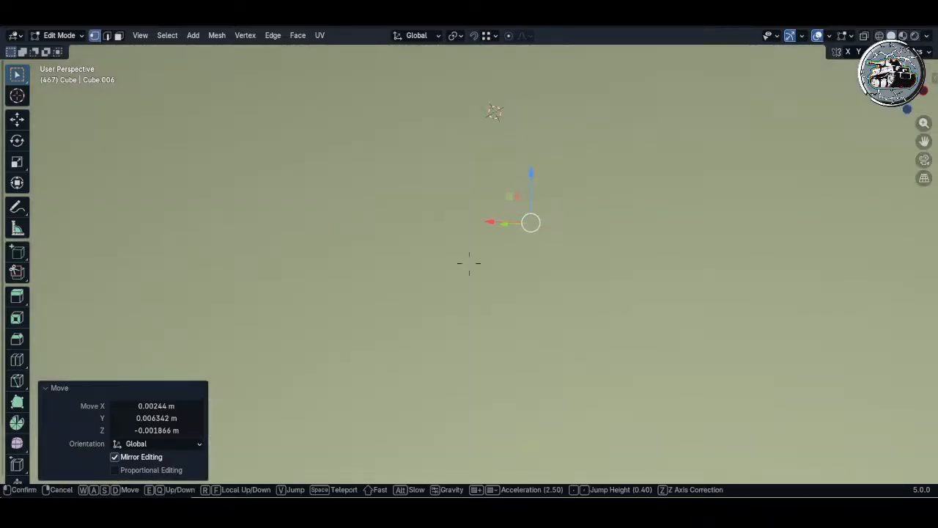
# - Clear the vertex selection and delete the thickness faces along the shell's mirror seam
pyautogui.press('w')
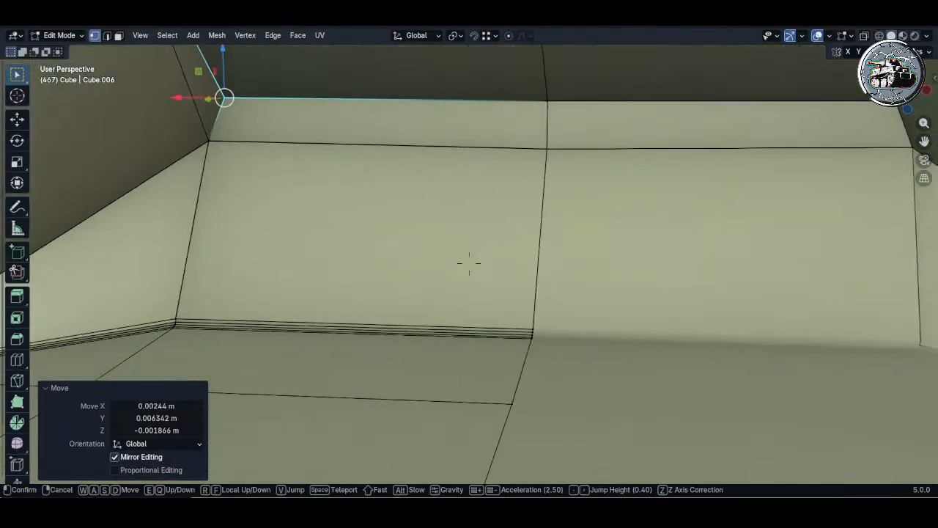
pyautogui.press('w')
pyautogui.click(469, 263)
pyautogui.hotkey('alt', 'z')
pyautogui.hotkey('alt', 'a')
pyautogui.moveTo(494, 239); pyautogui.dragTo(541, 236, button='middle')
pyautogui.hotkey('alt', 'z')
pyautogui.press('3')
pyautogui.scroll(-6, 539, 240)
pyautogui.scroll(-3, 494, 151)
pyautogui.keyDown('shift'); pyautogui.moveTo(395, 91); pyautogui.dragTo(513, 213, button='middle'); pyautogui.keyUp('shift')
pyautogui.moveTo(514, 212); pyautogui.dragTo(496, 201, button='middle')
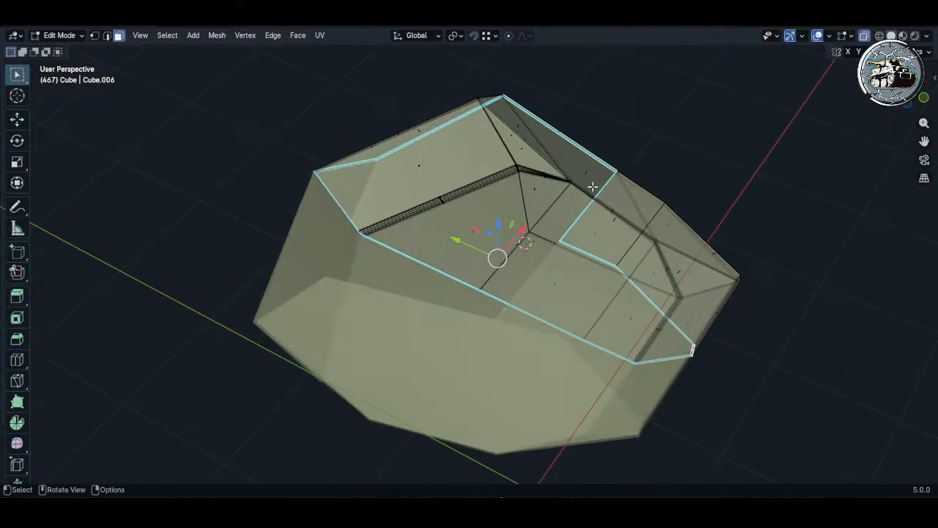
pyautogui.moveTo(575, 124)
pyautogui.mouseDown(button='middle')
pyautogui.moveTo(458, 104)
pyautogui.moveTo(595, 99)
pyautogui.moveTo(552, 220)
pyautogui.moveTo(586, 198)
pyautogui.mouseUp(button='middle')
pyautogui.press('x')
# - Move the inner corner vertex by about X -0.0030 m, Y -0.0036 m and Z -0.0039 m onto the neighbouring corner point
pyautogui.scroll(6, 557, 330)
pyautogui.press('1')
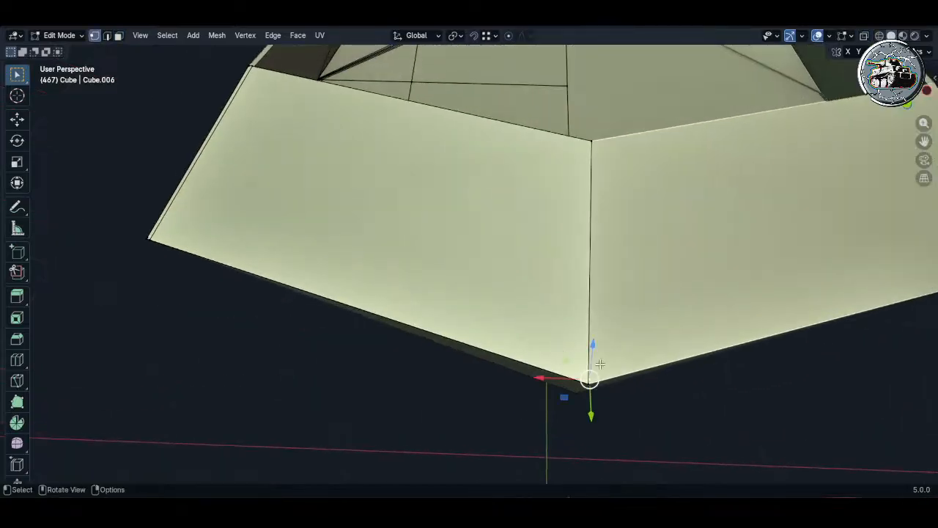
pyautogui.moveTo(600, 364); pyautogui.dragTo(621, 288, button='middle')
pyautogui.moveTo(603, 300); pyautogui.dragTo(728, 308, button='middle')
pyautogui.scroll(3, 637, 333)
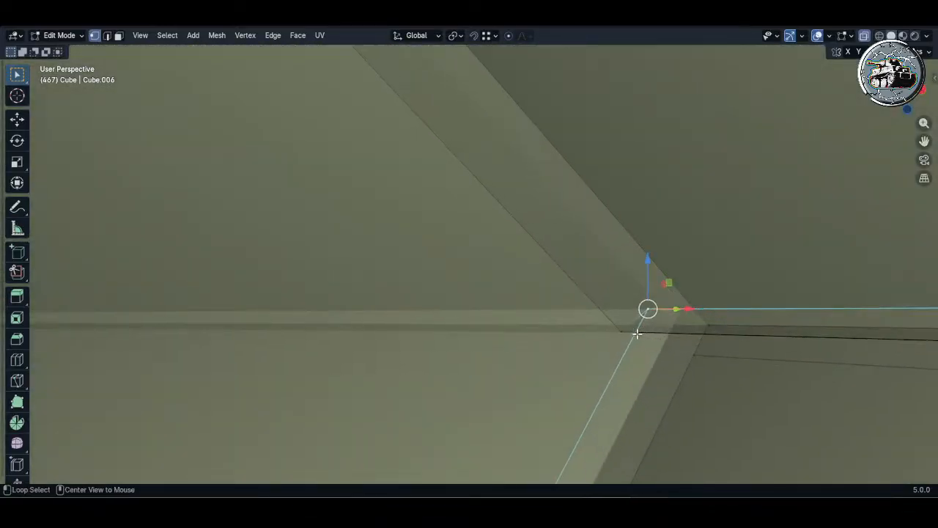
pyautogui.hotkey('alt', 'z')
pyautogui.press('g')
pyautogui.press('z')
pyautogui.rightClick(628, 331)
pyautogui.hotkey('alt', 'z')
pyautogui.press('g')
pyautogui.click(624, 332)
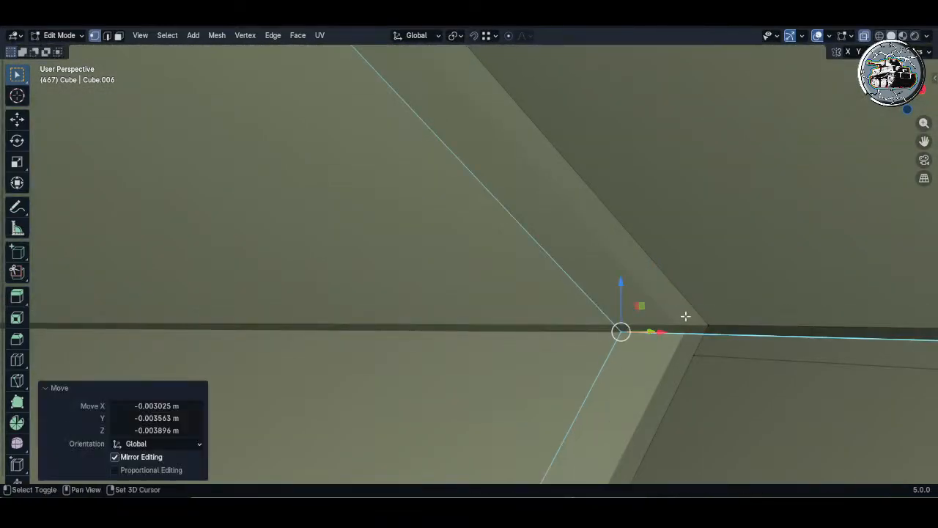
# - Shift the selected corner vertex about 0.0065 m along the X axis
pyautogui.moveTo(684, 315); pyautogui.dragTo(500, 244, button='middle')
pyautogui.hotkey('alt', 'z')
pyautogui.press('g')
pyautogui.press('x')
pyautogui.click(572, 278)
# - From the top view, select the centre-line vertices at the shell's flat end and move them along X against the mirror plane
pyautogui.scroll(-2, 500, 244)
pyautogui.keyDown('shift'); pyautogui.moveTo(521, 288); pyautogui.dragTo(521, 174, button='middle'); pyautogui.keyUp('shift')
pyautogui.scroll(-3, 521, 174)
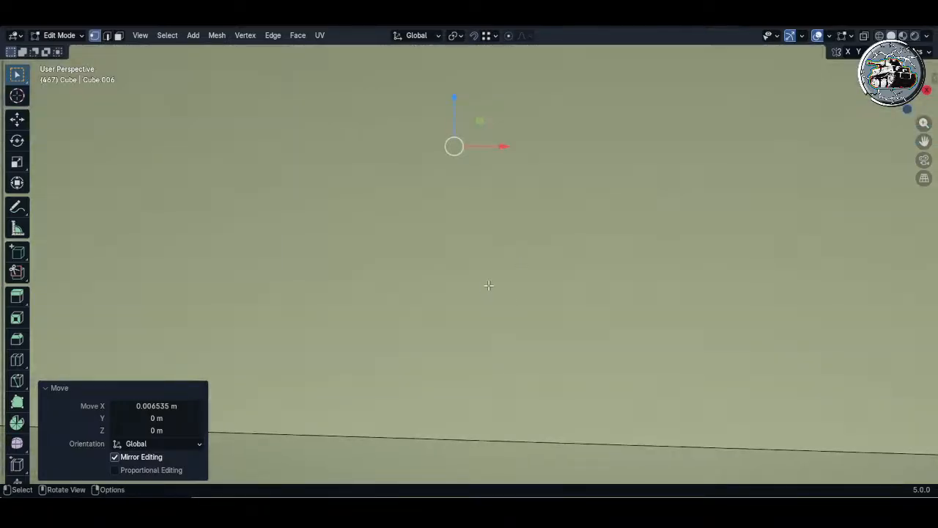
pyautogui.moveTo(486, 286); pyautogui.dragTo(515, 303, button='middle')
pyautogui.scroll(-4, 483, 246)
pyautogui.scroll(-3, 483, 247)
pyautogui.moveTo(483, 246); pyautogui.dragTo(513, 293, button='middle')
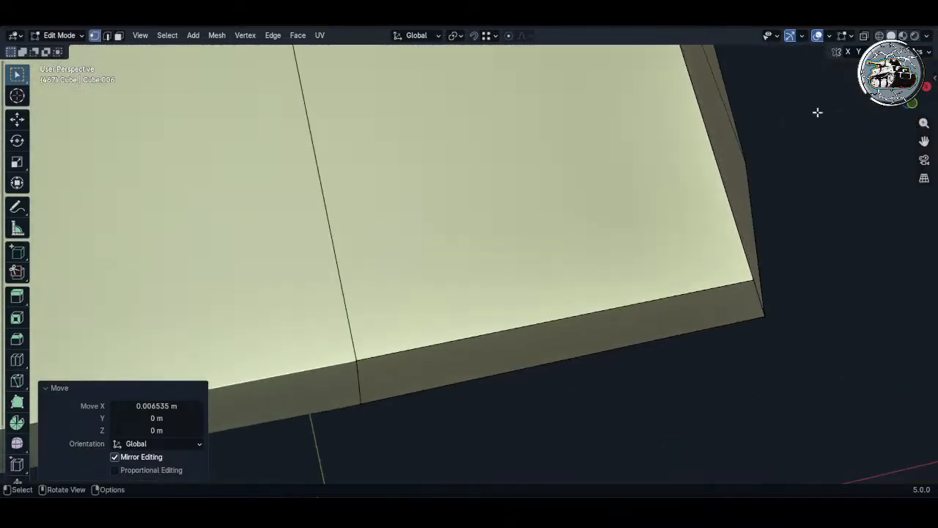
pyautogui.click(908, 87)
pyautogui.scroll(-4, 521, 237)
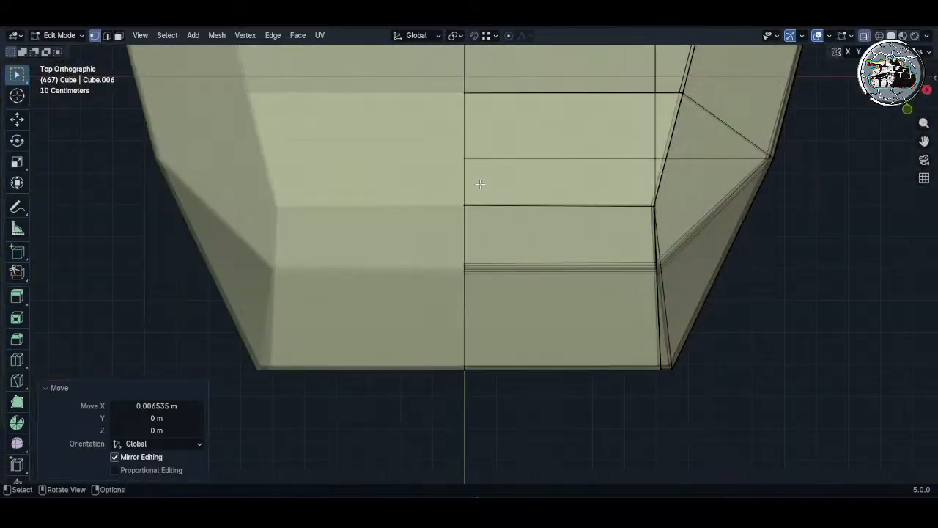
pyautogui.press('c')
pyautogui.moveTo(450, 125); pyautogui.dragTo(483, 343)
pyautogui.rightClick(483, 344)
pyautogui.press('g')
pyautogui.press('x')
pyautogui.click(574, 352)
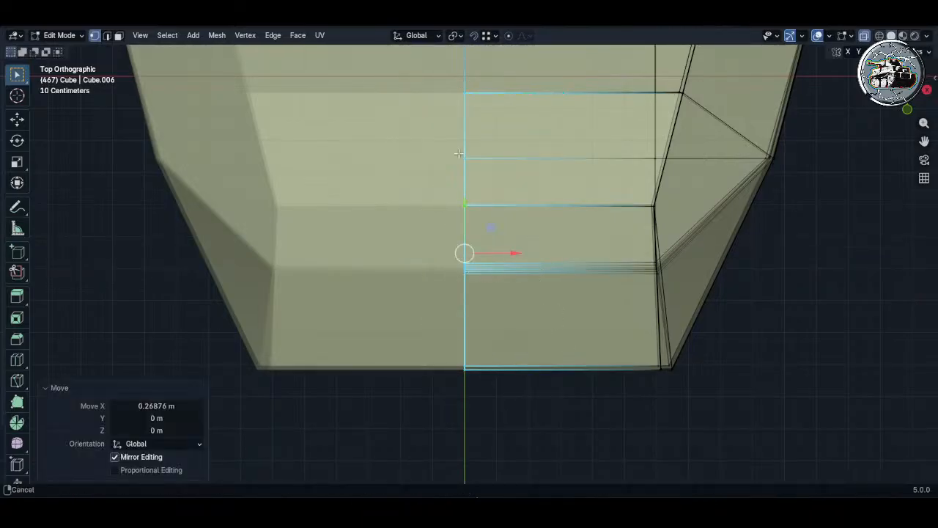
# - Select the centre-line vertices towards the shell's pointed end and move them along X against the mirror plane
pyautogui.keyDown('shift'); pyautogui.moveTo(469, 124); pyautogui.dragTo(491, 432, button='middle'); pyautogui.keyUp('shift')
pyautogui.moveTo(462, 274); pyautogui.dragTo(491, 204)
pyautogui.keyDown('shift'); pyautogui.moveTo(491, 204); pyautogui.dragTo(491, 408, button='middle'); pyautogui.keyUp('shift')
pyautogui.press('c')
pyautogui.moveTo(488, 293); pyautogui.dragTo(489, 172)
pyautogui.rightClick(490, 171)
pyautogui.press('g')
pyautogui.press('x')
pyautogui.click(581, 166)
# - Move the pointed tip's and remaining centre-line vertices along X against the mirror plane, and select the whole mesh
pyautogui.keyDown('shift'); pyautogui.moveTo(513, 139); pyautogui.dragTo(513, 224, button='middle'); pyautogui.keyUp('shift')
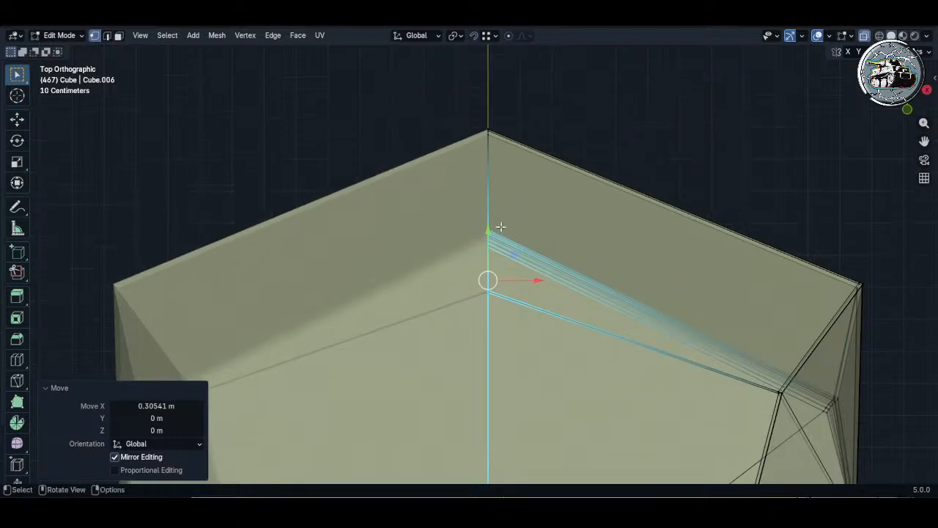
pyautogui.press('c')
pyautogui.click(488, 146)
pyautogui.rightClick(489, 151)
pyautogui.press('g')
pyautogui.press('x')
pyautogui.click(573, 154)
pyautogui.scroll(-5, 573, 153)
pyautogui.keyDown('shift'); pyautogui.moveTo(530, 314); pyautogui.dragTo(554, 147, button='middle'); pyautogui.keyUp('shift')
pyautogui.press('c')
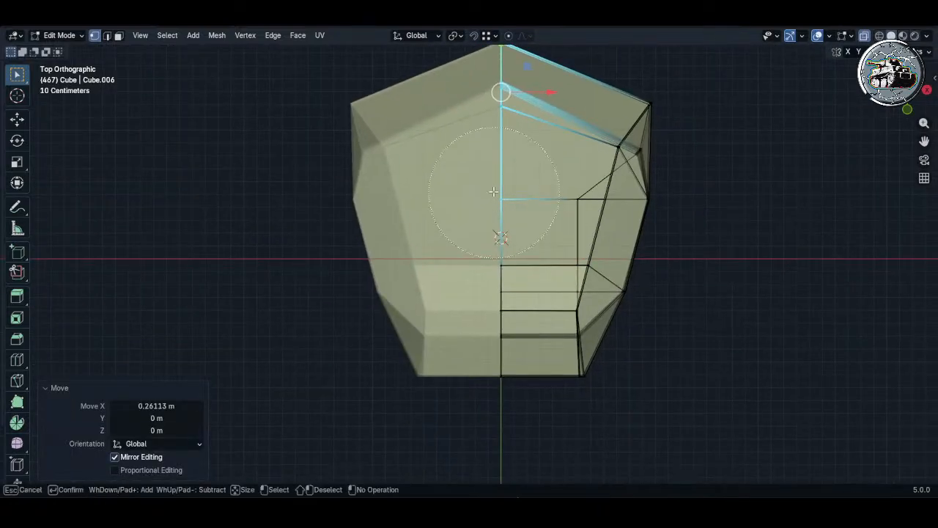
pyautogui.moveTo(489, 271); pyautogui.dragTo(486, 351)
pyautogui.rightClick(489, 354)
pyautogui.press('g')
pyautogui.press('x')
pyautogui.click(672, 360)
pyautogui.press('a')
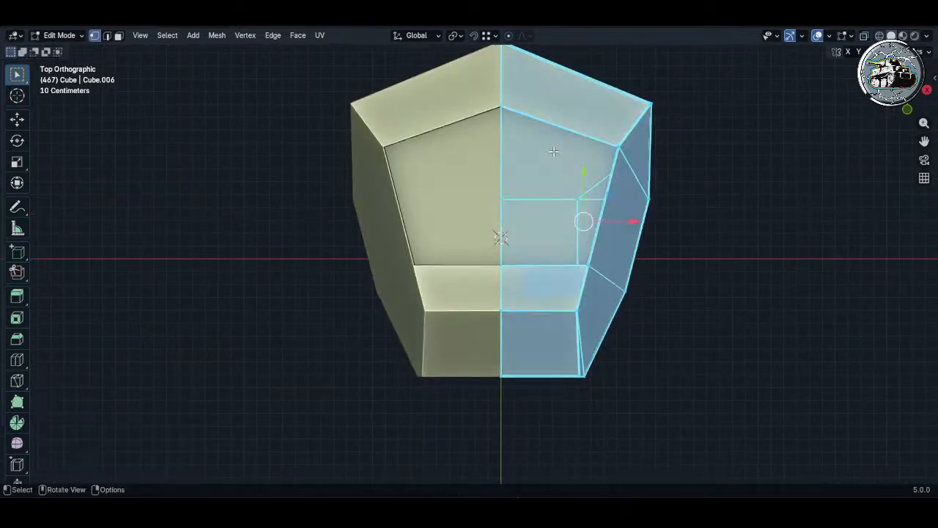
# - Examine the shell's open interior and the edge topology around its floor corners
pyautogui.press('Tab')
pyautogui.moveTo(572, 257); pyautogui.dragTo(477, 223, button='middle')
pyautogui.scroll(3, 478, 224)
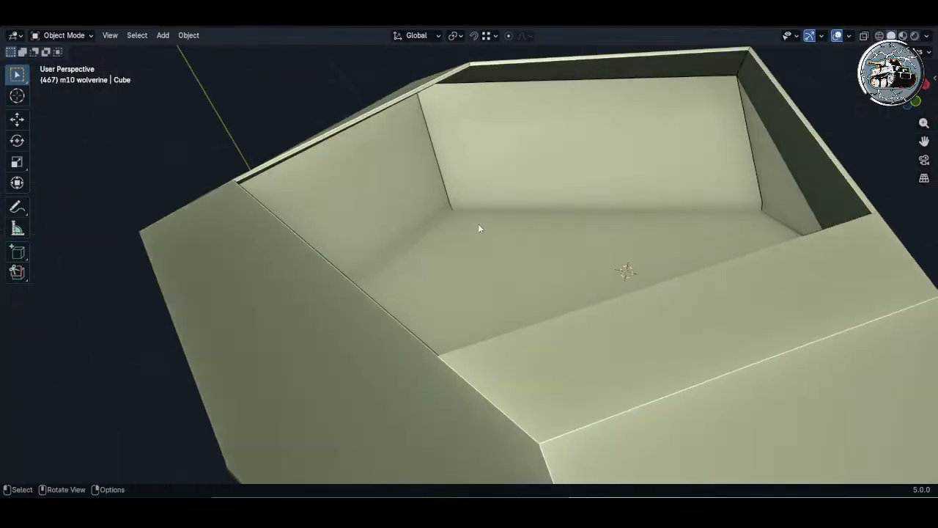
pyautogui.press('Tab')
pyautogui.scroll(8, 477, 210)
pyautogui.moveTo(395, 231); pyautogui.dragTo(551, 377, button='middle')
pyautogui.hotkey('alt', 'z')
pyautogui.scroll(-2, 569, 285)
pyautogui.scroll(-4, 569, 286)
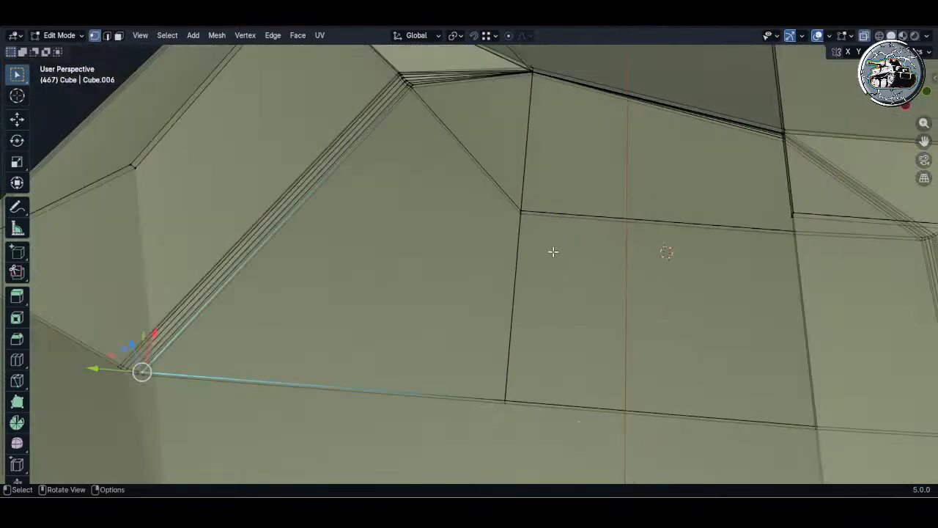
# - Examine the shell's closed underside and its lower edges in both Object Mode and Edit Mode
pyautogui.press('Tab')
pyautogui.scroll(-6, 569, 250)
pyautogui.moveTo(569, 250)
pyautogui.mouseDown(button='middle')
pyautogui.moveTo(560, 255)
pyautogui.moveTo(574, 260)
pyautogui.moveTo(668, 115)
pyautogui.moveTo(562, 193)
pyautogui.moveTo(723, 193)
pyautogui.moveTo(743, 216)
pyautogui.moveTo(736, 161)
pyautogui.mouseUp(button='middle')
pyautogui.hotkey('alt', 'z')
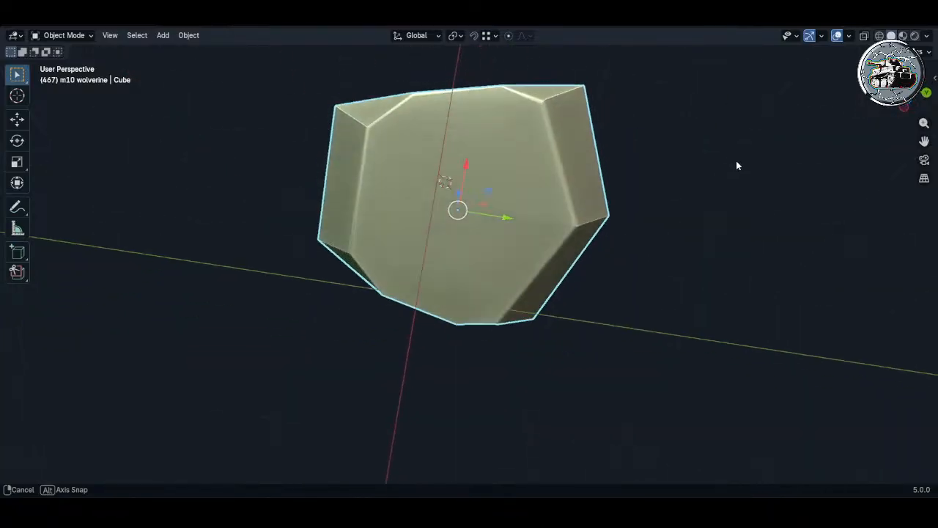
pyautogui.scroll(6, 561, 245)
pyautogui.press('Tab')
pyautogui.scroll(3, 557, 162)
pyautogui.keyDown('alt'); pyautogui.click(612, 160); pyautogui.keyUp('alt')
pyautogui.moveTo(612, 160); pyautogui.dragTo(623, 219, button='middle')
pyautogui.press('Tab')
pyautogui.scroll(-8, 626, 208)
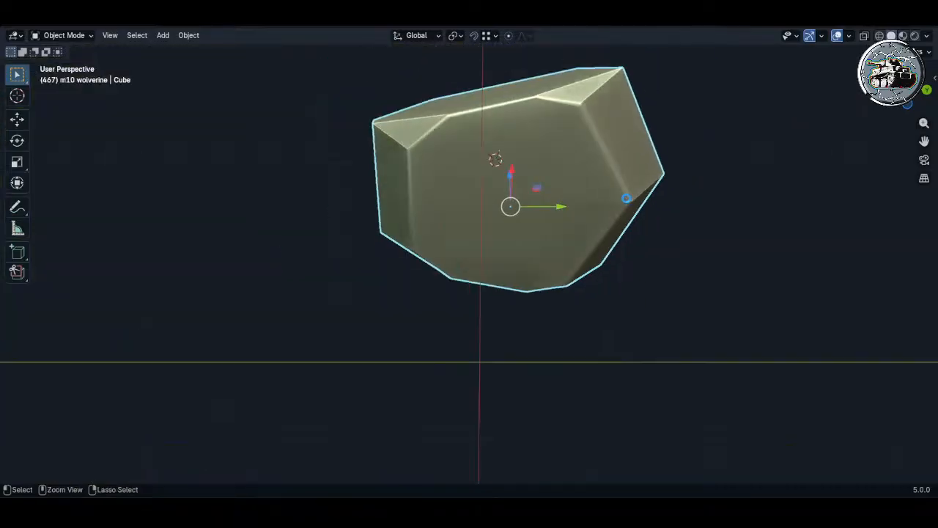
# - Reveal all hidden objects and save the file
pyautogui.hotkey('alt', 'h')
pyautogui.hotkey('ctrl', 's')
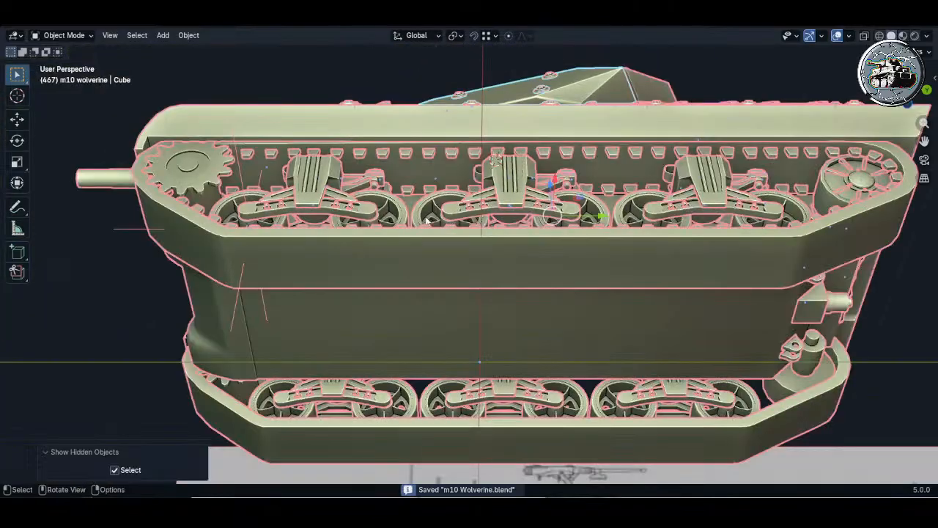
pyautogui.moveTo(426, 220); pyautogui.dragTo(534, 395, button='middle')
pyautogui.hotkey('alt', 'a')
# - Isolate the turret shell and open its mesh at the bevelled lower corner
pyautogui.click(519, 197)
pyautogui.scroll(6, 520, 205)
pyautogui.hotkey('shift', 'h')
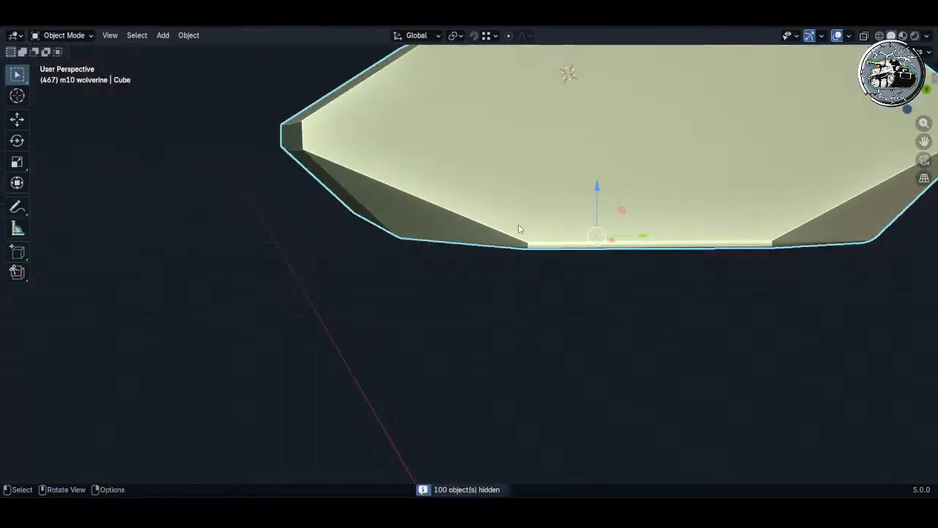
pyautogui.press('Tab')
pyautogui.moveTo(519, 229); pyautogui.dragTo(496, 234, button='middle')
pyautogui.scroll(4, 578, 220)
pyautogui.scroll(5, 461, 263)
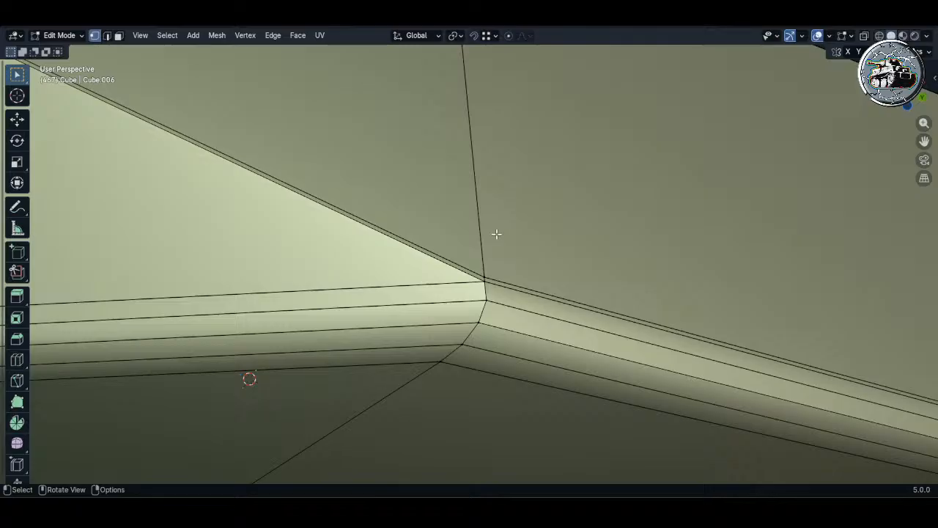
# - Return the turret shell to Object Mode and apply Shade Auto Smooth to it
pyautogui.press('Tab')
pyautogui.scroll(-3, 494, 236)
pyautogui.rightClick(474, 274)
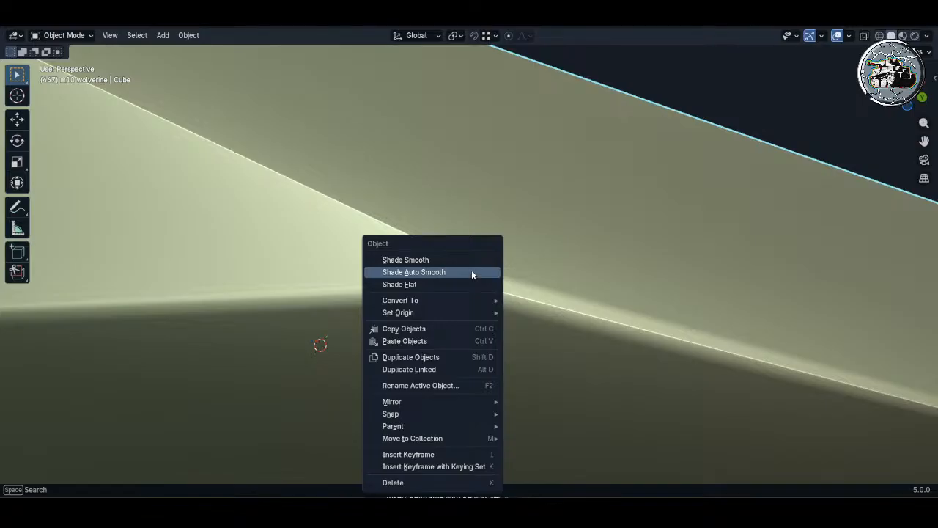
pyautogui.click(470, 273)
# - Set the shell's Smooth by Angle modifier to 55° and reopen its mesh for editing
pyautogui.hotkey('ctrl', 'space')
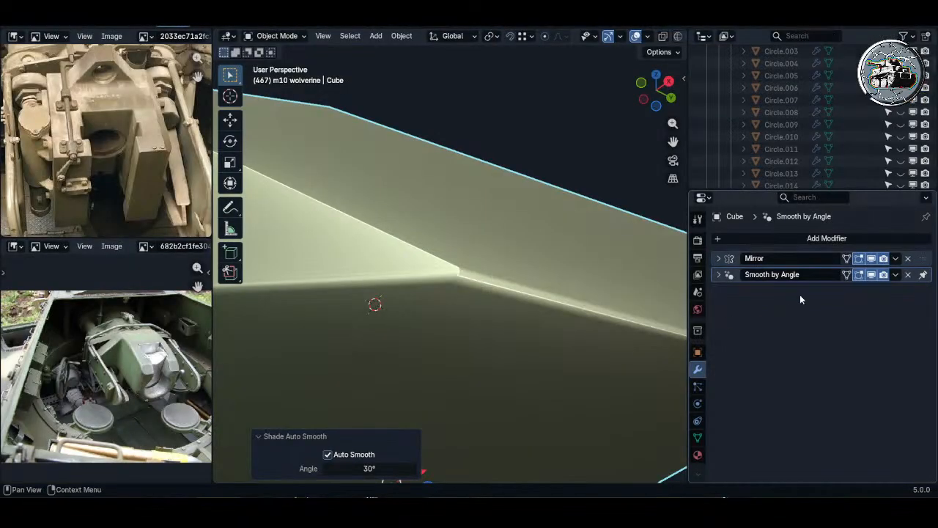
pyautogui.click(748, 277)
pyautogui.click(843, 292)
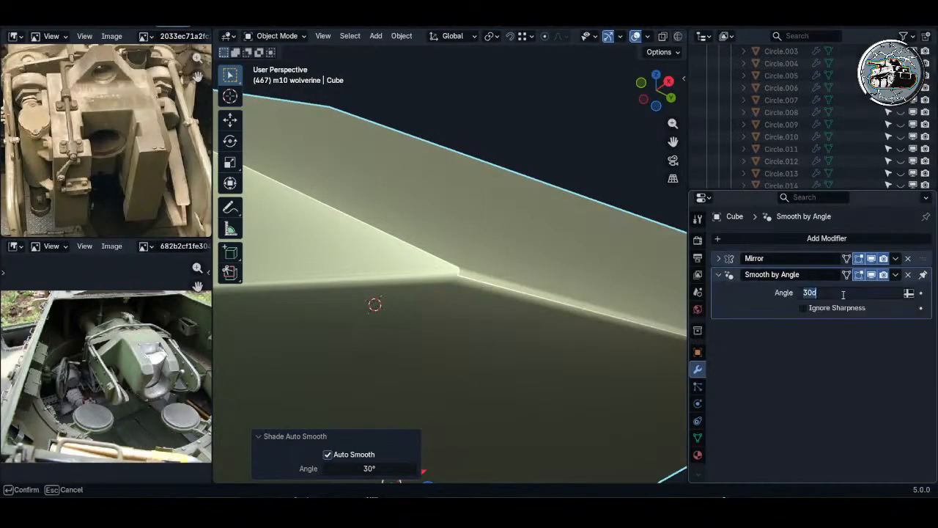
pyautogui.write('55')
pyautogui.press('Return')
pyautogui.moveTo(454, 308); pyautogui.dragTo(482, 288, button='middle')
pyautogui.press('Tab')
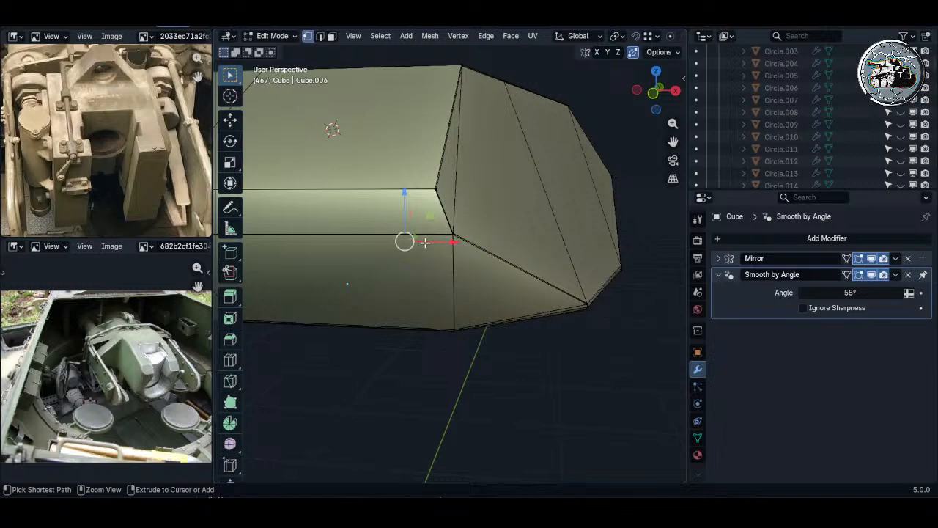
# - Leave the turret shell's mesh editing and reveal all hidden parts of the tank in a maximized 3D viewport
pyautogui.hotkey('ctrl', 'space')
pyautogui.moveTo(424, 241)
pyautogui.mouseDown(button='middle')
pyautogui.moveTo(382, 278)
pyautogui.moveTo(498, 242)
pyautogui.moveTo(469, 201)
pyautogui.moveTo(547, 277)
pyautogui.moveTo(566, 205)
pyautogui.moveTo(510, 204)
pyautogui.moveTo(479, 176)
pyautogui.moveTo(537, 203)
pyautogui.moveTo(583, 295)
pyautogui.moveTo(440, 298)
pyautogui.moveTo(419, 257)
pyautogui.mouseUp(button='middle')
pyautogui.press('Tab')
pyautogui.hotkey('alt', 'h')
pyautogui.scroll(6, 565, 205)
pyautogui.scroll(-4, 419, 256)
pyautogui.keyDown('shift'); pyautogui.moveTo(419, 257); pyautogui.dragTo(634, 236, button='middle'); pyautogui.keyUp('shift')
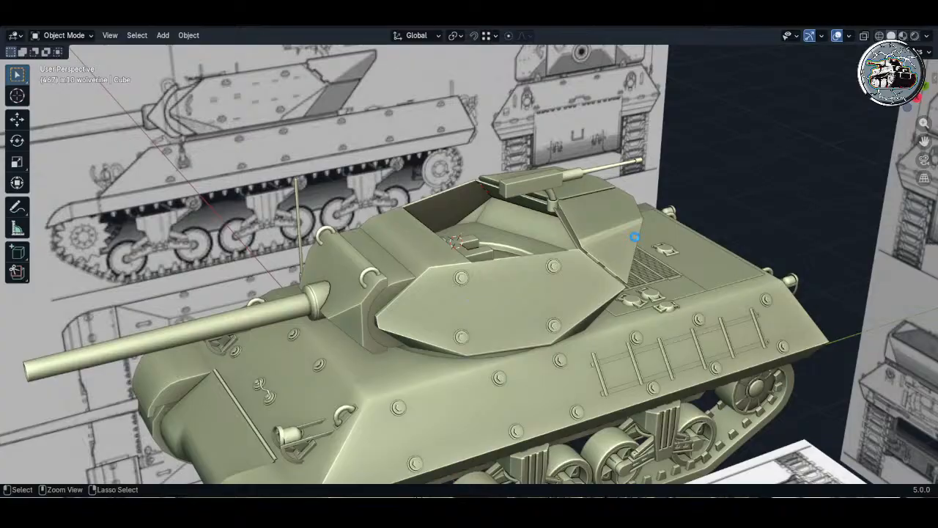
# - View the whole tank from a raised front angle and save the m10 Wolverine.blend file
pyautogui.scroll(-3, 634, 237)
pyautogui.hotkey('ctrl', 's')
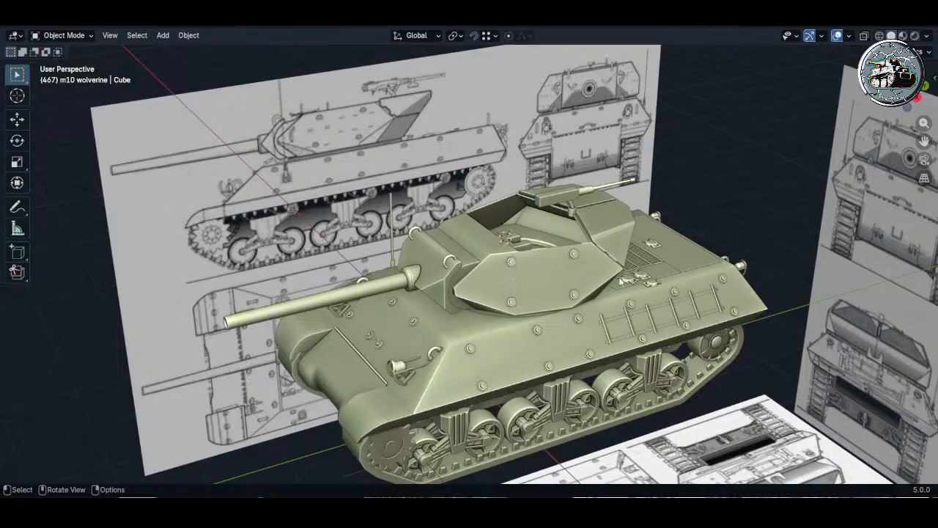
pyautogui.moveTo(557, 221); pyautogui.dragTo(528, 201, button='middle')
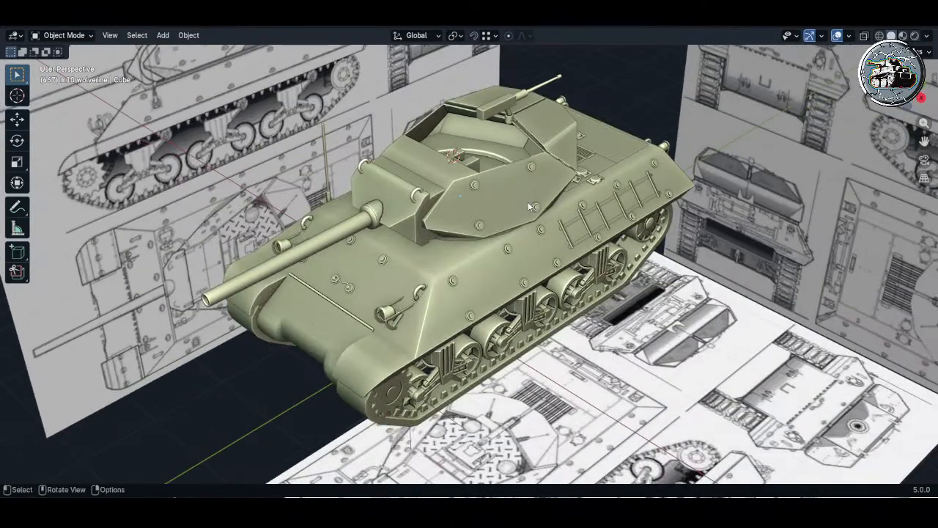
pyautogui.hotkey('ctrl', 's')
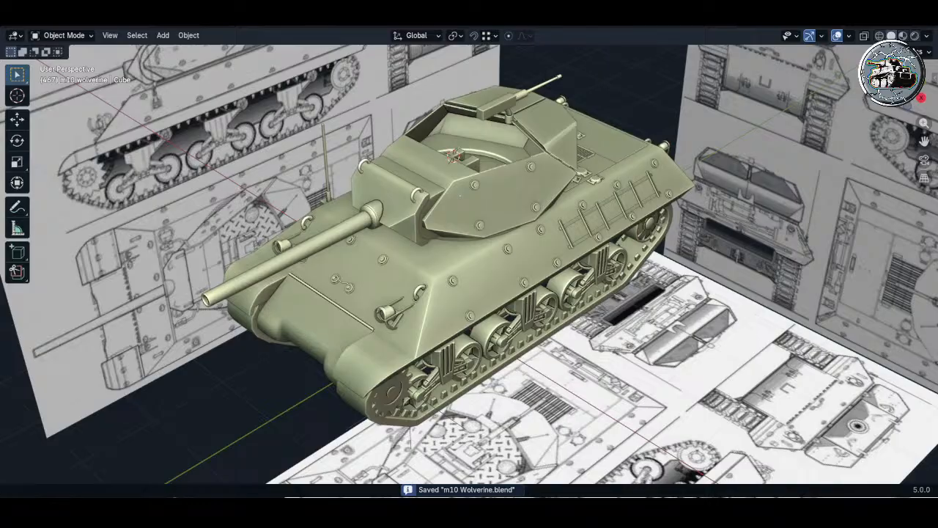